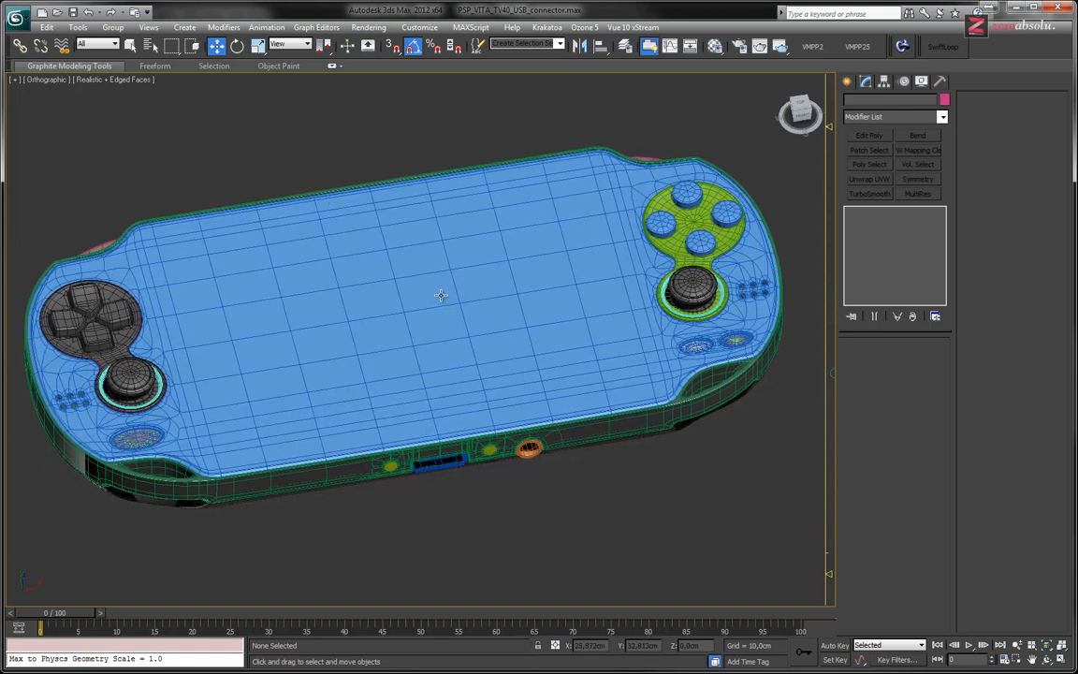
Select the console's Glass front panel and isolate it from the rest of the model.
left_click(438, 296)
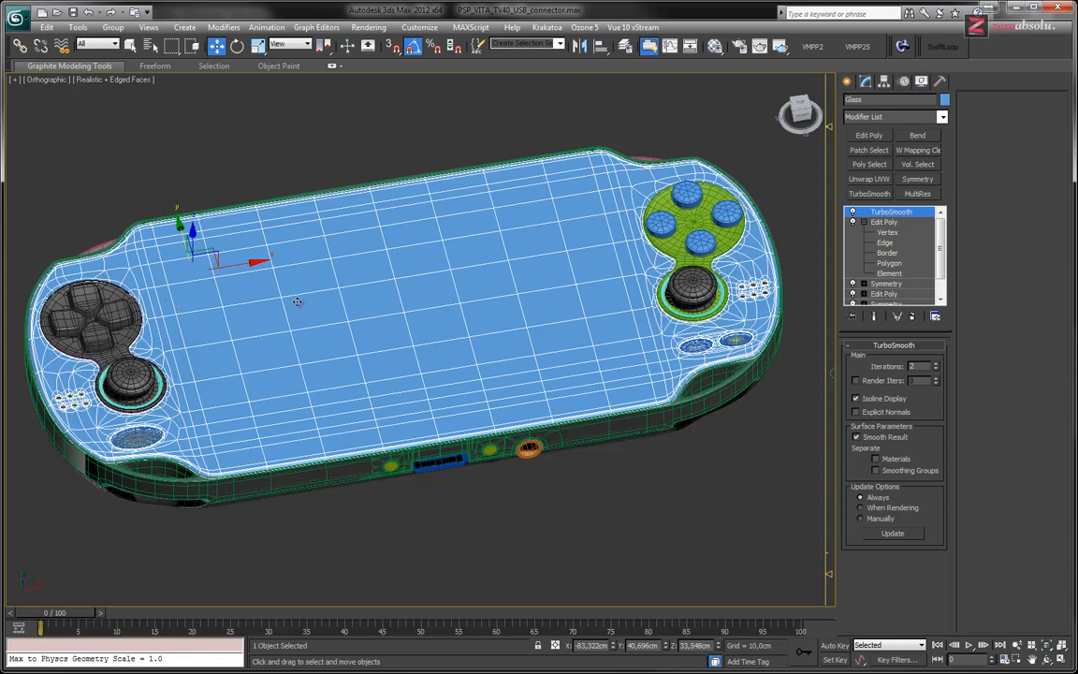
key("alt+q")
middle_click_drag(400, 340, 377, 321, "alt")
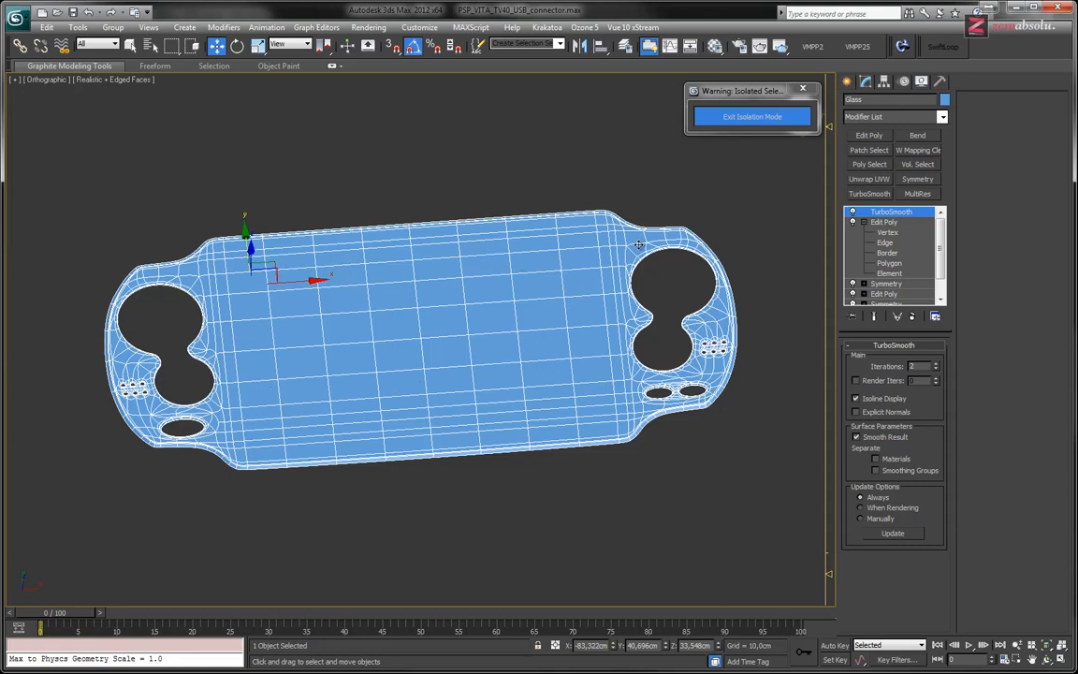
Check the front camera area in the PS Vita reference photo in Pale Moon and examine the matching corner of the glass panel.
key("alt+Tab")
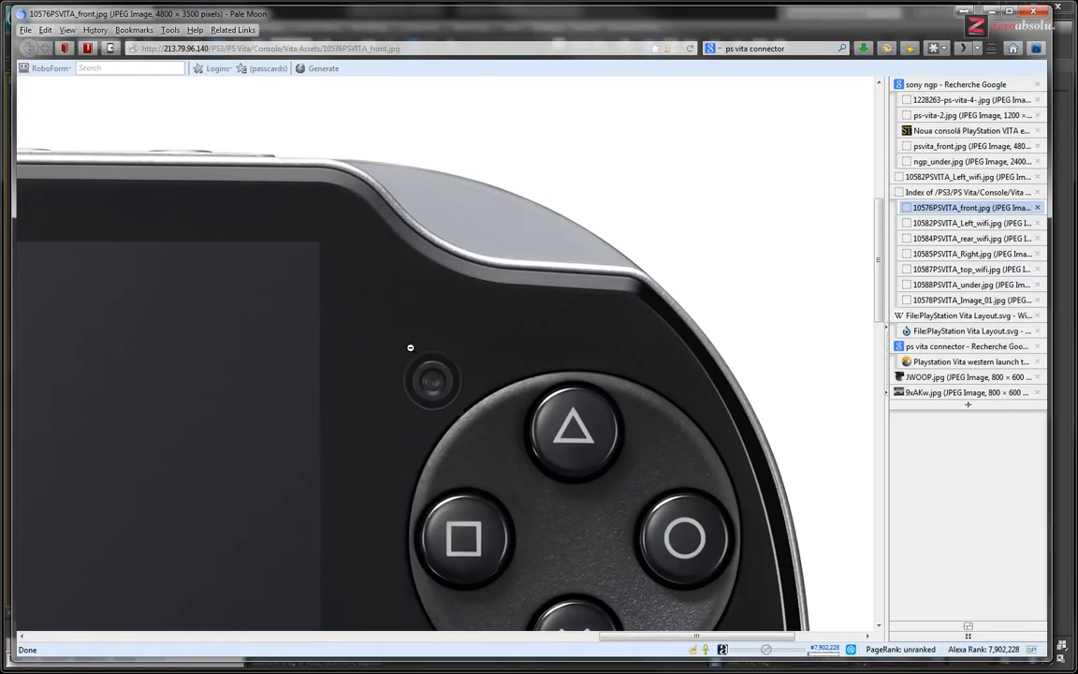
key("alt+Tab")
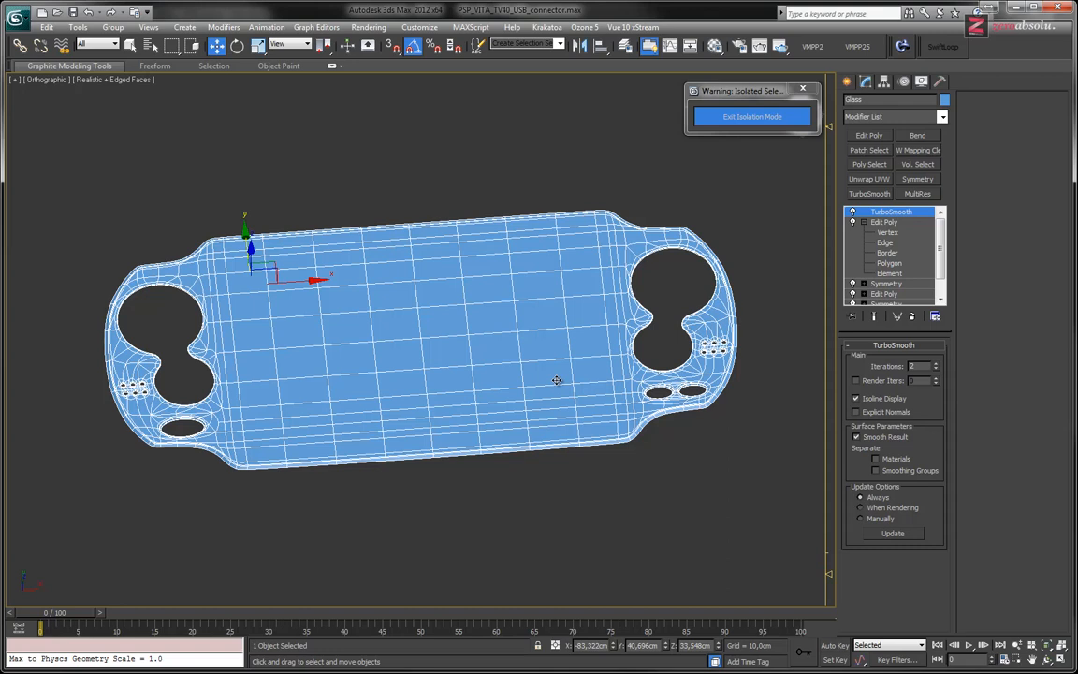
scroll(517, 344, "up", 6)
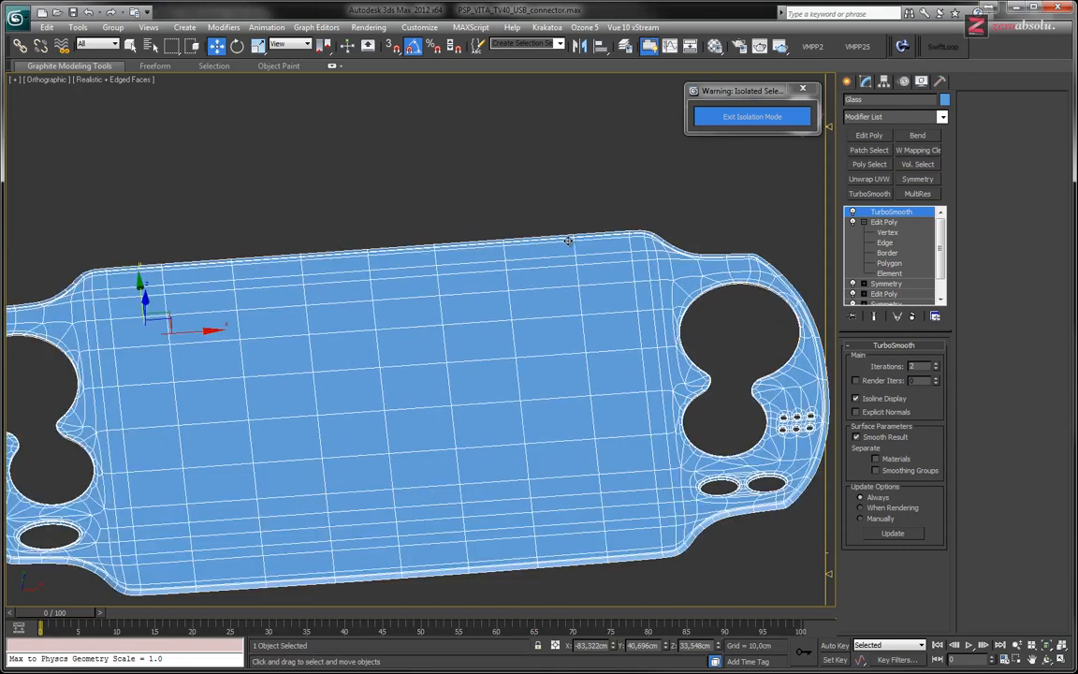
middle_click_drag(687, 253, 559, 314)
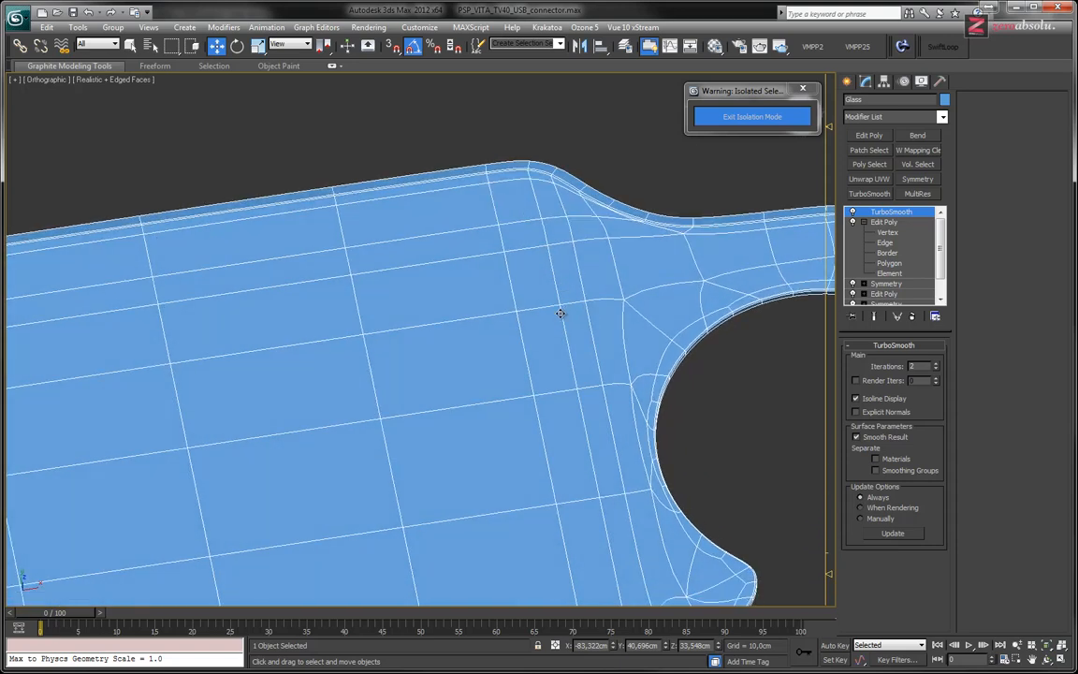
scroll(602, 301, "down", 5)
middle_click_drag(449, 311, 429, 299)
scroll(440, 289, "down", 3)
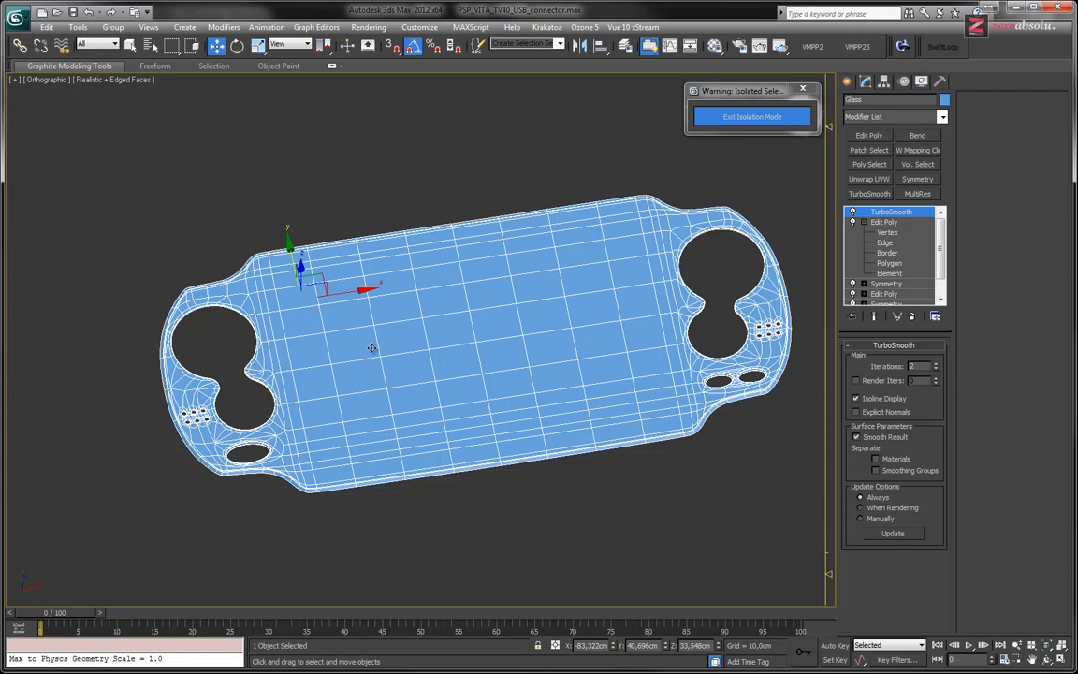
mouse_move(377, 344)
middle_mouse_down("alt")
mouse_move(410, 335)
mouse_move(394, 352)
middle_mouse_up("alt")
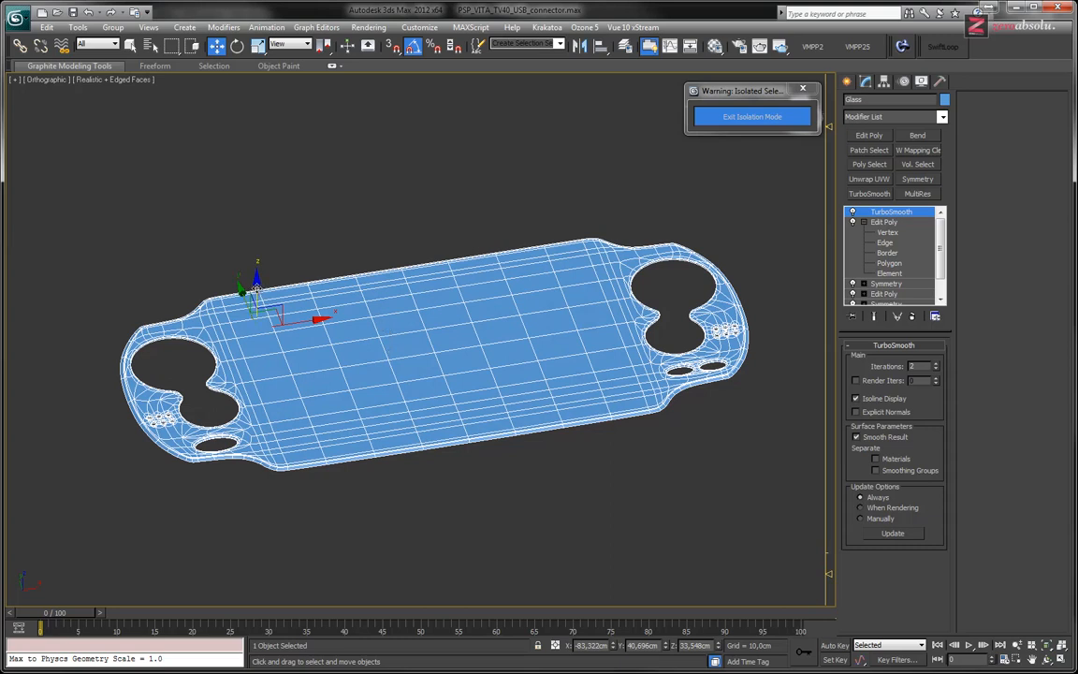
Clone the glass panel about 10.7 cm downward along Z as one independent copy with a prefixed name.
mouse_move(256, 286)
left_mouse_down("shift")
mouse_move(259, 272)
mouse_move(252, 305)
left_mouse_up("shift")
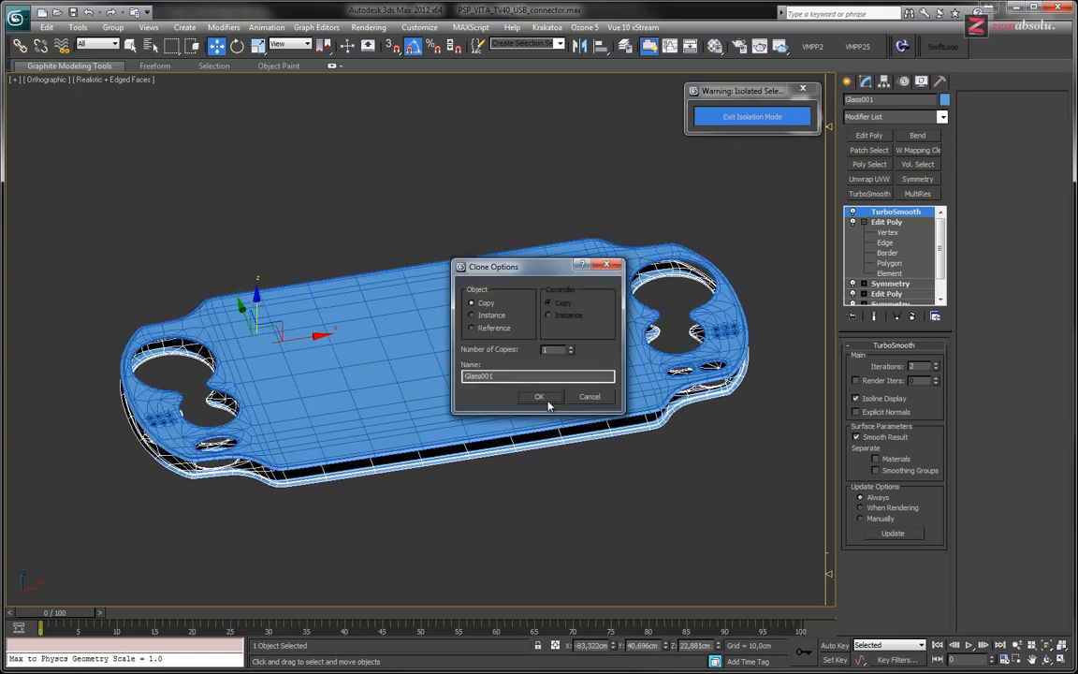
key("BackSpace")
key("BackSpace")
key("Home")
type("Cache")
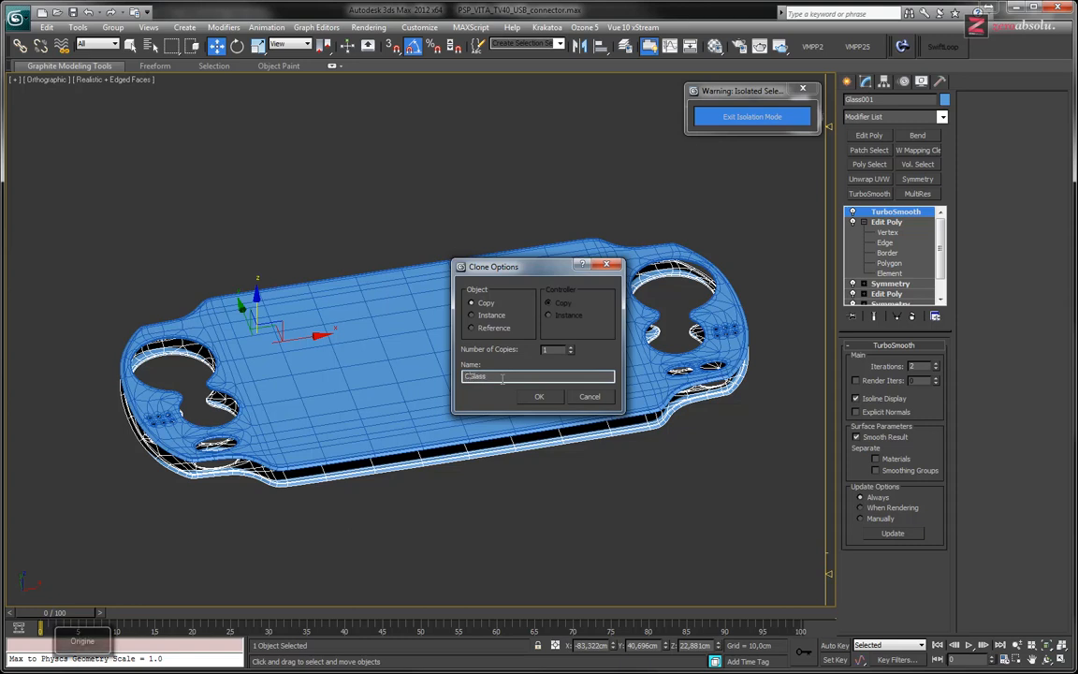
type("_")
key("Return")
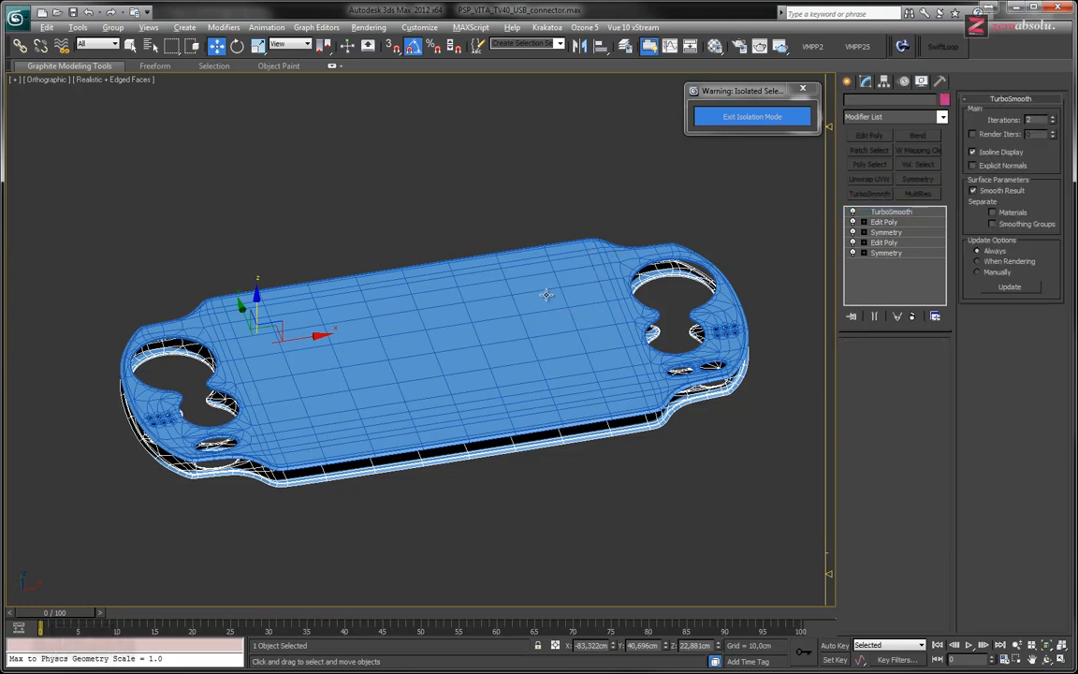
Isolate the duplicated panel and clear its object name.
key("alt+q")
left_click_drag(881, 99, 845, 99)
middle_click_drag(475, 252, 456, 226, "alt")
key("BackSpace")
middle_click_drag(406, 333, 466, 323)
scroll(466, 306, "up", 5)
middle_click_drag(418, 397, 413, 305)
scroll(411, 319, "down", 3)
scroll(410, 320, "down", 3)
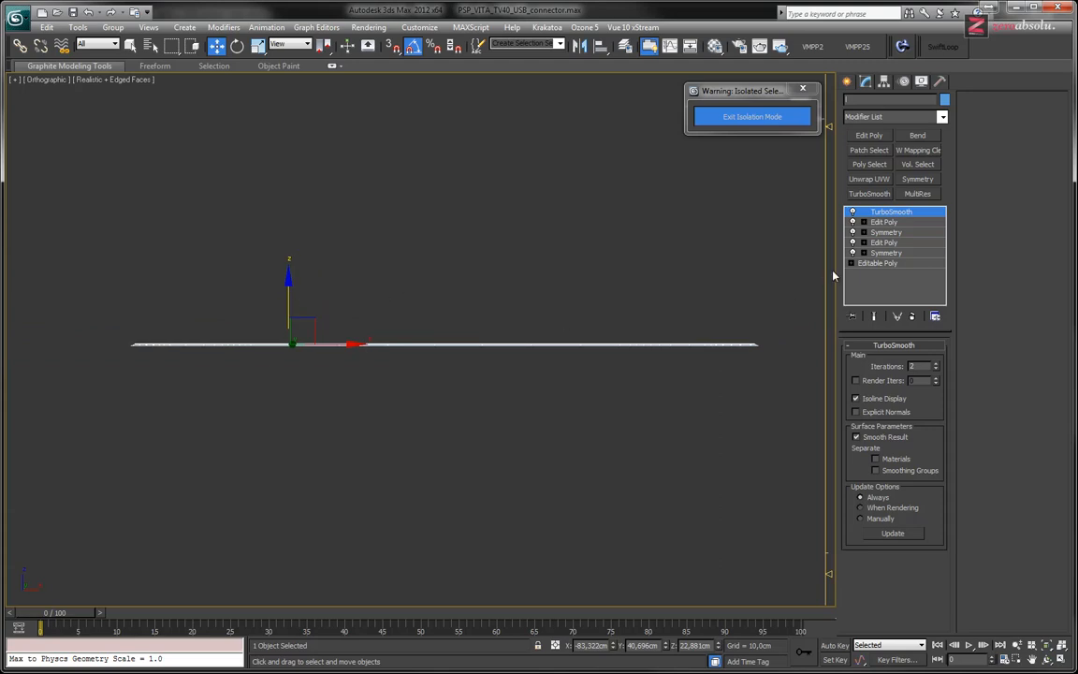
Remove the TurboSmooth modifier from the duplicated panel and convert the panel to an Editable Poly.
left_click(853, 214)
left_click(911, 315)
middle_click_drag(527, 240, 511, 264, "alt")
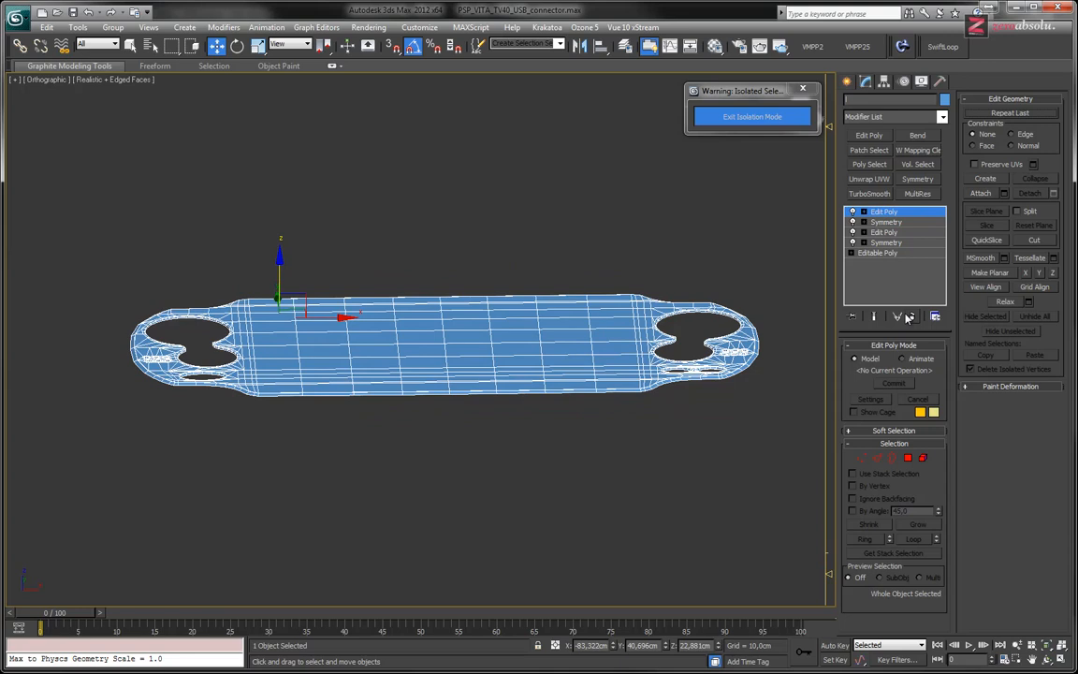
right_click(894, 214)
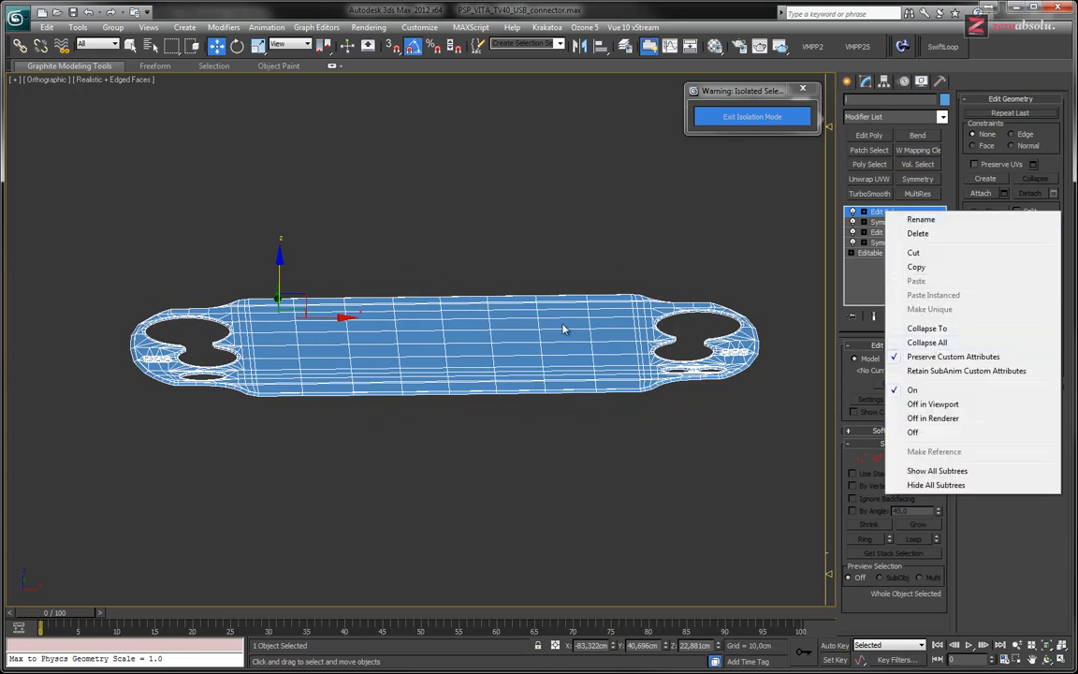
left_click(510, 327)
right_click(507, 323)
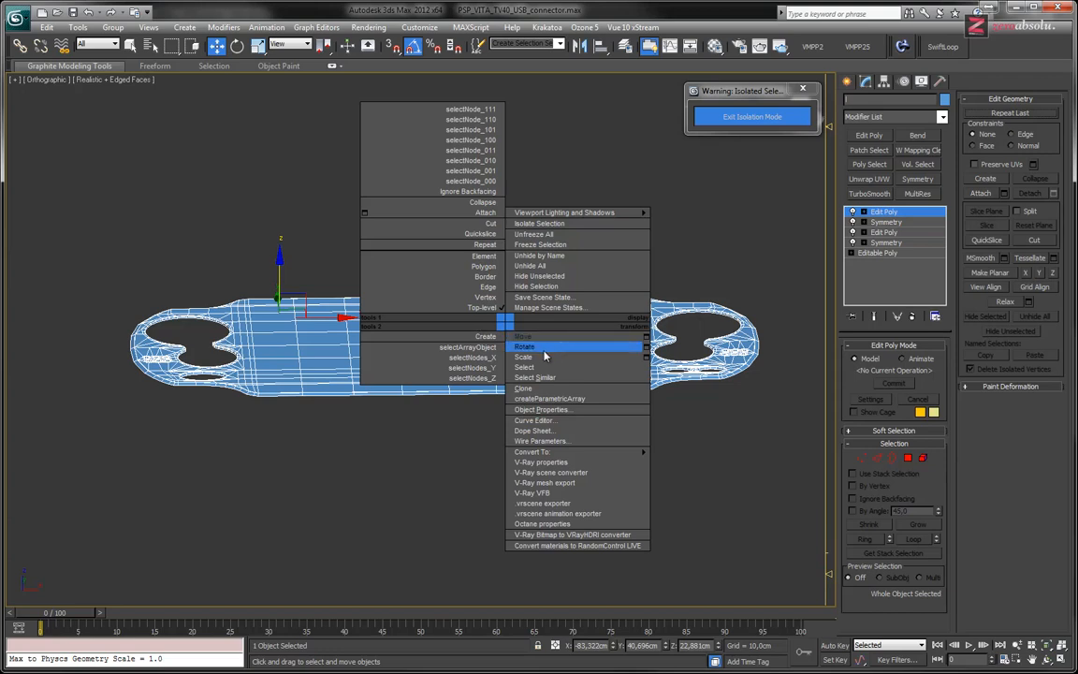
mouse_move(562, 455)
left_click(666, 462)
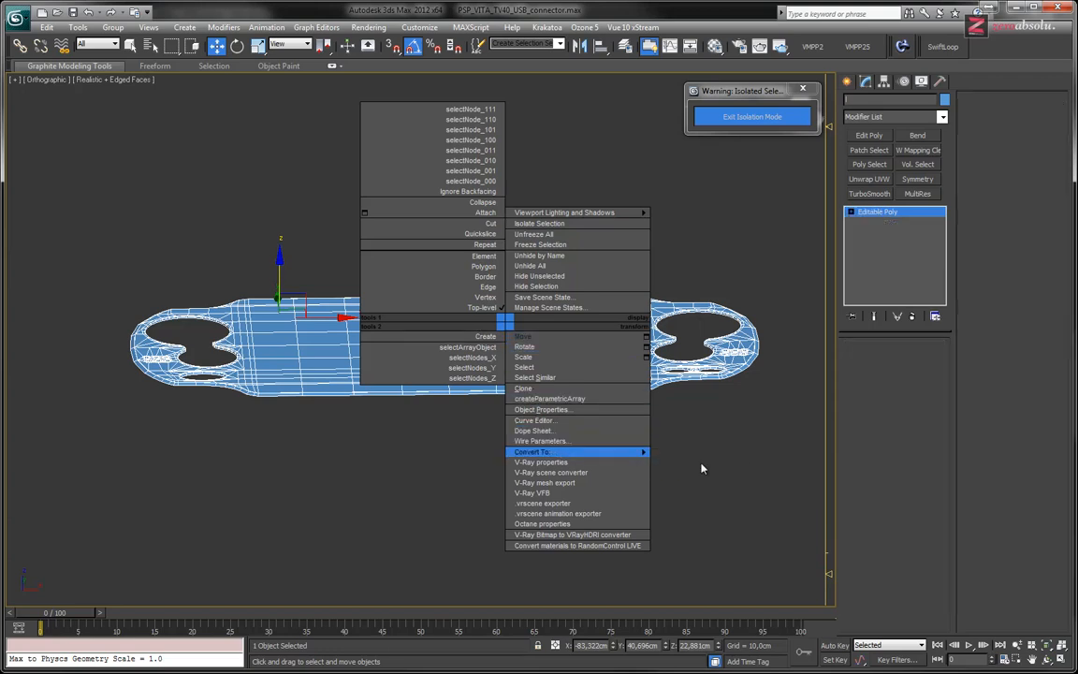
Select all vertices of the panel and examine the geometry around the right button and stick cut-out.
middle_click_drag(509, 329, 491, 276, "alt")
left_click(850, 213)
left_click(874, 222)
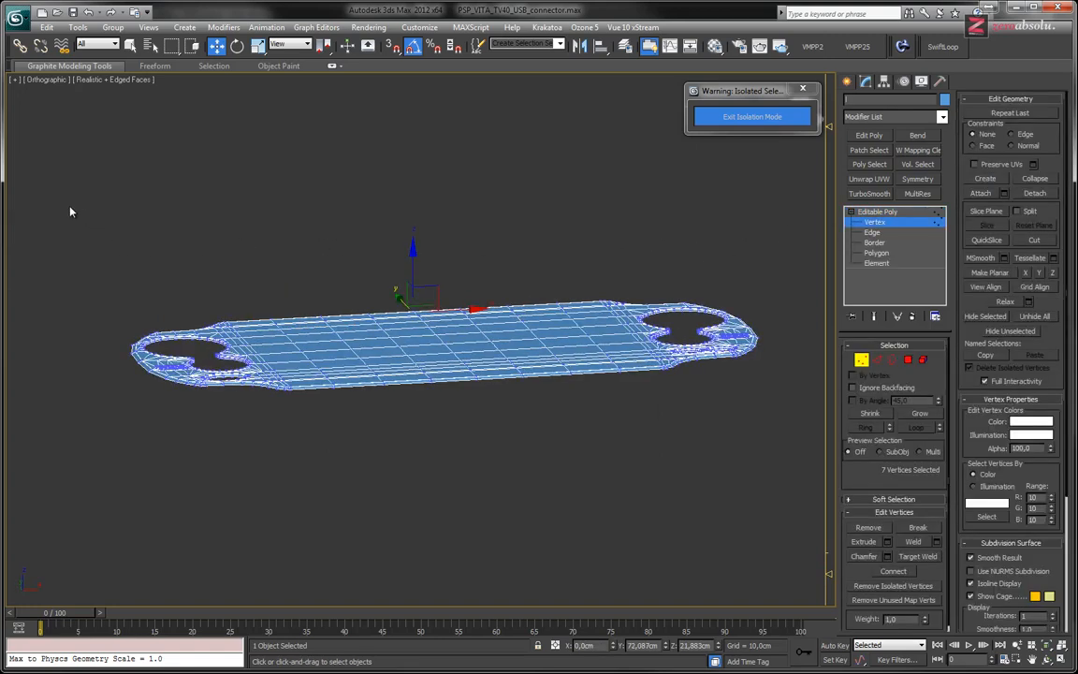
key("ctrl+a")
middle_click_drag(491, 308, 475, 348, "alt")
middle_click_drag(682, 370, 504, 313)
scroll(559, 343, "up", 6)
scroll(558, 344, "up", 3)
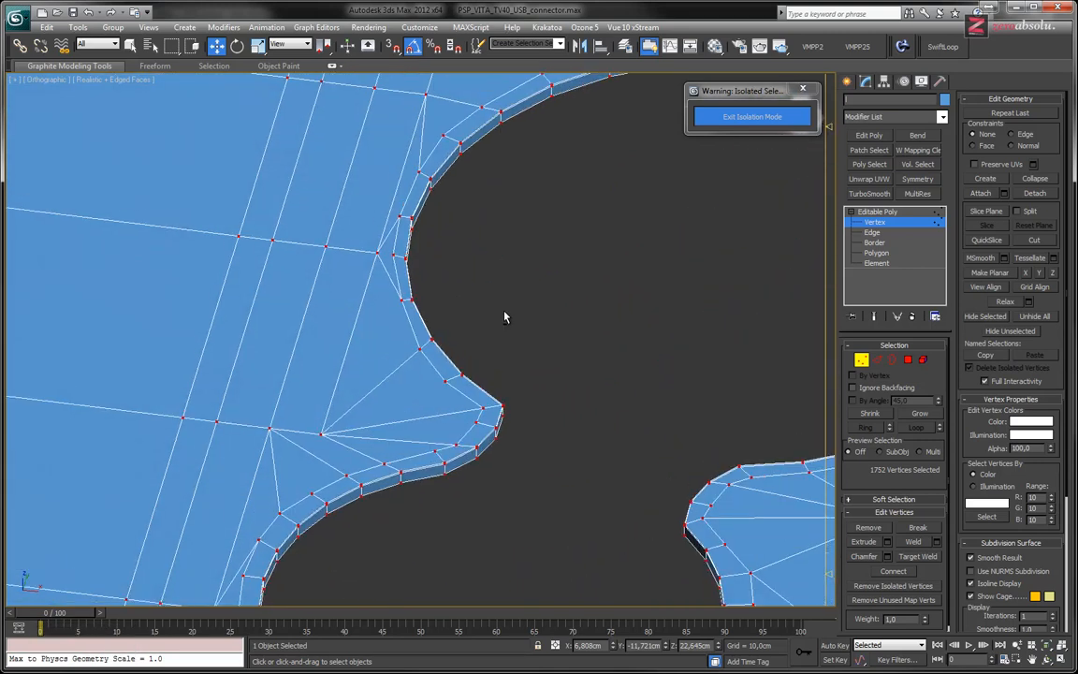
Select the full loop of inner wall polygons around the right button and stick cut-out.
left_click(877, 254)
middle_click_drag(493, 418, 542, 235)
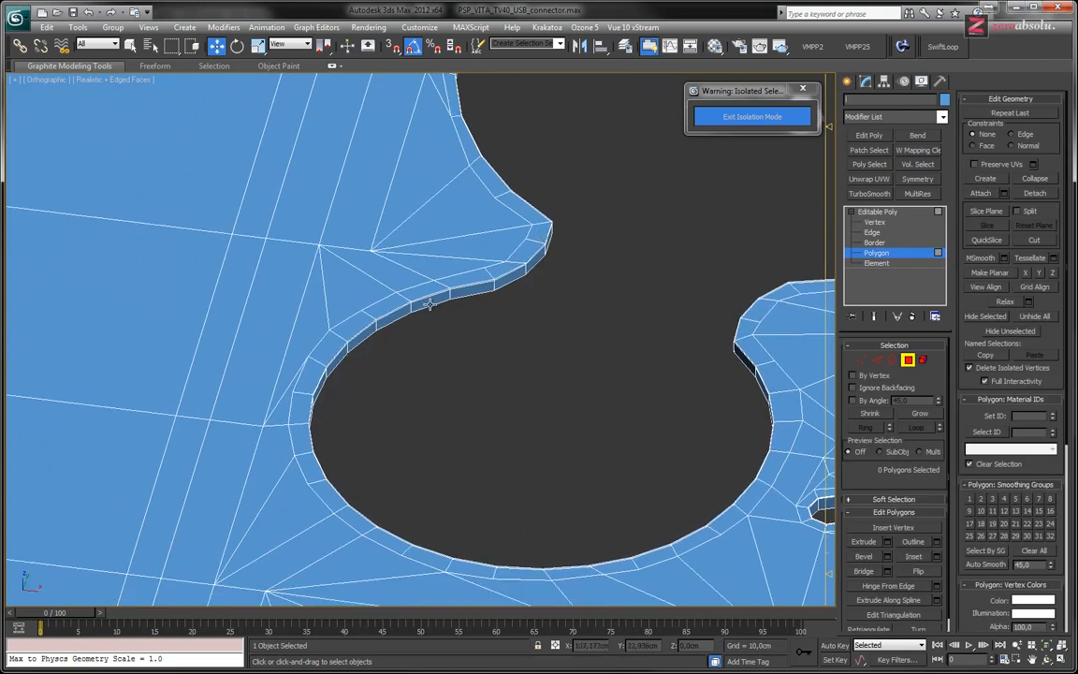
left_click(430, 303)
left_click(470, 293, "shift")
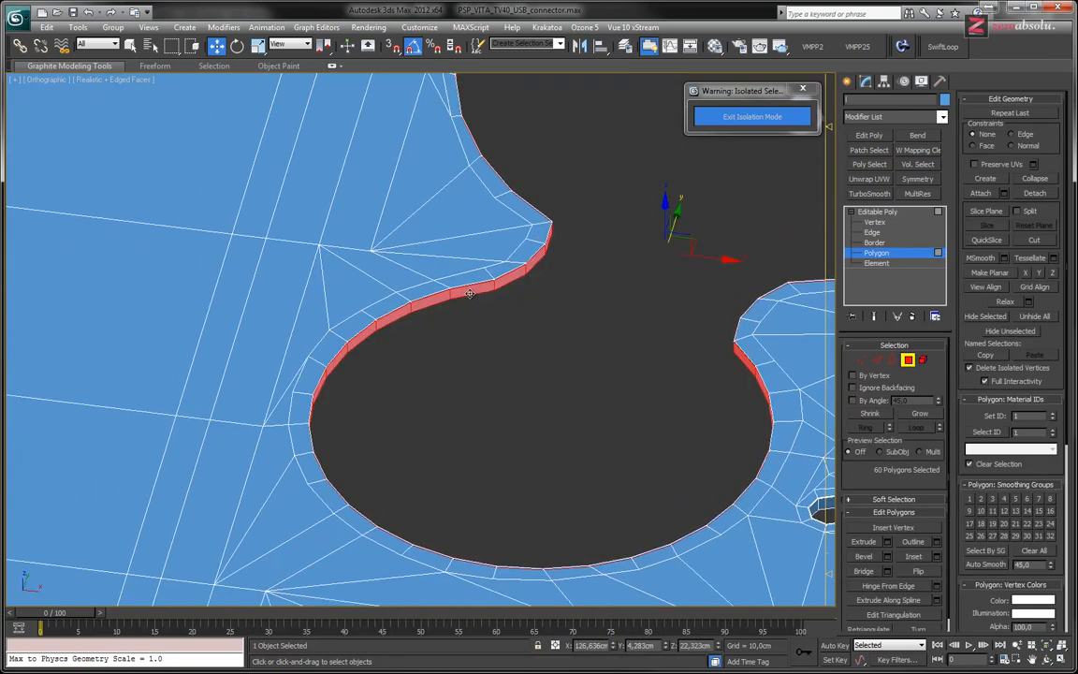
Add the inner wall polygon loops of the upper three right speaker holes to the selection.
middle_click_drag(572, 281, 405, 484)
mouse_move(708, 318)
middle_mouse_down()
mouse_move(471, 255)
mouse_move(431, 227)
middle_mouse_up()
middle_click_drag(544, 402, 519, 275)
middle_click_drag(451, 419, 555, 316)
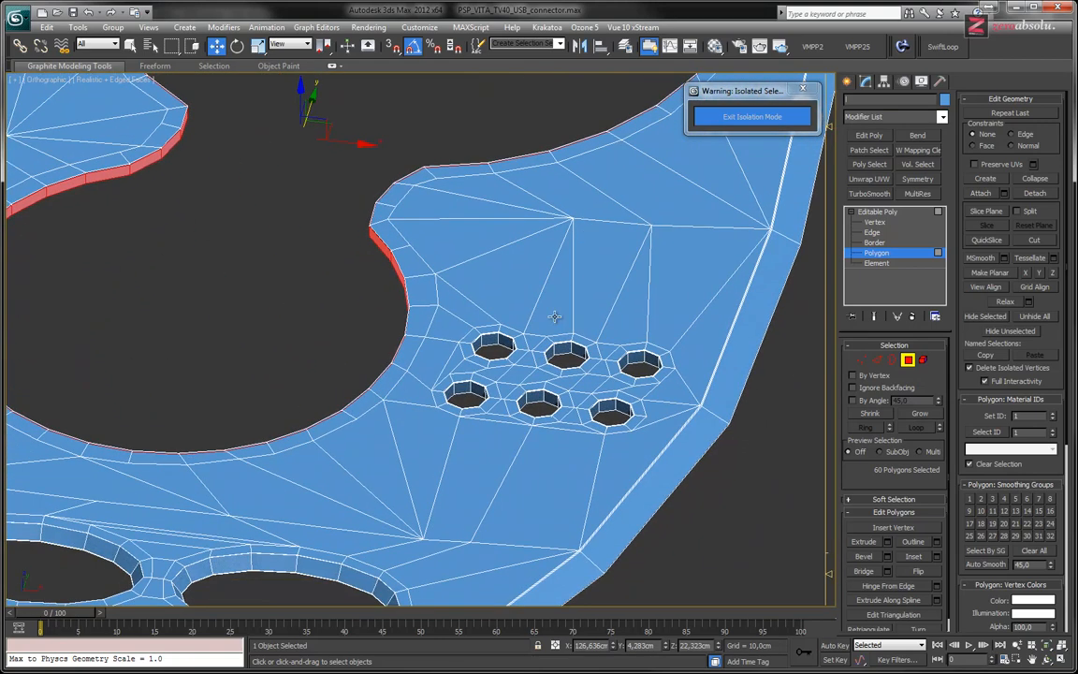
left_click(479, 343, "ctrl")
left_click(488, 342, "shift")
scroll(560, 351, "up", 4)
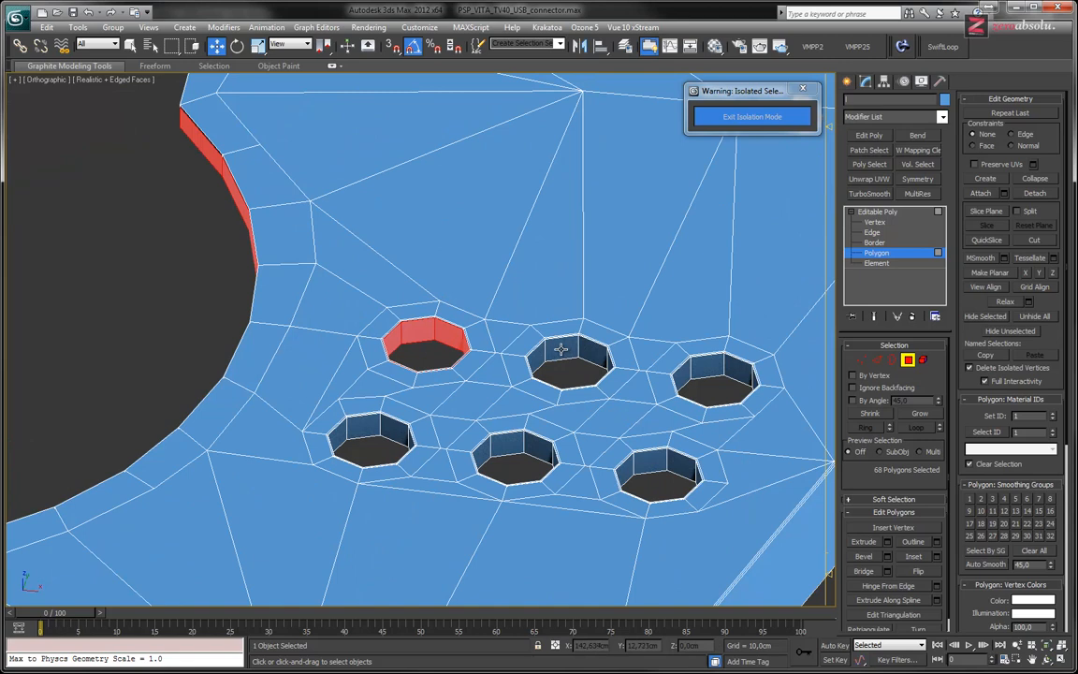
left_click(560, 349, "ctrl")
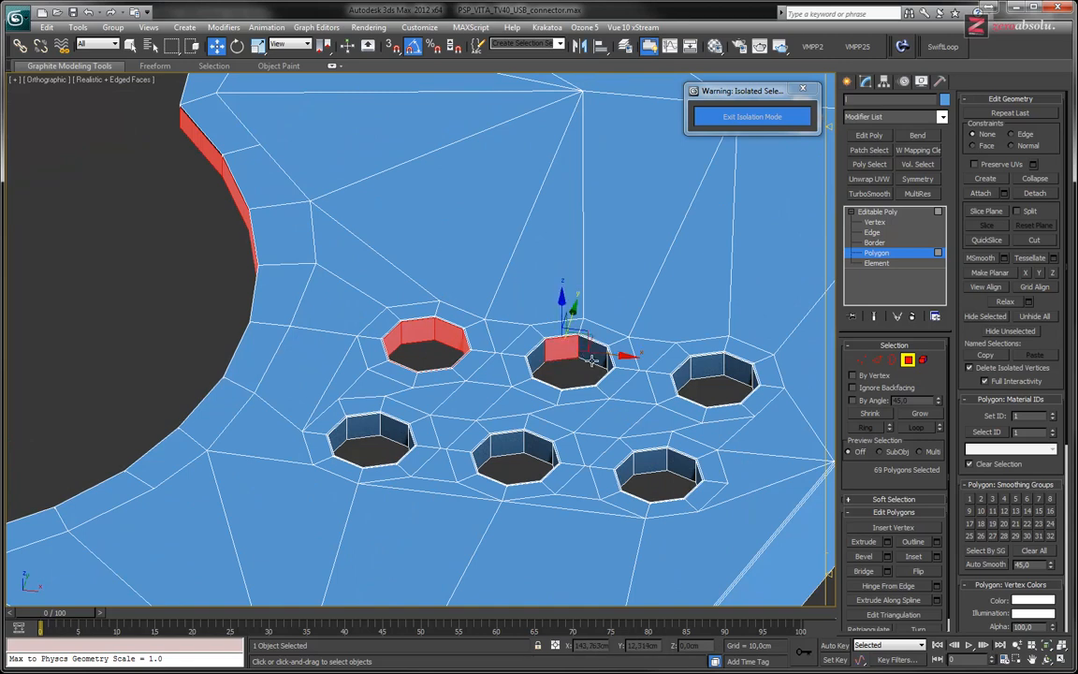
left_click(592, 358, "shift")
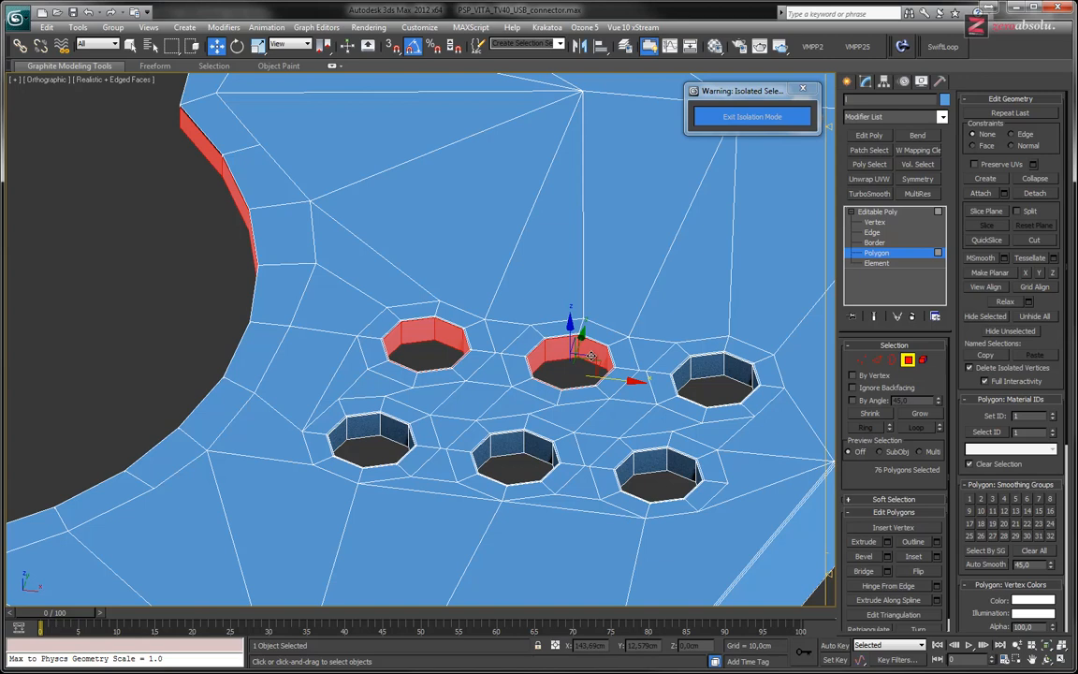
left_click(691, 365, "ctrl")
left_click(697, 367, "shift")
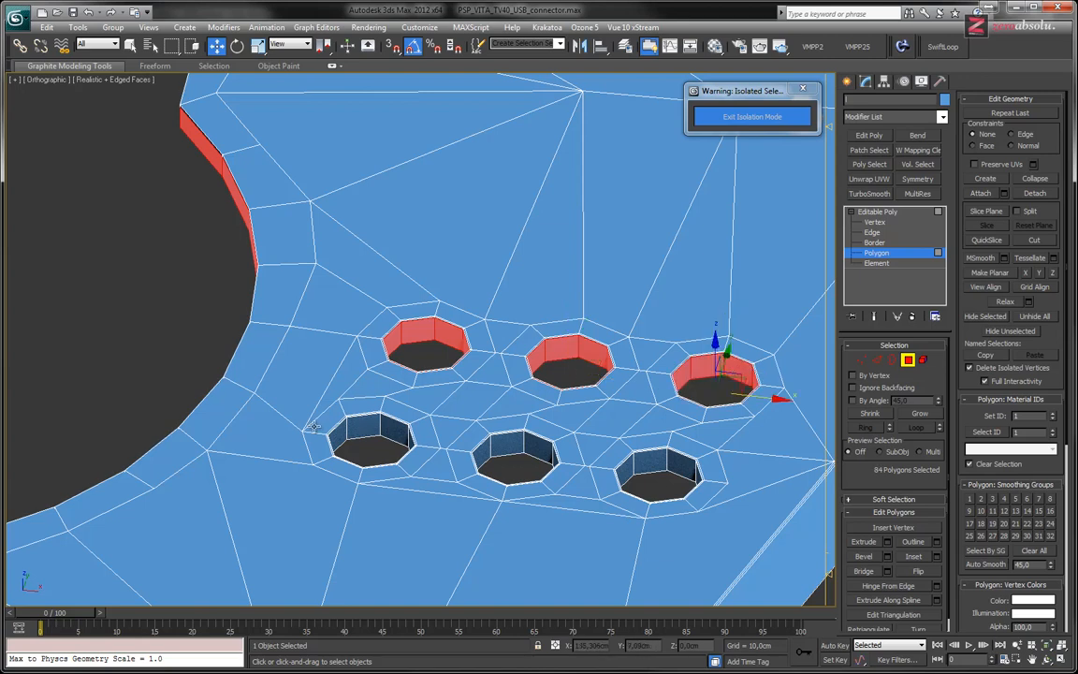
Add the inner wall polygon loops of the lower three right speaker holes to the selection, using the Select tool.
left_click(130, 45)
left_click(391, 431, "ctrl")
left_click(391, 431, "shift")
left_click(508, 444, "ctrl")
left_click(515, 446, "shift")
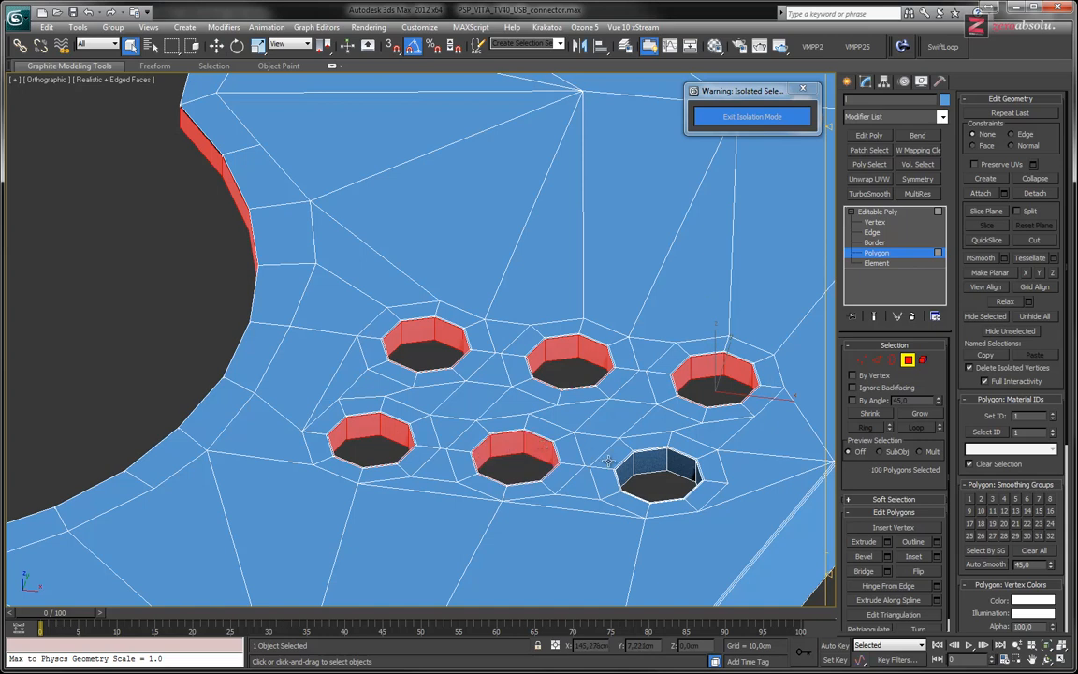
left_click(647, 463, "ctrl")
left_click(664, 466, "shift")
Add the inner wall polygon loop of the left D-pad and stick cut-out to the selection.
scroll(607, 438, "down", 5)
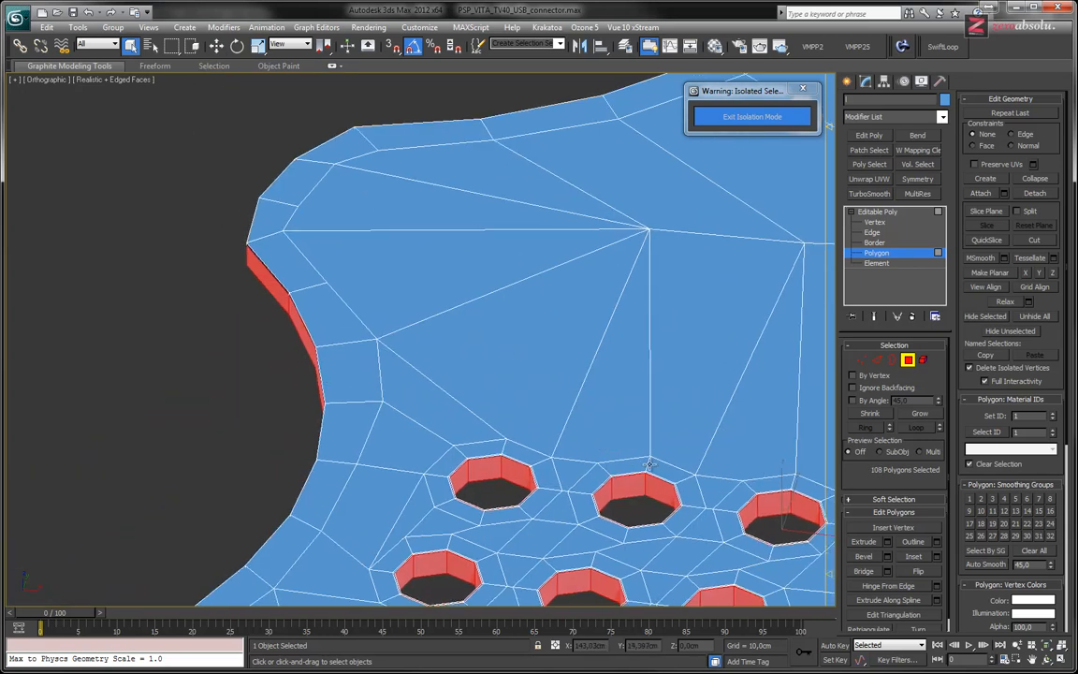
scroll(607, 437, "up", 10)
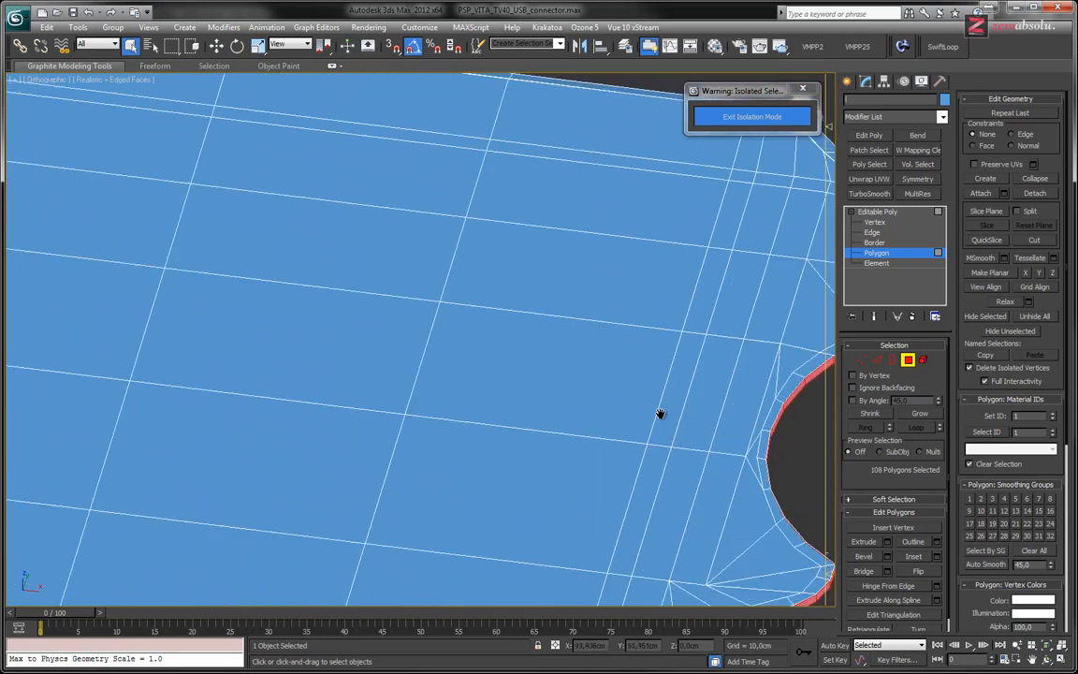
middle_click_drag(277, 362, 493, 364)
scroll(493, 364, "down", 4)
scroll(540, 398, "up", 4)
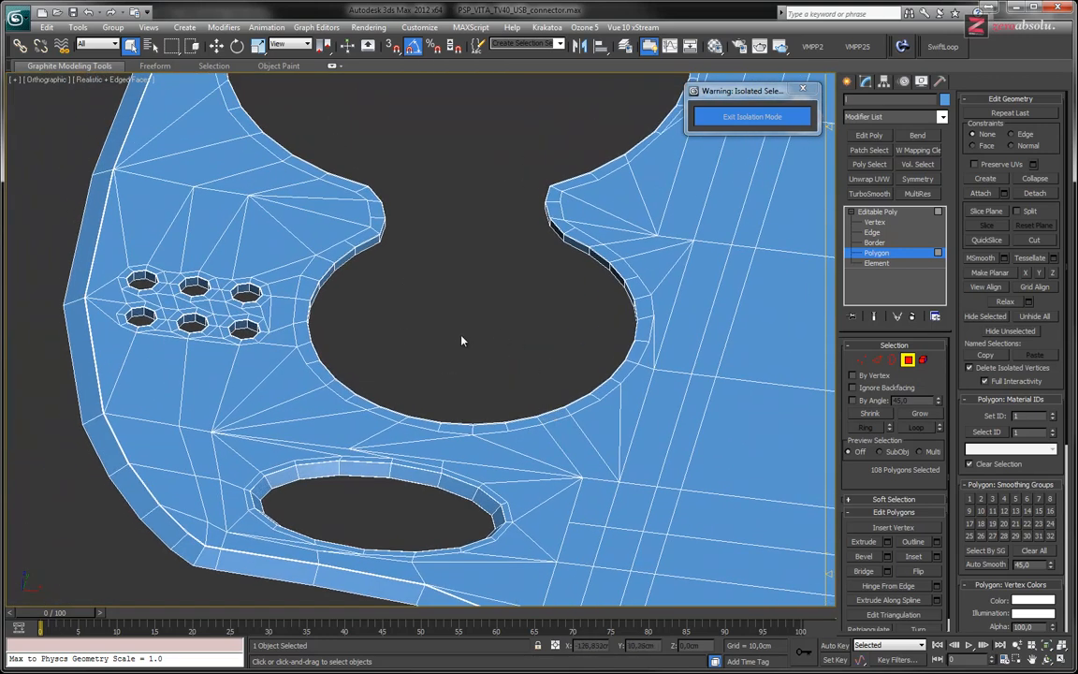
scroll(404, 323, "up", 6)
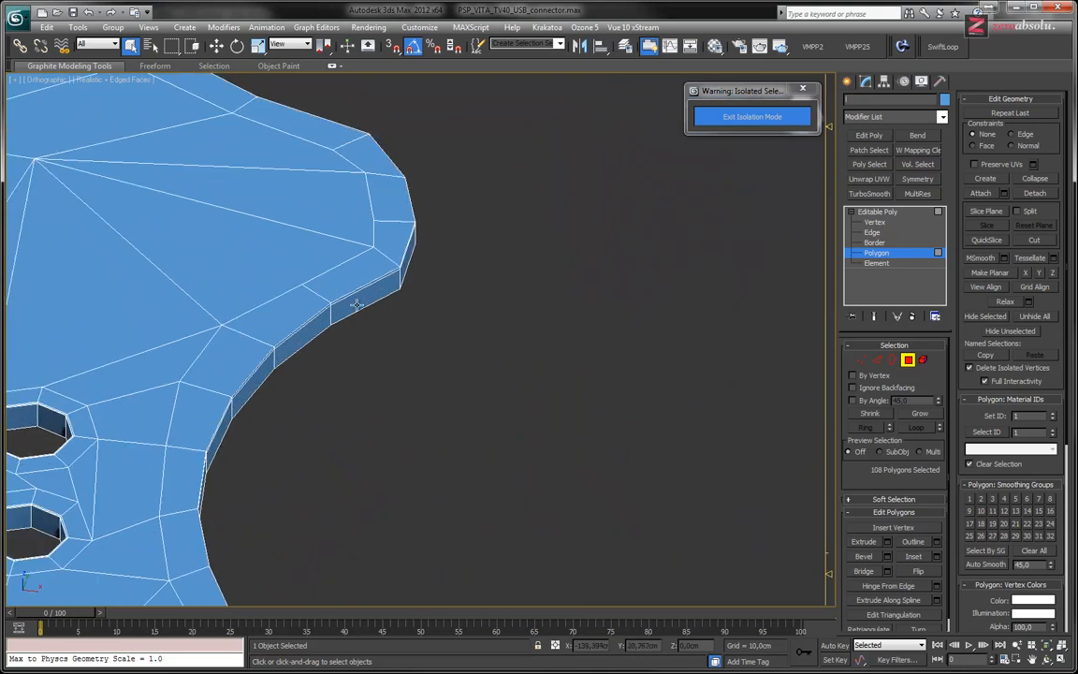
left_click(394, 283, "ctrl")
left_click(402, 273, "shift")
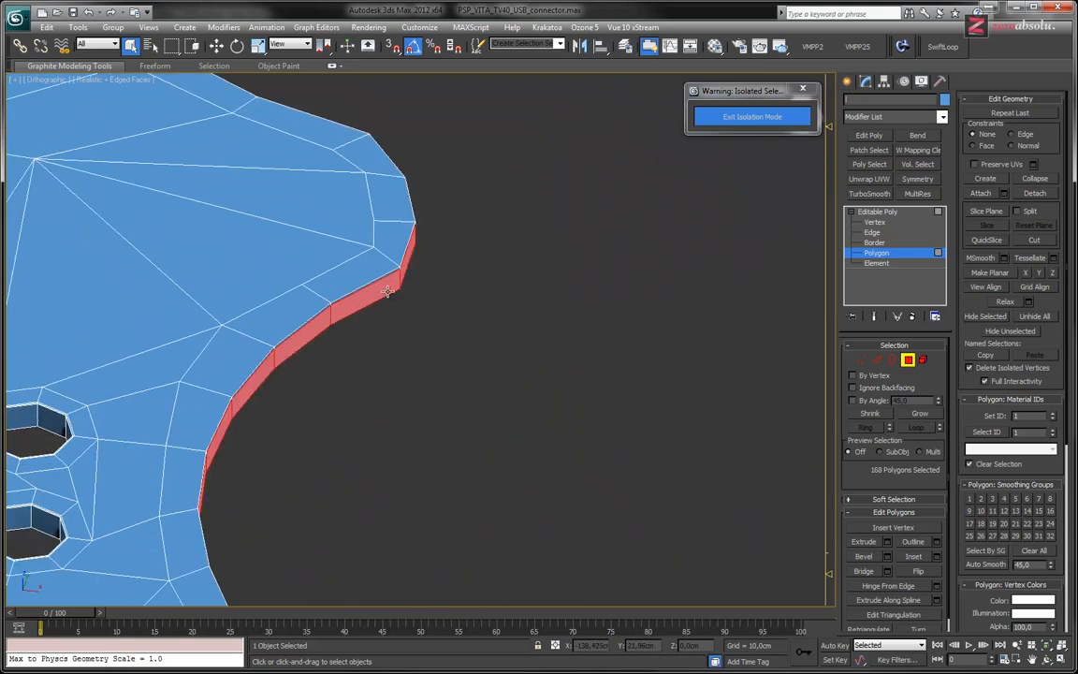
Add the inner wall polygon loops of all six left speaker holes to the selection.
scroll(375, 290, "down", 6)
middle_click_drag(400, 275, 556, 370)
scroll(222, 384, "up", 4)
left_click(216, 318, "ctrl")
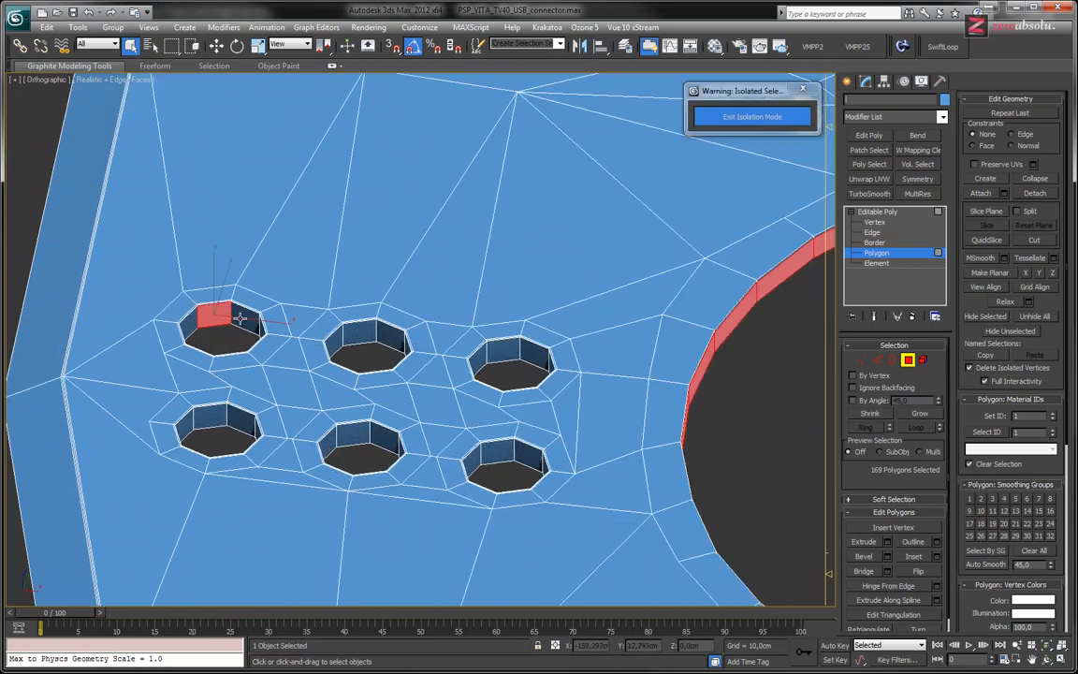
left_click(247, 320, "shift")
left_click(200, 418, "ctrl")
left_click(242, 421, "shift")
left_click(349, 340, "ctrl")
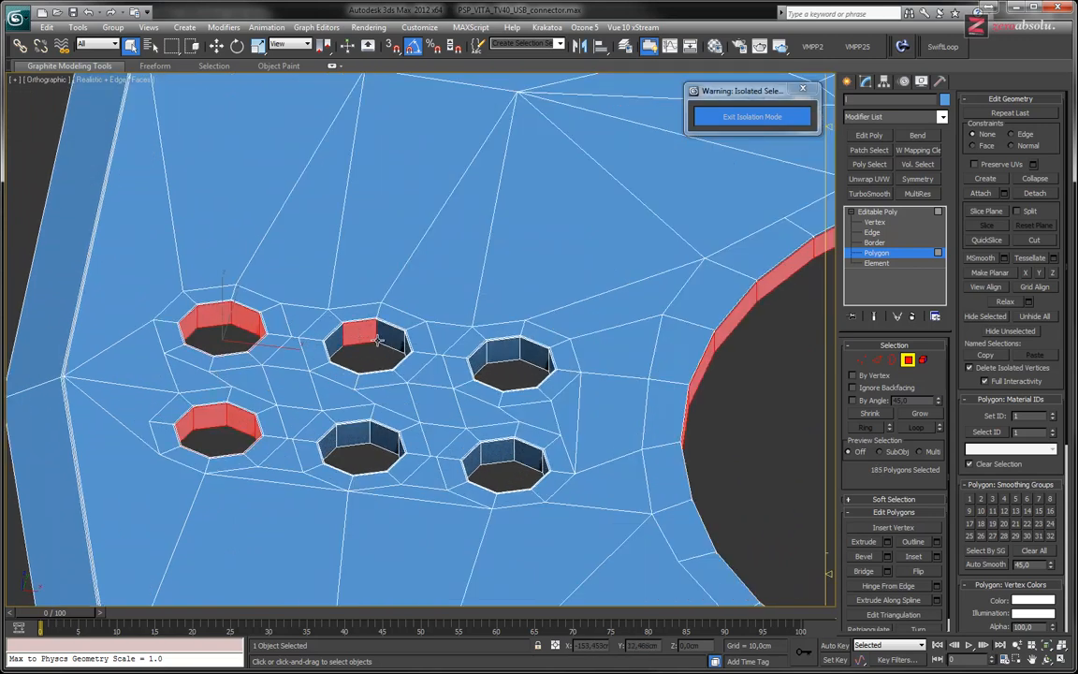
left_click(386, 335, "shift")
left_click(504, 353, "ctrl")
left_click(535, 361, "shift")
left_click(494, 447, "ctrl")
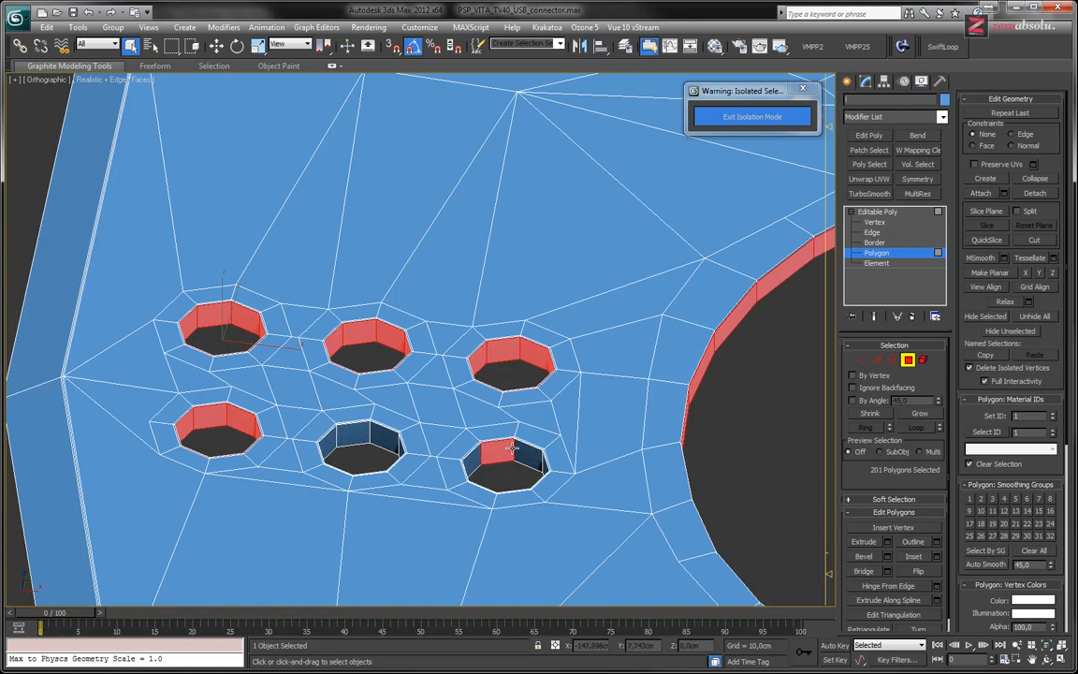
left_click(532, 453, "shift")
left_click(351, 440, "ctrl")
left_click(387, 437, "shift")
Delete the selected inner wall polygons of the cut-outs and speaker holes.
middle_click_drag(702, 307, 441, 368)
scroll(441, 368, "down", 6)
middle_click_drag(543, 370, 311, 291)
middle_click_drag(628, 299, 392, 400)
scroll(391, 400, "down", 5)
scroll(665, 460, "up", 5)
scroll(505, 365, "up", 3)
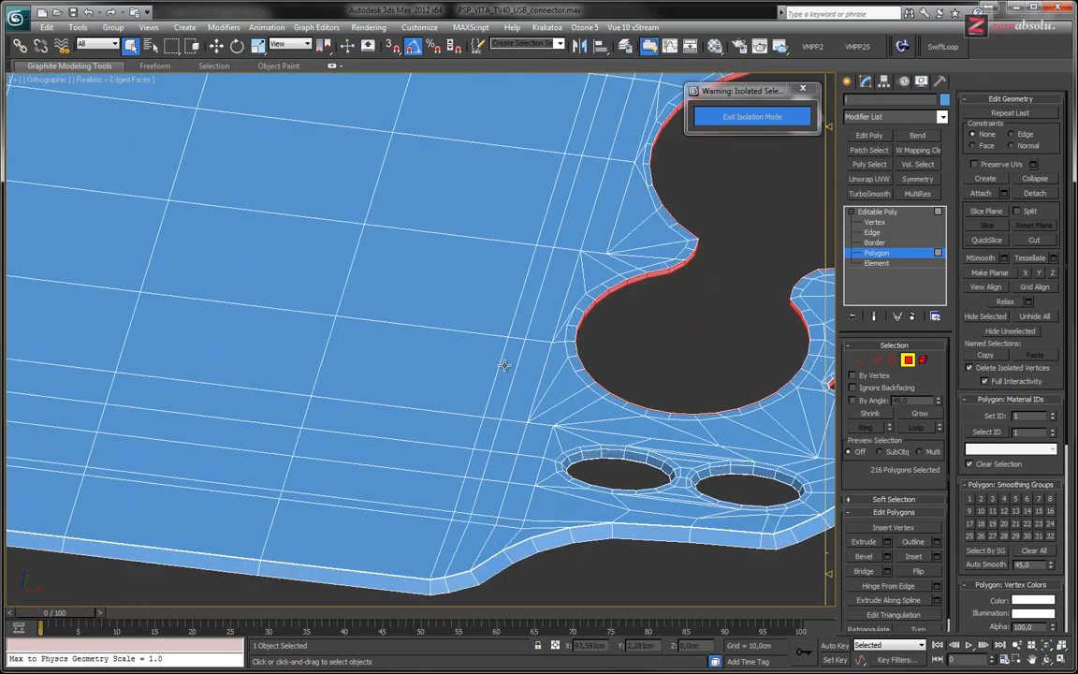
middle_click_drag(511, 361, 385, 371)
key("Delete")
scroll(474, 363, "down", 3)
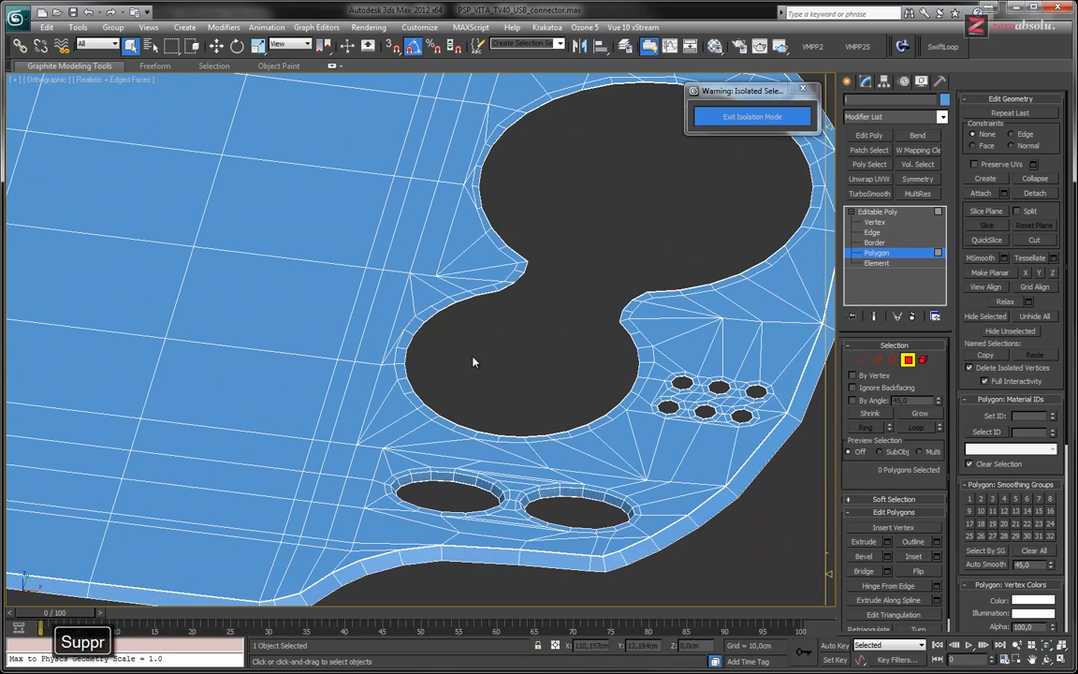
Select all vertices of the panel and flatten them with Make Planar along Z, undoing once to compare.
middle_click_drag(332, 334, 445, 407)
scroll(509, 376, "down", 4)
scroll(507, 374, "up", 2)
scroll(445, 407, "down", 2)
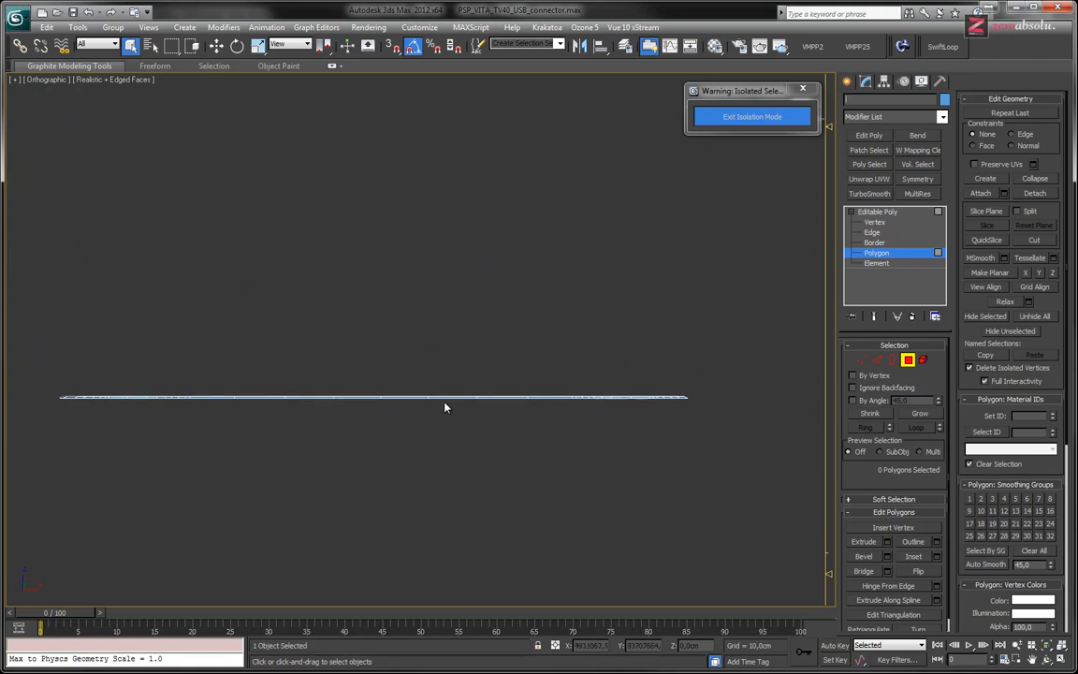
left_click(875, 222)
key("ctrl+a")
middle_click_drag(318, 356, 372, 352, "alt")
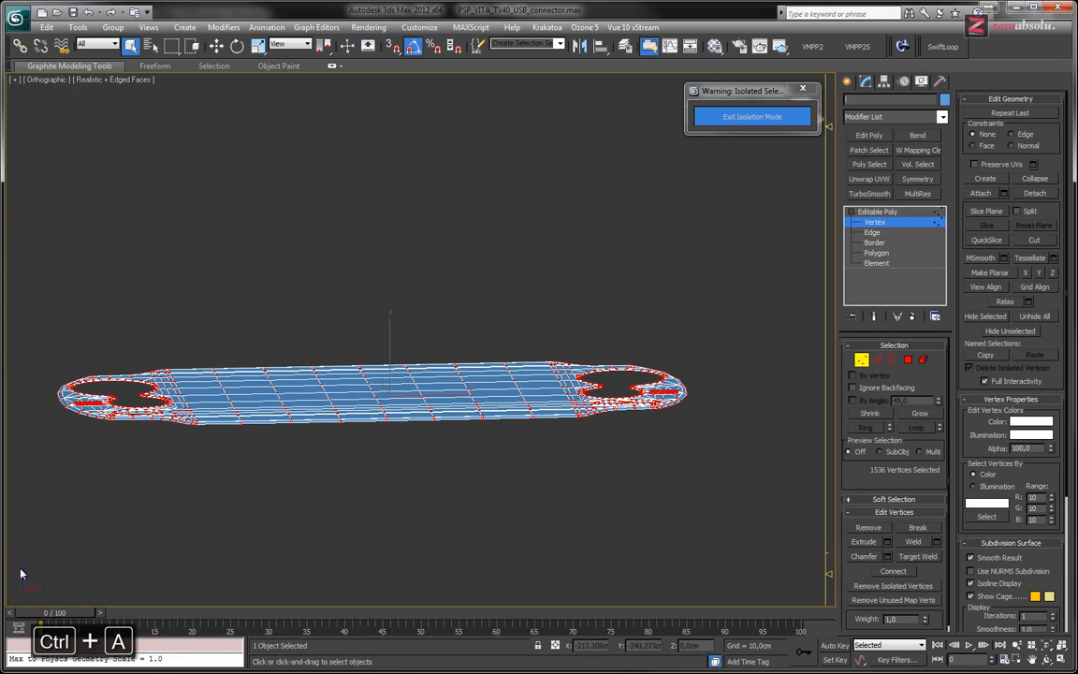
left_click(1054, 274)
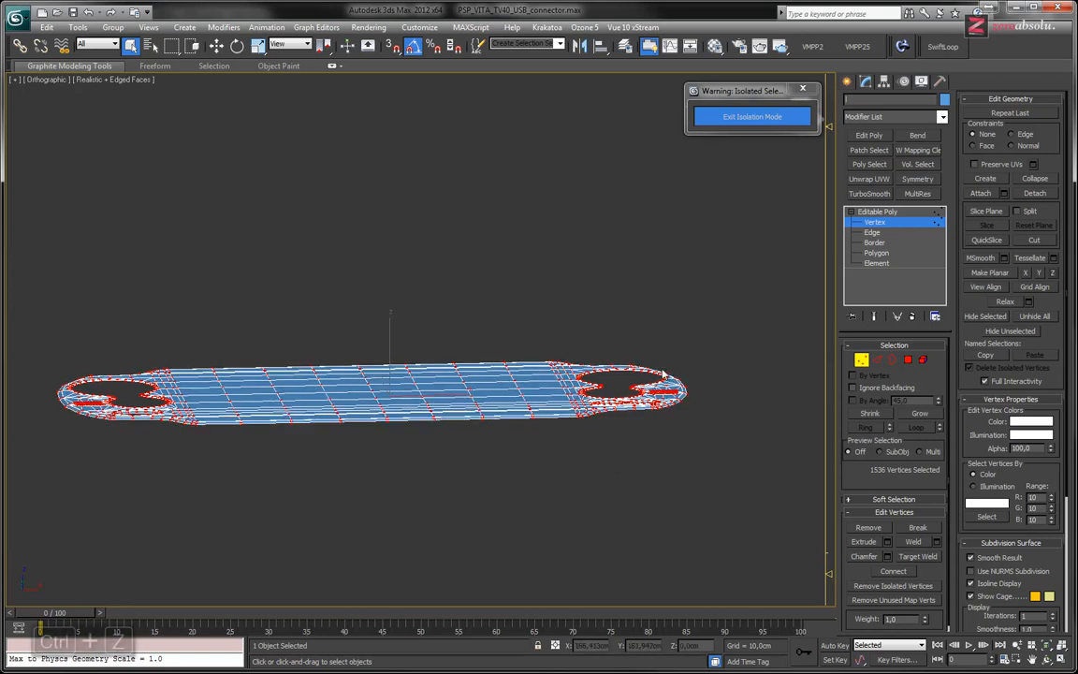
key("ctrl+z")
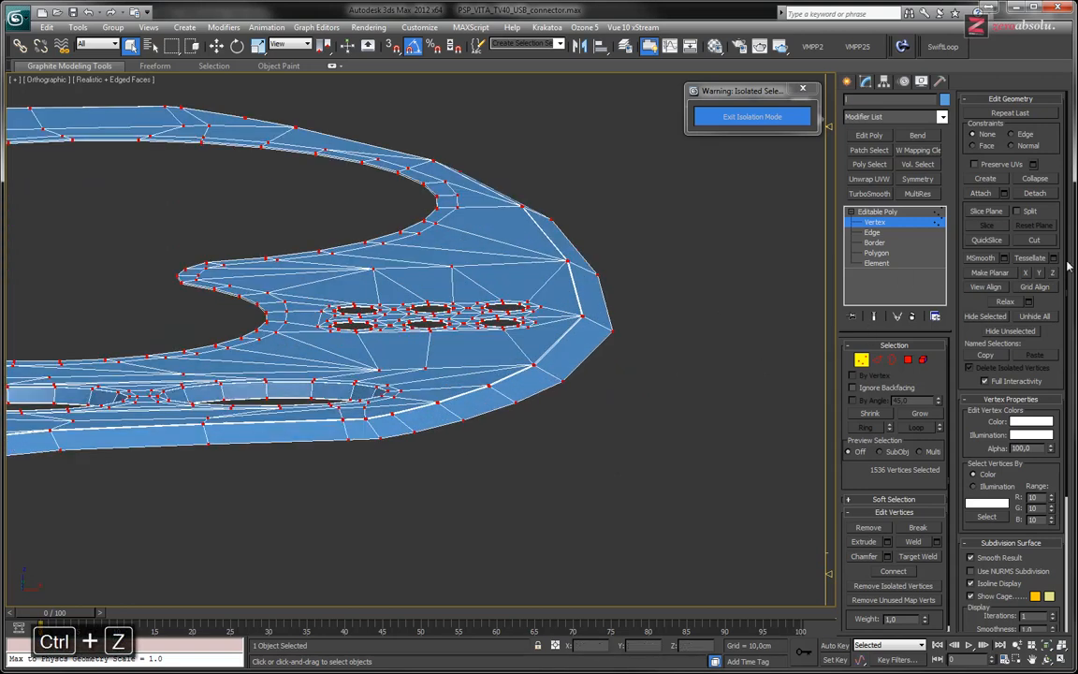
key("ctrl+z")
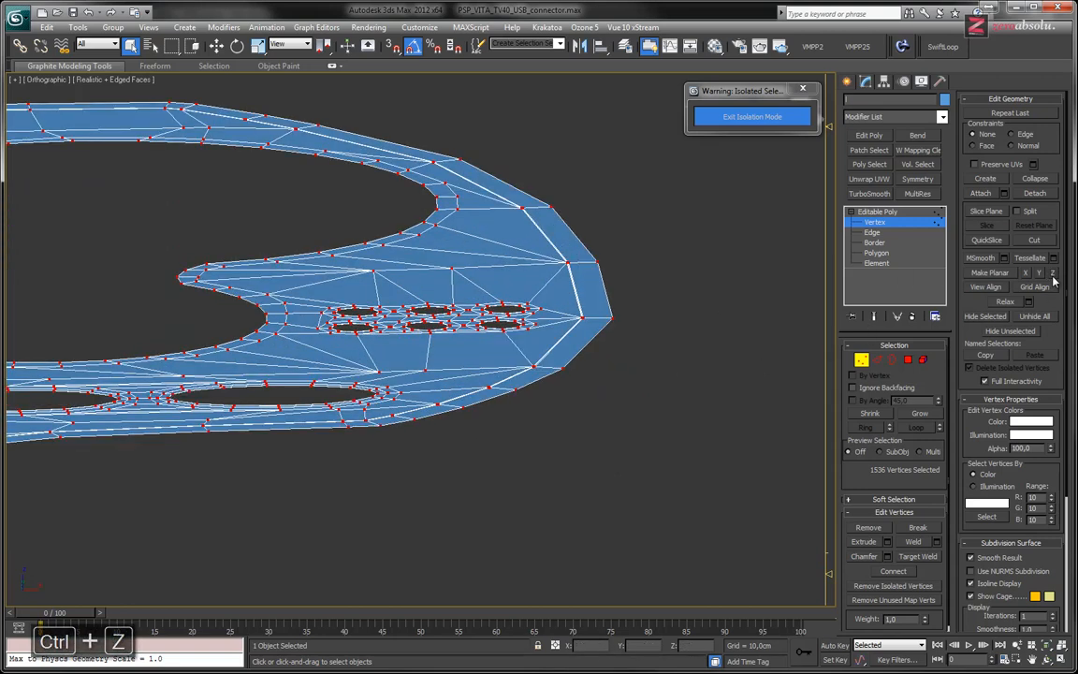
Leave vertex editing and set the panel's object color to black.
middle_click_drag(613, 317, 611, 355, "alt")
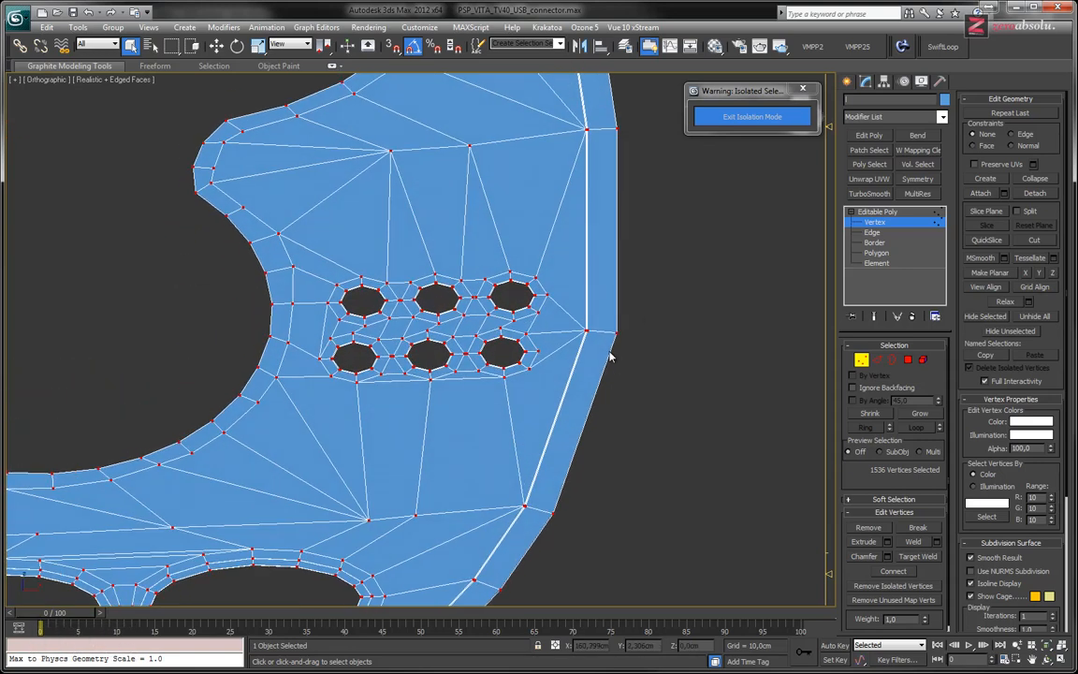
middle_click_drag(499, 363, 587, 287, "alt")
middle_click_drag(393, 278, 518, 410)
scroll(643, 390, "down", 3)
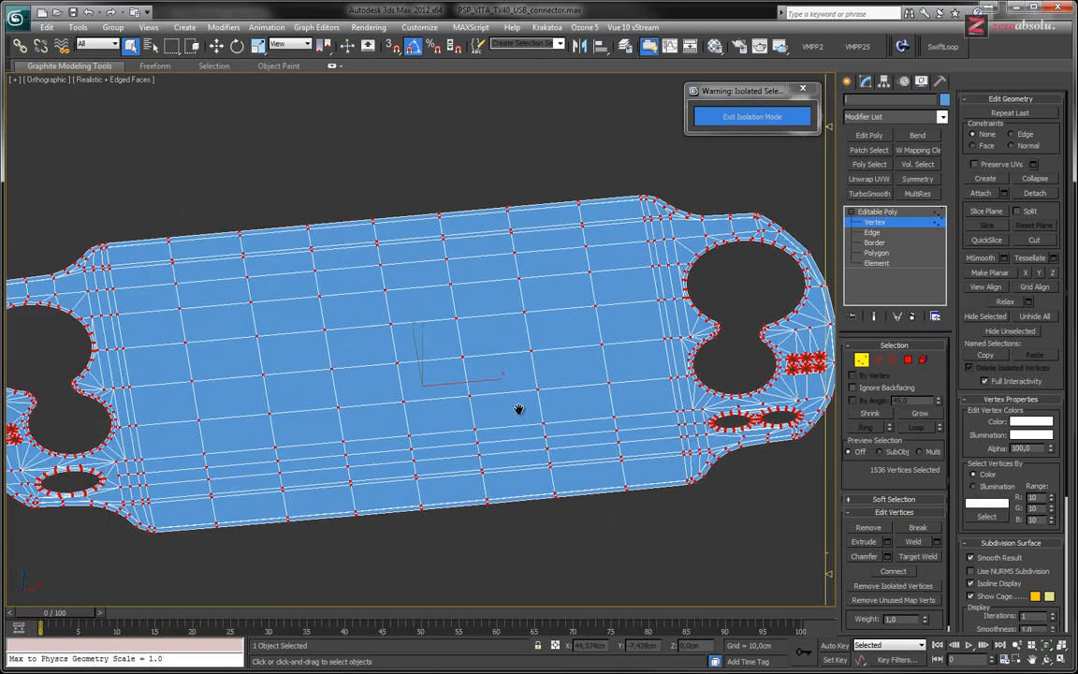
scroll(523, 405, "down", 2)
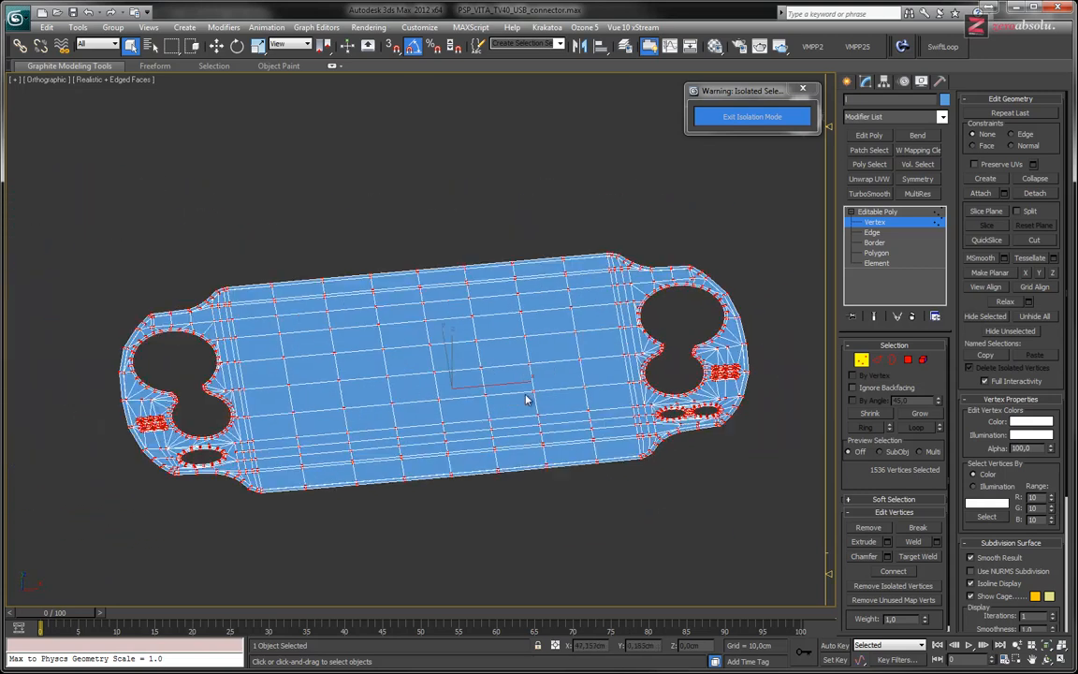
left_click(875, 222)
left_click(874, 221)
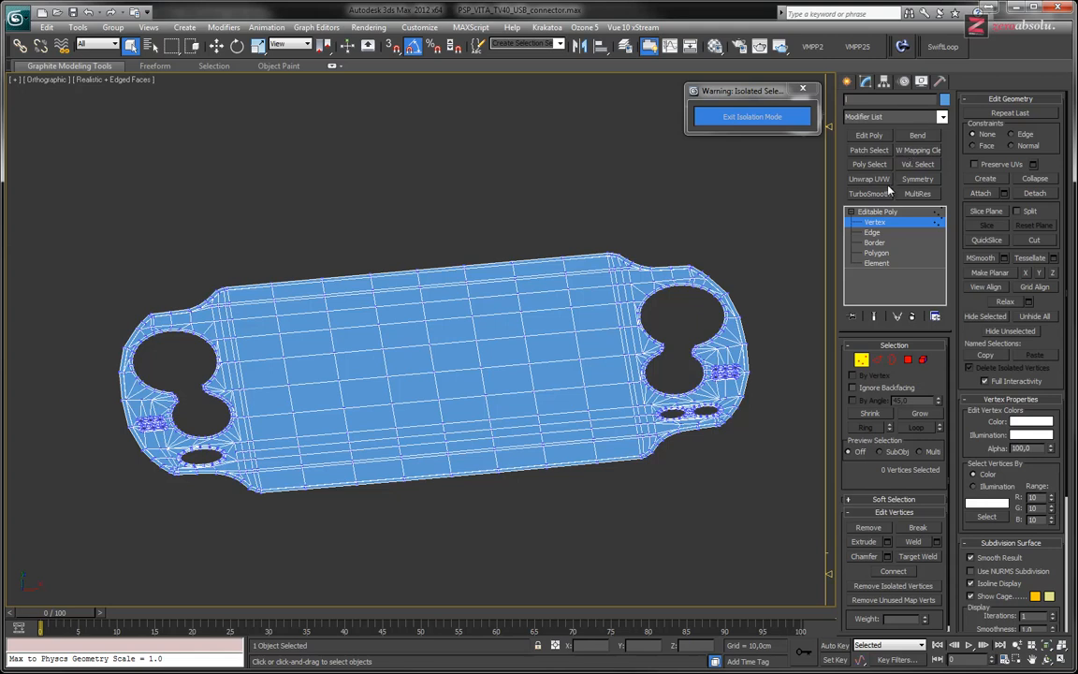
left_click(884, 223)
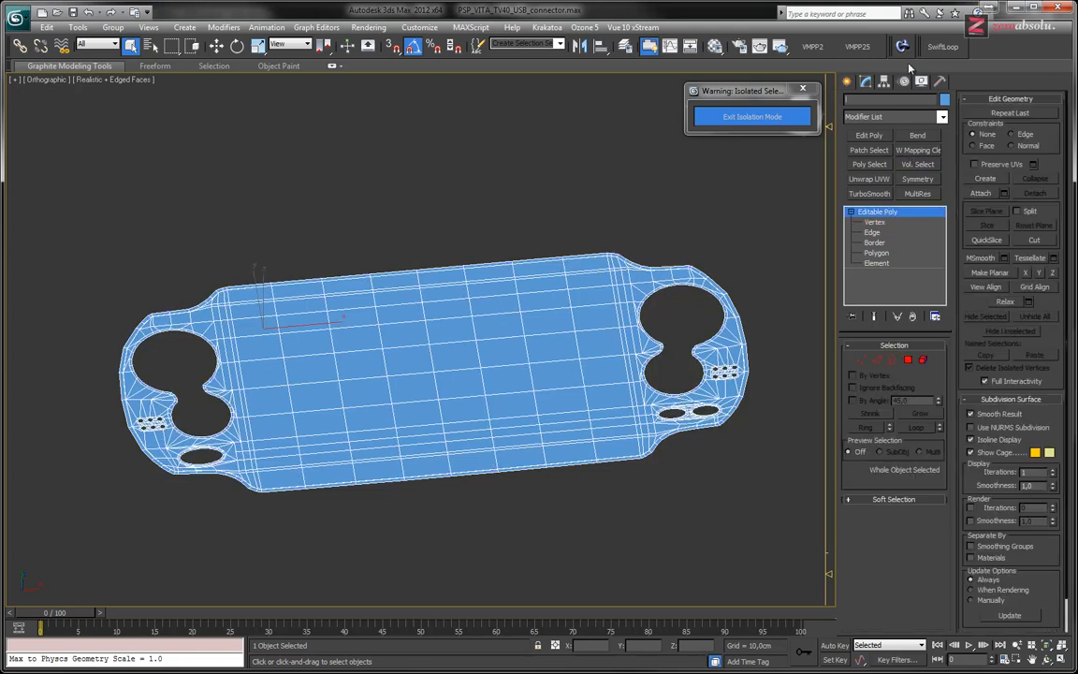
left_click(945, 100)
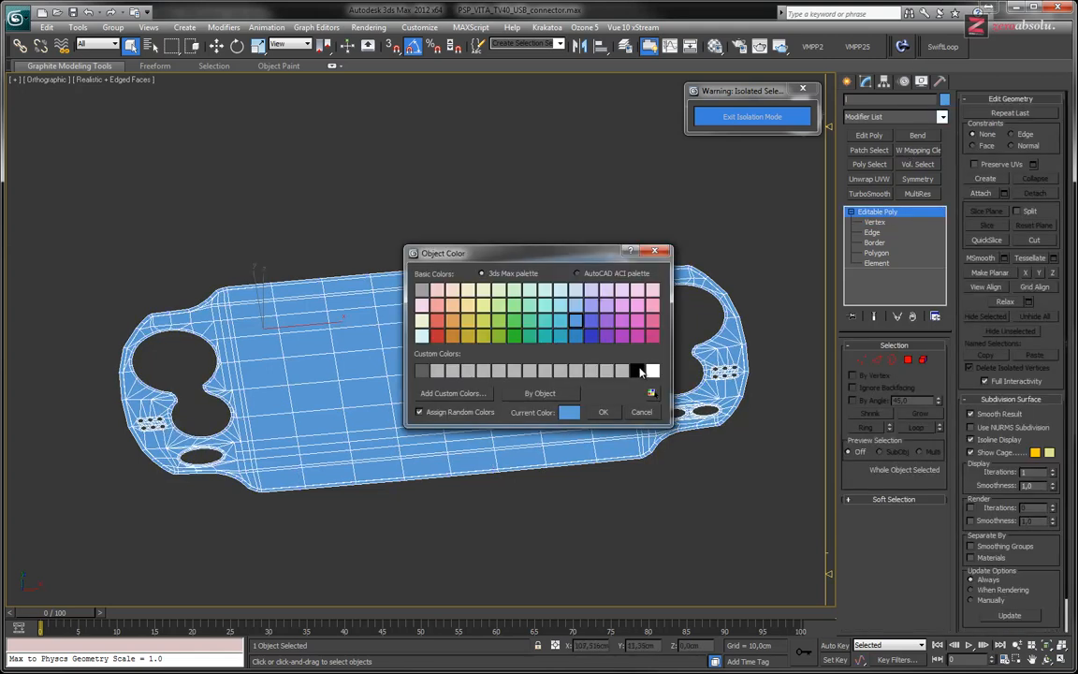
left_click(603, 412)
middle_click_drag(419, 338, 483, 340, "alt")
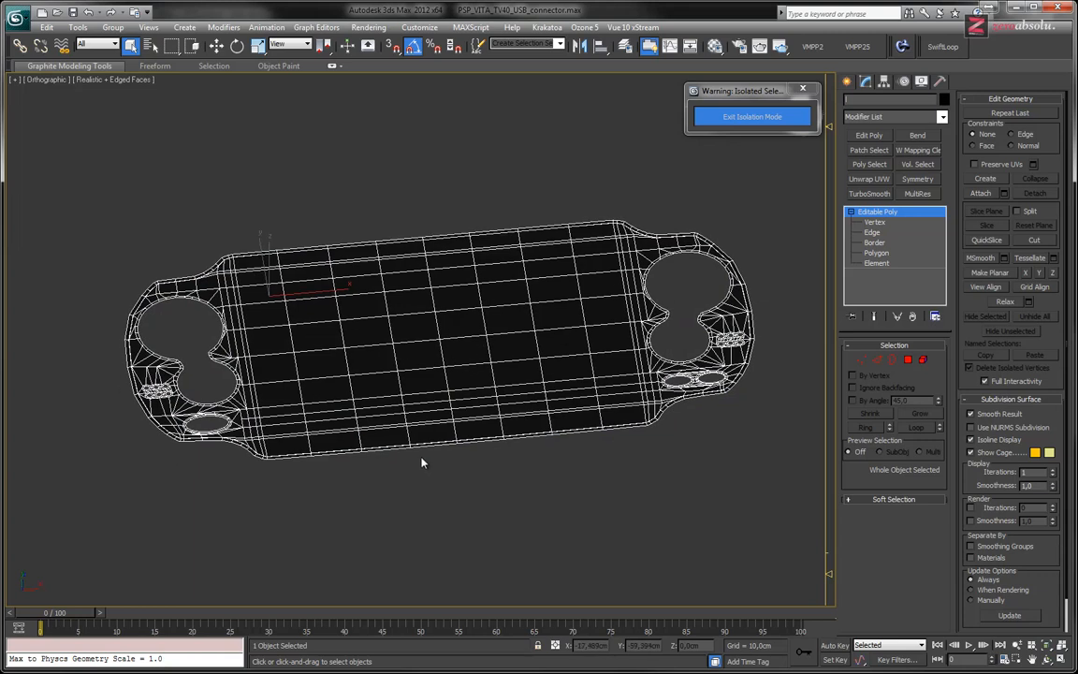
Exit isolation, switch to wireframe, and isolate the black panel together with the glass plate.
left_click(761, 115)
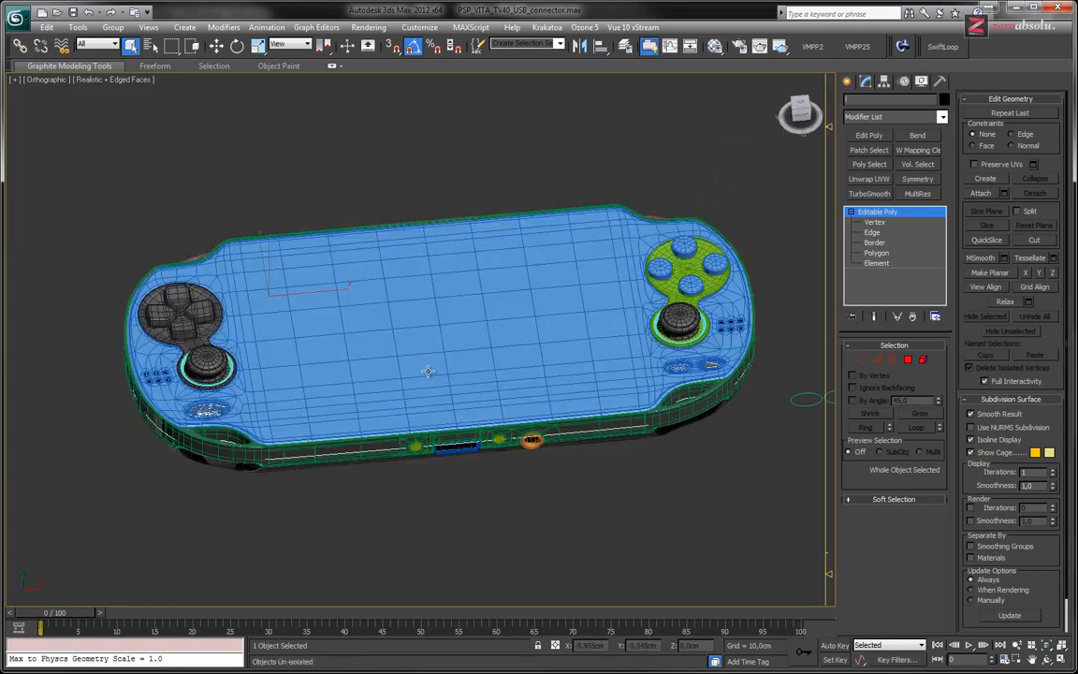
middle_click_drag(359, 336, 347, 295, "alt")
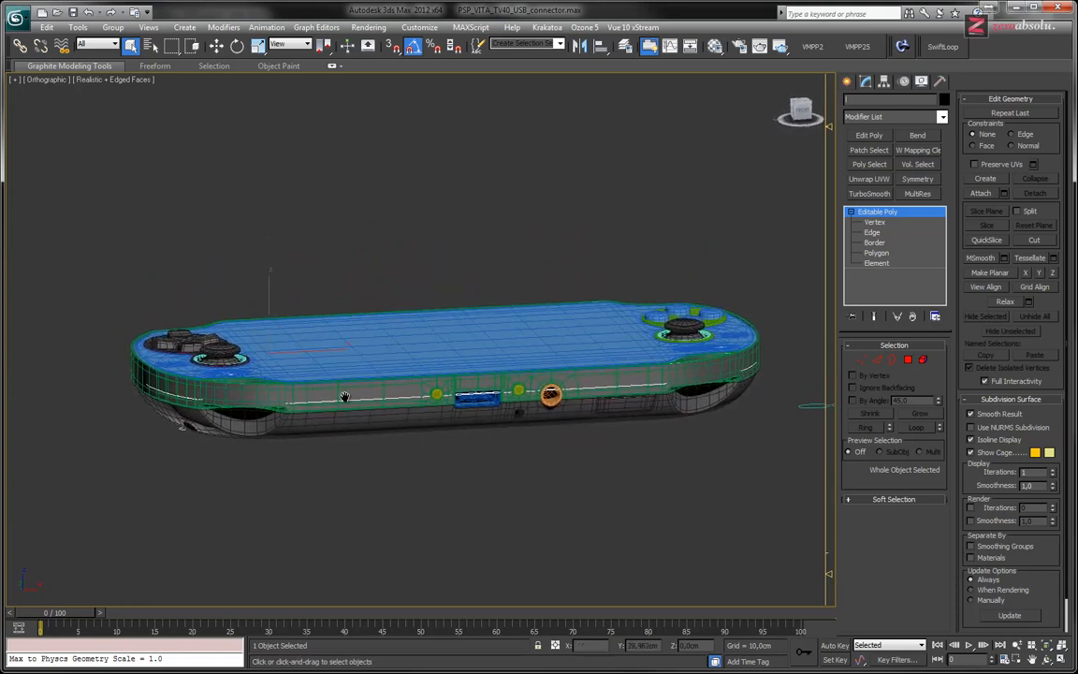
scroll(337, 383, "up", 5)
key("F3")
middle_click_drag(362, 342, 402, 393, "alt")
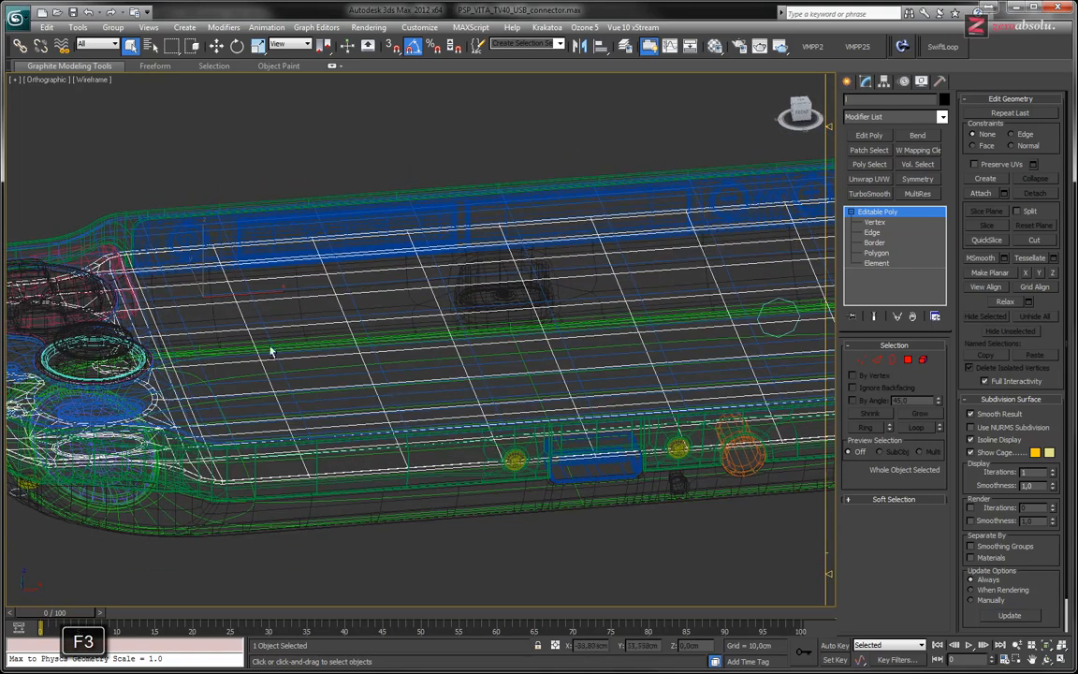
left_click(343, 280, "ctrl")
scroll(409, 318, "down", 3)
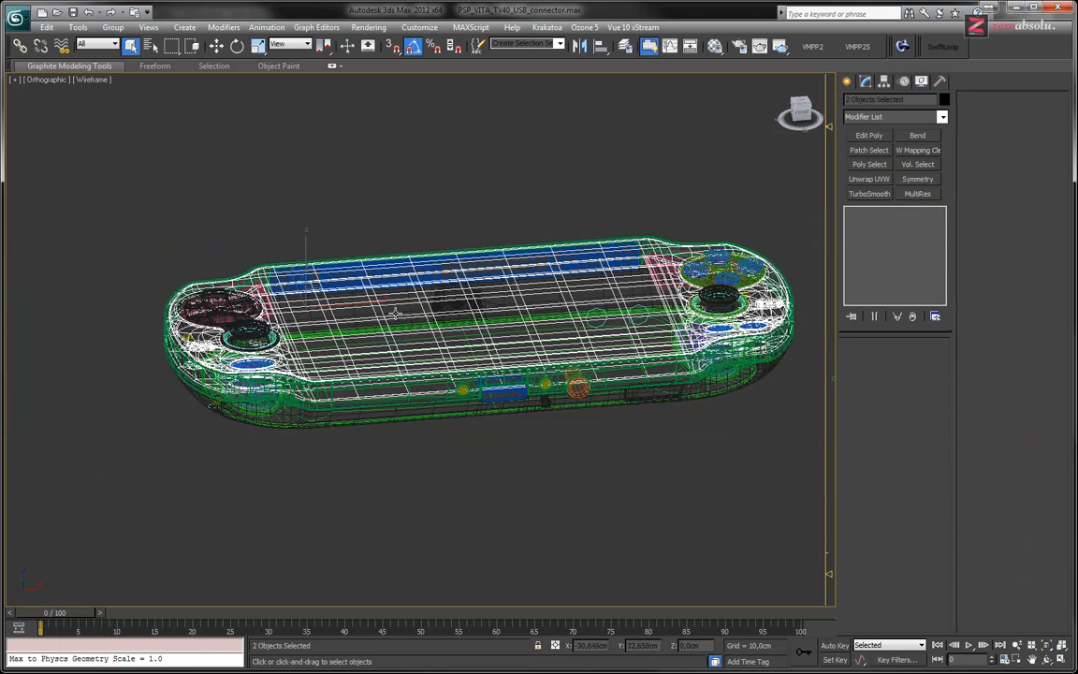
key("alt+q")
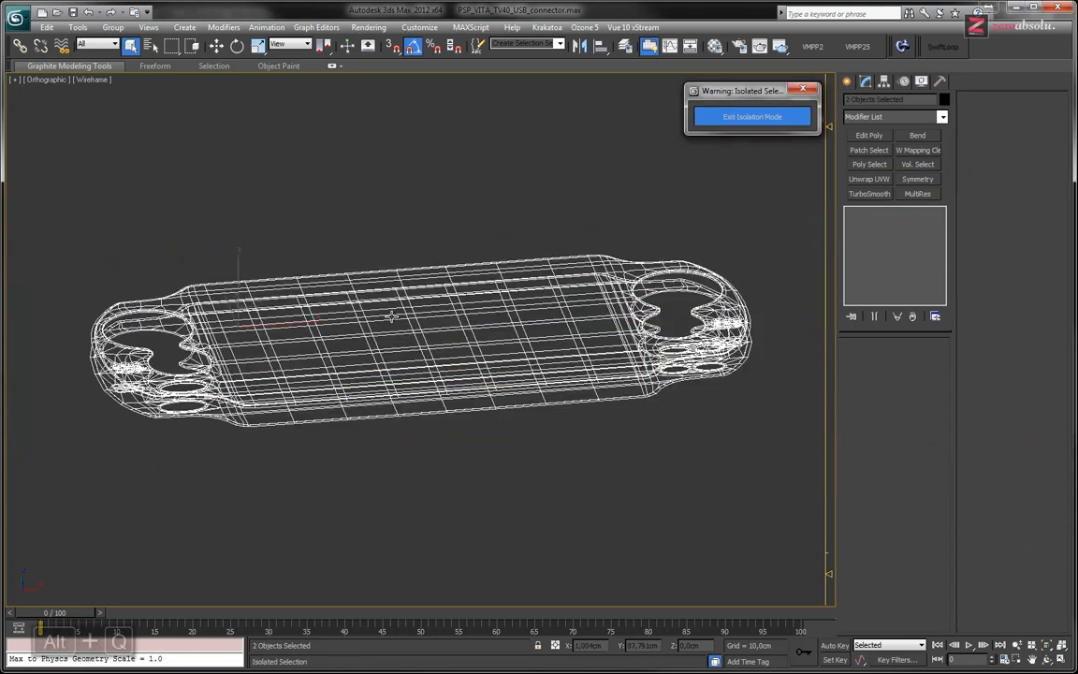
left_click(455, 192)
middle_click_drag(489, 354, 491, 327, "alt")
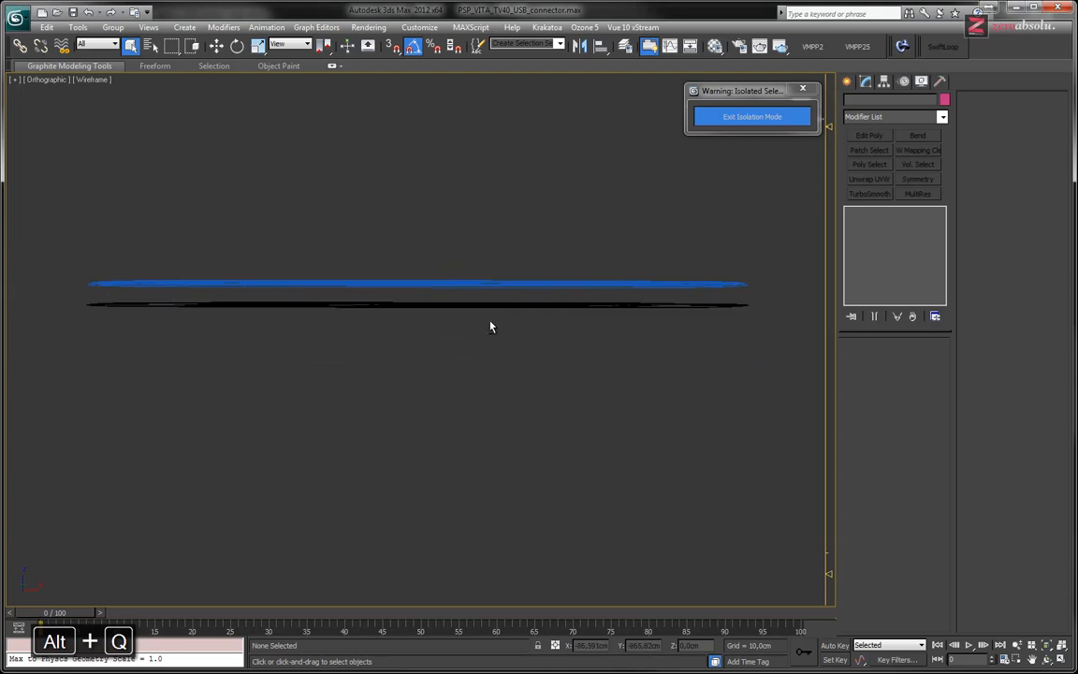
In the Left view, select the flat black panel and move it up to the glass plate's lower edge, at about Z 32.69 cm.
scroll(442, 306, "up", 2)
scroll(442, 306, "down", 2)
key("l")
scroll(439, 312, "up", 5)
left_click_drag(452, 289, 496, 356)
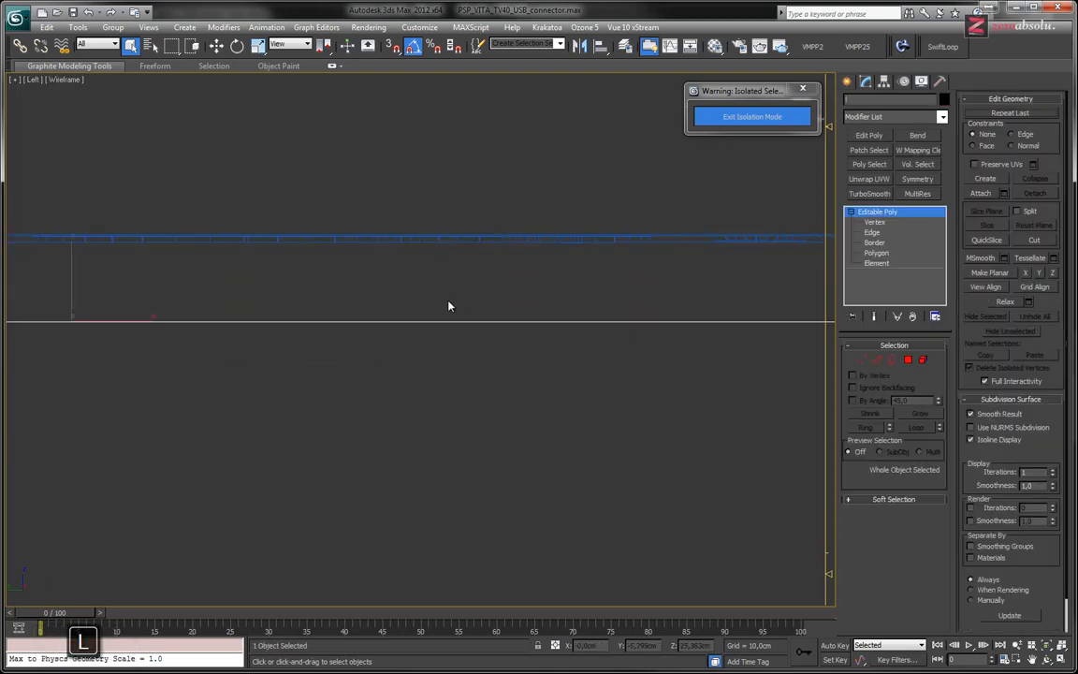
middle_click_drag(199, 294, 375, 325)
key("w")
left_click_drag(312, 308, 310, 232)
scroll(313, 288, "up", 7)
middle_click_drag(391, 154, 441, 397)
scroll(442, 373, "up", 5)
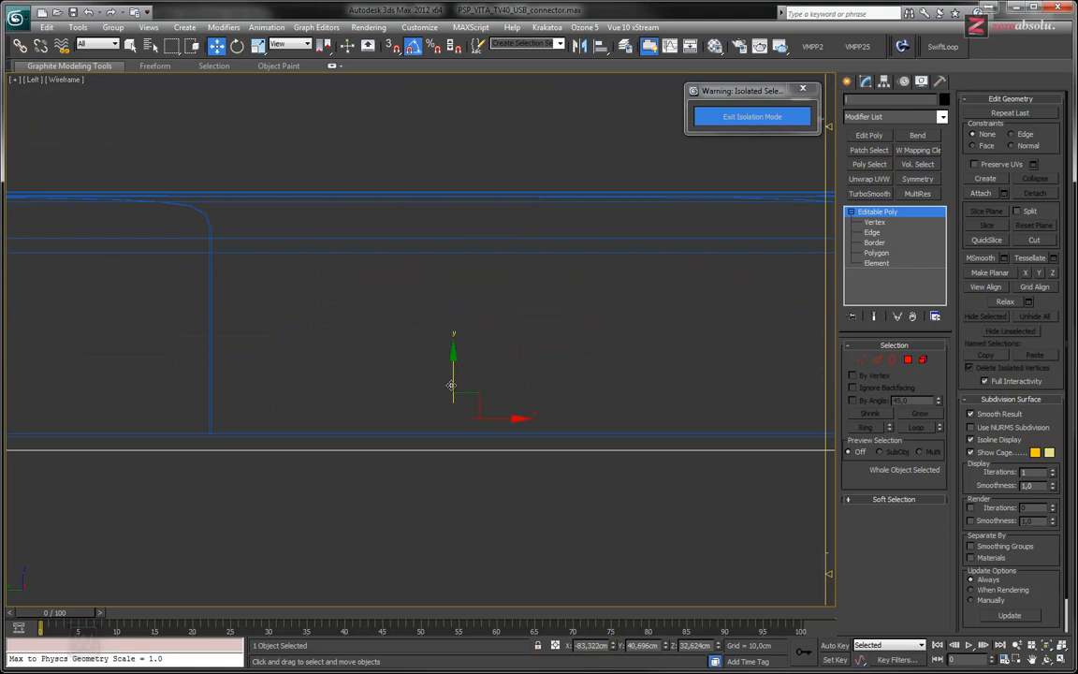
left_click_drag(453, 371, 454, 367)
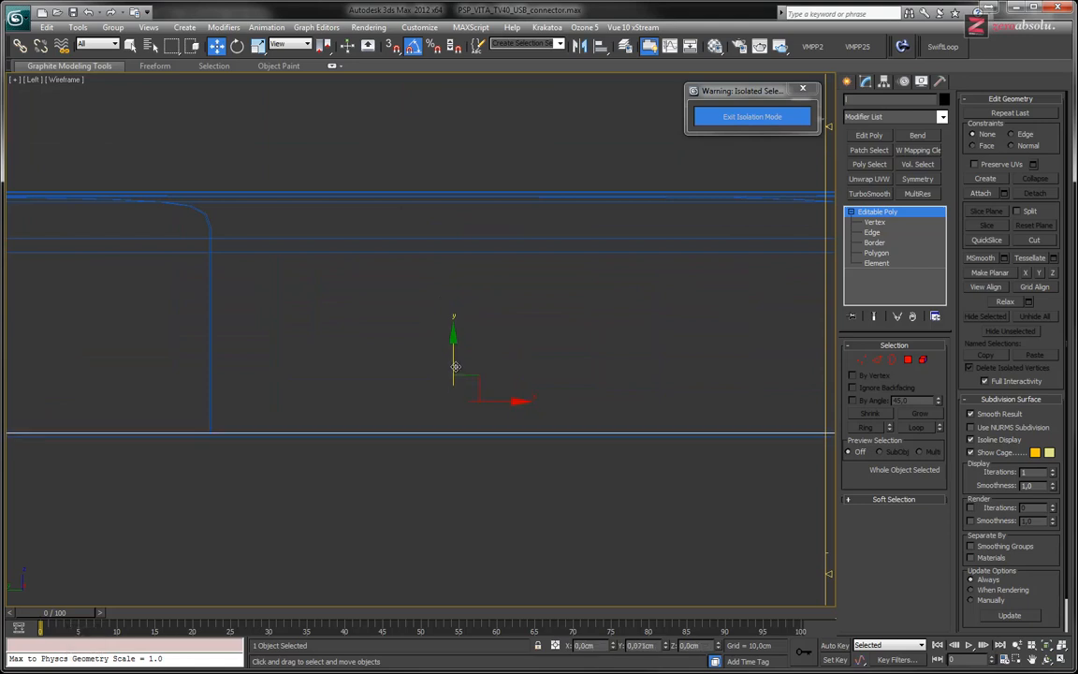
Raise the panel into the glass plate's thickness, and lower it back near the underside at about Z 32.75 cm.
scroll(457, 367, "down", 4)
scroll(458, 366, "up", 2)
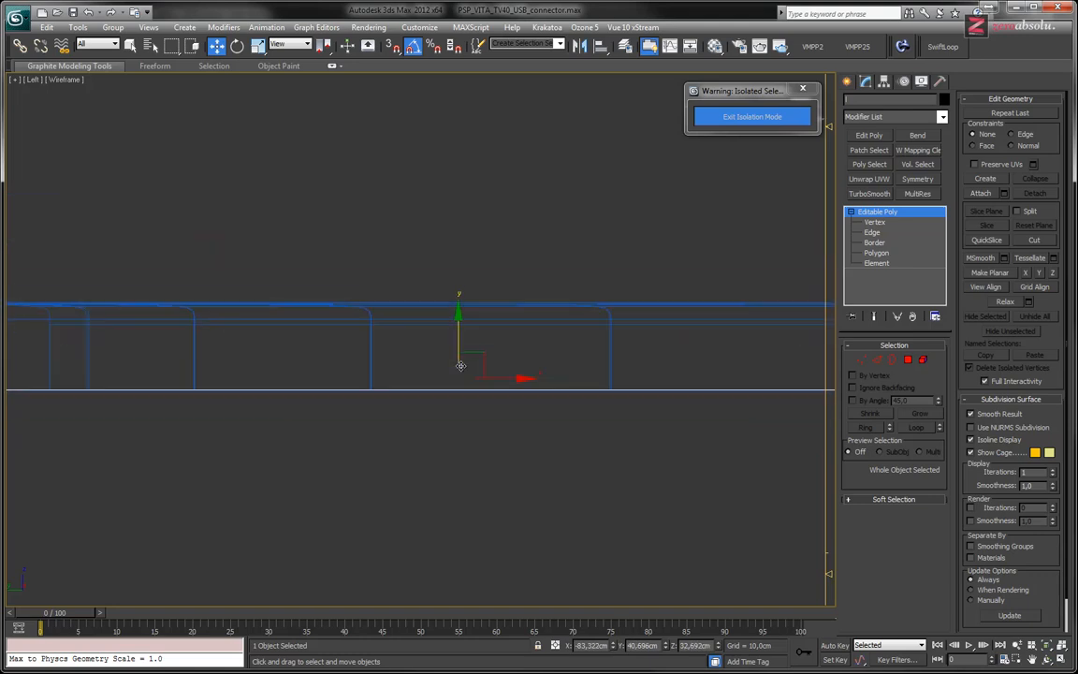
left_click_drag(457, 340, 455, 266)
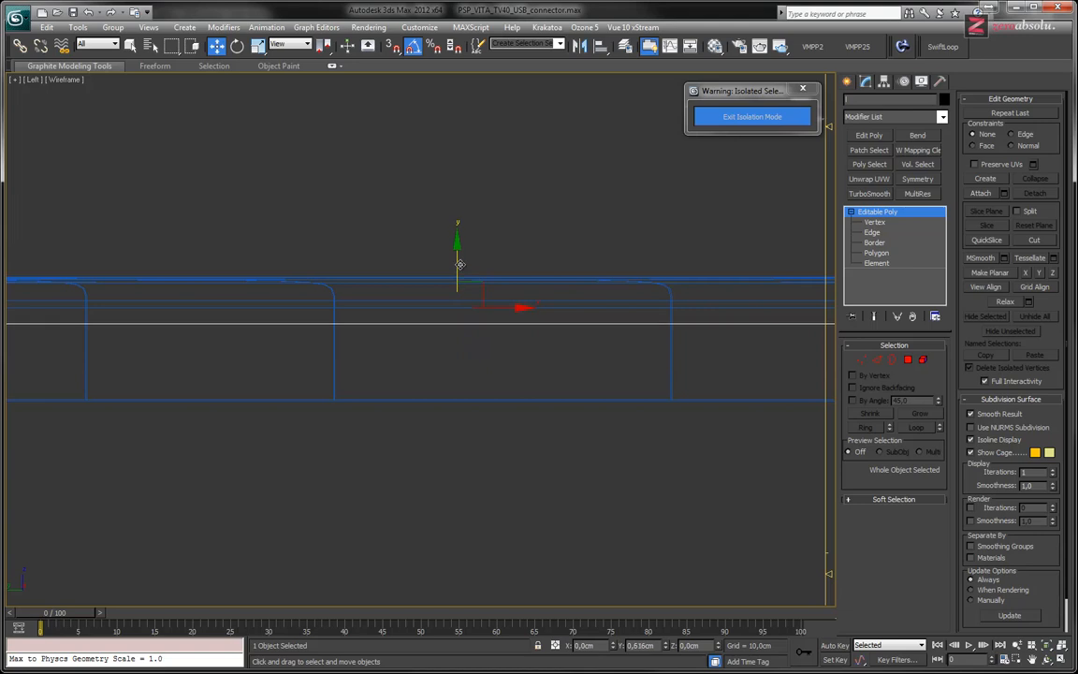
middle_click_drag(471, 337, 450, 406)
scroll(449, 402, "down", 2)
left_click_drag(446, 355, 446, 379)
scroll(356, 320, "down", 4)
scroll(356, 321, "up", 2)
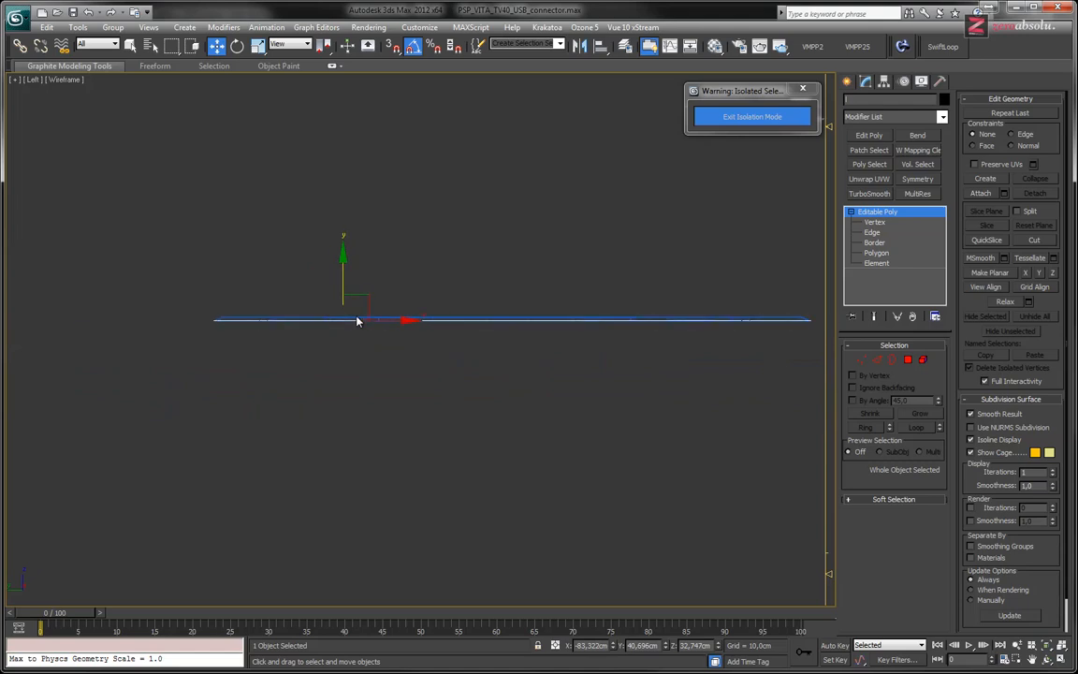
Undo the accidental glass selection and lower the black panel slightly to Z 32.68 cm at the glass's bottom edge.
middle_click_drag(314, 351, 392, 366, "alt")
left_click(415, 359)
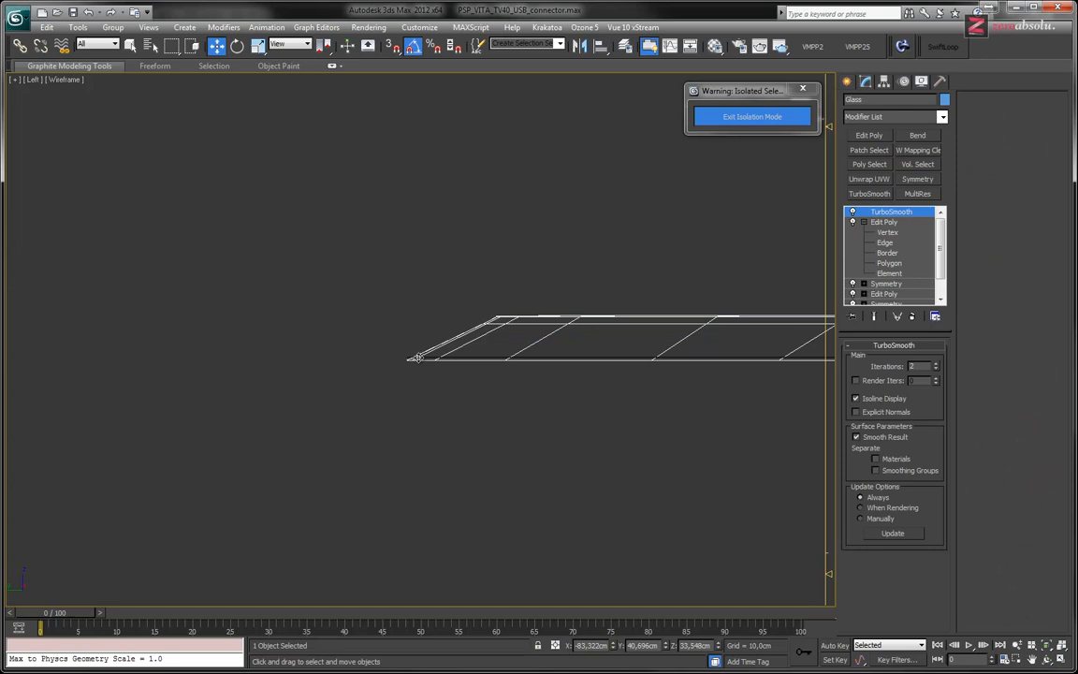
key("ctrl+z")
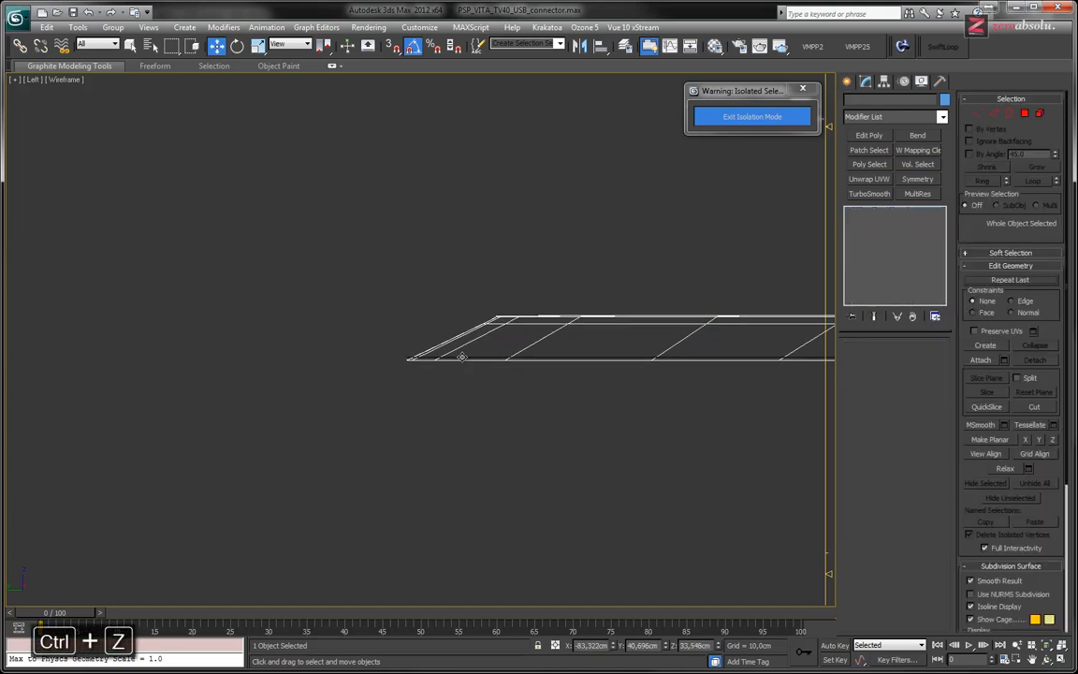
scroll(458, 355, "up", 5)
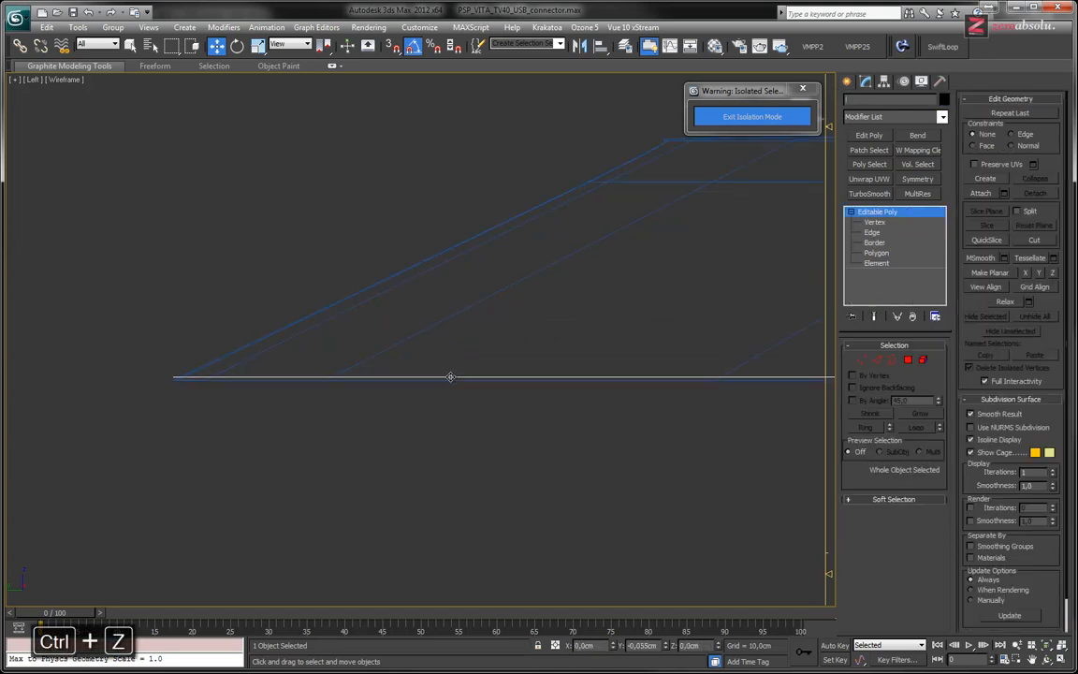
scroll(523, 359, "down", 8)
middle_click_drag(709, 384, 328, 430)
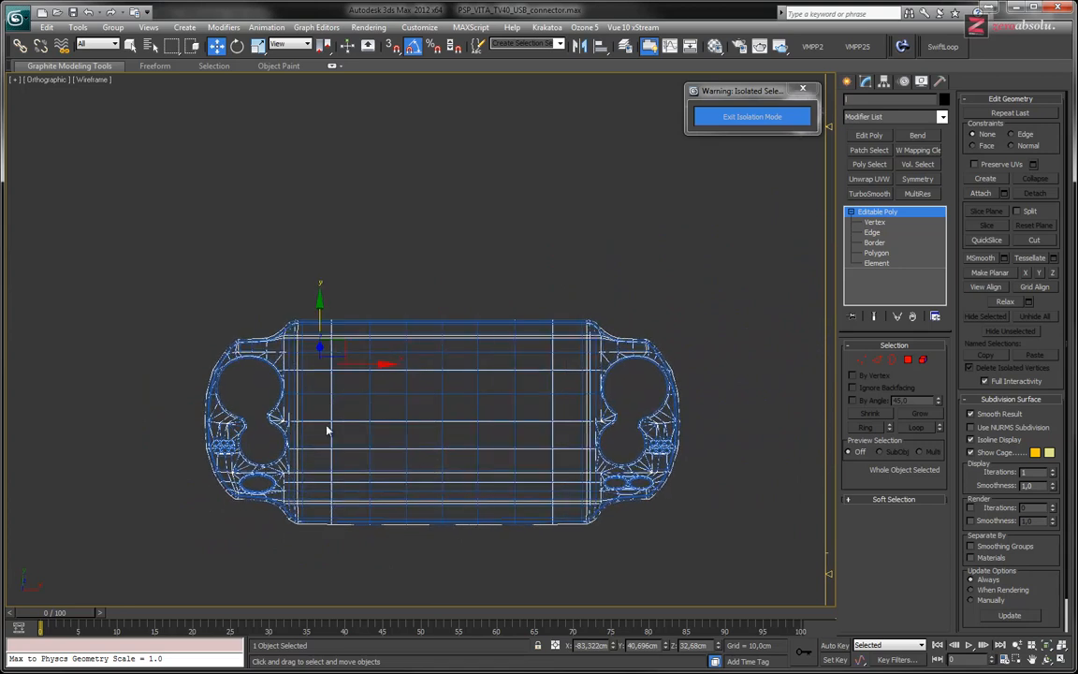
Return to shaded display, select the Glass plate and assign it the transparent 02 - Default material with opacity 13.
middle_click_drag(452, 439, 580, 368, "alt")
key("F3")
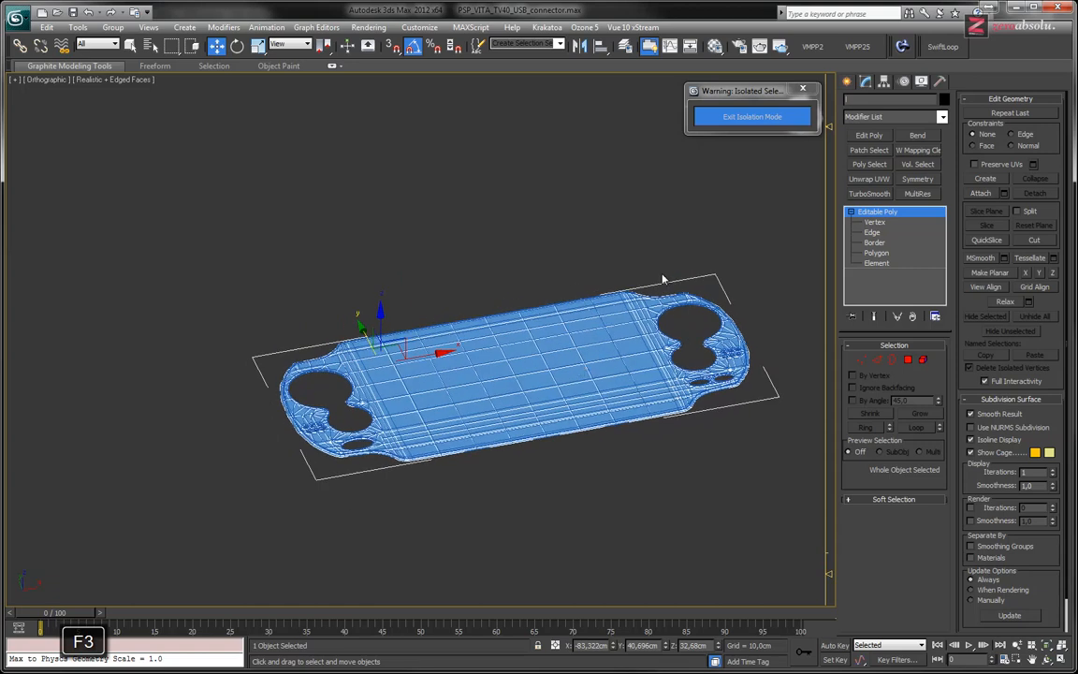
left_click(684, 315)
left_click(674, 302)
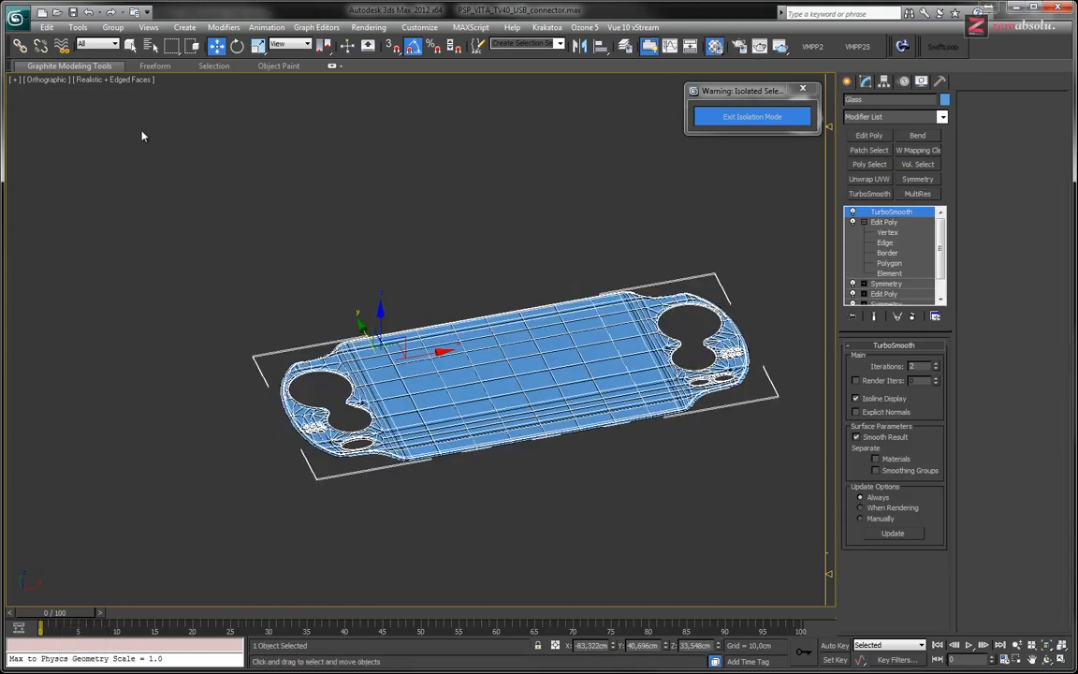
key("m")
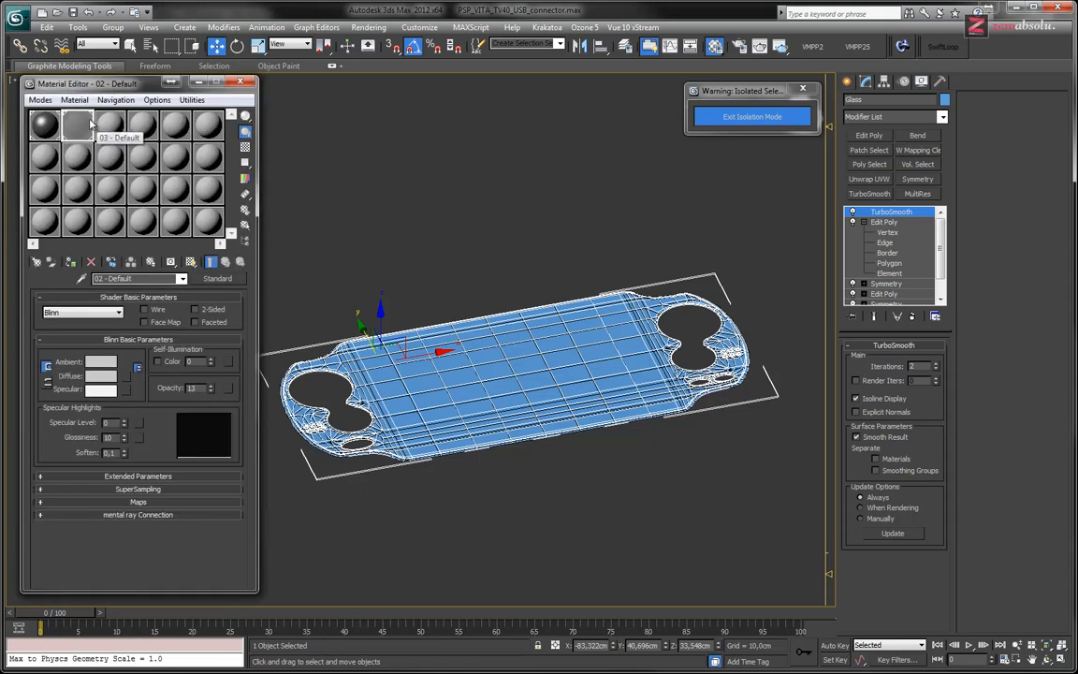
left_click(75, 262)
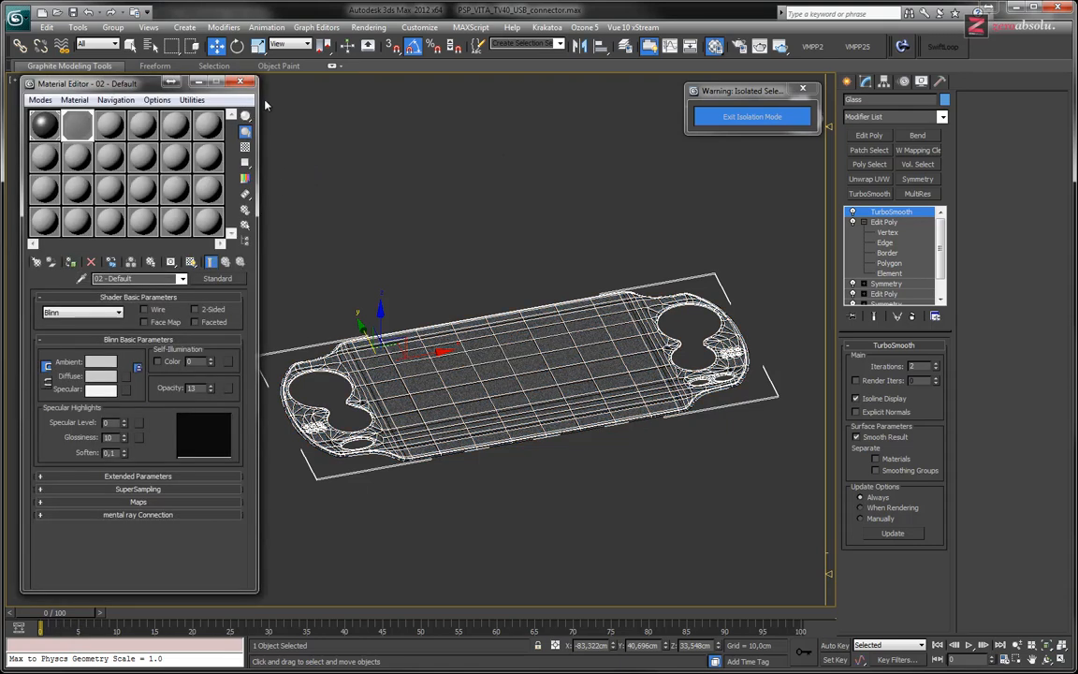
left_click(240, 82)
middle_click_drag(443, 200, 463, 234, "alt")
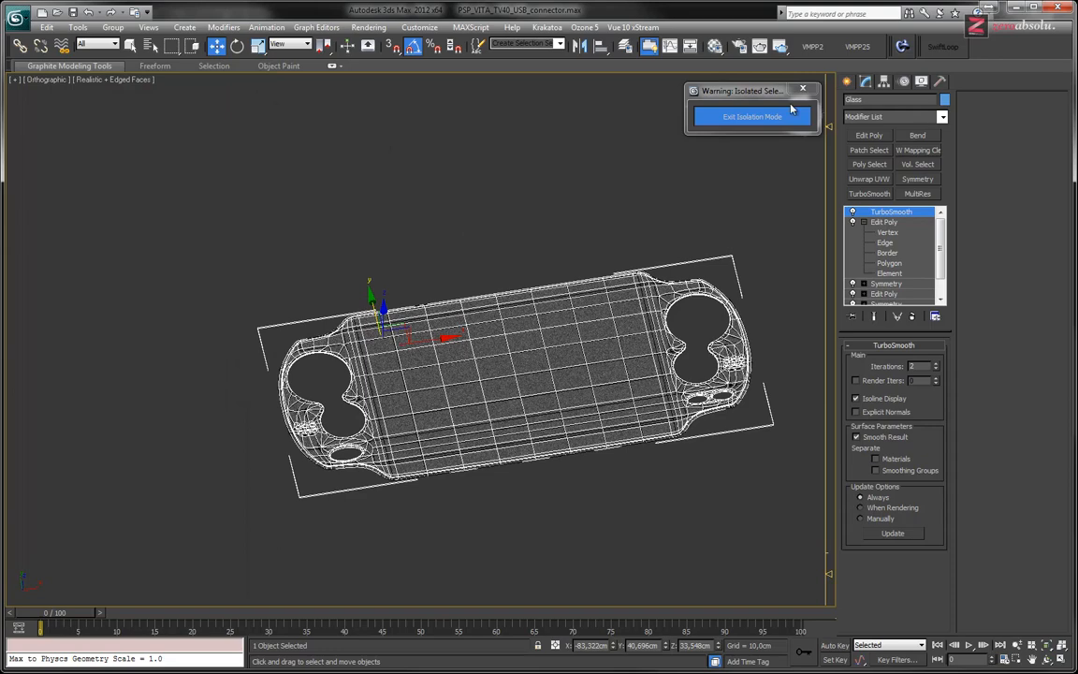
Exit isolation mode to bring back the whole console, clear the selection and inspect the action buttons and analog stick.
left_click(791, 110)
left_click(494, 228)
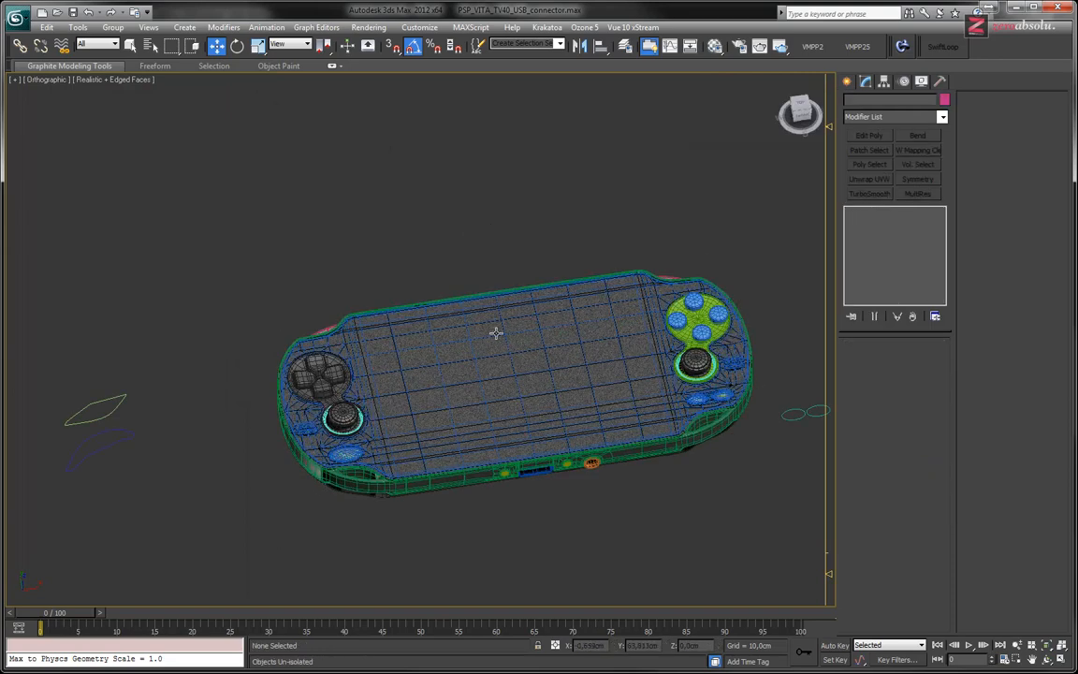
middle_click_drag(496, 332, 405, 277)
scroll(501, 283, "up", 5)
scroll(648, 253, "up", 3)
middle_click_drag(648, 253, 313, 445)
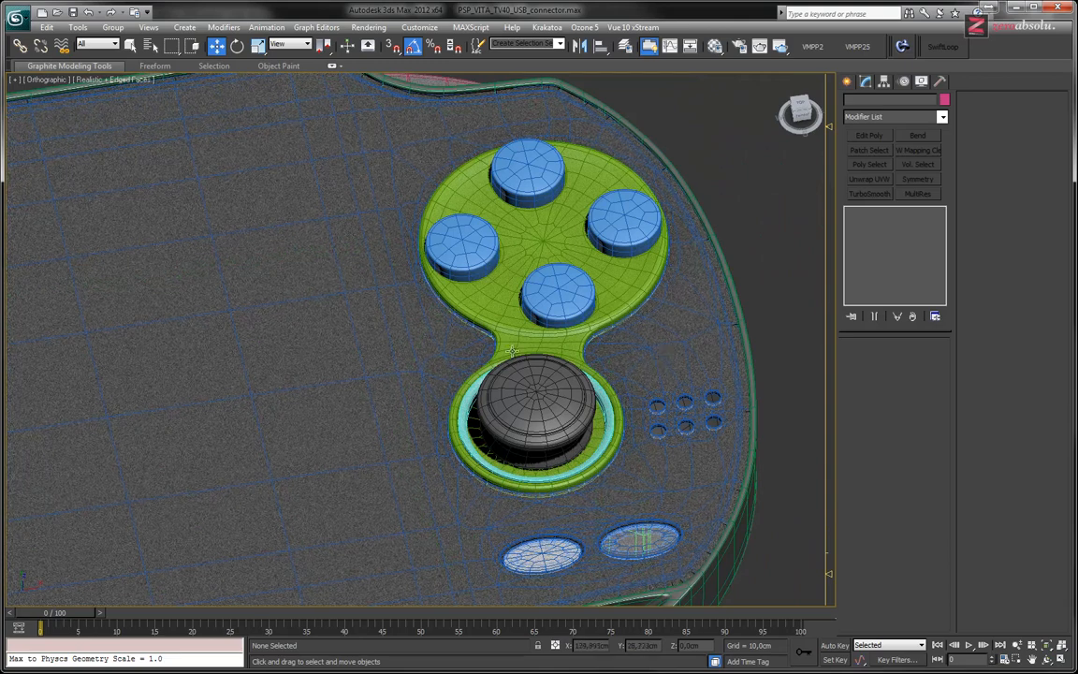
middle_click_drag(230, 361, 489, 314)
scroll(537, 316, "down", 4)
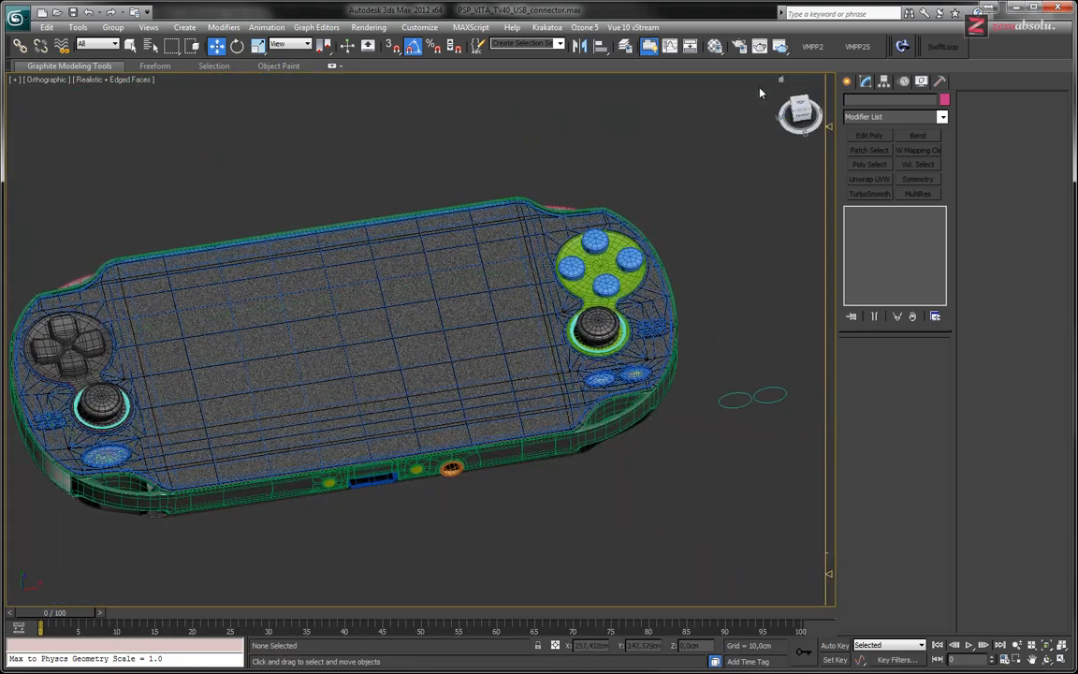
Switch to the Perspective view and run an ActiveShade preview that frames the whole console.
left_click(782, 46)
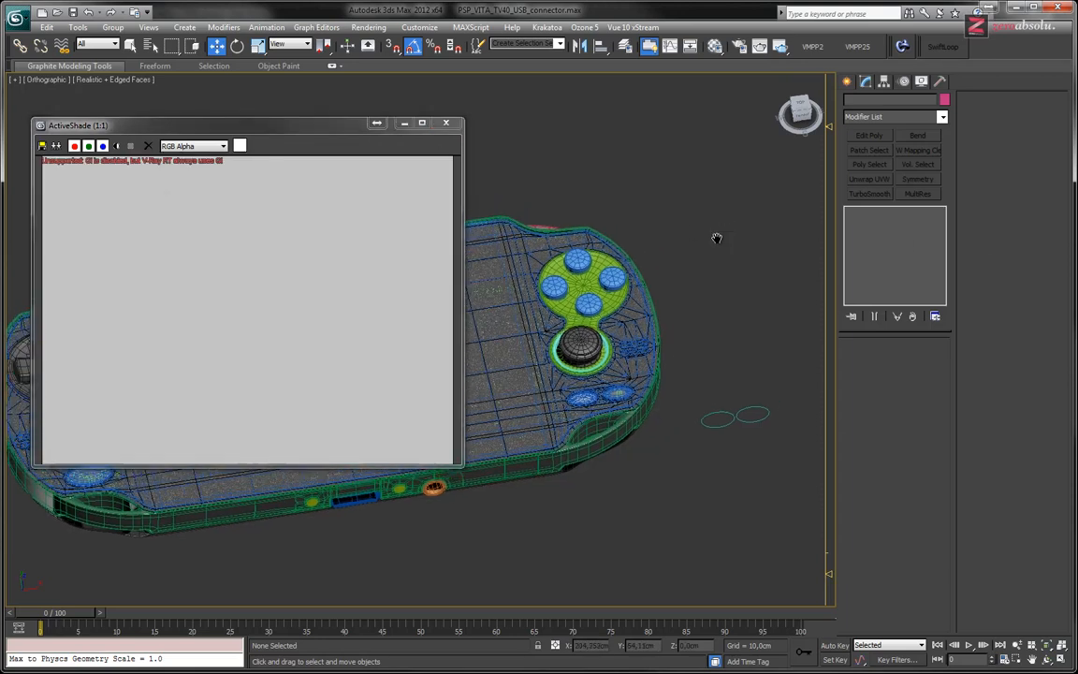
key("p")
left_click(784, 45)
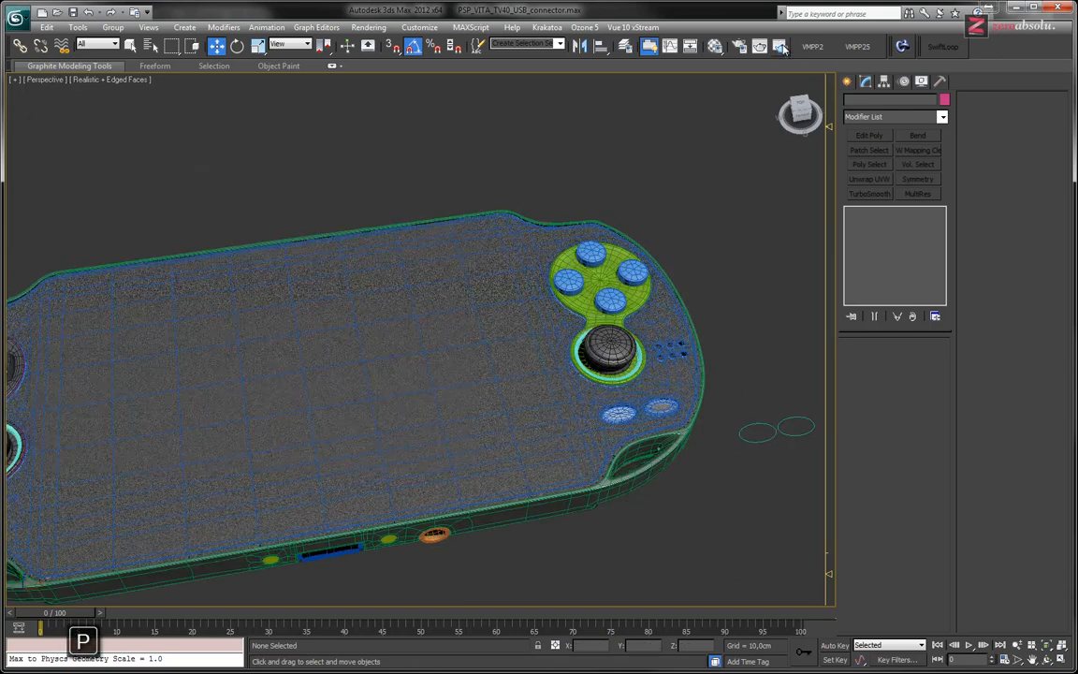
middle_click_drag(514, 275, 635, 236)
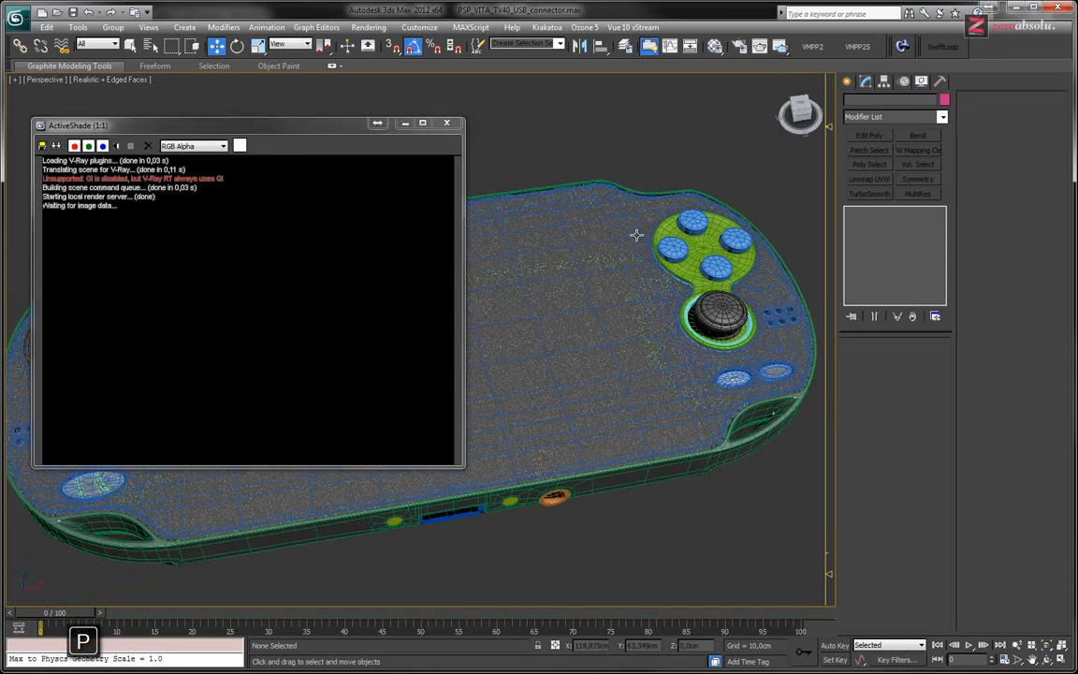
scroll(633, 234, "down", 3)
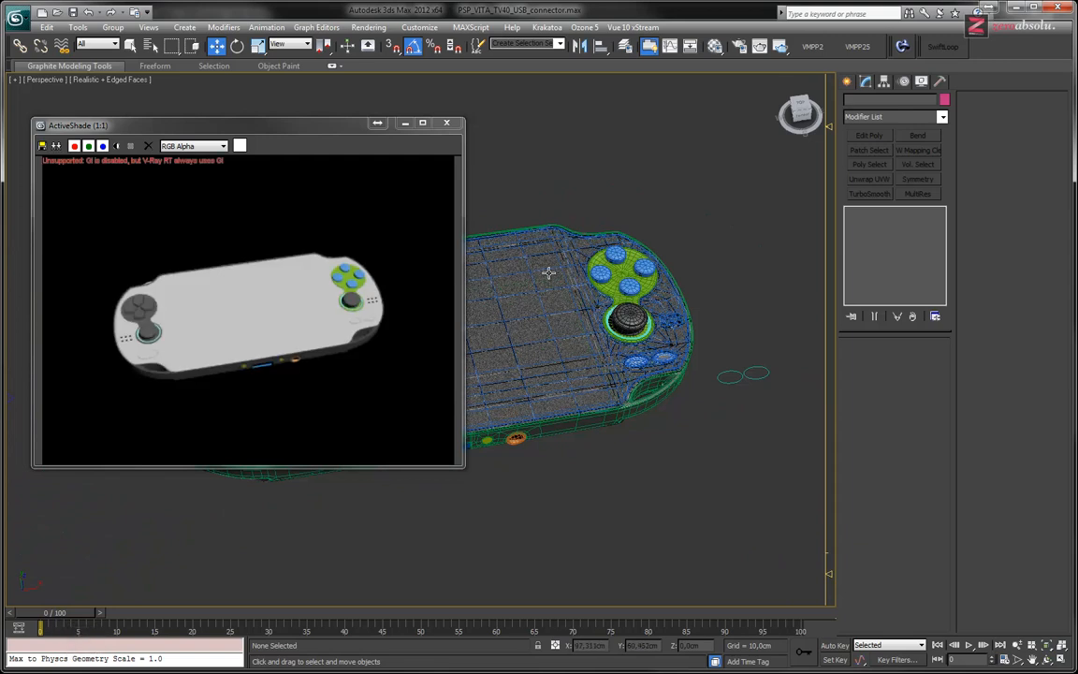
middle_click_drag(528, 285, 587, 300)
scroll(535, 311, "up", 4)
scroll(563, 322, "down", 2)
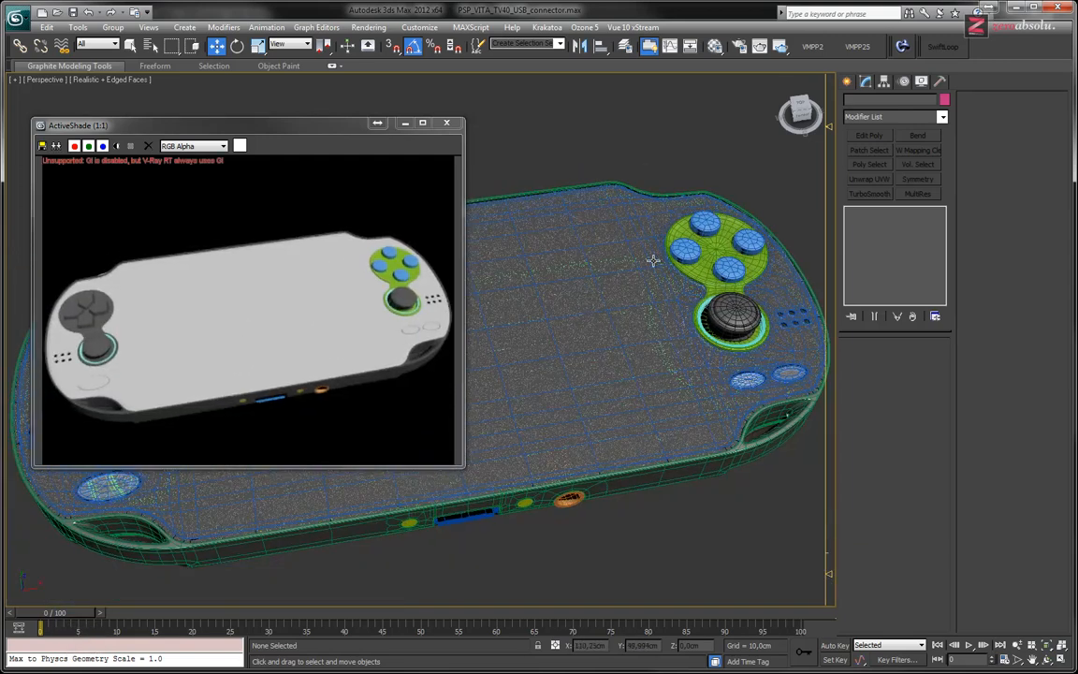
Select the Glass plate and change the unused 24 - Default material's type to VRayMtl.
left_click(608, 198)
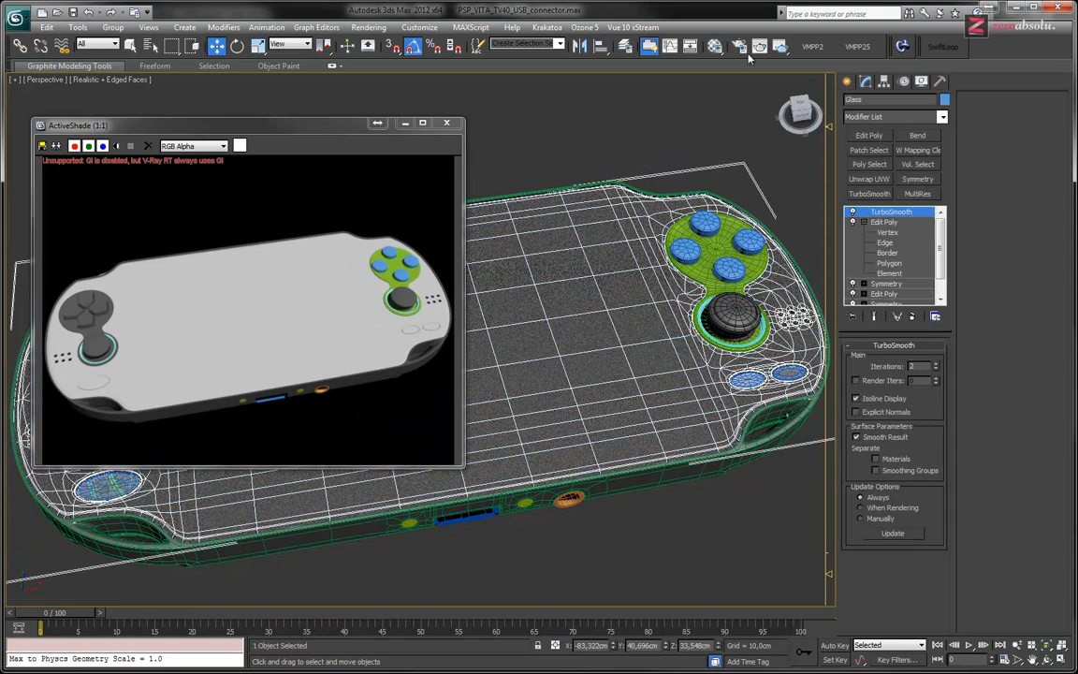
left_click(714, 46)
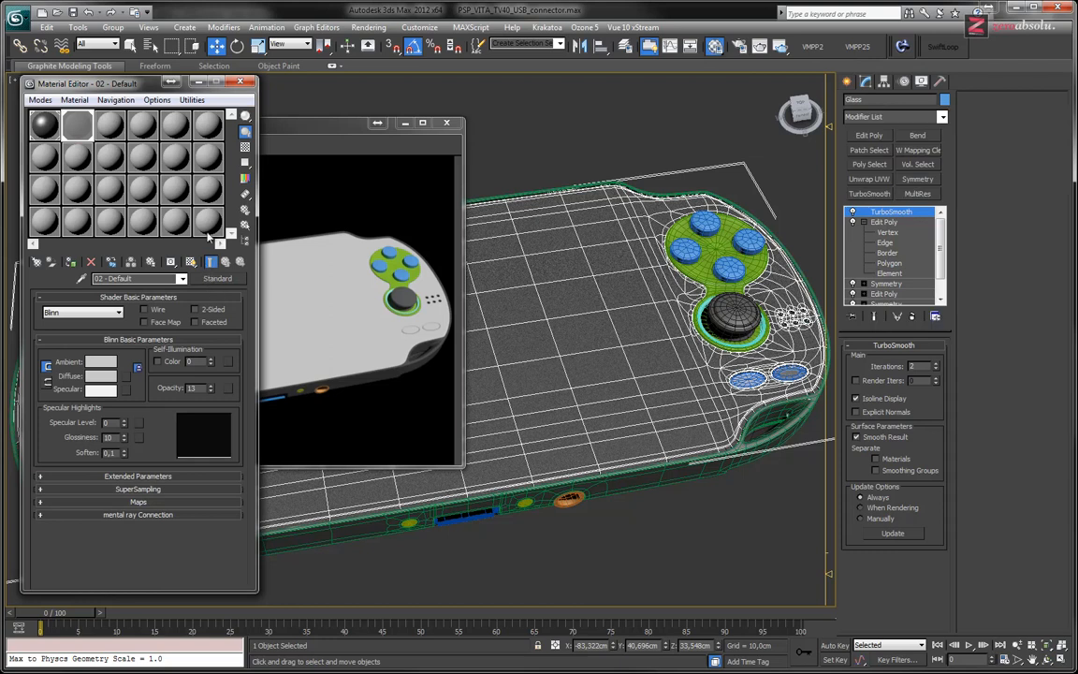
left_click(208, 230)
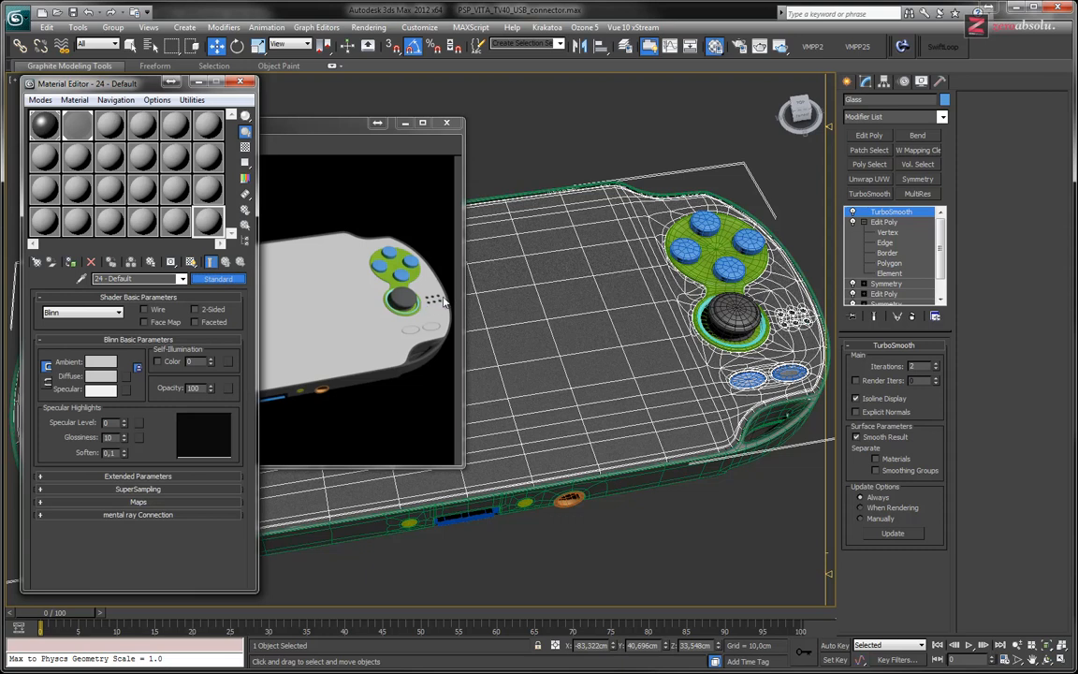
left_click(218, 279)
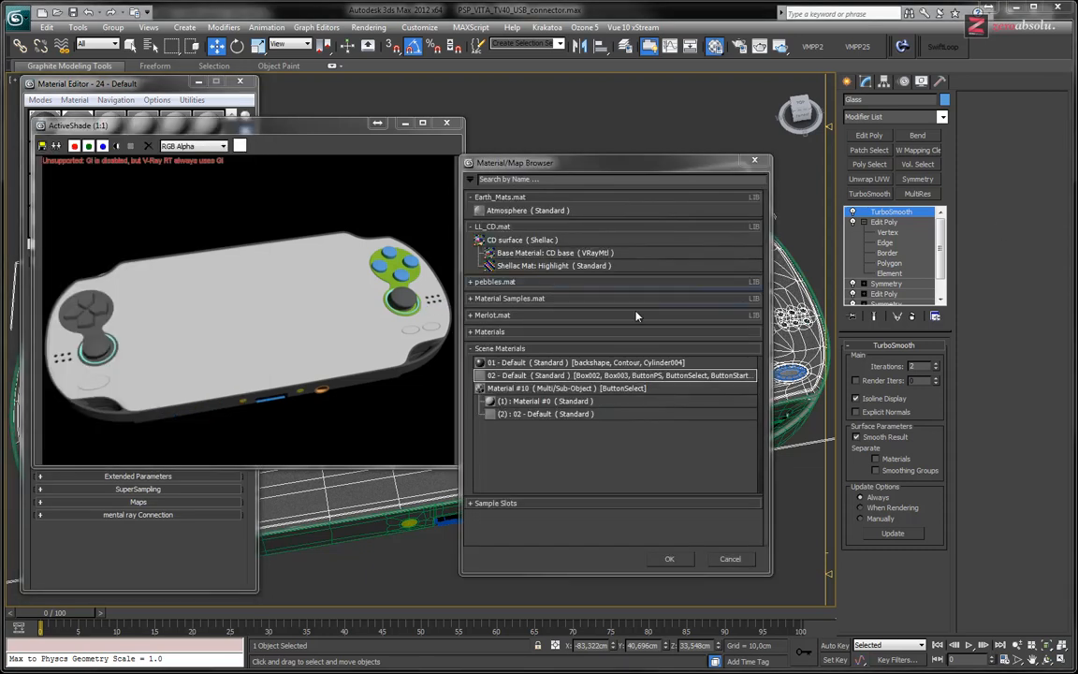
left_click(529, 328)
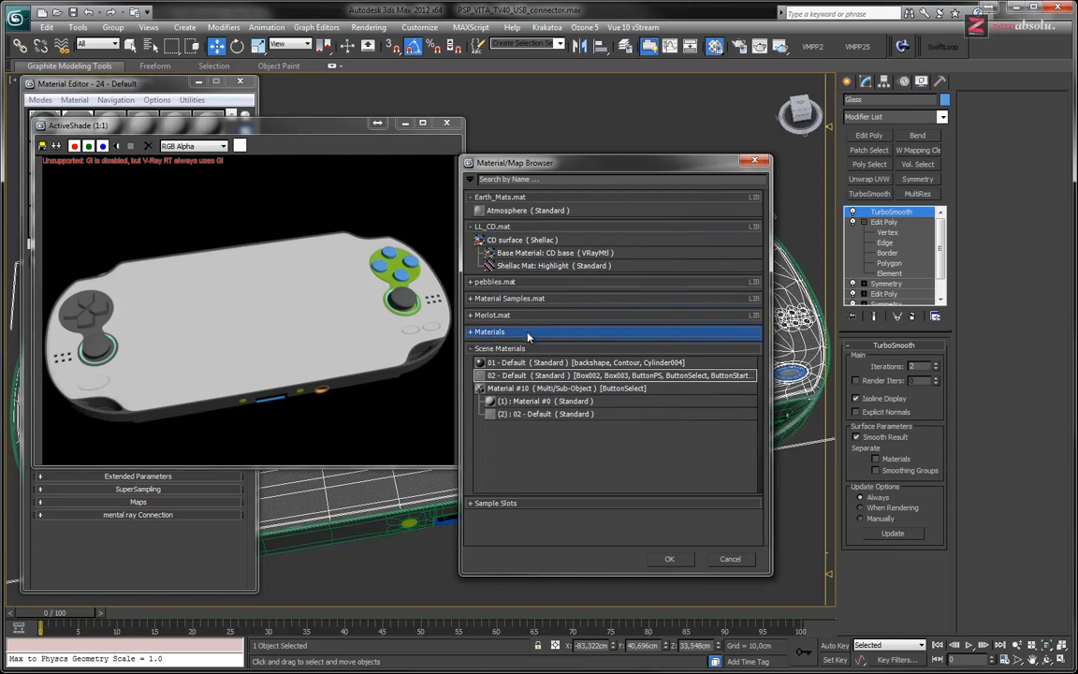
left_click(529, 334)
scroll(549, 389, "down", 5)
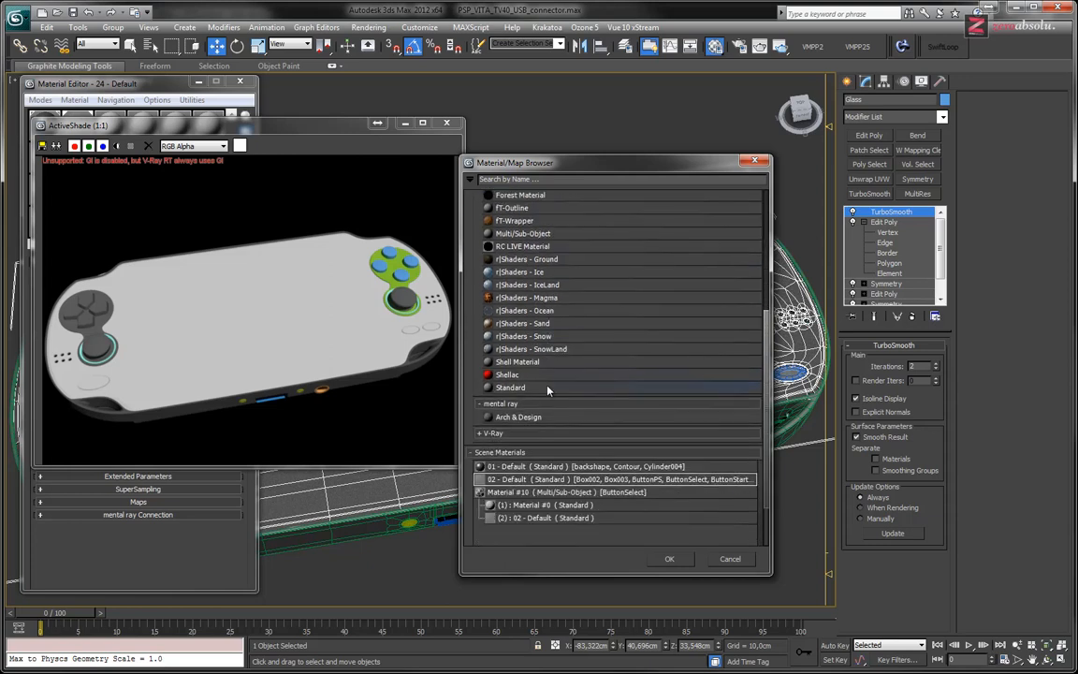
left_click(524, 434)
scroll(543, 401, "down", 3)
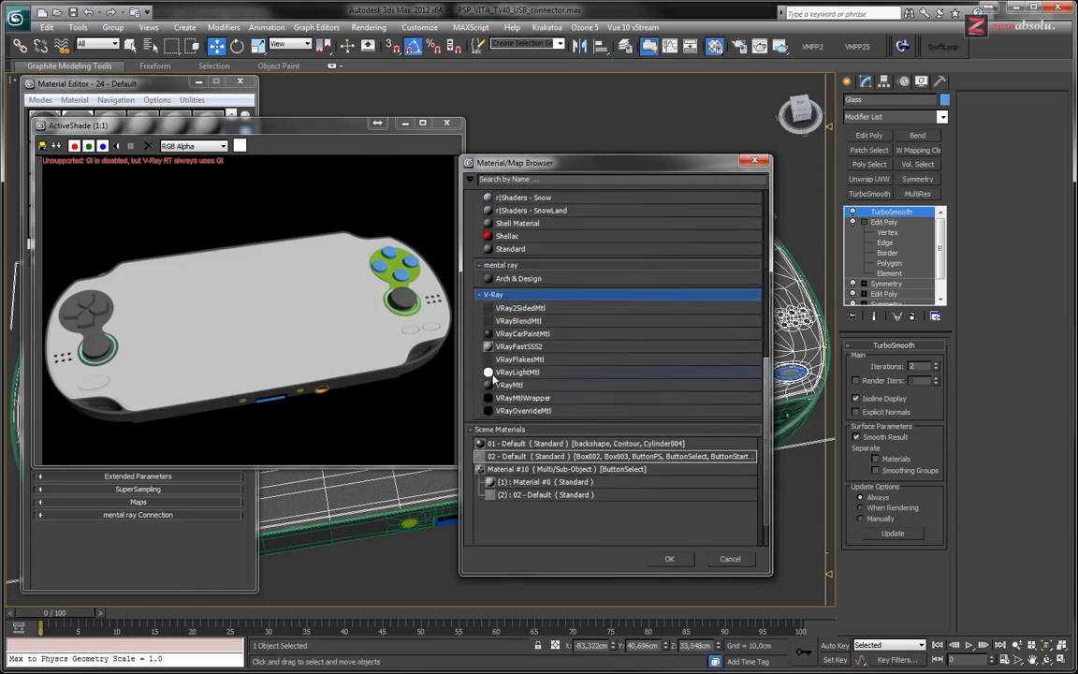
left_click(516, 386)
left_click(670, 559)
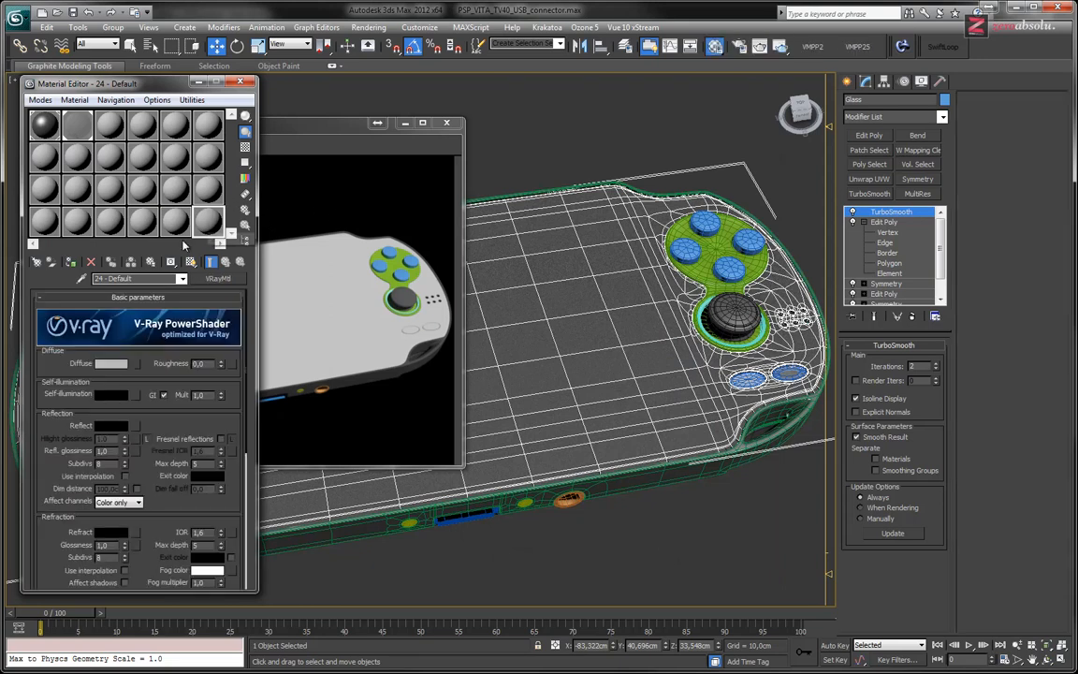
Set the material's reflection colour to grey 131 and enable Fresnel reflections.
scroll(92, 413, "down", 3)
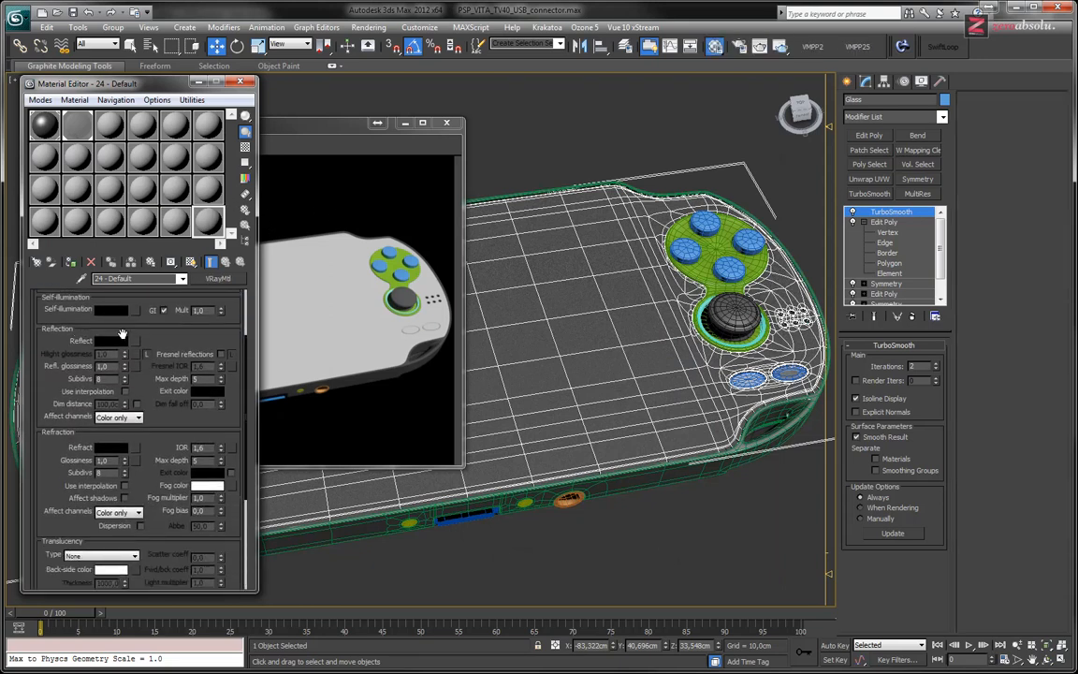
left_click(111, 341)
mouse_move(359, 115)
left_mouse_down()
mouse_move(365, 98)
mouse_move(370, 134)
left_mouse_up()
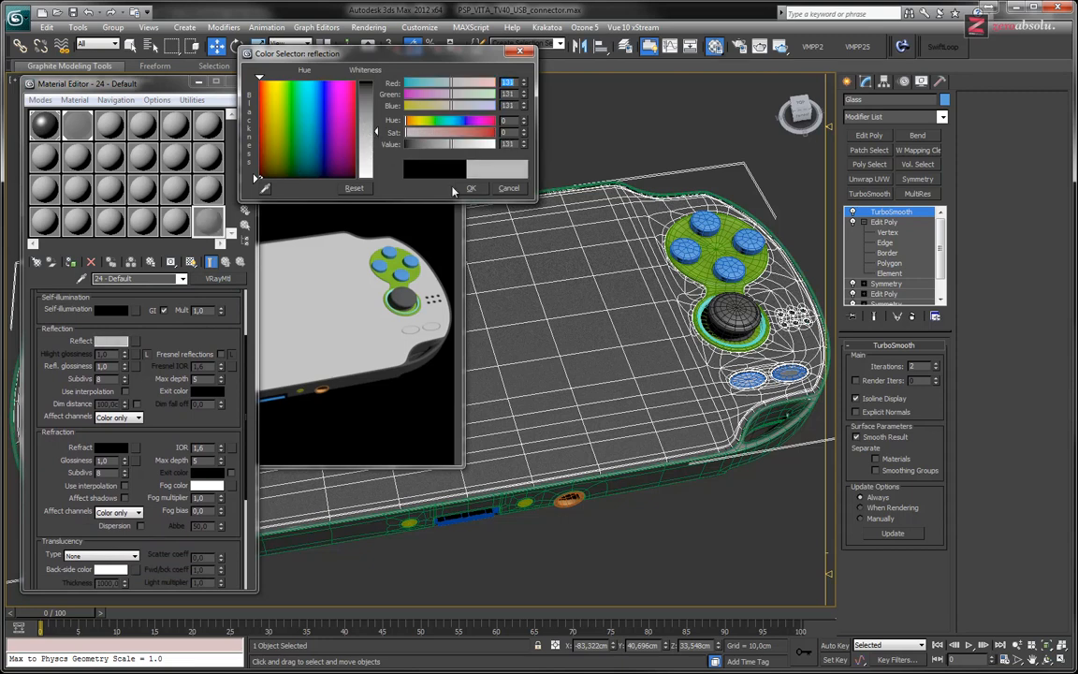
left_click(468, 189)
scroll(68, 379, "down", 2)
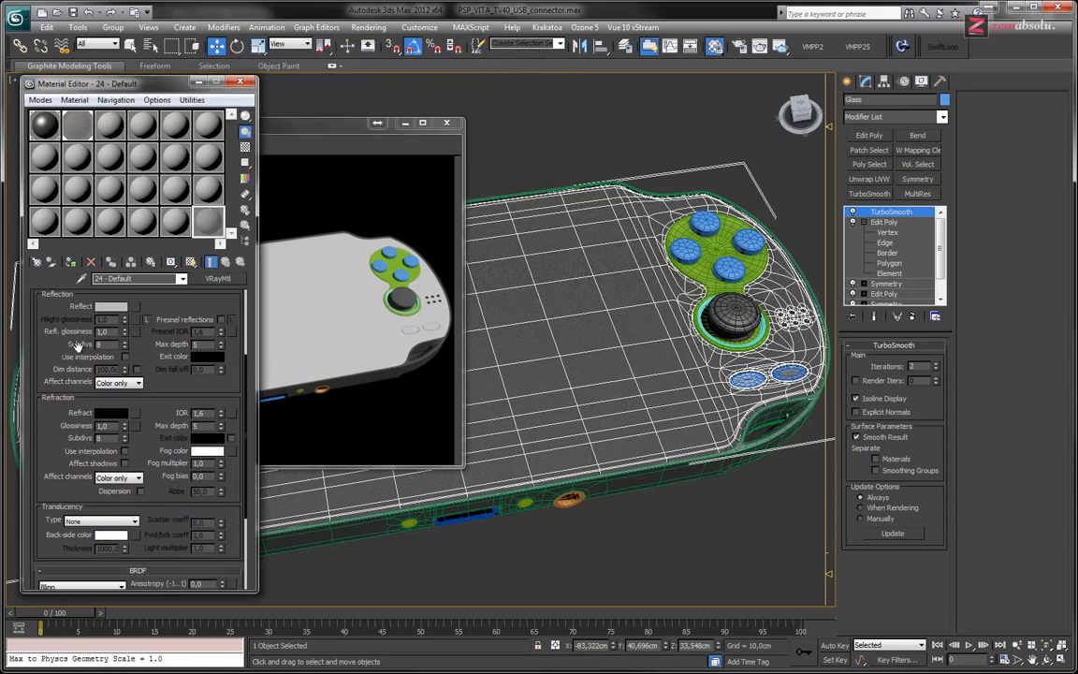
left_click(221, 313)
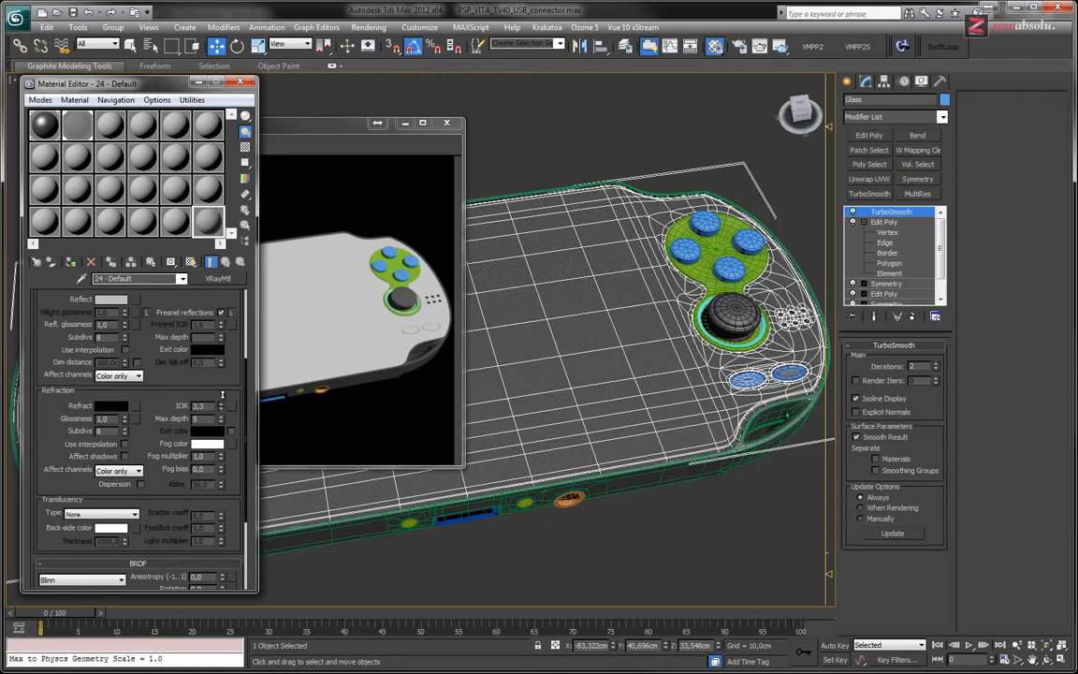
Set the material's refraction IOR to 2.9 and its refraction colour to near-white 243.
left_click_drag(225, 391, 225, 397)
left_click(110, 406)
left_click_drag(365, 109, 371, 182)
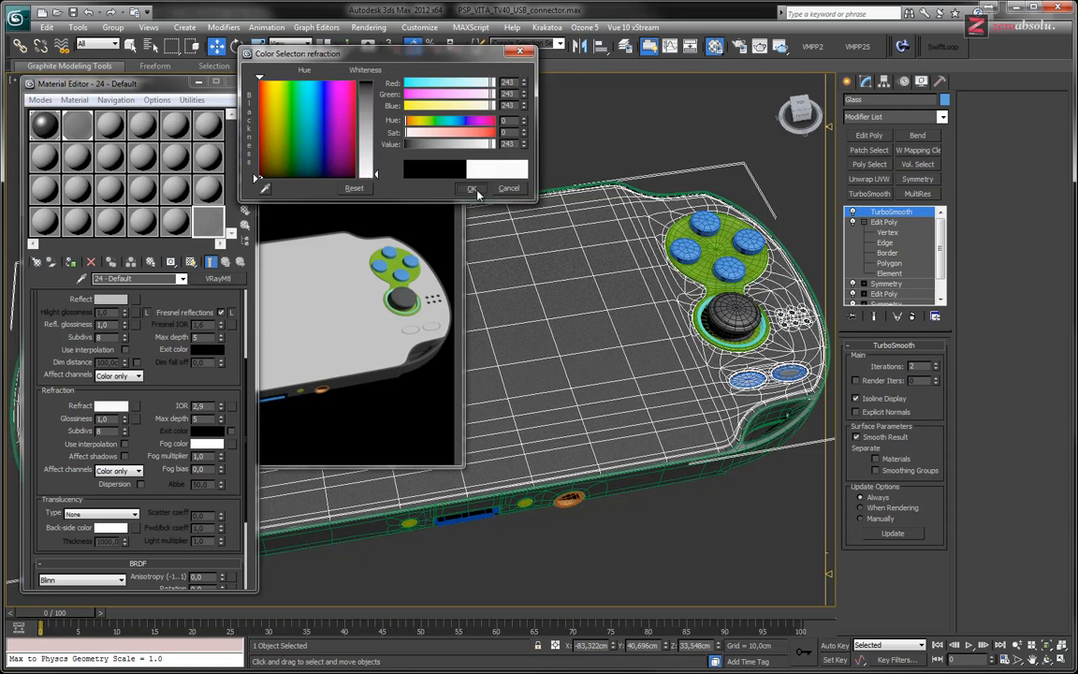
left_click(471, 188)
Show a patterned background behind the material sample, assign 24 - Default to the Glass plate and close the Material Editor.
left_click(245, 147)
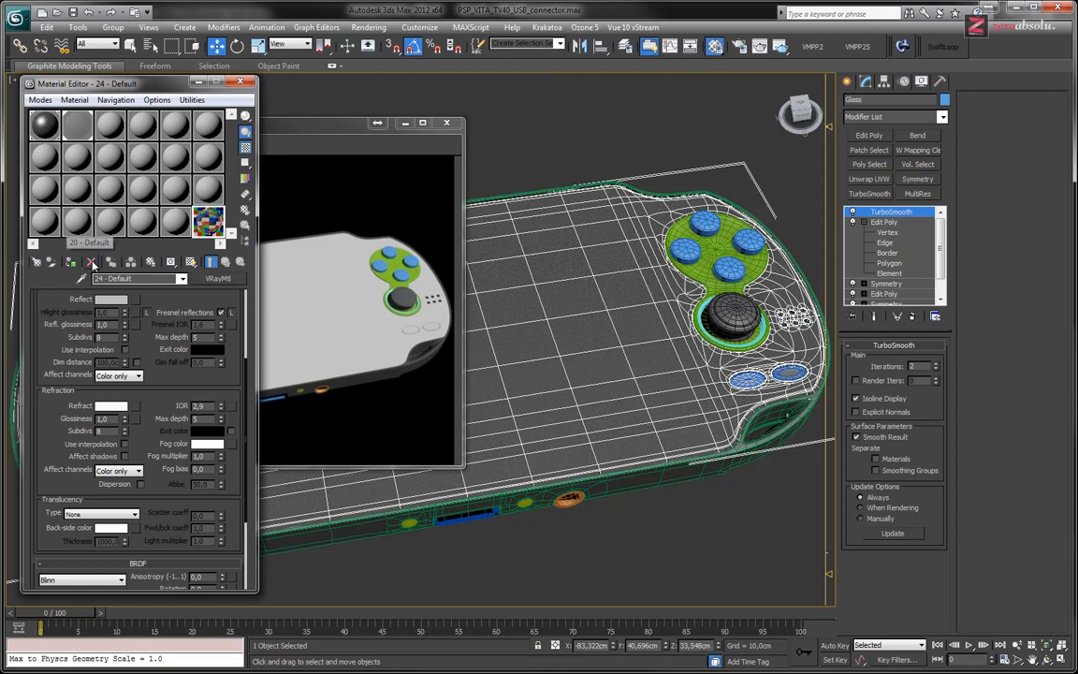
left_click(71, 262)
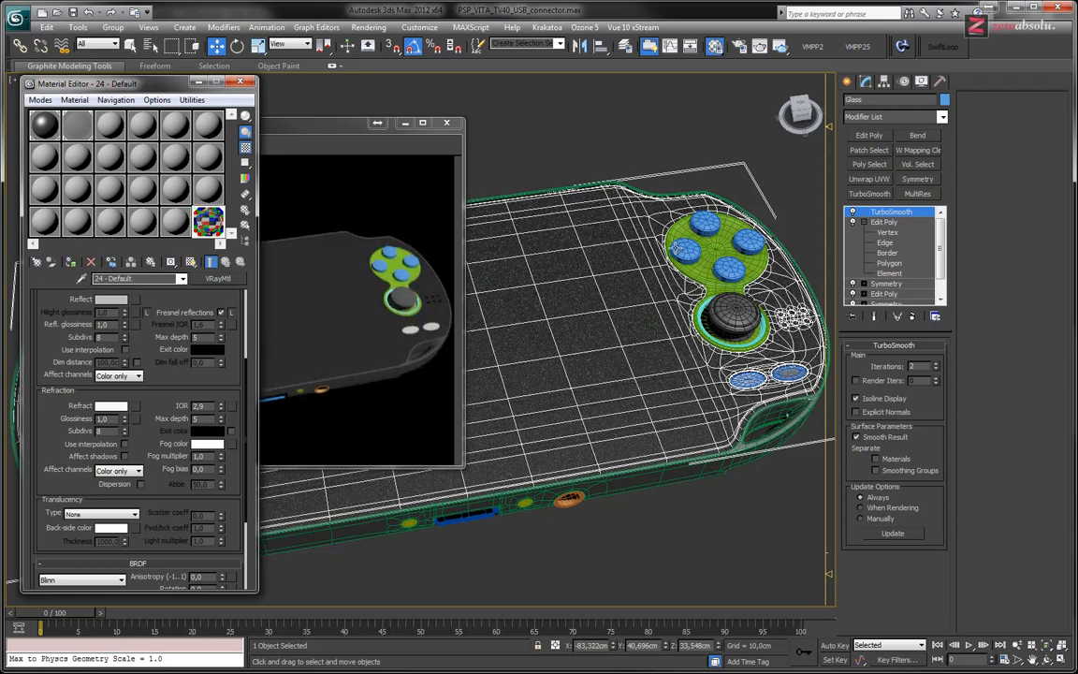
middle_click_drag(559, 224, 440, 249, "alt")
scroll(697, 339, "up", 5)
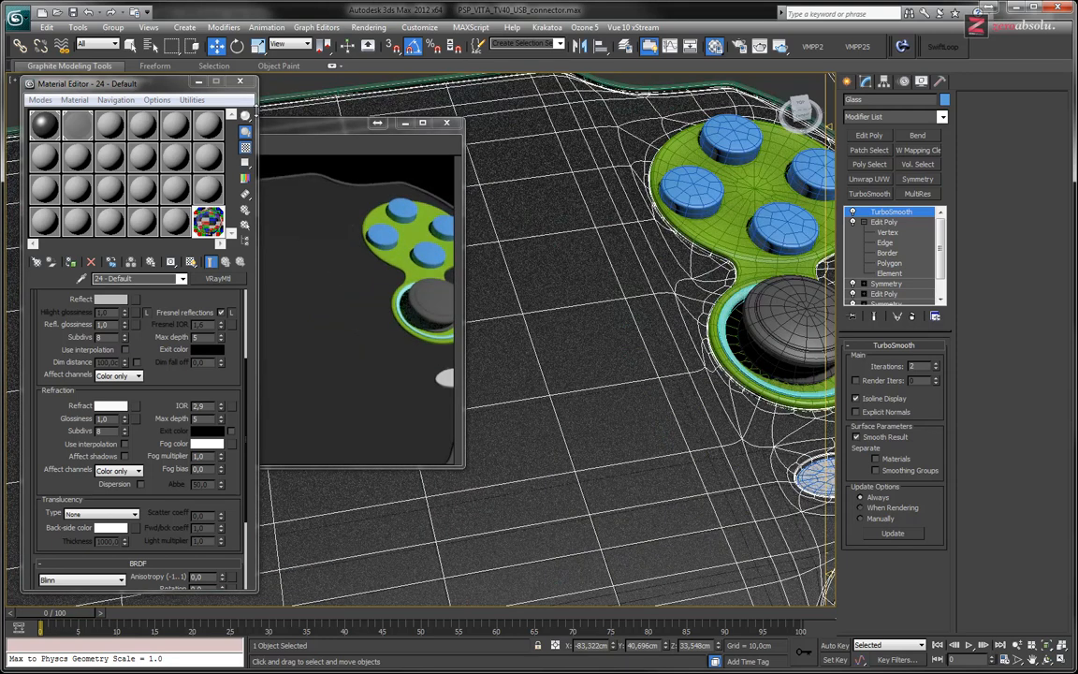
left_click(242, 83)
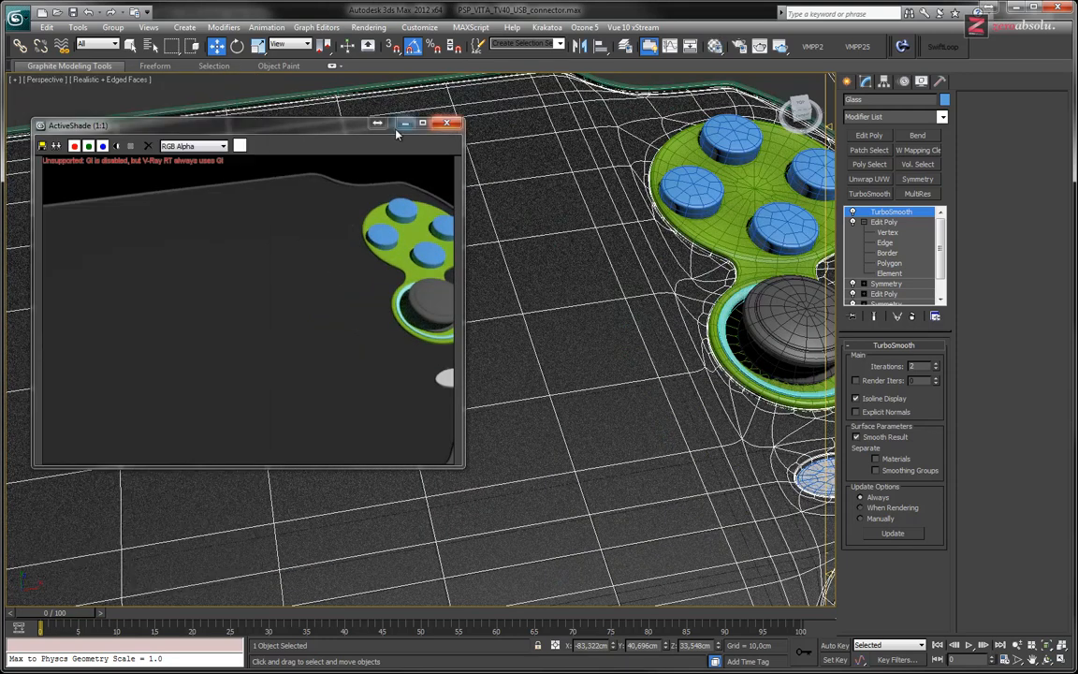
Examine the new glass material around the buttons and across the whole console in the ActiveShade preview.
scroll(557, 170, "down", 1)
scroll(557, 171, "down", 1)
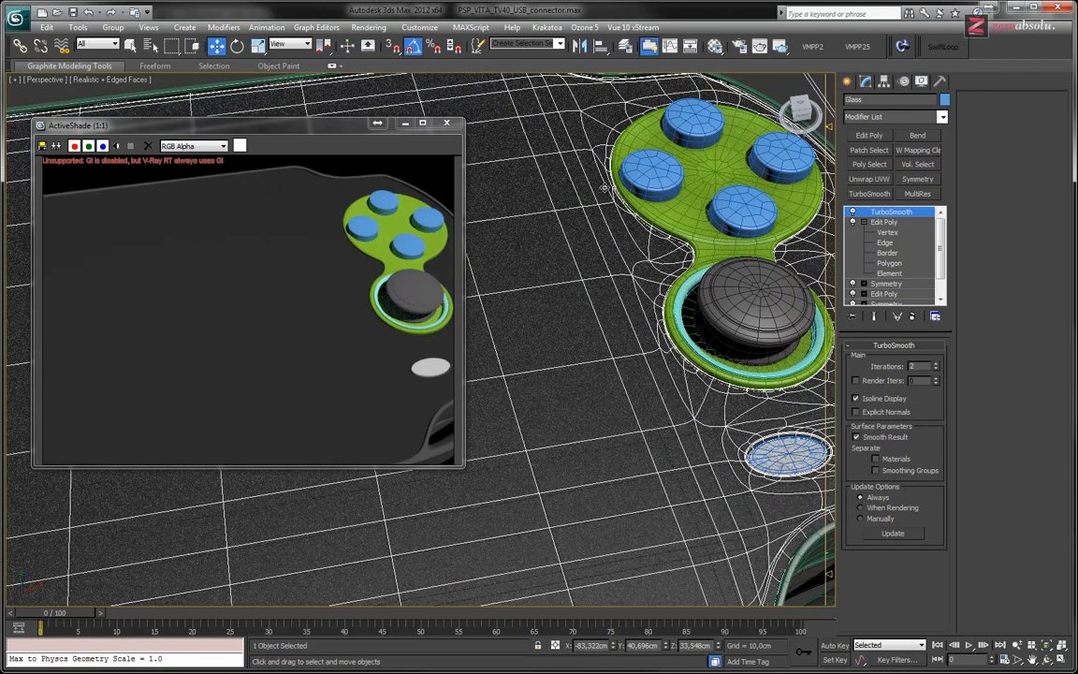
scroll(604, 187, "down", 2)
scroll(600, 192, "up", 3)
scroll(594, 195, "down", 2)
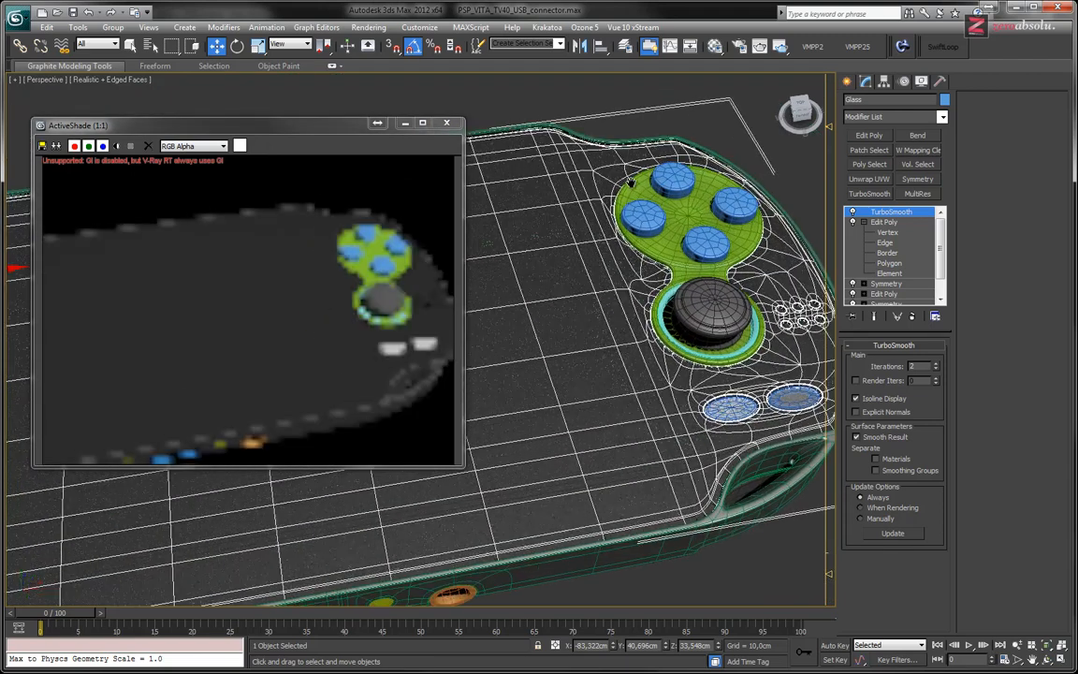
middle_click_drag(590, 197, 670, 193)
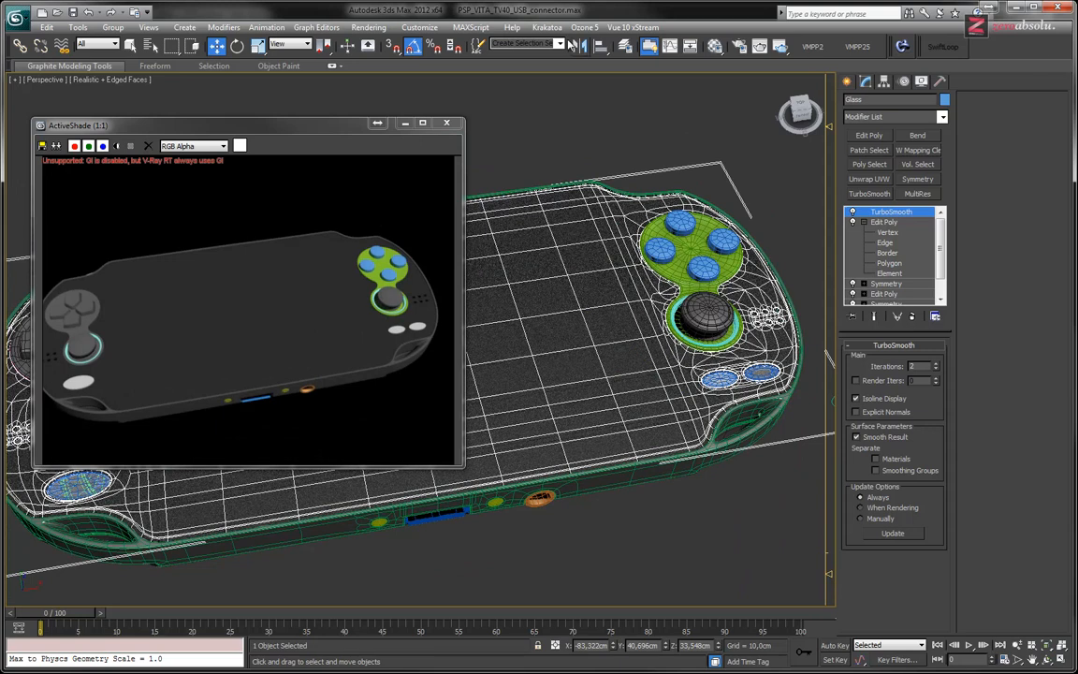
Load STUDIOH_014SX_4096.hdr from the Dosch Studio Panoramic HDRI folder as a Bitmap environment map.
left_click(367, 27)
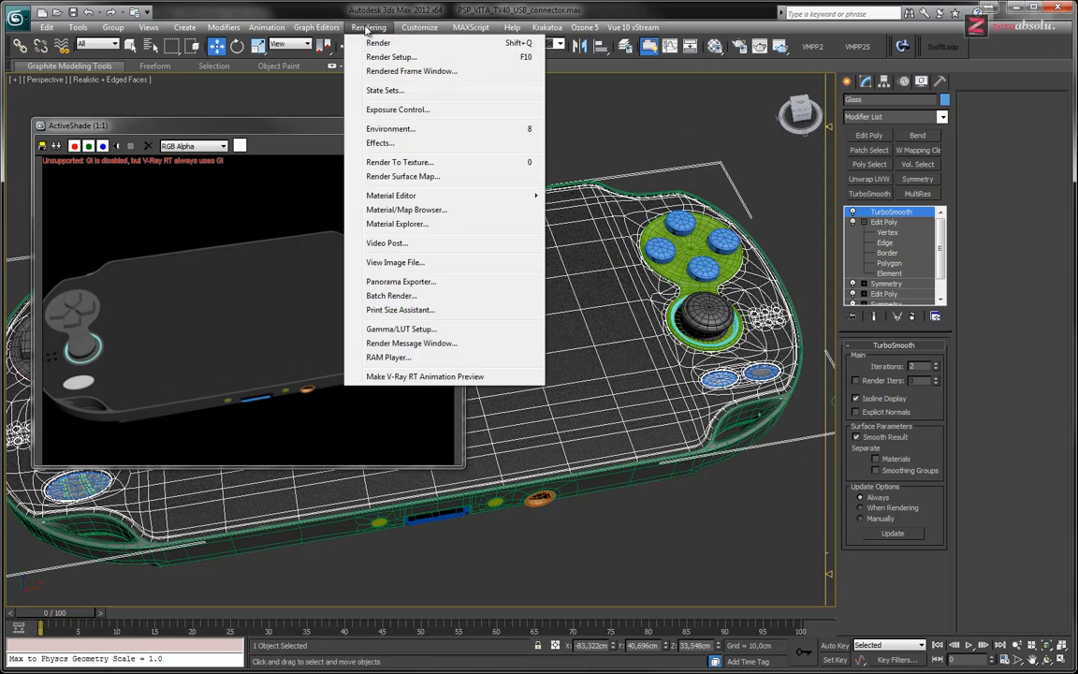
left_click(472, 129)
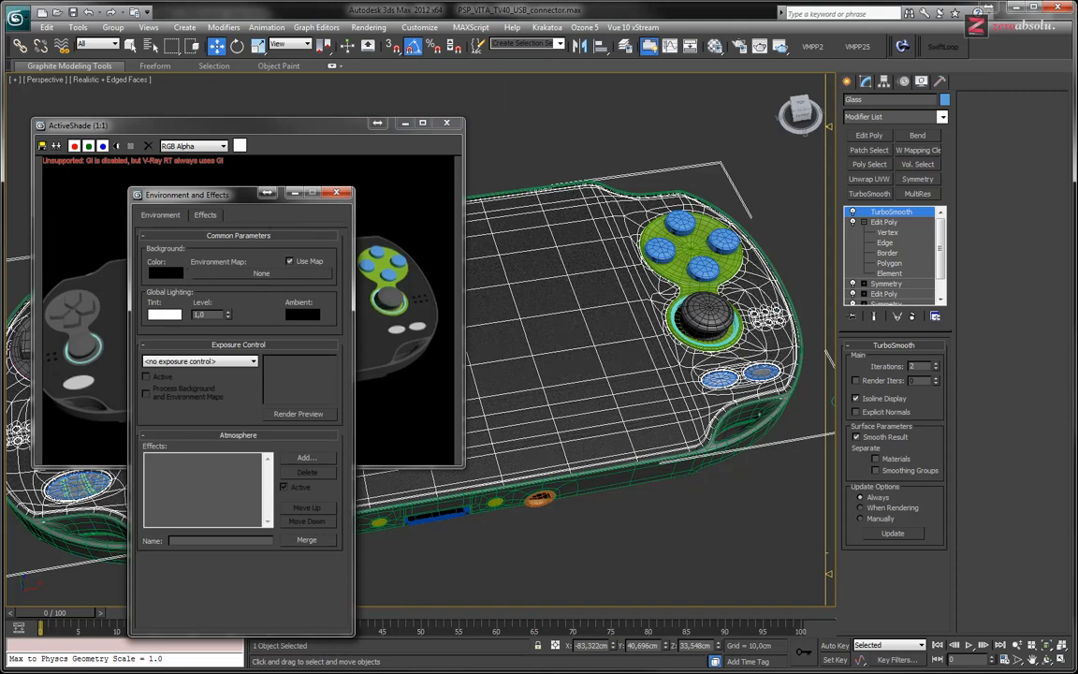
left_click(234, 275)
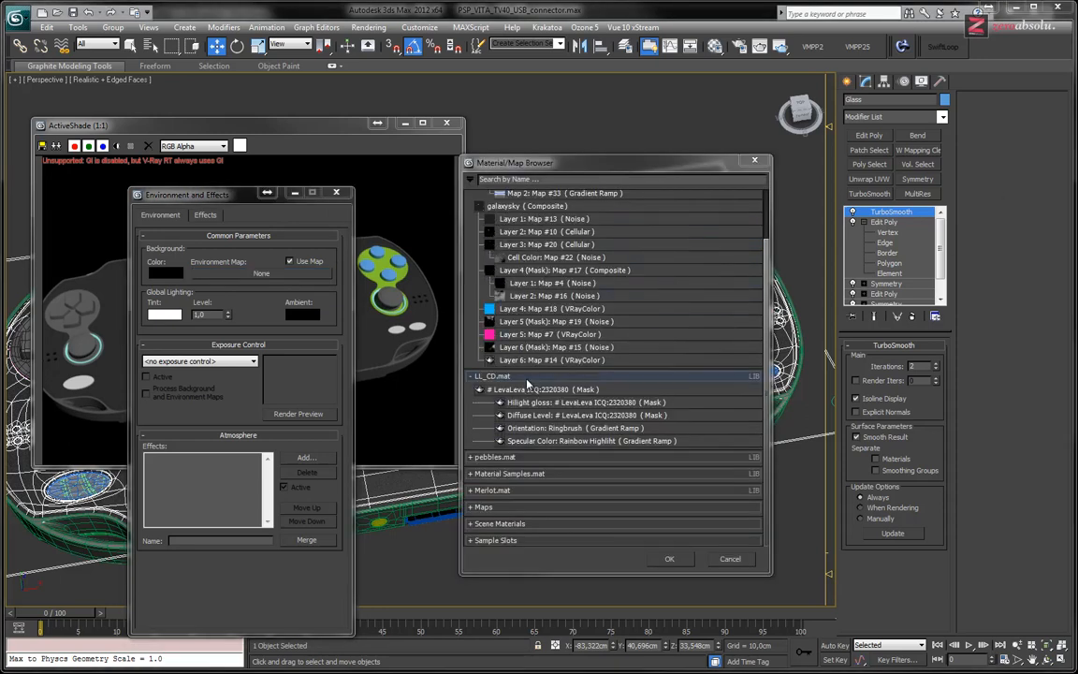
scroll(691, 269, "up", 3)
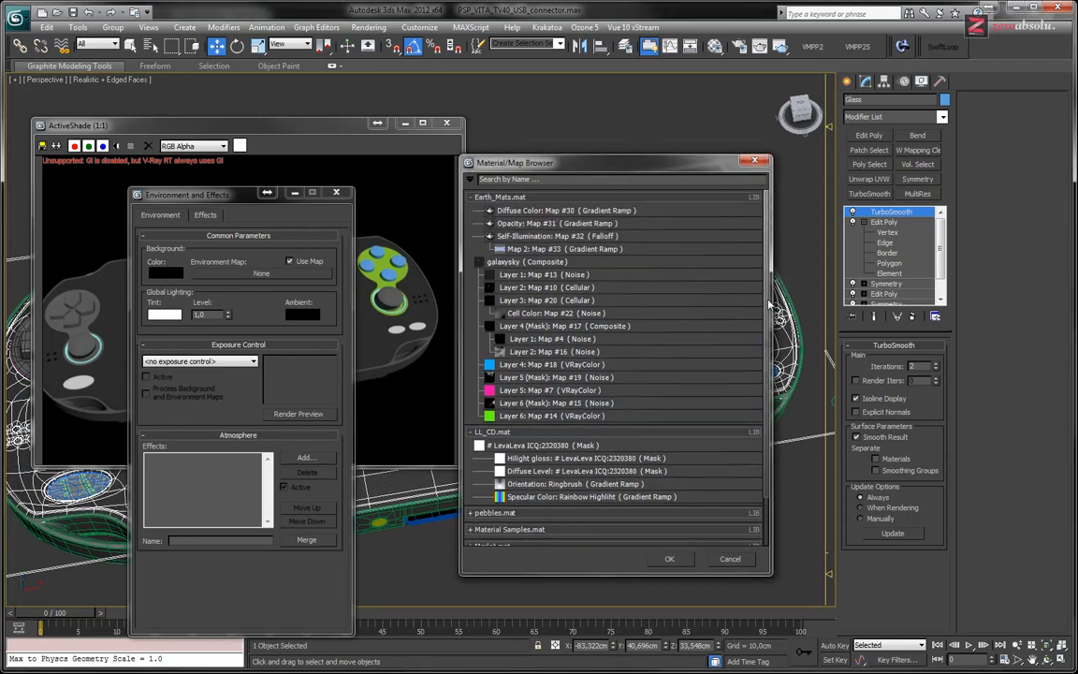
scroll(499, 536, "down", 3)
left_click(501, 510)
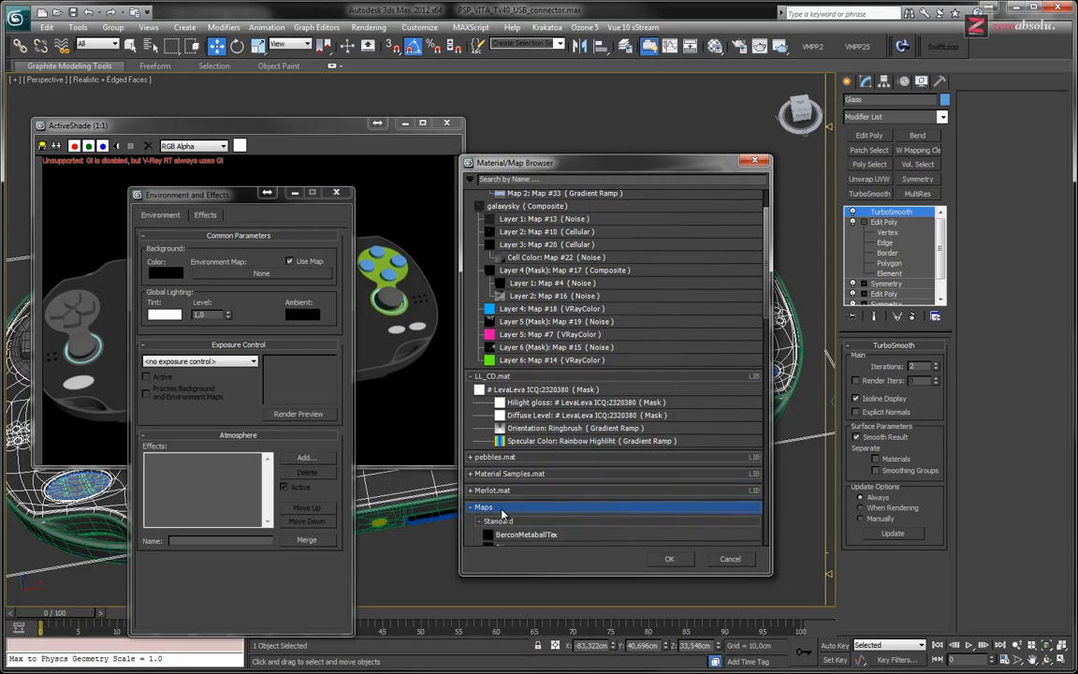
scroll(496, 393, "down", 10)
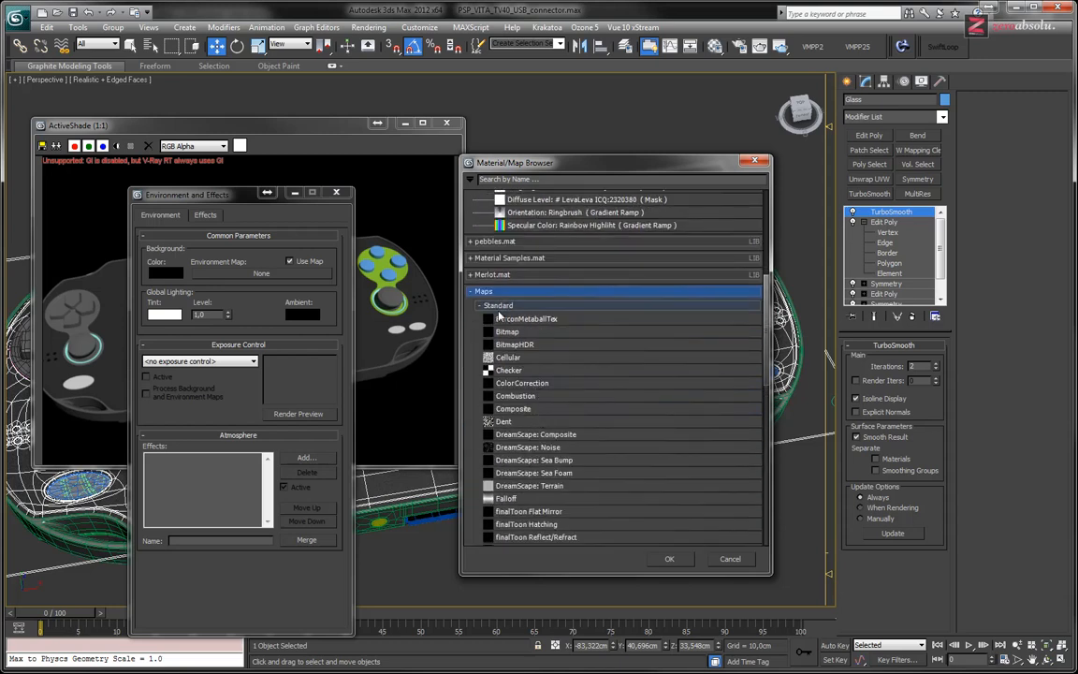
double_click(510, 333)
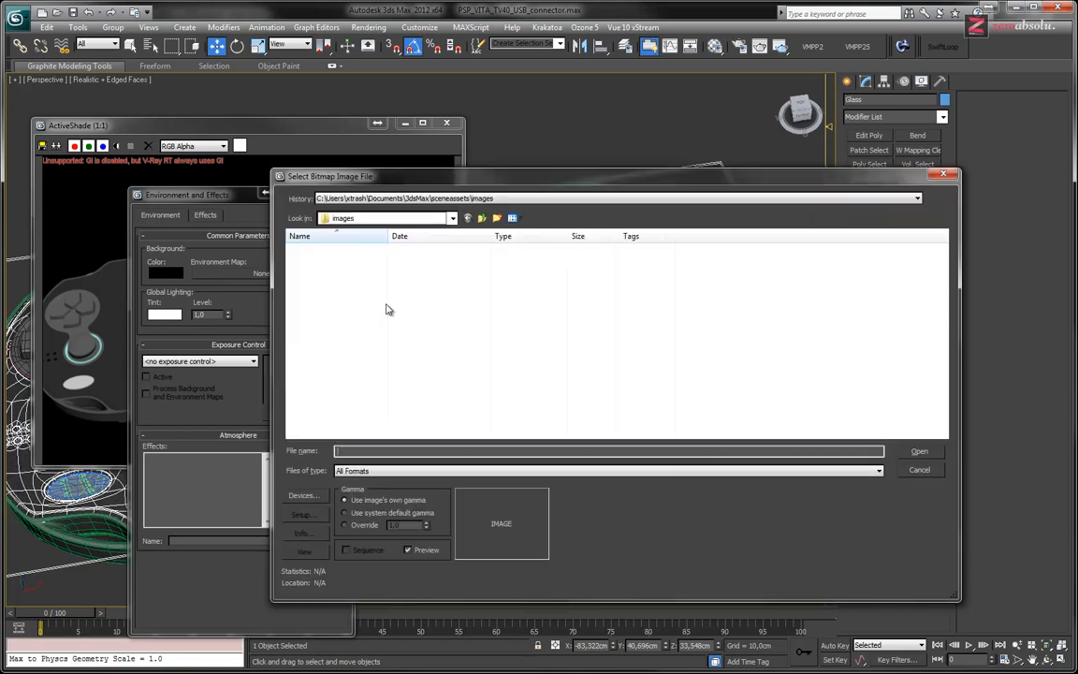
left_click(534, 198)
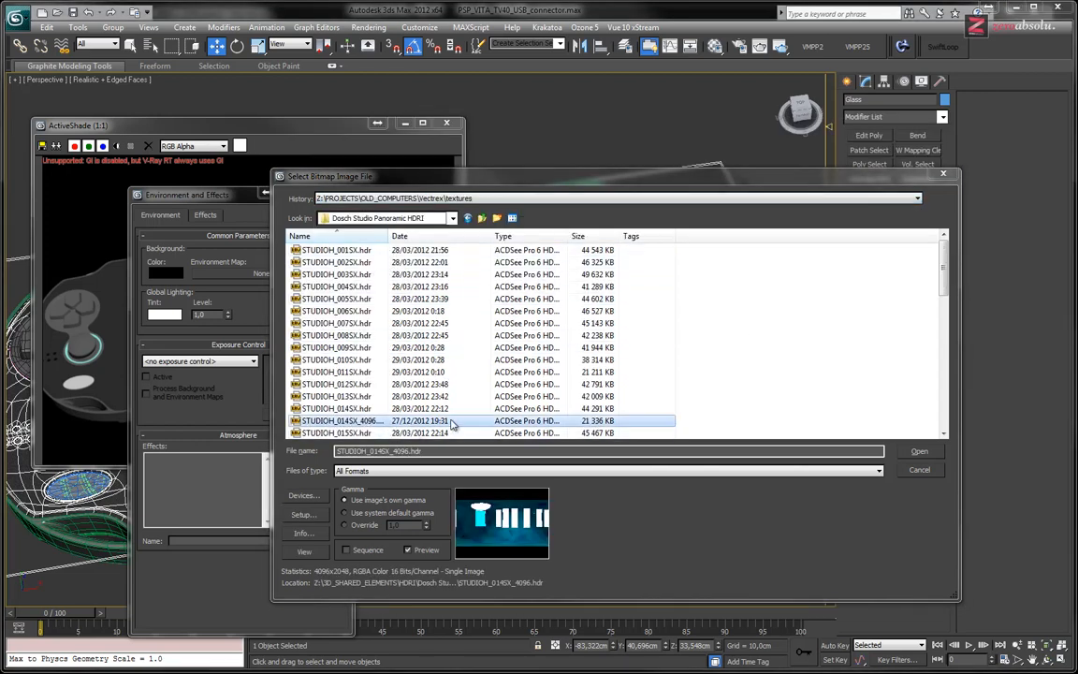
left_click(915, 453)
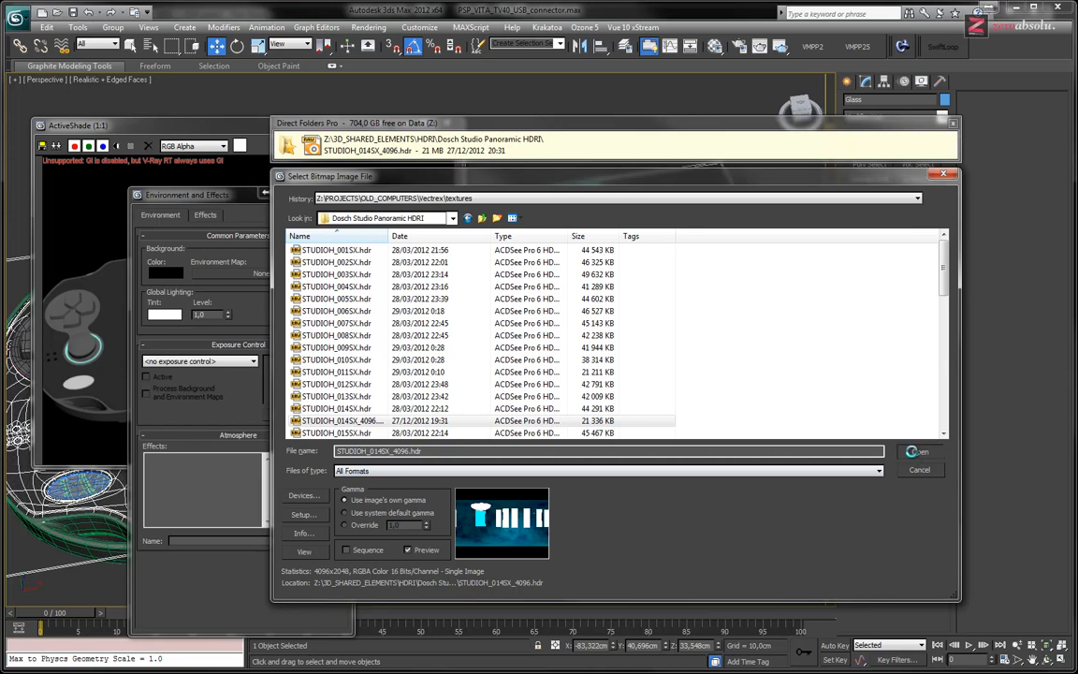
left_click(502, 445)
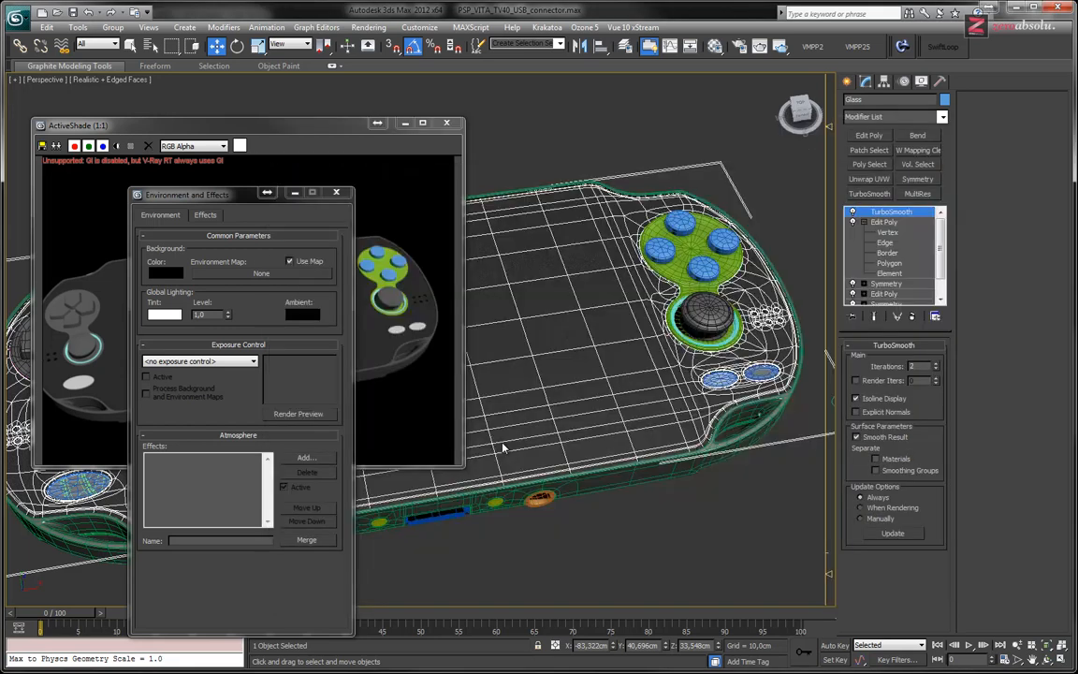
Place the environment map as an instance in the fifth sample slot of the Material Editor's last row and show its parameters.
left_click(714, 47)
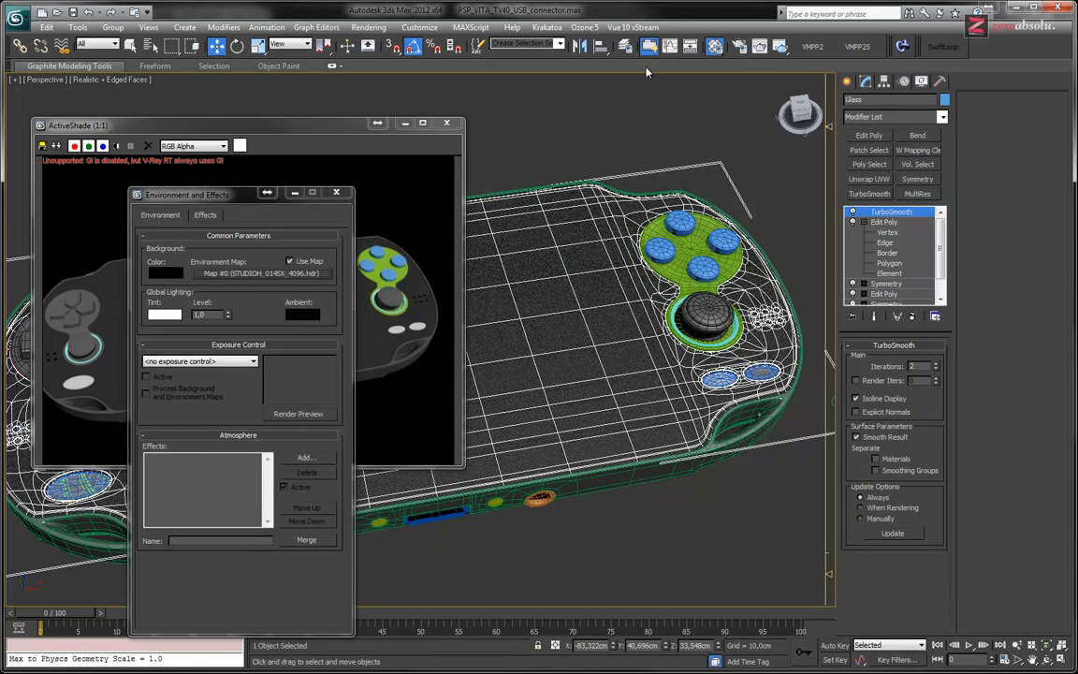
key("m")
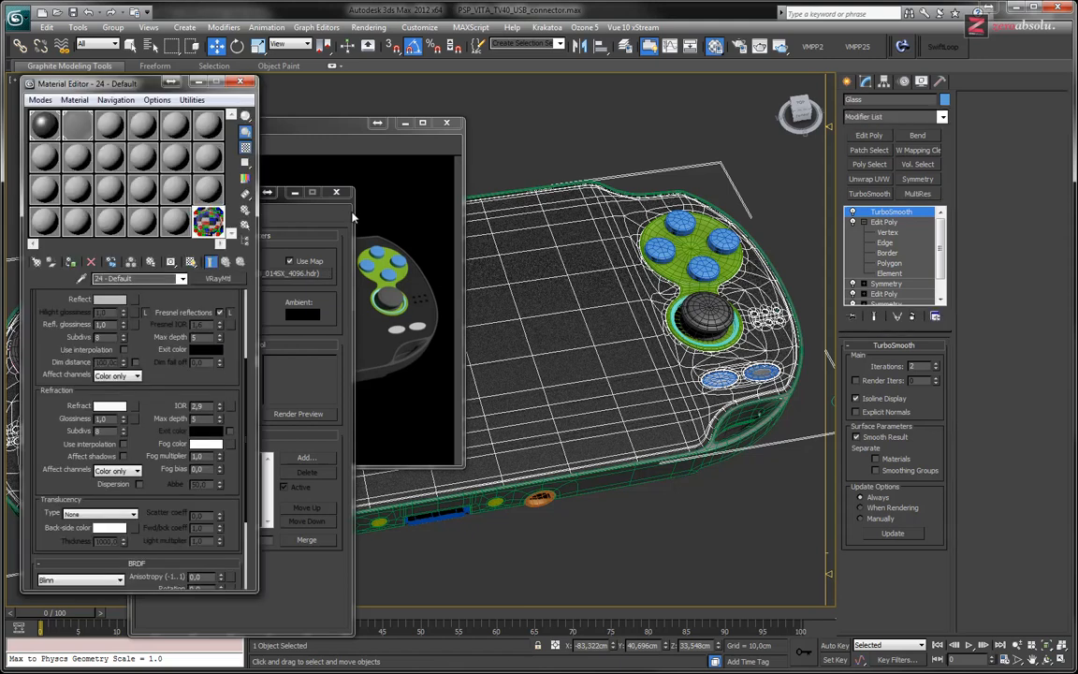
left_click(300, 221)
left_click_drag(230, 193, 412, 139)
left_click_drag(415, 216, 175, 225)
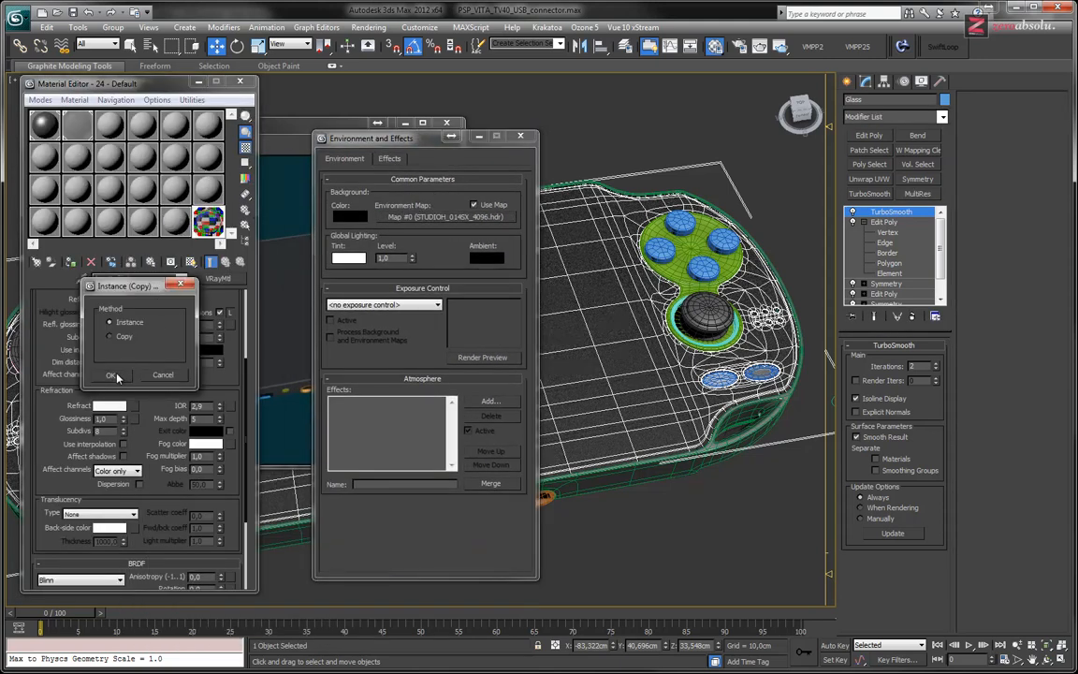
left_click(112, 375)
left_click(175, 224)
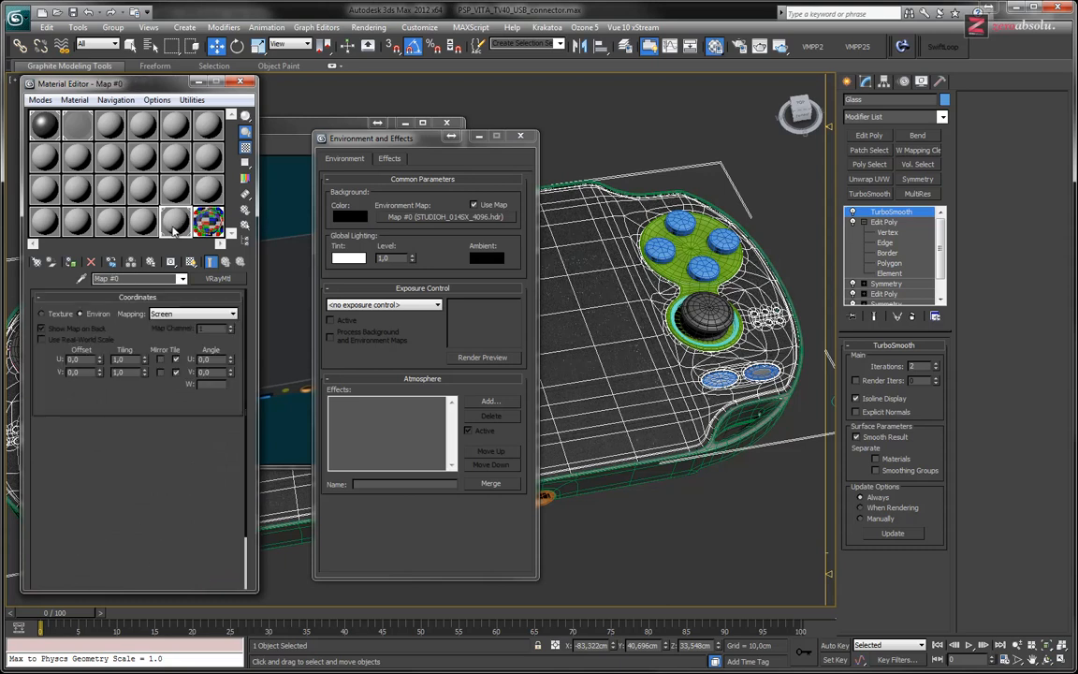
Set the environment map's mapping to Spherical Environment and close the environment settings.
left_click(192, 313)
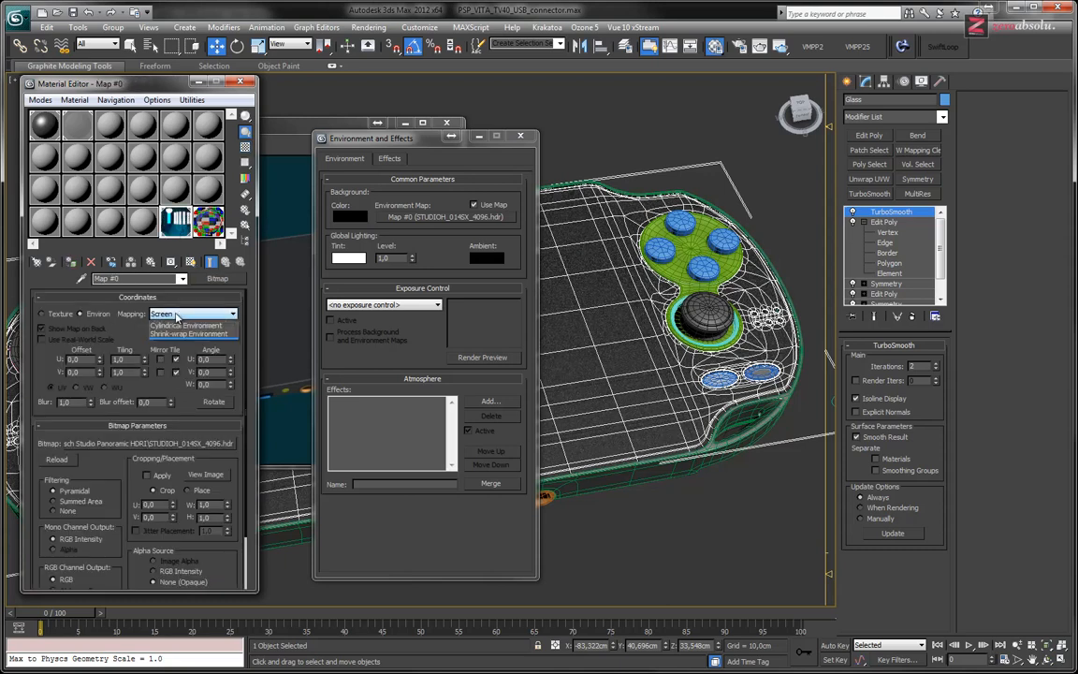
left_click(178, 286)
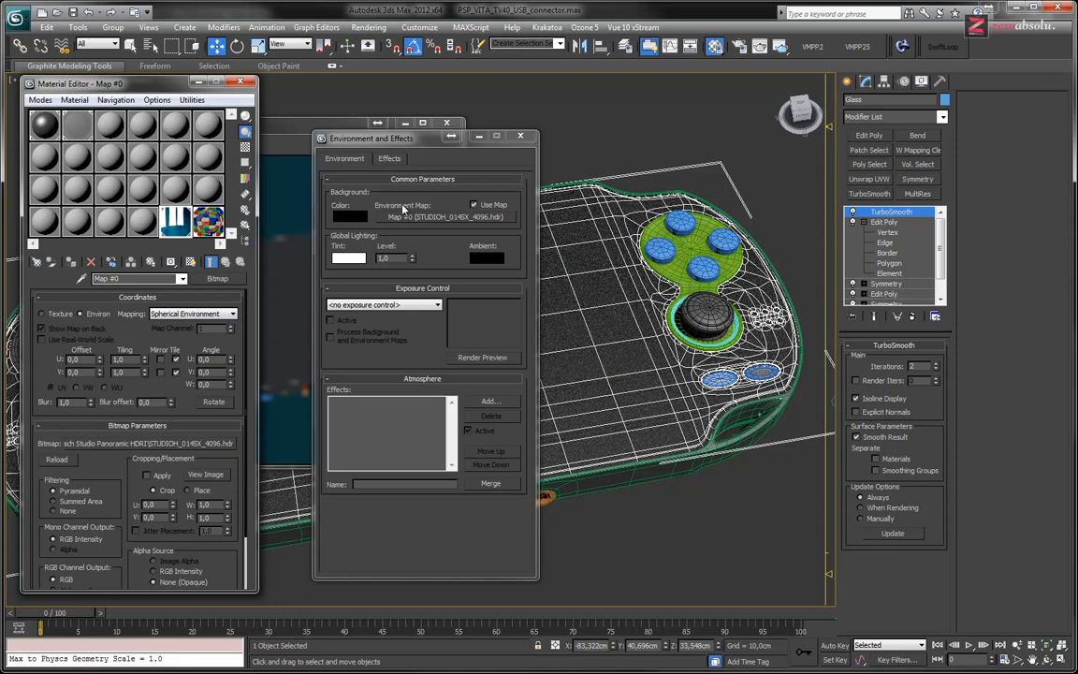
left_click(522, 137)
Examine the HDR reflections on the glass around the action buttons, analog stick, oval buttons and corner recess in an enlarged ActiveShade preview.
left_click_drag(339, 129, 471, 135)
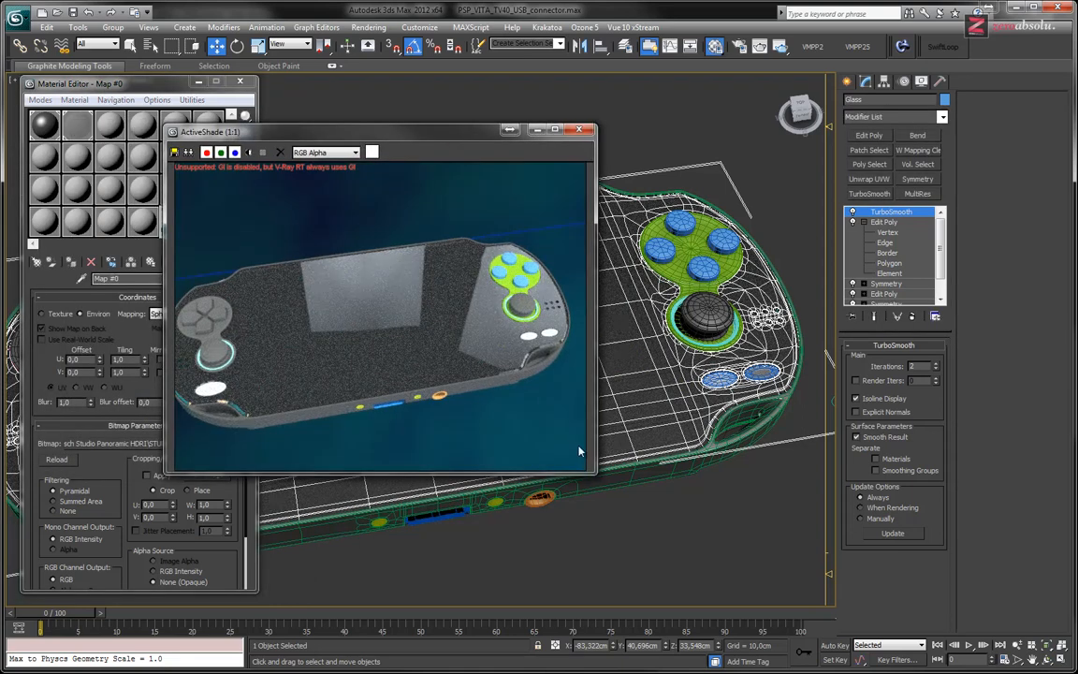
left_click_drag(594, 472, 594, 489)
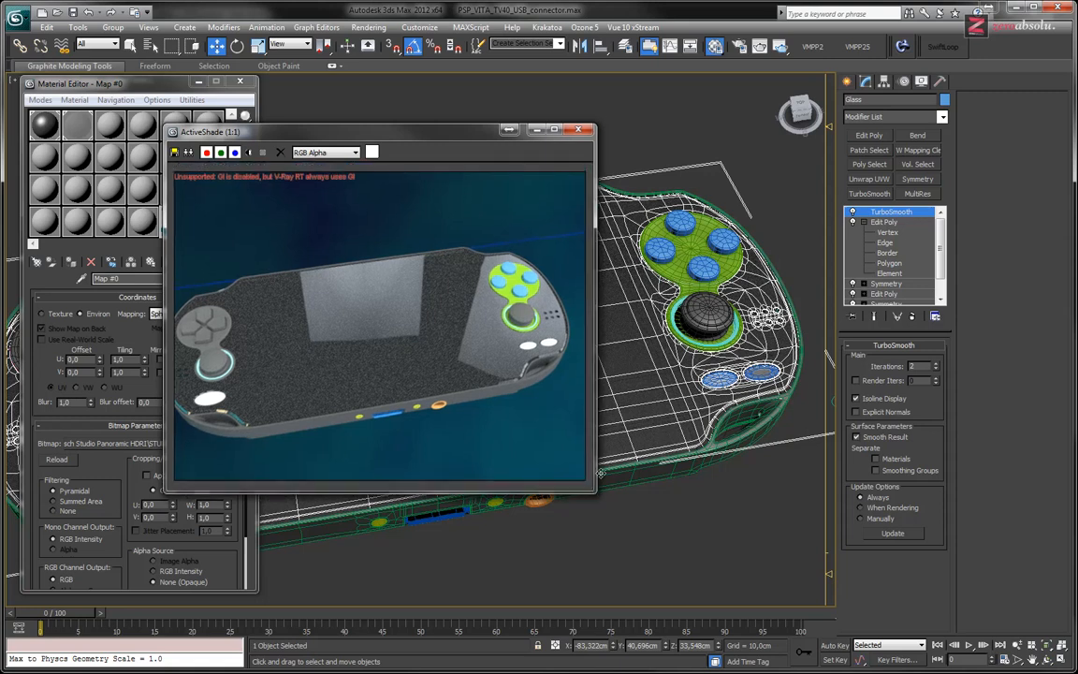
middle_click_drag(641, 404, 498, 418, "alt")
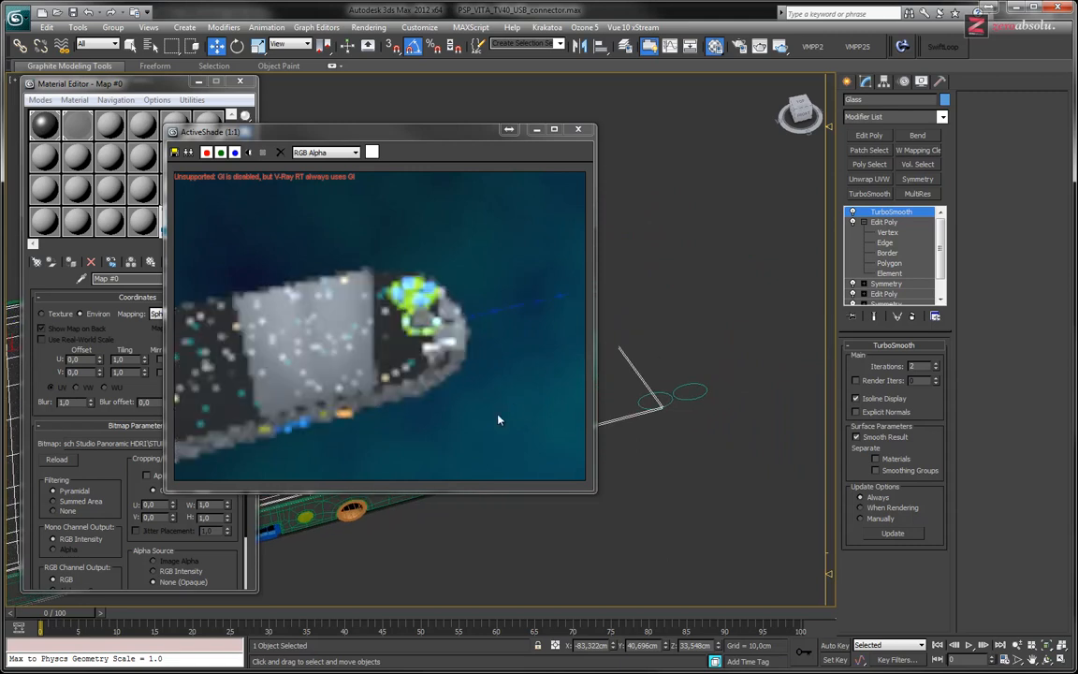
scroll(552, 392, "up", 6)
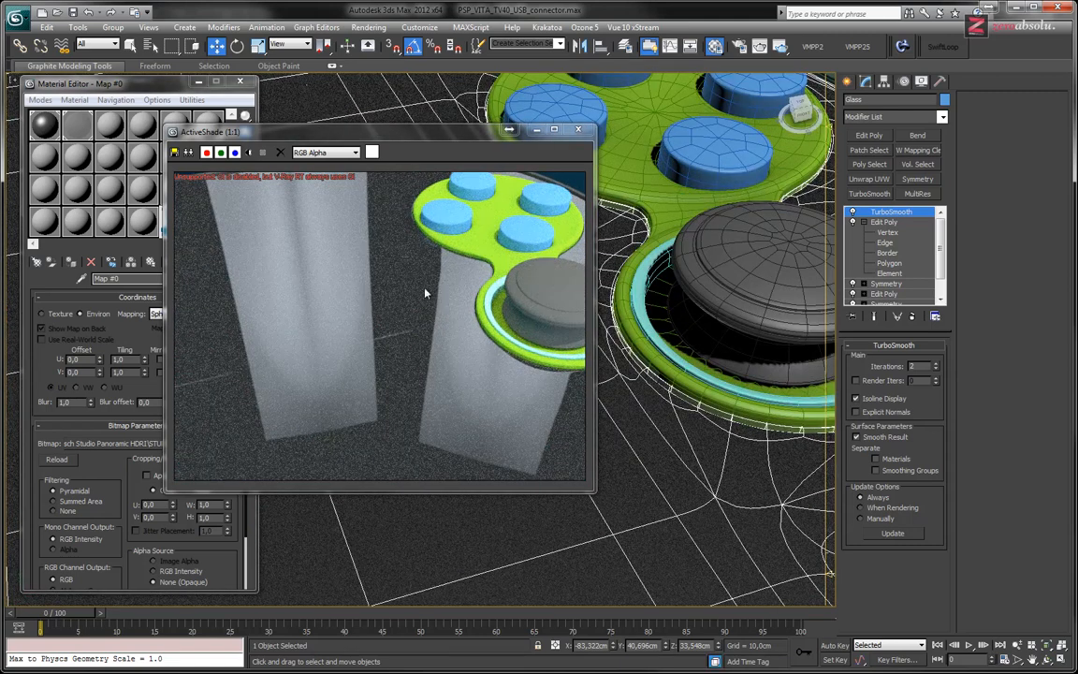
scroll(636, 276, "down", 6)
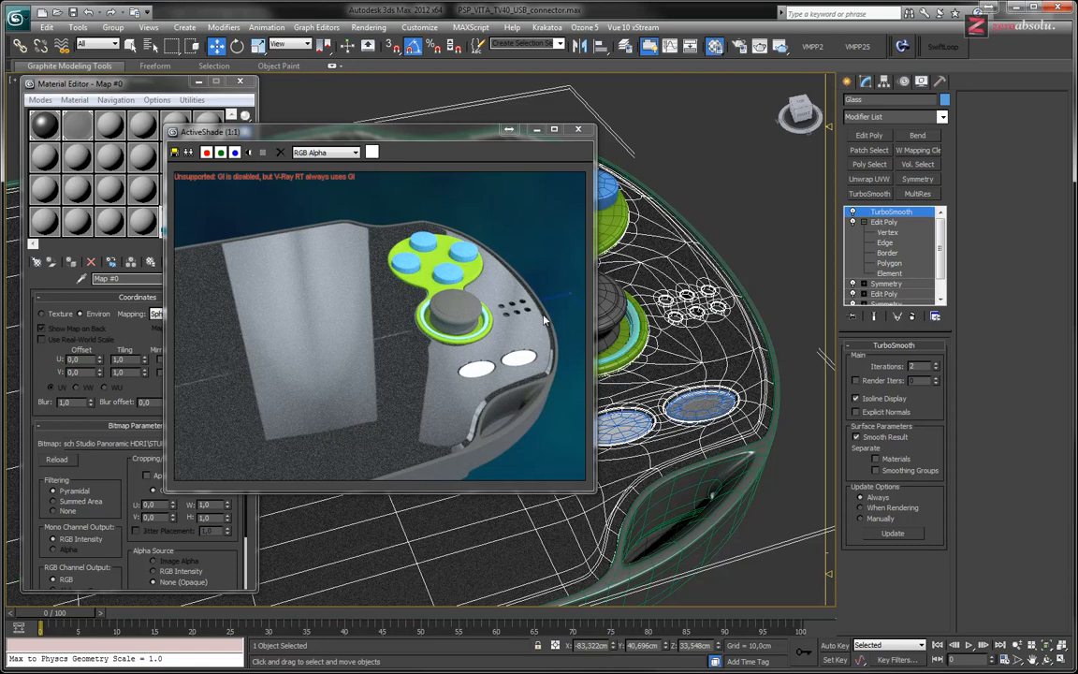
scroll(722, 321, "up", 8)
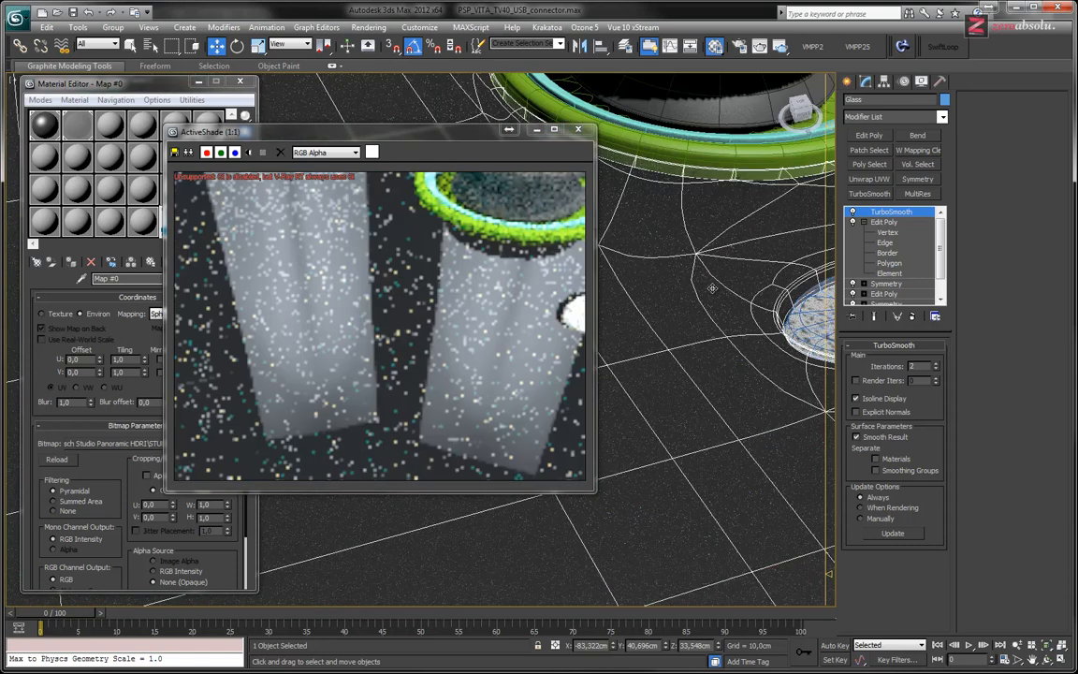
middle_click_drag(722, 320, 494, 250)
middle_click_drag(735, 472, 439, 342)
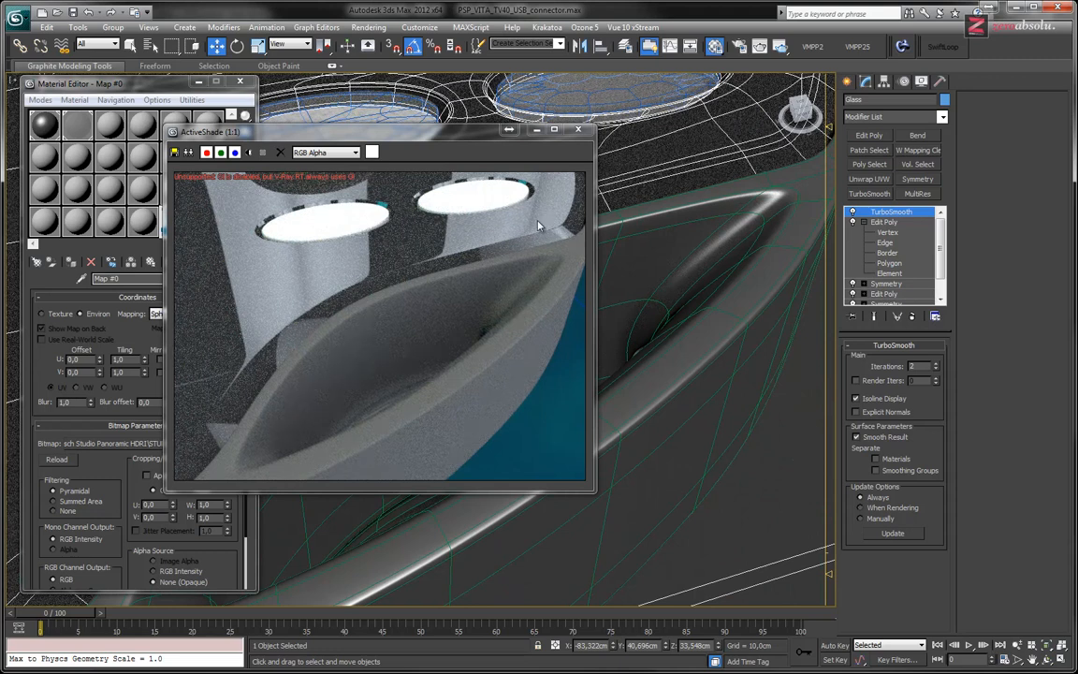
middle_click_drag(635, 342, 785, 354, "alt")
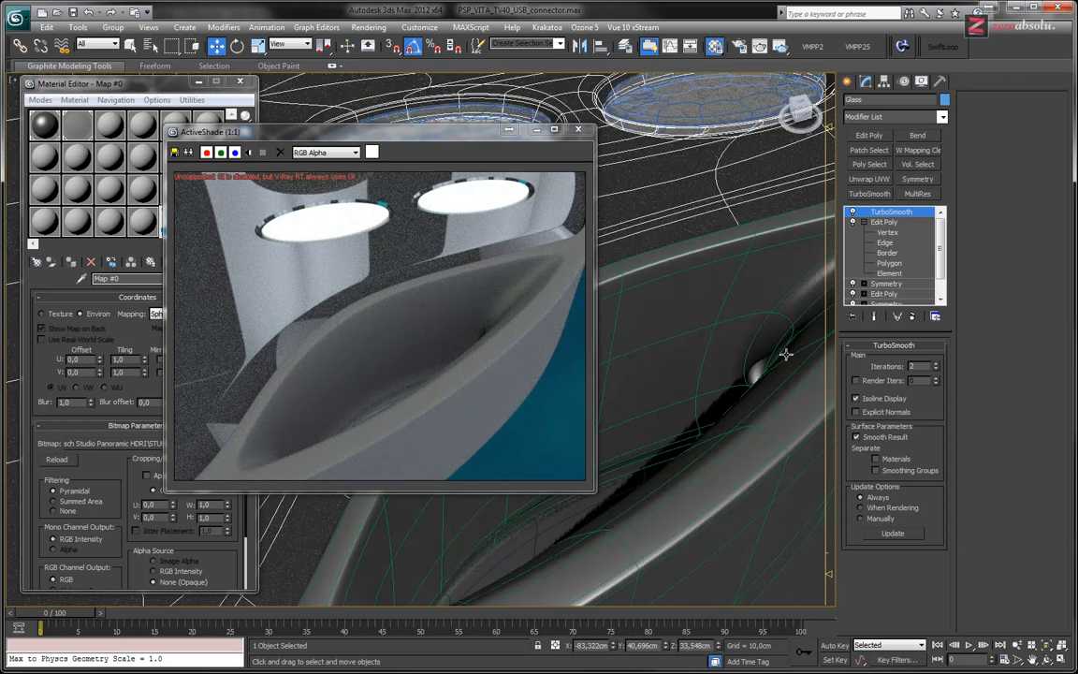
scroll(749, 361, "down", 6)
middle_click_drag(608, 330, 880, 356)
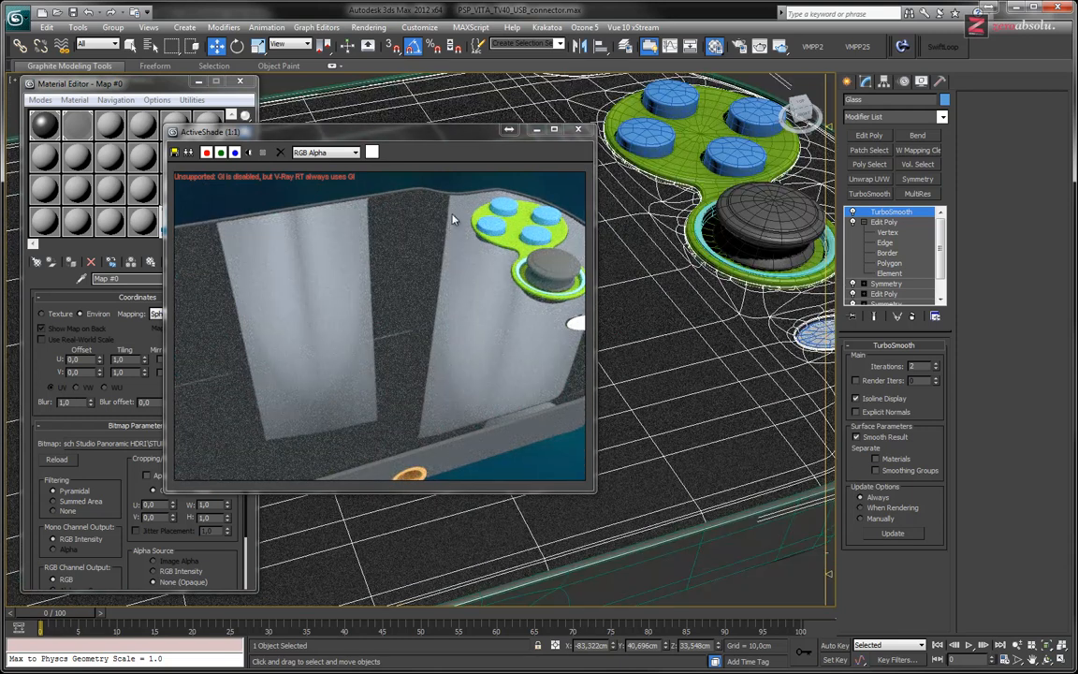
Close the ActiveShade preview and the Material Editor and bring the whole console back into view.
left_click(579, 128)
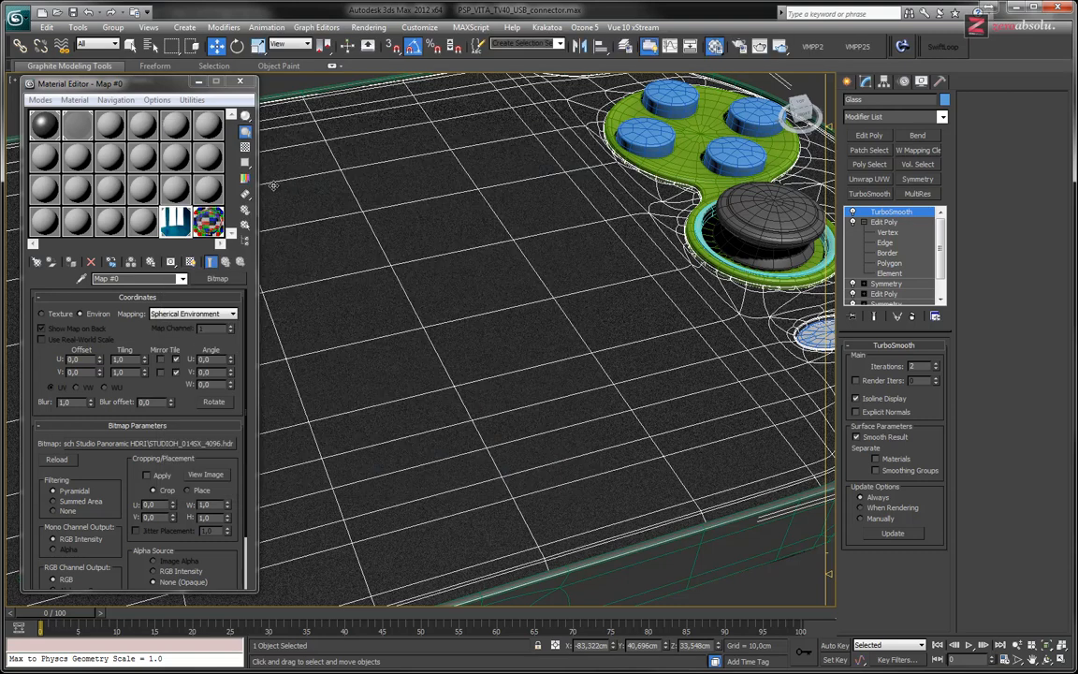
left_click(240, 82)
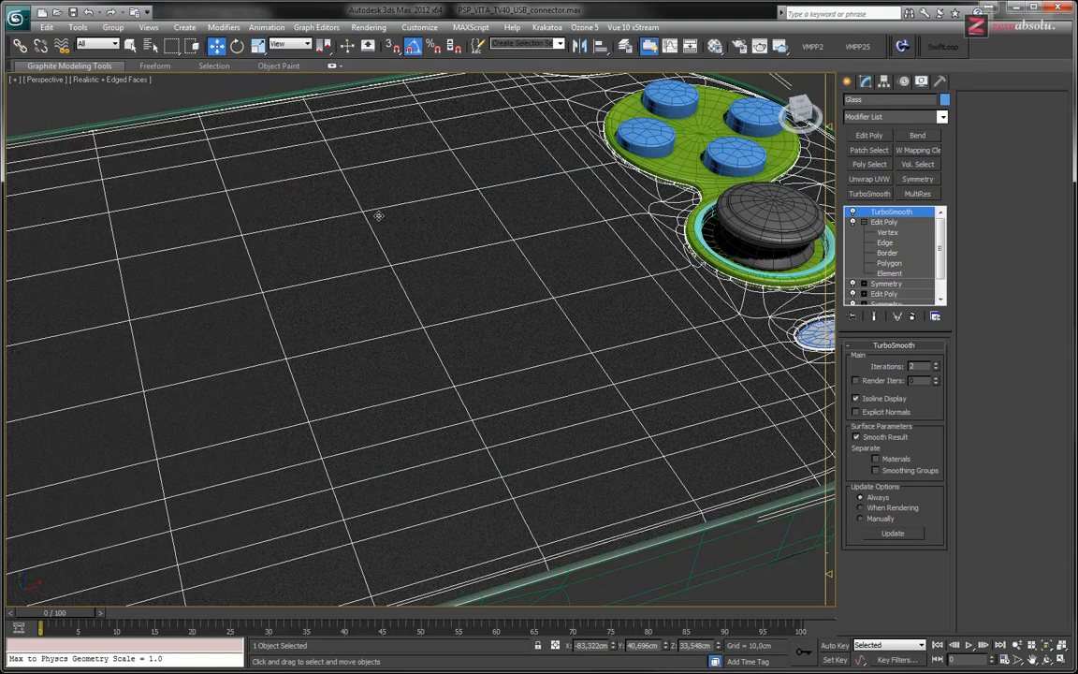
scroll(565, 244, "down", 8)
middle_click_drag(533, 305, 566, 306, "alt")
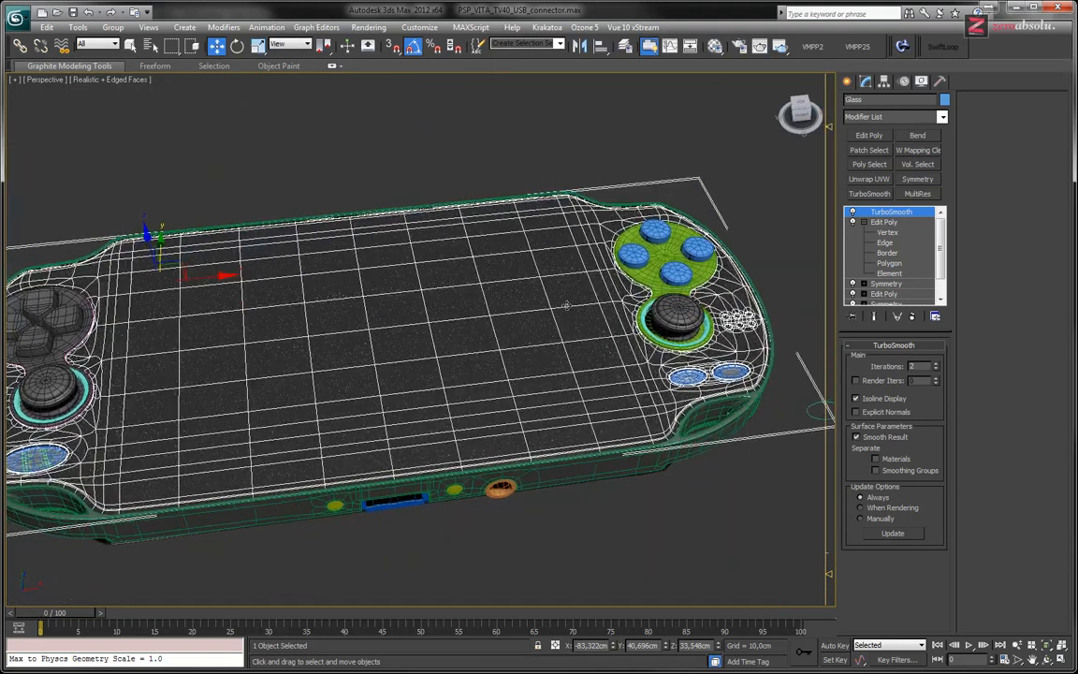
Cycle the selection through the overlapping Glass plate and the panels beneath it to inspect each object's name and modifiers.
left_click(587, 226)
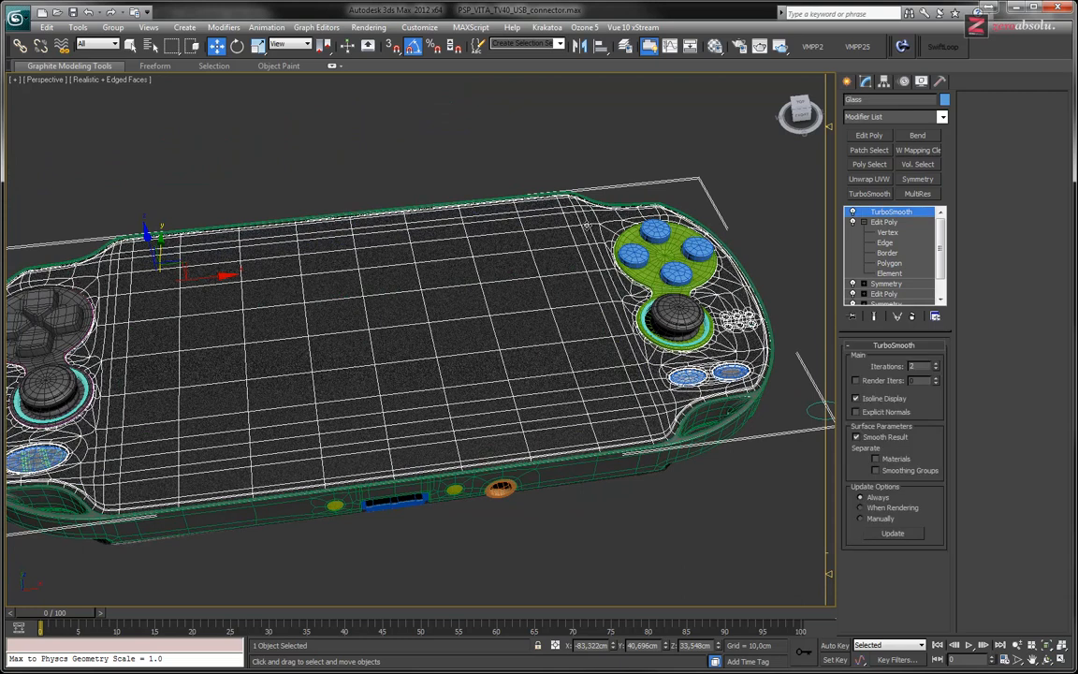
left_click(587, 226)
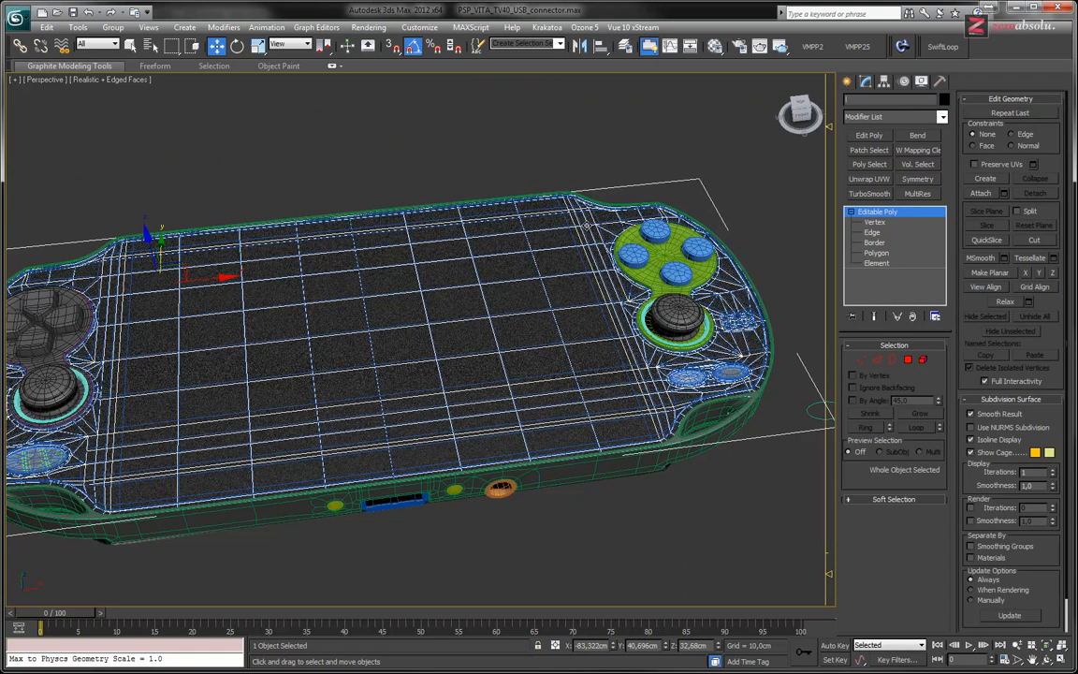
left_click(587, 226)
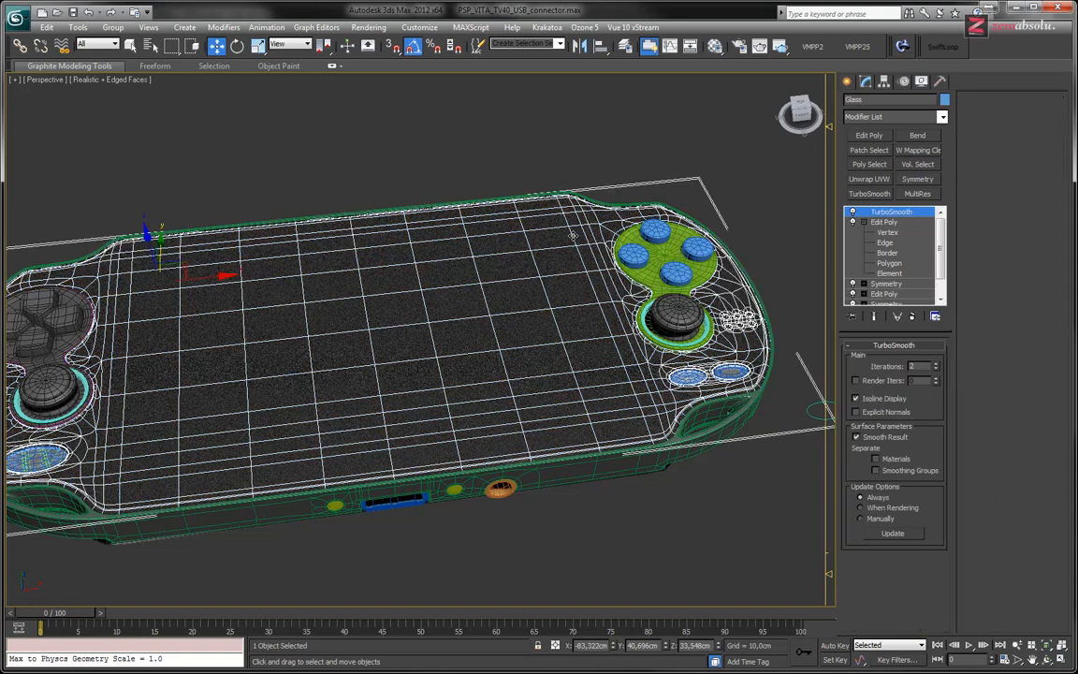
left_click(573, 235)
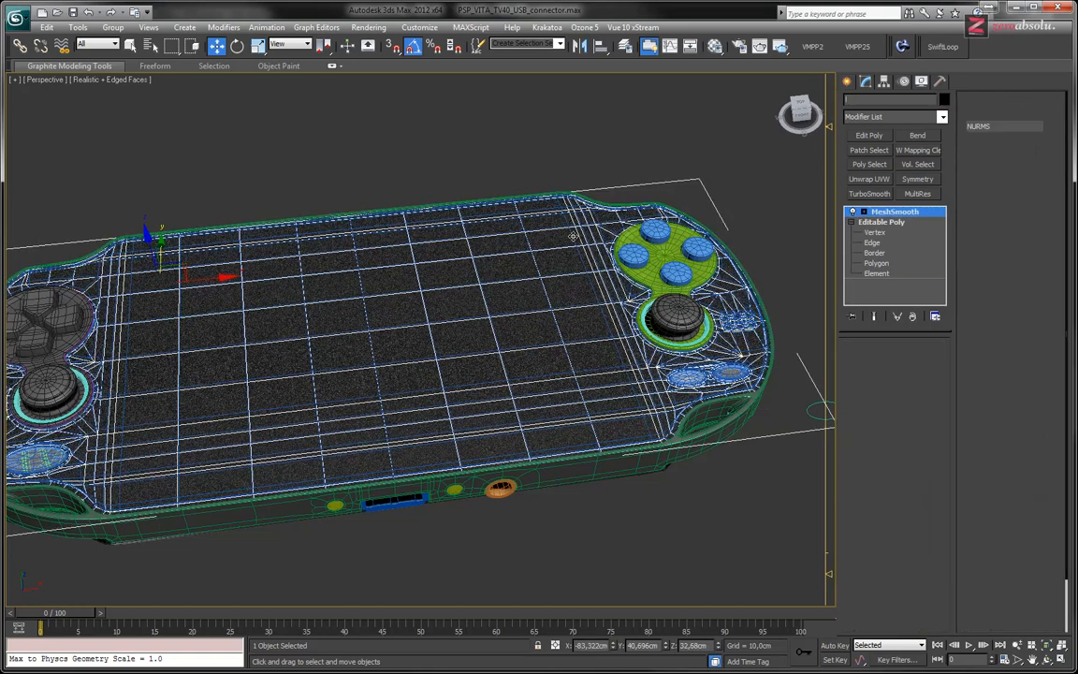
left_click(572, 236)
left_click(572, 236)
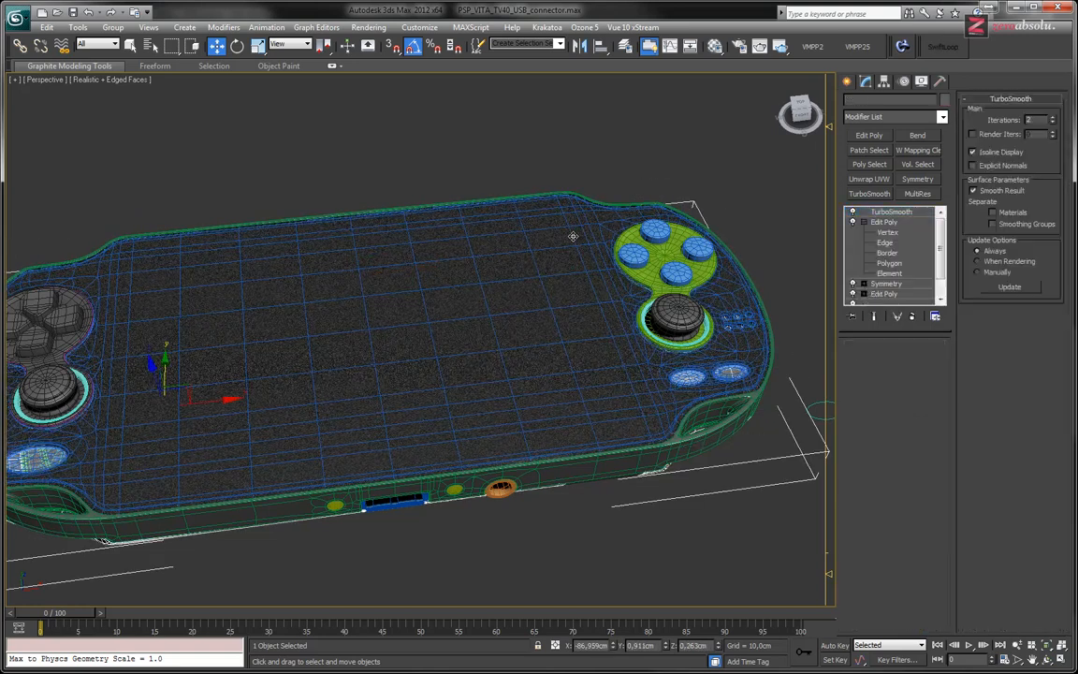
Look through the full list of scene objects by name and close it without changing the selection.
left_click(145, 45)
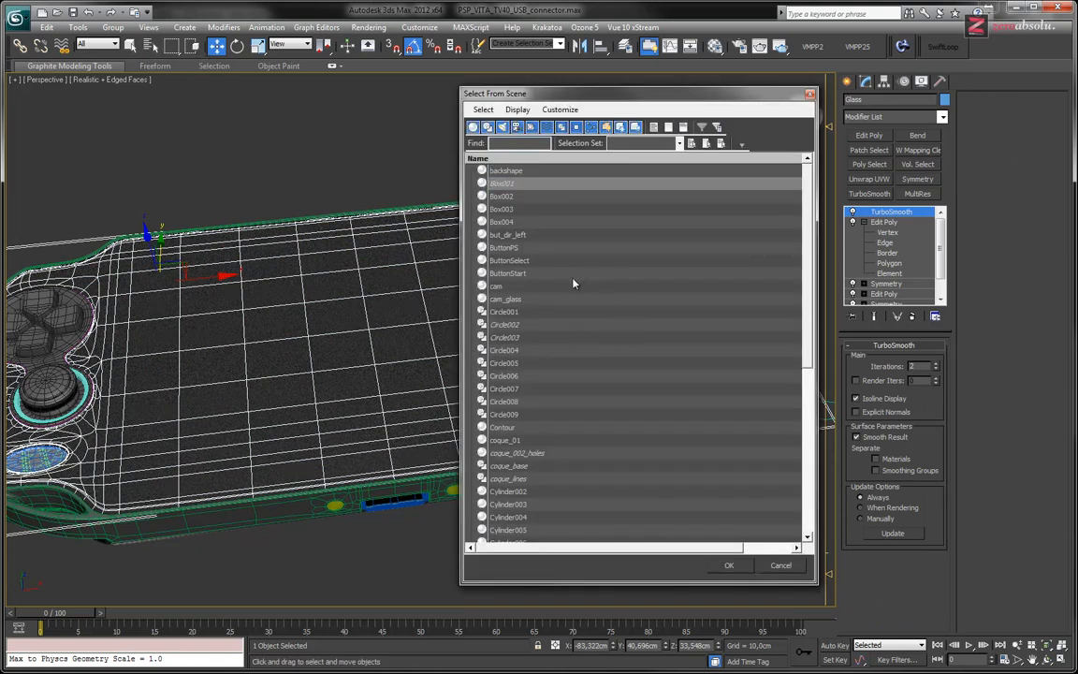
left_click(517, 183)
scroll(525, 267, "down", 8)
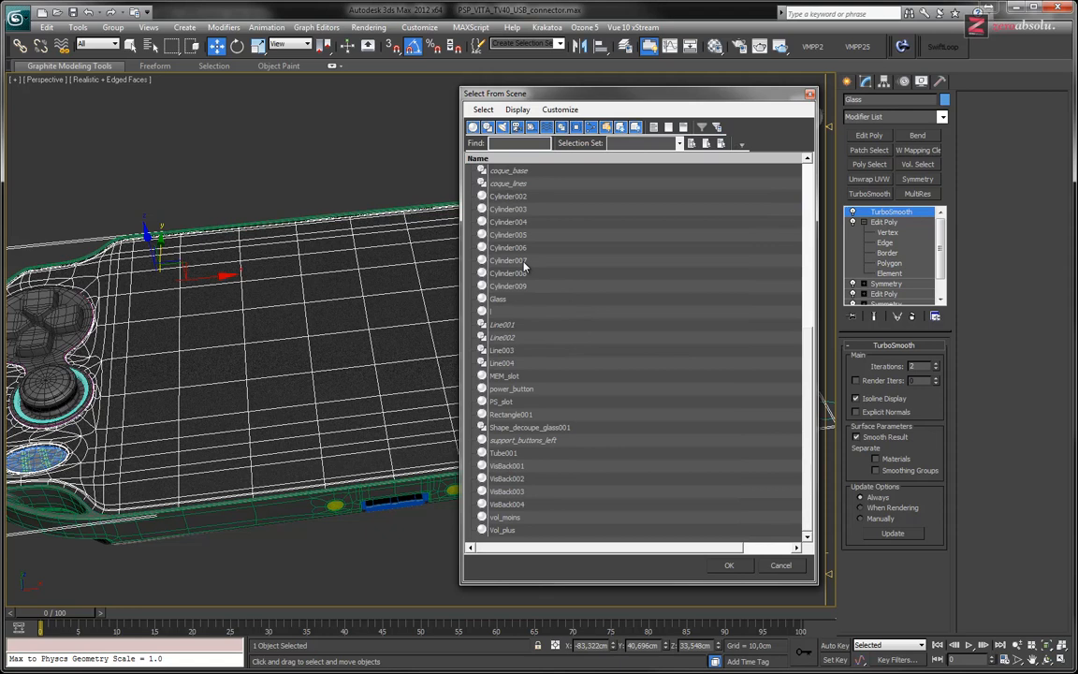
scroll(526, 269, "up", 8)
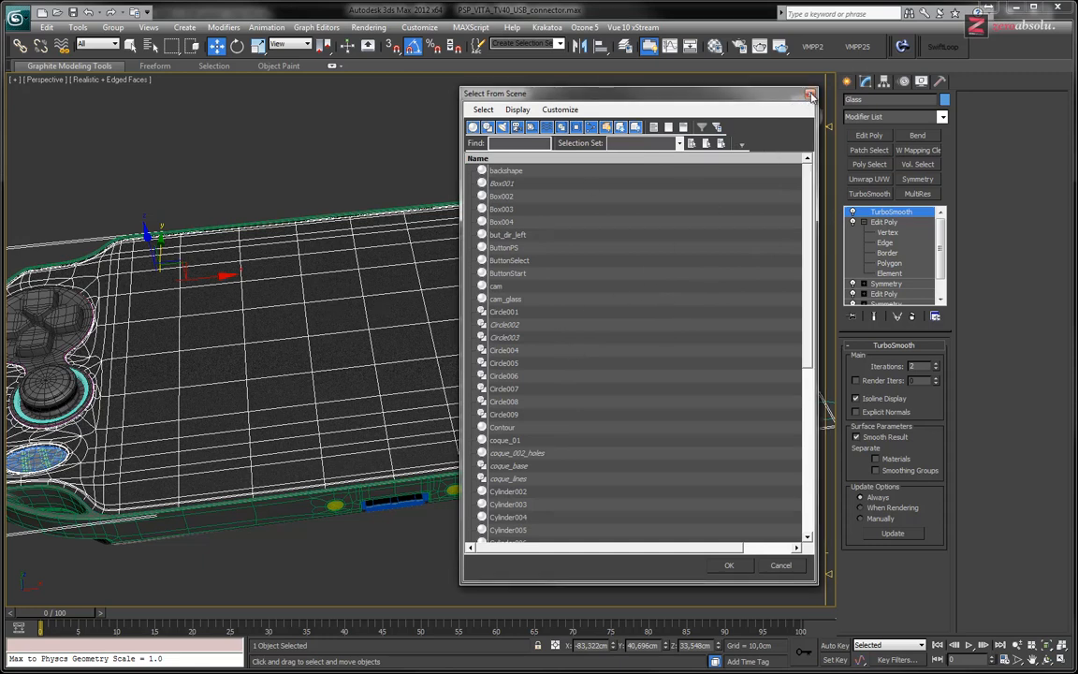
left_click(779, 567)
Lift the Glass plate off the console to select the plate beneath it, and undo the lift.
middle_click_drag(374, 374, 484, 350)
left_click_drag(254, 209, 238, 84)
left_click(265, 463)
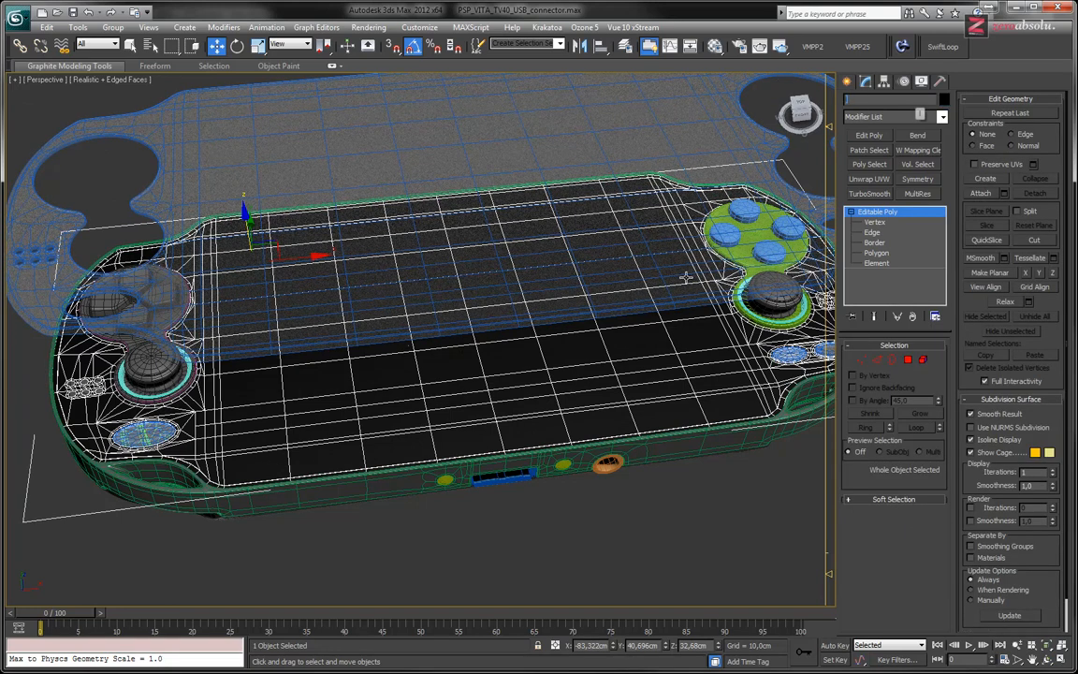
key("ctrl+z")
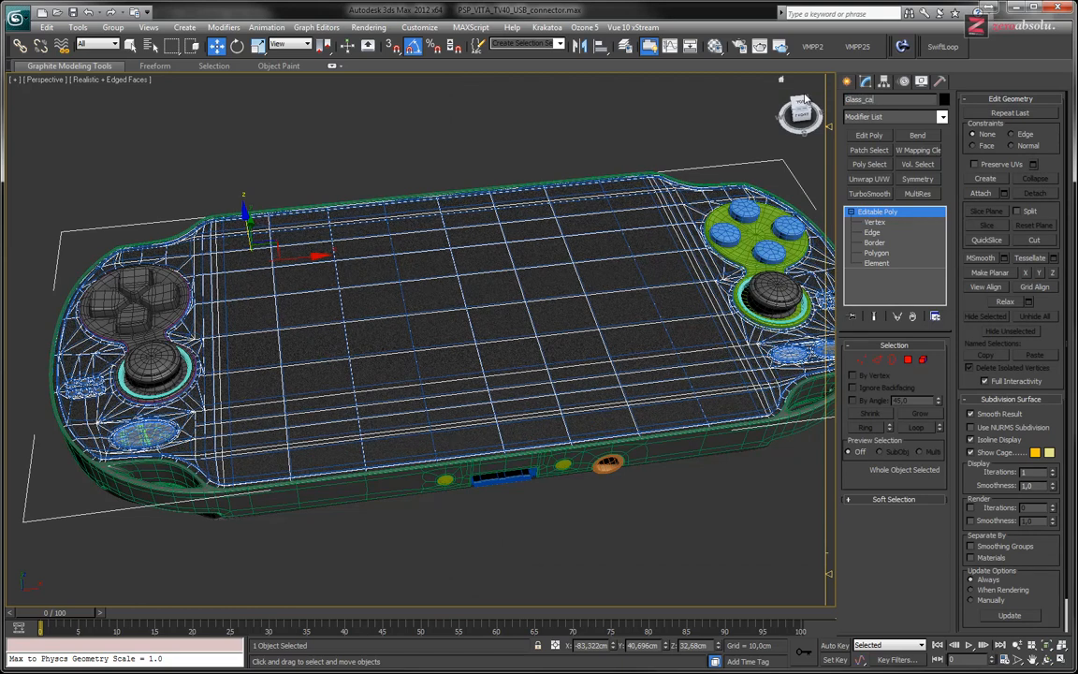
Rename the selected inner plate as Glass_cache and isolate it from the rest of the console.
key("Return")
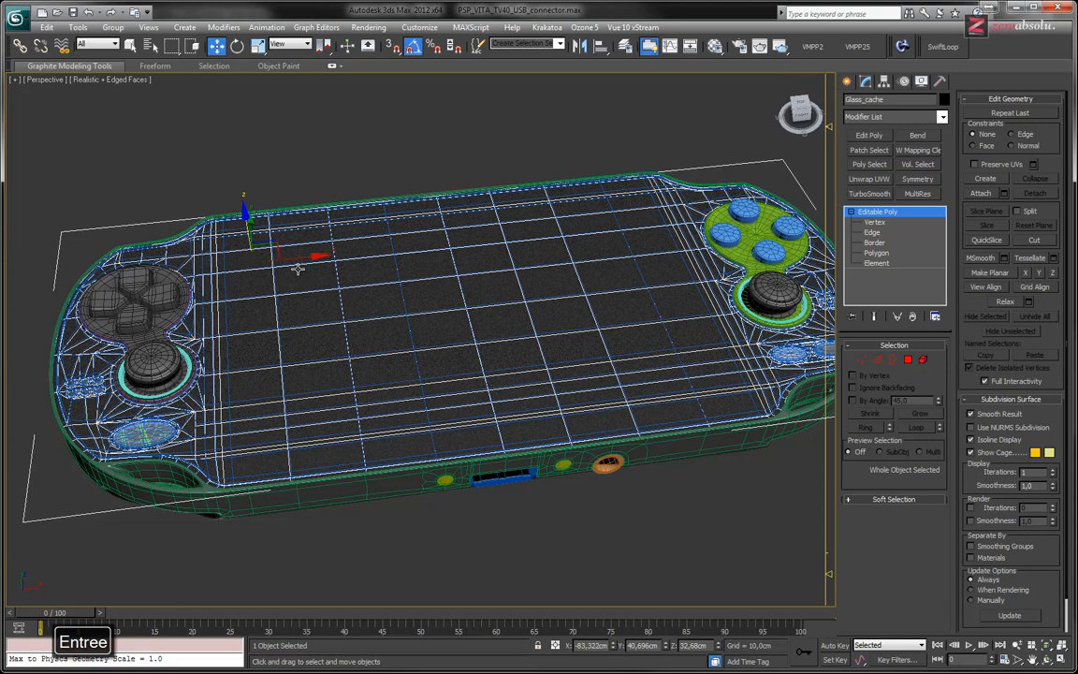
key("alt+q")
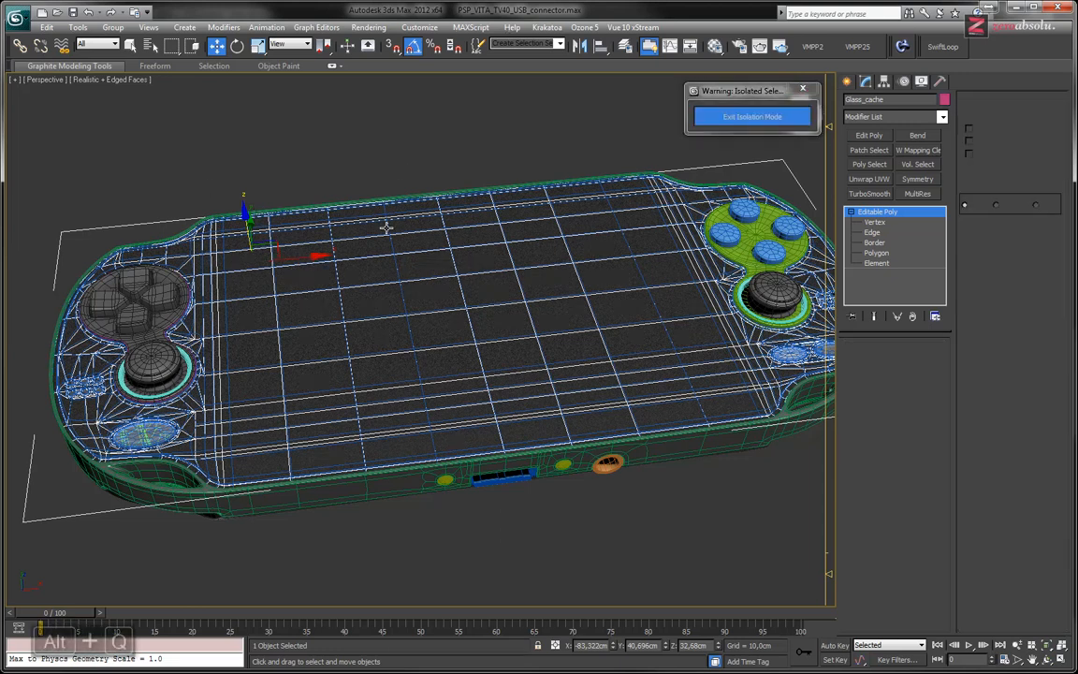
middle_click_drag(422, 278, 372, 354, "alt")
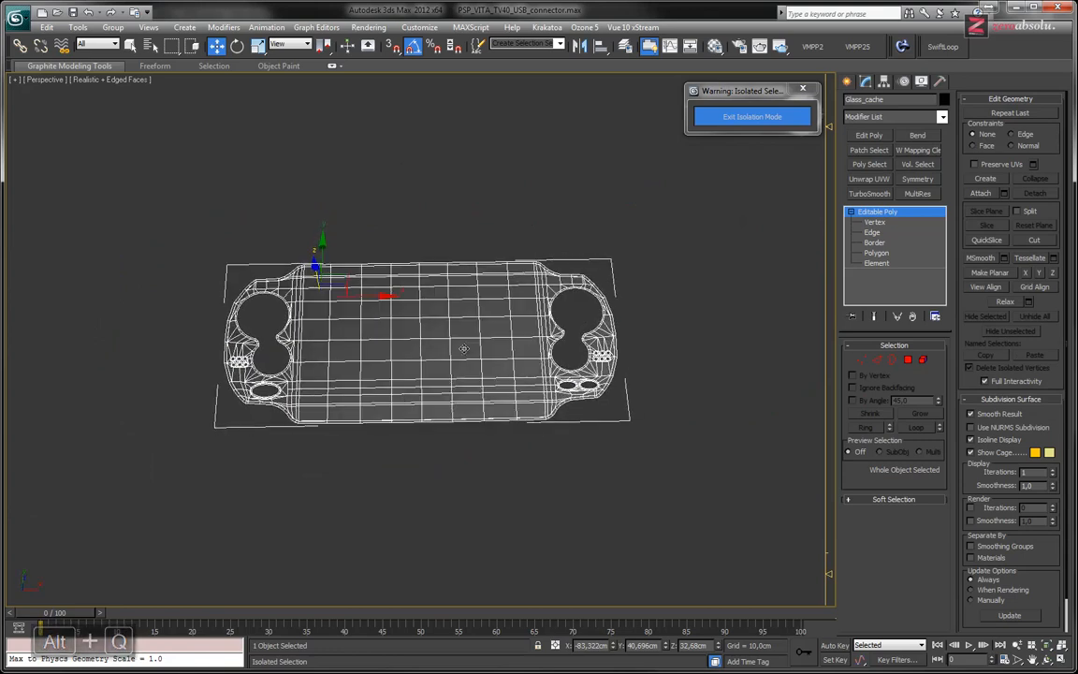
Against the reference image in the top view, select the horizontal row of Glass_cache edges running along the display's upper border.
key("alt+w")
scroll(277, 228, "up", 5)
key("alt+w")
middle_click_drag(317, 262, 523, 261)
scroll(522, 260, "down", 2)
scroll(522, 260, "up", 4)
middle_click_drag(194, 236, 697, 283)
middle_click_drag(506, 211, 330, 298)
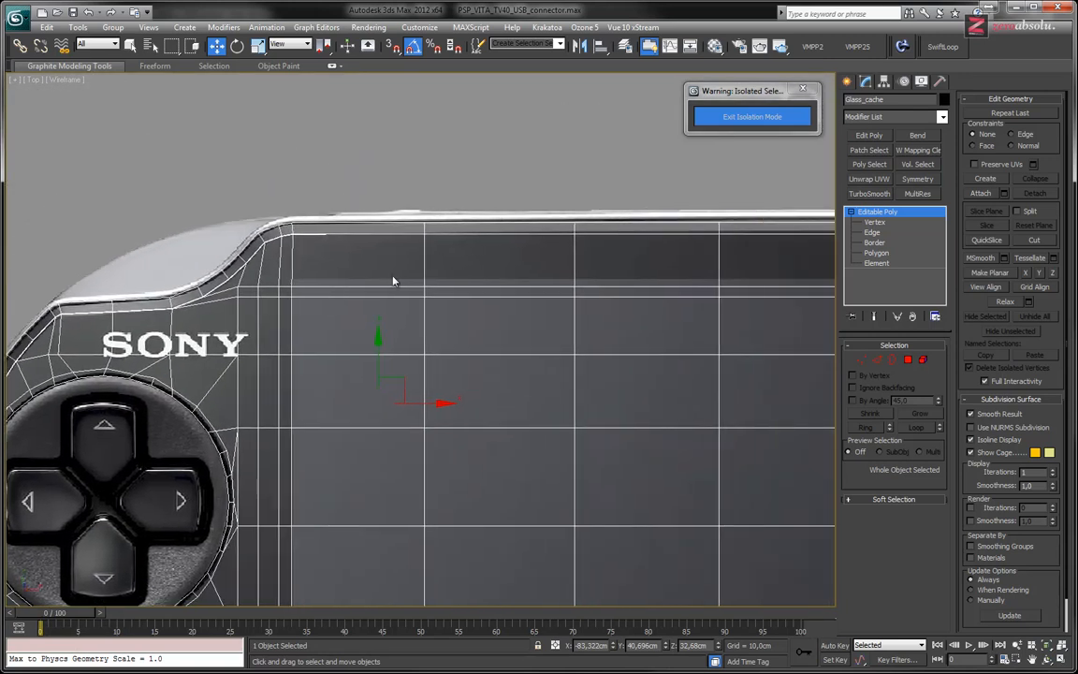
scroll(318, 285, "up", 2)
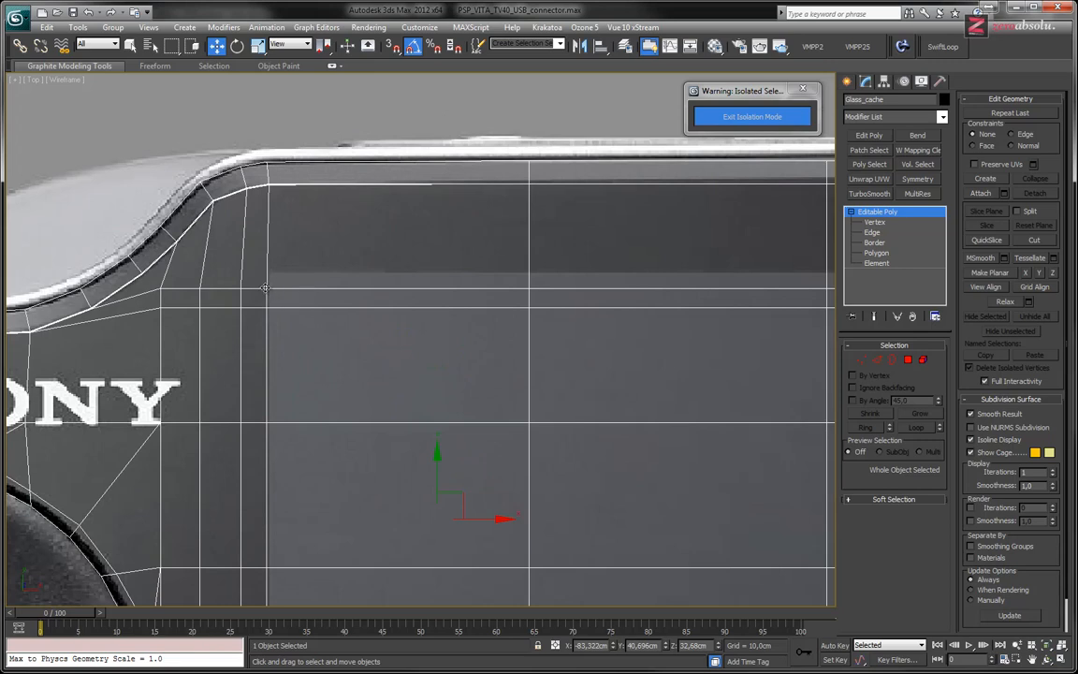
left_click(872, 232)
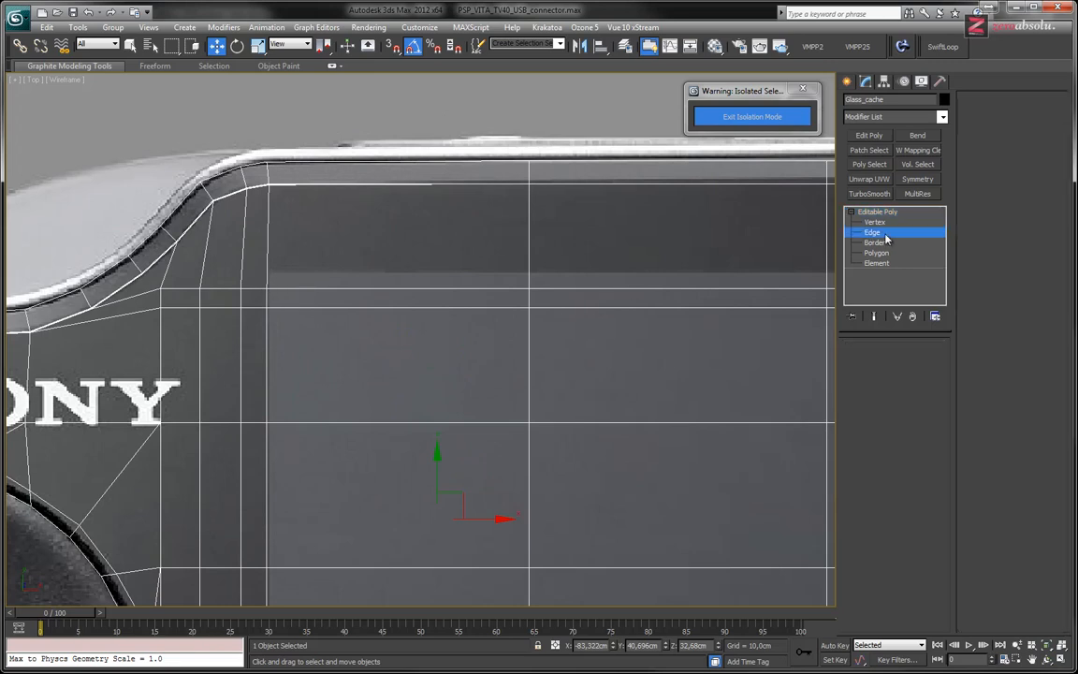
left_click(364, 288)
left_click(591, 289, "ctrl")
scroll(349, 291, "down", 4)
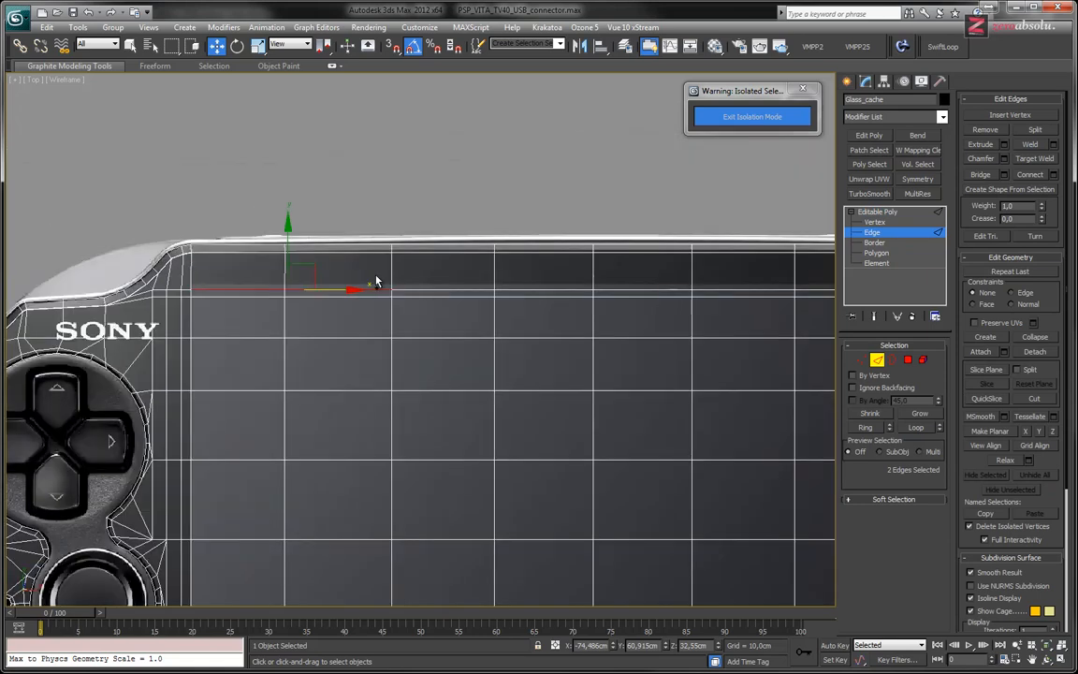
left_click_drag(790, 300, 806, 294, "ctrl")
middle_click_drag(800, 312, 414, 335)
left_click(542, 314, "ctrl")
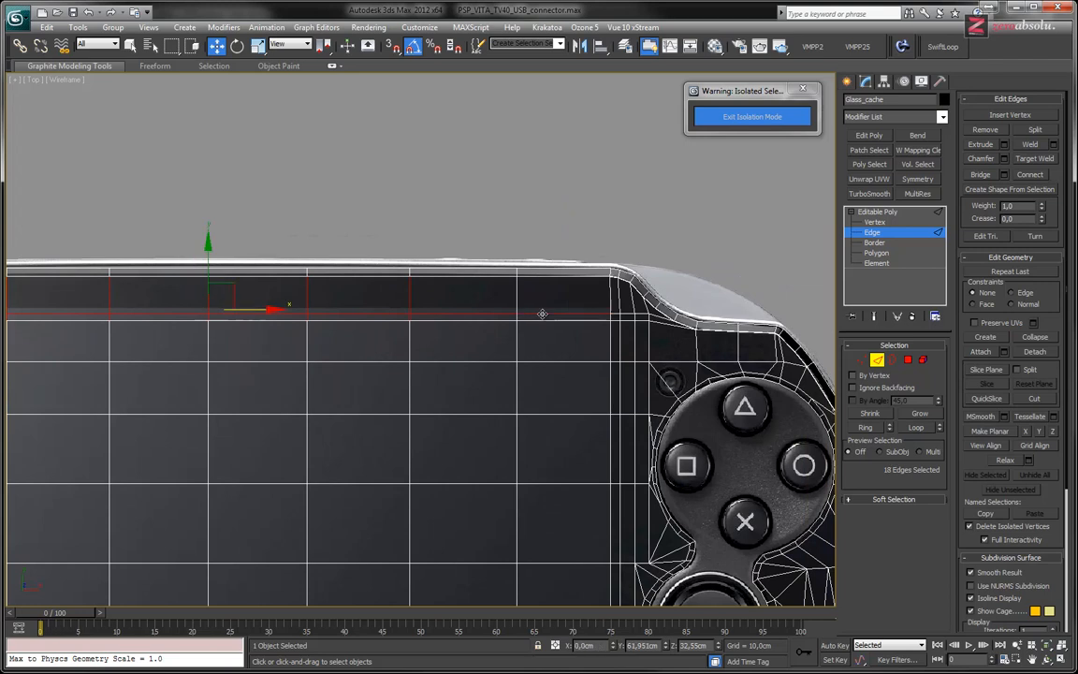
Try to move the edges selected at the display's upper border along the Y axis.
middle_click_drag(273, 313, 487, 110)
middle_click_drag(426, 241, 464, 469)
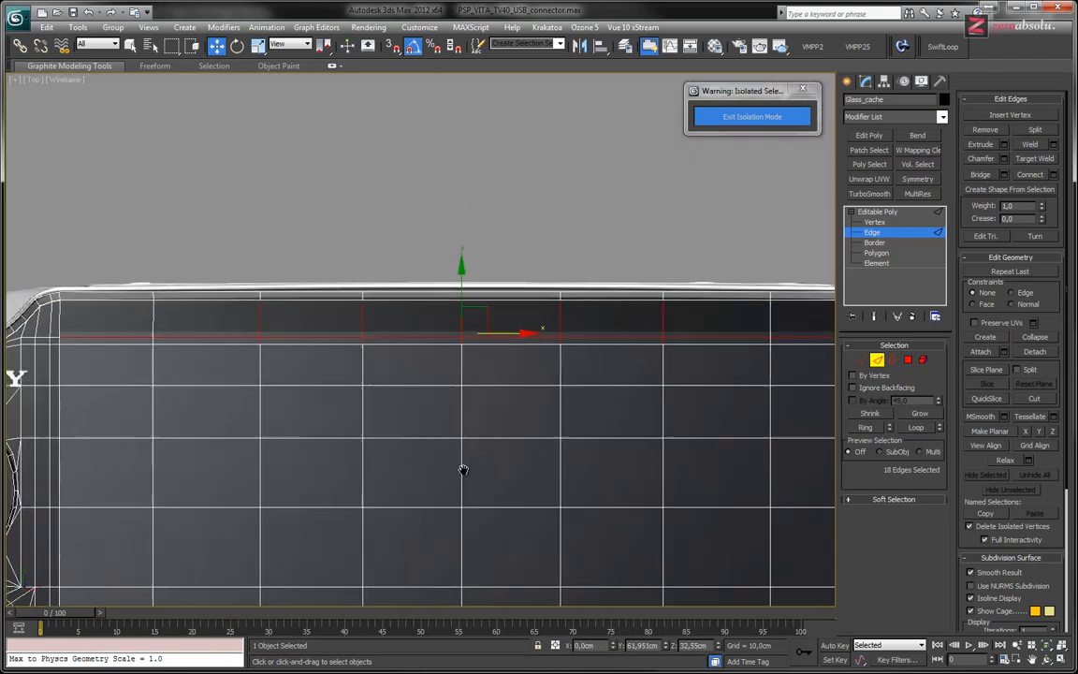
left_click_drag(460, 296, 461, 304)
key("ctrl+z")
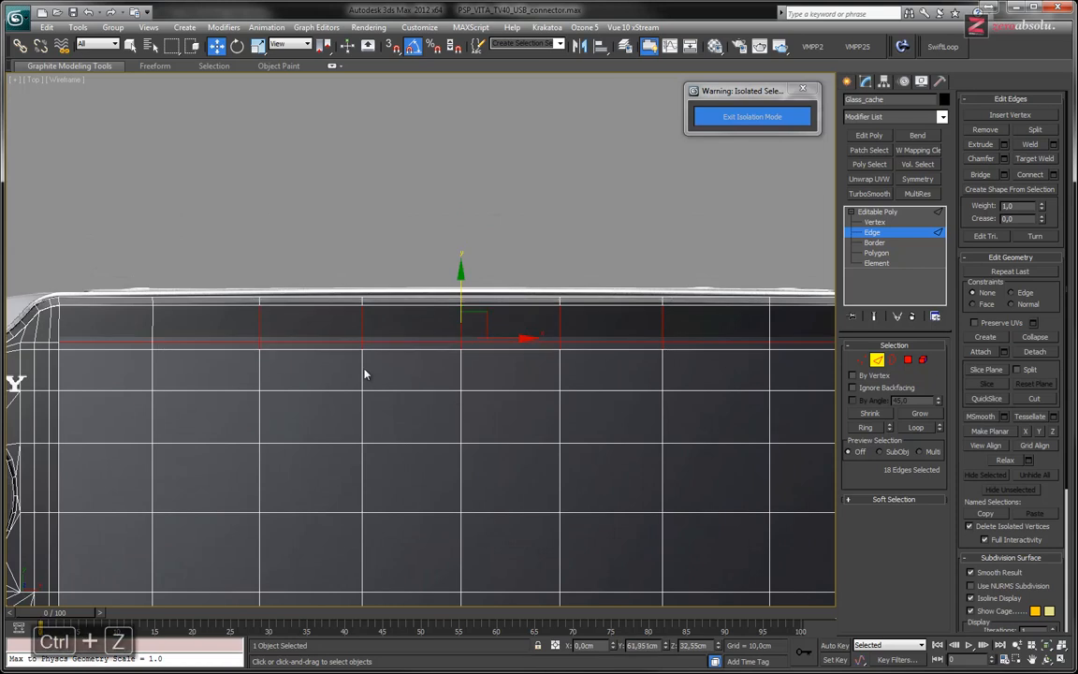
Remove the stray vertical edges from the selection, keeping only the horizontal row along the display's upper border.
left_click_drag(222, 403, 753, 354)
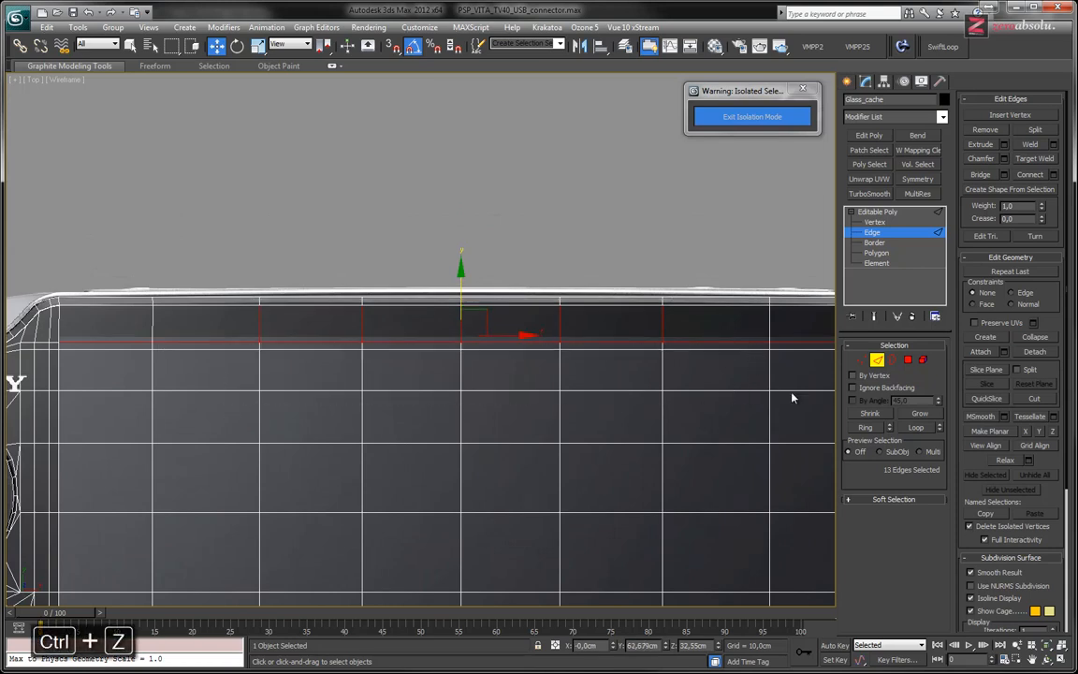
middle_click_drag(792, 395, 535, 383)
middle_click_drag(350, 346, 635, 370)
left_click_drag(193, 229, 779, 335, "alt")
Move the upper edge row along Y to about 62.44 cm, aligning it with the display's upper border in the reference image.
middle_click_drag(611, 374, 506, 327)
scroll(438, 320, "up", 4)
left_click_drag(380, 297, 379, 286)
middle_click_drag(435, 380, 553, 325)
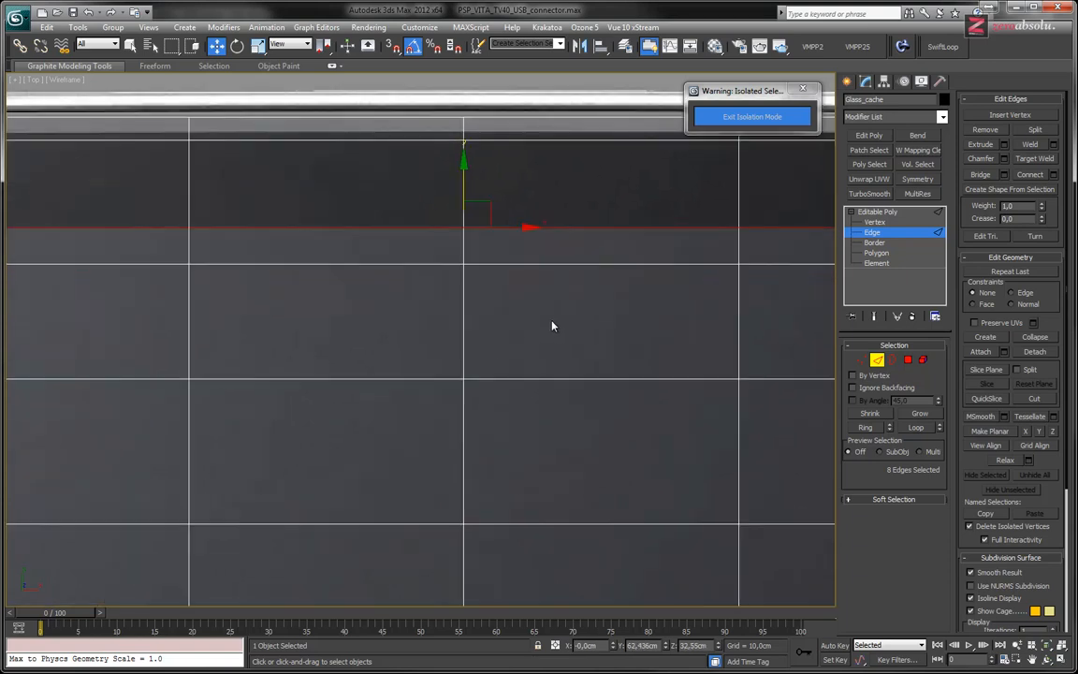
Select the eight horizontal edges of Glass_cache that run along the display's lower border above the PSVITA logo.
scroll(553, 294, "down", 5)
middle_click_drag(272, 405, 293, 334)
scroll(297, 272, "up", 4)
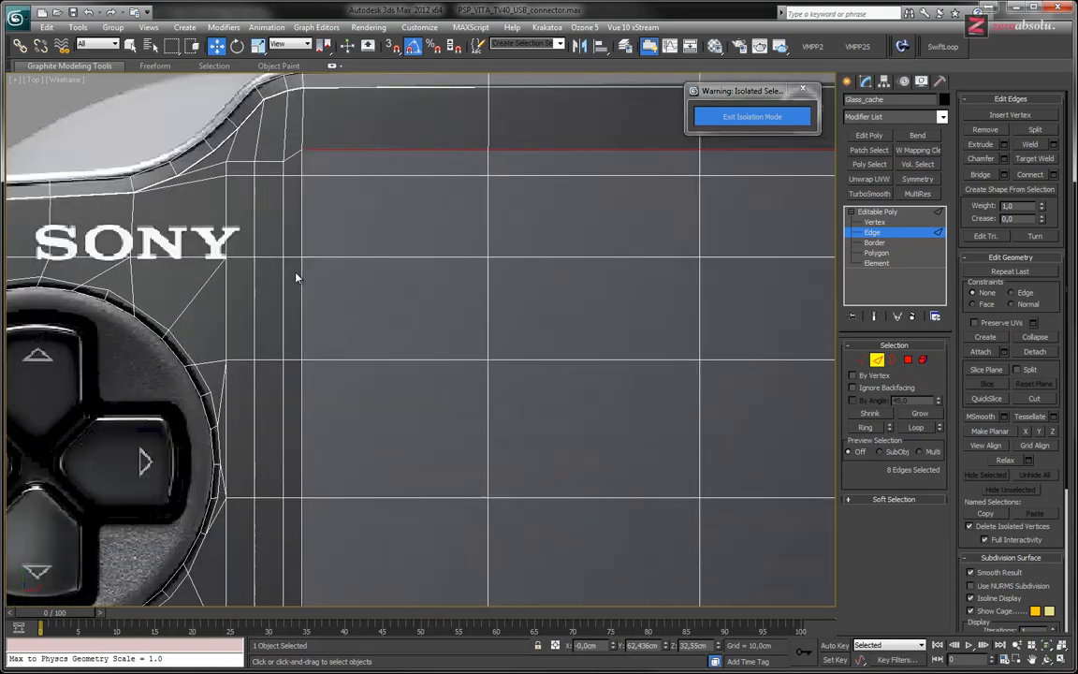
middle_click_drag(506, 494, 429, 198)
middle_click_drag(475, 351, 464, 176)
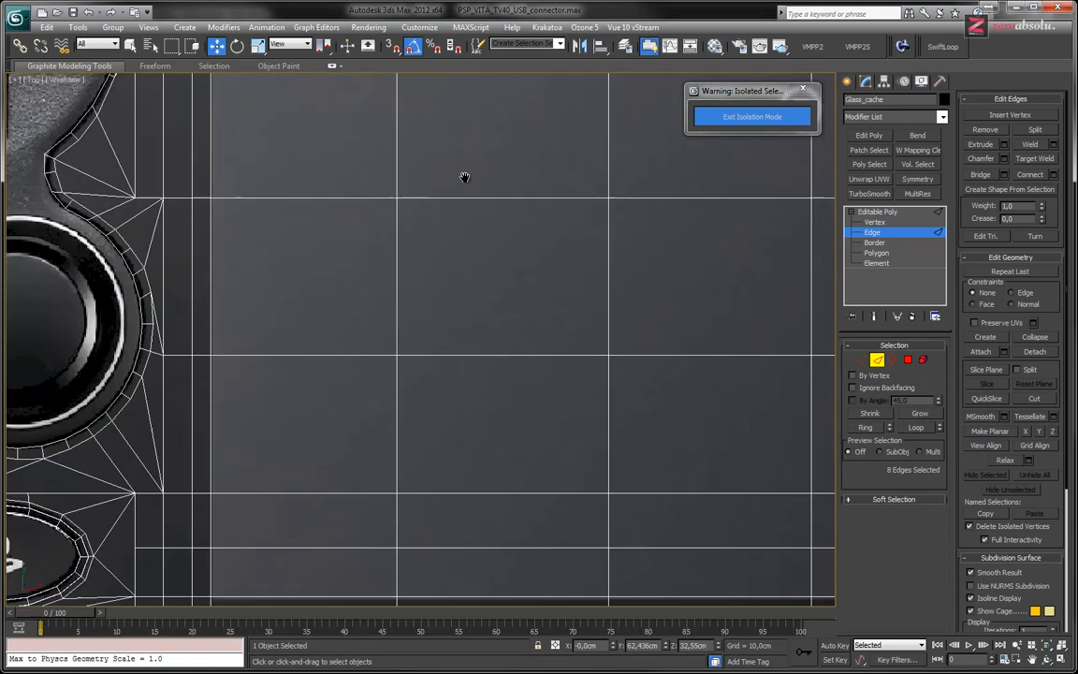
middle_click_drag(505, 365, 446, 190)
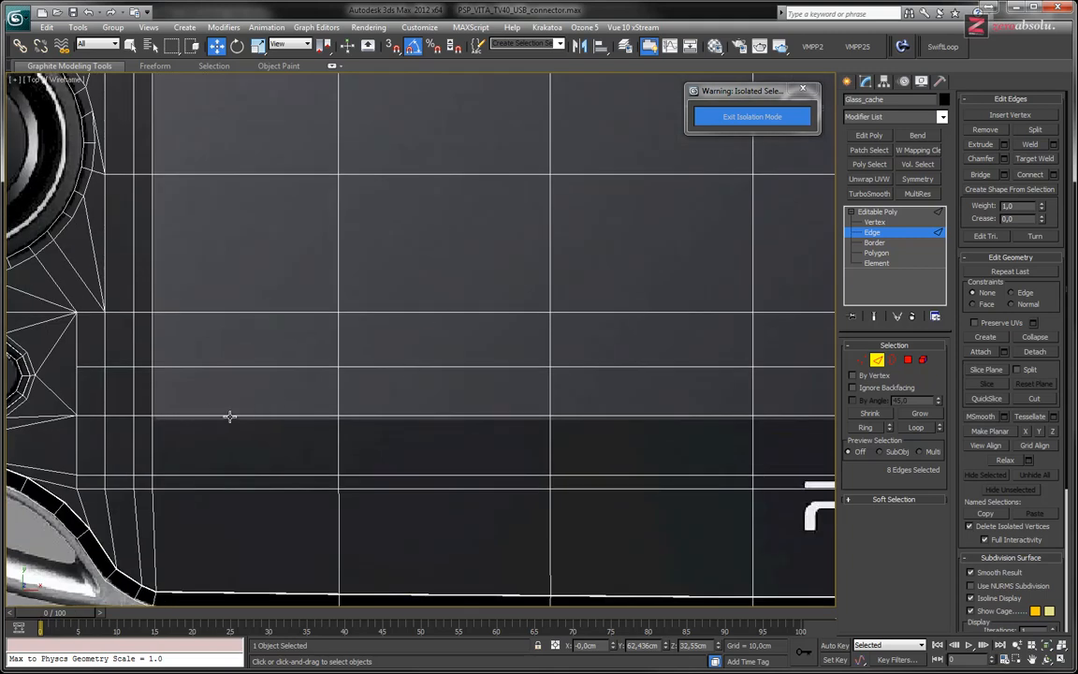
left_click(281, 416)
left_click(440, 417, "ctrl")
left_click(628, 418, "ctrl")
middle_click_drag(727, 400, 262, 429)
left_click(385, 433, "ctrl")
left_click(554, 435, "ctrl")
left_click_drag(661, 427, 680, 442, "ctrl")
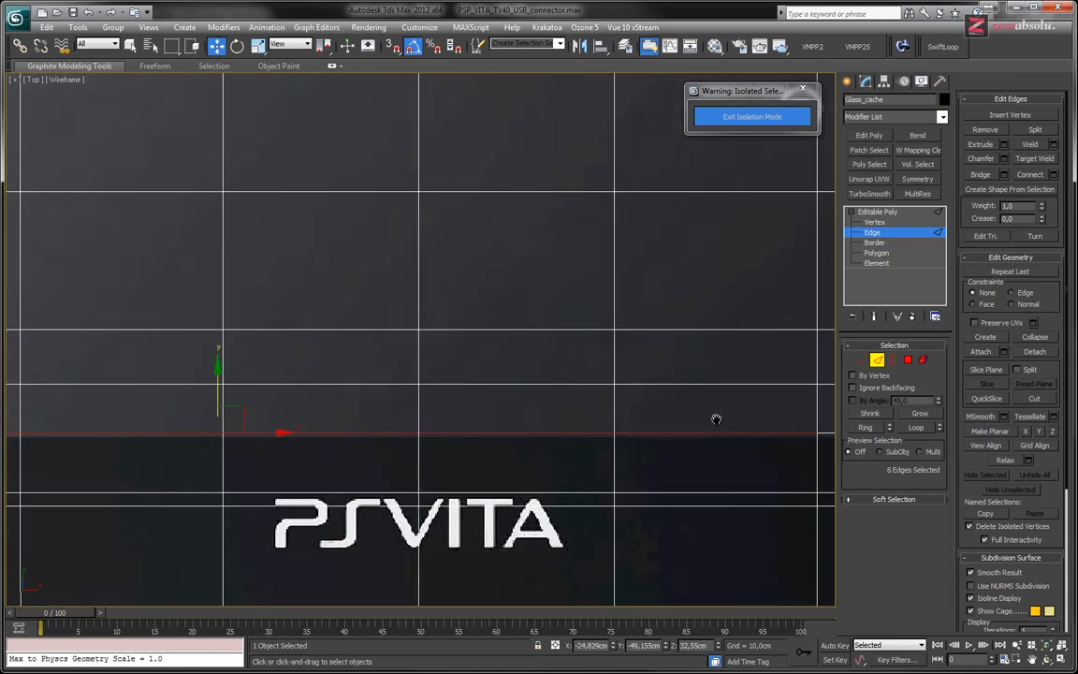
middle_click_drag(744, 425, 316, 414)
left_click(472, 425, "ctrl")
left_click(681, 421, "ctrl")
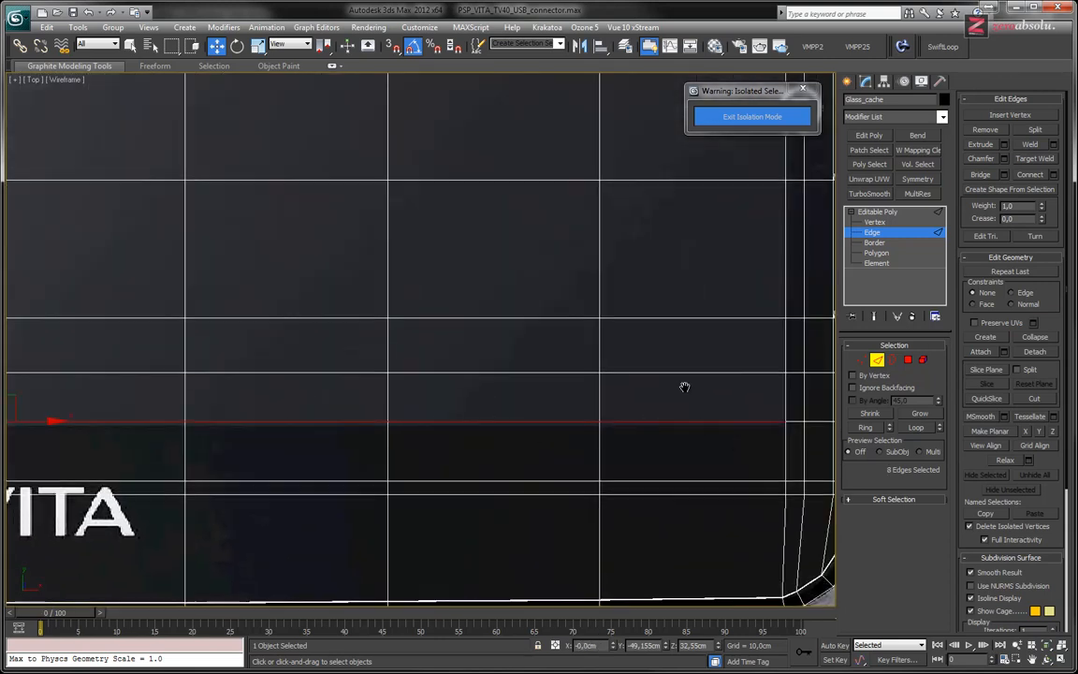
Move the lower edge row along Y to about -49.67 cm, aligning it with the display's lower border in the reference image.
middle_click_drag(683, 384, 709, 356)
middle_click_drag(17, 450, 305, 423)
scroll(322, 375, "up", 2)
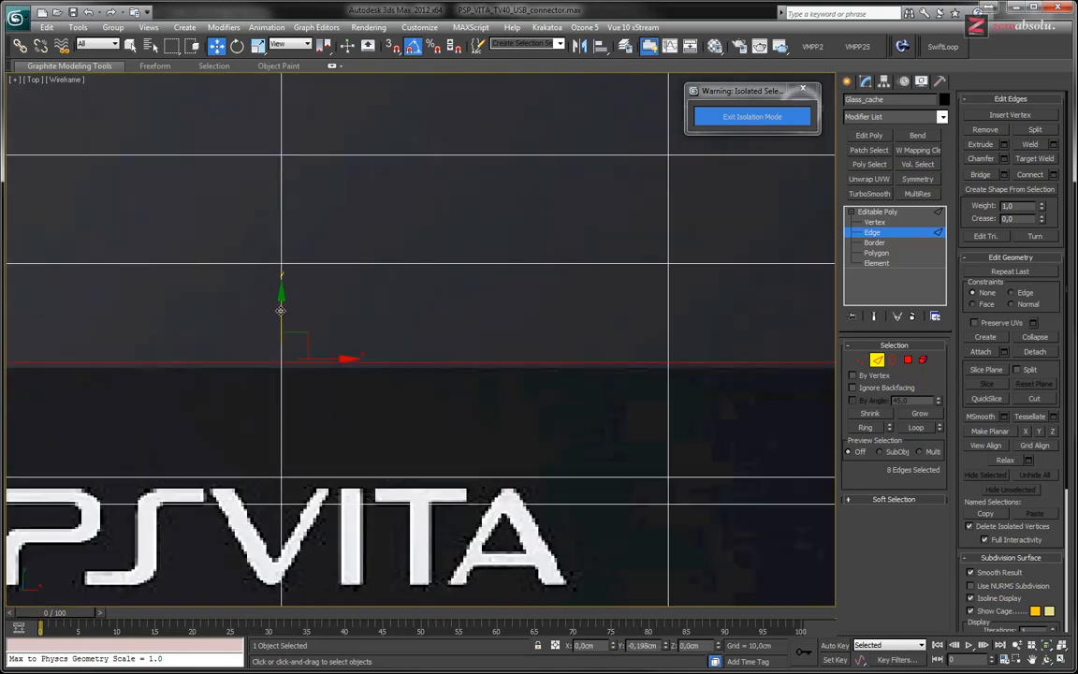
scroll(480, 317, "down", 4)
scroll(429, 279, "down", 2)
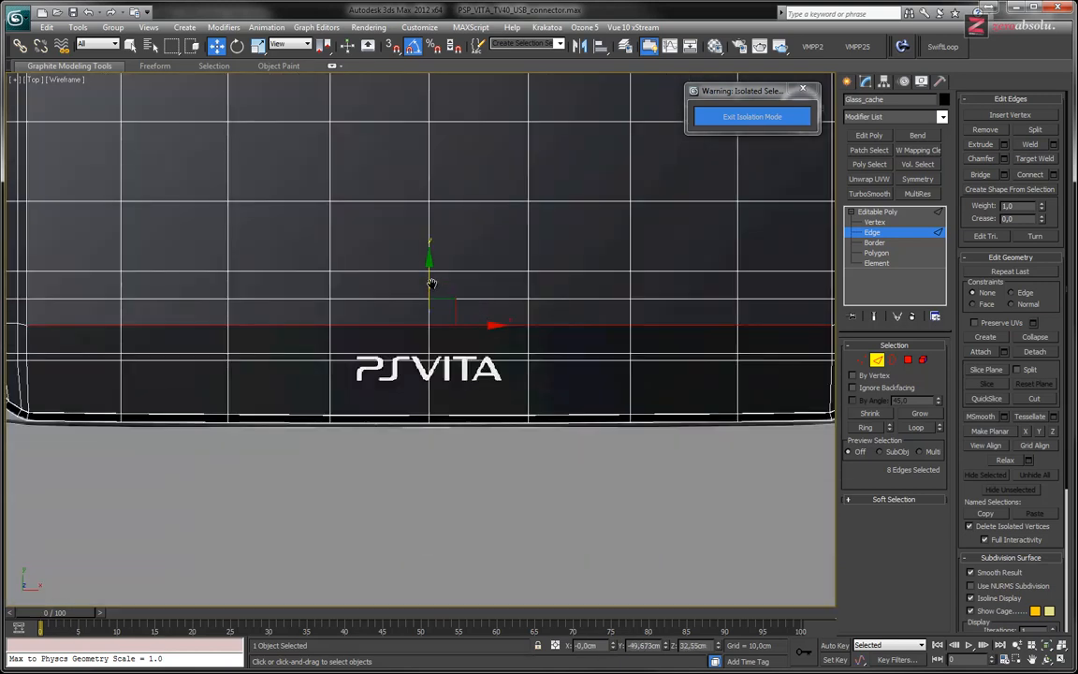
scroll(392, 380, "down", 3)
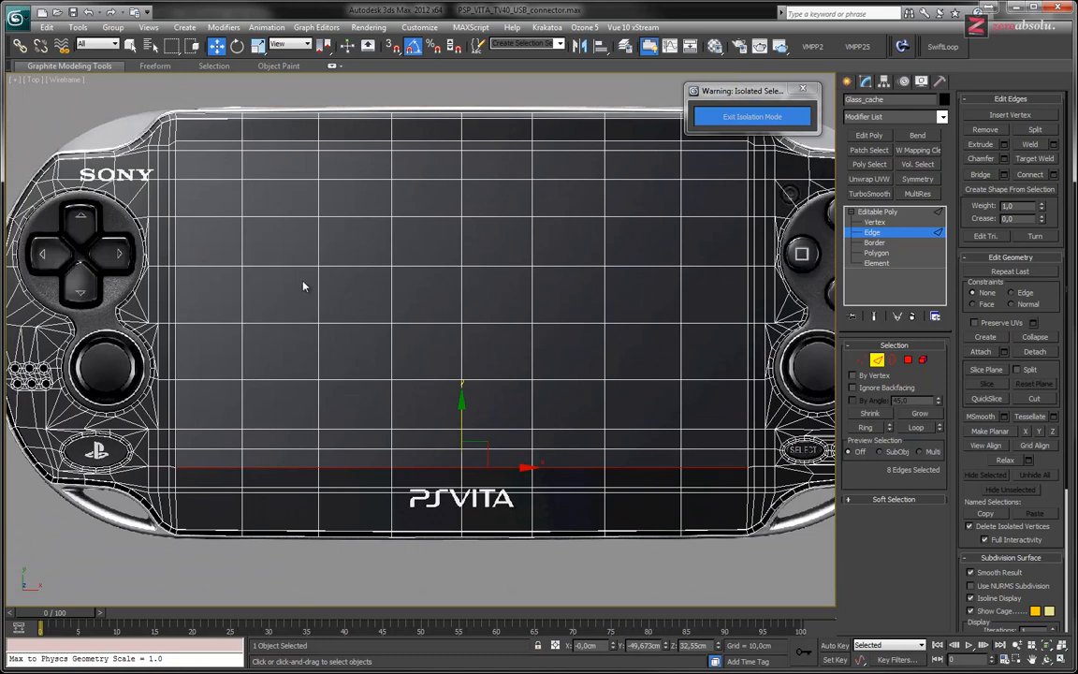
Select all Glass_cache polygons inside the display rectangle and flip their normals.
left_click(180, 137)
left_click(943, 253)
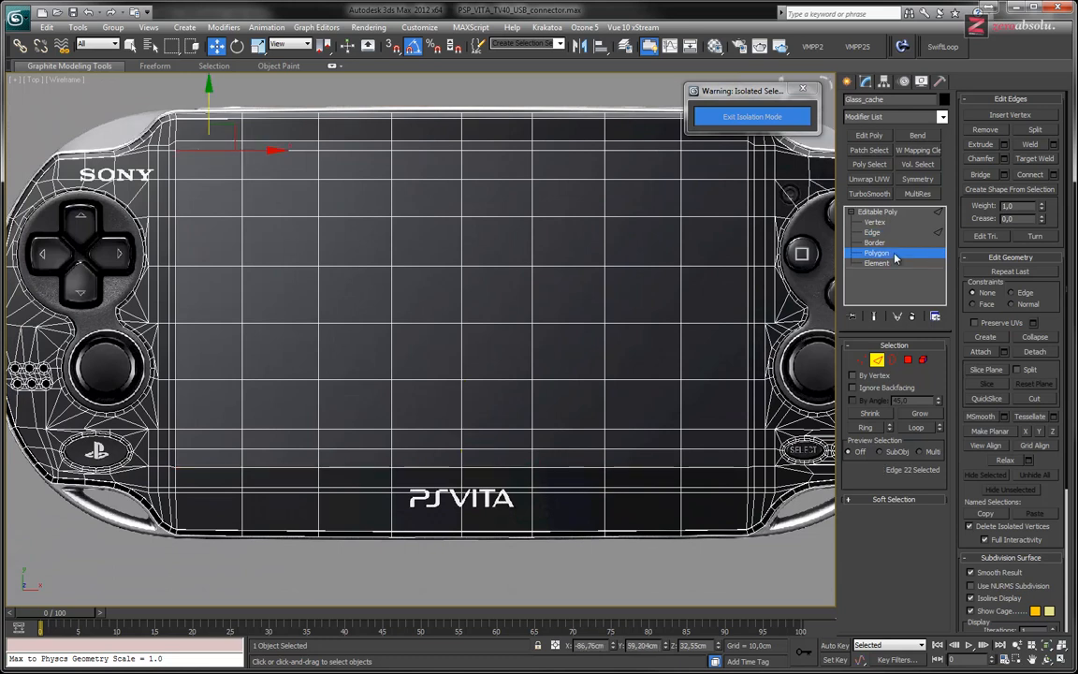
left_click(210, 148)
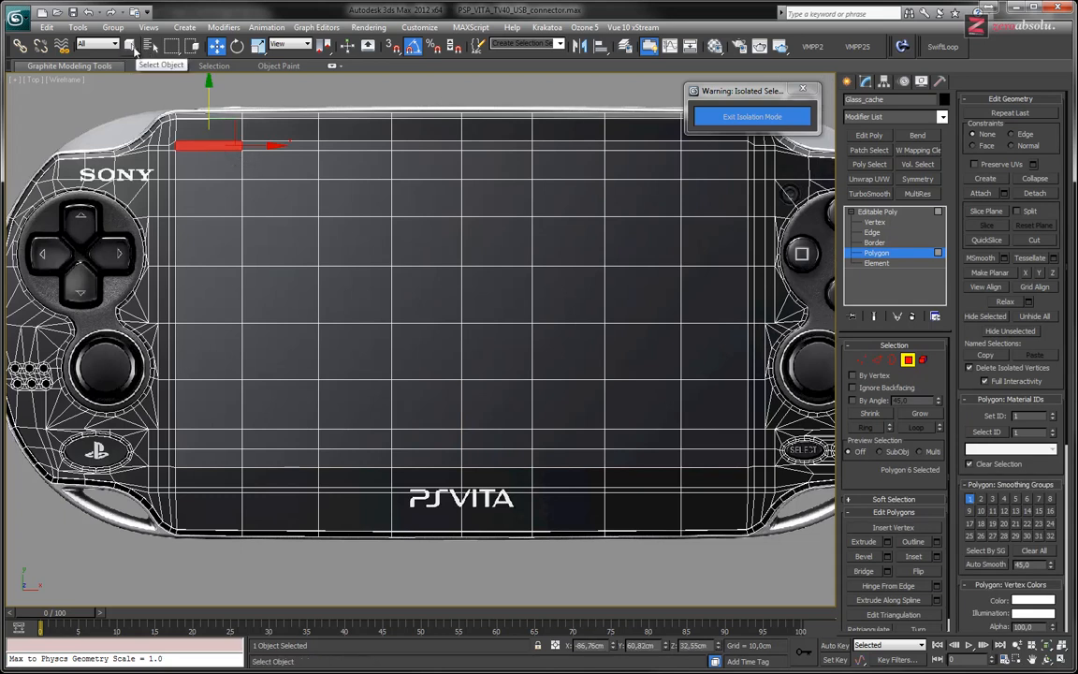
key("q")
left_click_drag(693, 455, 722, 464)
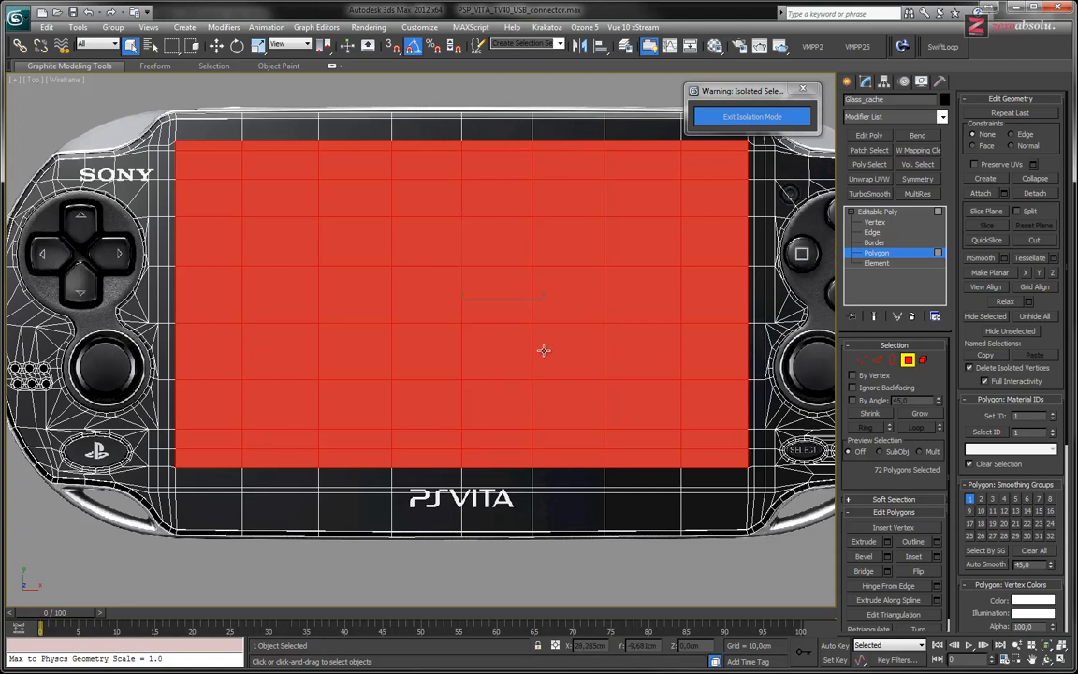
left_click(918, 572)
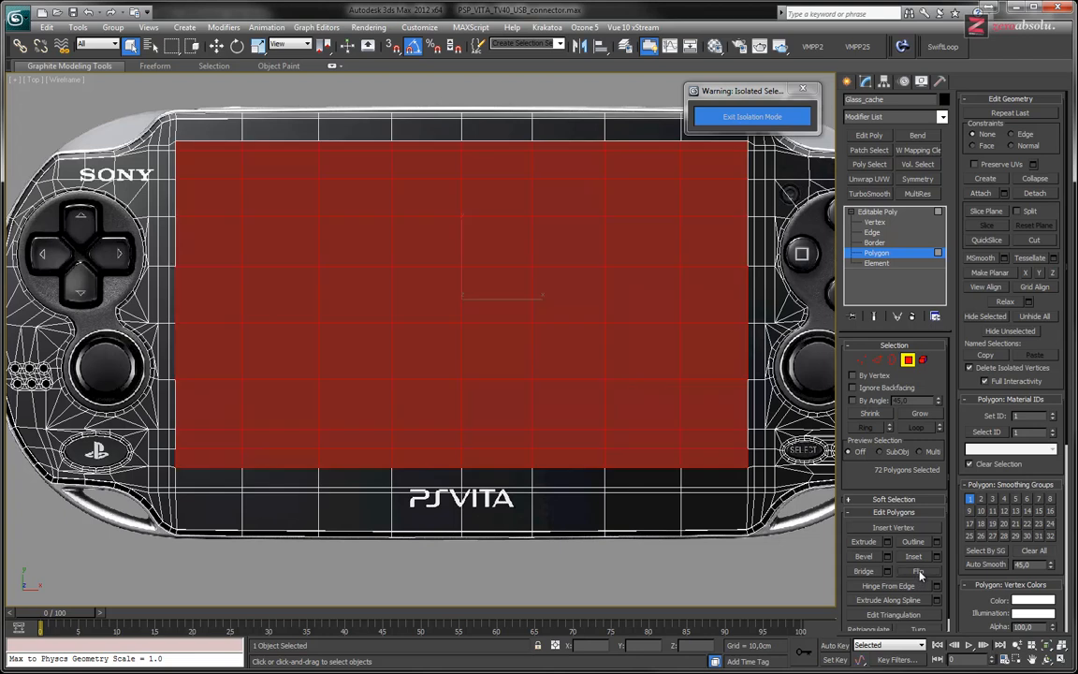
Turn on Backface Cull for Glass_cache and inspect the display polygons' orientation from several angles in shaded view.
left_click(922, 82)
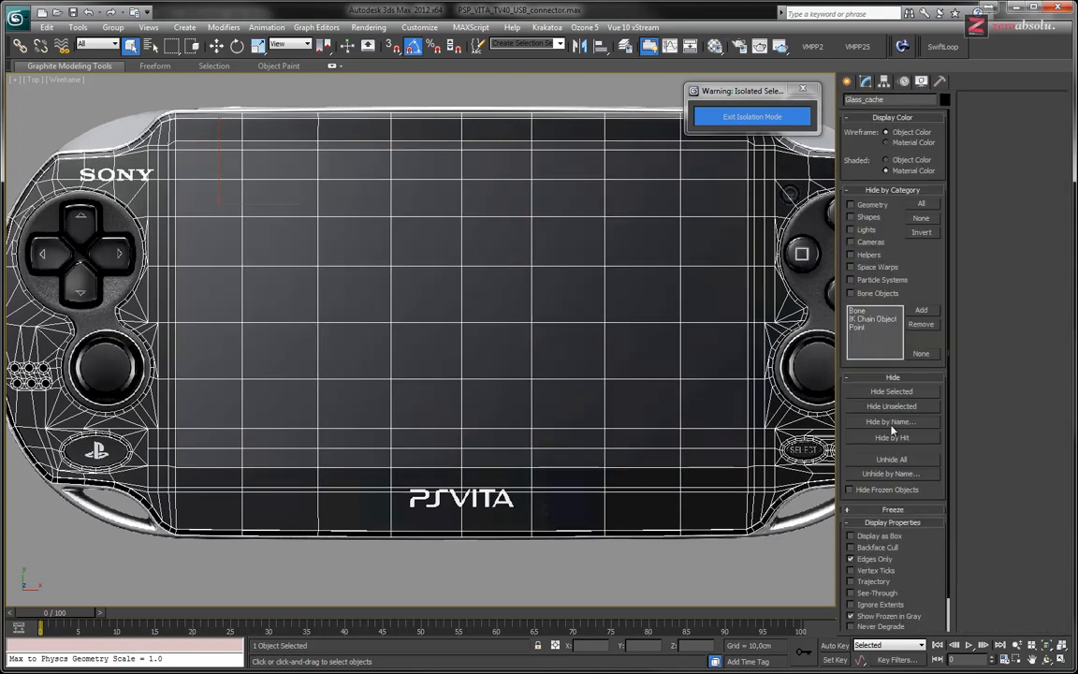
left_click(884, 550)
key("F3")
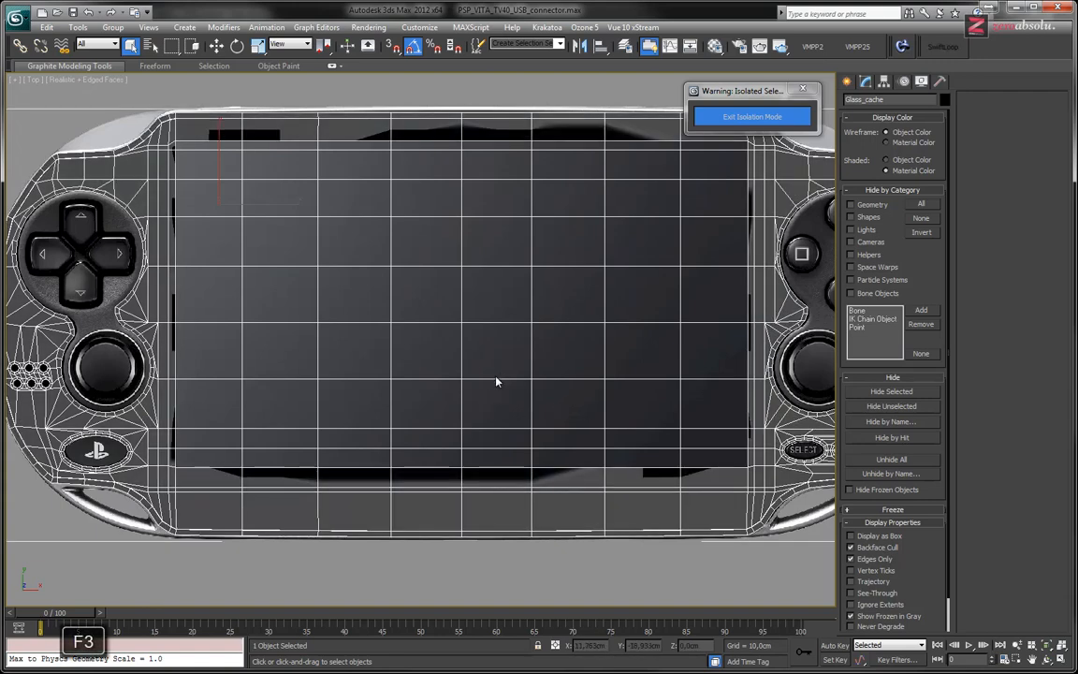
middle_click_drag(532, 414, 456, 499, "alt")
scroll(458, 371, "up", 4)
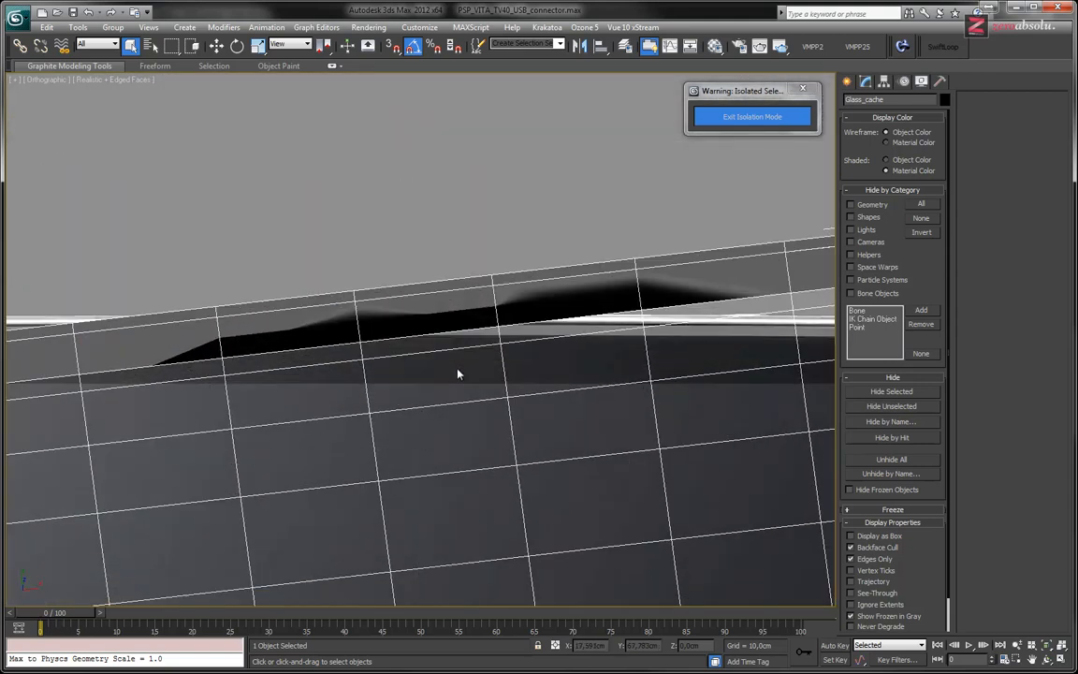
middle_click_drag(458, 371, 487, 361)
scroll(431, 374, "down", 5)
scroll(433, 356, "up", 3)
middle_click_drag(434, 300, 498, 300)
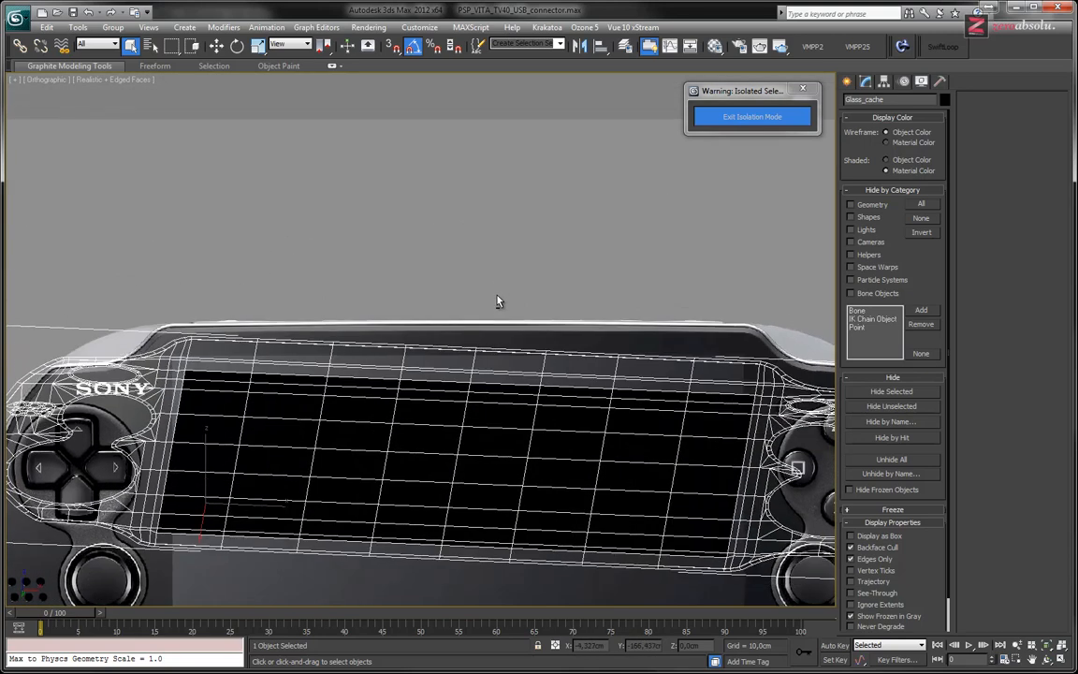
Flip the normals of the selected display polygons on Glass_cache again and check their orientation from the front and at an angle.
left_click(866, 82)
left_click(877, 253)
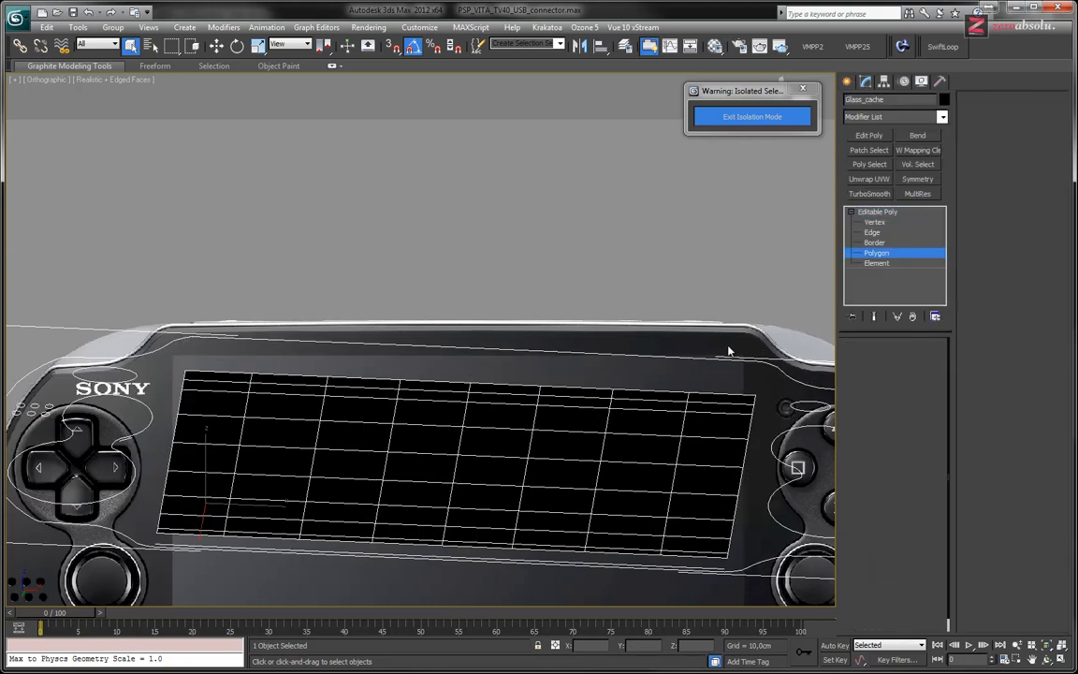
middle_click_drag(703, 417, 703, 380, "alt")
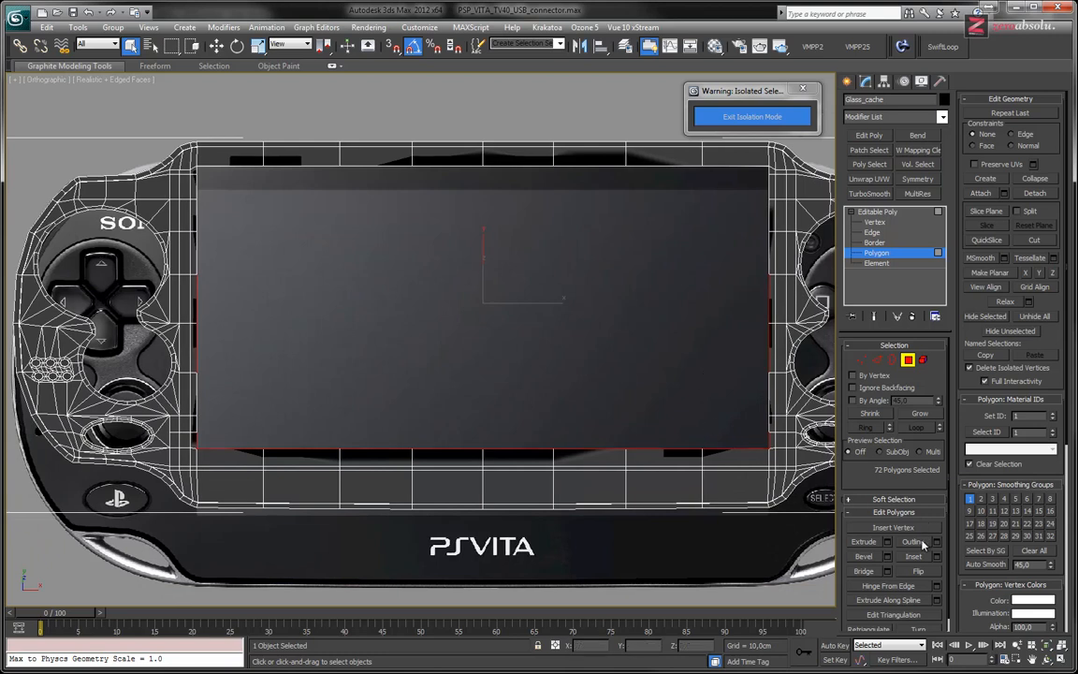
left_click(921, 570)
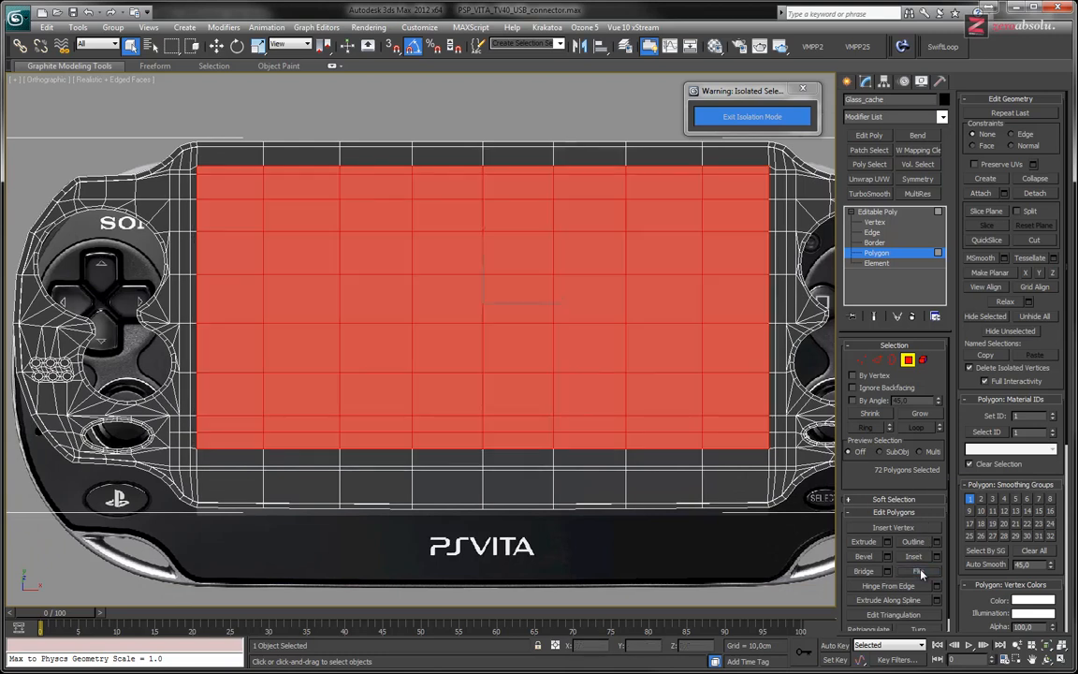
middle_click_drag(657, 405, 638, 445)
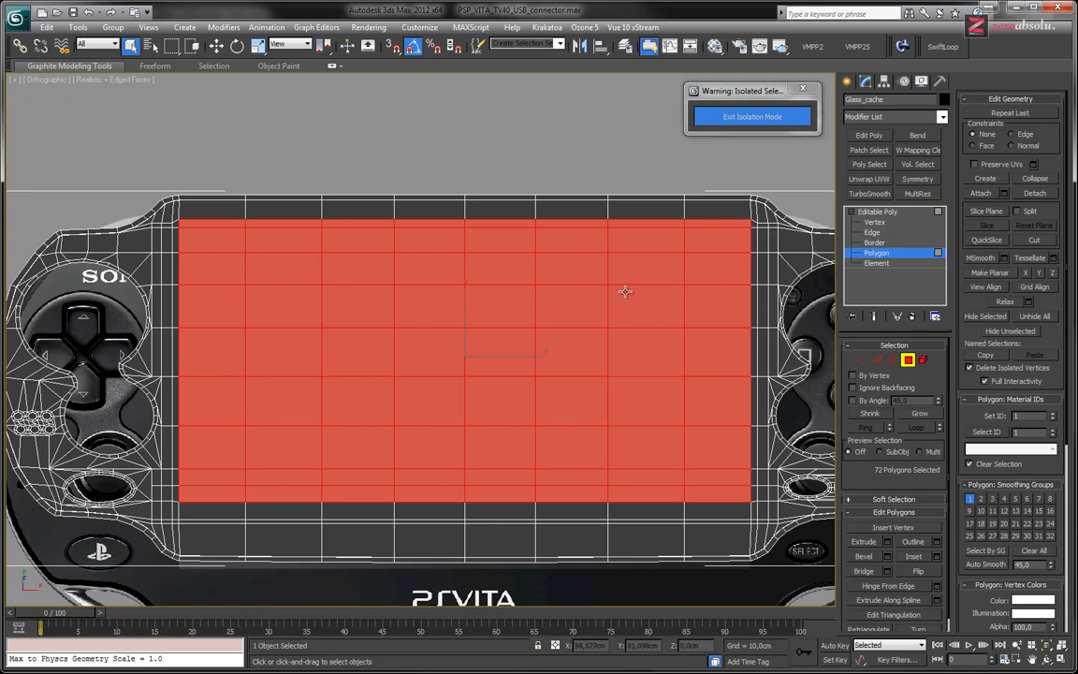
middle_click_drag(544, 318, 515, 329, "alt")
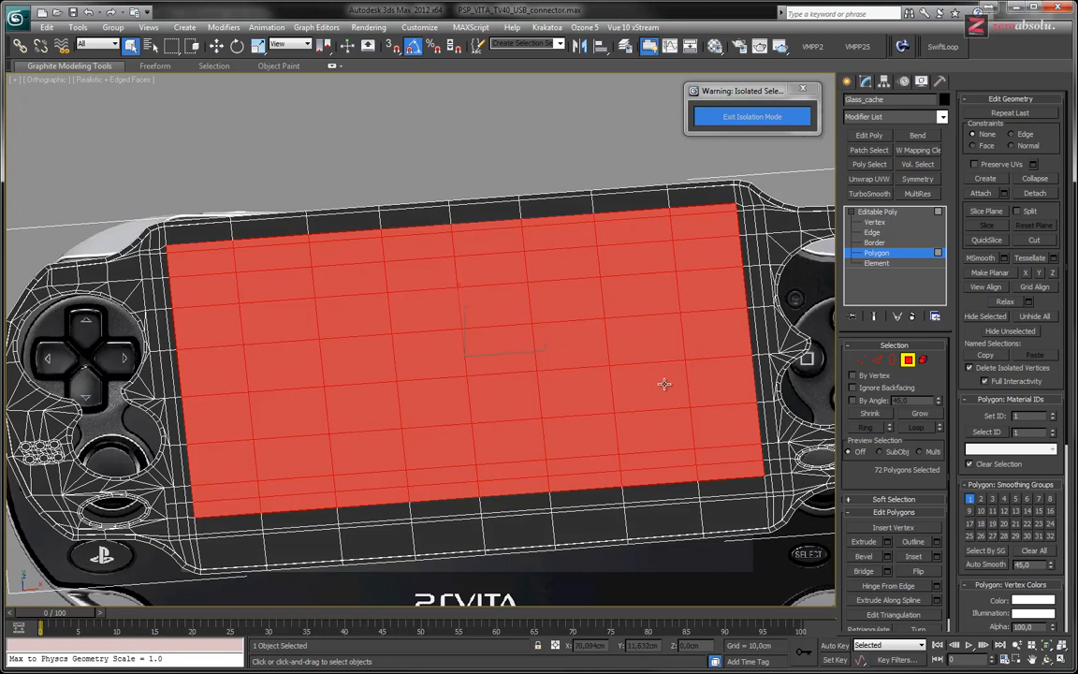
middle_click_drag(464, 328, 527, 344, "alt")
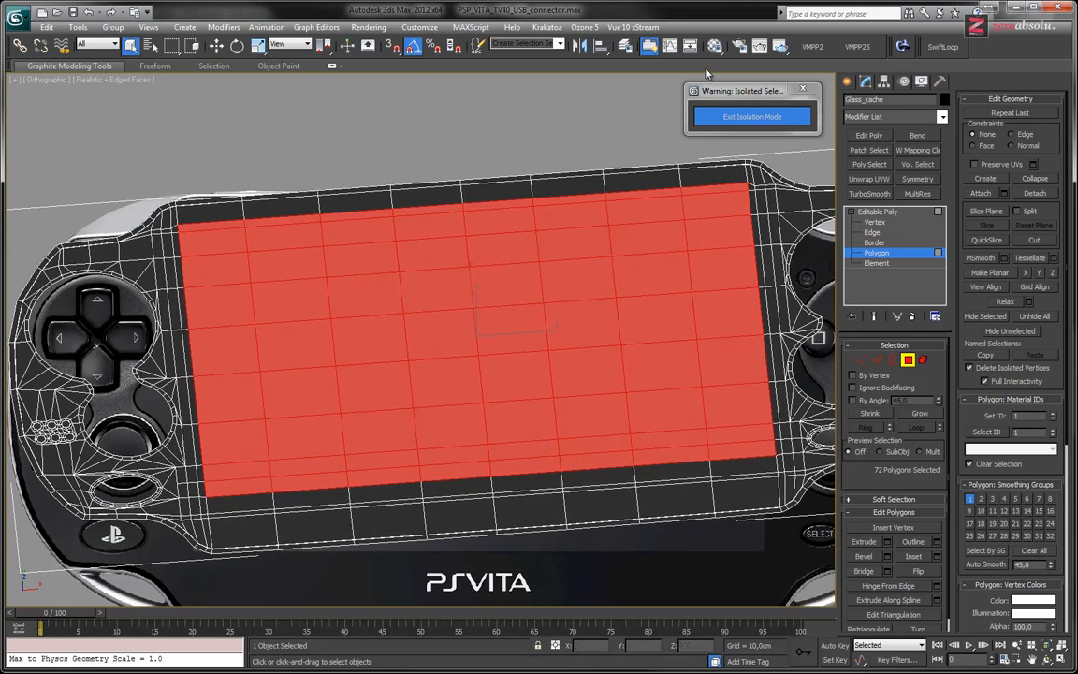
Open the Material Editor and select the unused material 19 - Default.
key("m")
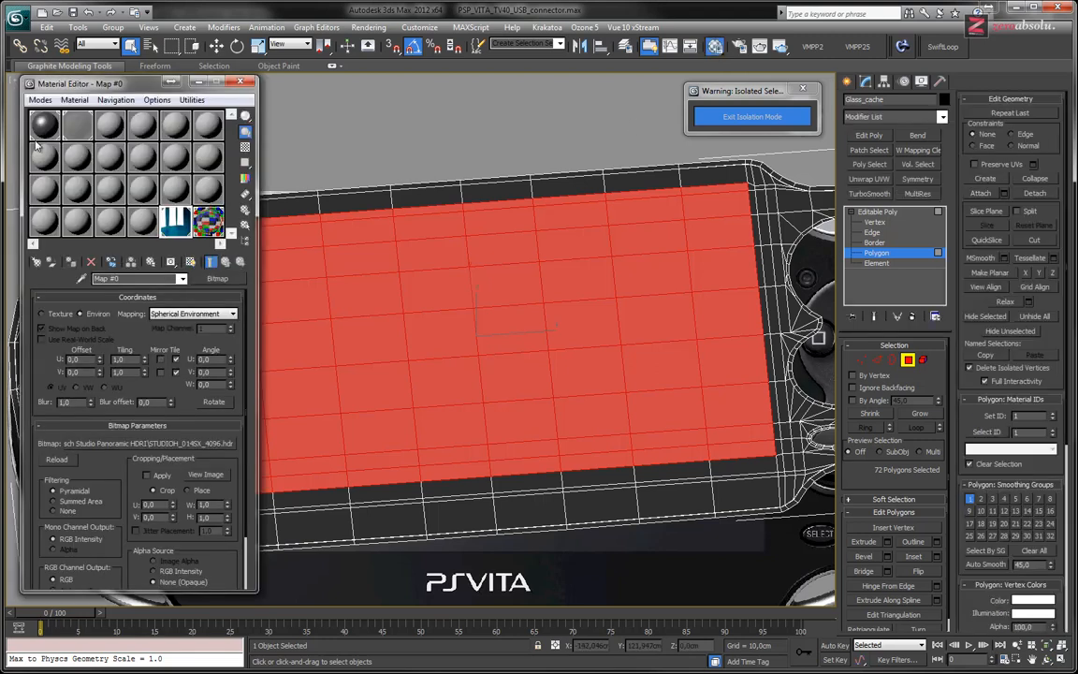
left_click(174, 218)
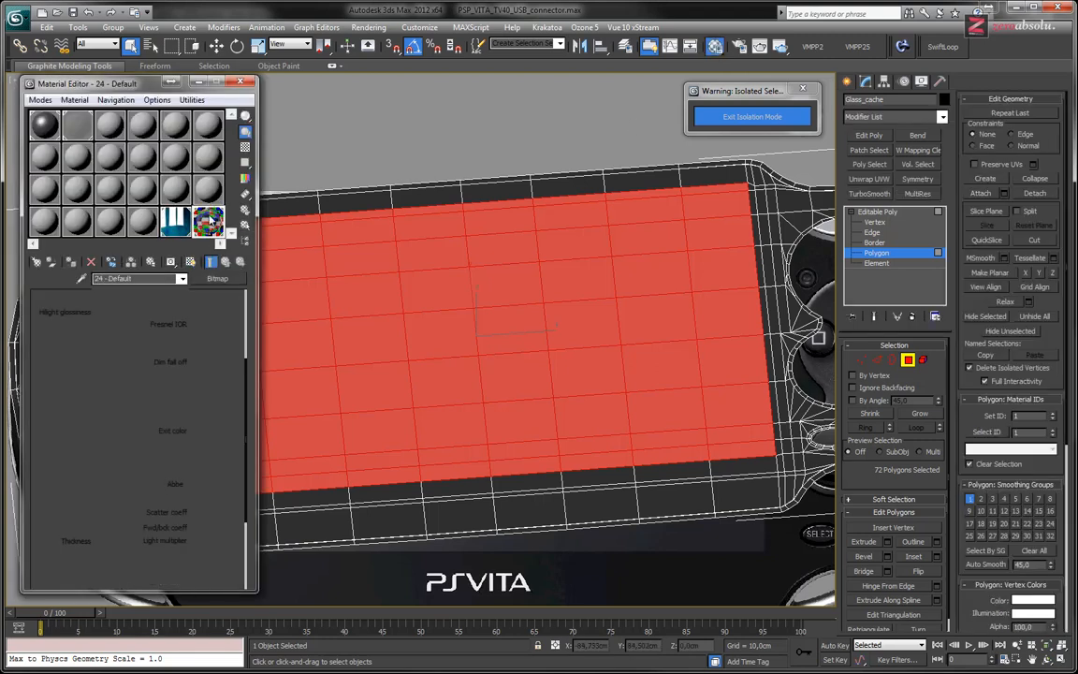
left_click(43, 222)
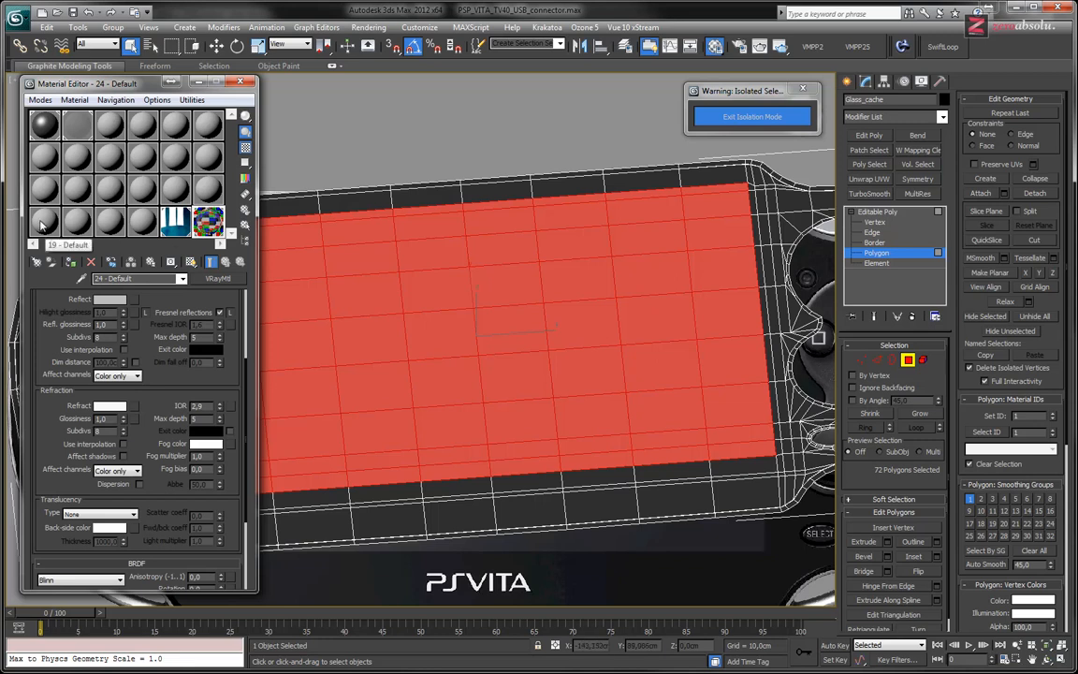
Change the 19 - Default material's type to VRayMtl.
left_click(217, 278)
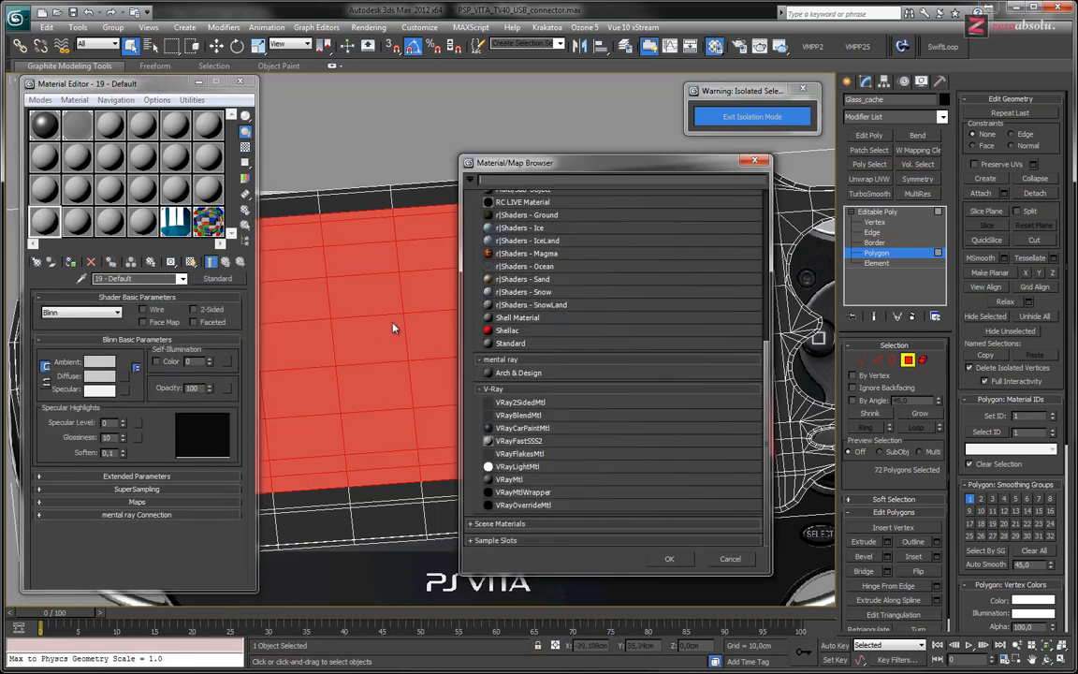
left_click(577, 433)
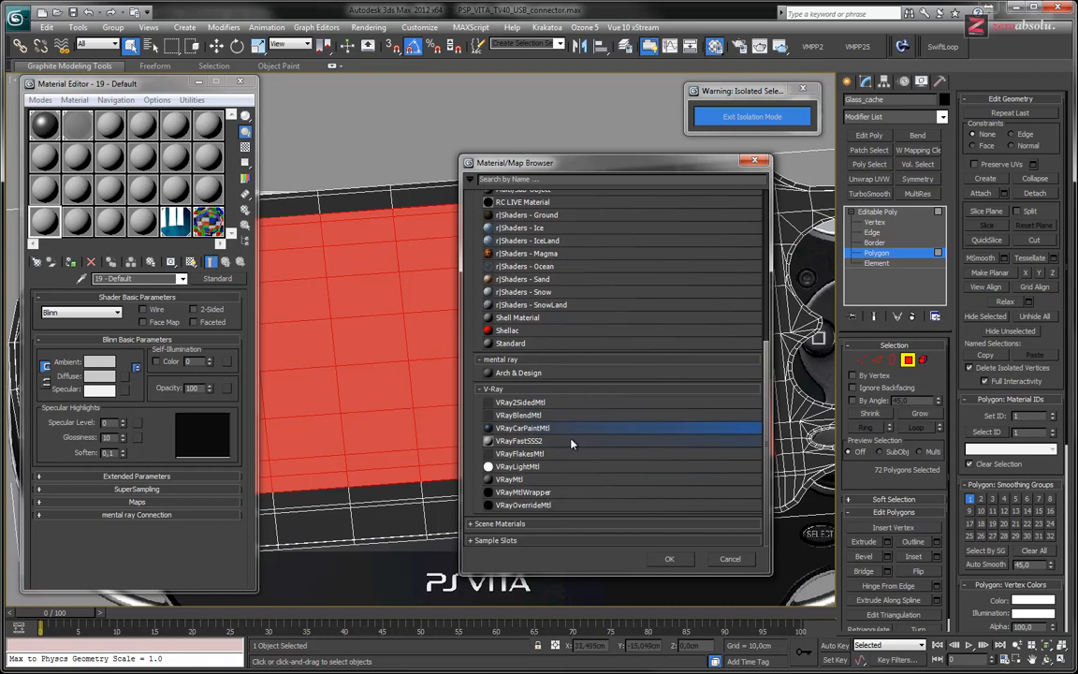
left_click(590, 479)
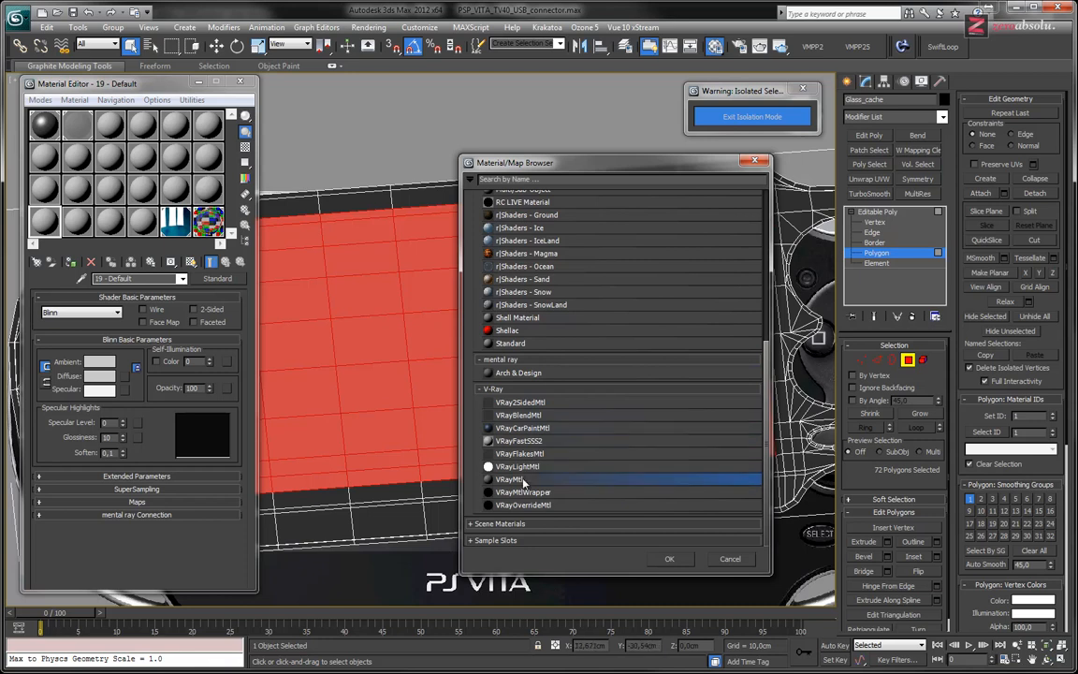
left_click(683, 559)
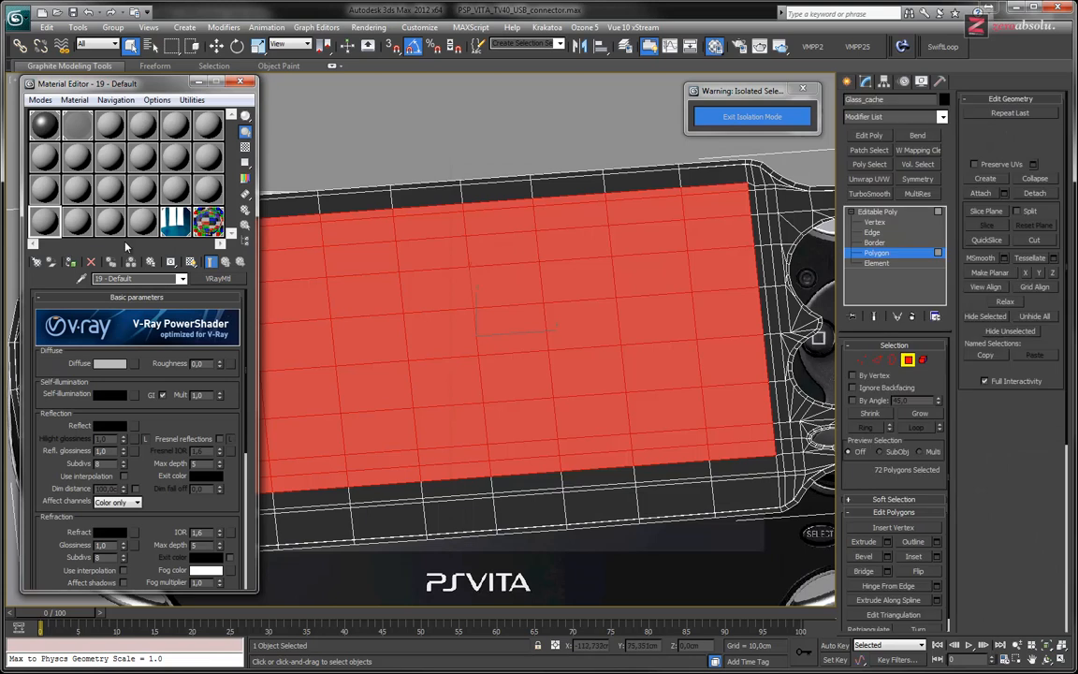
Change the 19 - Default material's type to Multi/Sub-Object, discarding the old material.
left_click(217, 279)
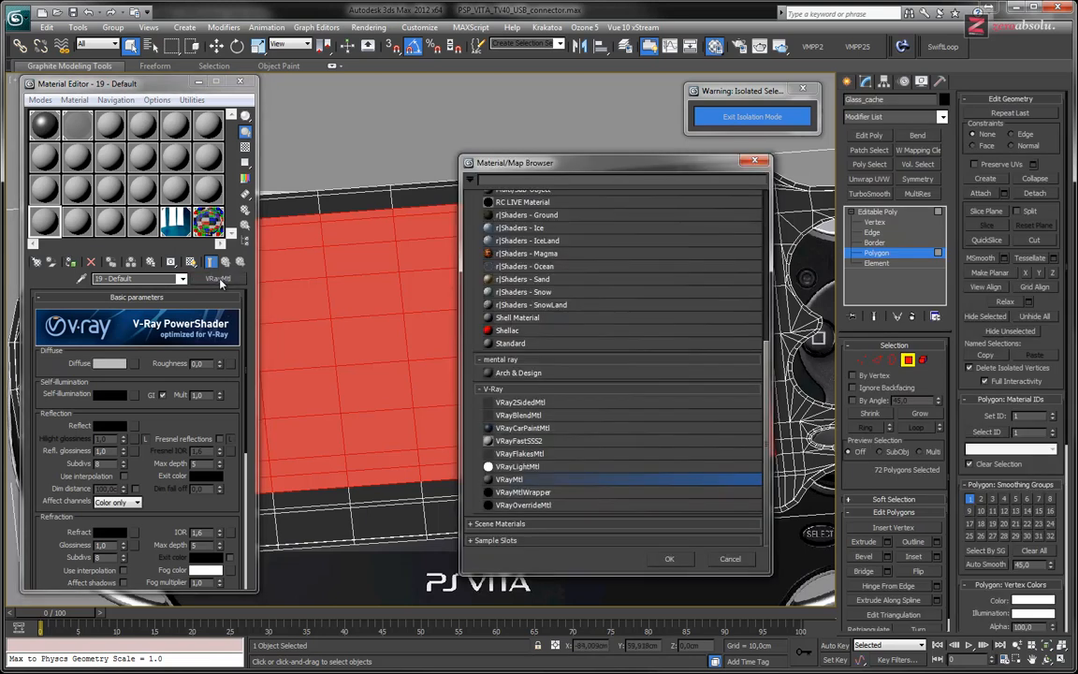
scroll(508, 273, "up", 5)
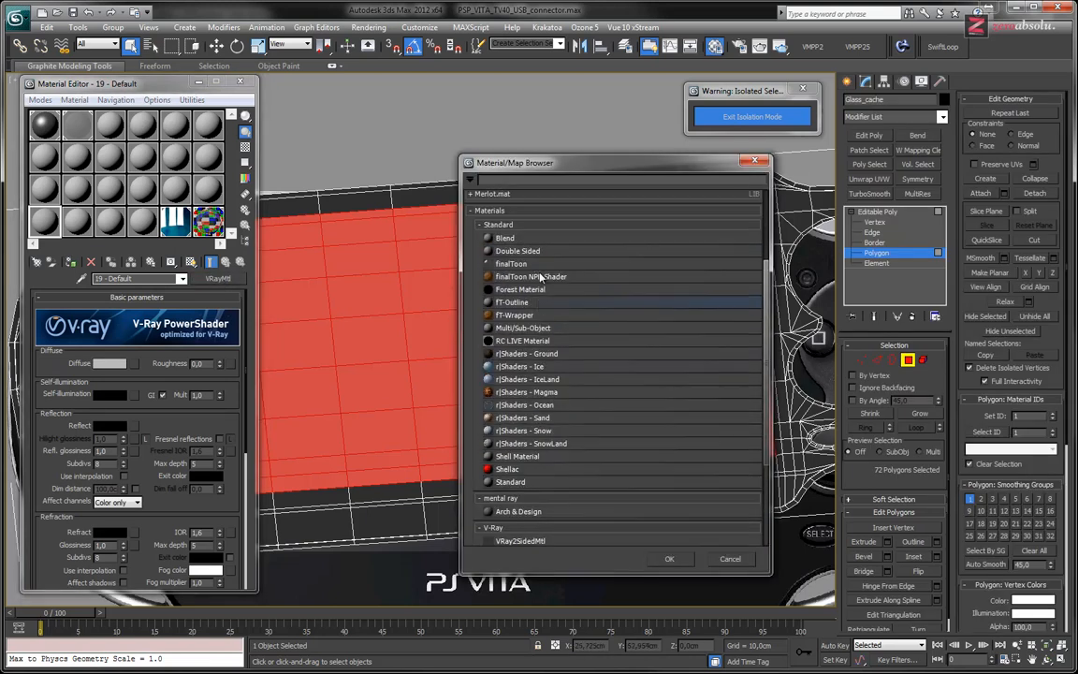
left_click(517, 346)
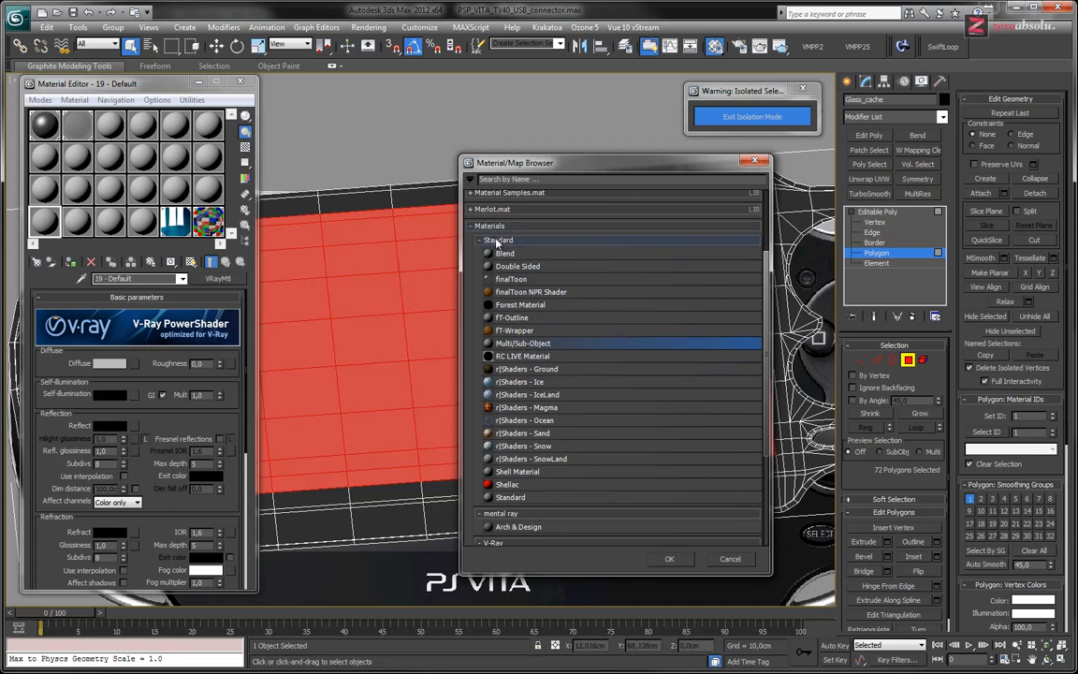
double_click(518, 346)
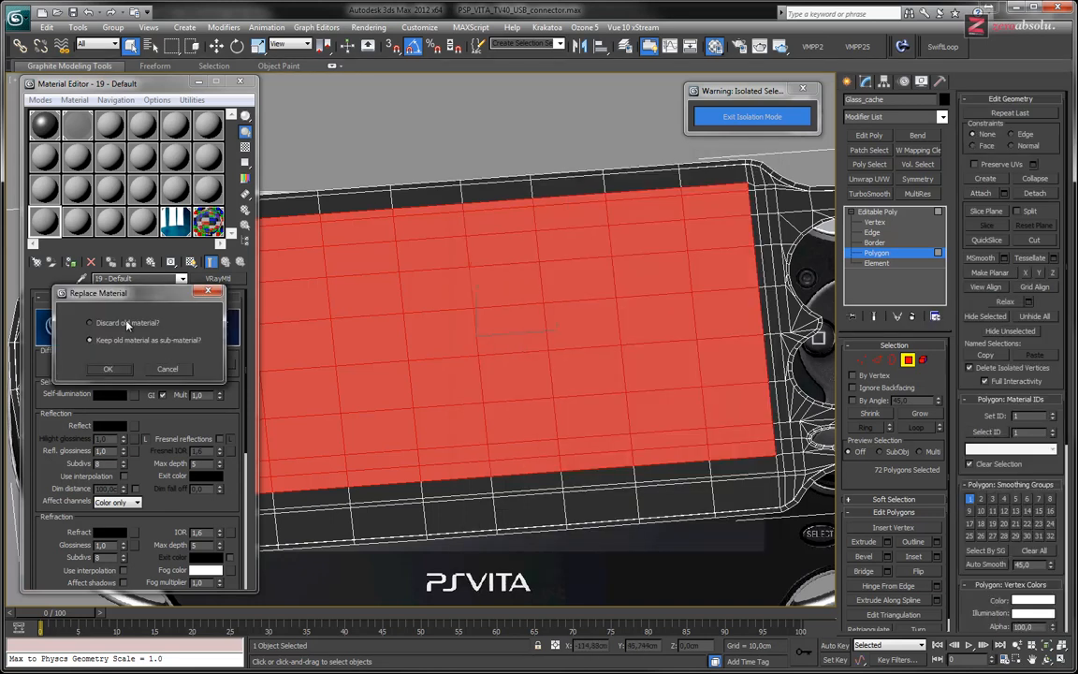
left_click(107, 369)
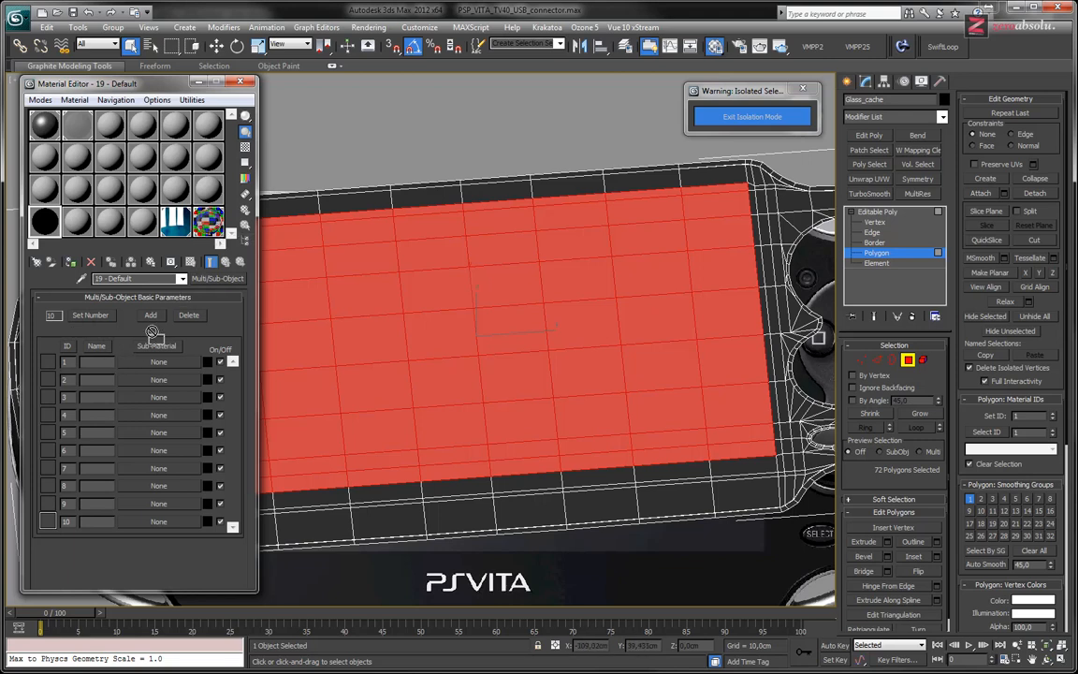
Rename the refractive VRayMtl material 24 - Default as Glass.
left_click(210, 221)
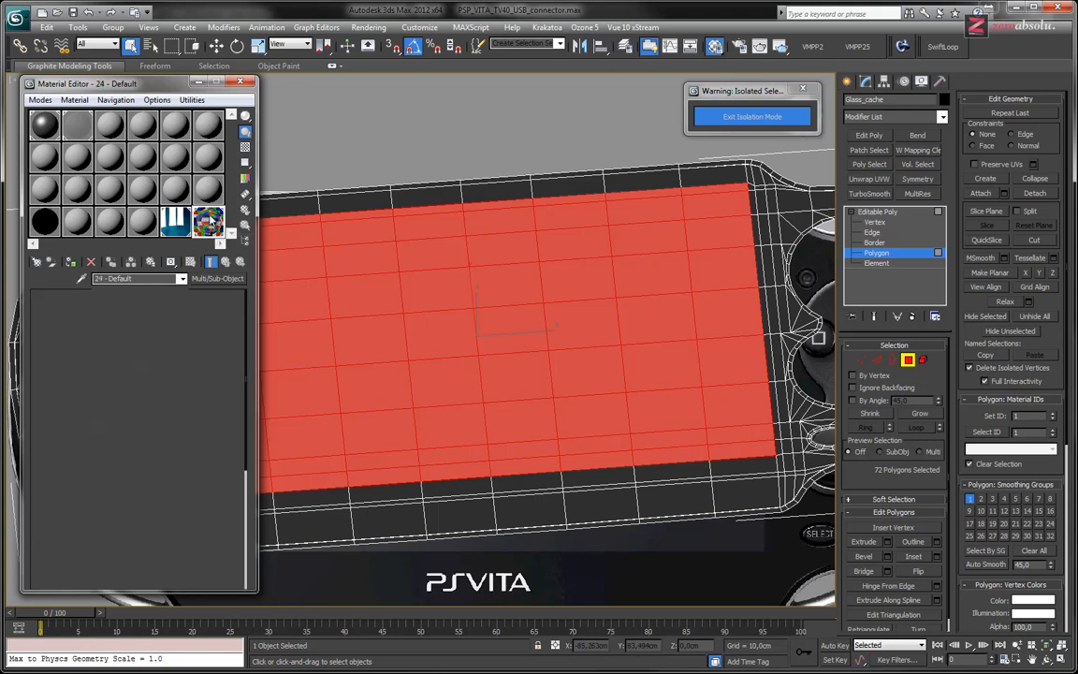
left_click(49, 221)
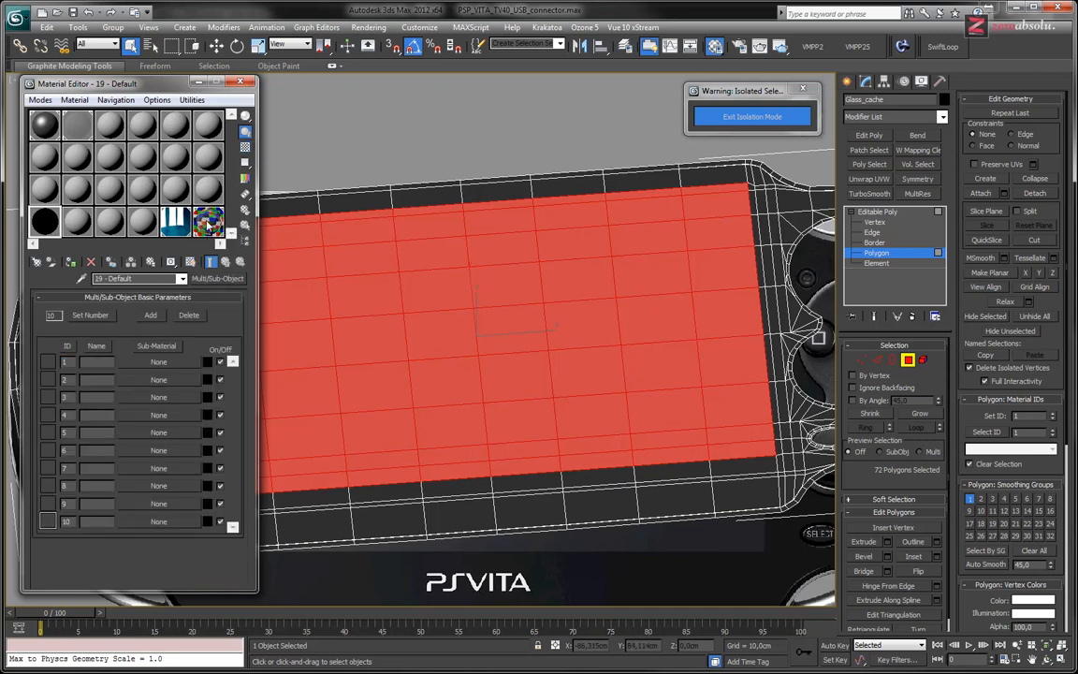
left_click(204, 219)
type("Glass")
key("Return")
Rename the Multi/Sub-Object material 19 - Default as Chache_glass.
left_click(53, 230)
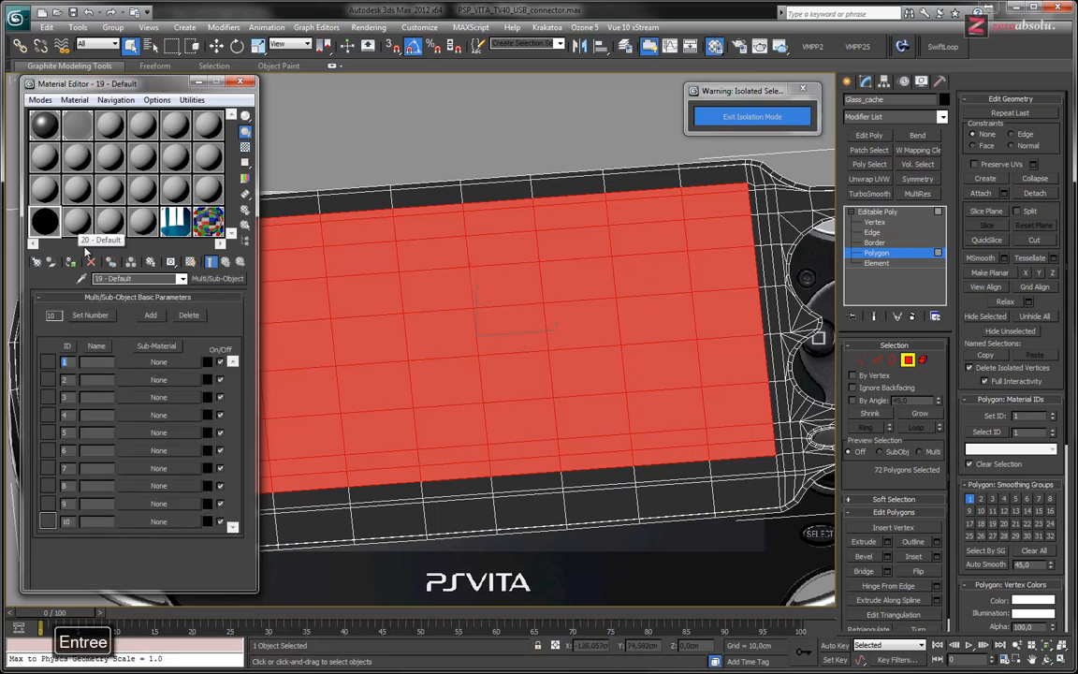
left_click(141, 278)
type("C")
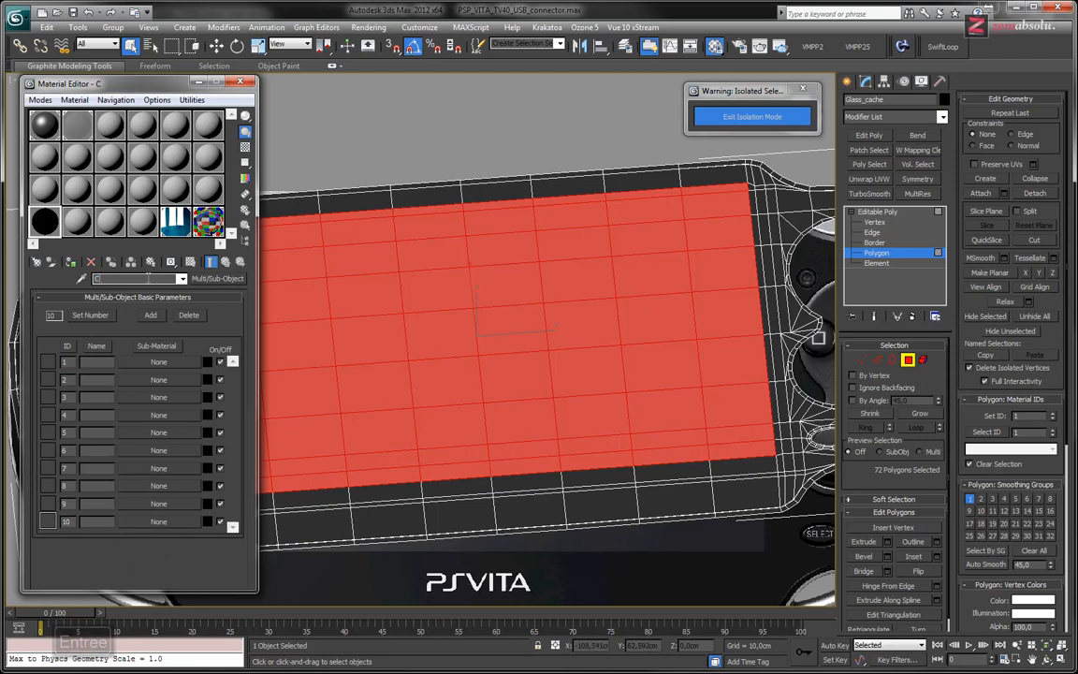
type("hache_glass")
key("Return")
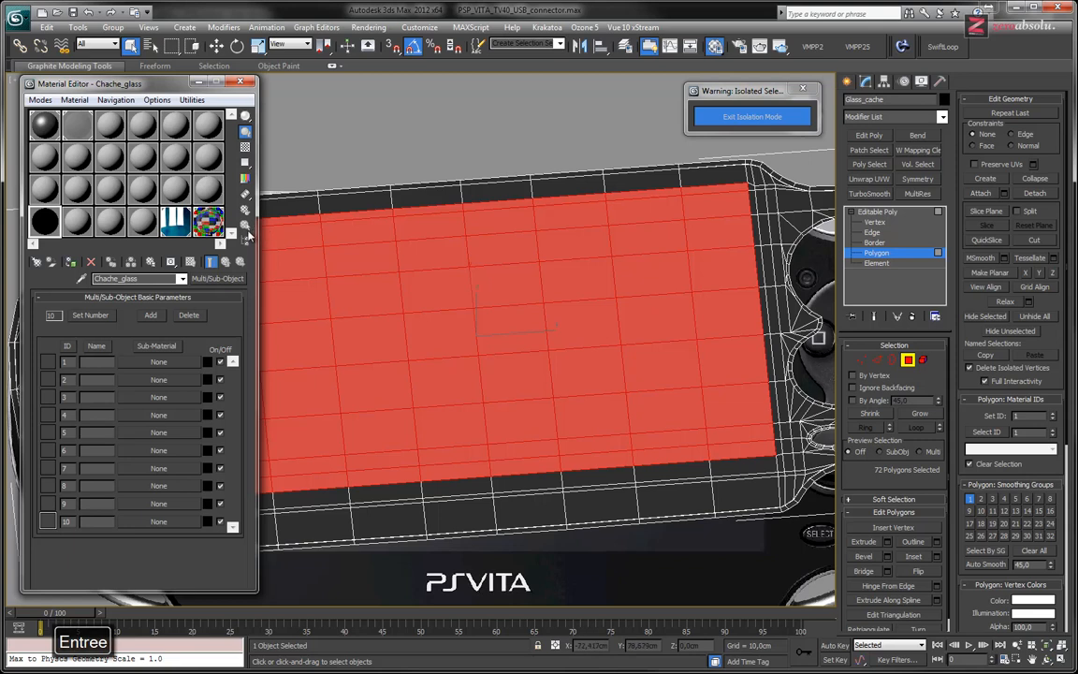
Assign a VRayMtl with a pure black diffuse colour to ID 1 of the Chache_glass material.
mouse_move(211, 219)
left_mouse_down()
mouse_move(156, 323)
mouse_move(206, 223)
left_mouse_up()
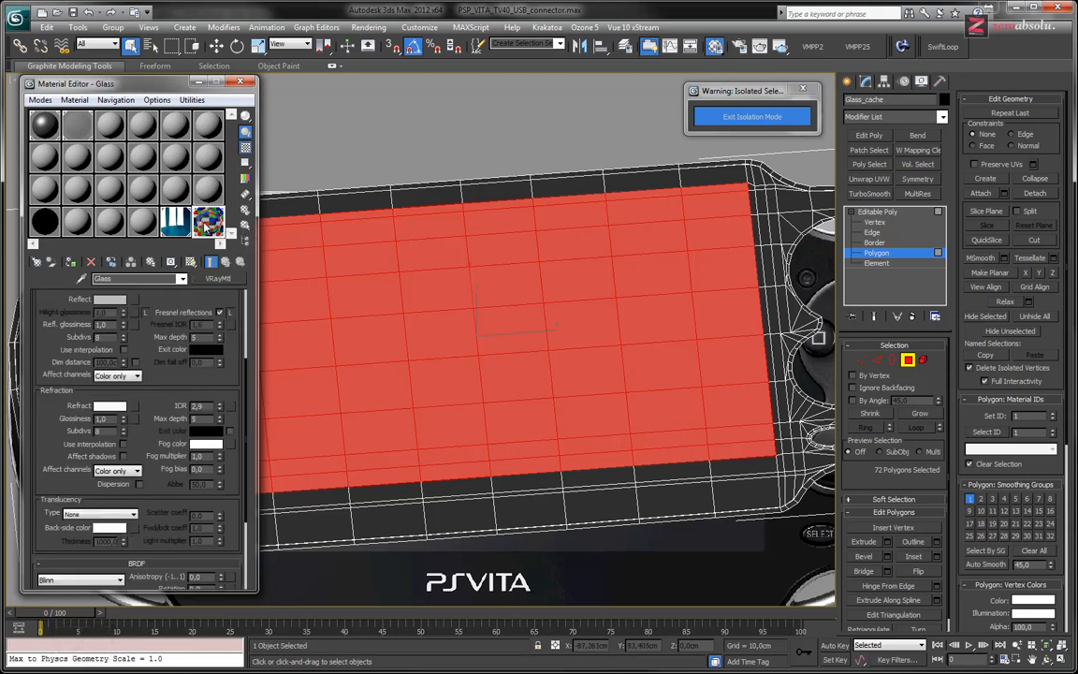
left_click(47, 223)
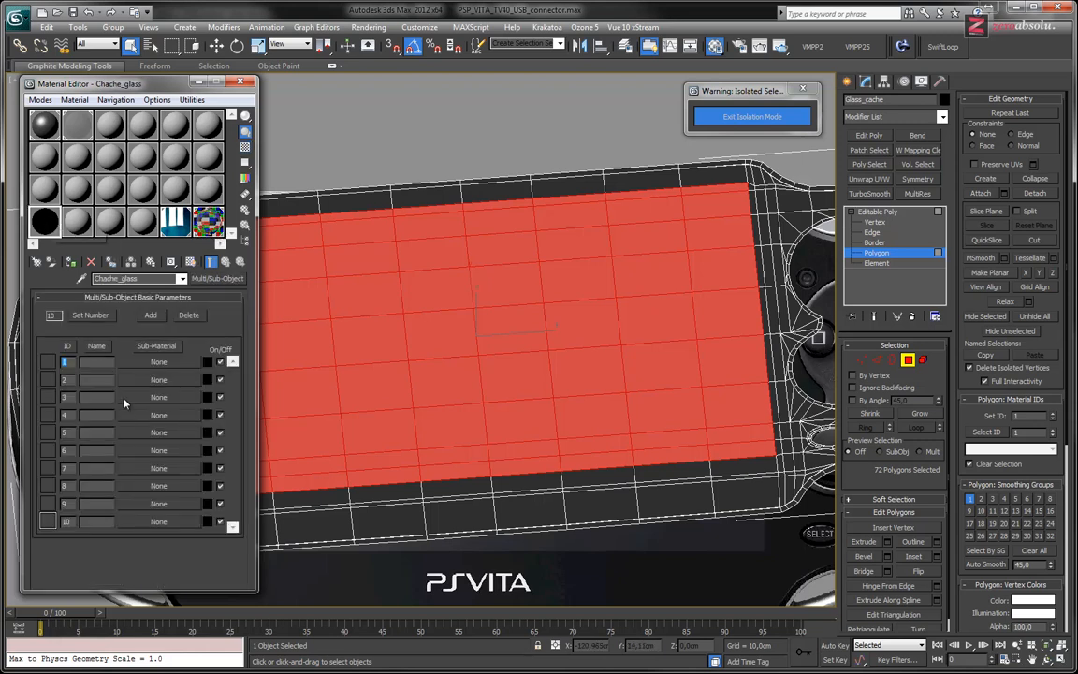
left_click(136, 361)
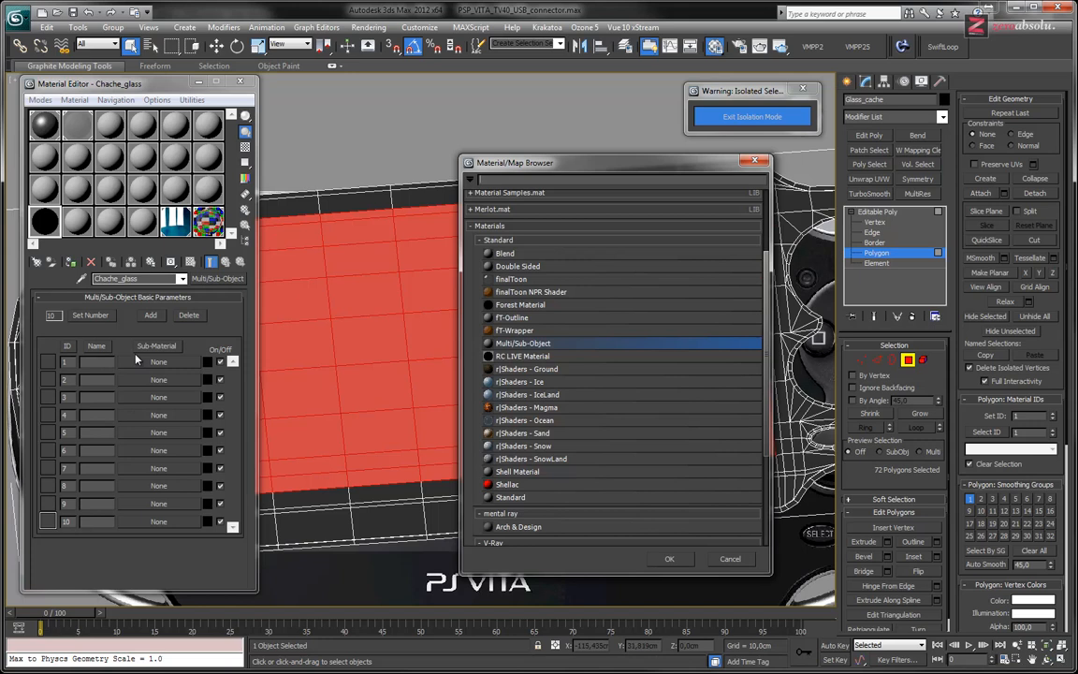
scroll(539, 332, "down", 5)
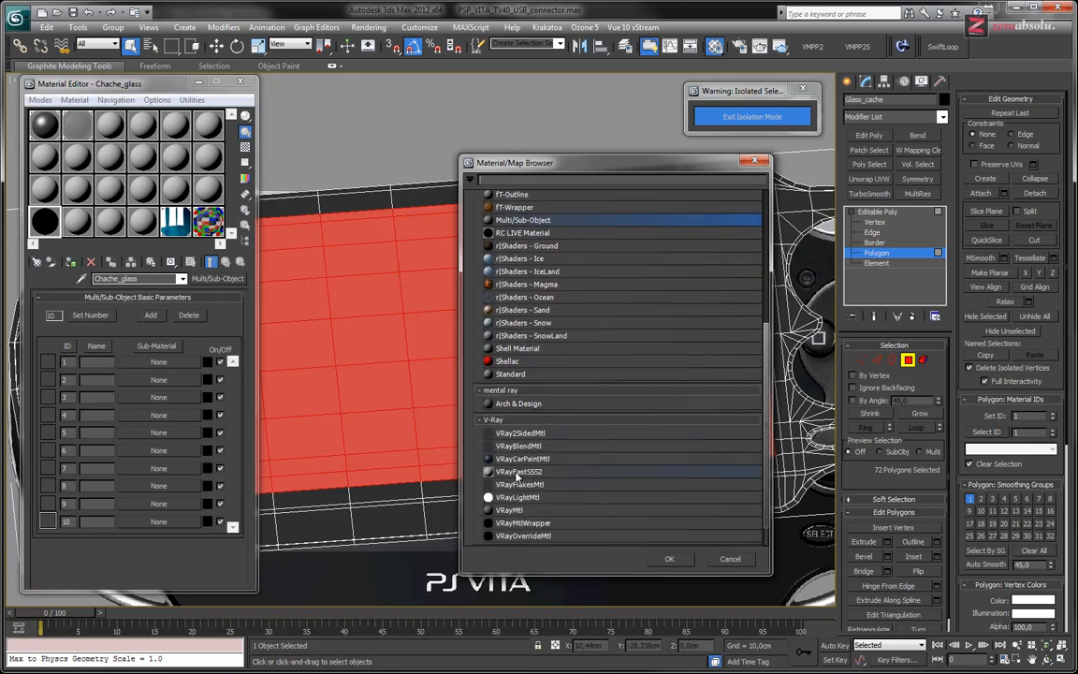
double_click(514, 510)
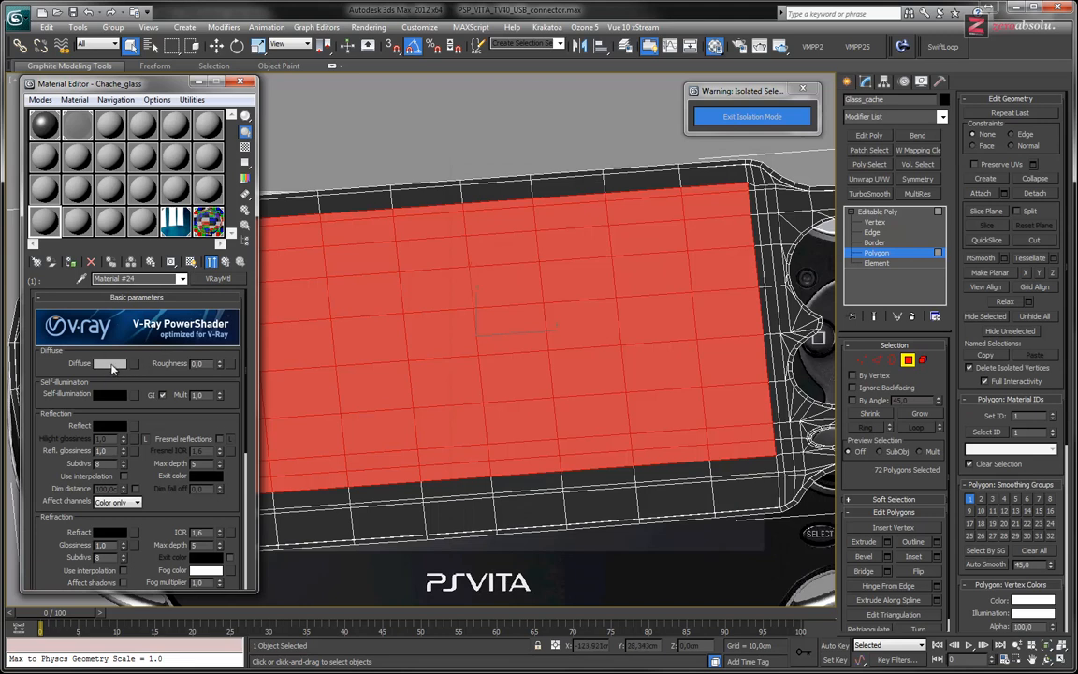
left_click(116, 366)
left_click_drag(371, 100, 369, 79)
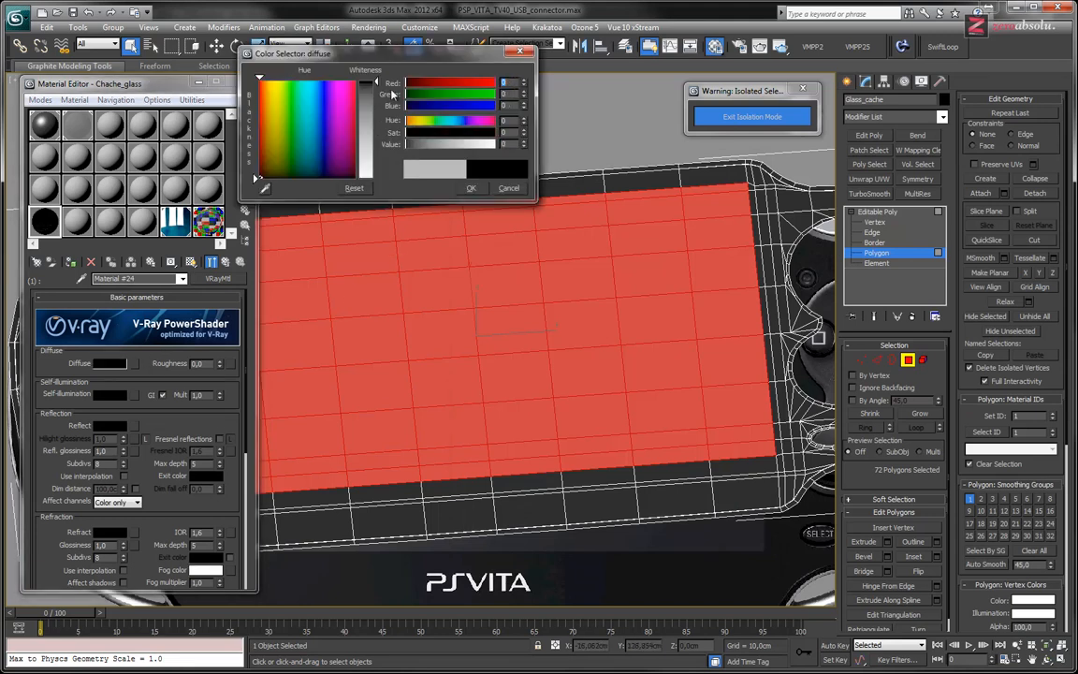
left_click(471, 190)
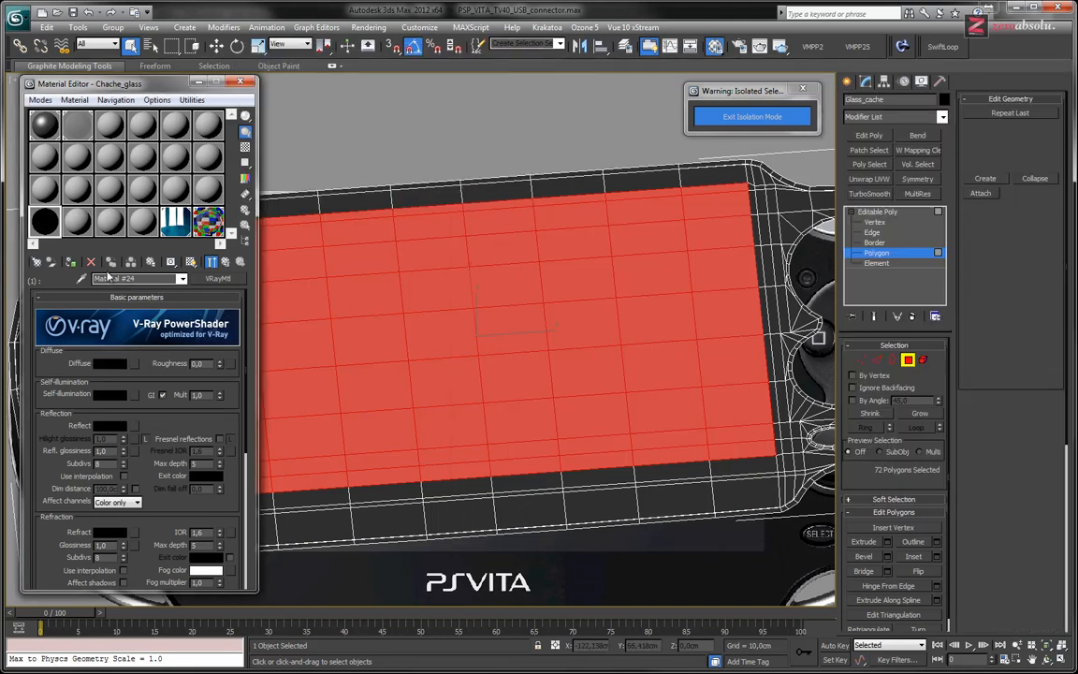
left_click(225, 263)
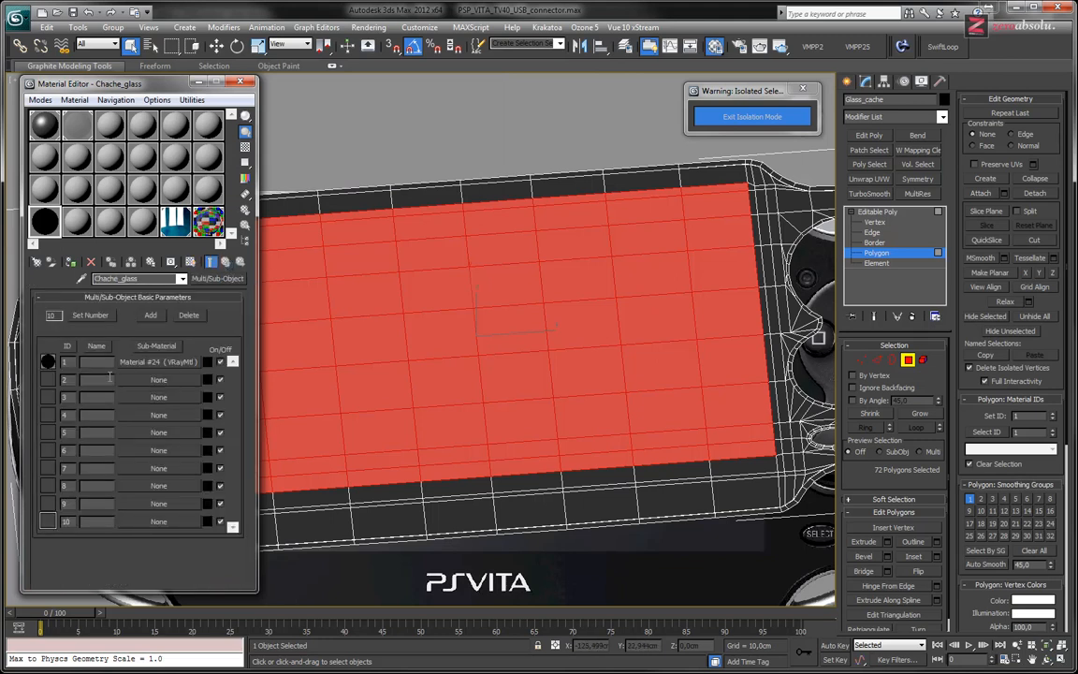
Assign a VRayMtl with a red diffuse colour to ID 2 of the Chache_glass material.
left_click(133, 380)
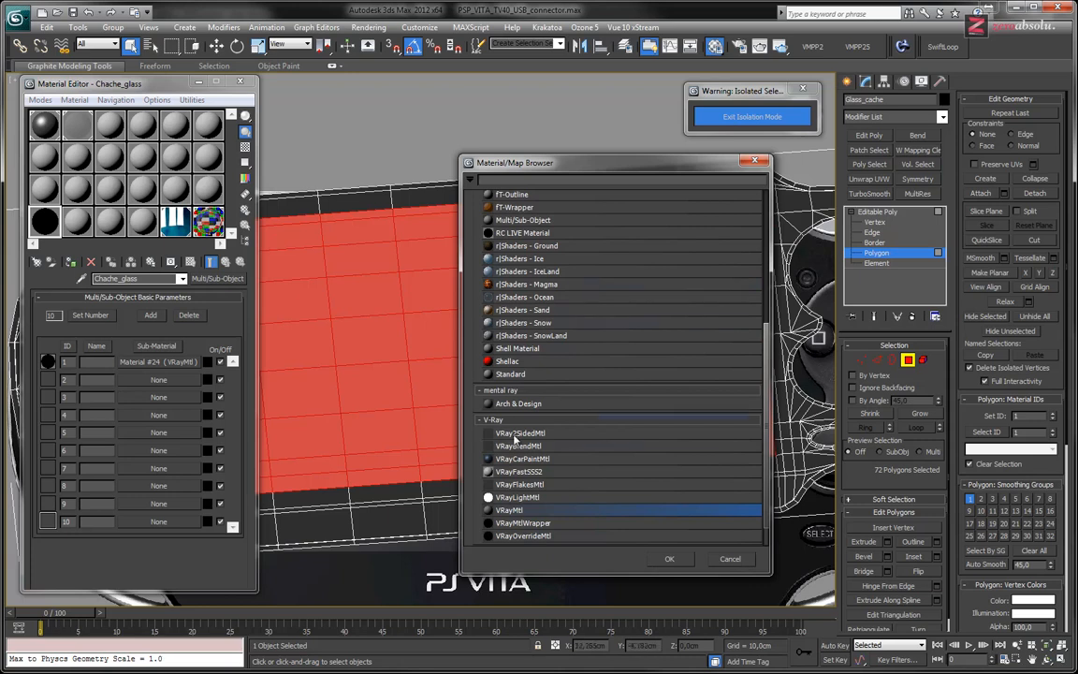
double_click(511, 510)
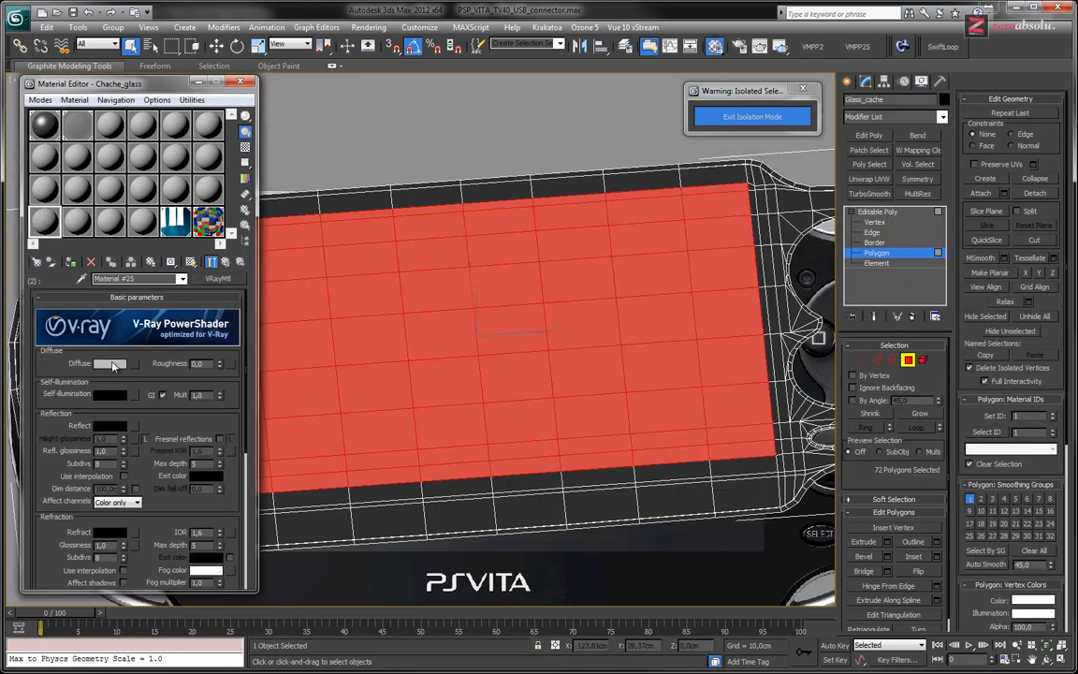
left_click(110, 364)
left_click(362, 101)
left_click_drag(362, 101, 363, 81)
left_click(471, 188)
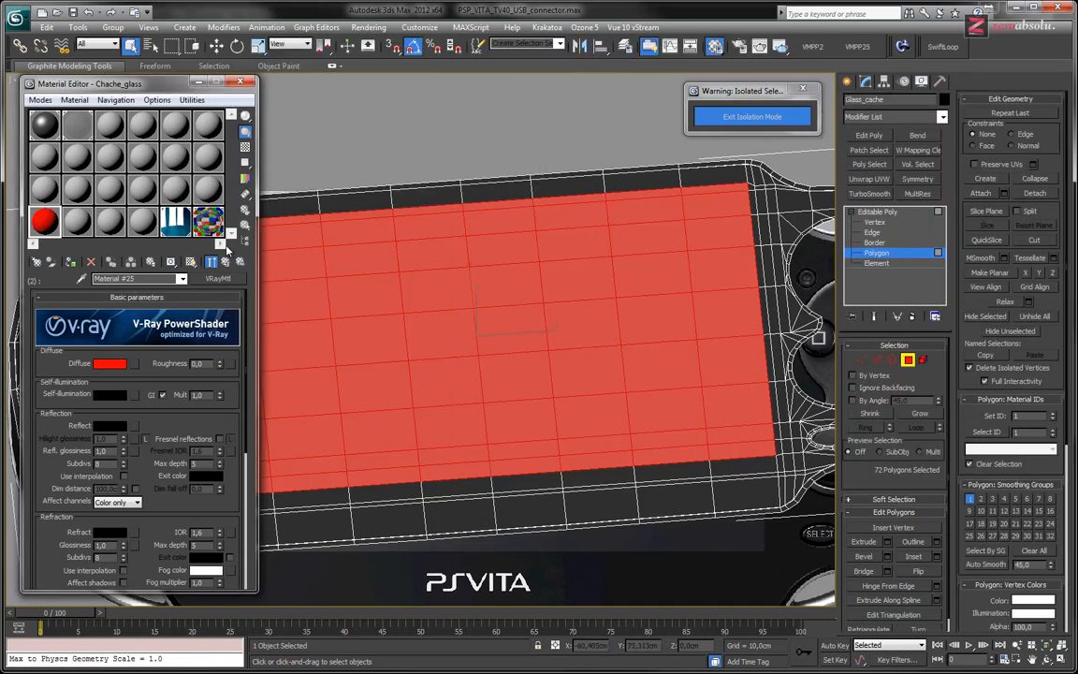
left_click(225, 261)
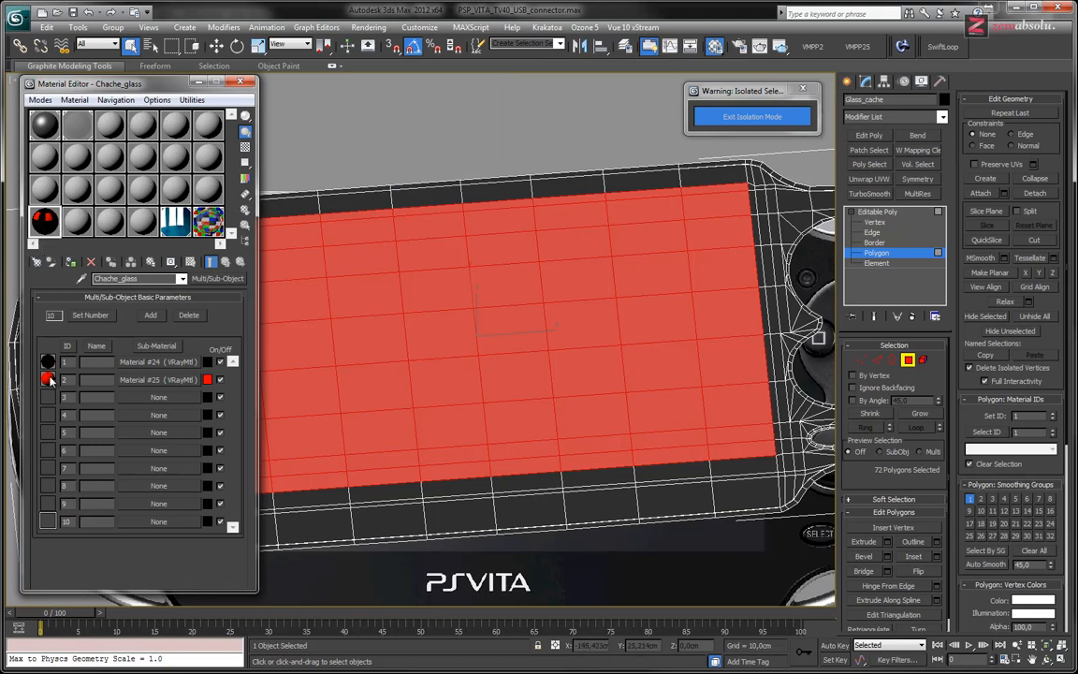
Set the material ID of the selected display polygons on the Glass_cache plate to 2.
scroll(436, 332, "down", 3)
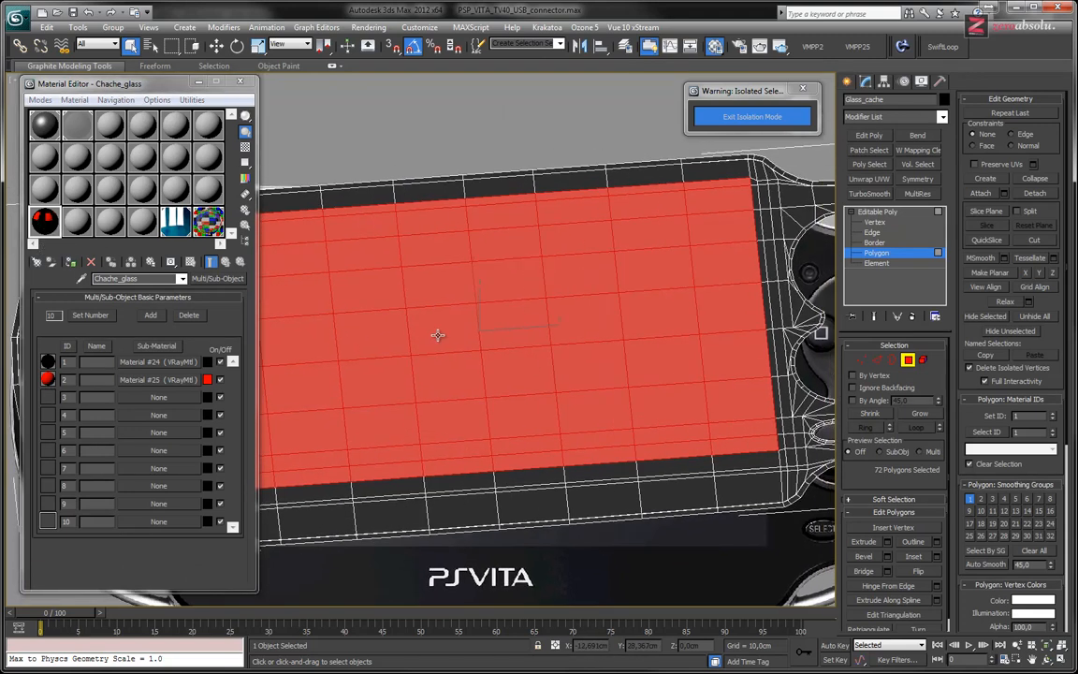
middle_click_drag(439, 330, 466, 323)
middle_click_drag(617, 334, 624, 353)
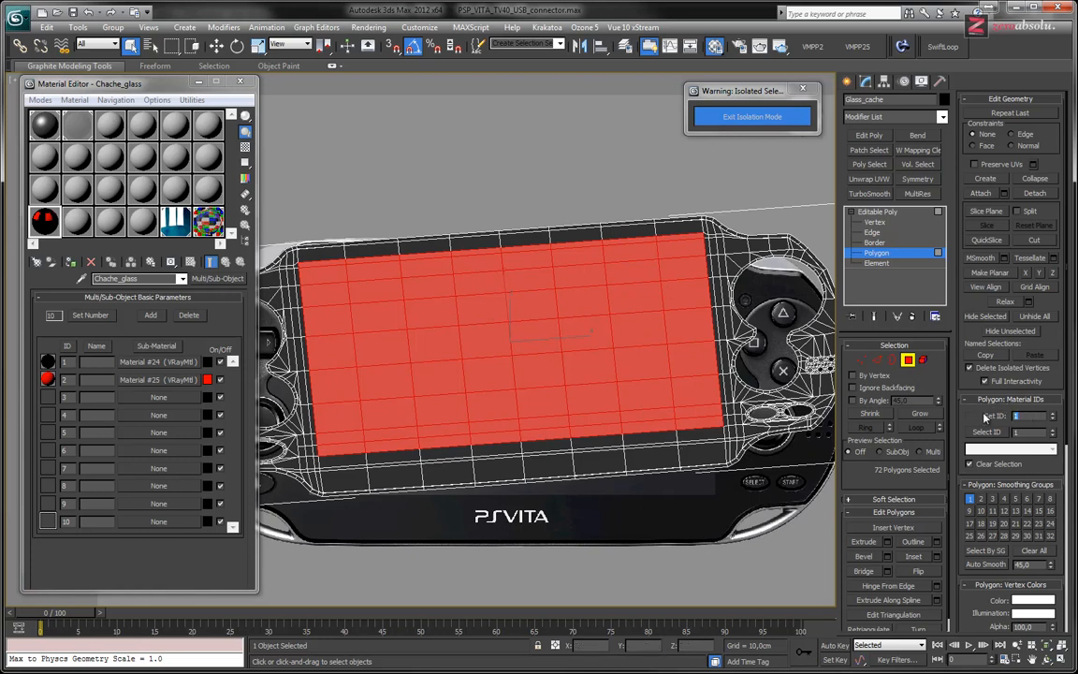
left_click(1054, 415)
Leave the polygon level and apply the Chache_glass material to the whole Glass_cache plate.
left_click(888, 213)
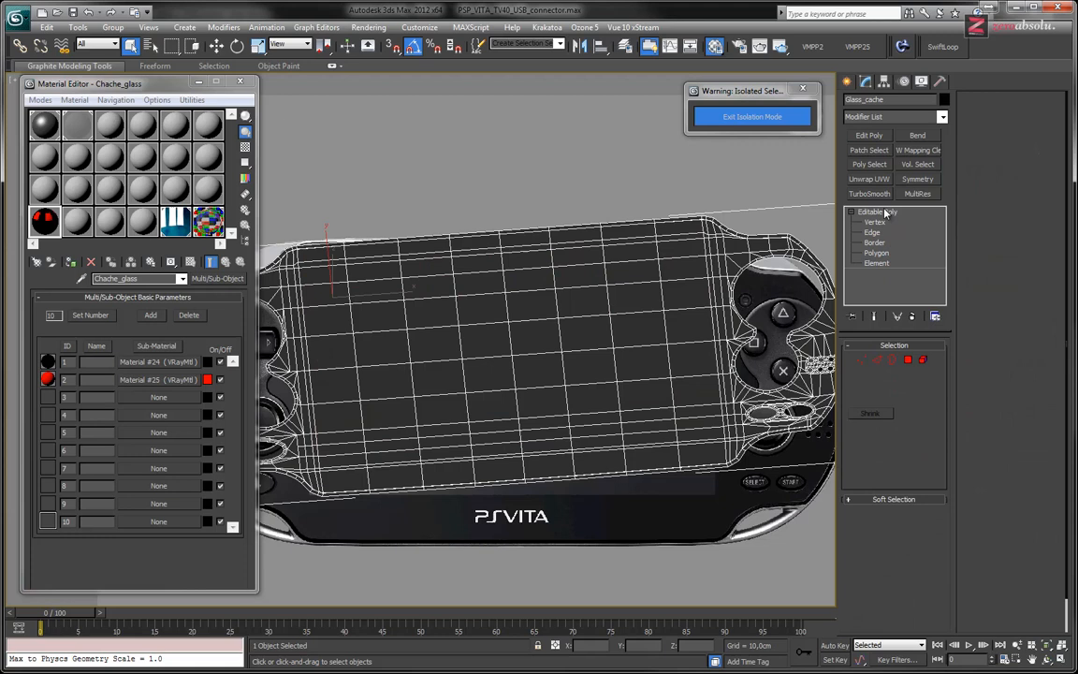
left_click(881, 212)
left_click(861, 213)
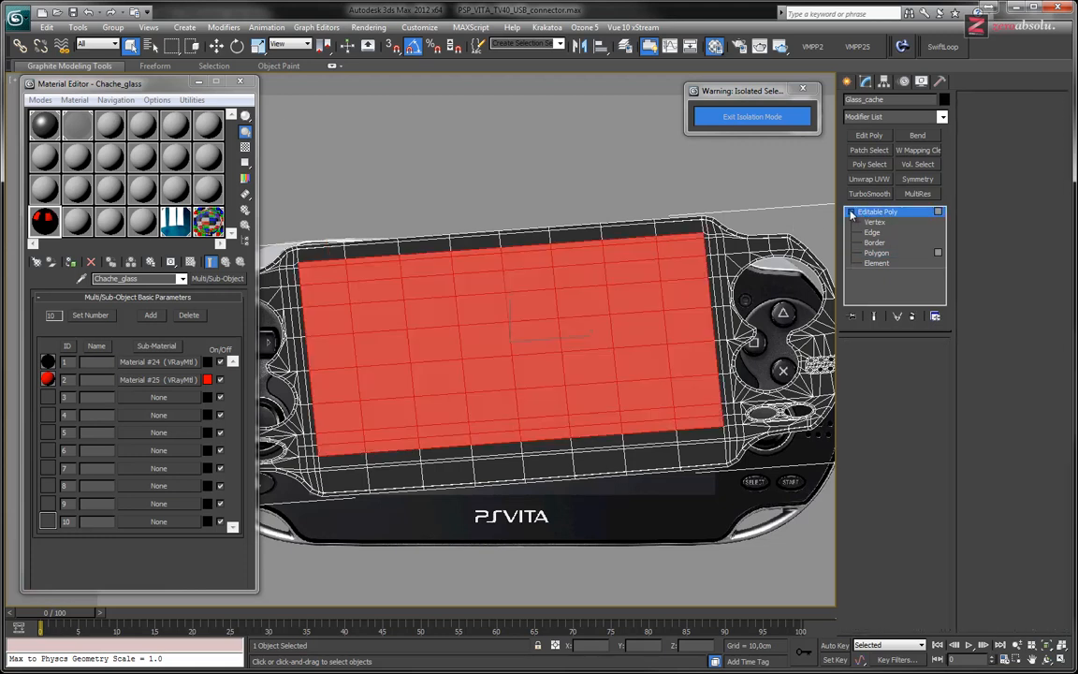
left_click_drag(46, 223, 412, 267)
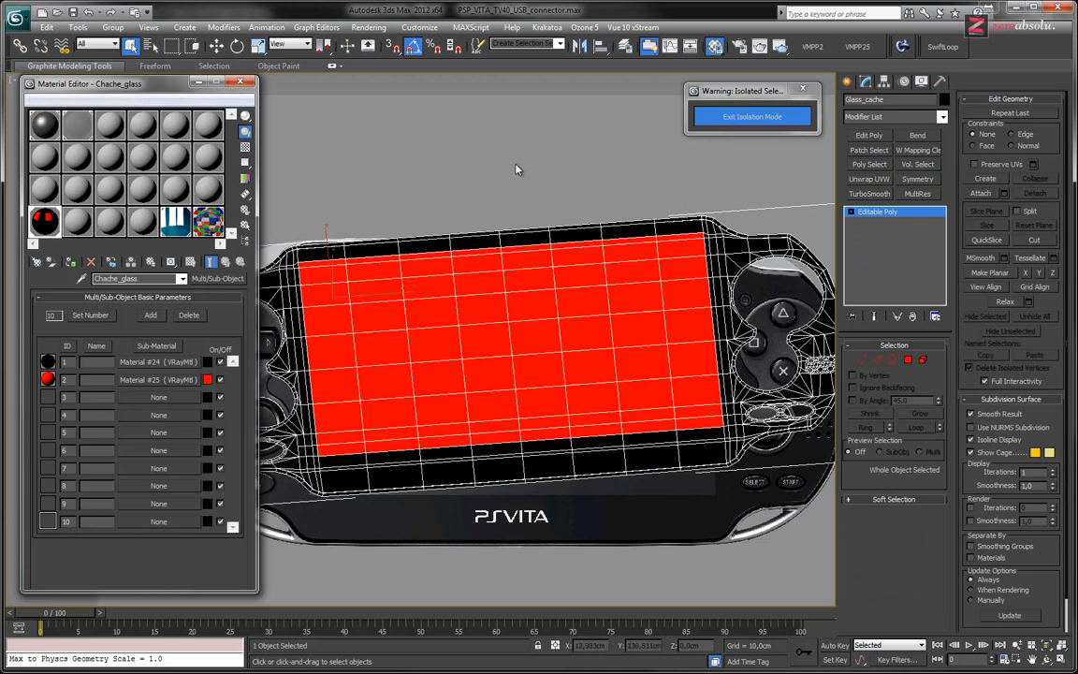
left_click(464, 147)
Exit isolation mode and start an ActiveShade render of the whole console in the perspective view.
middle_click_drag(510, 300, 598, 359, "alt")
left_click(728, 116)
left_click(781, 47)
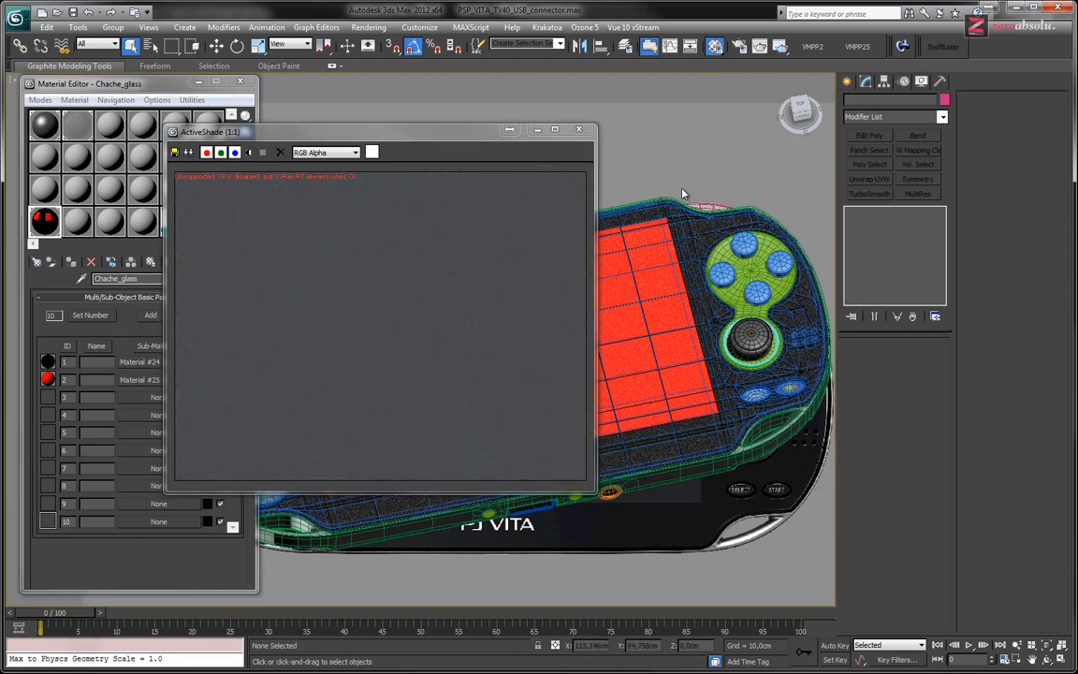
key("p")
left_click(780, 49)
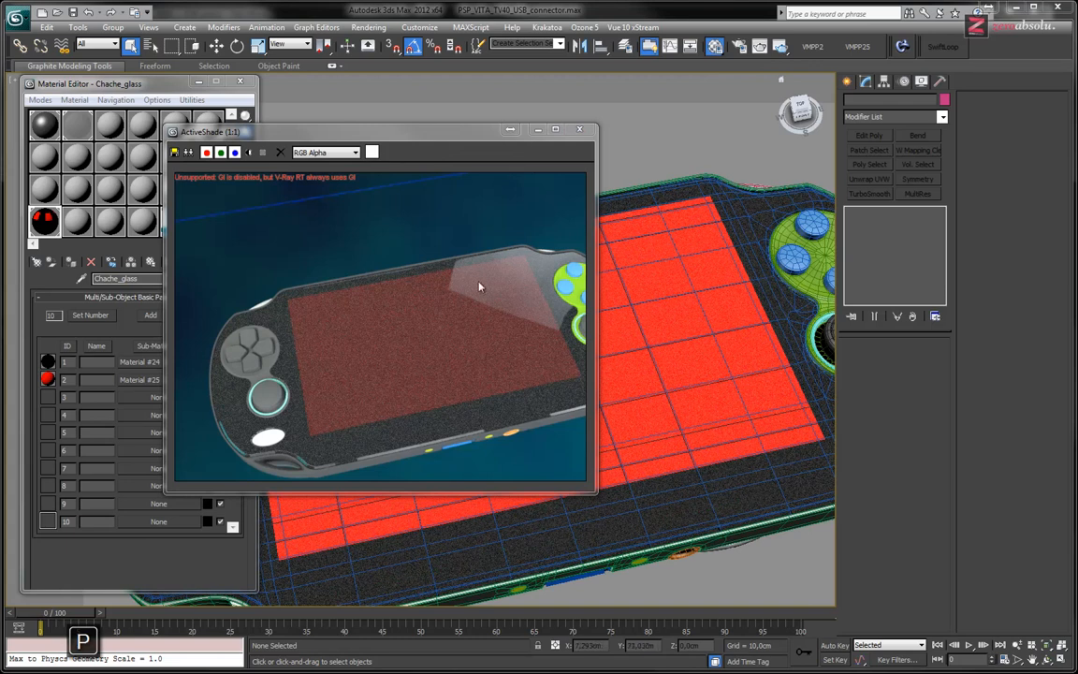
left_click_drag(324, 131, 470, 110)
Set the Glass material's refraction colour to a near-white value of 253 and check the render from another angle.
left_click(208, 223)
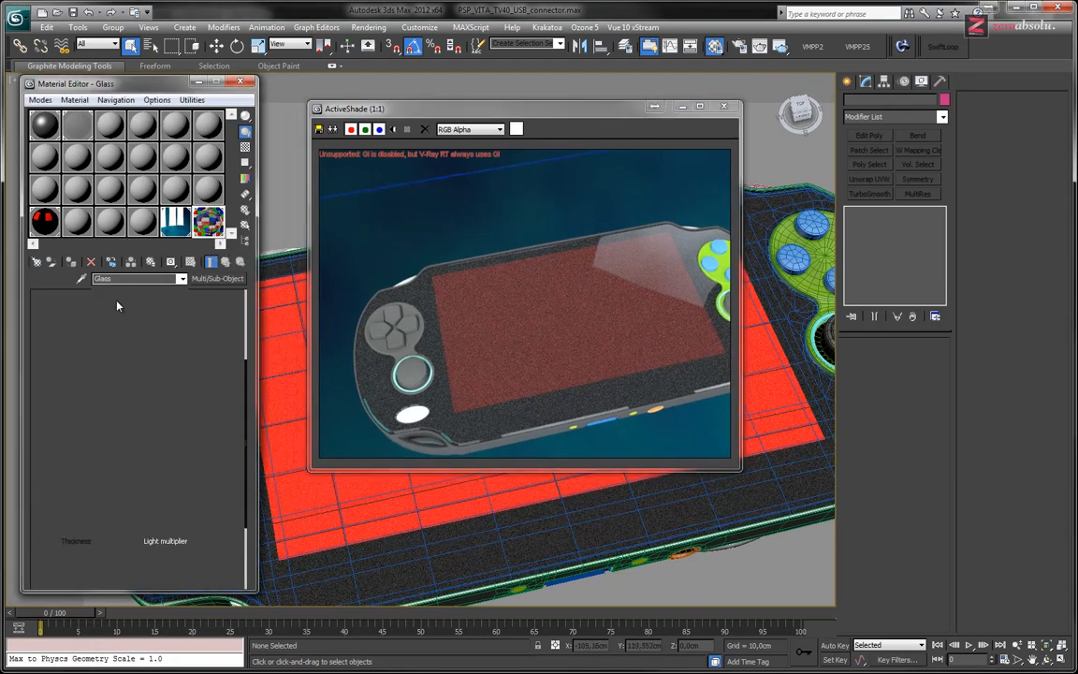
left_click(110, 407)
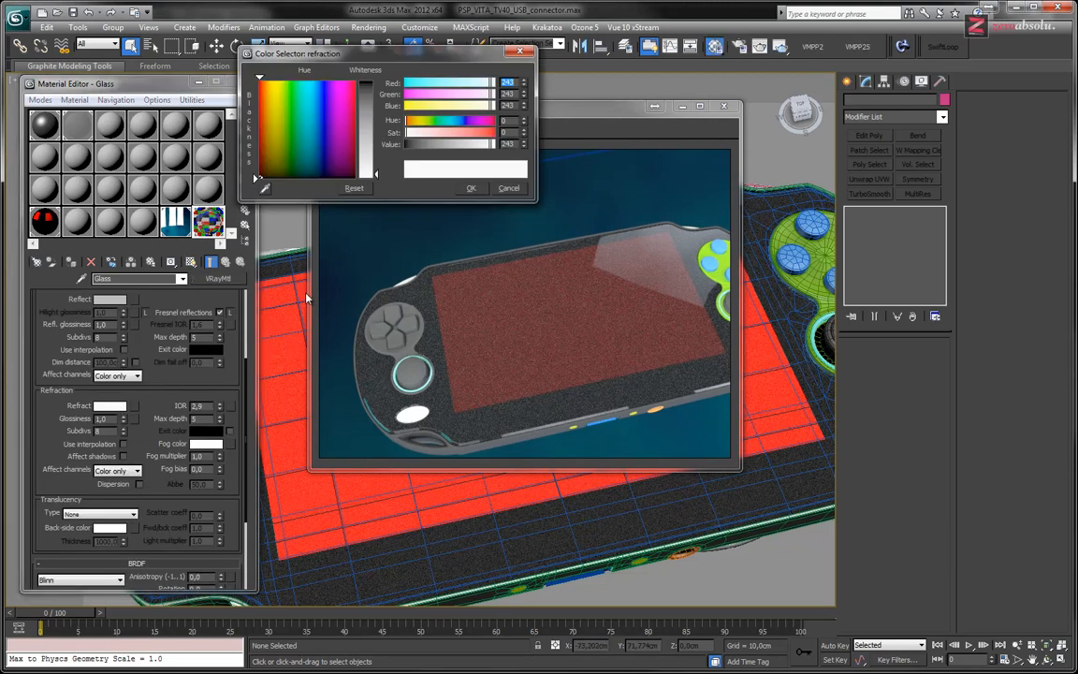
left_click_drag(378, 174, 377, 179)
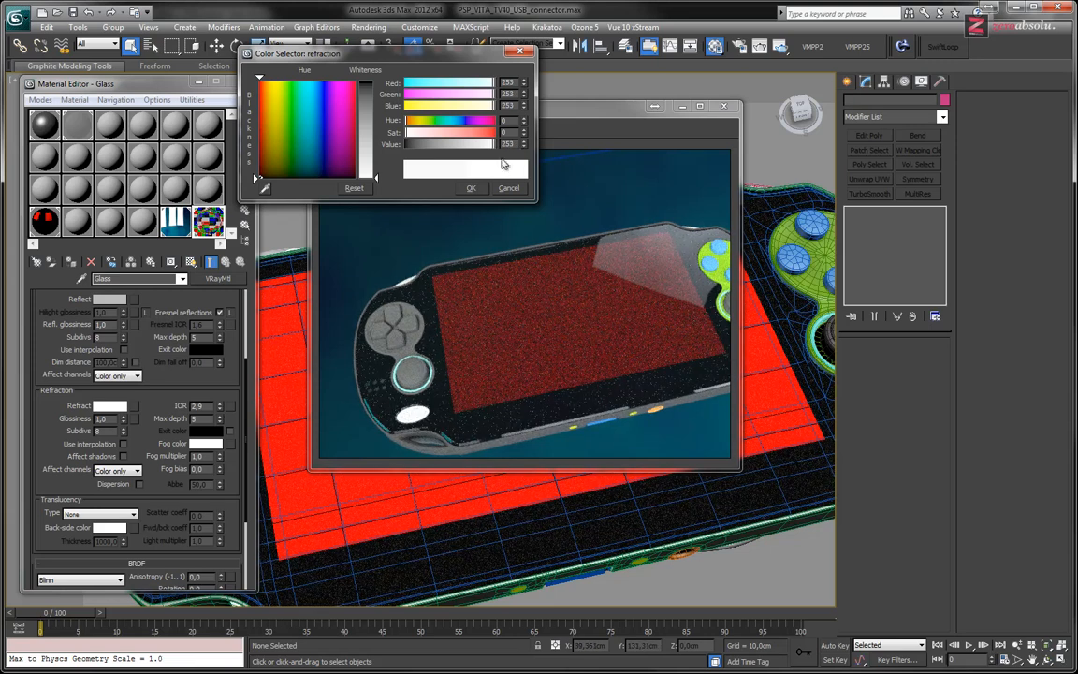
left_click(470, 190)
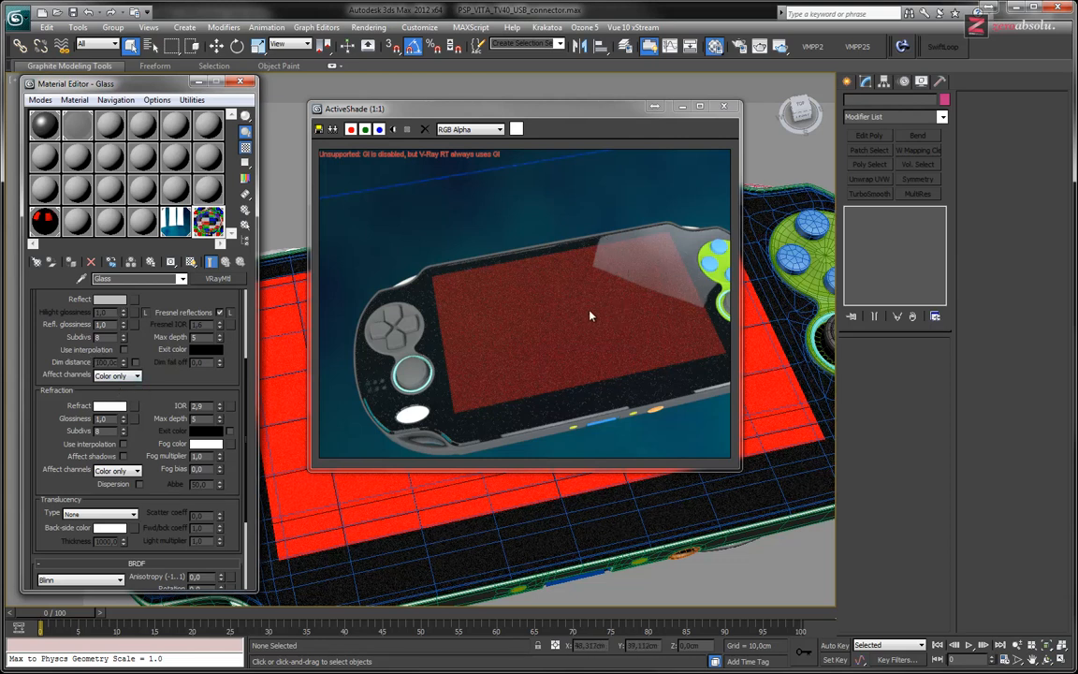
middle_click_drag(546, 499, 489, 480, "alt")
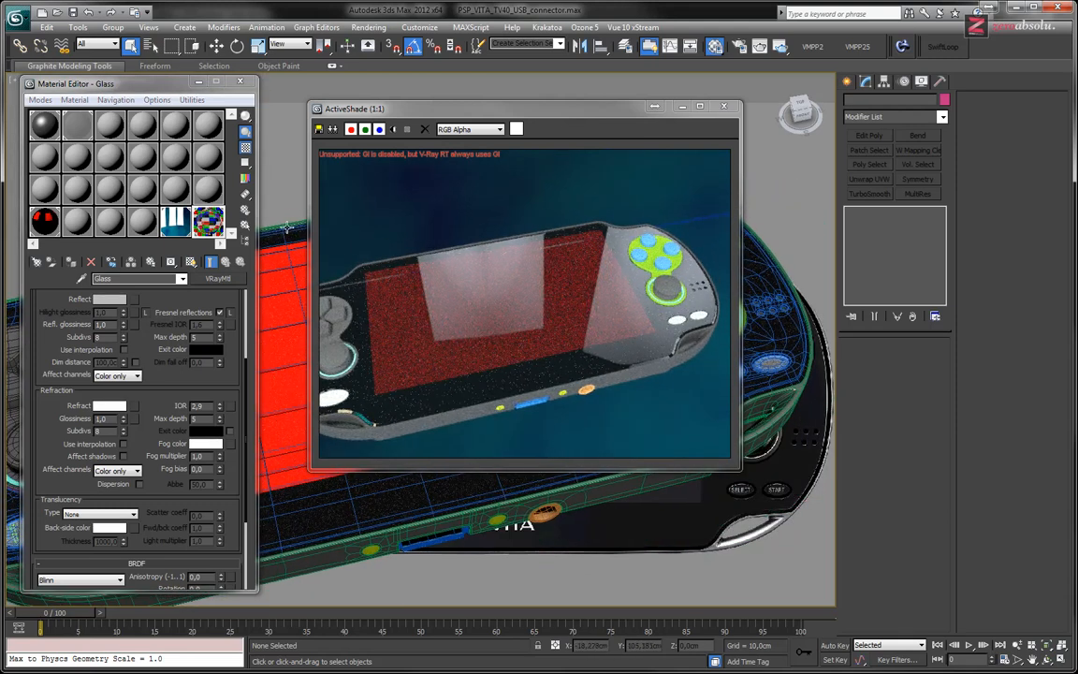
Choose a Bitmap map for the diffuse colour of the ID 2 sub-material in Chache_glass.
left_click(45, 220)
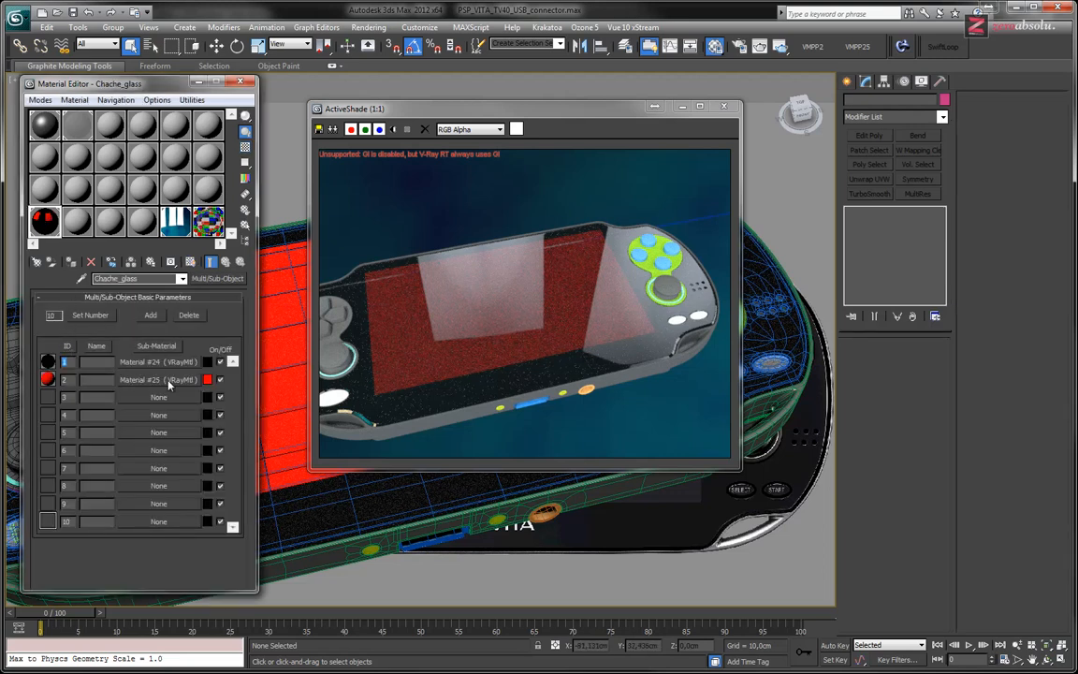
left_click(127, 380)
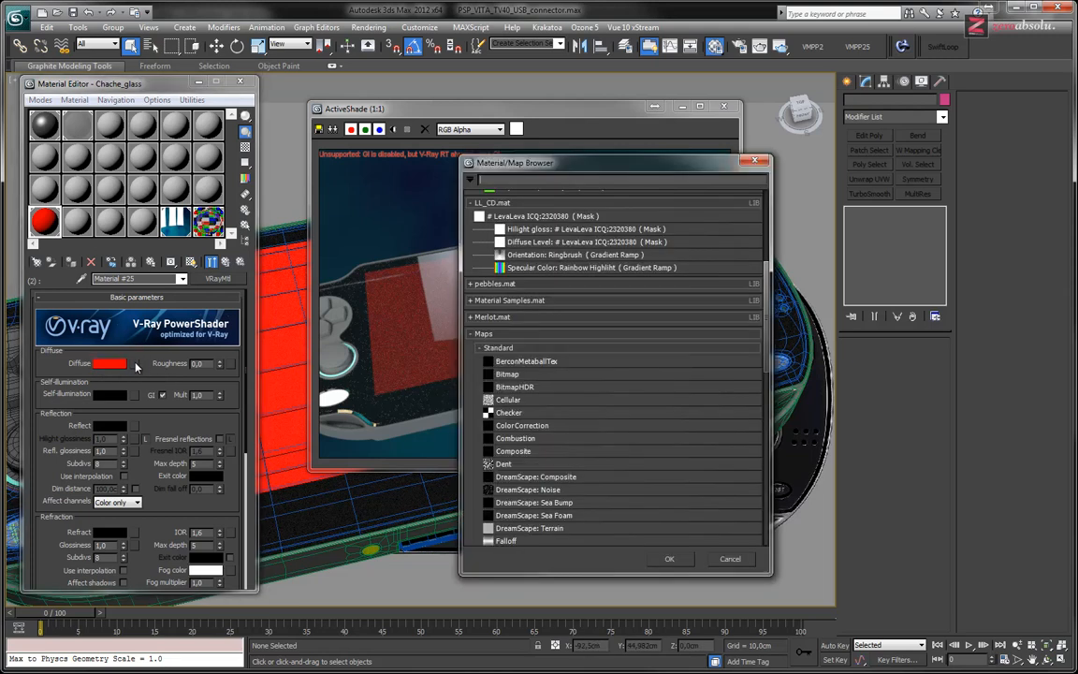
double_click(509, 375)
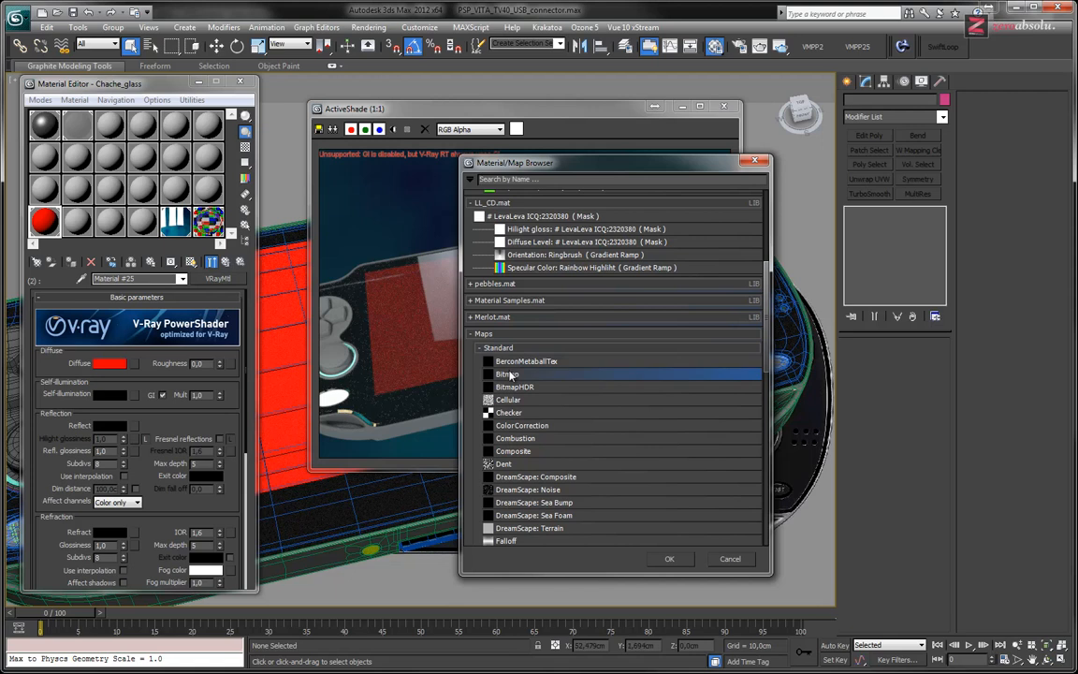
Look through the PSP VITA project's backpictures folder for a screen image, showing all formats as medium icons.
left_click(474, 200)
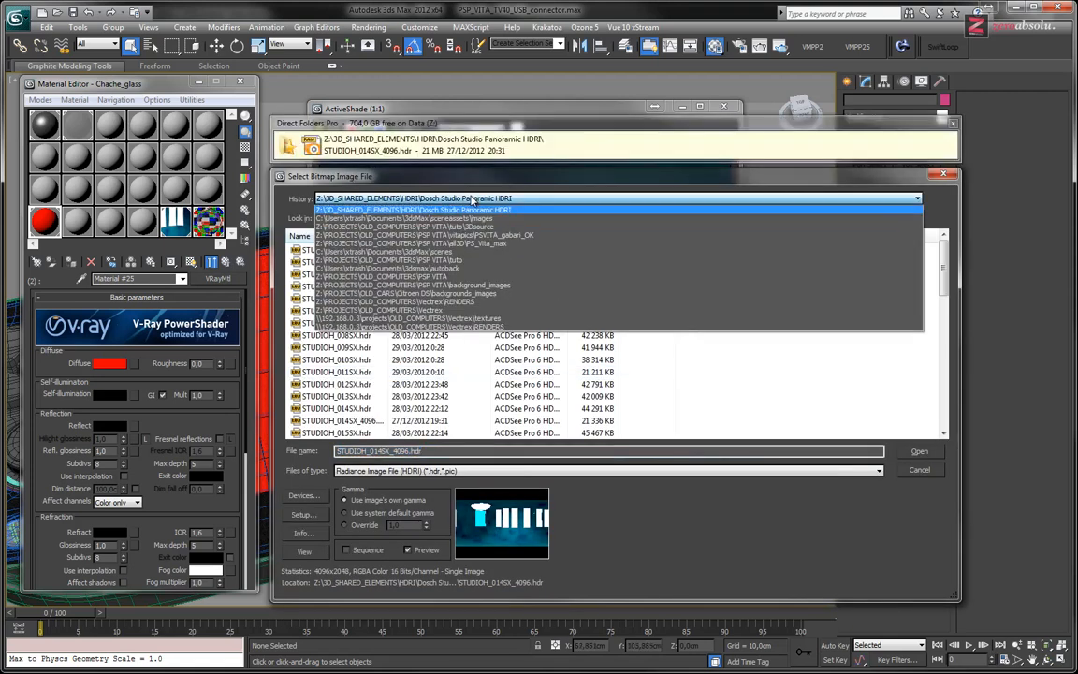
left_click(471, 267)
left_click(482, 218)
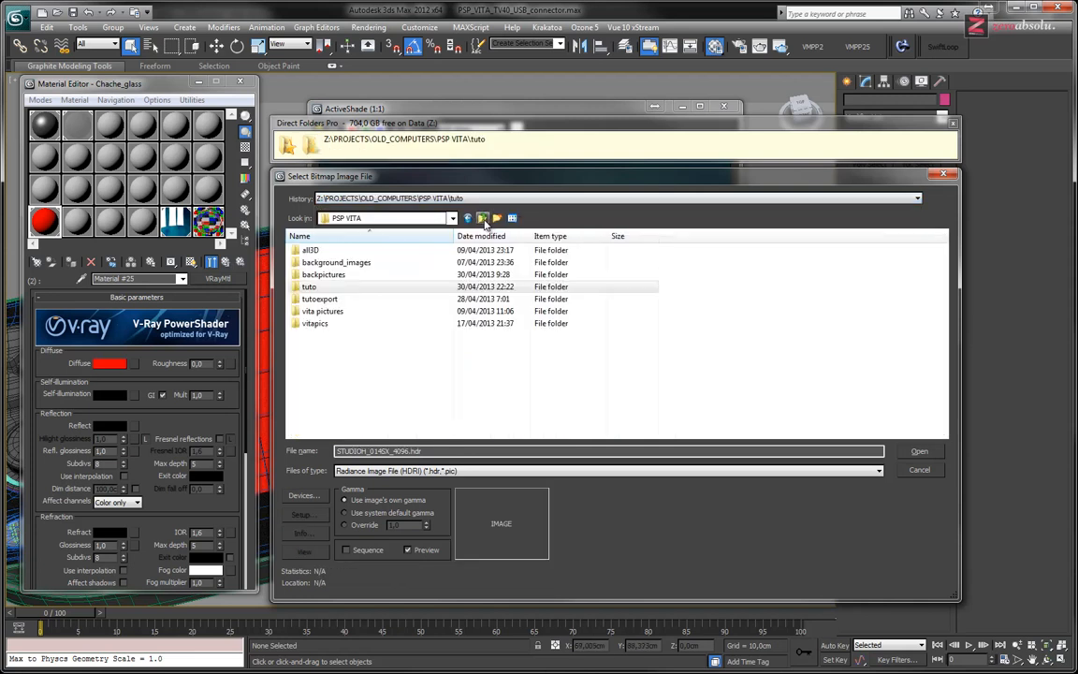
double_click(324, 274)
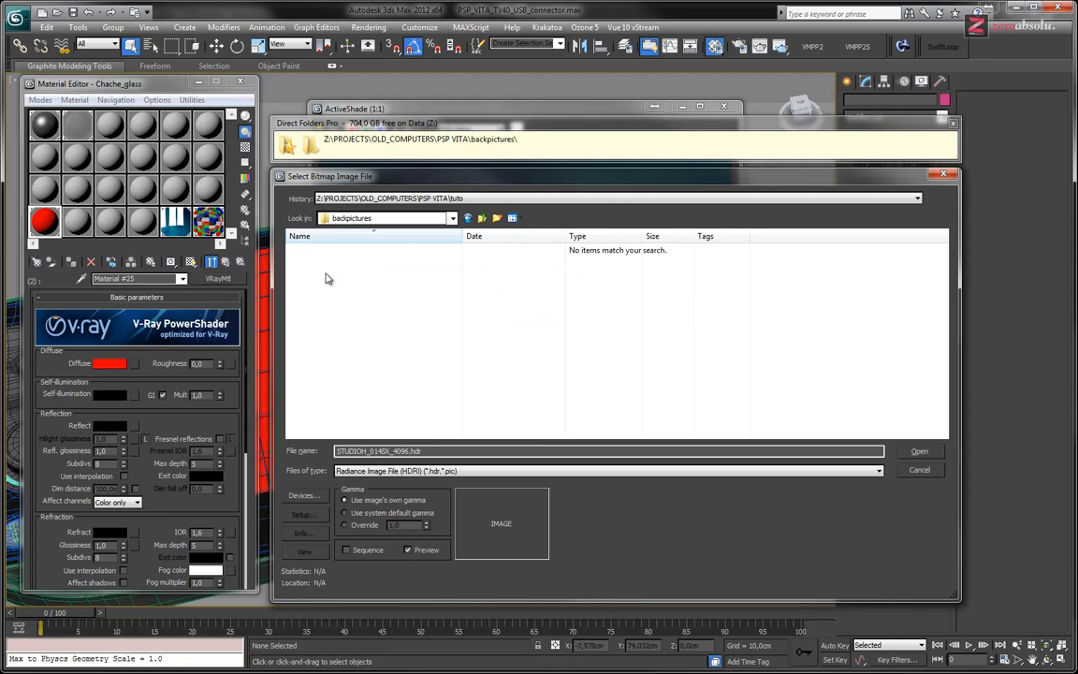
left_click(410, 471)
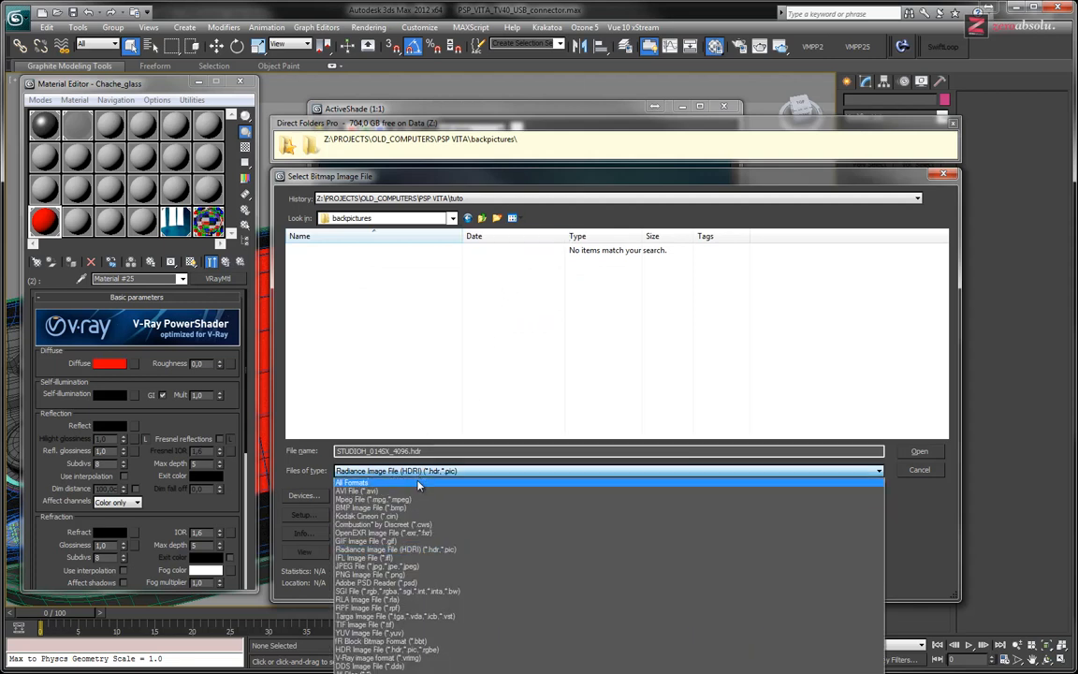
left_click(418, 484)
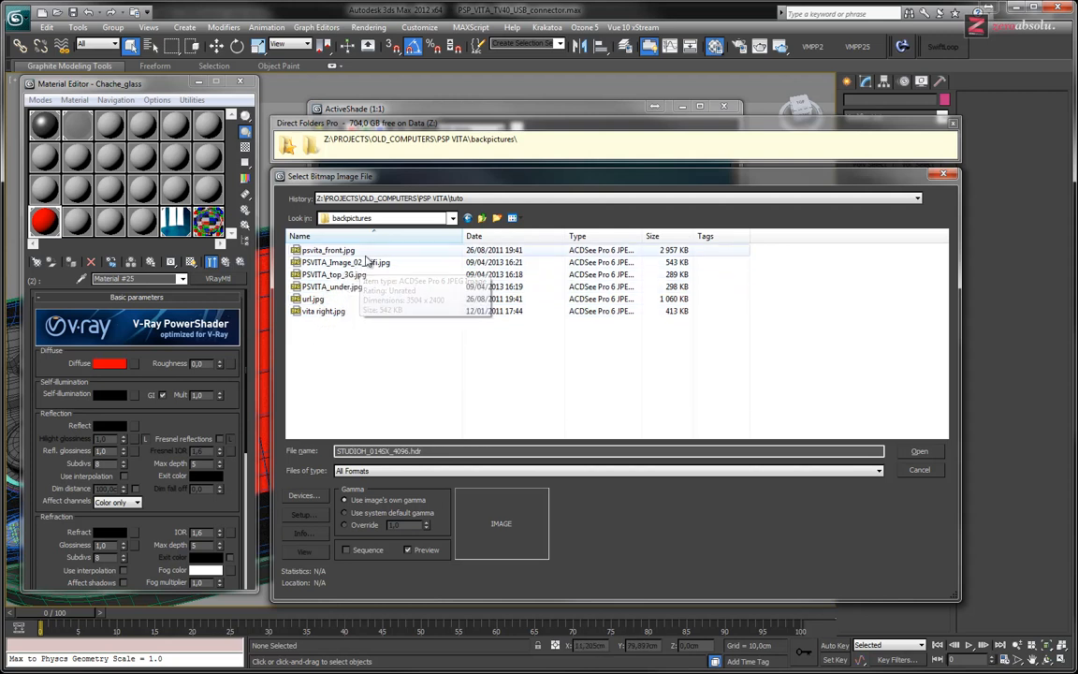
left_click(512, 218)
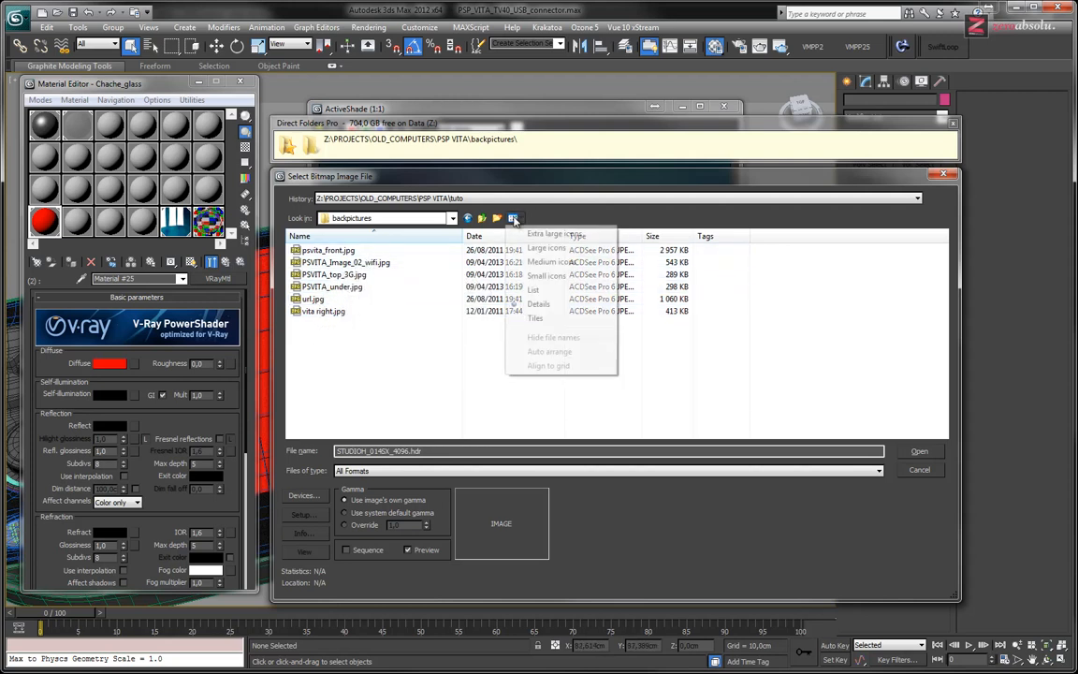
left_click(550, 262)
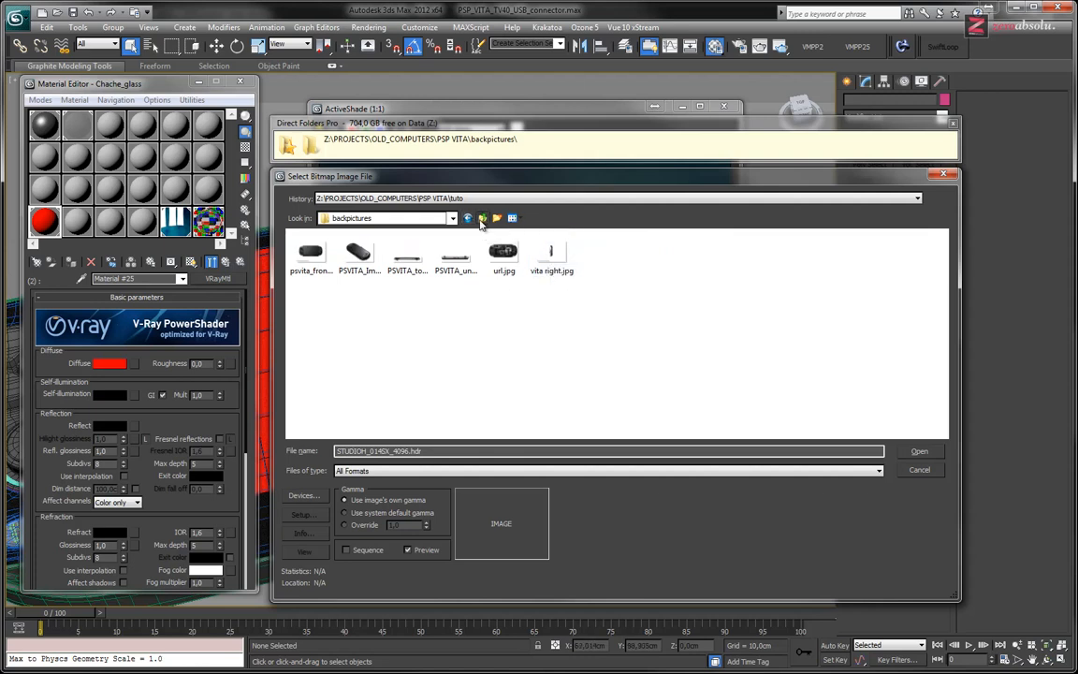
Look through the vita pictures and vitapics folders, including their subfolders, for a usable screen image.
left_click(480, 218)
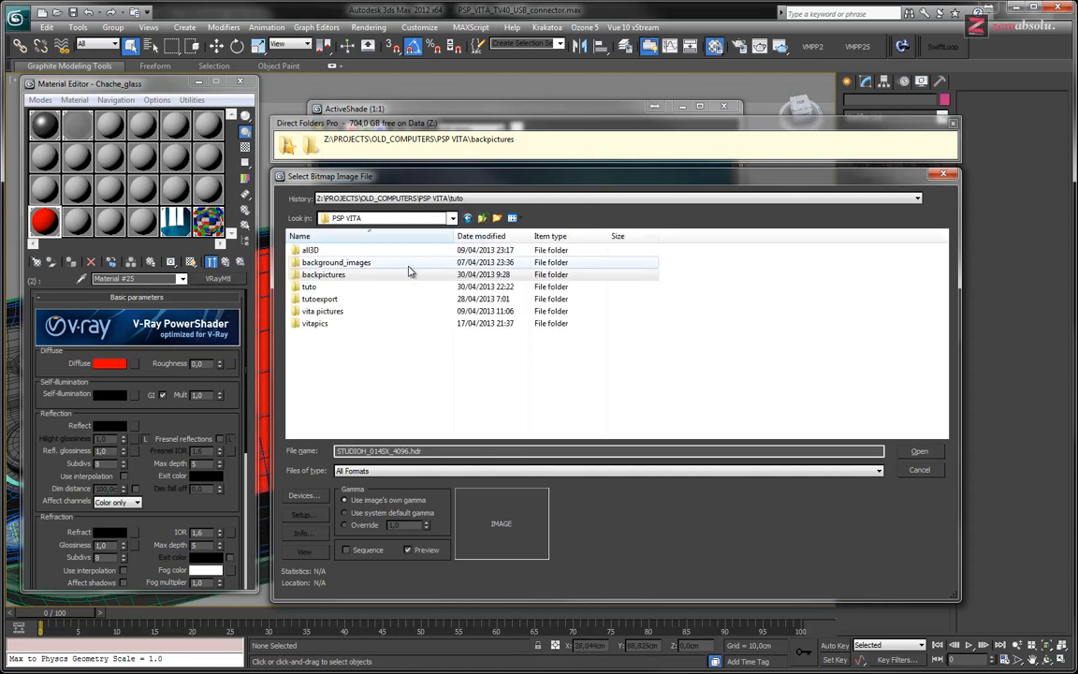
double_click(340, 315)
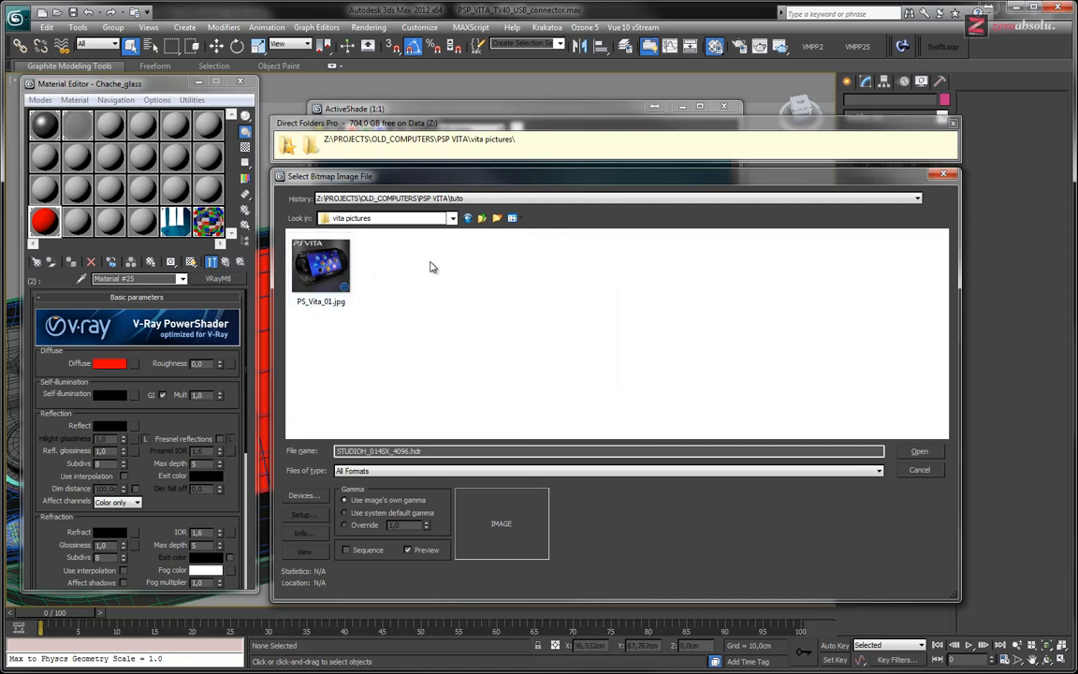
left_click(480, 218)
double_click(319, 323)
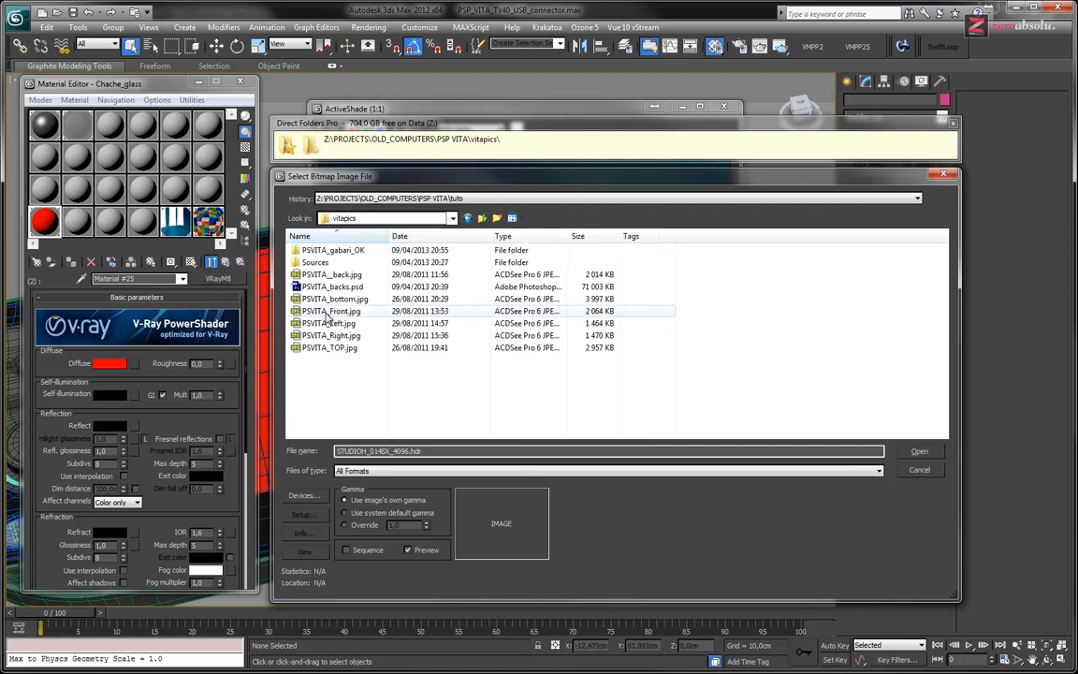
left_click(511, 218)
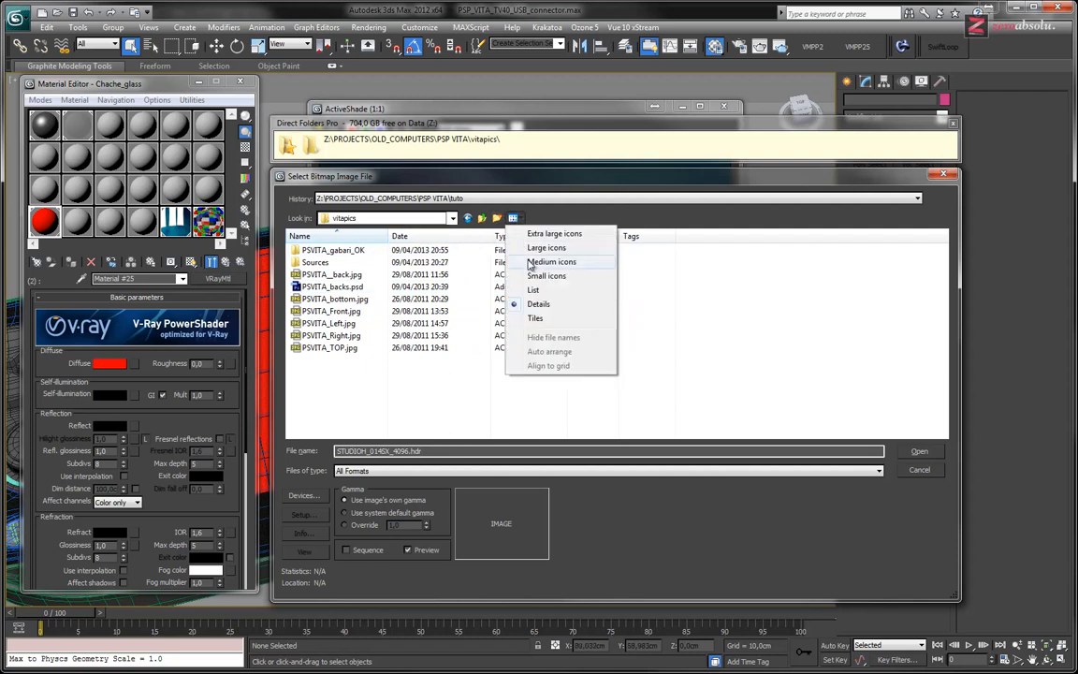
left_click(545, 274)
double_click(361, 256)
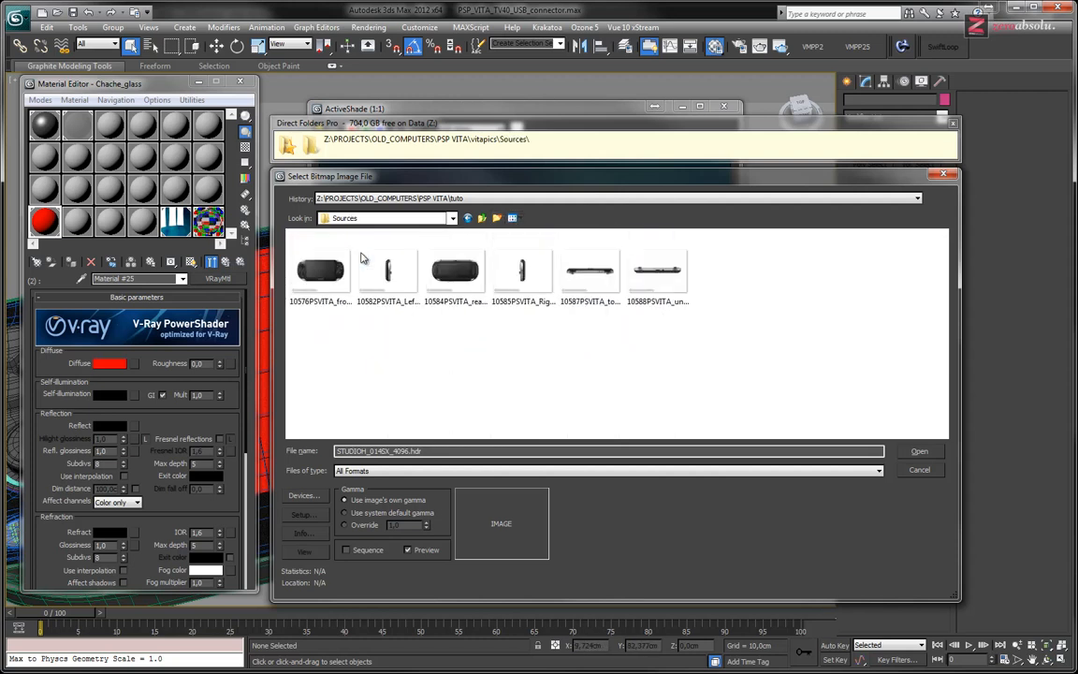
left_click(482, 218)
double_click(319, 265)
left_click(483, 218)
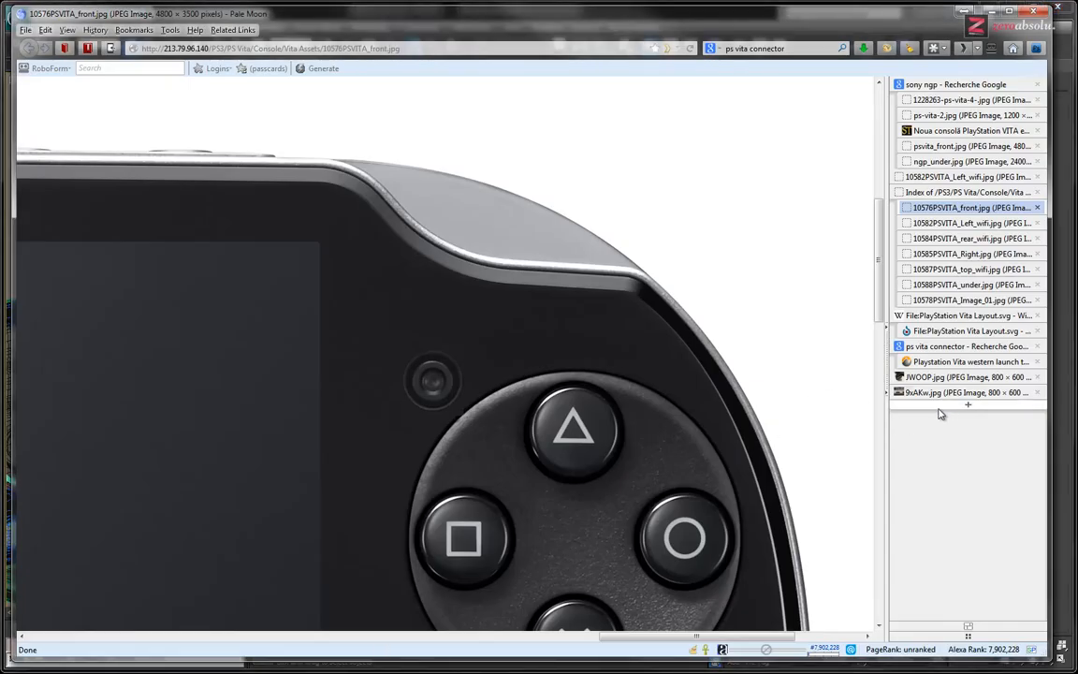
Switch to the Pale Moon browser and look through Google Images results for "ps vita" in a new tab.
key("ctrl+t")
left_click(789, 50)
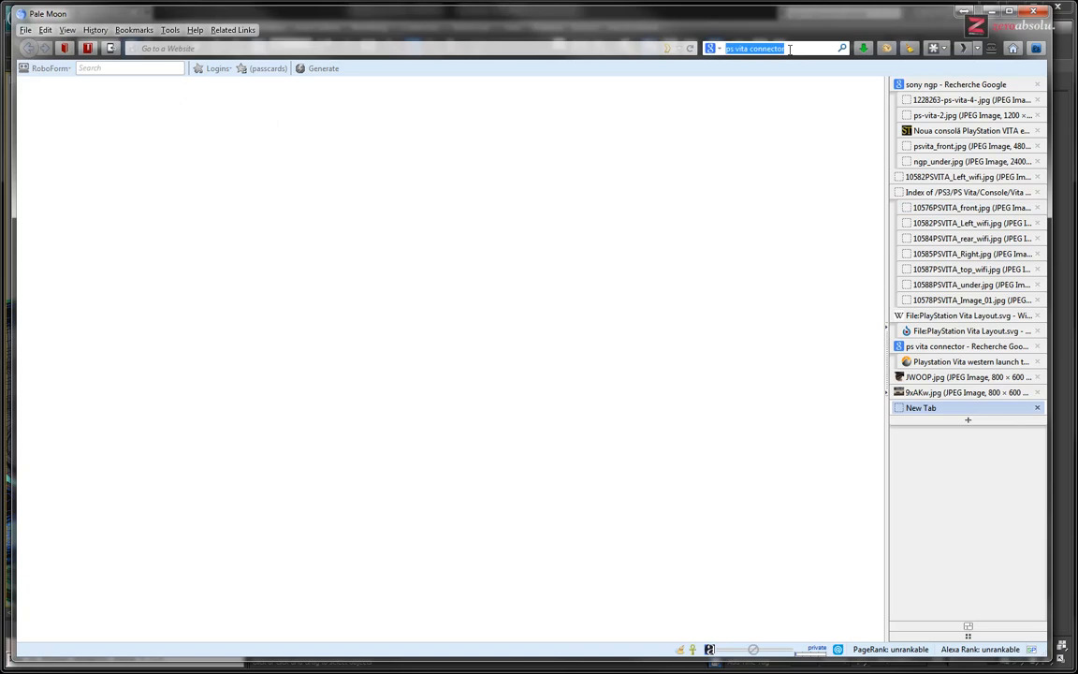
type("ps vita")
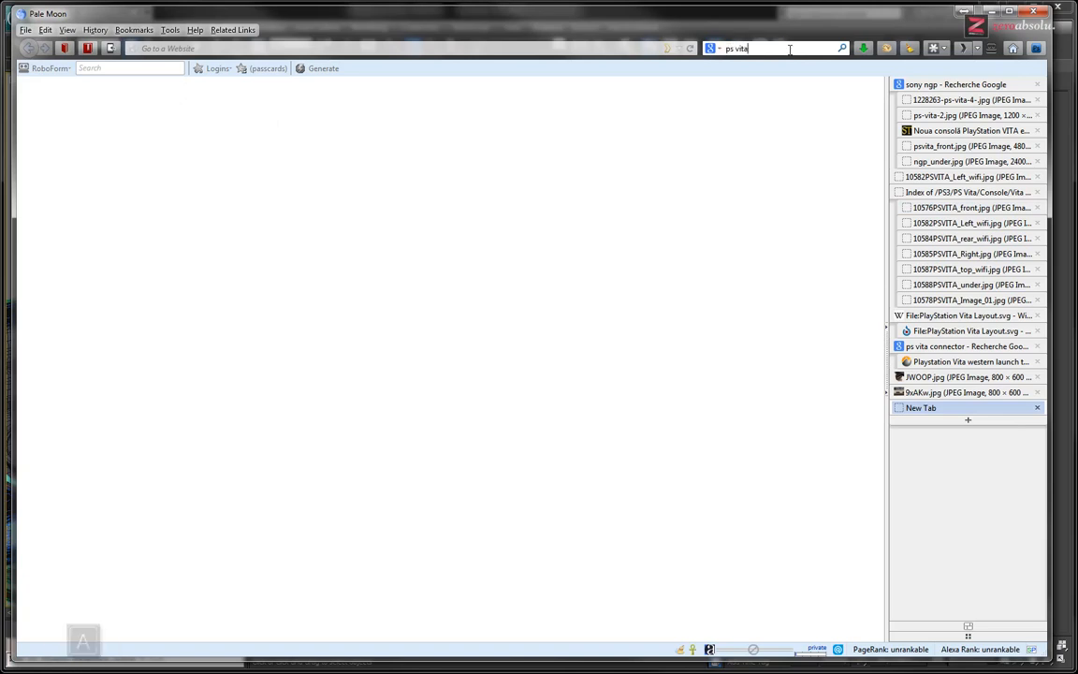
key("Return")
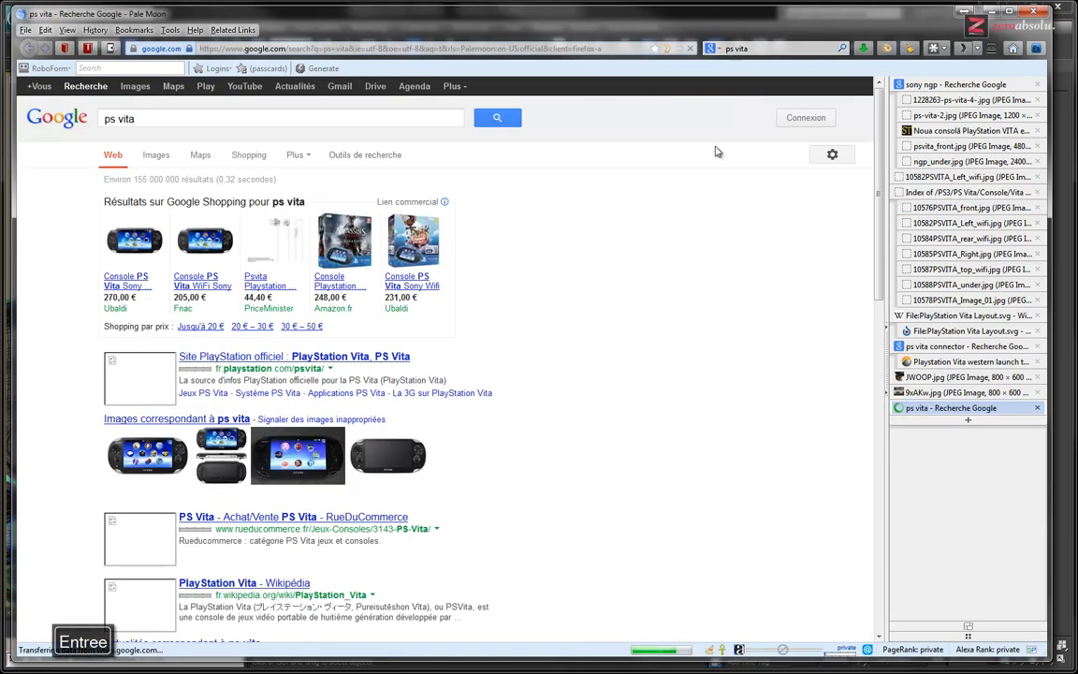
left_click(155, 157)
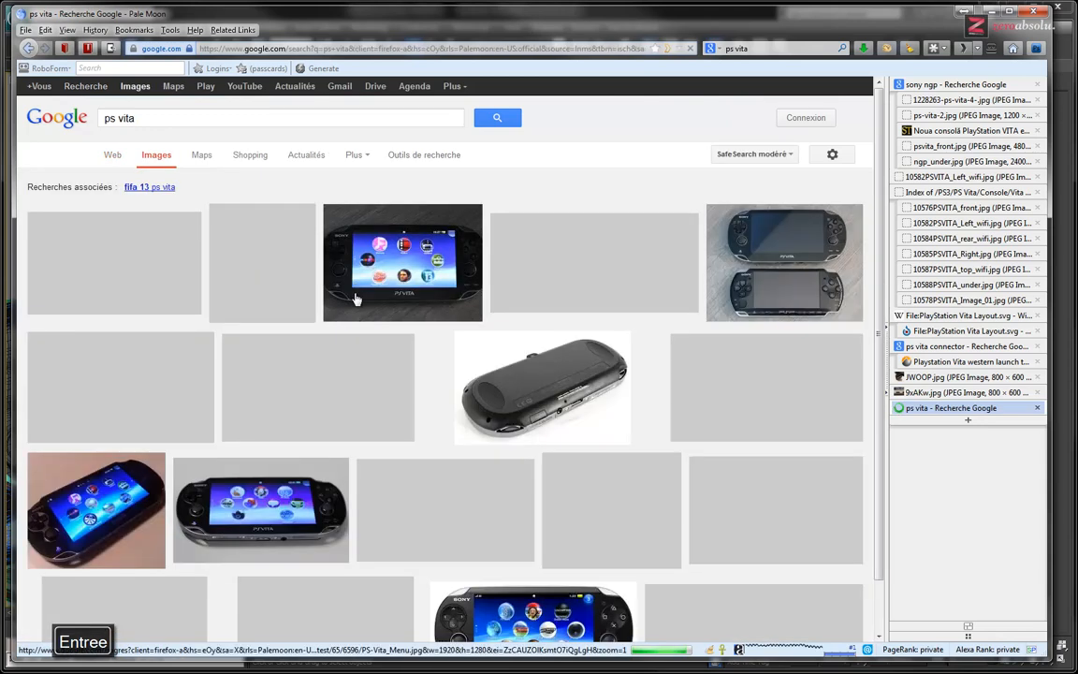
scroll(435, 438, "down", 5)
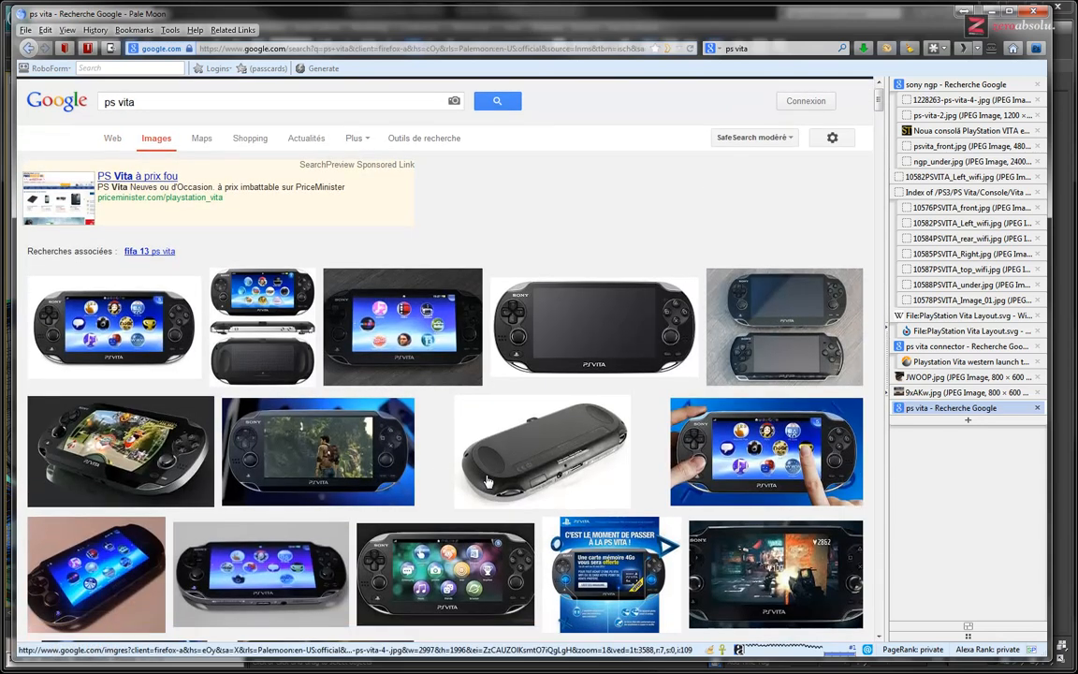
scroll(488, 482, "down", 6)
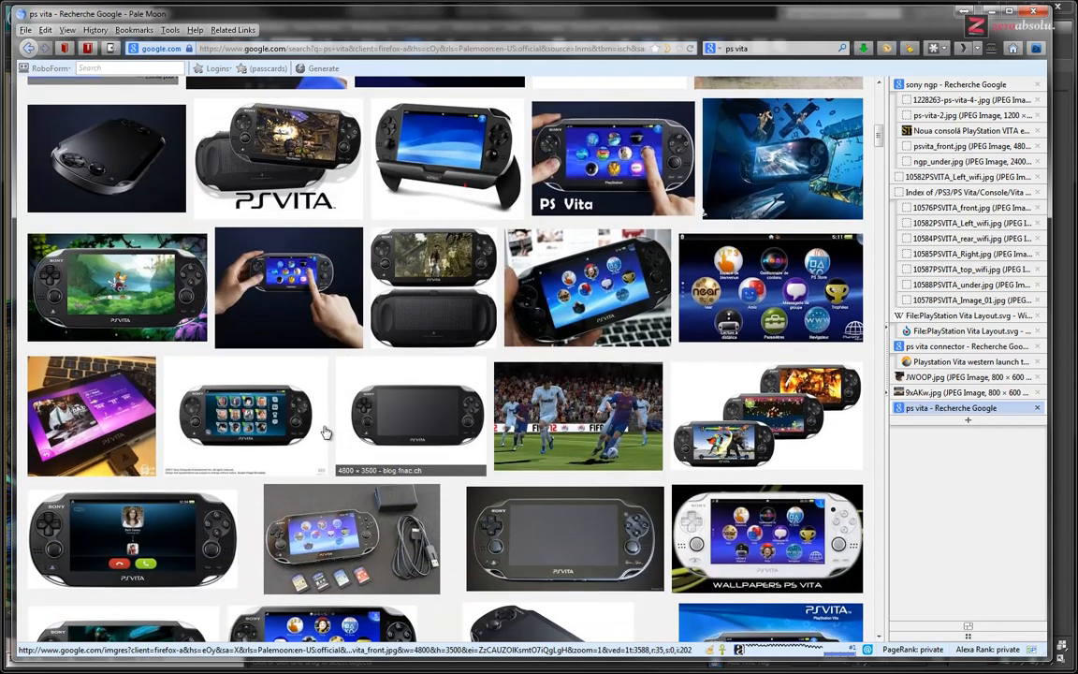
Refine the image search to "ps vita home screen".
scroll(325, 433, "up", 10)
left_click(176, 122)
type("home screen")
key("Return")
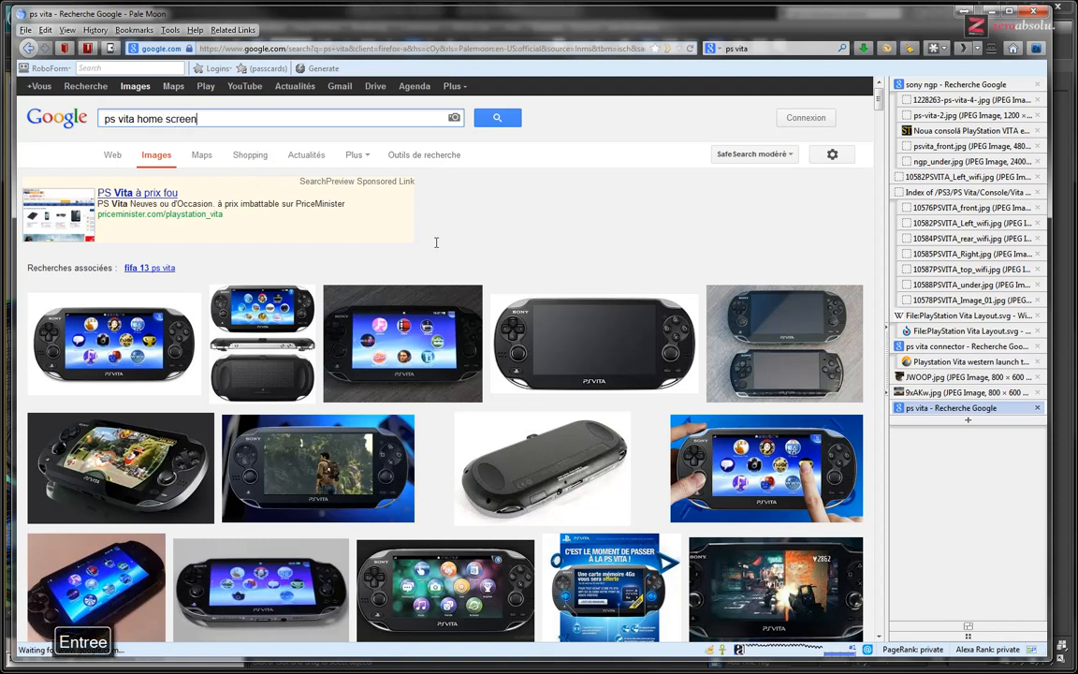
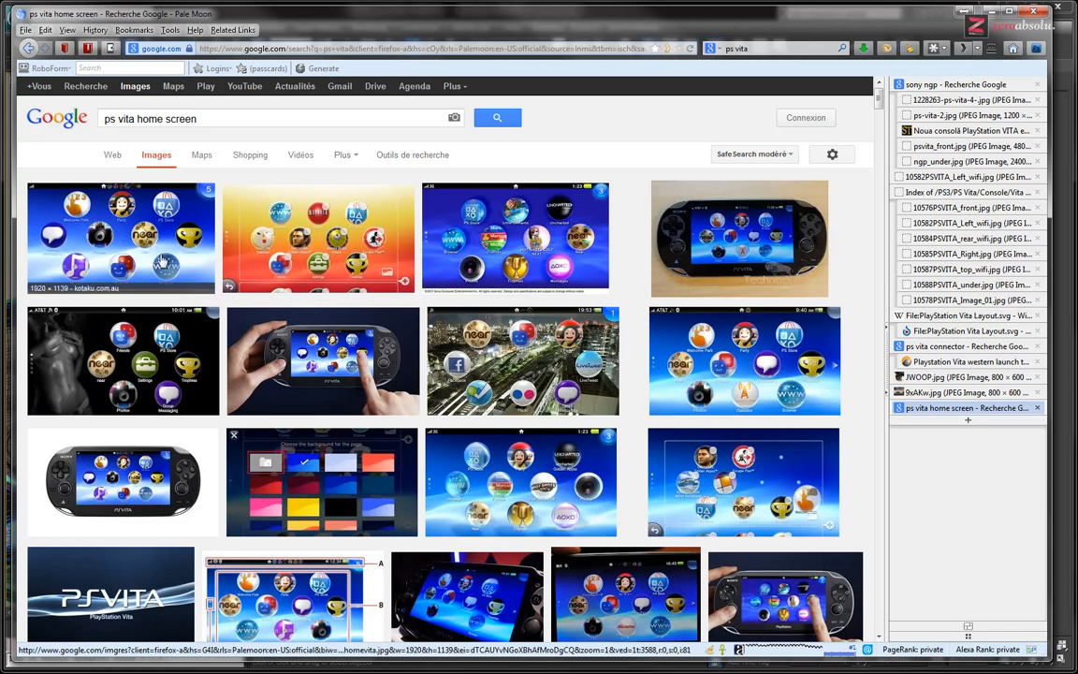
Open the original vita-homescreen.jpg from the image results and save it in the PSP VITA project's background_images folder as vistascreen.jpg.
left_click(512, 467)
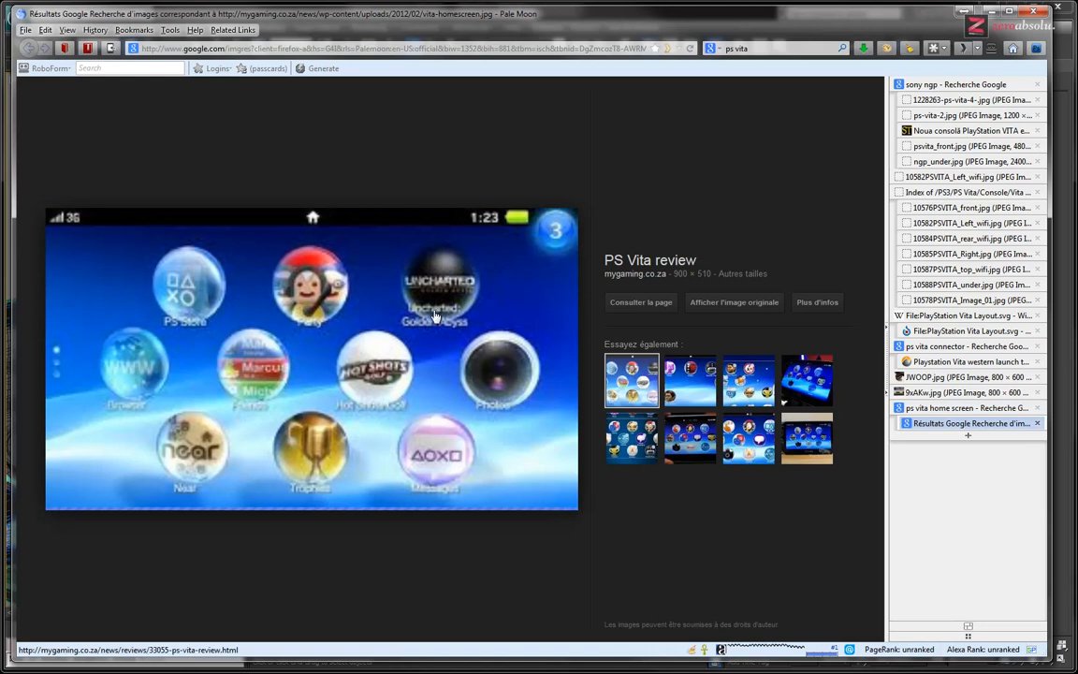
left_click(721, 305)
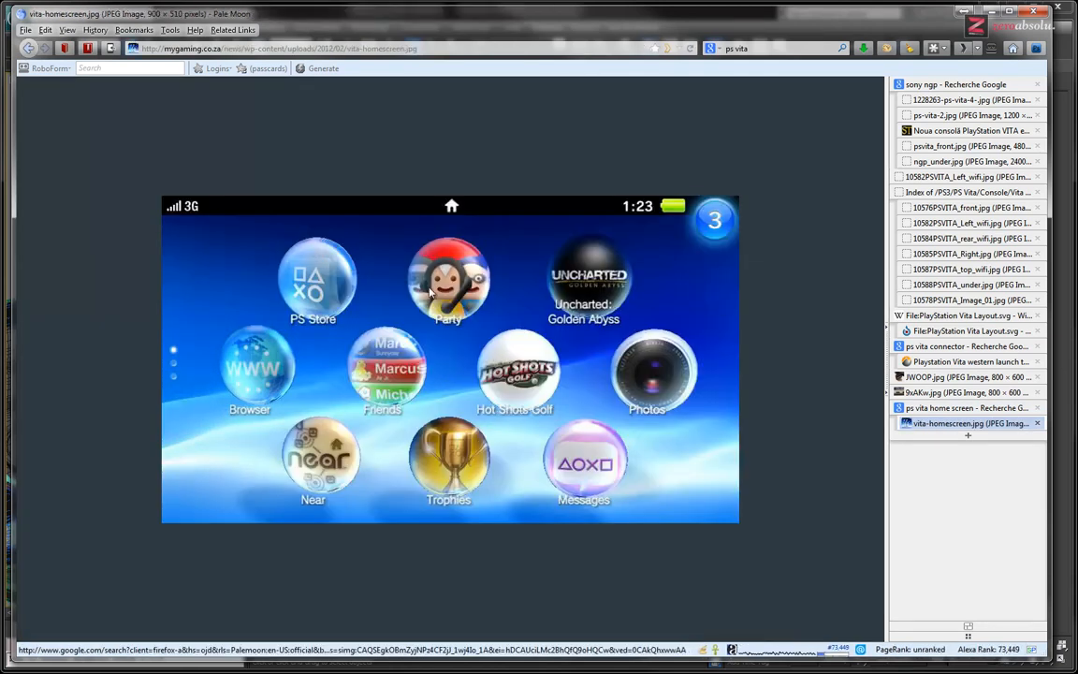
right_click(430, 293)
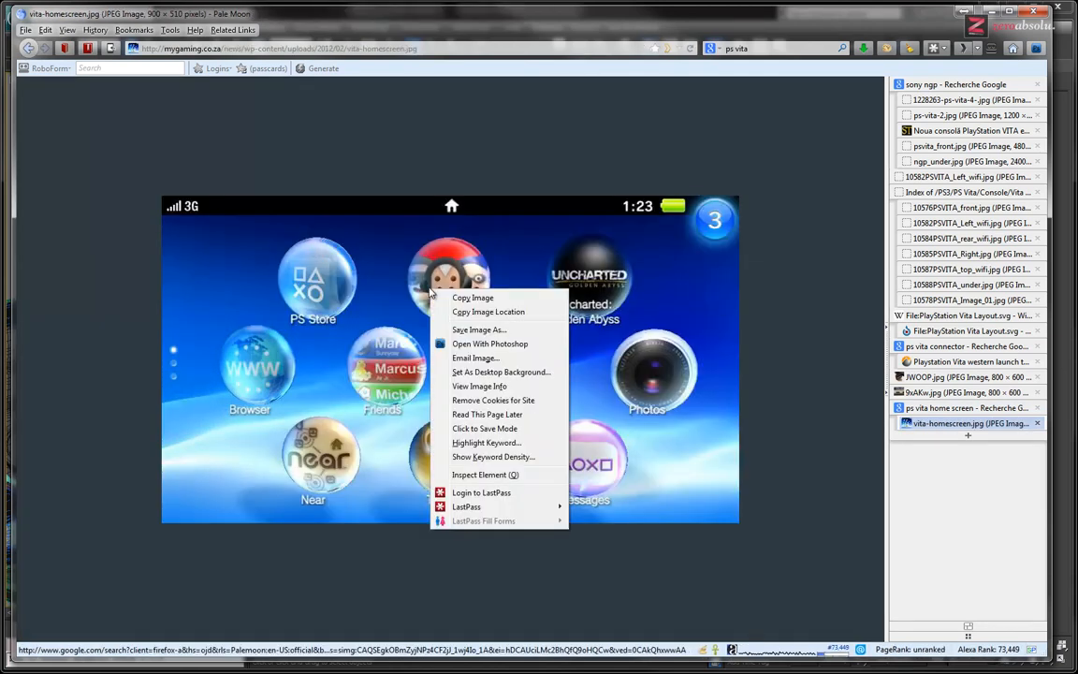
left_click(493, 330)
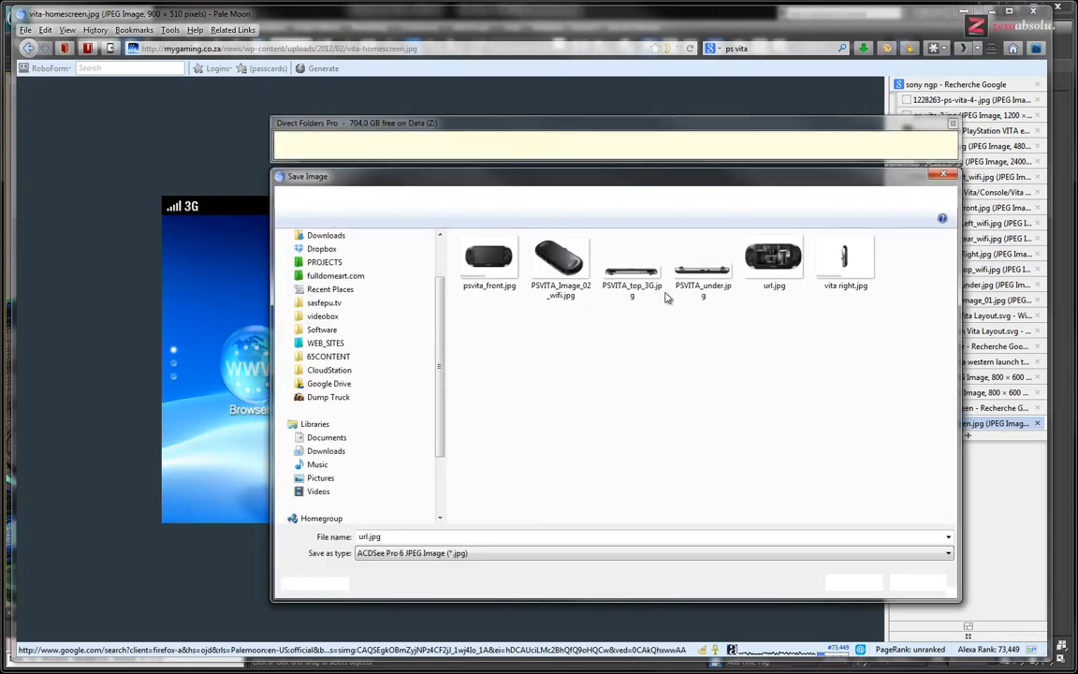
right_click(558, 334)
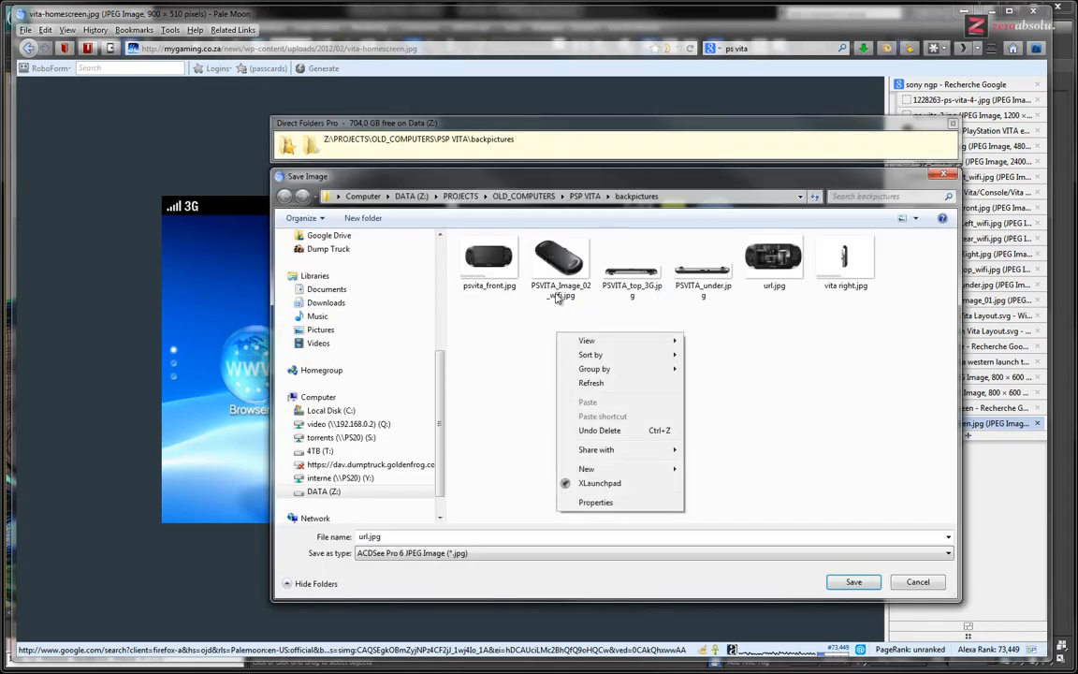
left_click(595, 198)
left_click(591, 197)
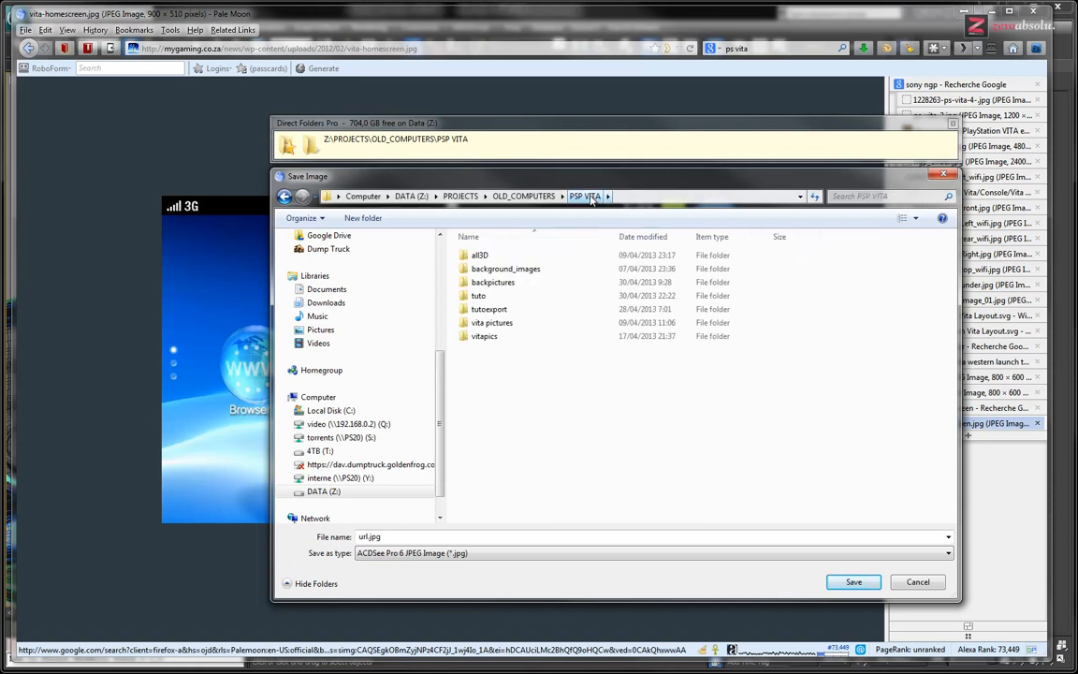
double_click(496, 270)
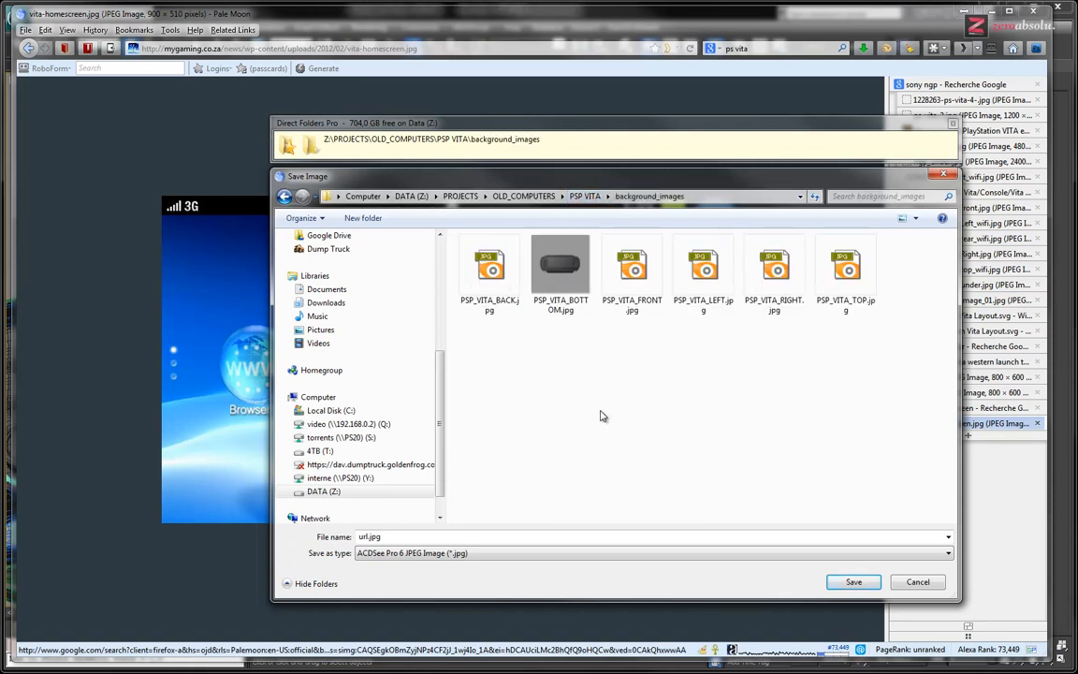
double_click(366, 536)
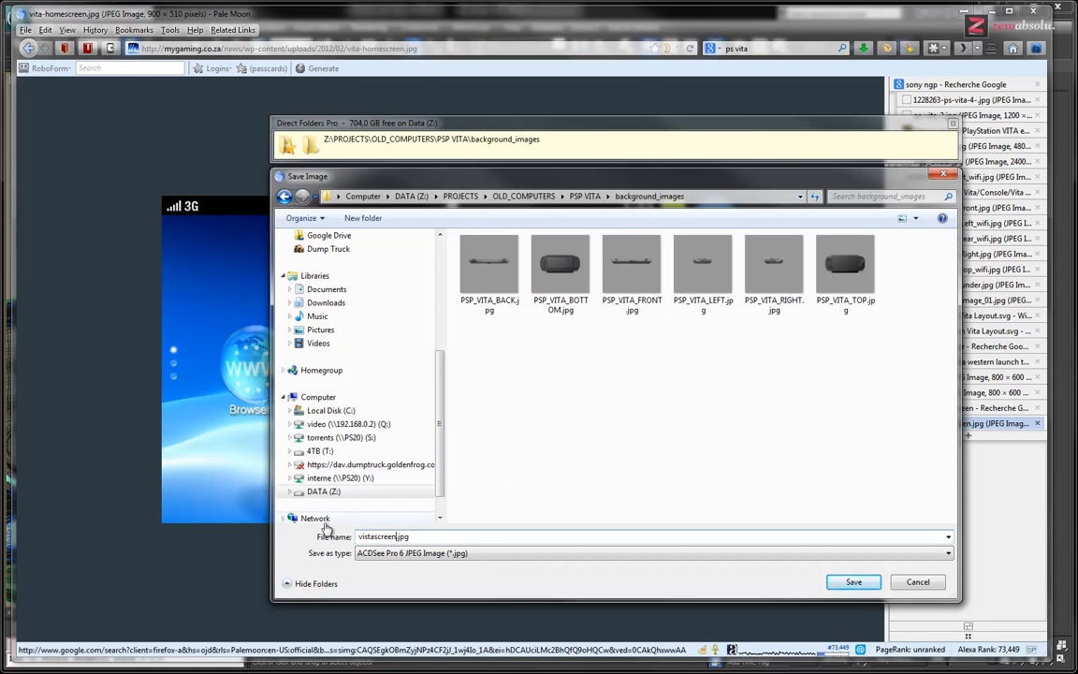
key("Return")
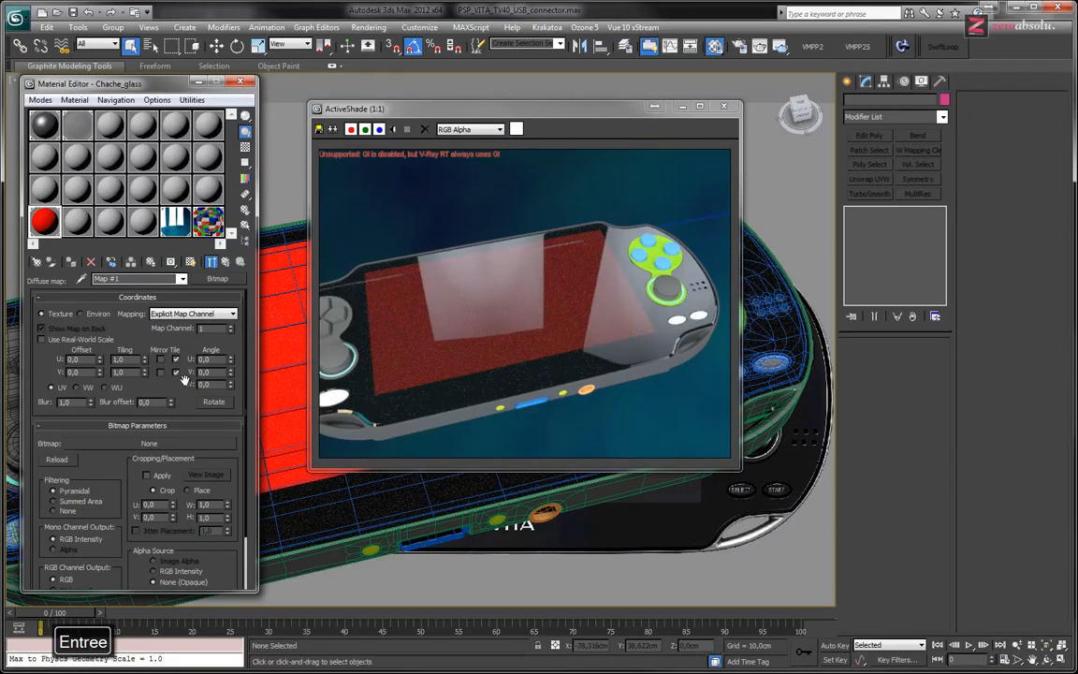
For the diffuse map's bitmap, browse to PSP VITA\background_images, rename vistascreen.jpg to vitascreen.jpg and load it.
left_click(153, 444)
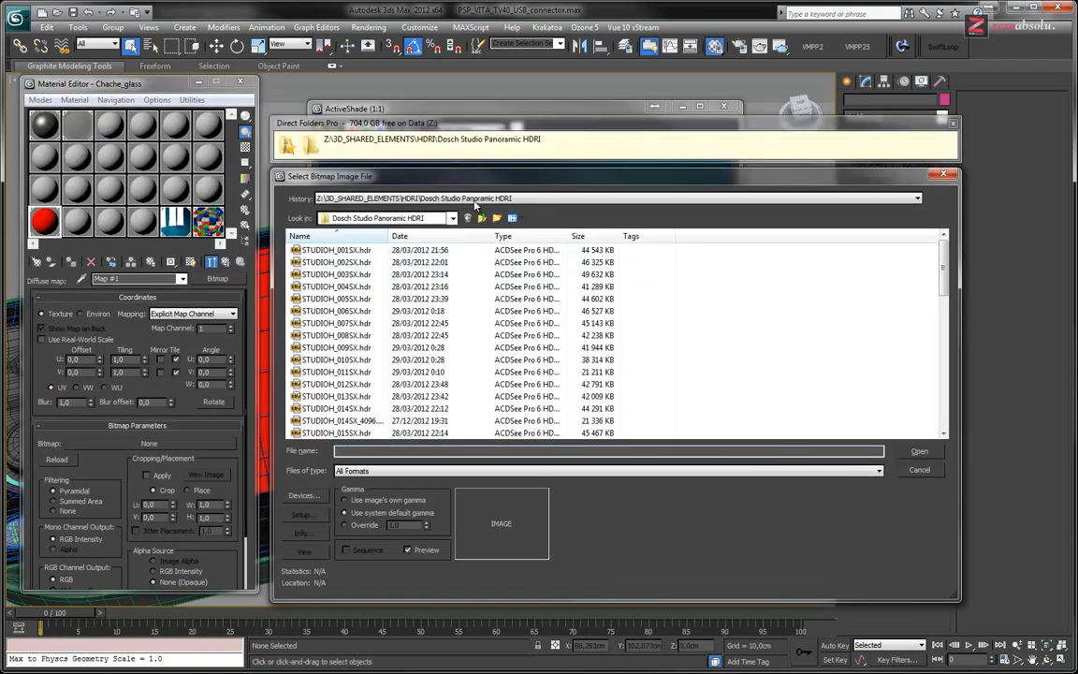
left_click(431, 197)
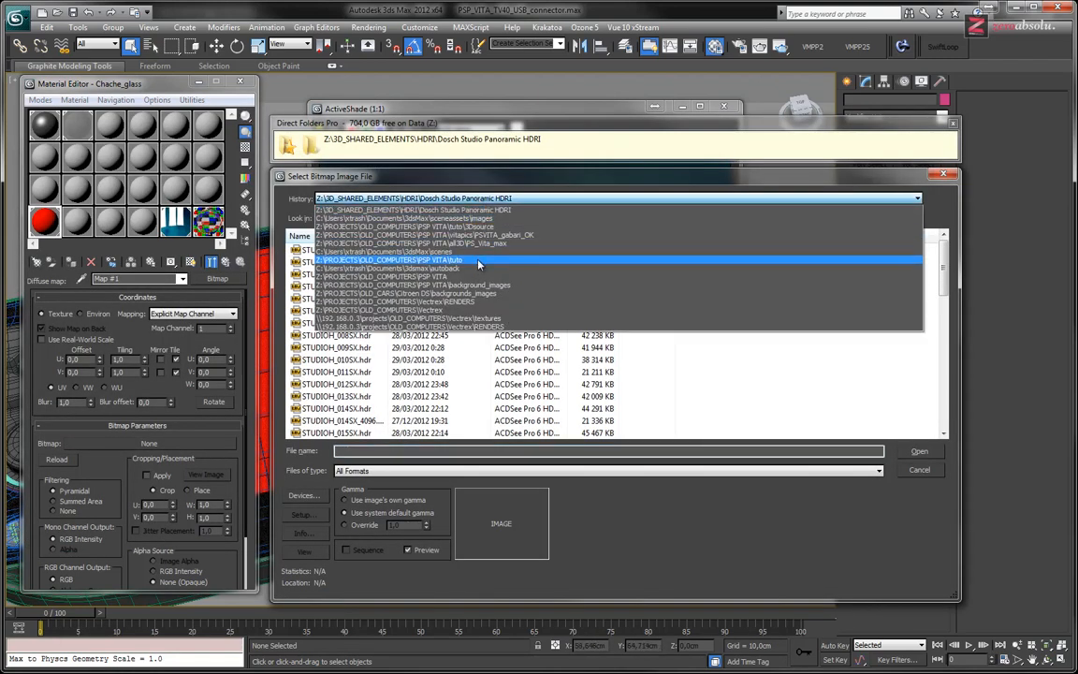
left_click(418, 274)
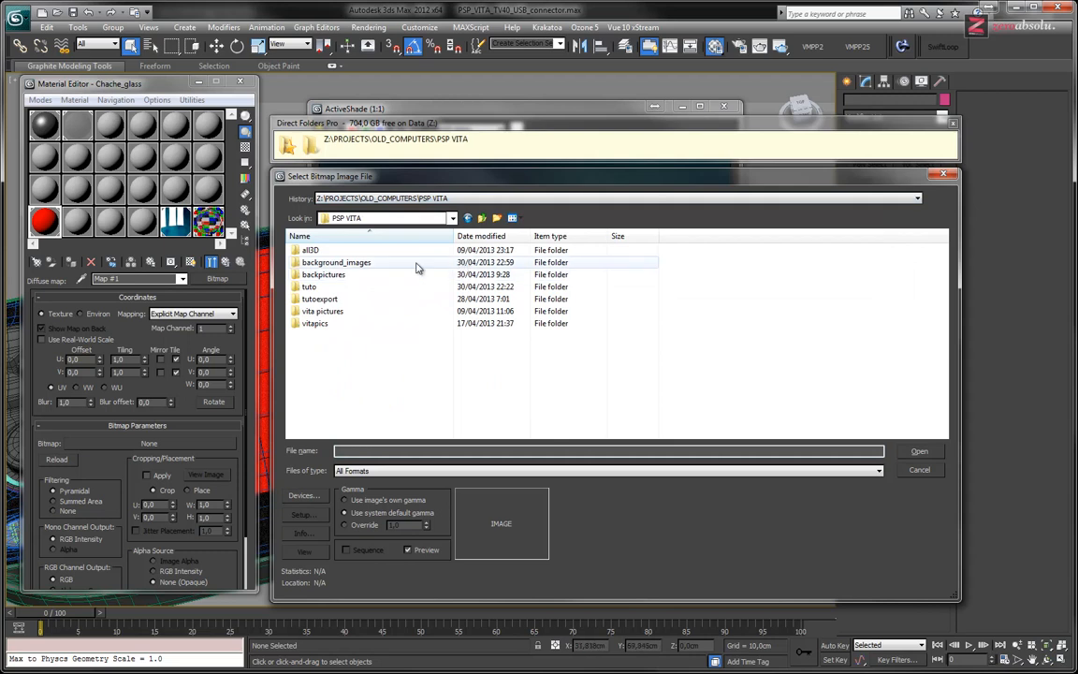
double_click(352, 263)
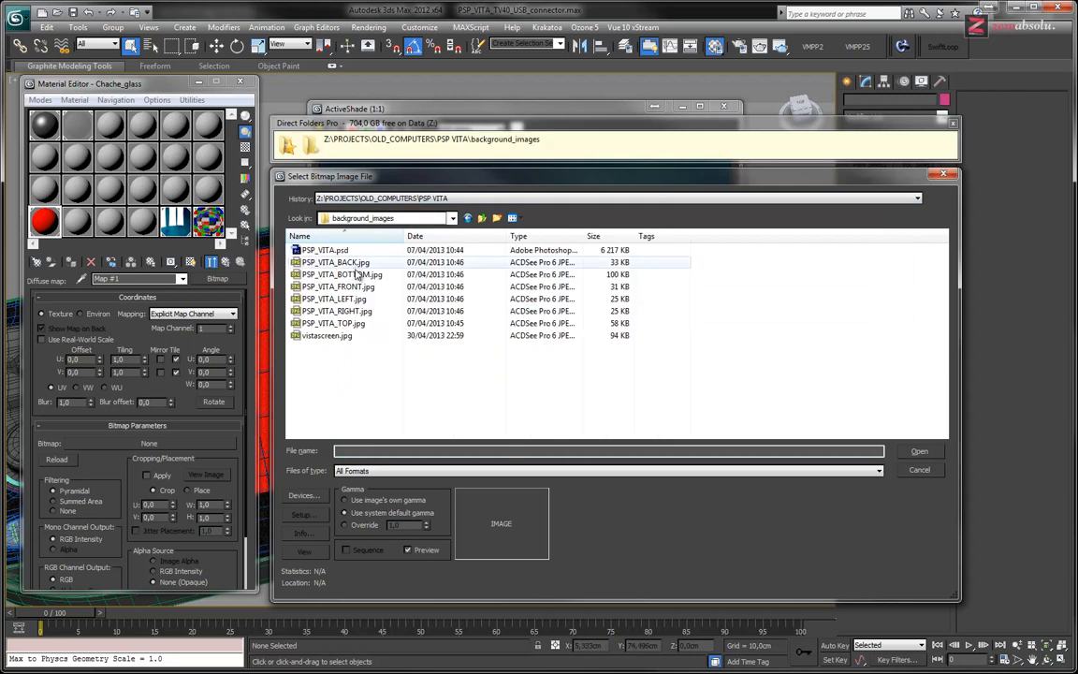
left_click(327, 336)
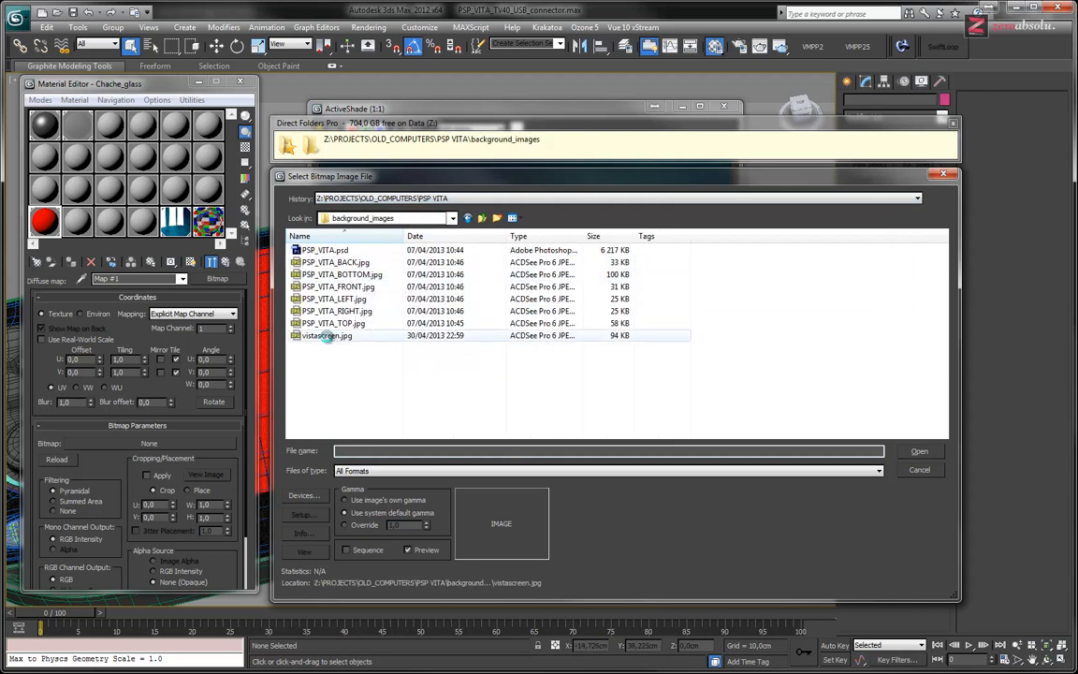
left_click(323, 336)
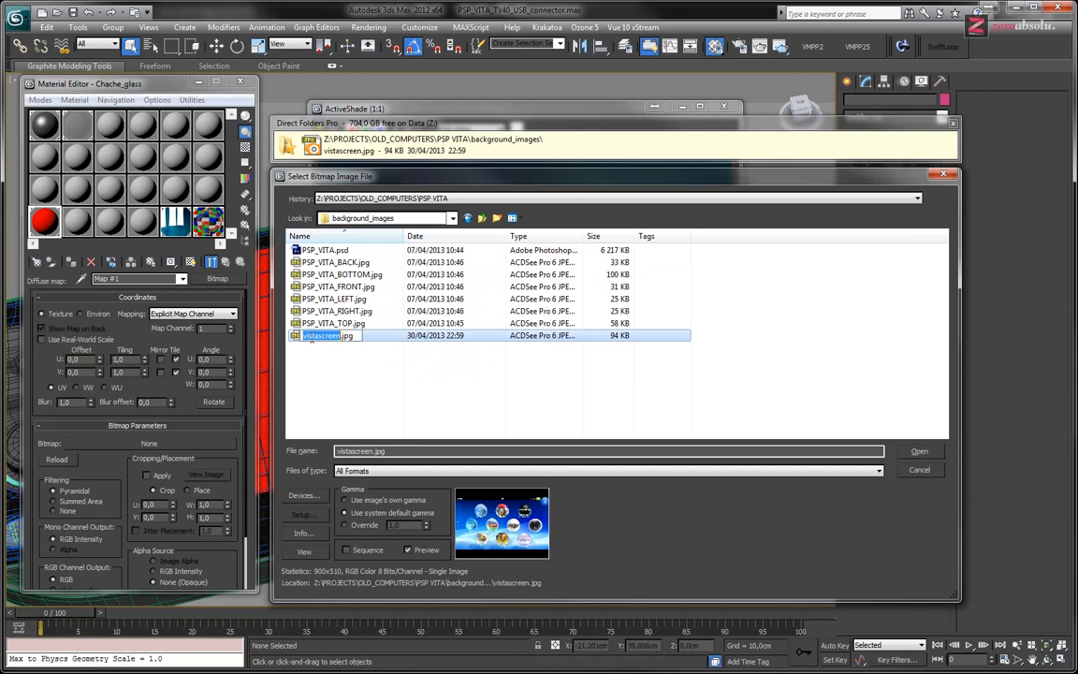
key("BackSpace")
key("Return")
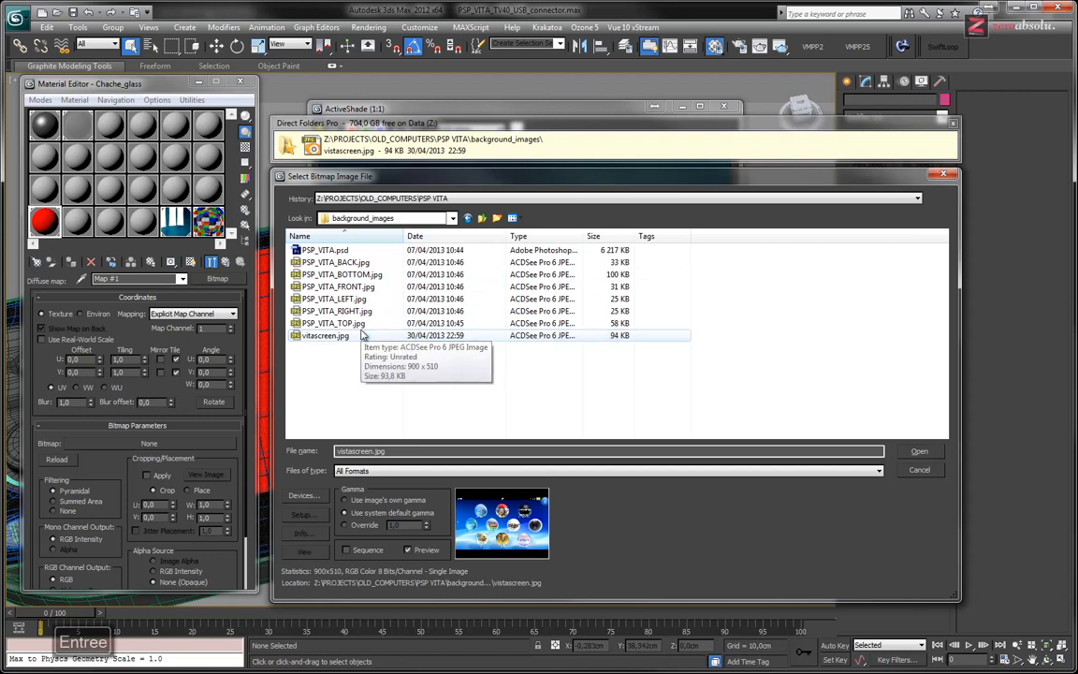
left_click(347, 336)
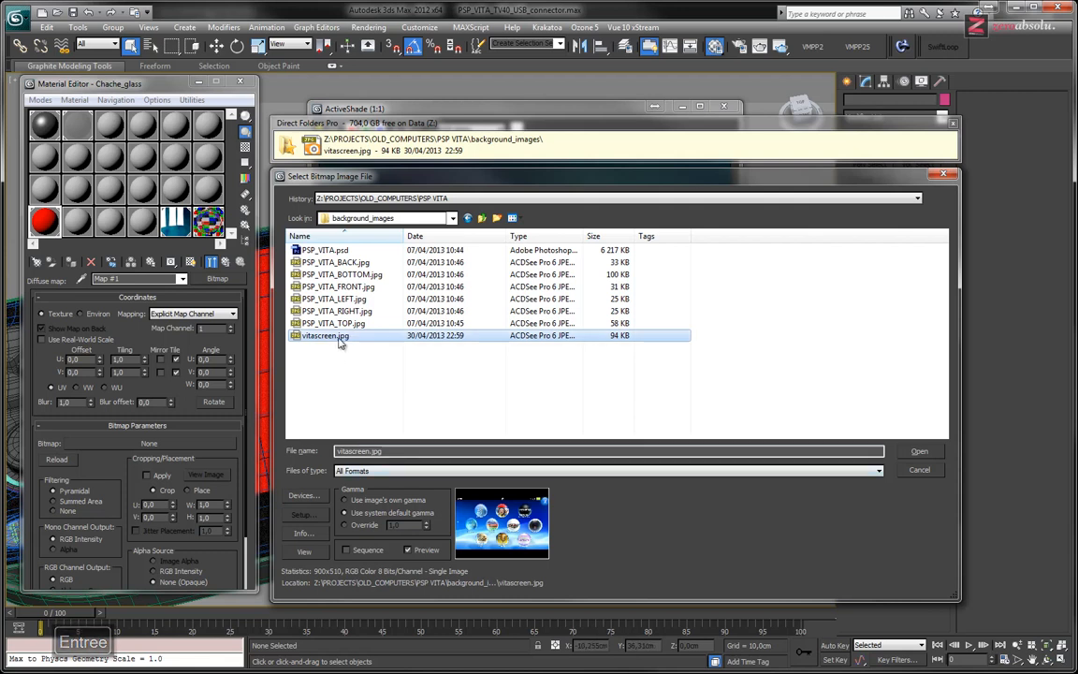
double_click(342, 336)
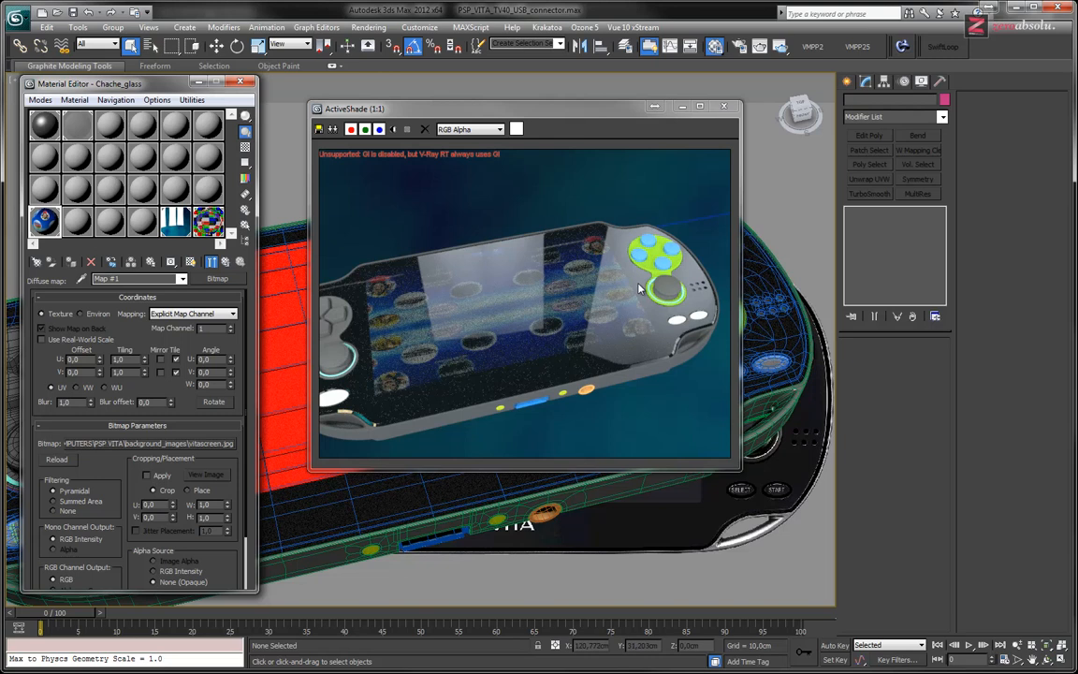
Select the Glass_cache plate beneath the outer glass and add a UVW Map modifier to it.
left_click_drag(401, 153, 399, 151)
middle_click_drag(599, 343, 667, 335)
scroll(666, 335, "down", 3)
middle_click_drag(568, 337, 619, 330, "alt")
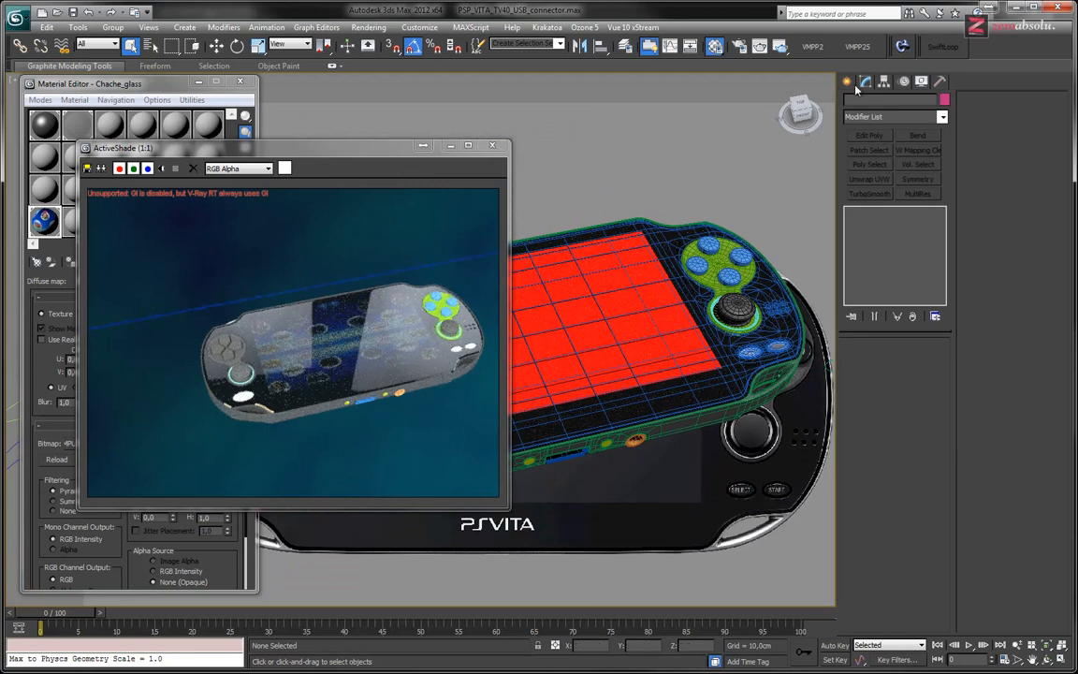
left_click(654, 247)
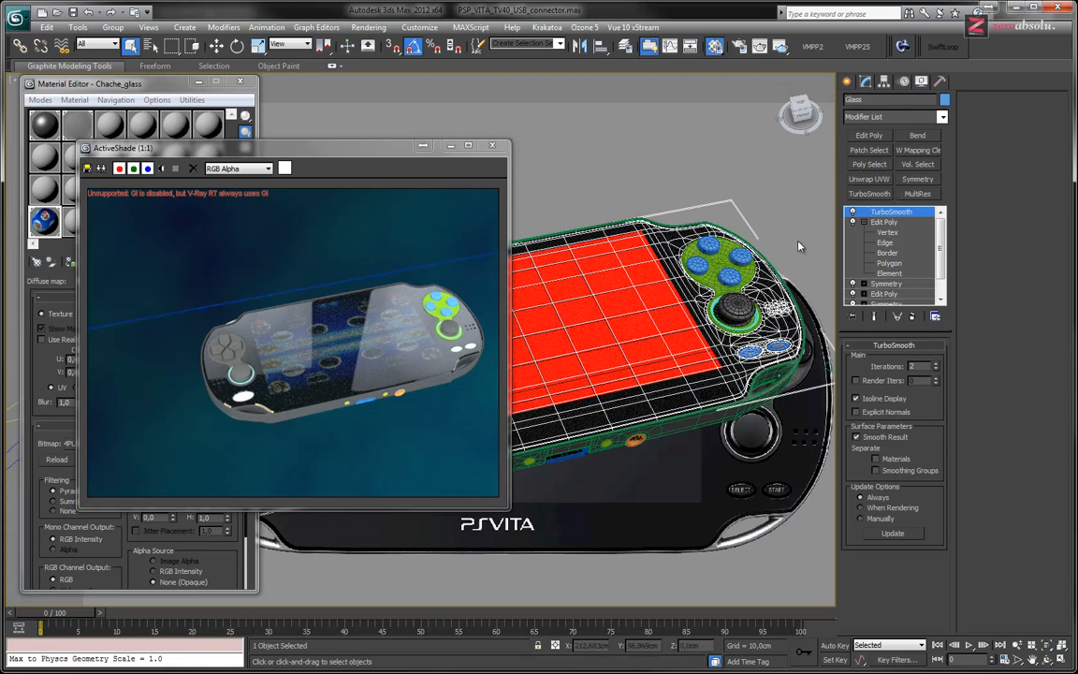
left_click(864, 222)
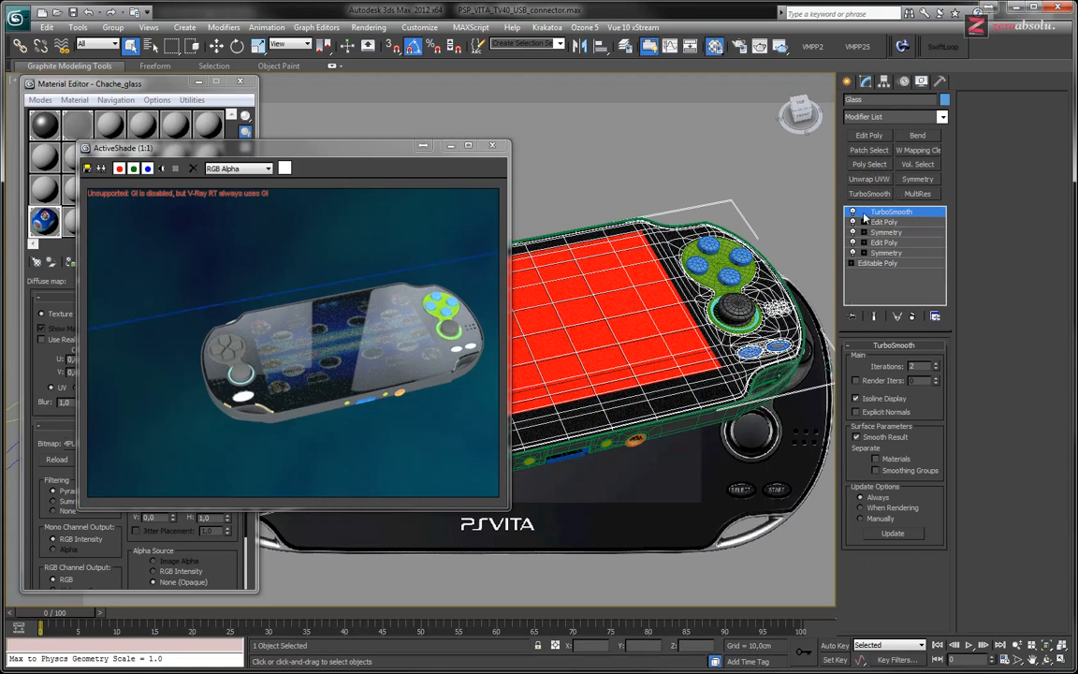
left_click(638, 283)
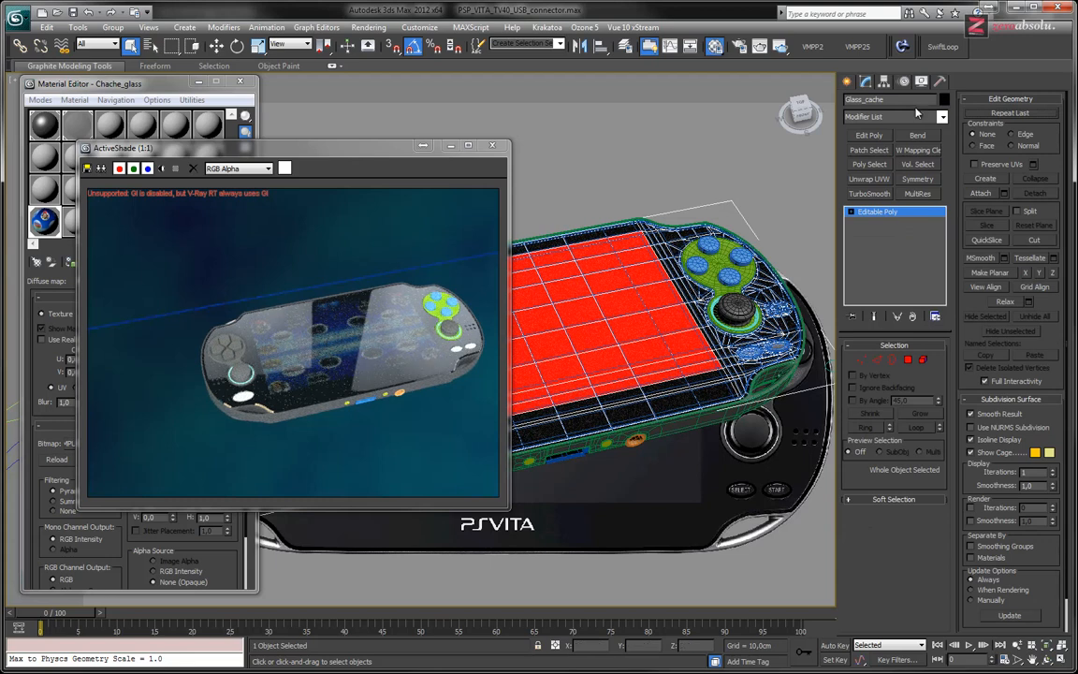
left_click(941, 117)
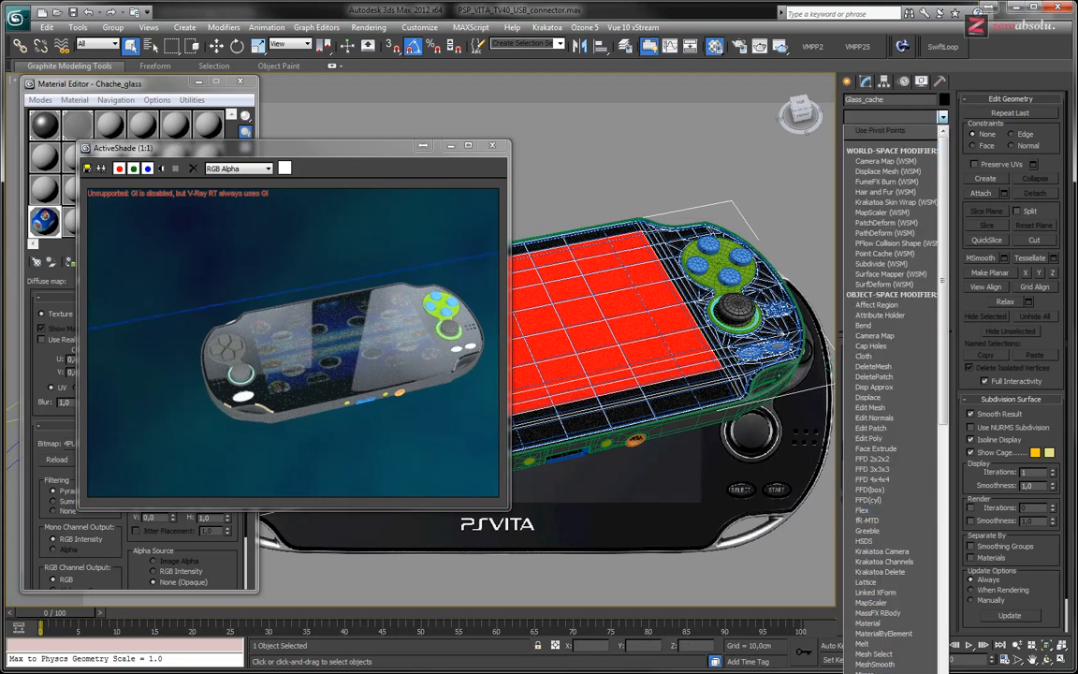
key("n")
scroll(878, 624, "down", 8)
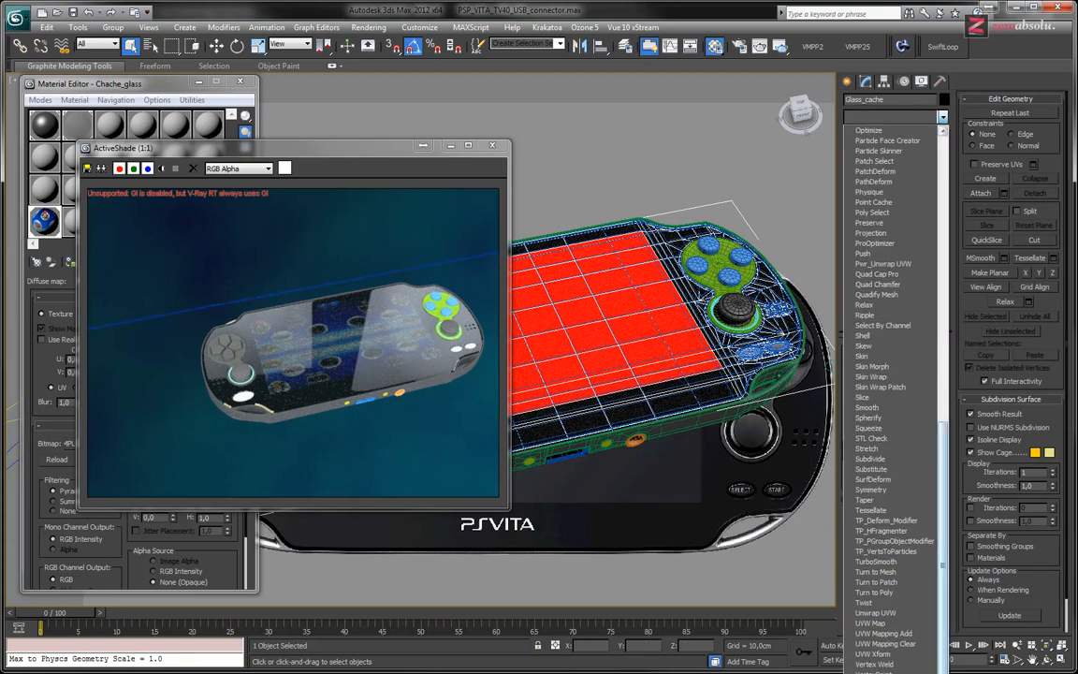
left_click(878, 623)
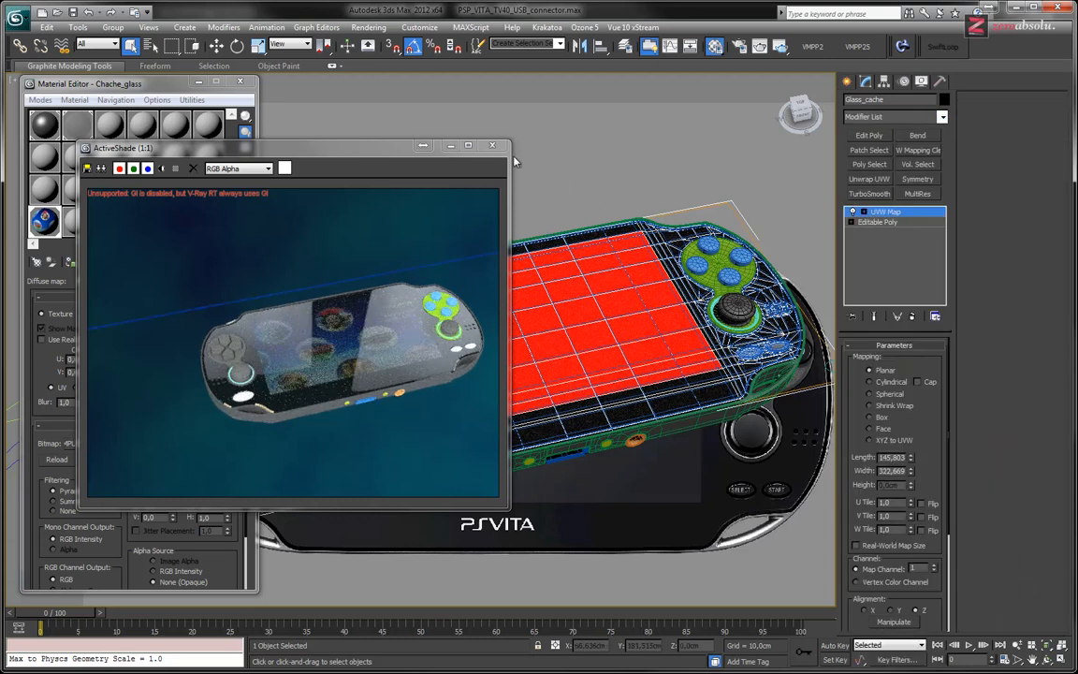
Fit the planar UVW Map gizmo to the display from the top view, moving it up along Y and setting length 111,729 and width 196,828.
left_click_drag(375, 150, 199, 141)
left_click_drag(911, 462, 914, 468)
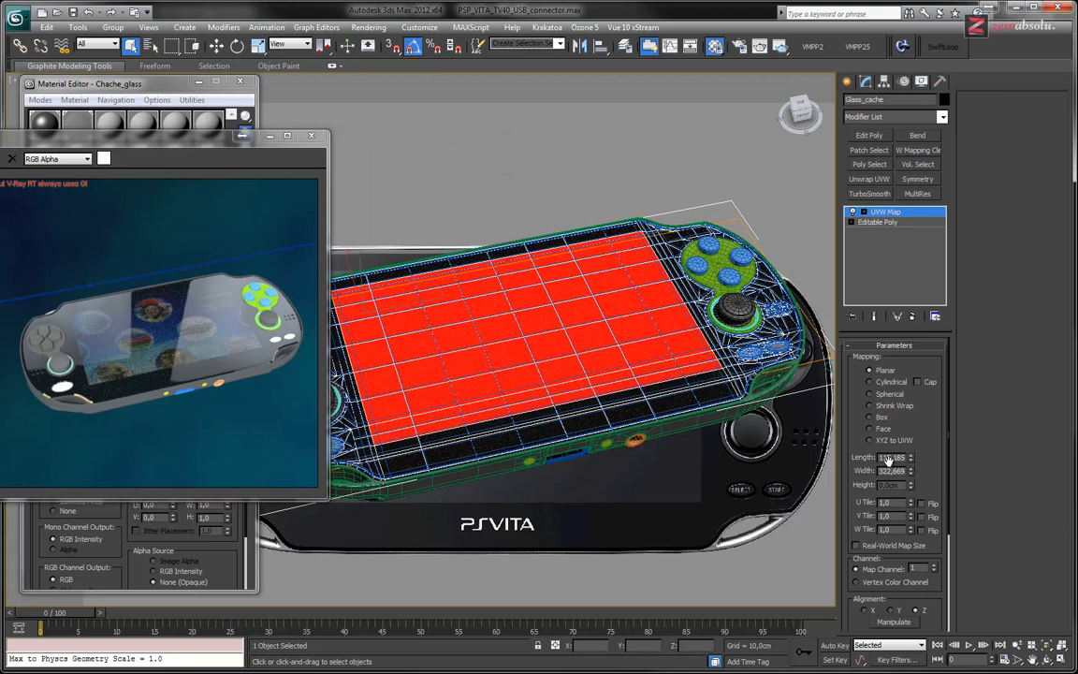
key("t")
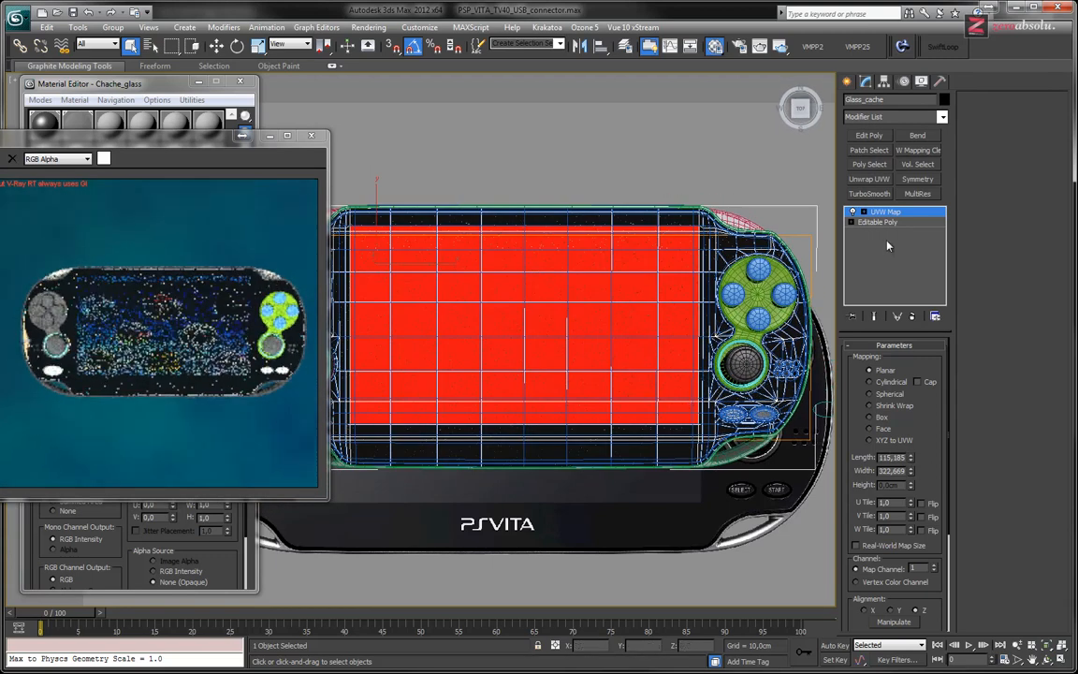
left_click(865, 213)
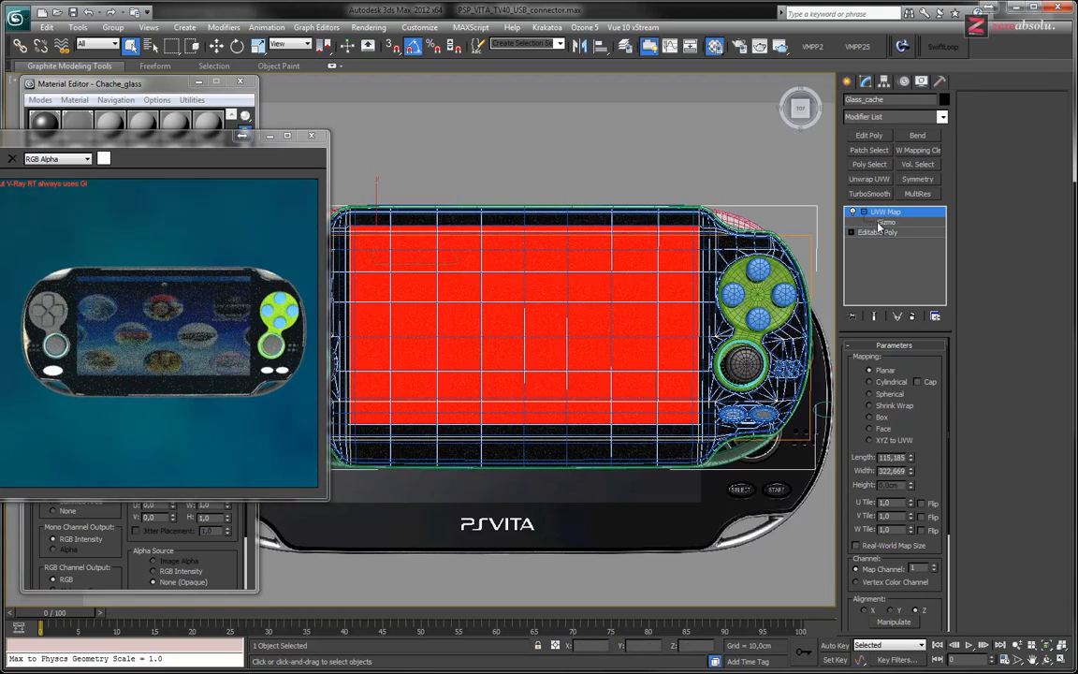
left_click(880, 223)
key("w")
left_click_drag(526, 283, 525, 282)
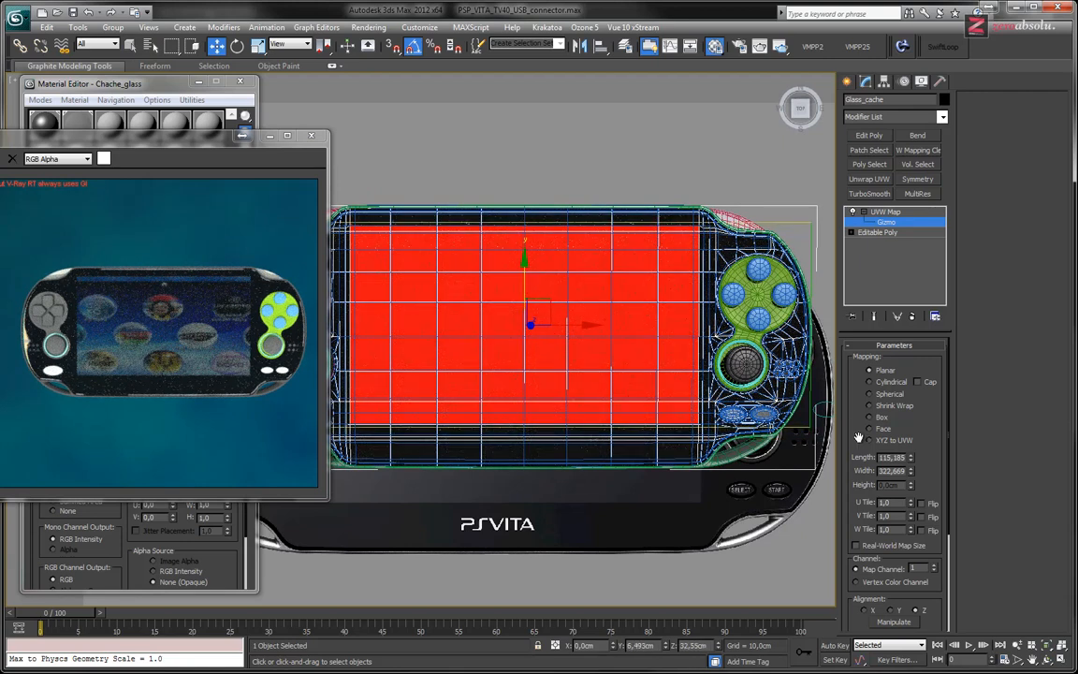
left_click_drag(913, 460, 913, 493)
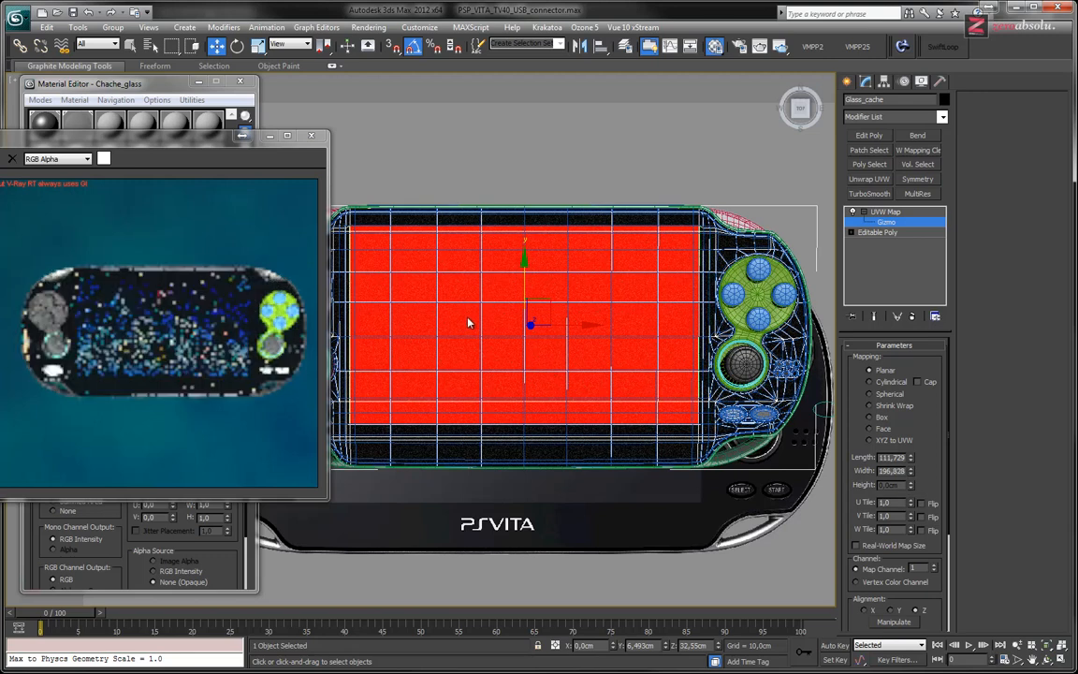
Give the display's sub-material, Material #25, a grey self-illumination colour of value 52 with a multiplier of 0,872.
middle_click_drag(474, 320, 511, 340)
left_click_drag(202, 135, 458, 135)
middle_click_drag(599, 354, 569, 304, "alt")
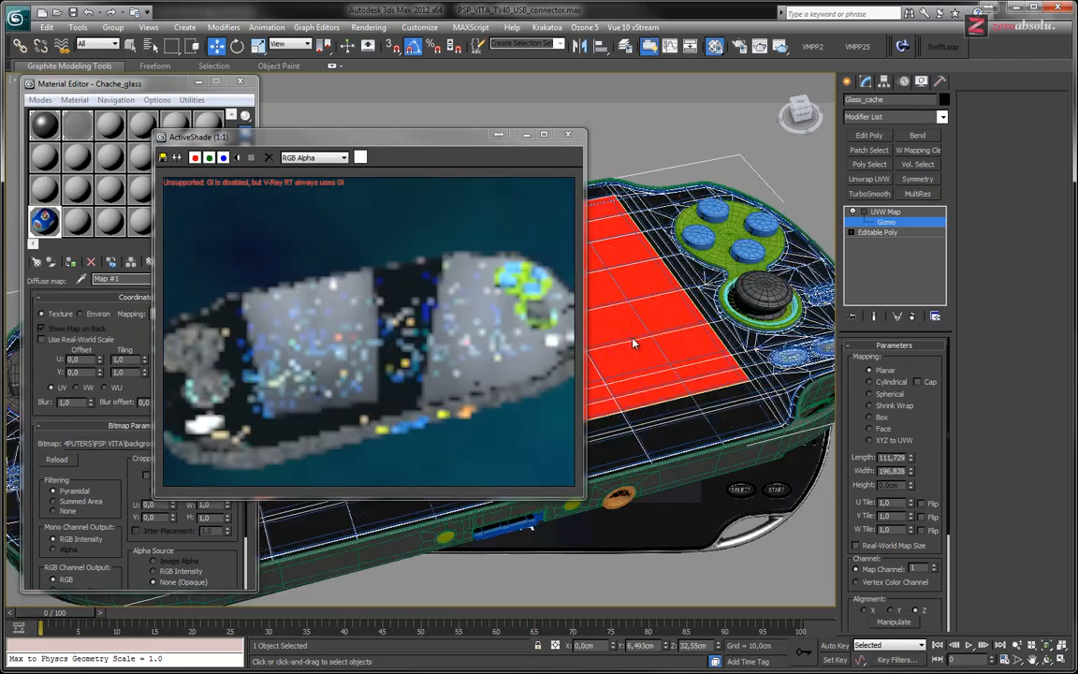
left_click_drag(365, 132, 510, 99)
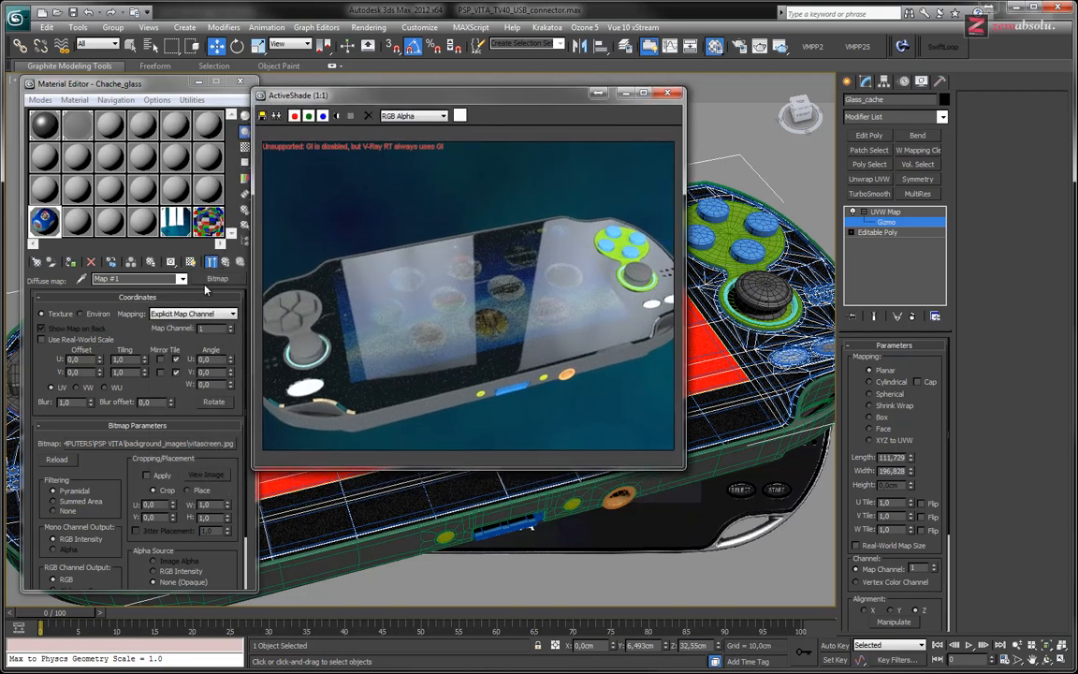
left_click(239, 261)
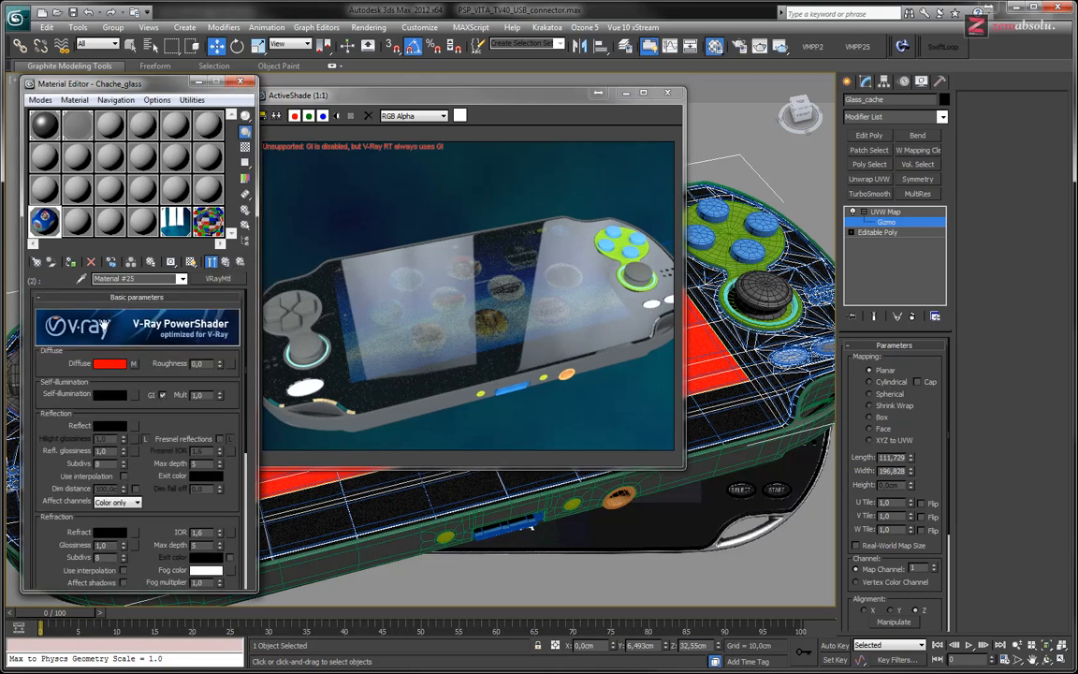
left_click(115, 396)
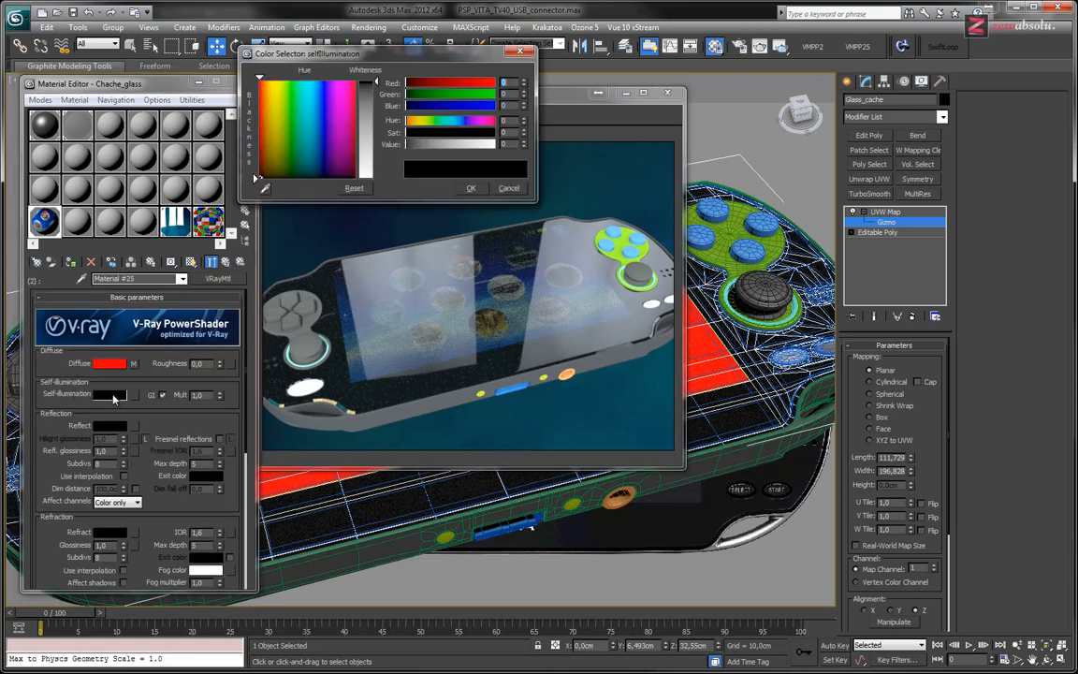
mouse_move(374, 83)
left_mouse_down()
mouse_move(372, 138)
mouse_move(374, 104)
left_mouse_up()
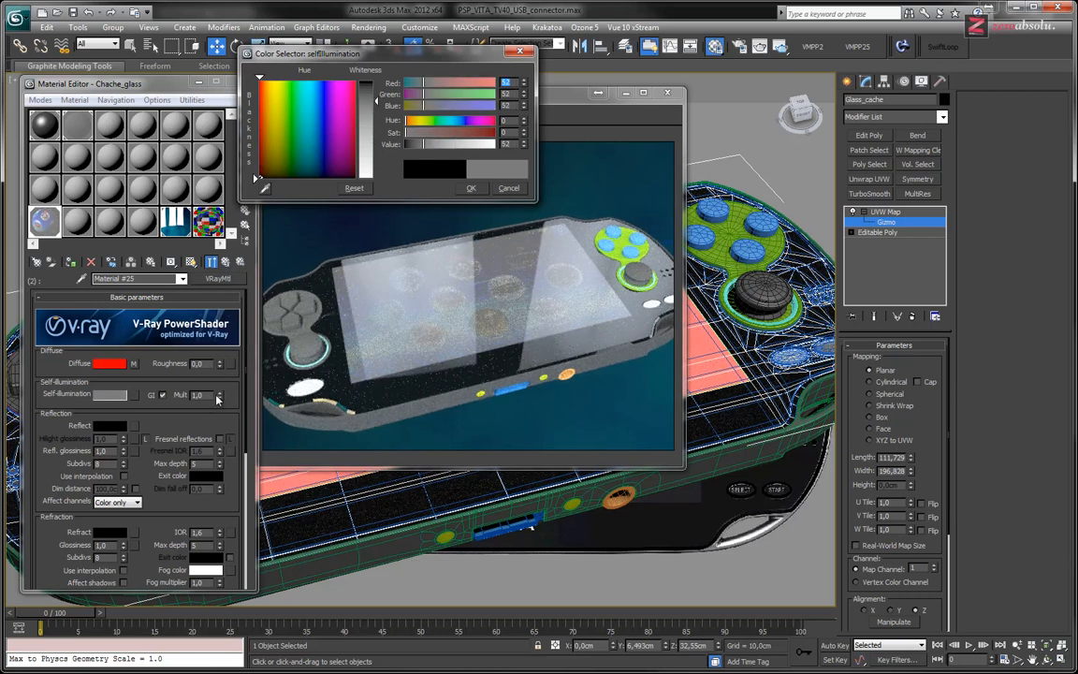
mouse_move(220, 396)
left_mouse_down()
mouse_move(225, 354)
mouse_move(218, 416)
left_mouse_up()
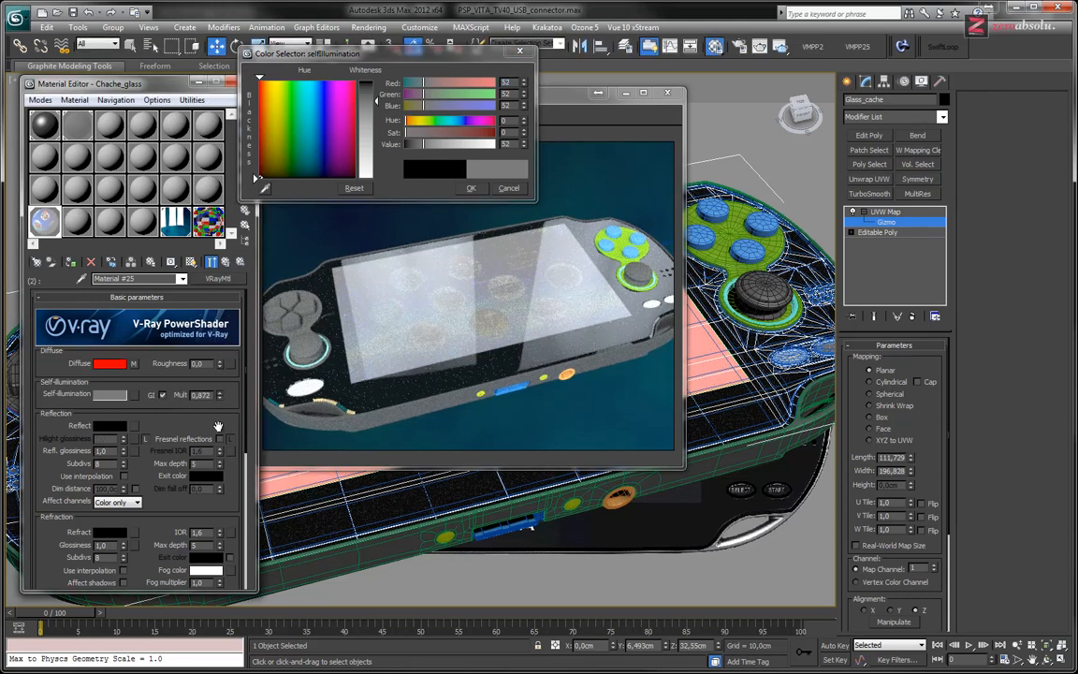
left_click(615, 301)
mouse_move(721, 356)
middle_mouse_down("alt")
mouse_move(725, 366)
mouse_move(719, 359)
middle_mouse_up("alt")
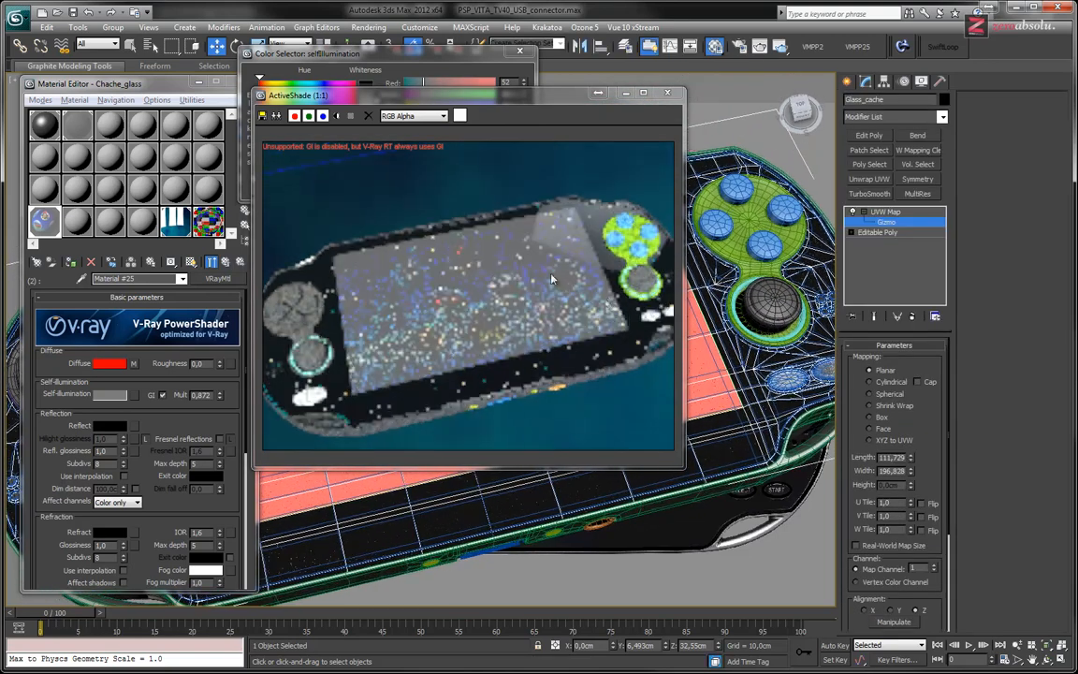
Assign a VRayLightMtl to ID 3 of the Chache_glass Multi/Sub-Object material.
left_click(226, 263)
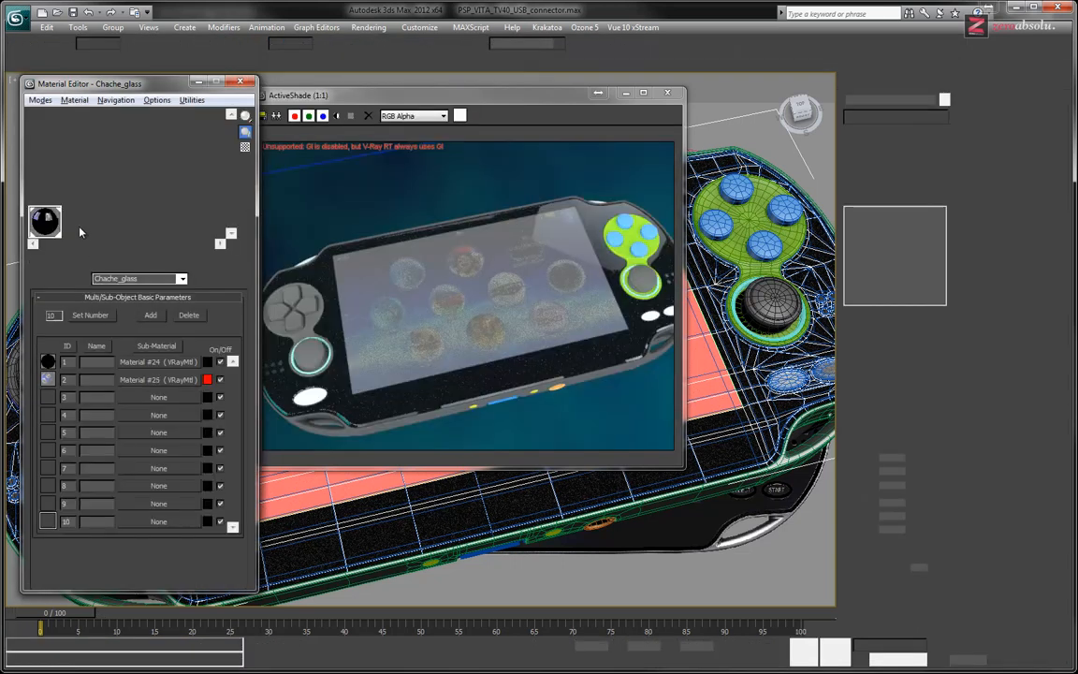
left_click(78, 223)
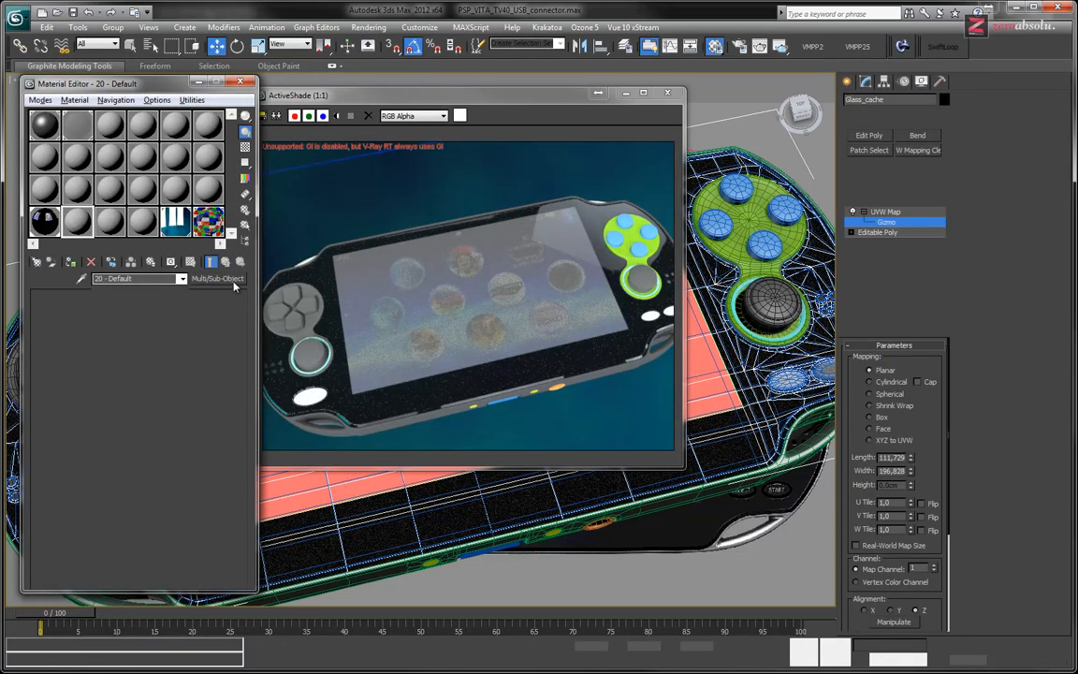
left_click(44, 220)
left_click(161, 397)
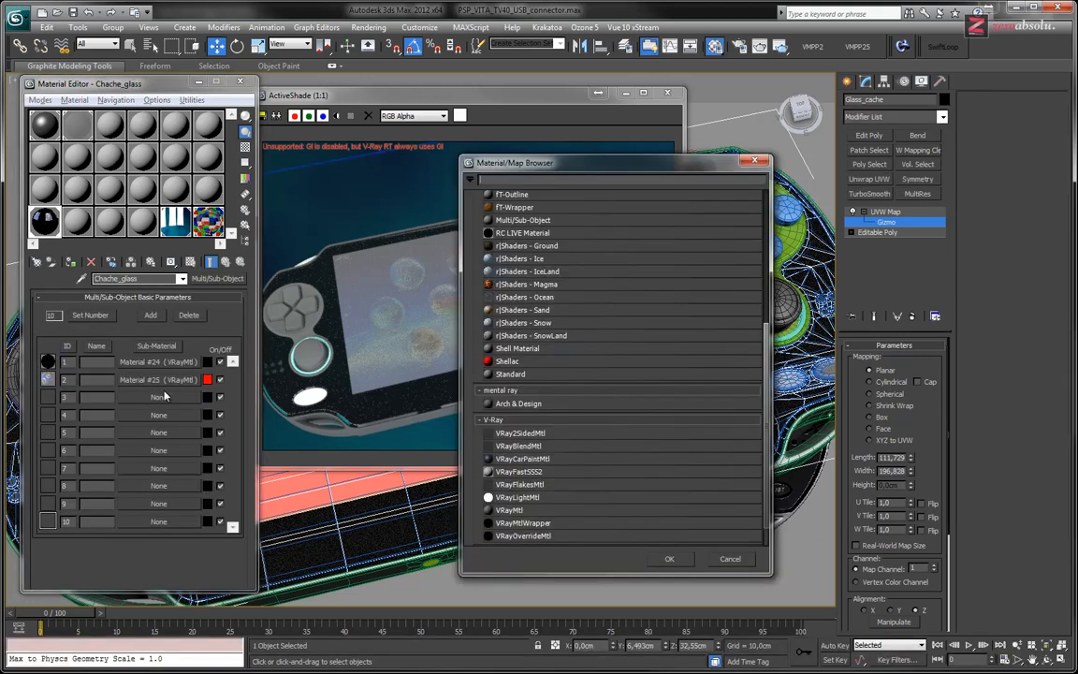
left_click(524, 499)
double_click(522, 499)
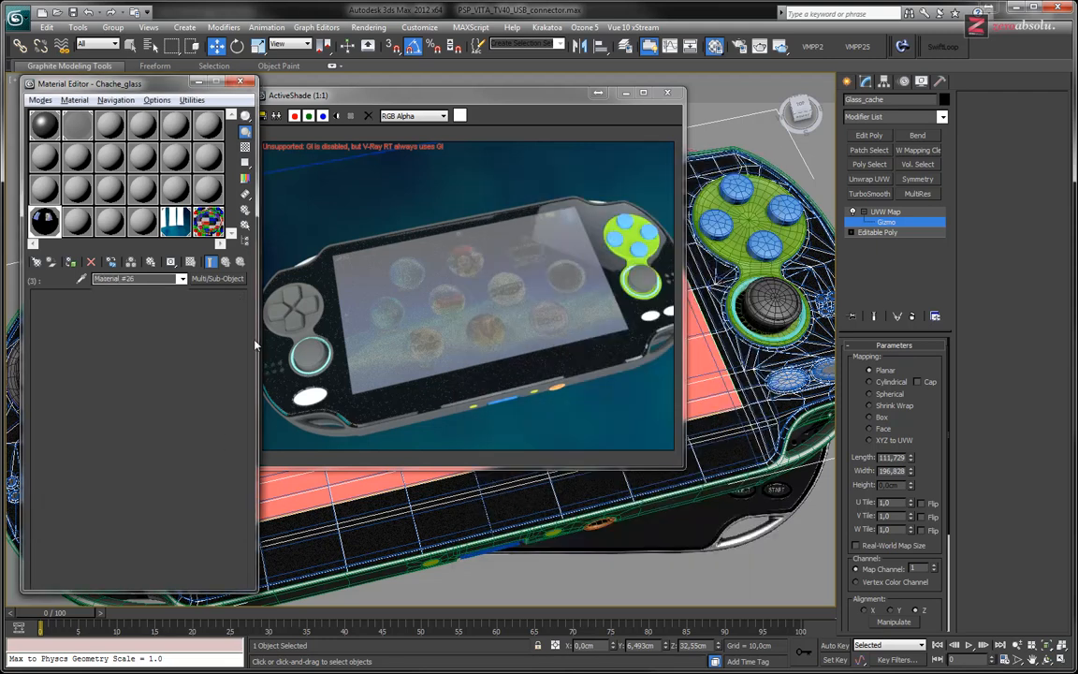
Load vitascreen.jpg from PSP VITA\background_images as the light material's colour bitmap, with the file filter set to All Formats.
left_click(152, 362)
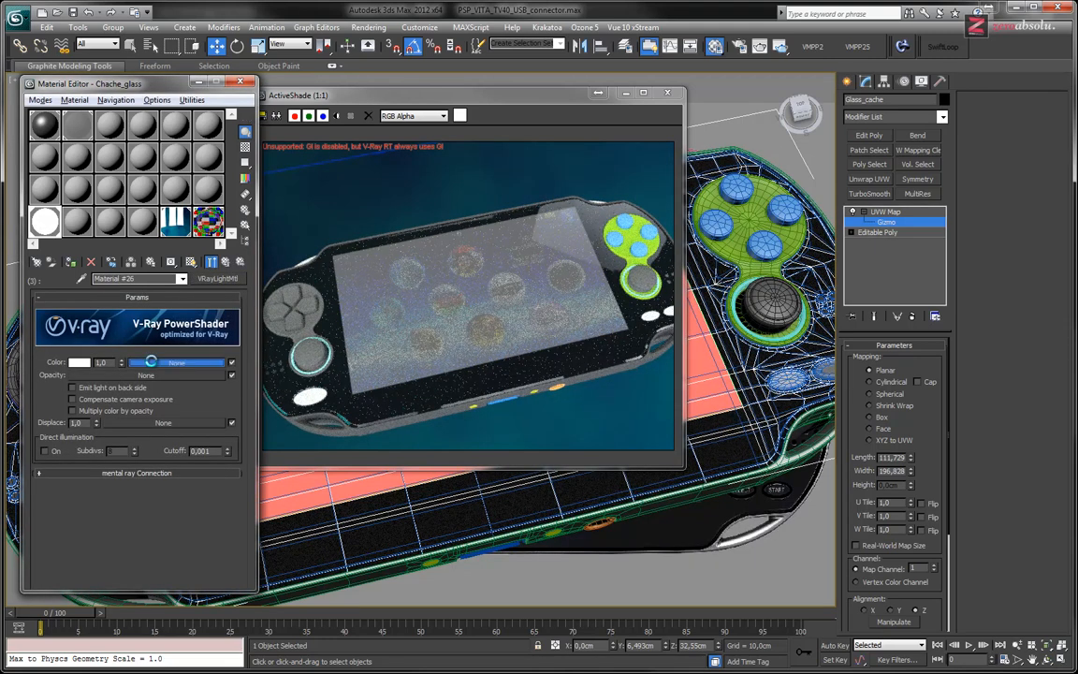
double_click(502, 377)
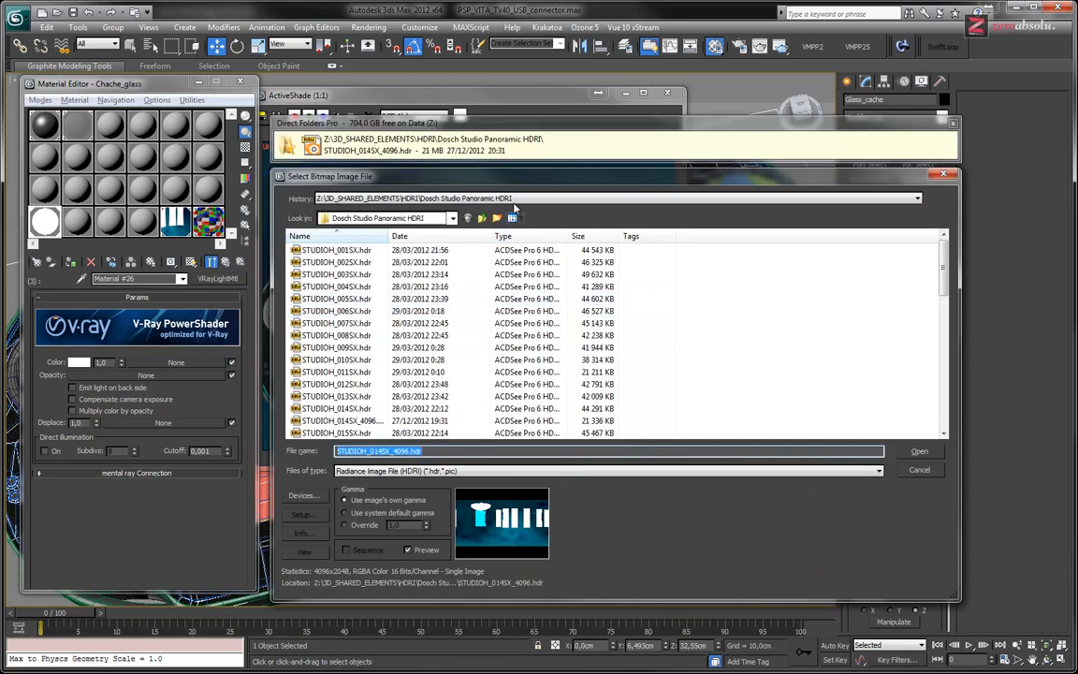
left_click(465, 198)
left_click(491, 218)
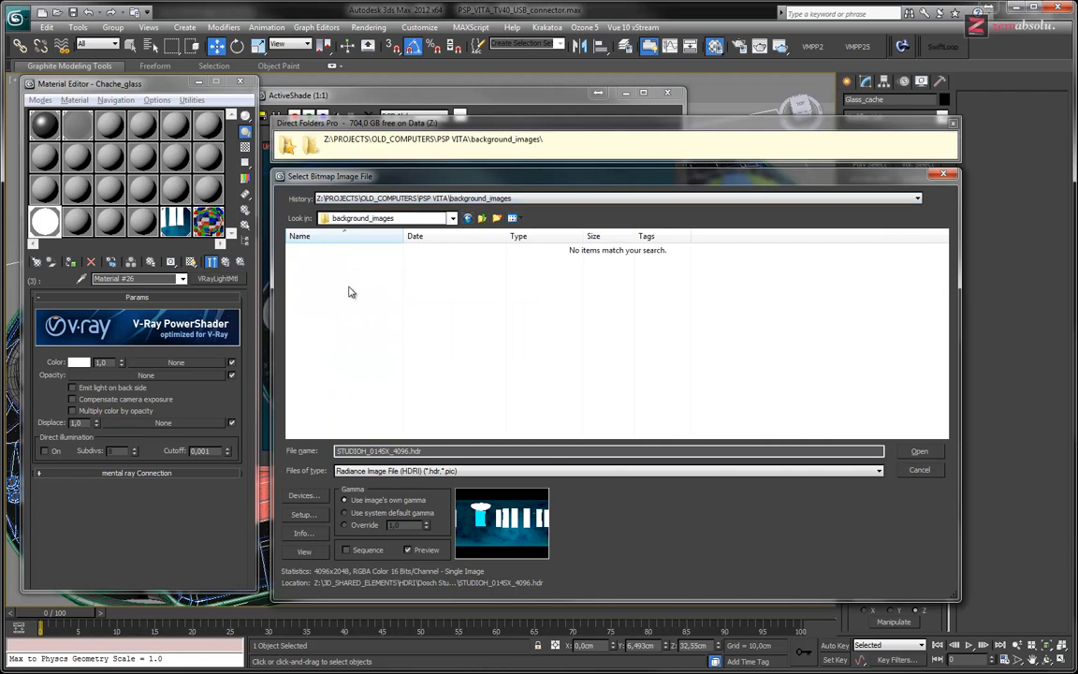
left_click(395, 471)
left_click(356, 429)
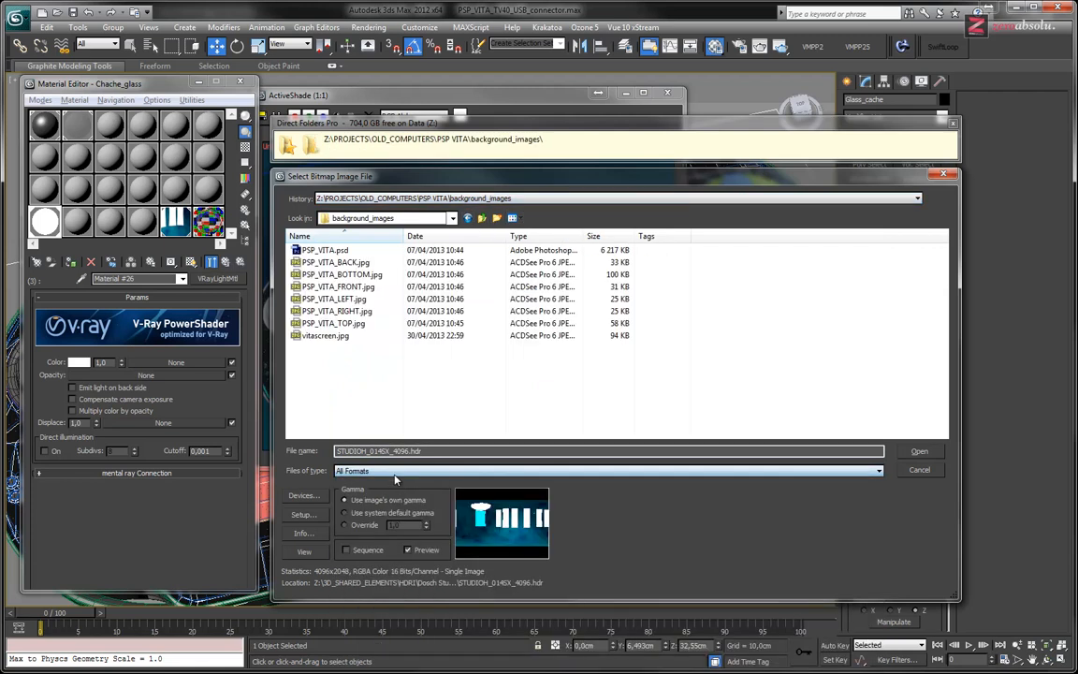
double_click(323, 342)
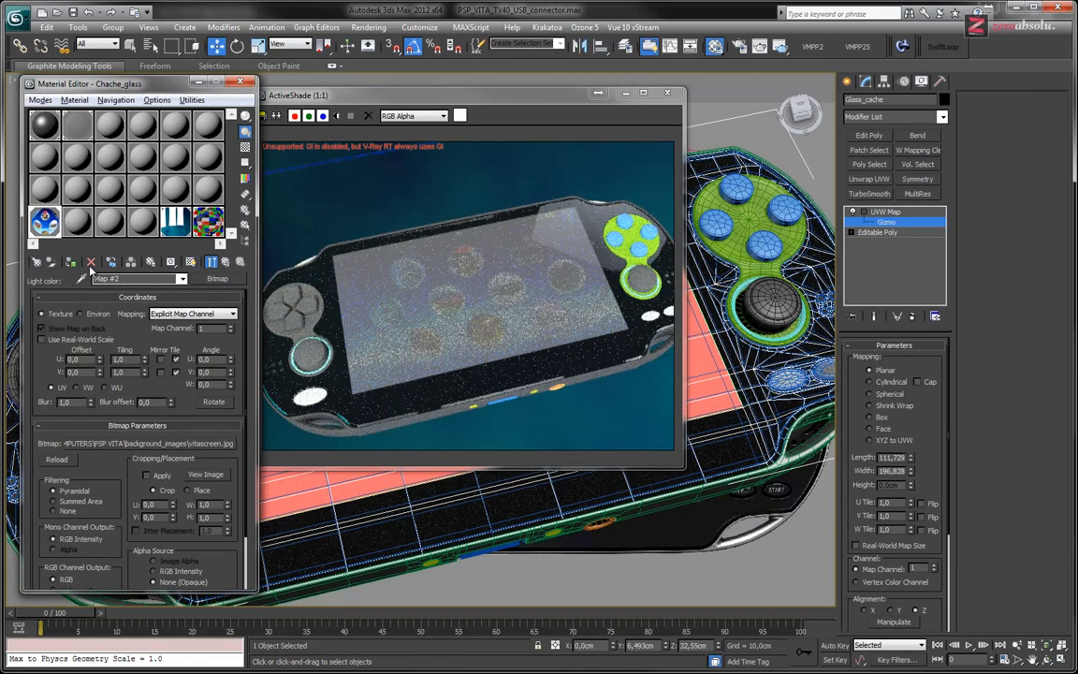
Swap sub-materials ID 2 and ID 3 in Chache_glass so the VRayLightMtl takes the display's ID 2.
left_click(226, 264)
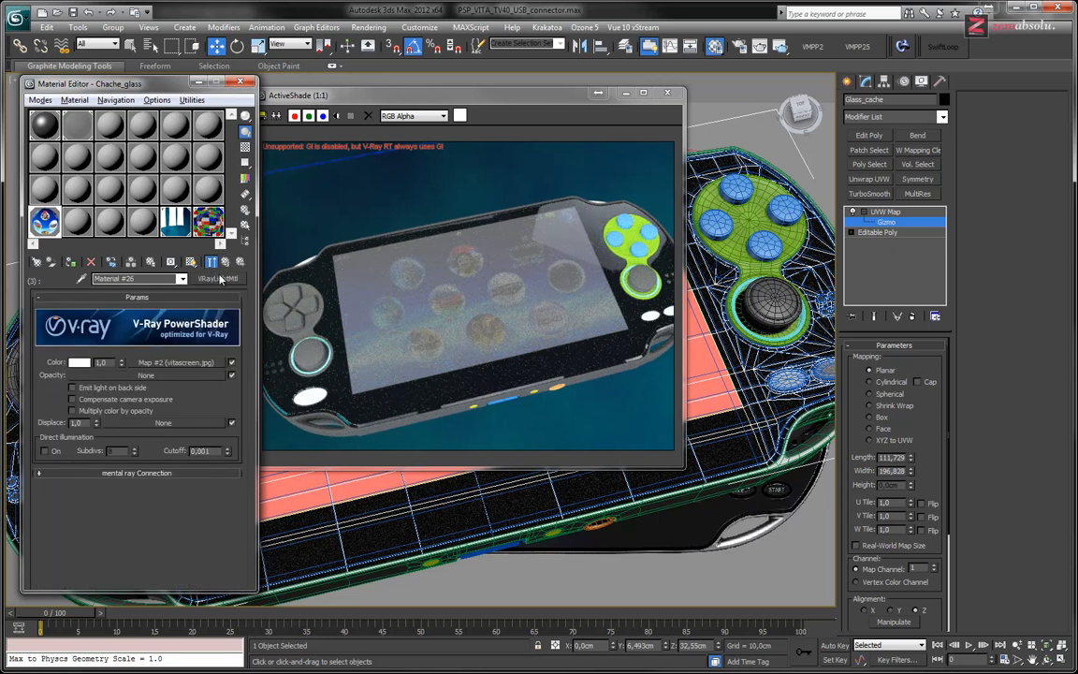
left_click(225, 263)
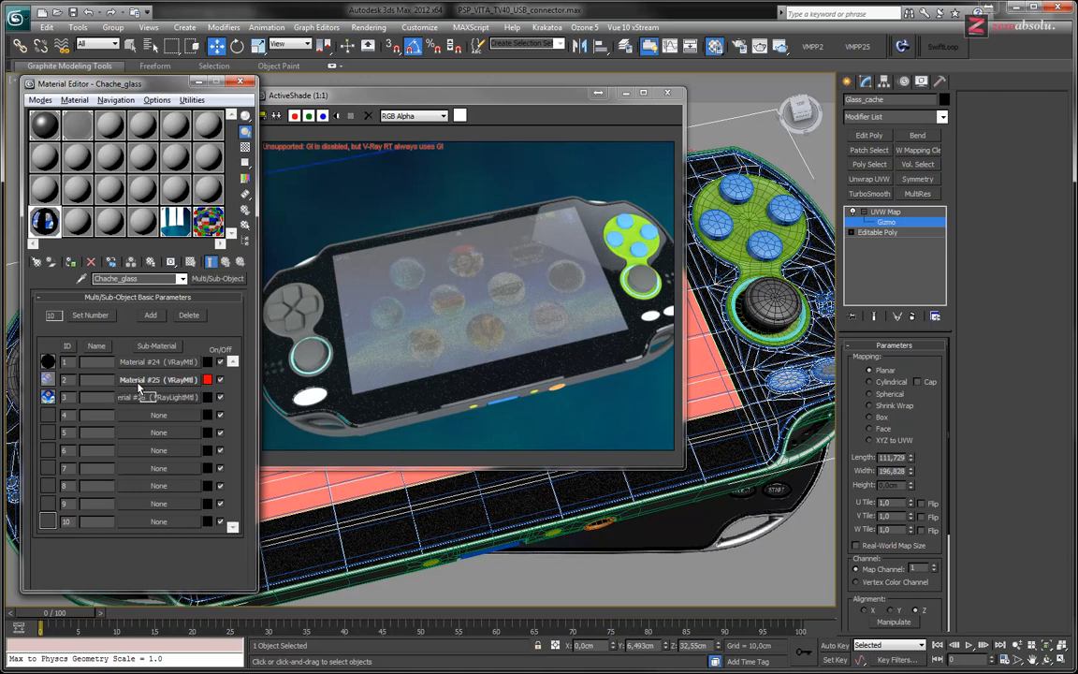
left_click_drag(136, 379, 138, 382)
left_click(123, 352)
left_click(110, 374)
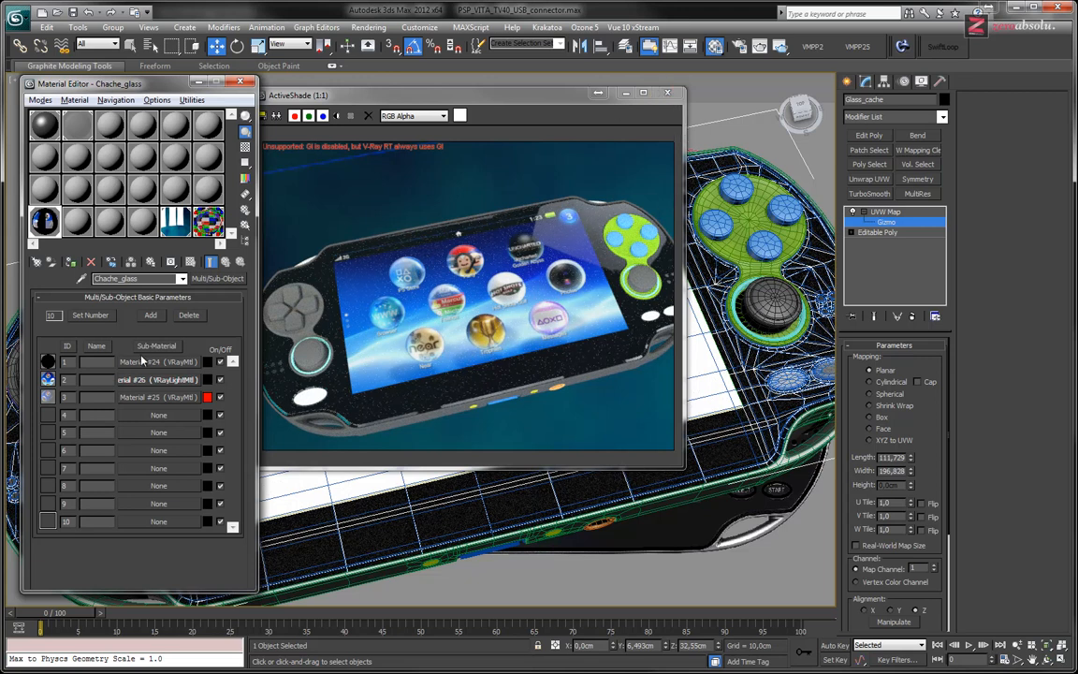
Set the Glass material's reflection colour to grey value 198 and its reflection glossiness to 0,98.
left_click(208, 221)
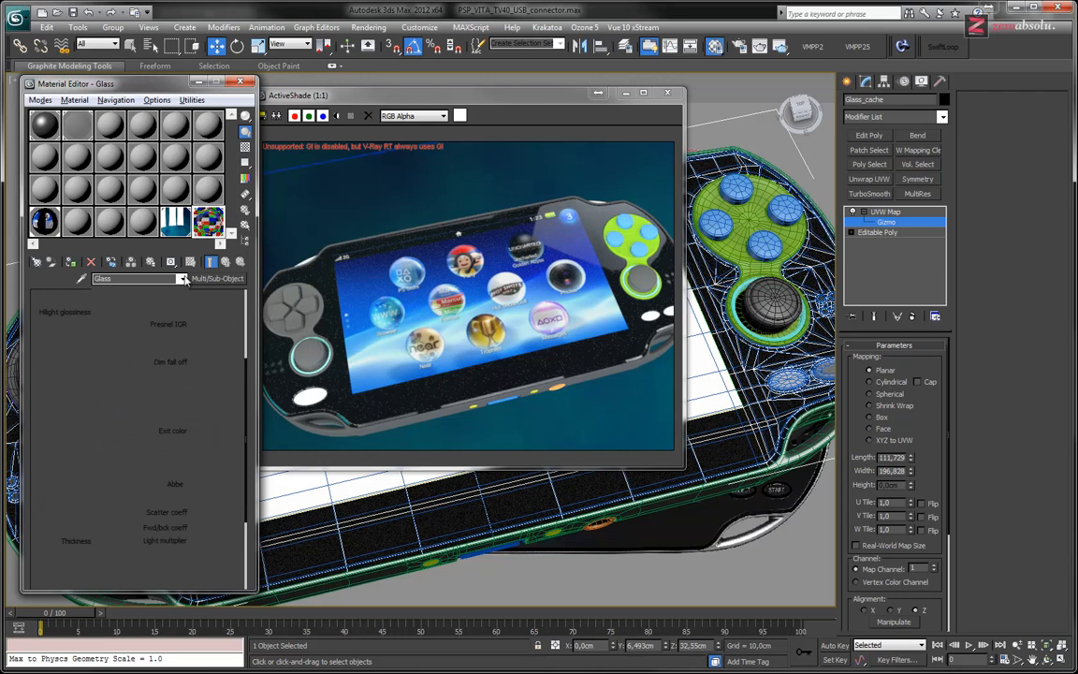
scroll(142, 362, "down", 5)
left_click(109, 300)
left_click_drag(361, 138, 371, 159)
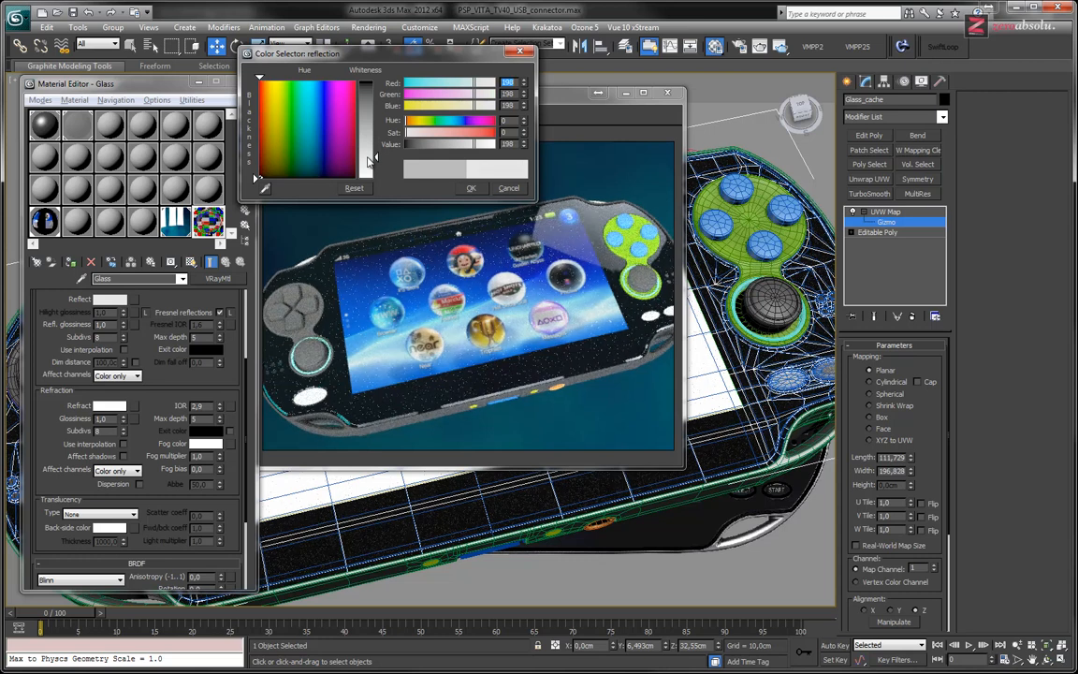
left_click(125, 327)
left_click(125, 327)
left_click(125, 326)
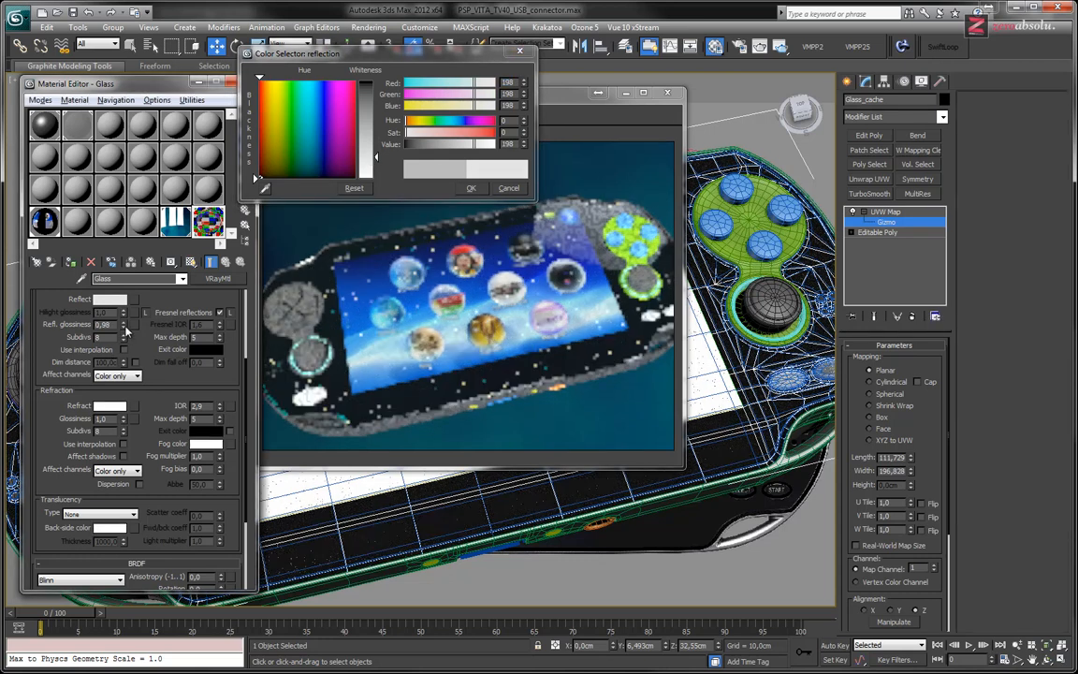
Set the Glass material's reflection glossiness to 0.99 and close the reflection colour selector.
left_click(125, 321)
left_click(124, 321)
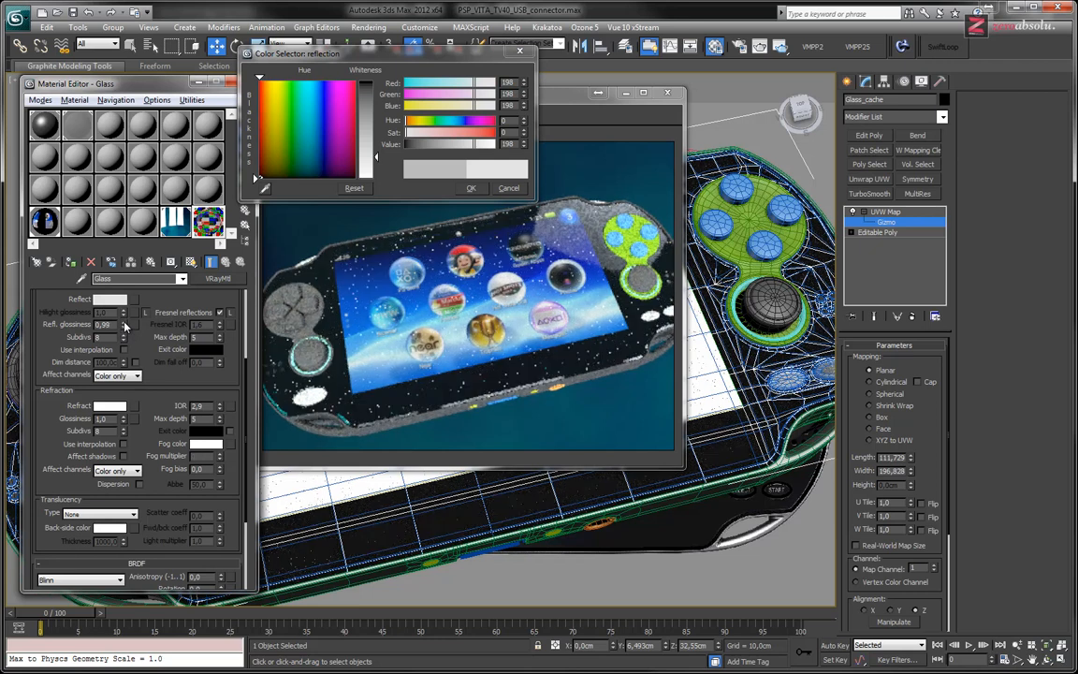
left_click(518, 55)
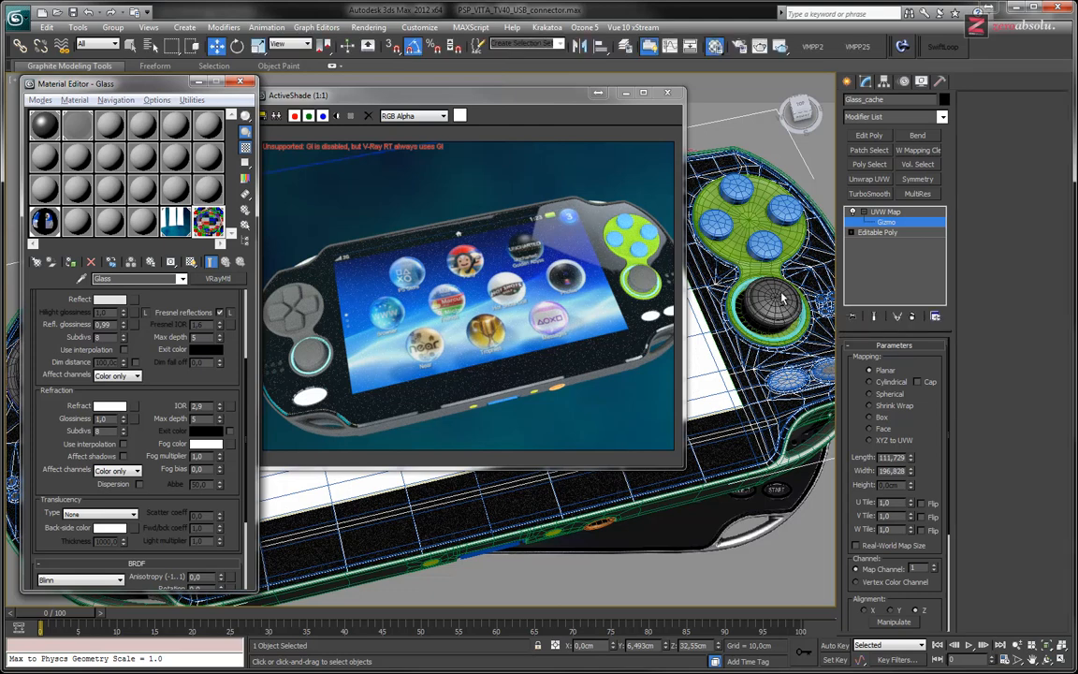
Examine the glass reflections around the console's screen and right-hand controls in the ActiveShade preview, and close the preview.
scroll(782, 298, "up", 5)
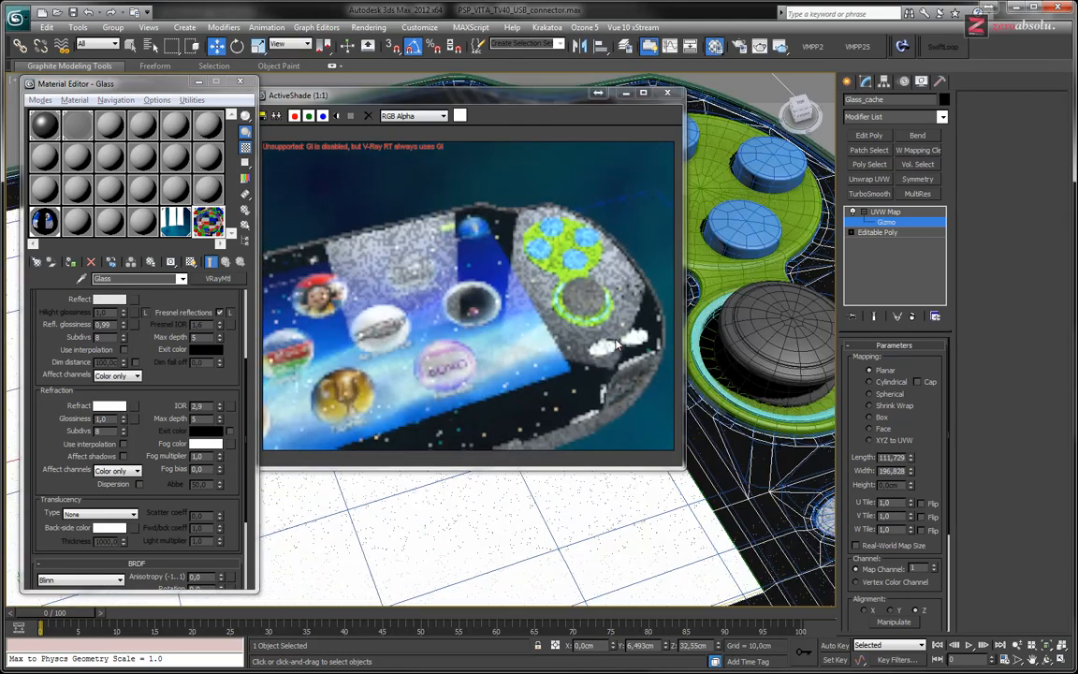
middle_click_drag(679, 476, 639, 329)
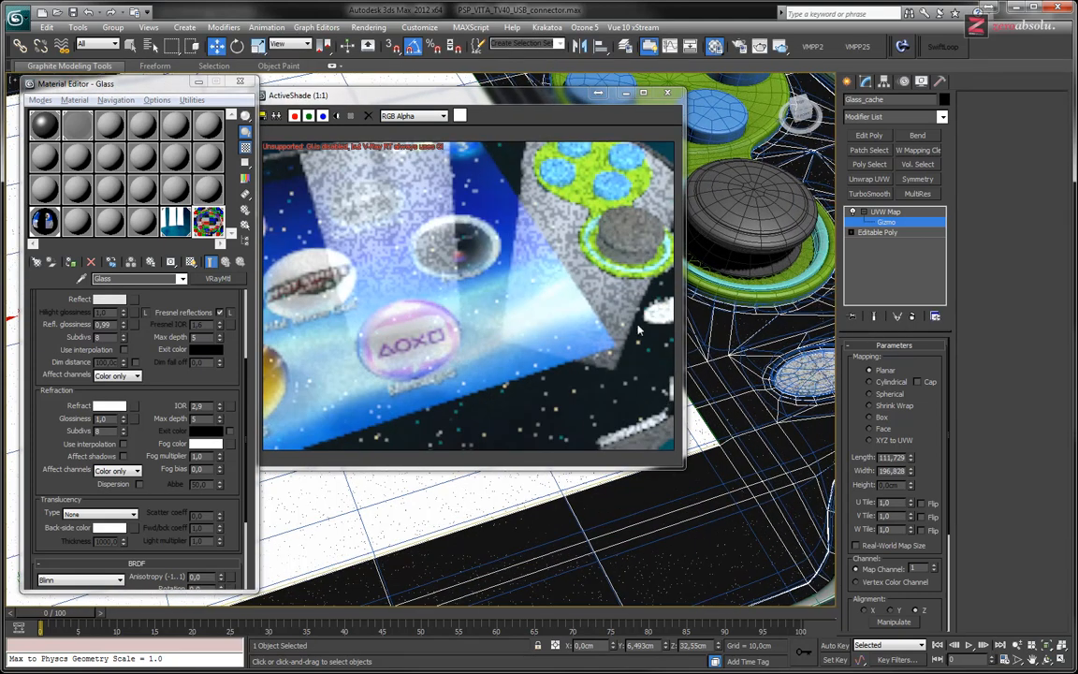
scroll(761, 239, "down", 6)
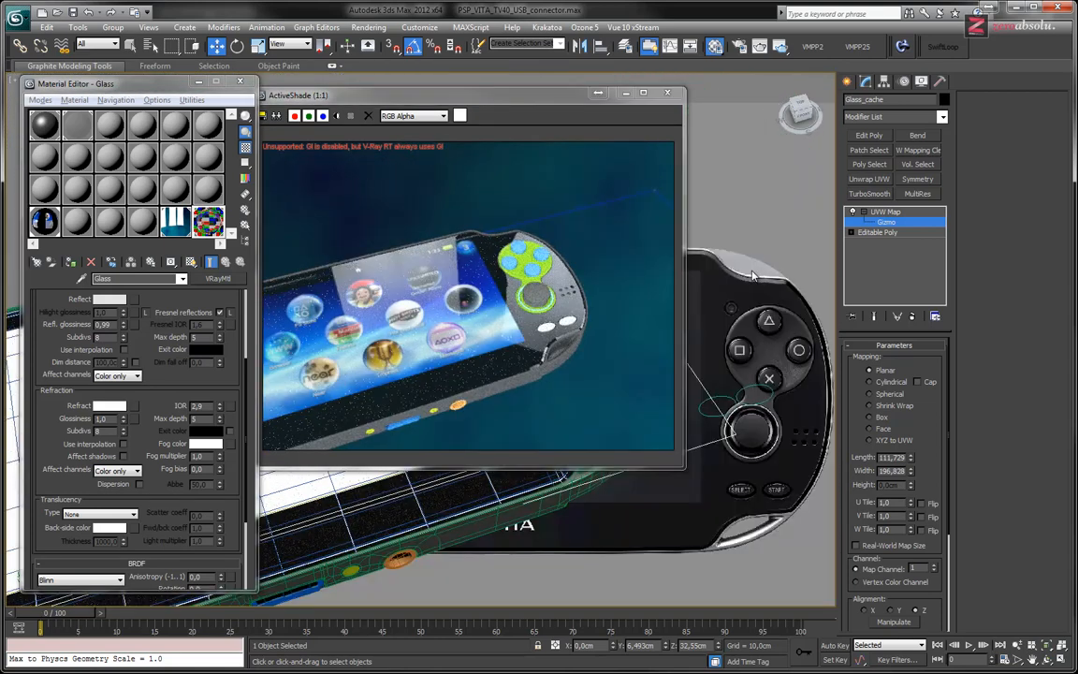
scroll(760, 276, "up", 3)
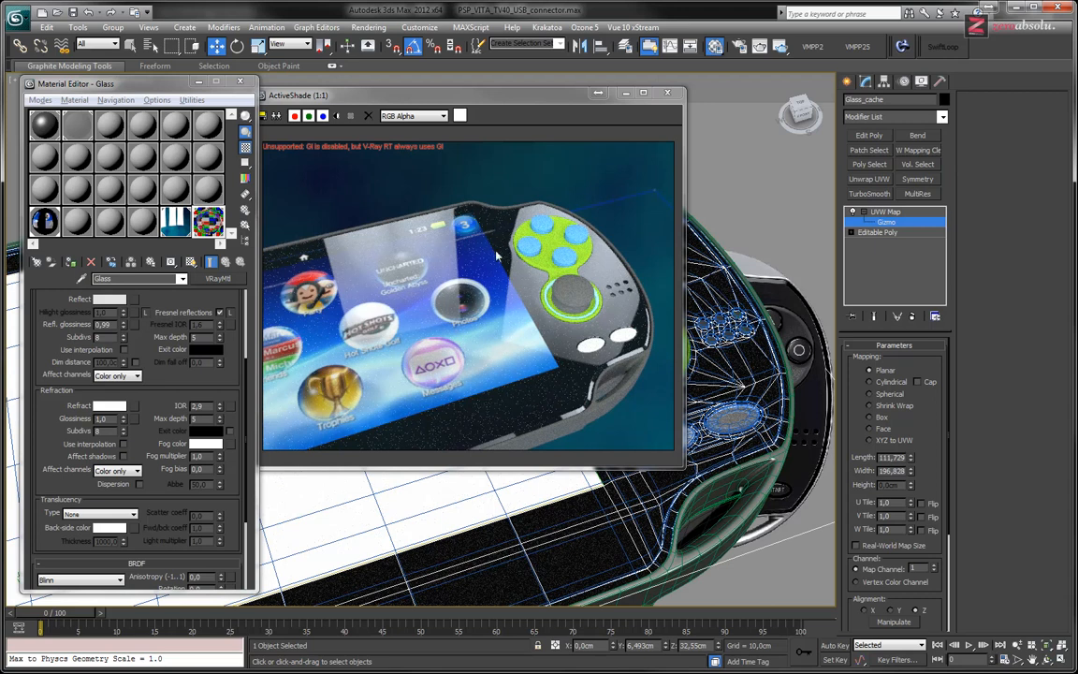
left_click(671, 94)
Isolate the glass object in the Top view and display it as wireframe over the reference image.
middle_click_drag(601, 292, 574, 357, "alt")
key("t")
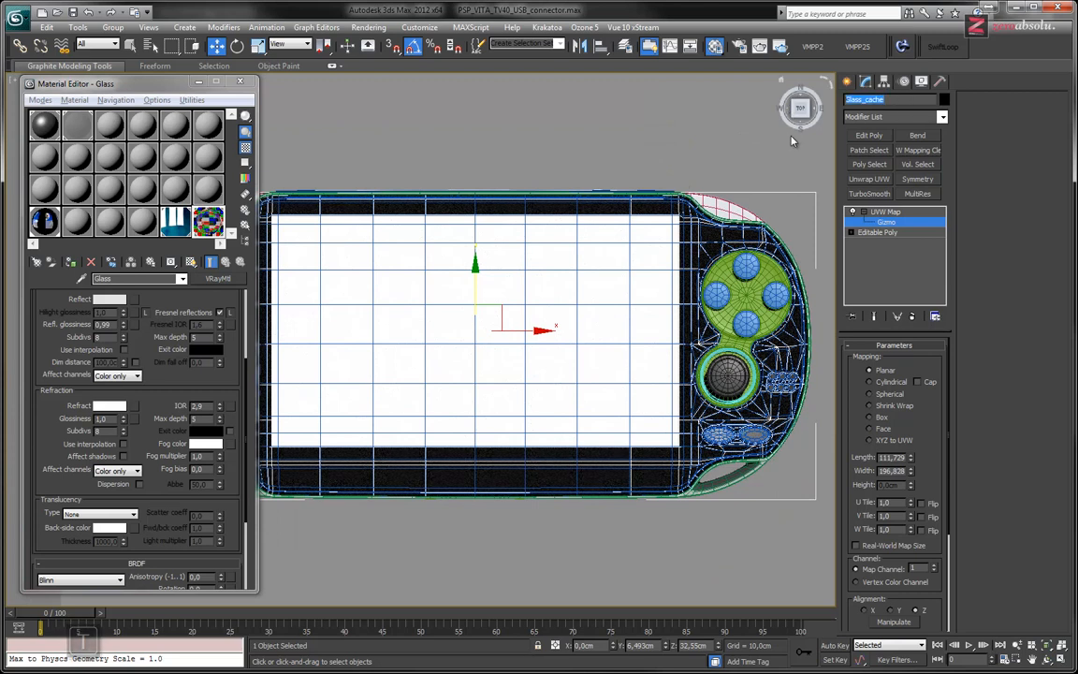
key("alt+q")
key("alt+q")
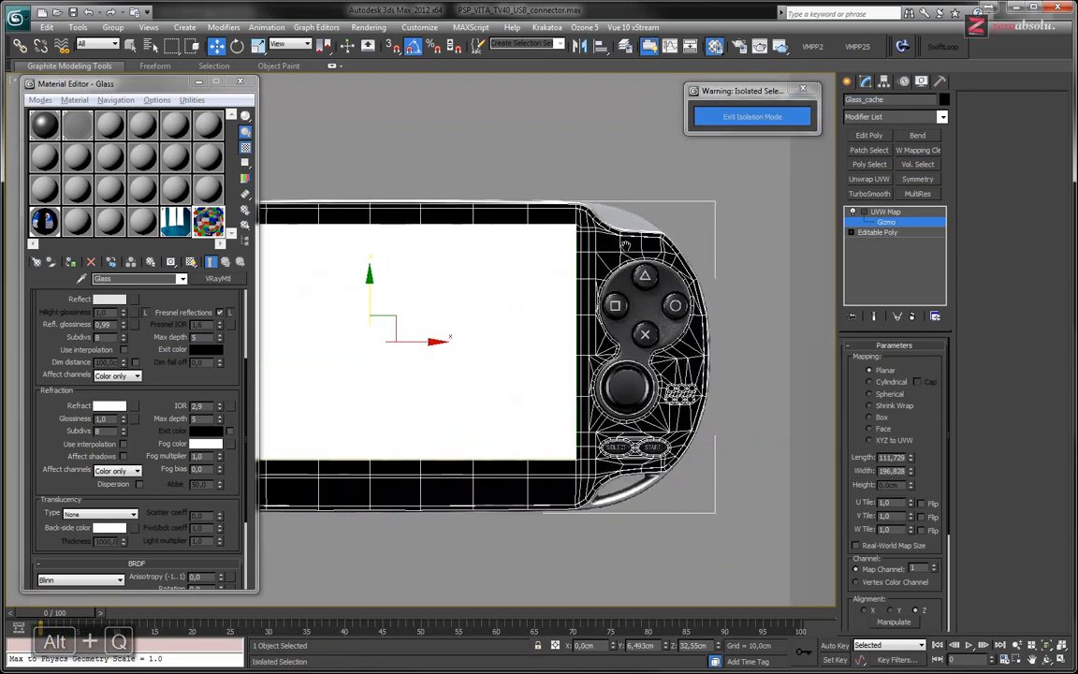
key("F3")
Draw a circle spline with a radius of about 3.8 cm around the front camera beside the triangle and square buttons.
middle_click_drag(605, 269, 574, 268)
scroll(574, 268, "up", 10)
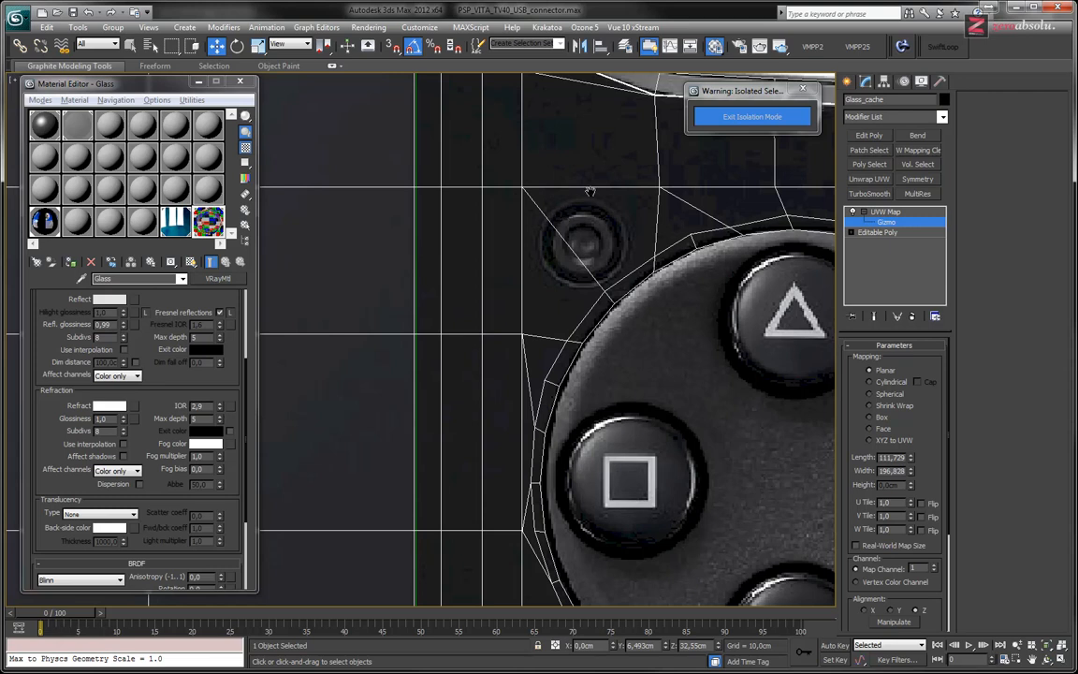
middle_click_drag(592, 191, 582, 227)
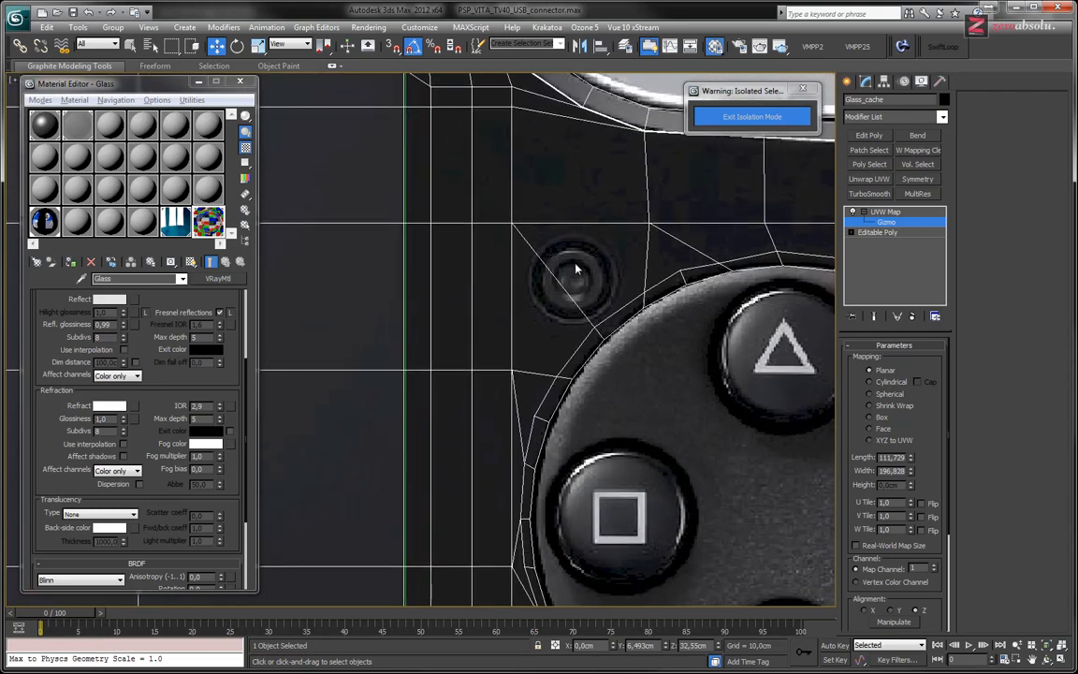
left_click(849, 83)
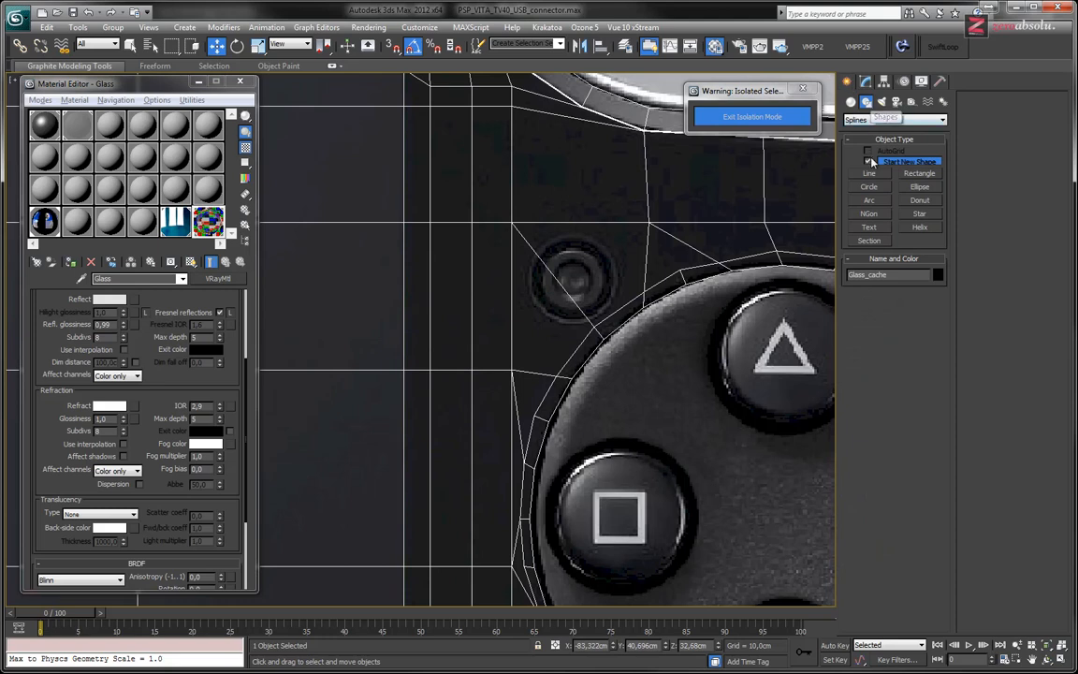
left_click(873, 188)
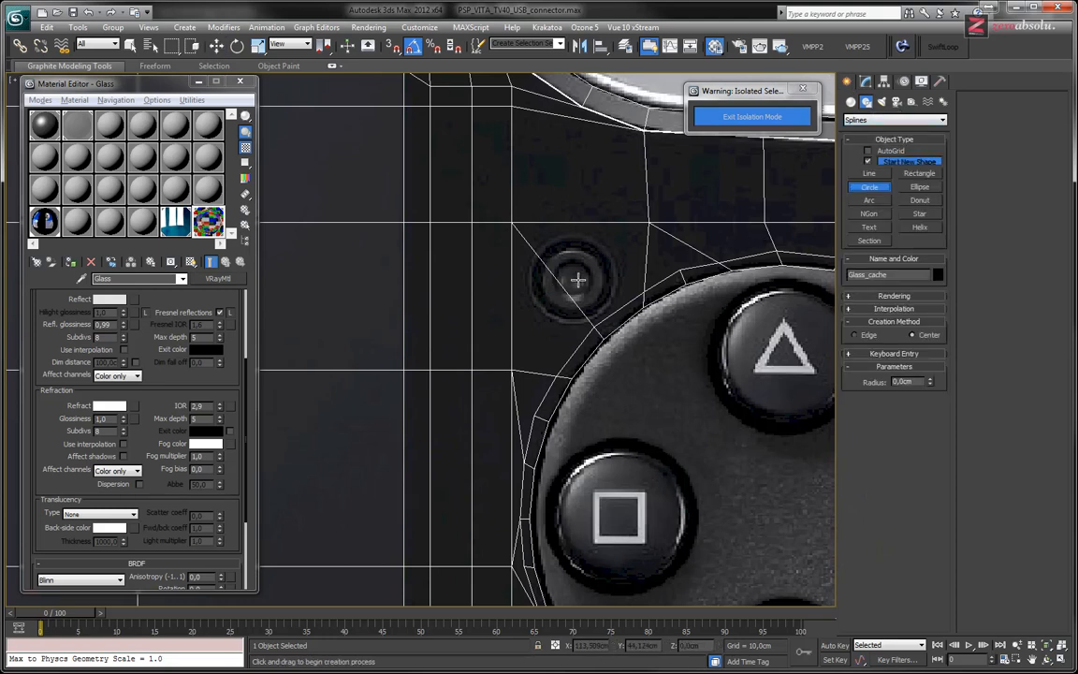
left_click_drag(573, 279, 606, 310)
middle_click_drag(675, 264, 612, 227)
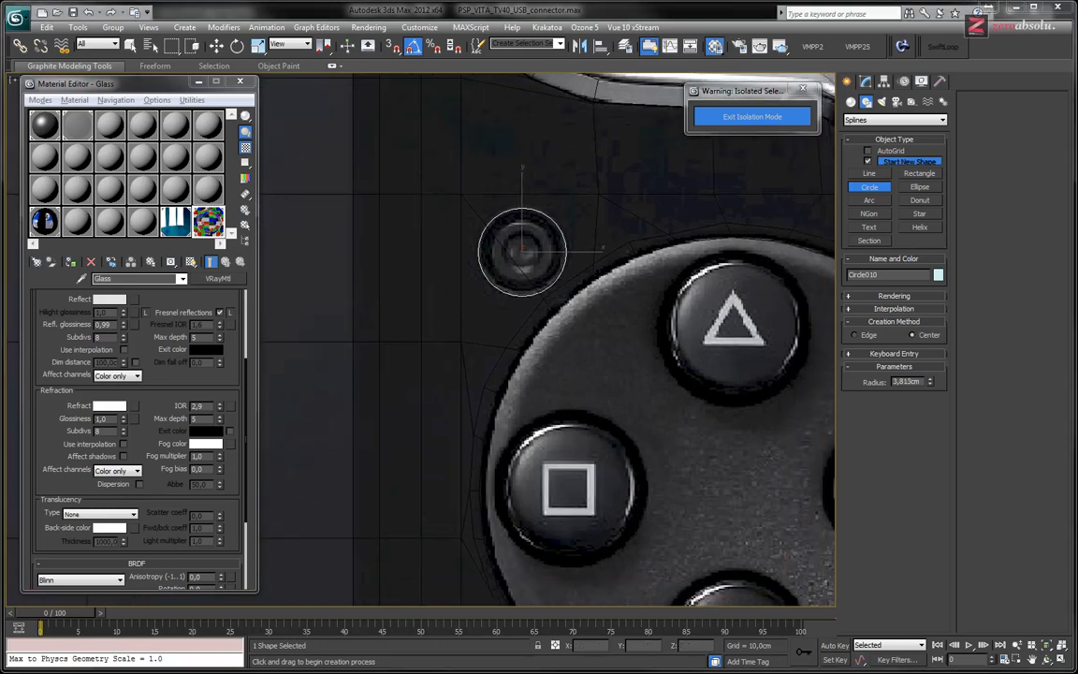
scroll(626, 236, "down", 2)
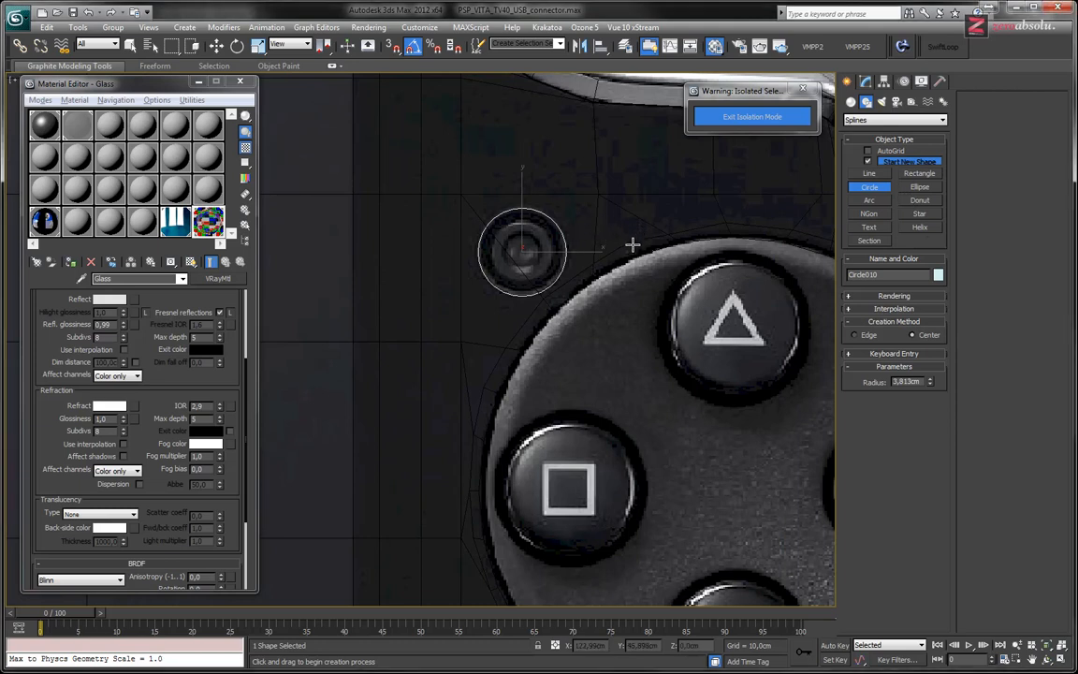
scroll(589, 204, "down", 1)
middle_click_drag(584, 202, 627, 211)
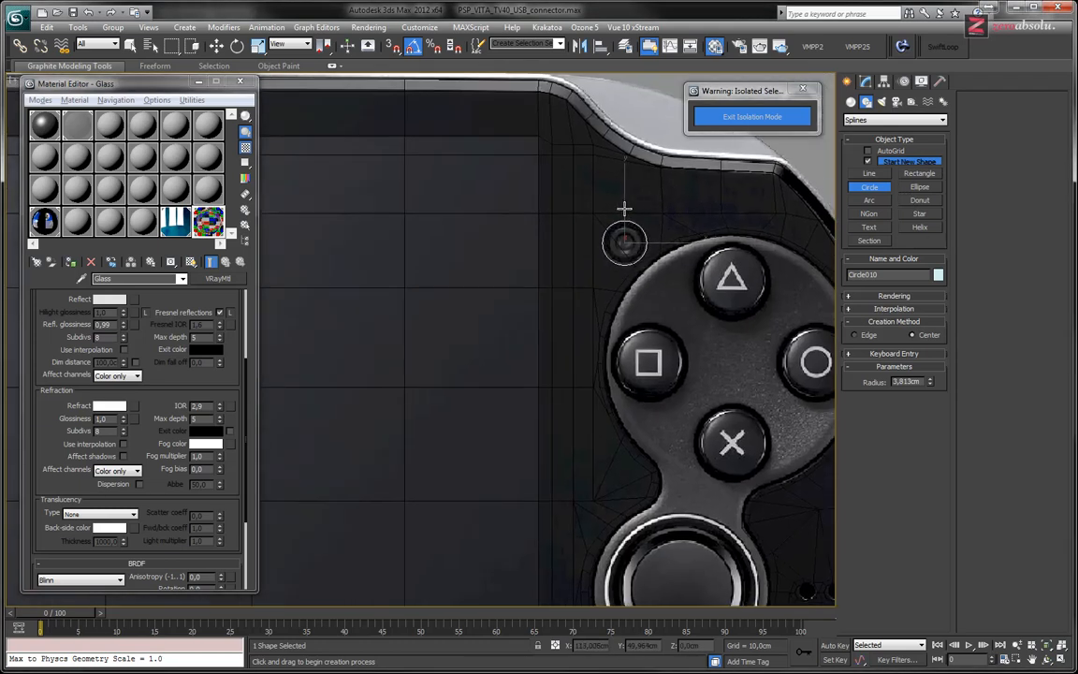
scroll(628, 208, "down", 1)
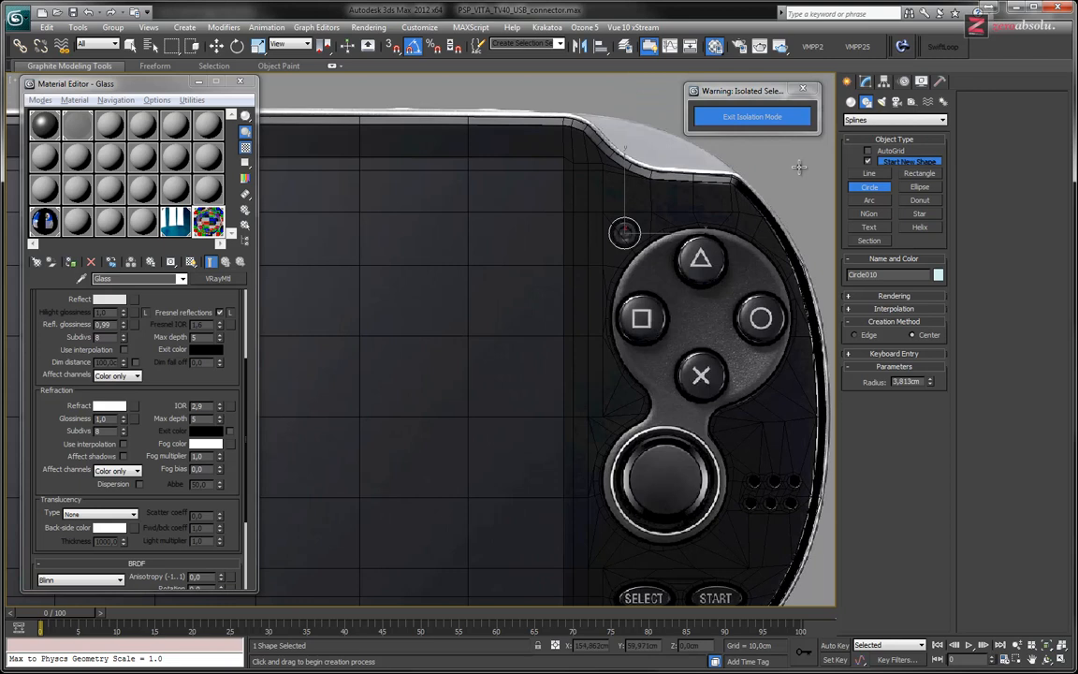
Select the glass object and add a single TurboSmooth modifier on top of its UVW Map.
key("w")
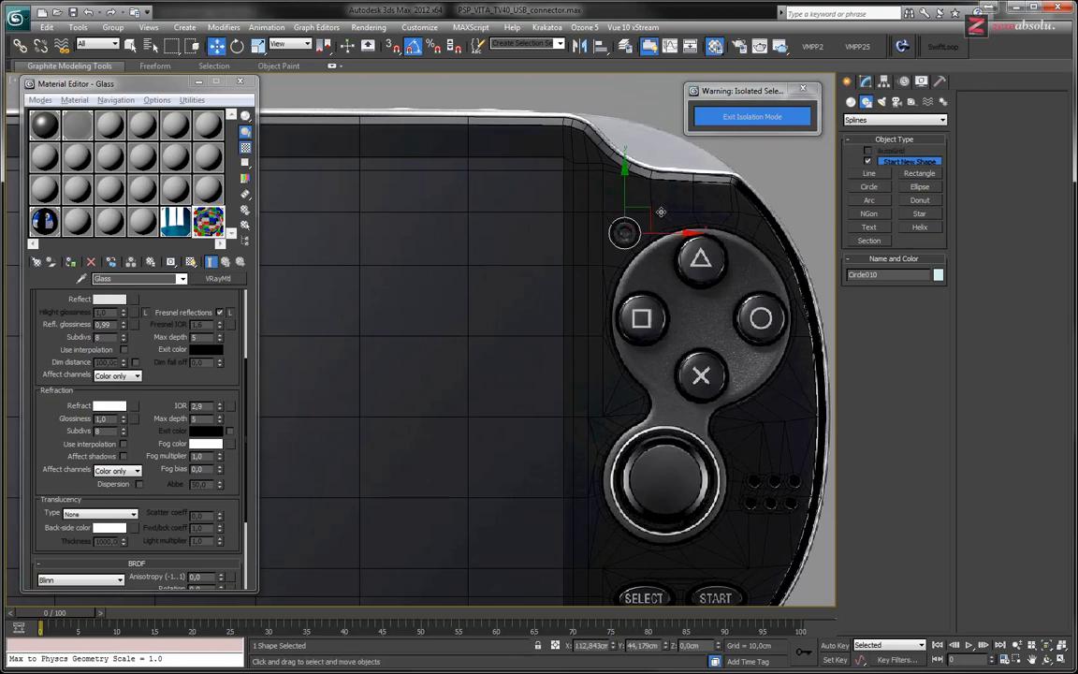
left_click(652, 206)
left_click(868, 83)
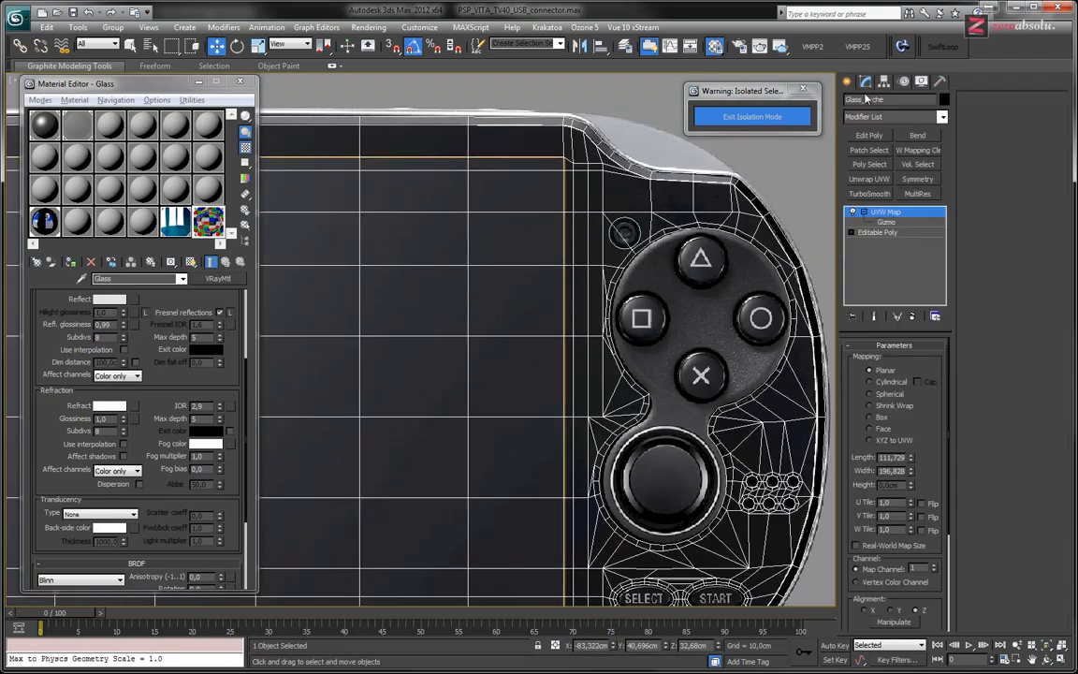
left_click(871, 194)
left_click(870, 194)
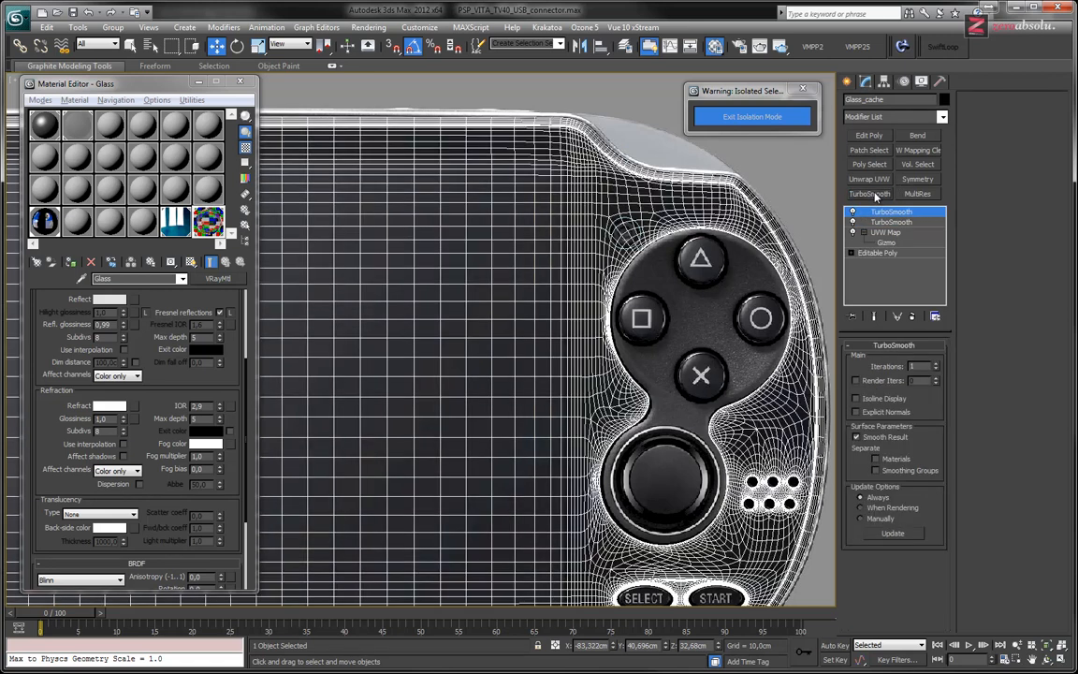
left_click(914, 316)
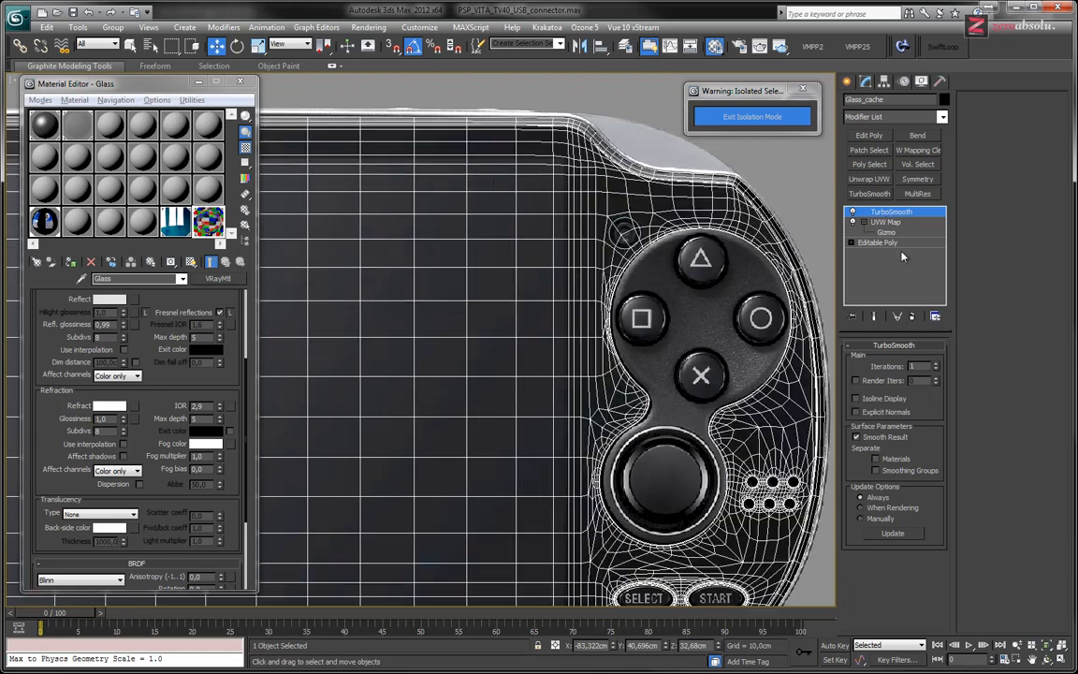
Set the glass object's TurboSmooth iterations to 2 and enable Isoline Display.
left_click(936, 365)
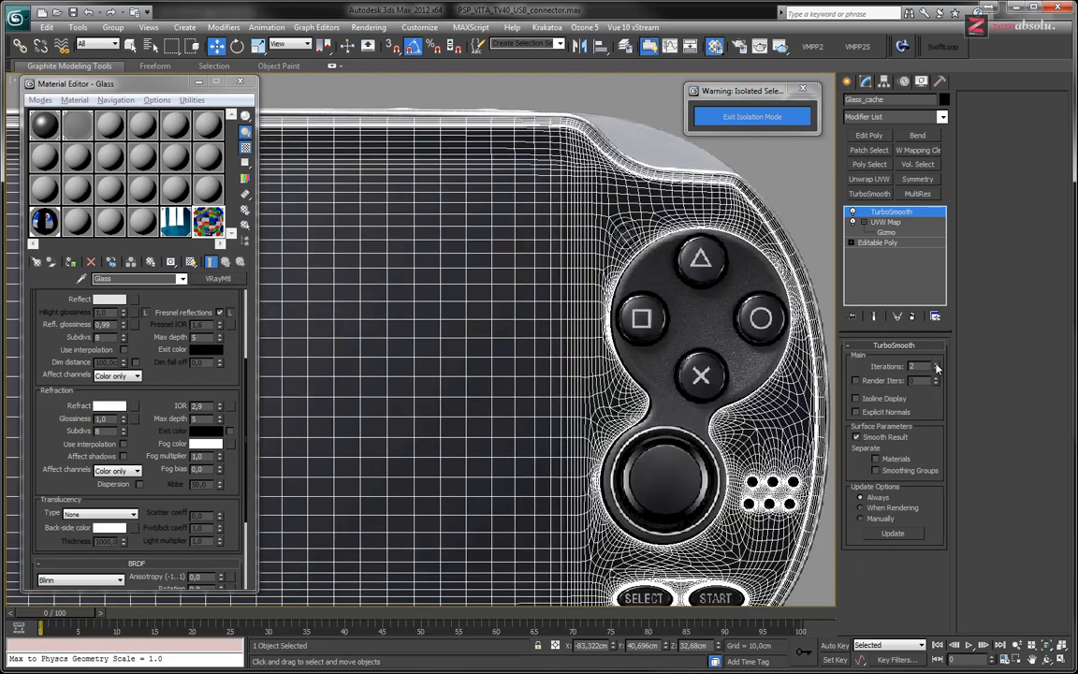
left_click(856, 398)
mouse_move(567, 267)
middle_mouse_down()
mouse_move(574, 254)
mouse_move(570, 261)
middle_mouse_up()
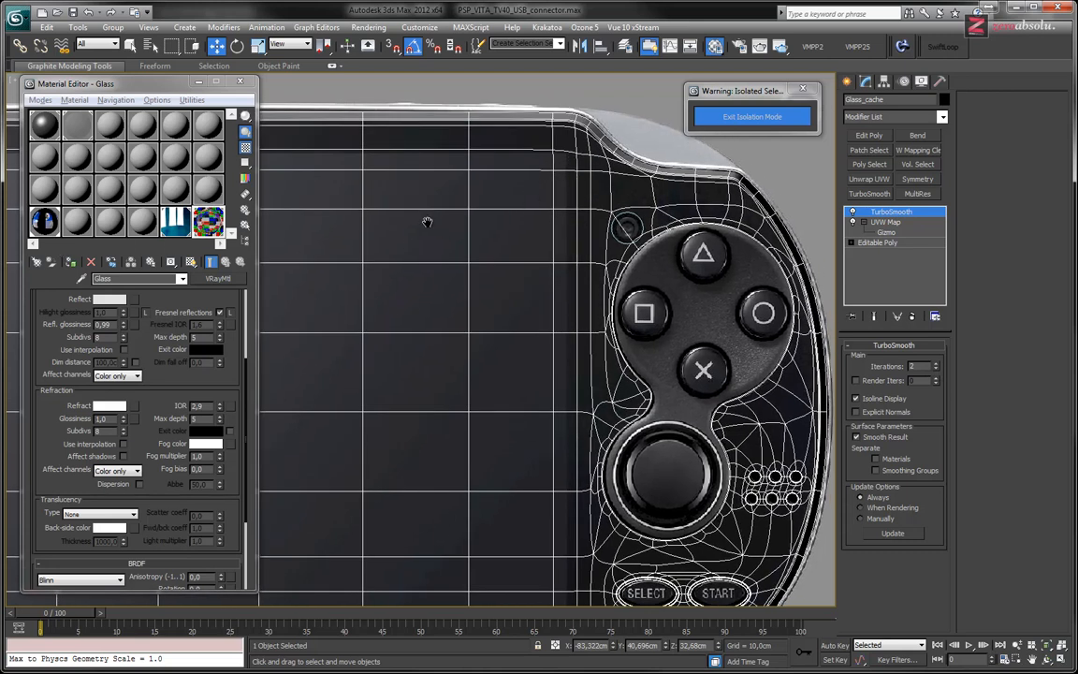
Compare the smoothed glass mesh with the reference image around the screen edges in shaded and wireframe display.
scroll(524, 231, "down", 5)
key("F3")
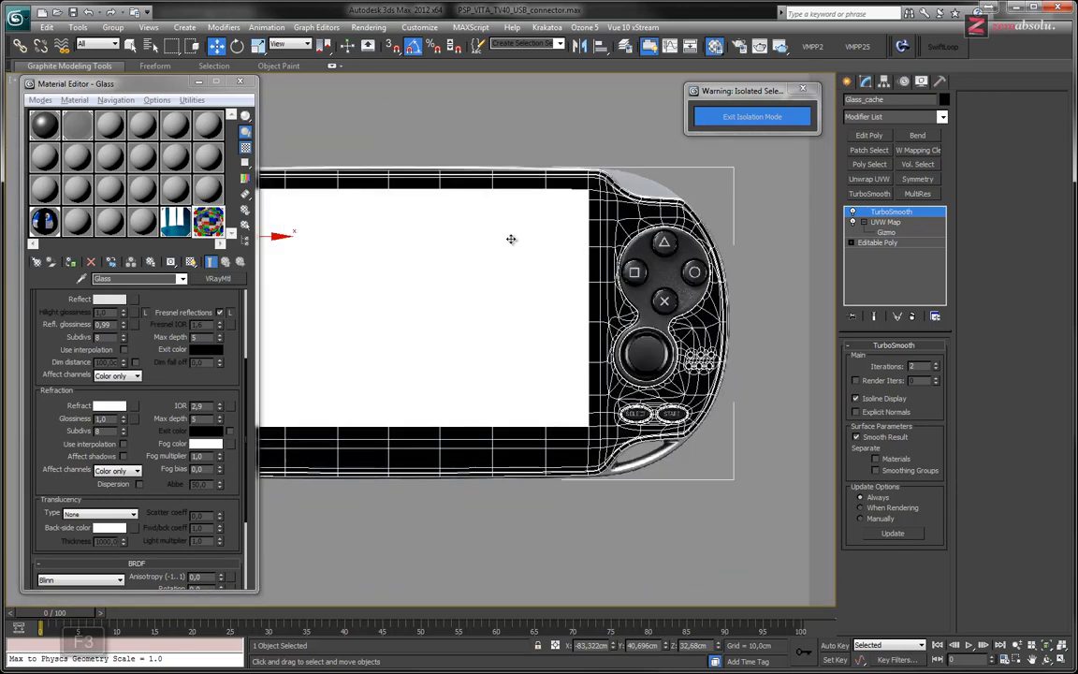
scroll(546, 248, "up", 3)
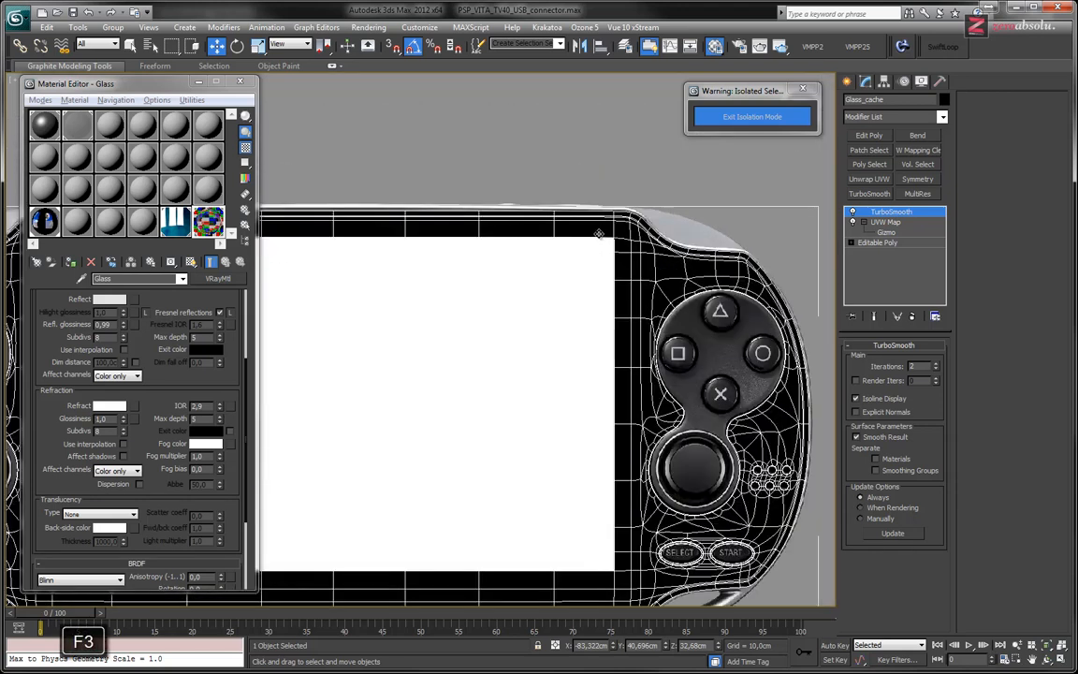
key("F3")
key("F3")
key("F3")
key("F3")
mouse_move(438, 281)
middle_mouse_down()
mouse_move(756, 234)
mouse_move(437, 255)
middle_mouse_up()
key("F3")
key("F3")
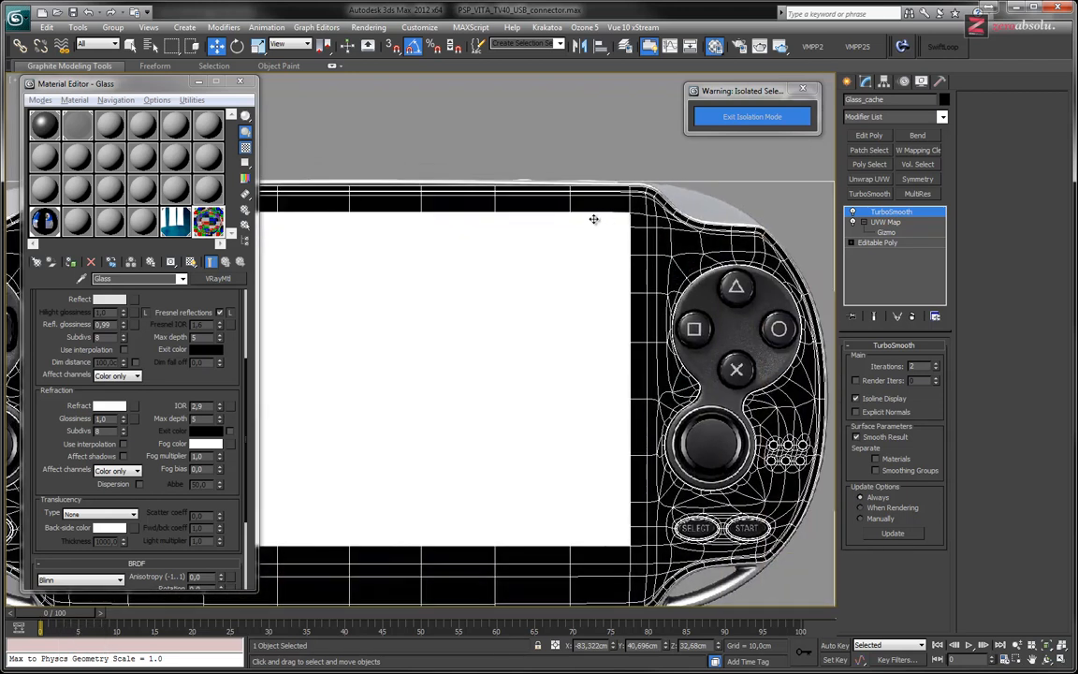
key("F3")
key("F3")
key("F3")
scroll(582, 273, "up", 6)
key("F3")
key("F3")
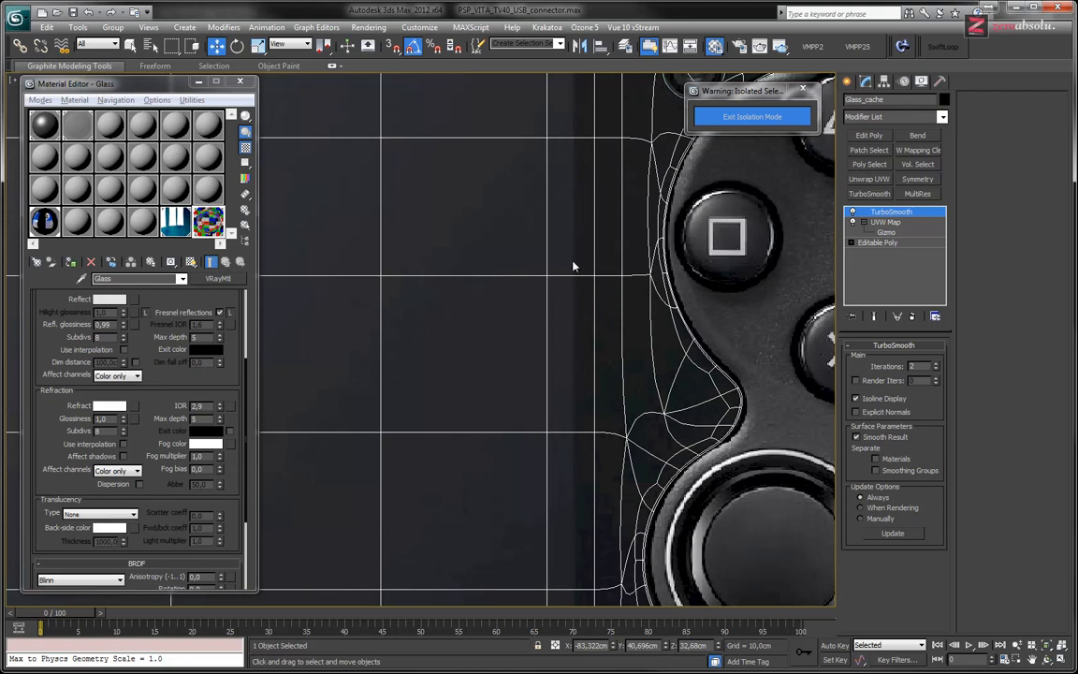
key("F3")
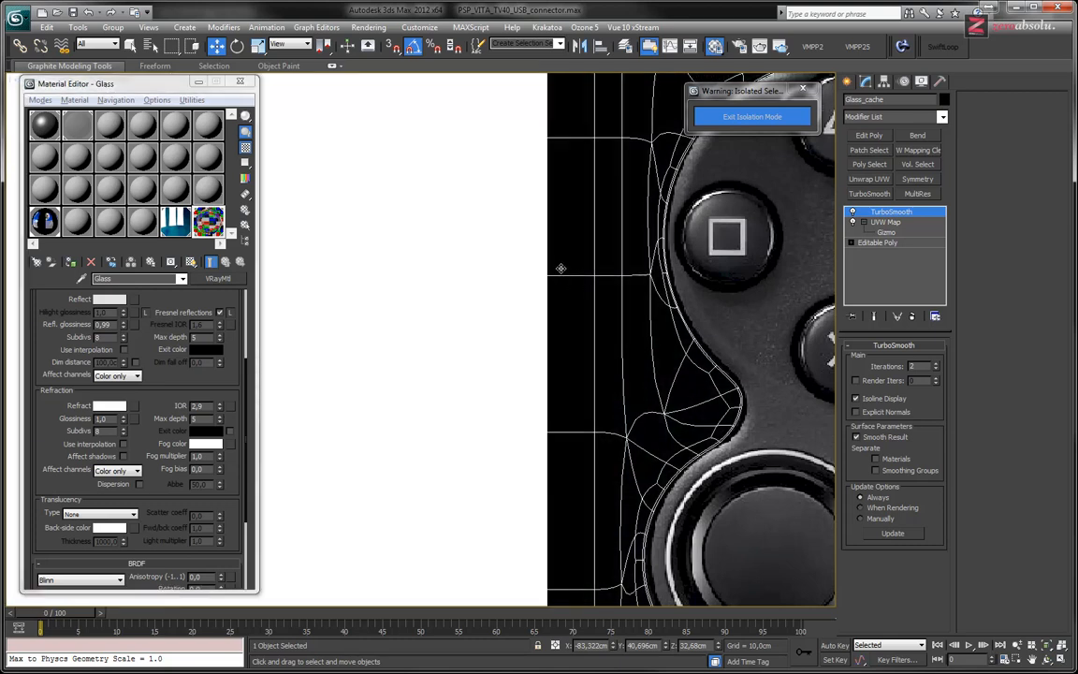
scroll(560, 269, "down", 5)
scroll(590, 277, "up", 1)
scroll(521, 275, "down", 1)
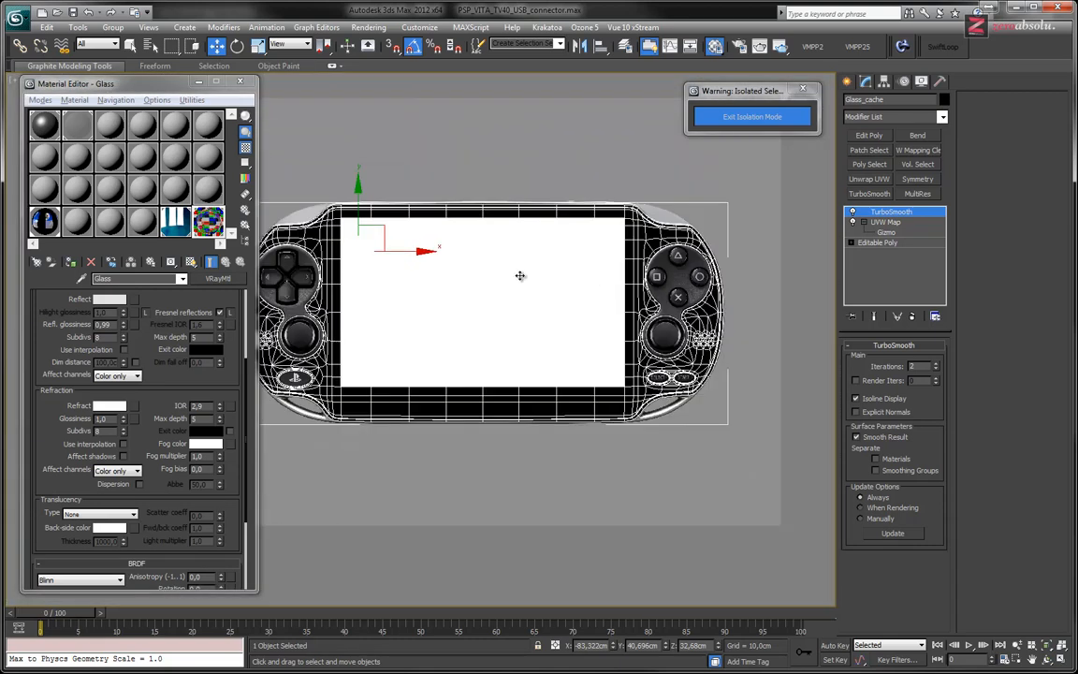
middle_click_drag(521, 275, 500, 304)
key("F3")
key("F3")
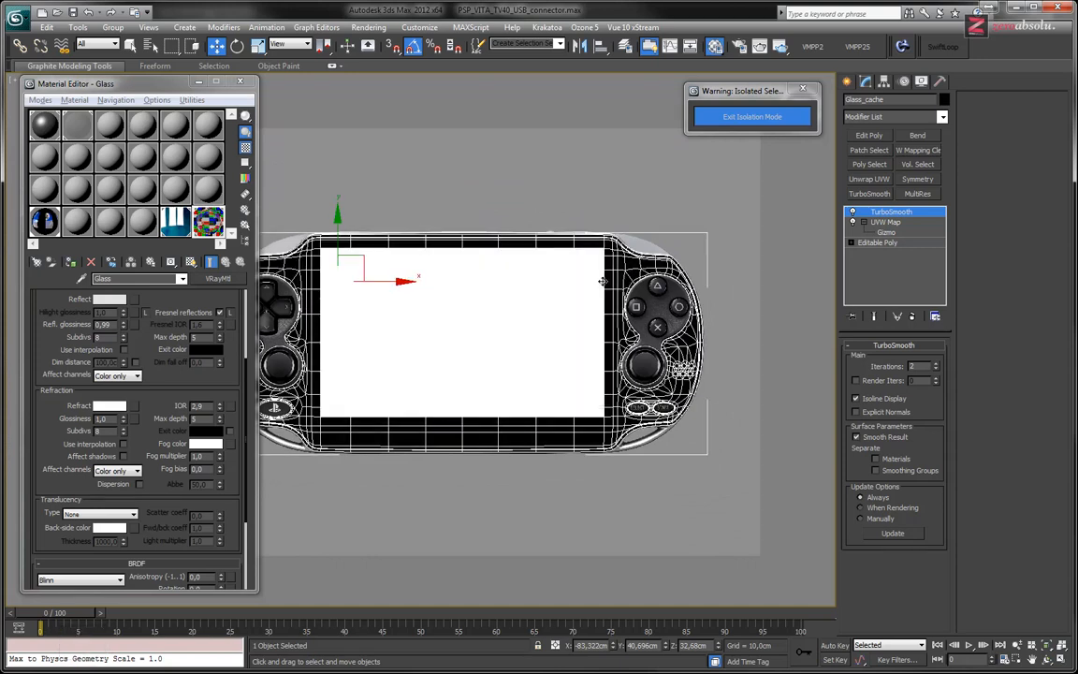
Set the TurboSmooth iterations to 1 and check the glass mesh near the screen corner in shaded and wireframe display.
middle_click_drag(602, 281, 548, 298)
scroll(554, 297, "up", 4)
left_click(937, 369)
middle_click_drag(491, 309, 534, 310)
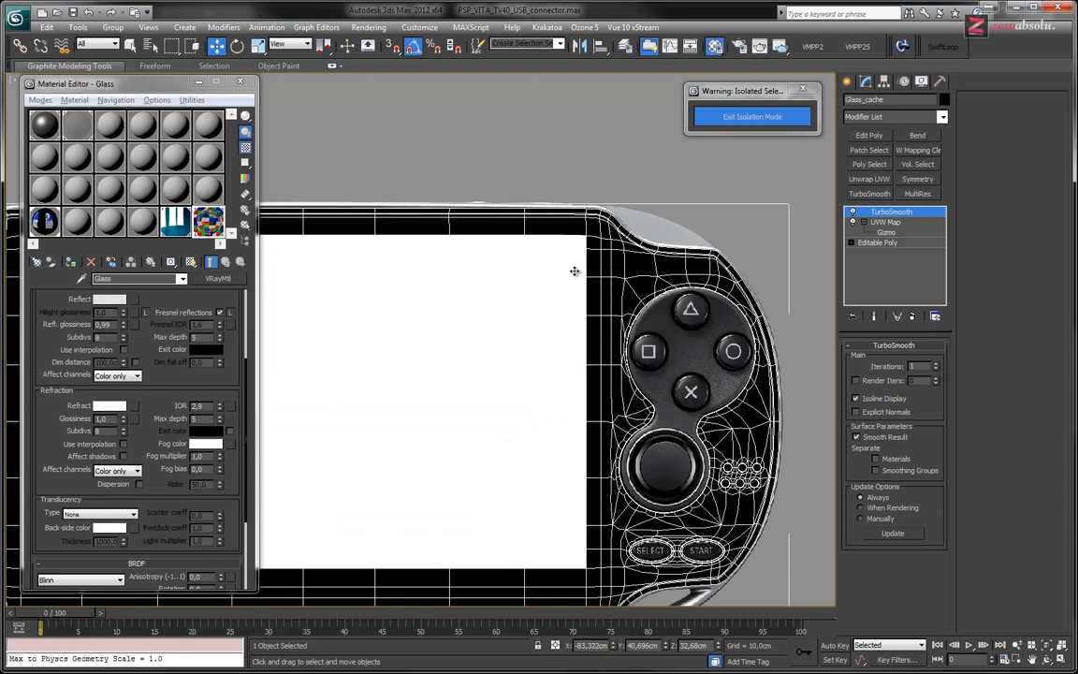
scroll(575, 271, "up", 3)
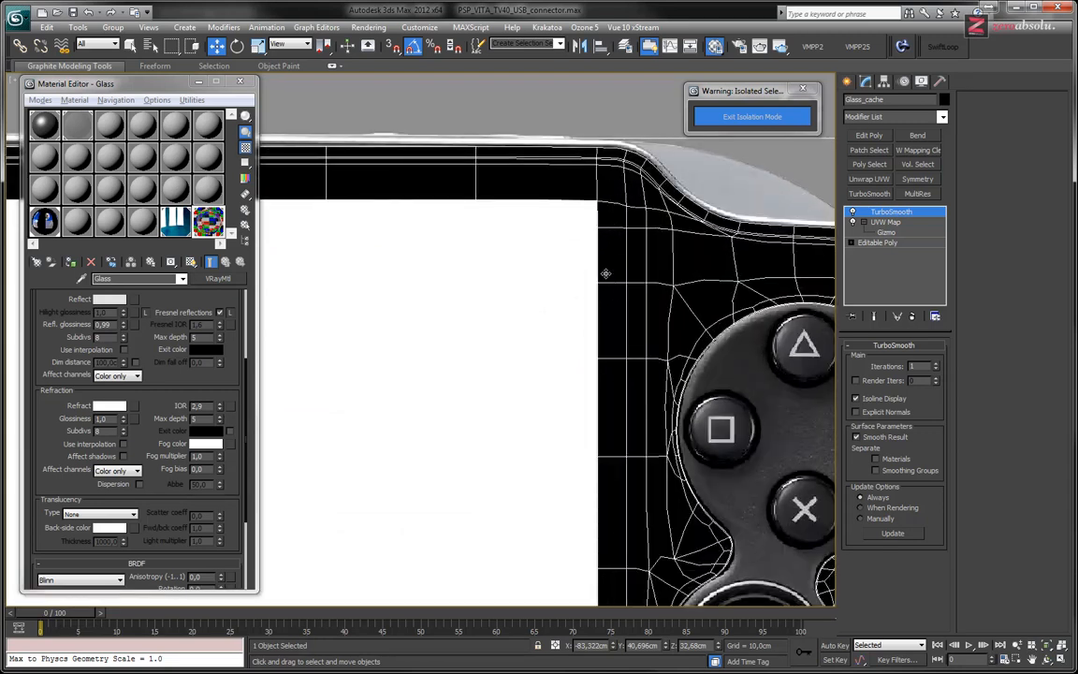
key("F3")
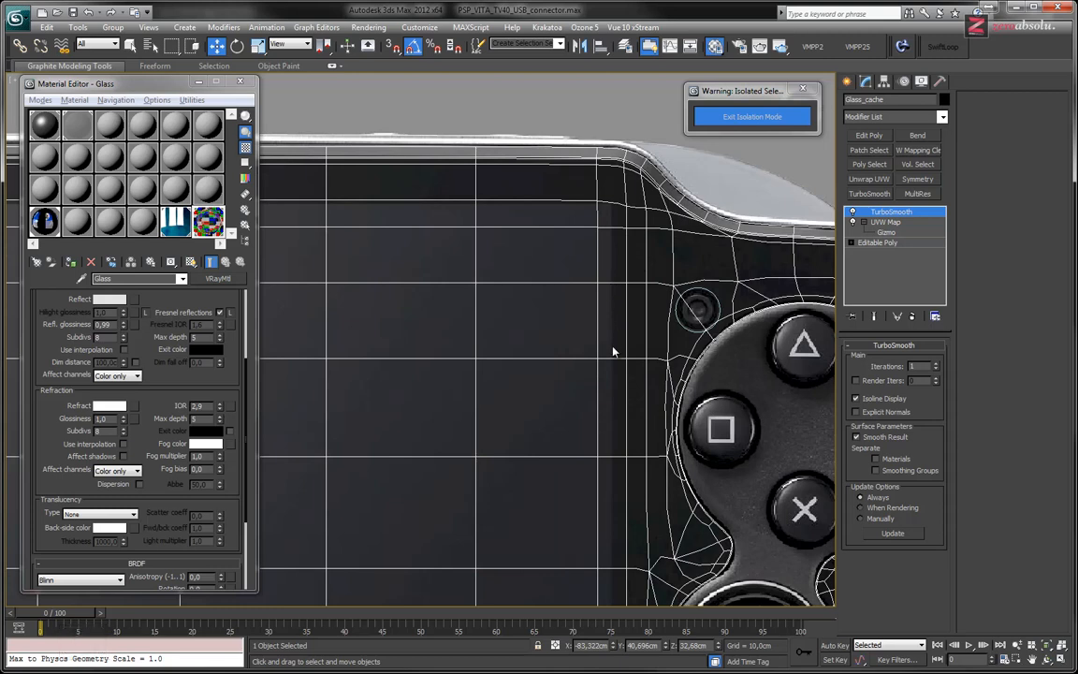
key("F3")
key("F3")
Disable the TurboSmooth modifier on the glass object and select the circle around the front camera.
middle_click_drag(614, 337, 462, 245)
scroll(462, 245, "up", 5)
middle_click_drag(643, 227, 784, 247)
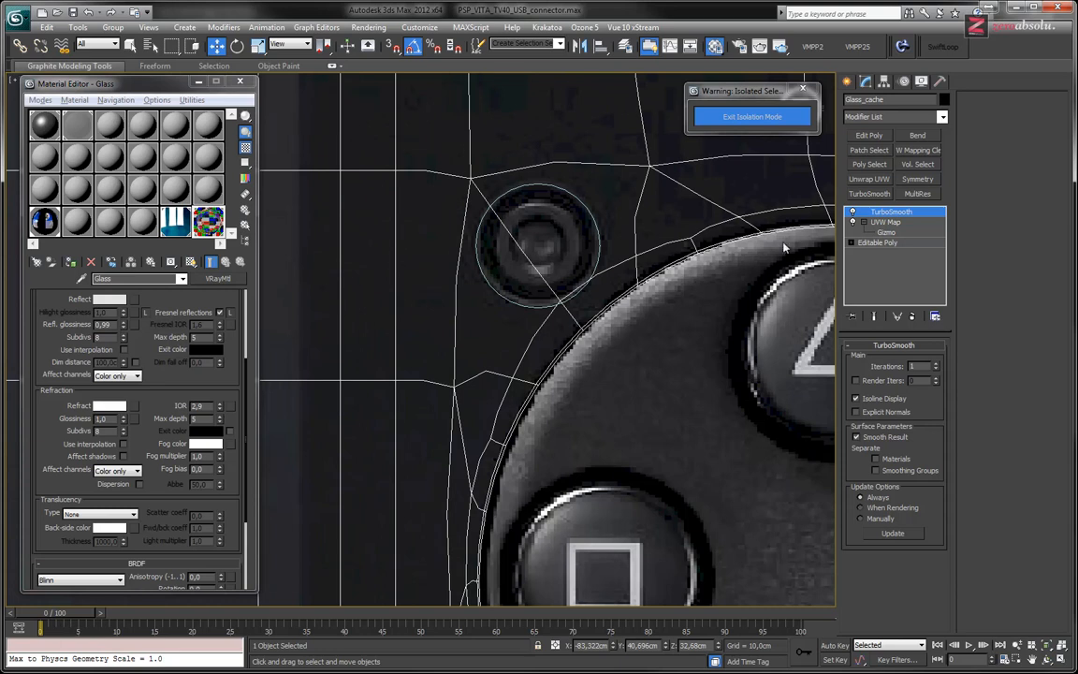
left_click(852, 215)
middle_click_drag(519, 248, 539, 279)
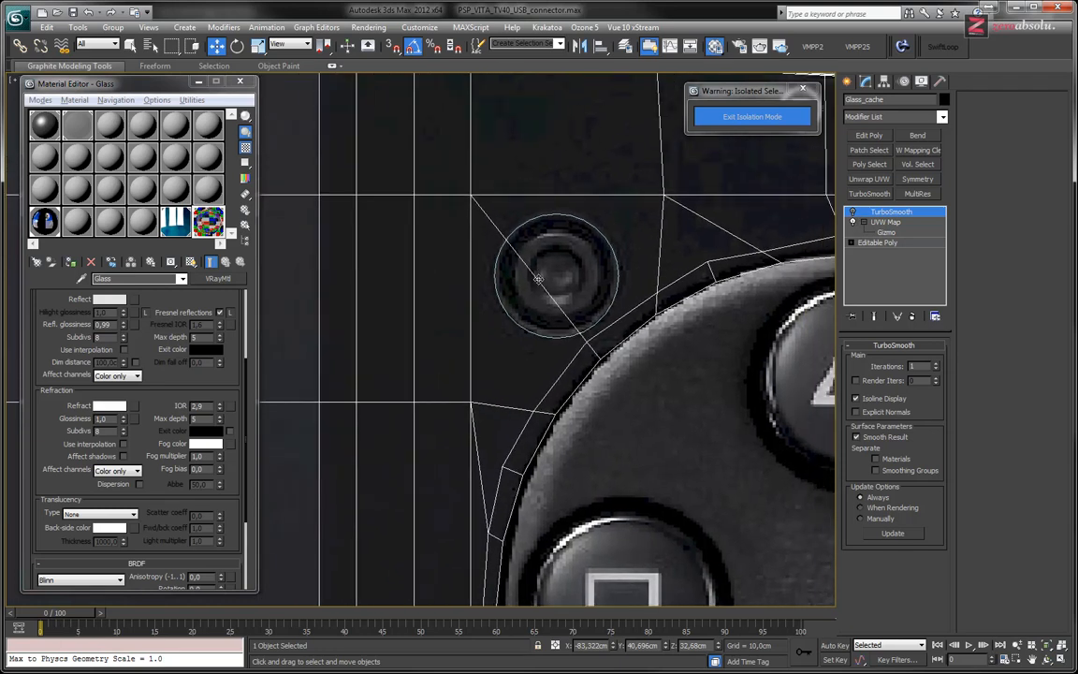
left_click(544, 215)
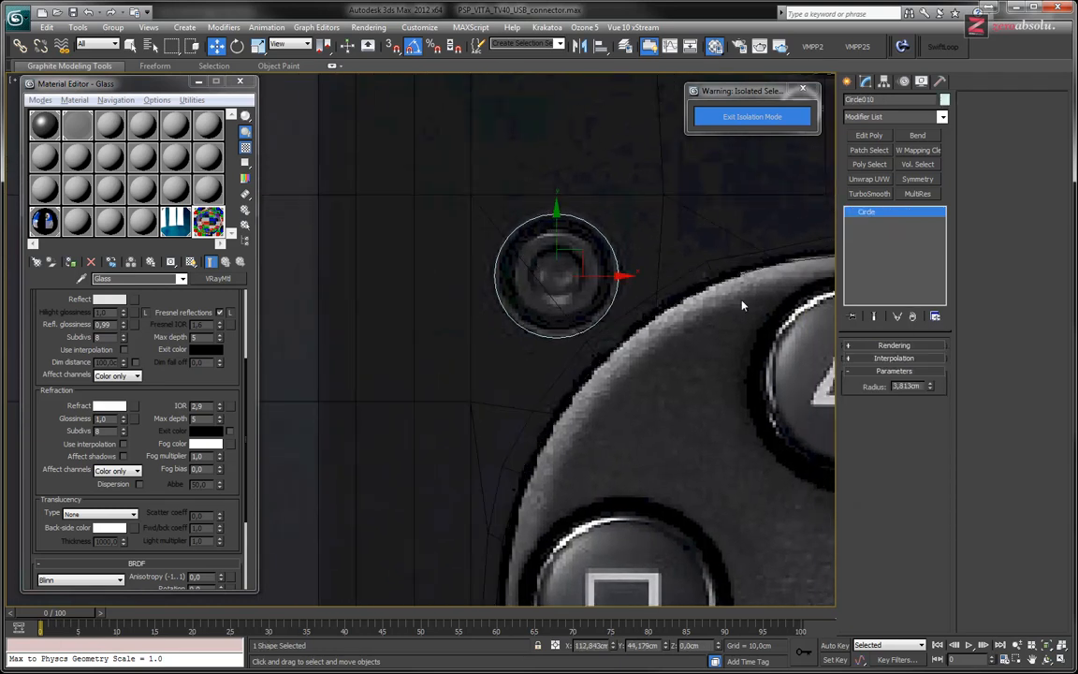
Set the front camera circle's interpolation steps to 1 to make it an eight-sided guide.
left_click(921, 358)
left_click(927, 375)
left_click(915, 384)
left_click(927, 375)
left_click(927, 375)
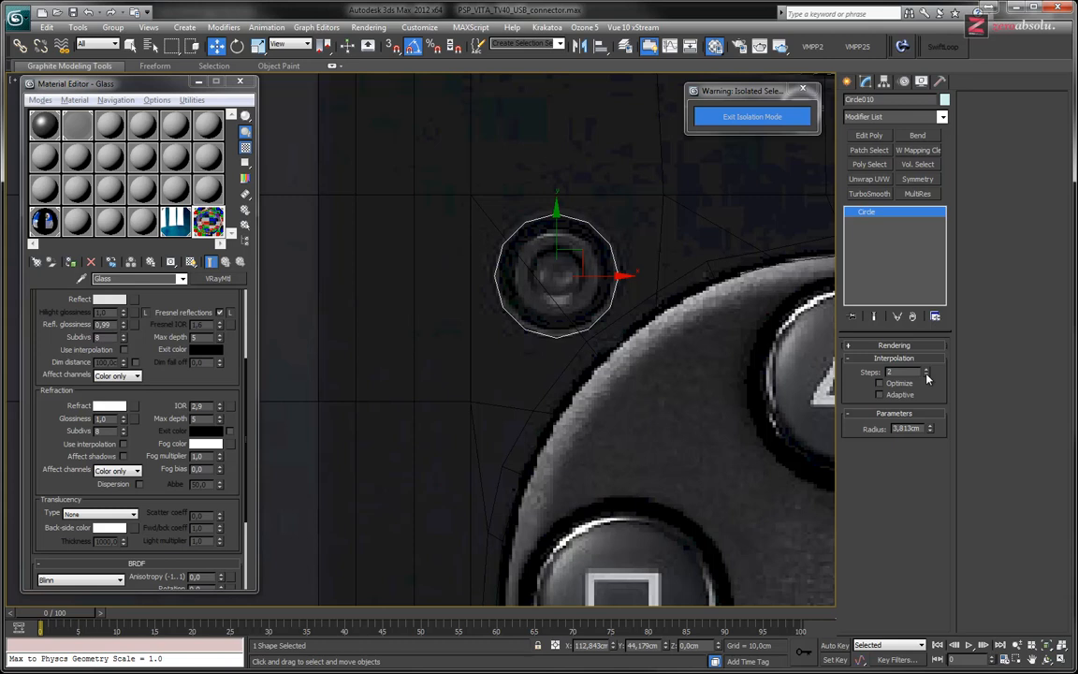
left_click(927, 375)
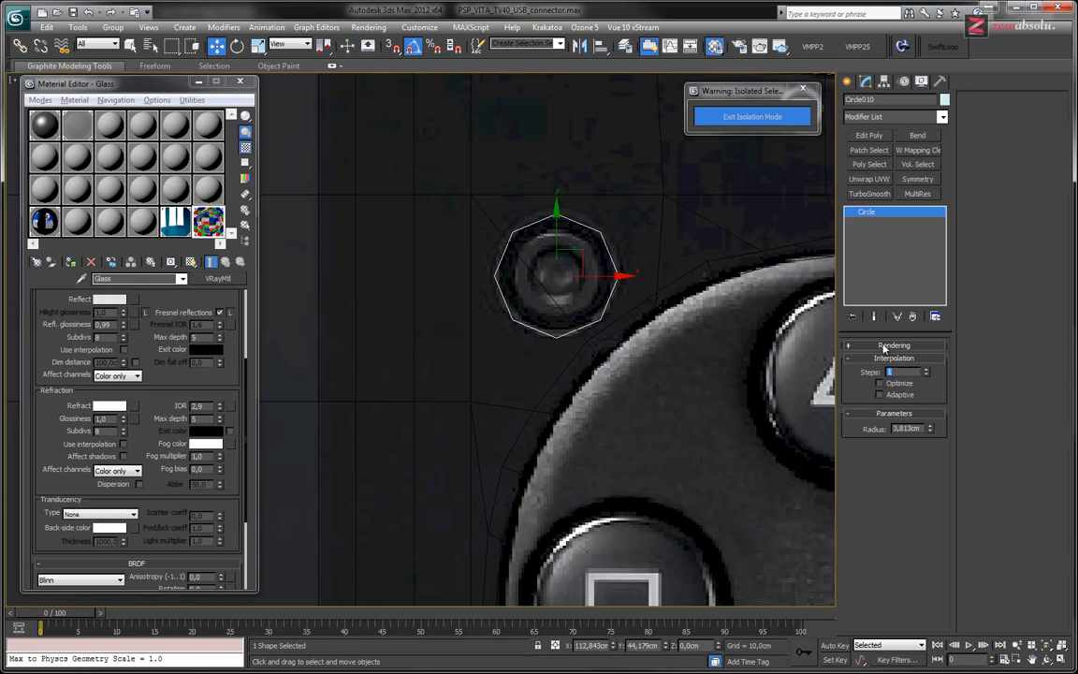
Select the glass mesh, close the material editor and edit its Editable Poly base at vertex level.
left_click(662, 209)
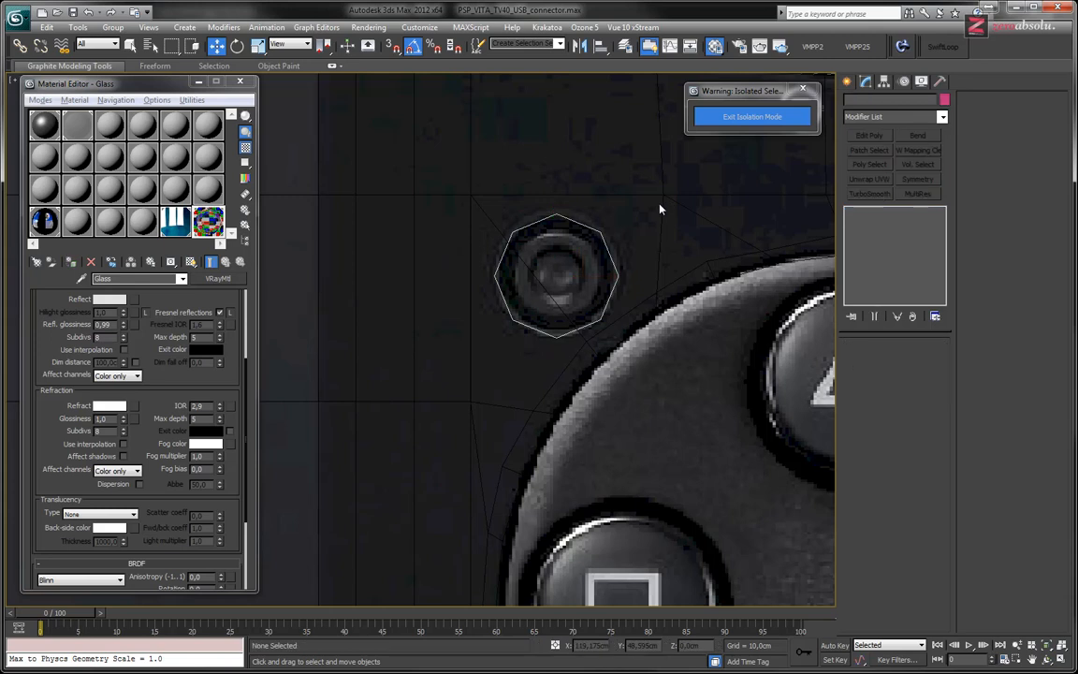
left_click(662, 203)
middle_click_drag(657, 306, 585, 317)
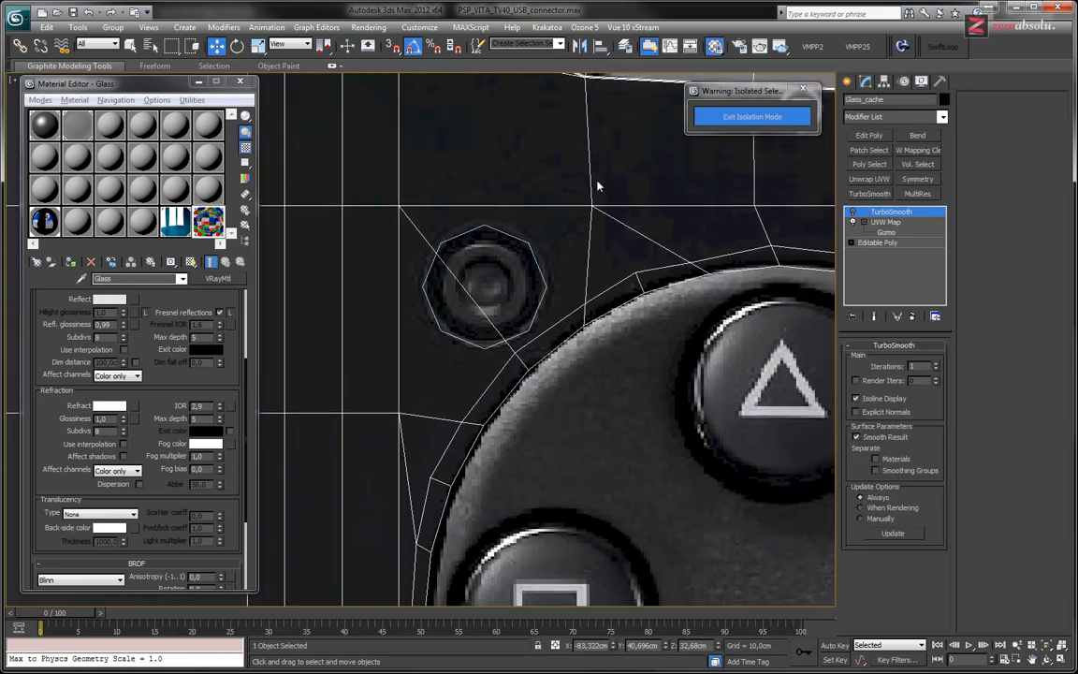
key("m")
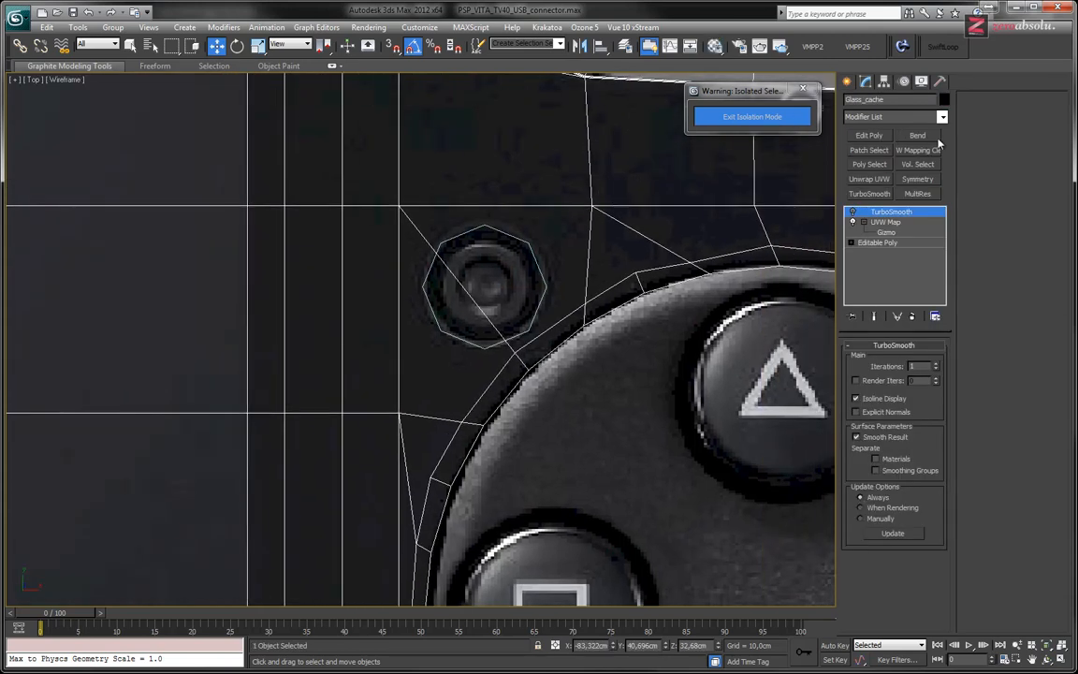
left_click(880, 242)
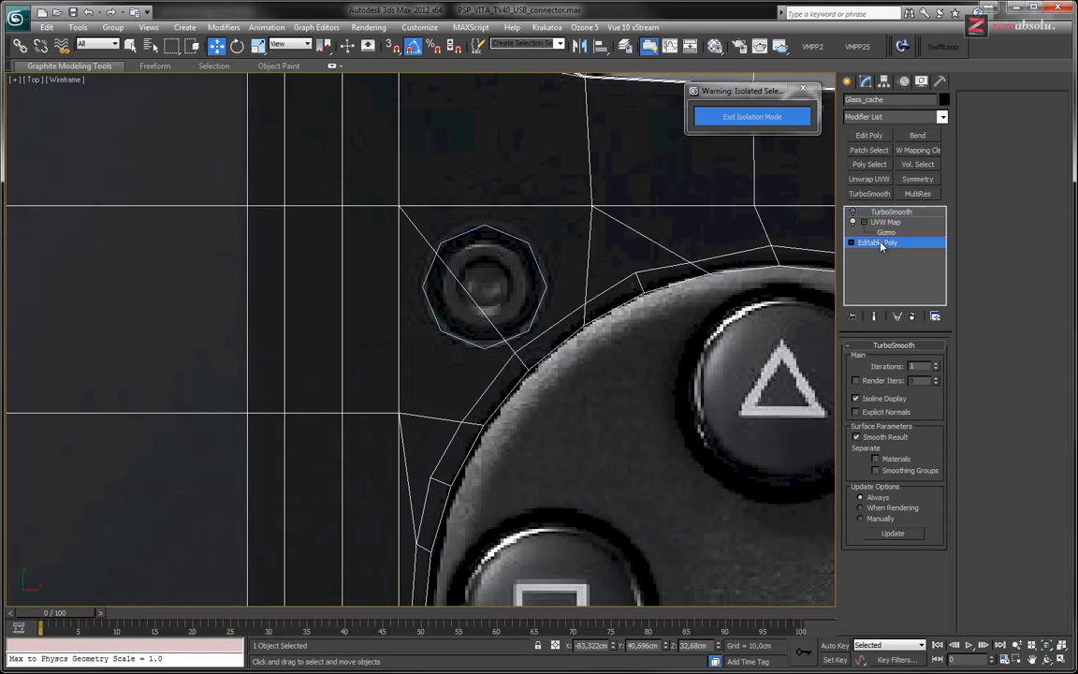
left_click(851, 242)
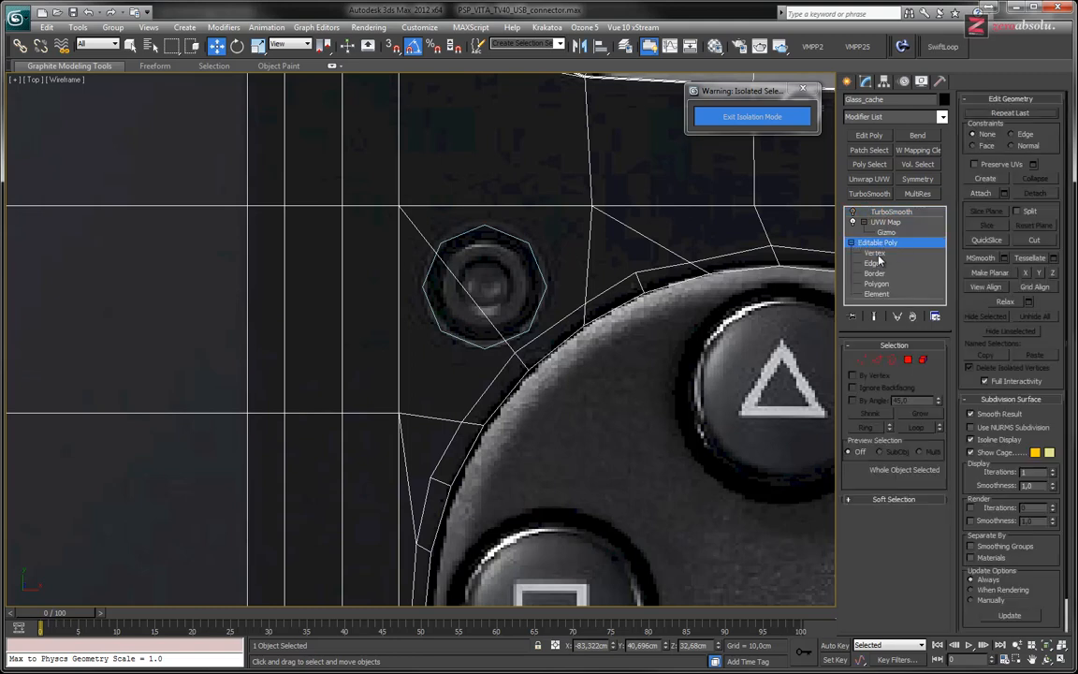
left_click(878, 254)
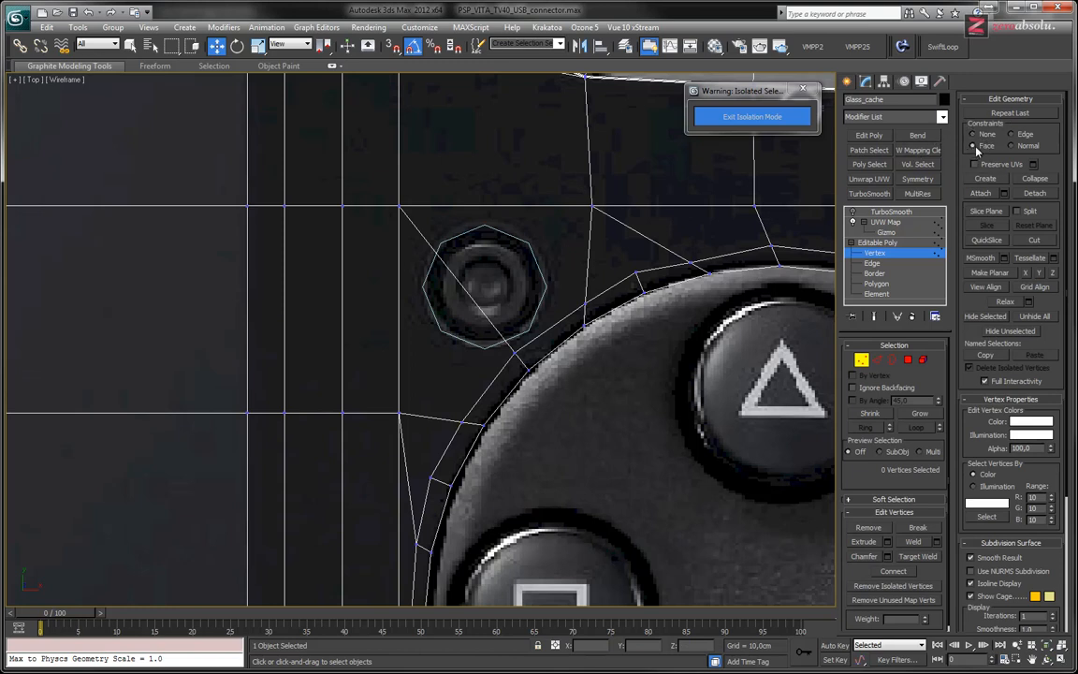
Turn on vertex snapping and cut an octagon into the glass mesh along the vertices of the camera's guide circle.
right_click(392, 47)
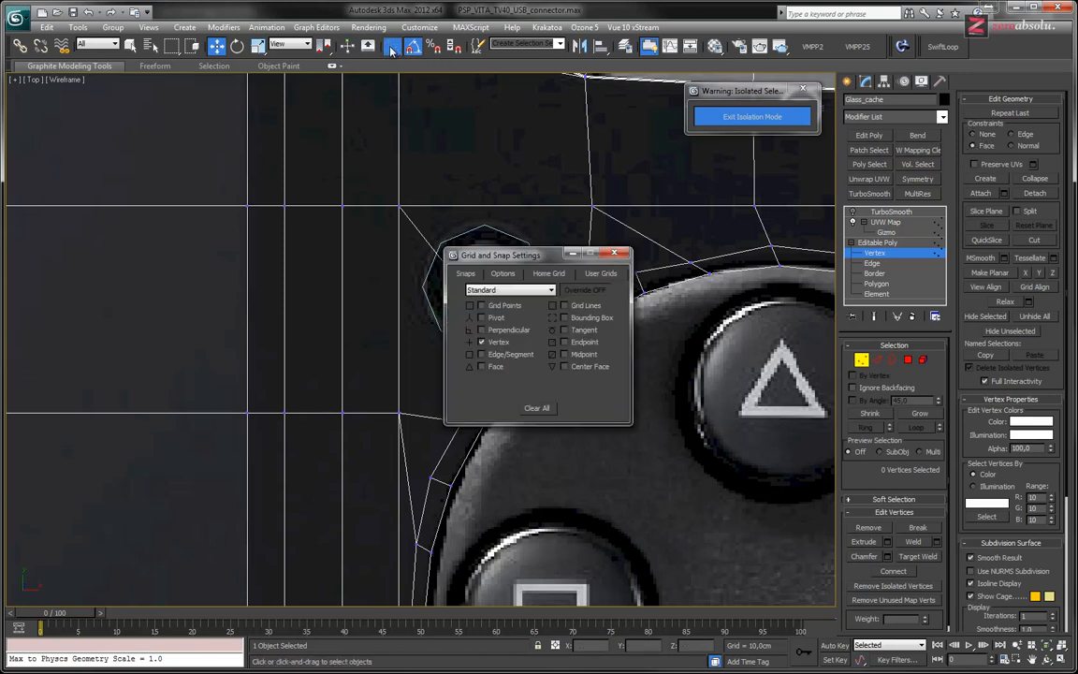
left_click_drag(487, 254, 80, 142)
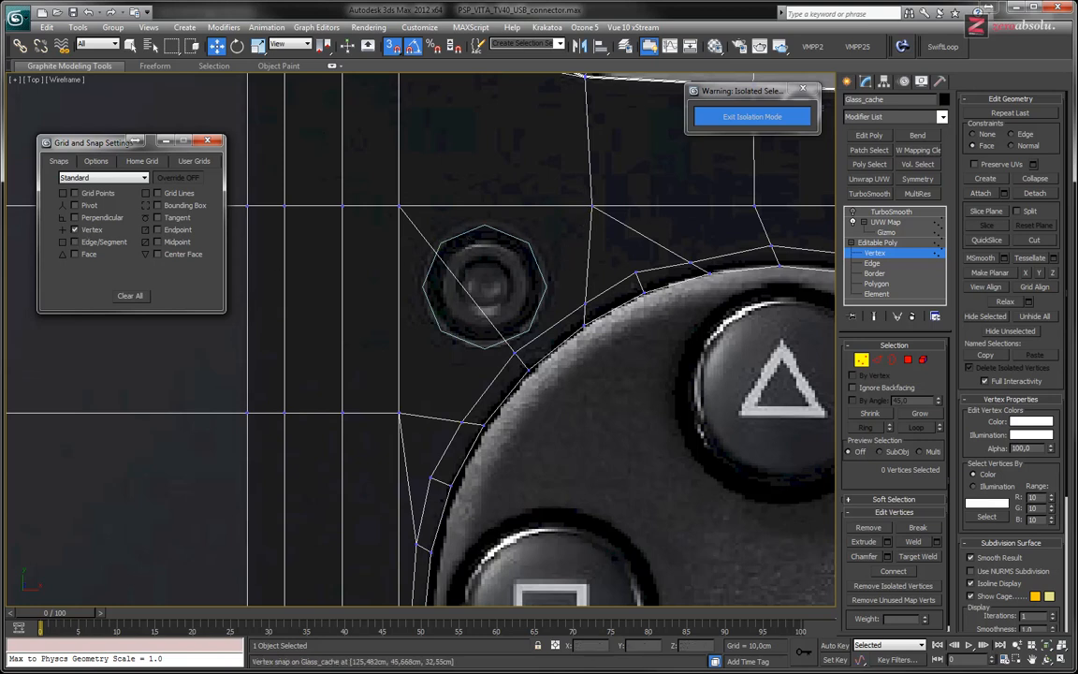
left_click(1036, 243)
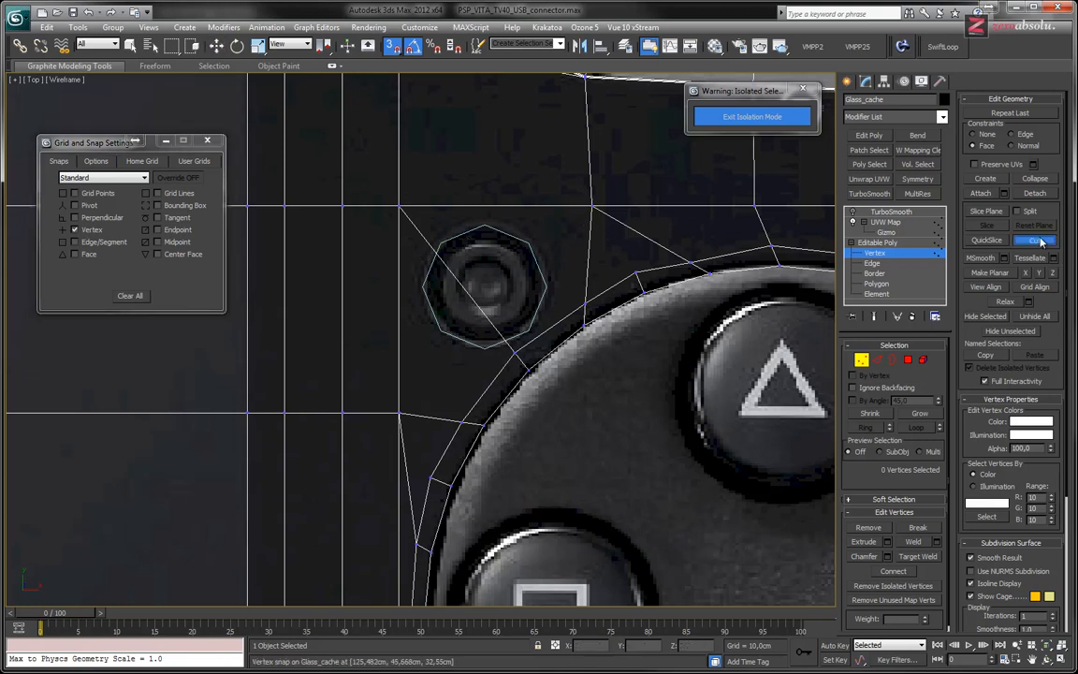
left_click(451, 237)
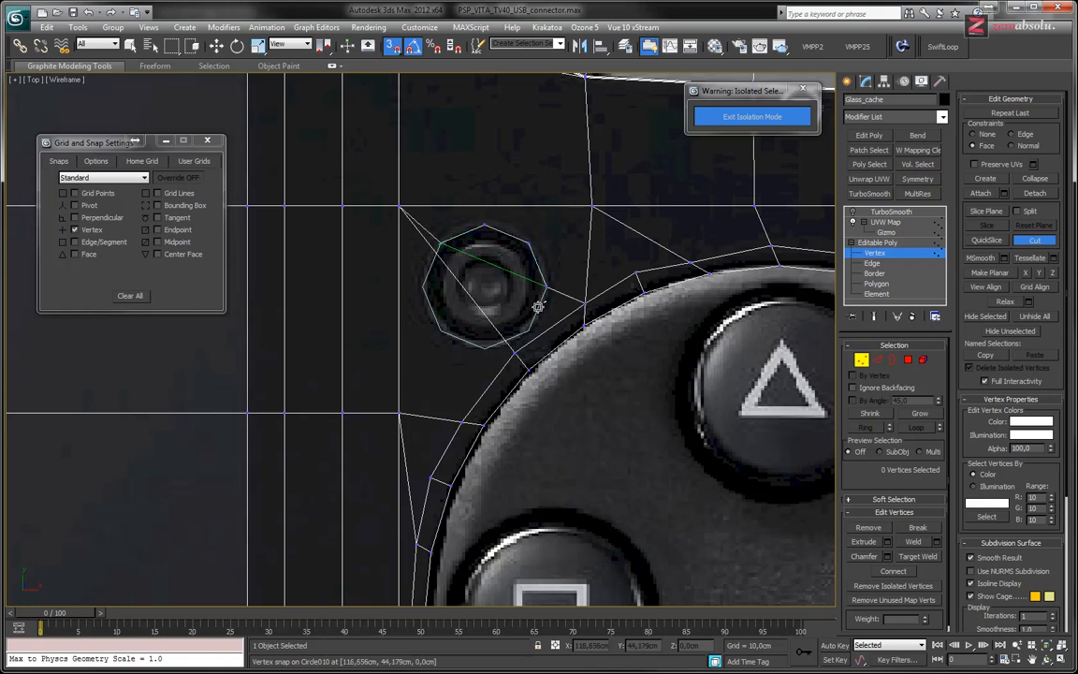
left_click(441, 332)
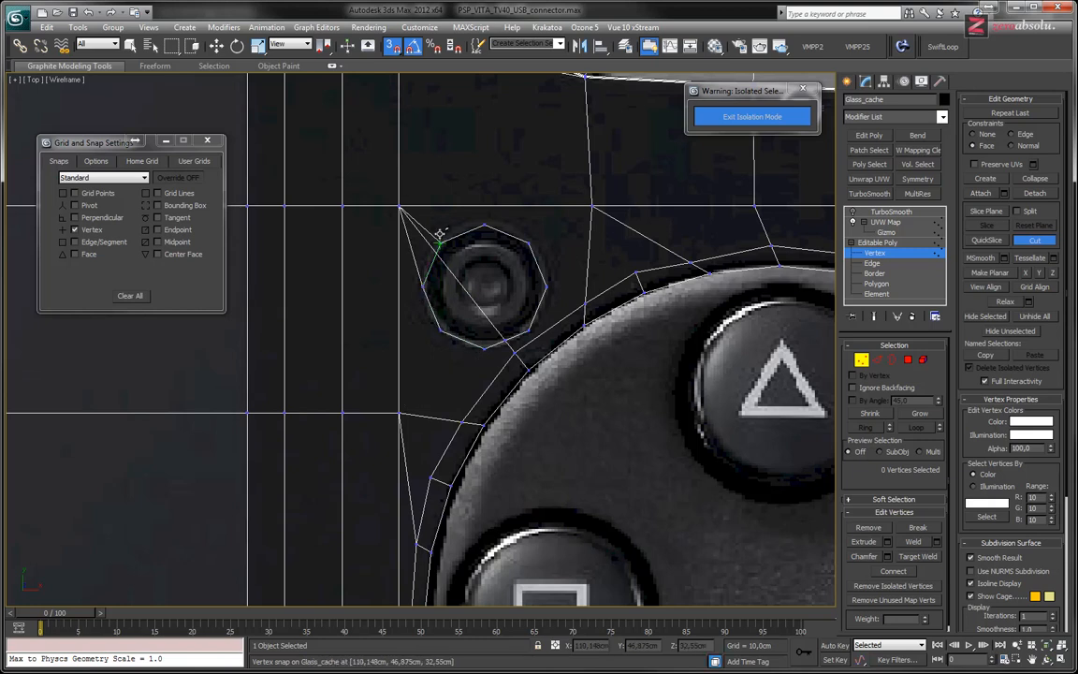
left_click(442, 243)
right_click(520, 218)
Cut edges from the octagon's top and right vertices to the mesh vertex at its upper right, and turn off snapping.
left_click(486, 225)
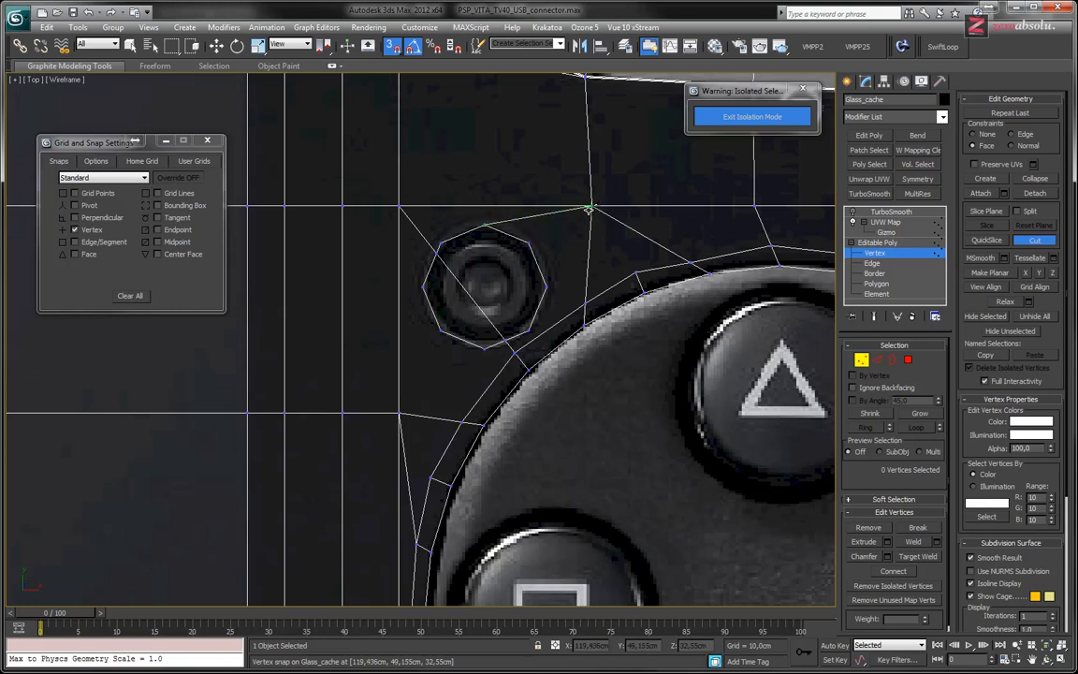
right_click(547, 283)
left_click(546, 285)
left_click(591, 204)
right_click(392, 101)
left_click(392, 47)
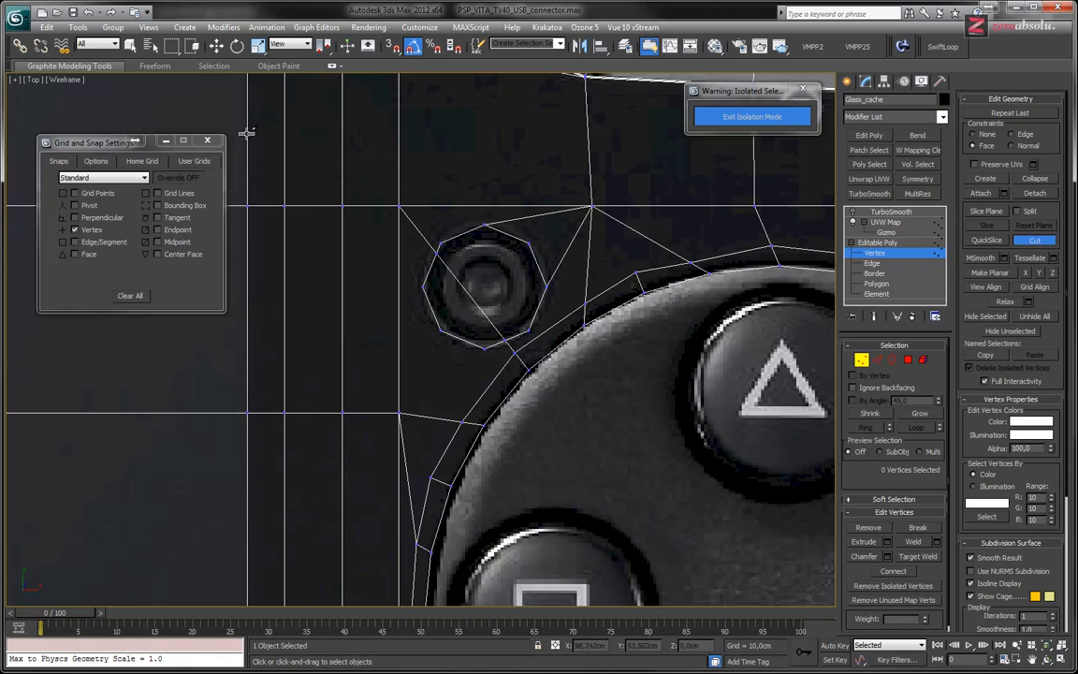
left_click(207, 141)
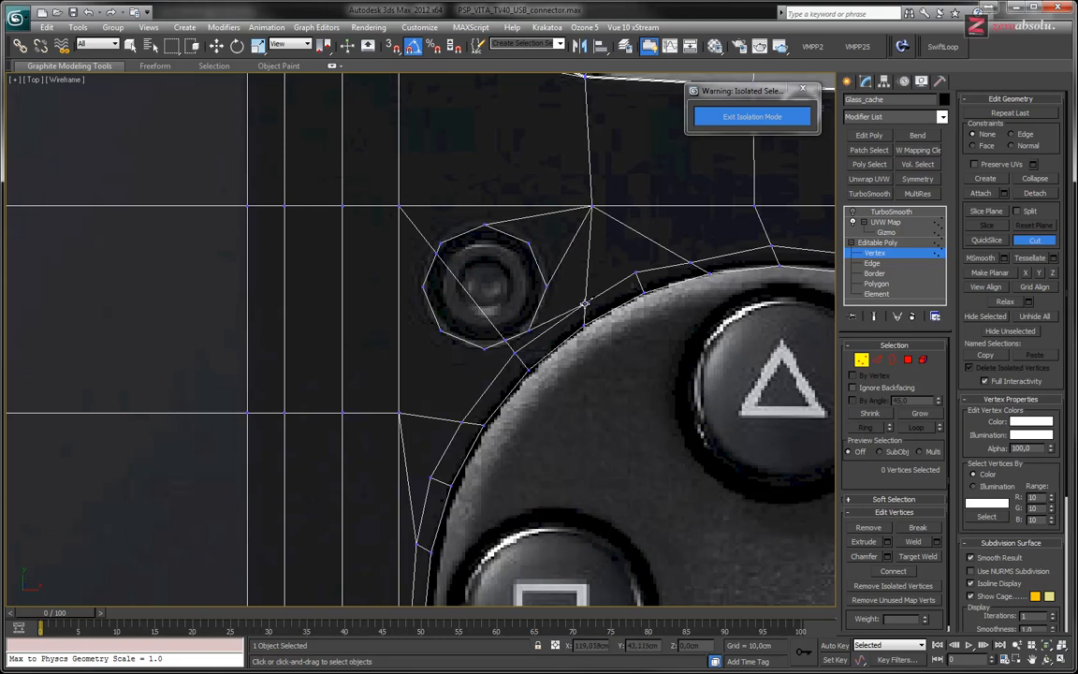
Cut edges from the octagon's bottom and lower-left vertices to the nearest mesh vertices below them.
middle_click_drag(510, 337, 496, 276)
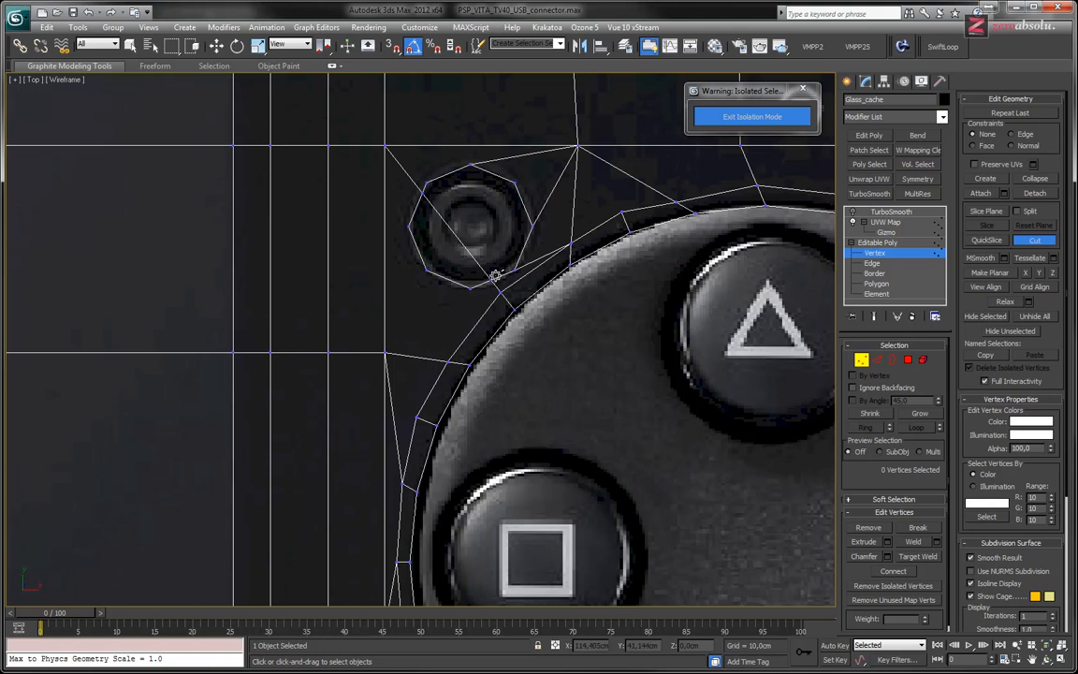
scroll(496, 274, "up", 4)
scroll(412, 281, "up", 2)
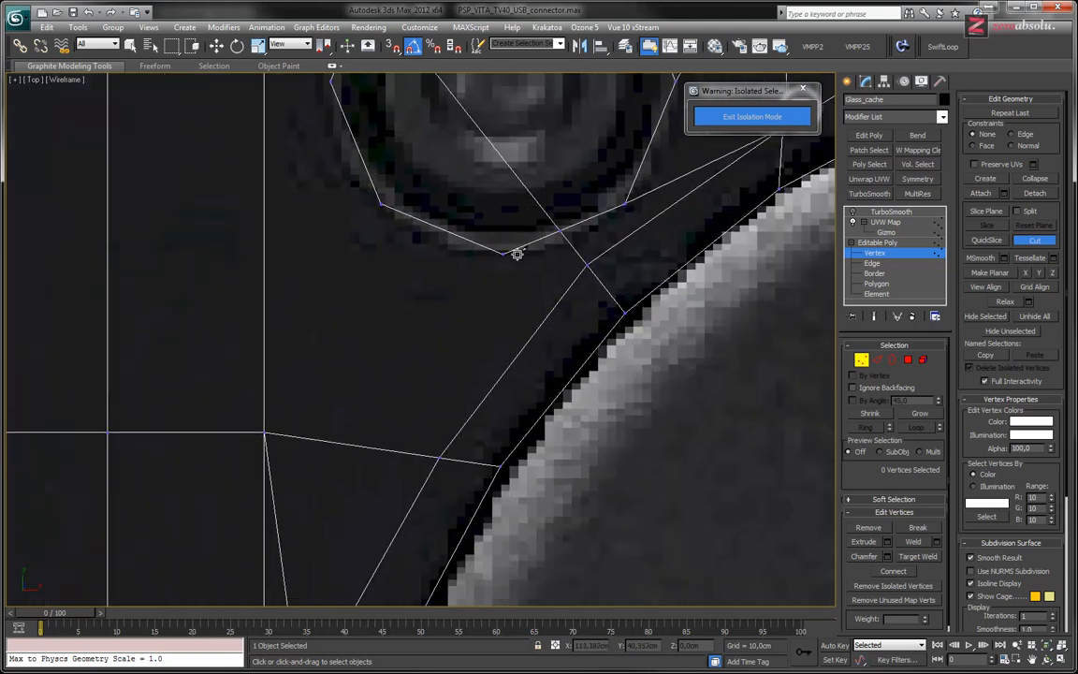
left_click(502, 253)
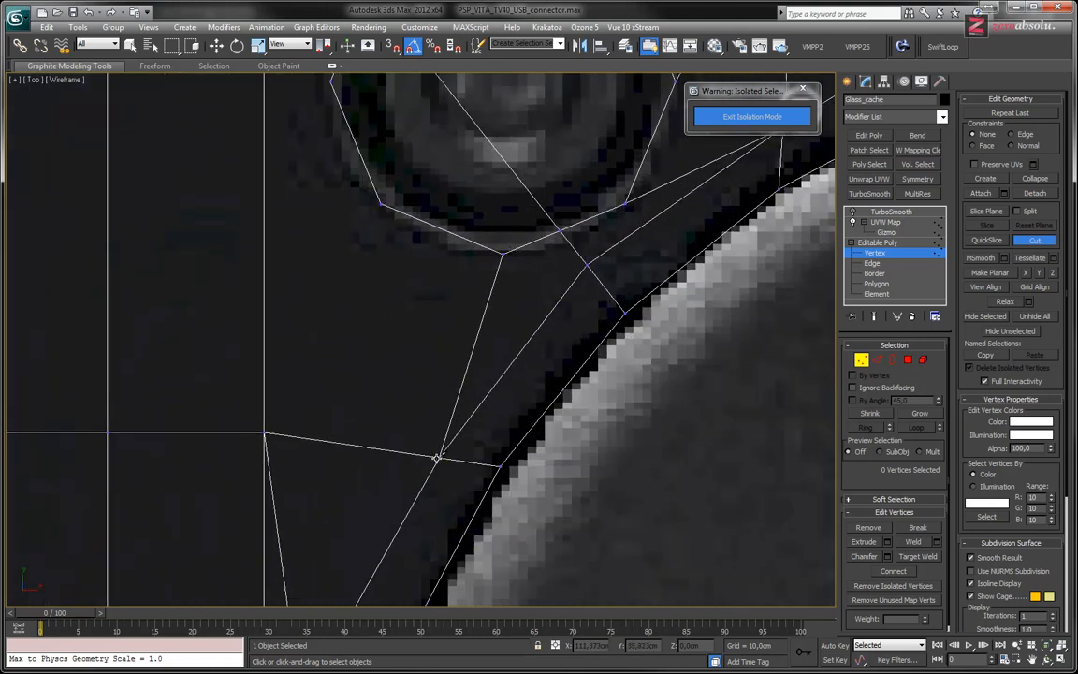
left_click(437, 457)
right_click(411, 280)
middle_click_drag(439, 237, 503, 298)
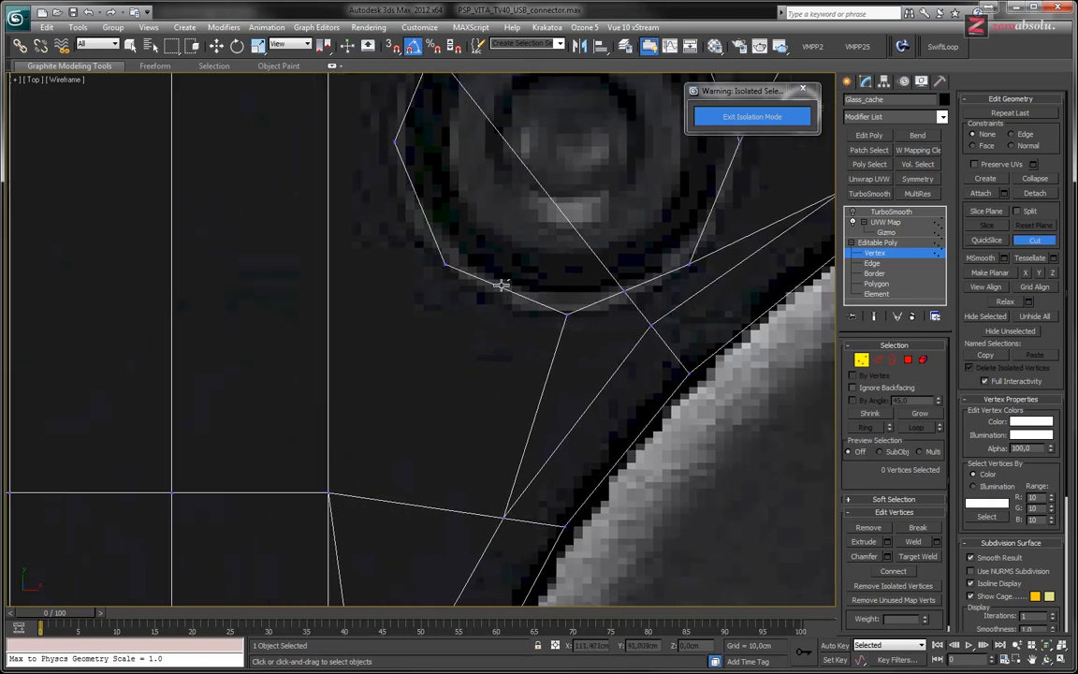
scroll(501, 283, "down", 2)
left_click(462, 272)
left_click(379, 433)
Cut edges from the octagon's upper-left vertex to the mesh corner above it and from its left vertex to both left corners.
middle_click_drag(409, 228, 513, 294)
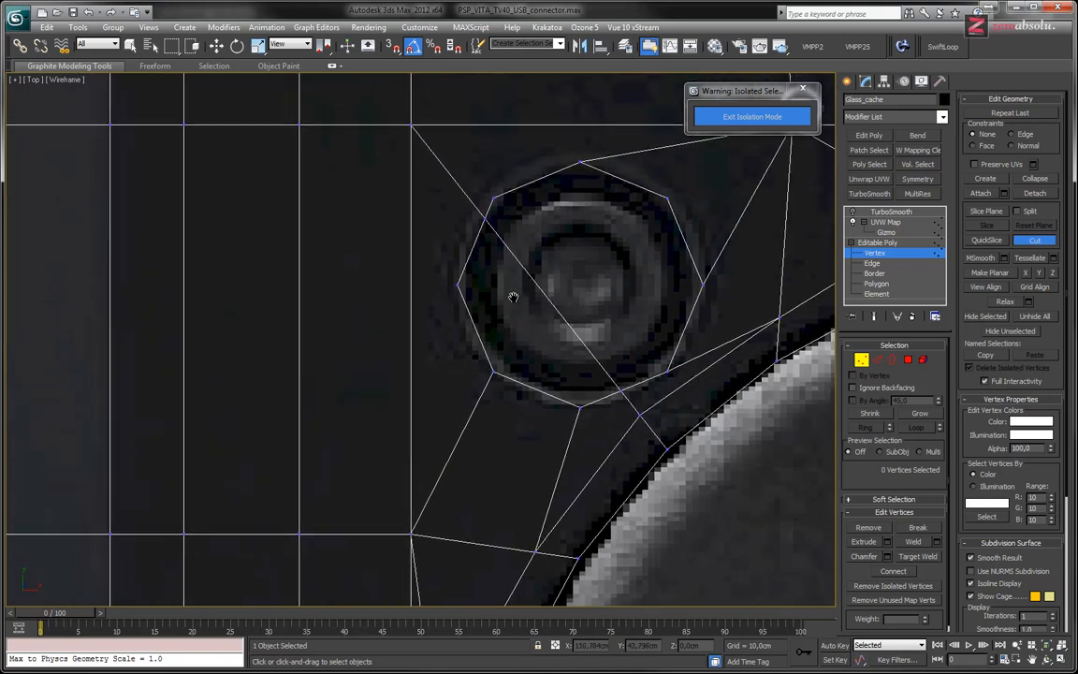
left_click(493, 198)
left_click(411, 125)
right_click(459, 279)
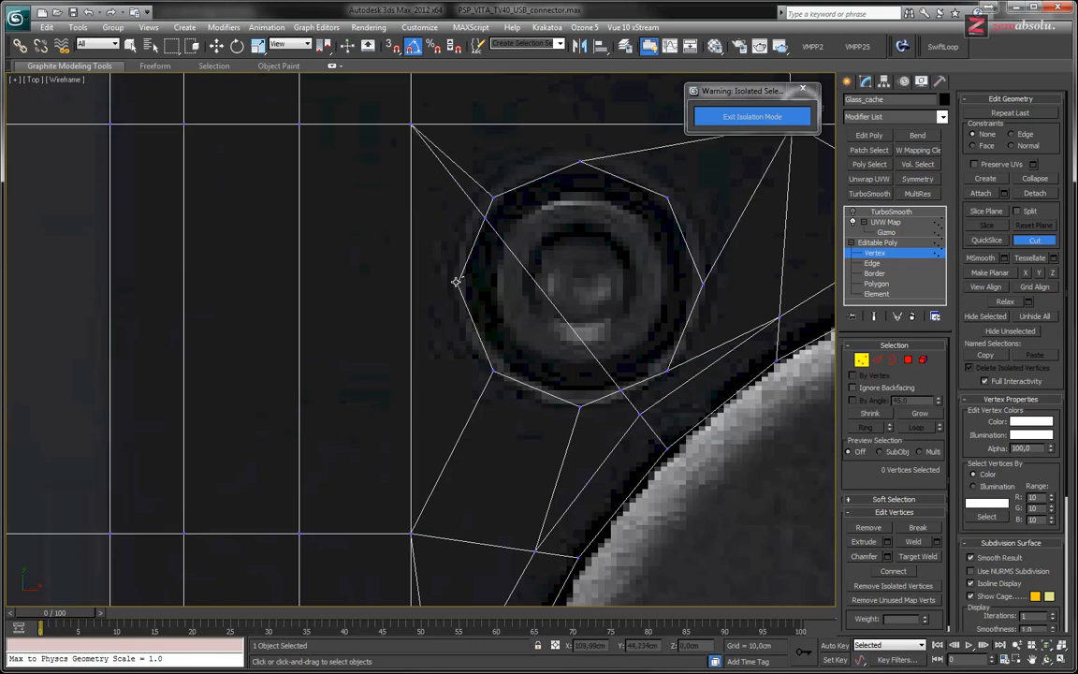
left_click(456, 281)
left_click(412, 123)
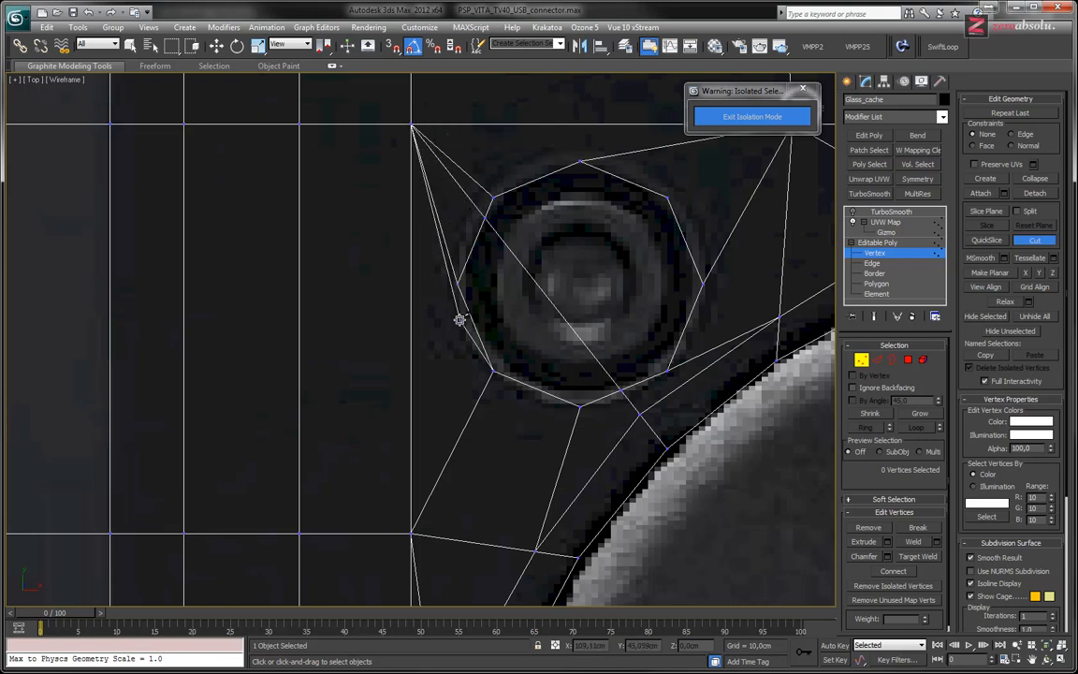
left_click(457, 282)
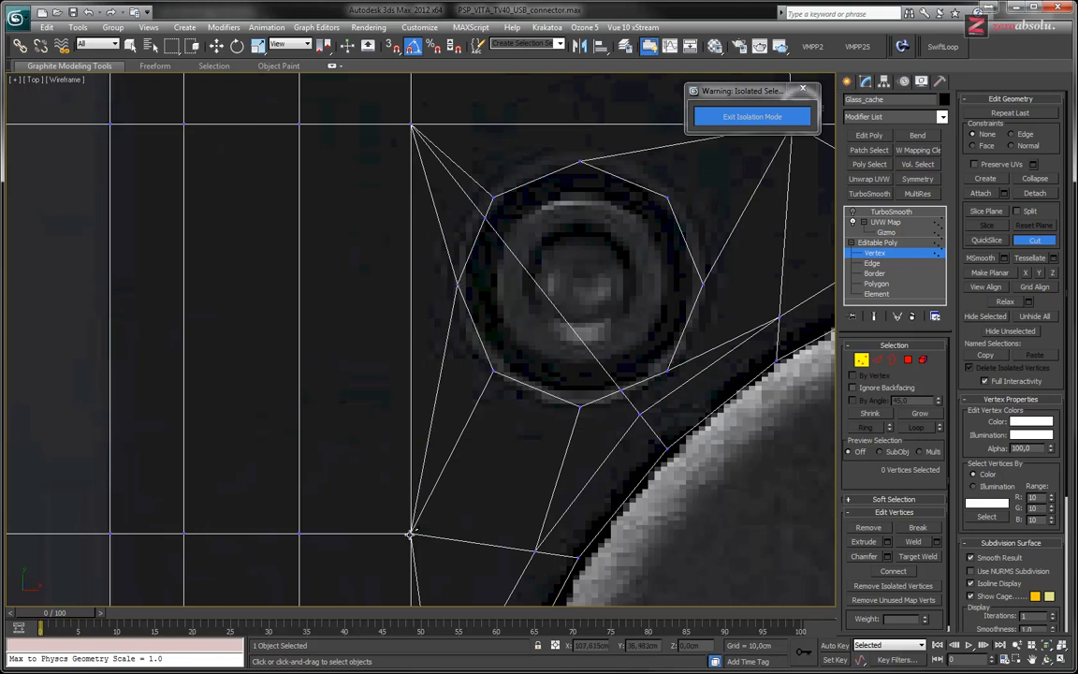
right_click(528, 193)
Cut edges from the octagon's top, right and upper-right vertices to the upper-left corner, the button-rim vertex and the upper-right corner respectively.
middle_click_drag(508, 196, 451, 265)
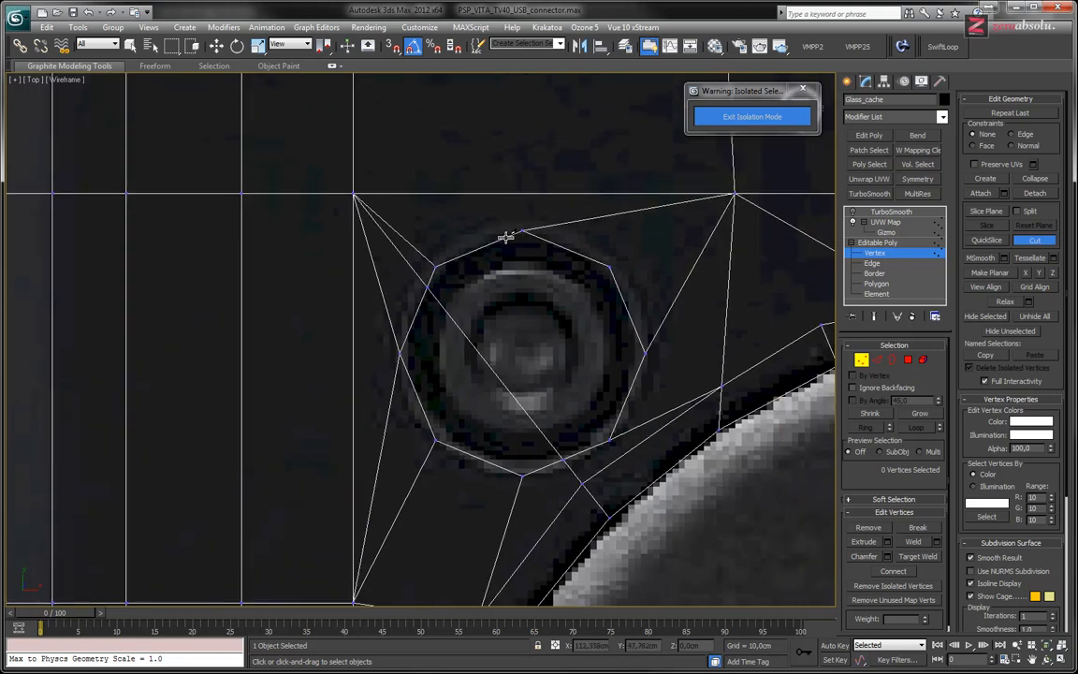
left_click(521, 228)
left_click(355, 195)
left_click(645, 353)
left_click(720, 386)
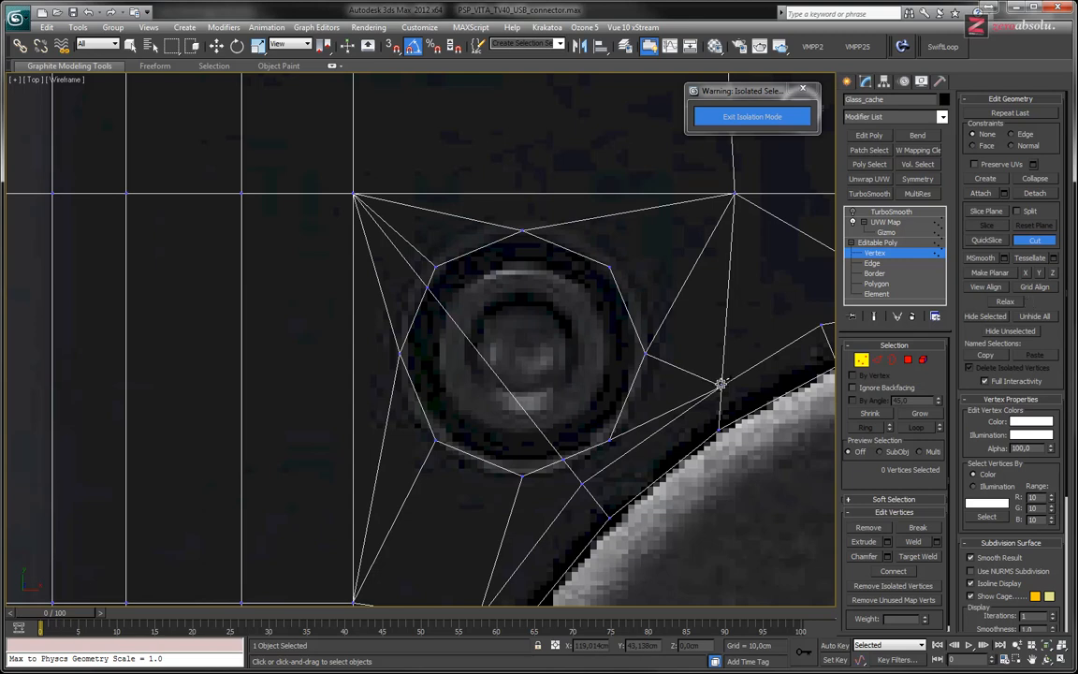
left_click(609, 266)
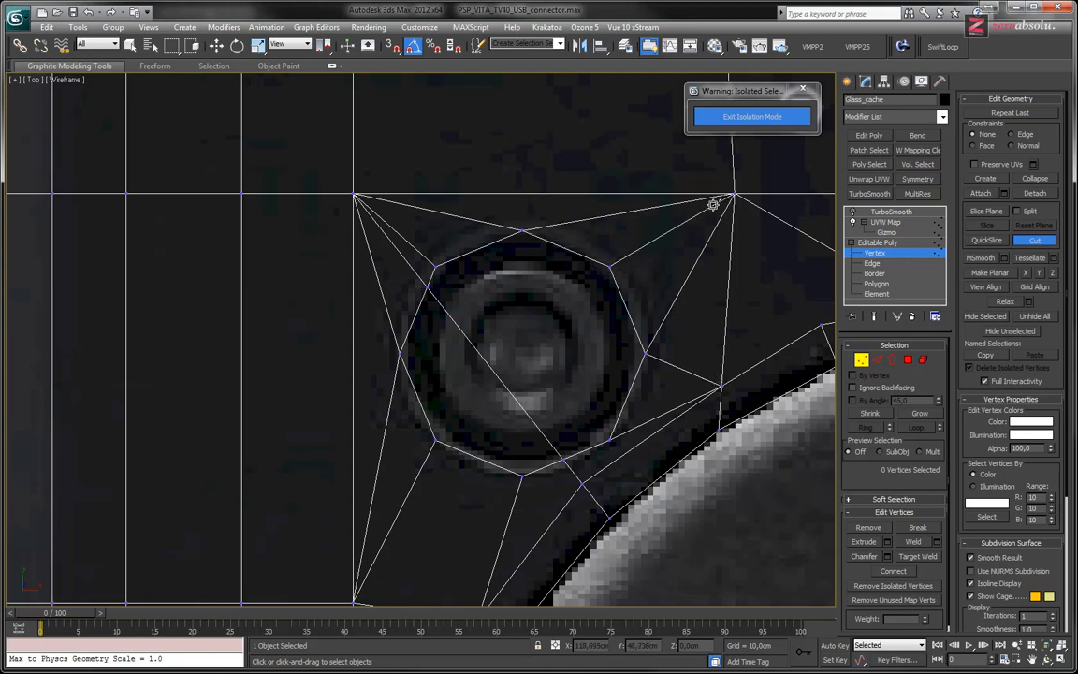
left_click(734, 194)
right_click(617, 277)
Remove the old diagonal edges crossing the octagon together with their leftover vertices.
middle_click_drag(566, 323, 537, 301)
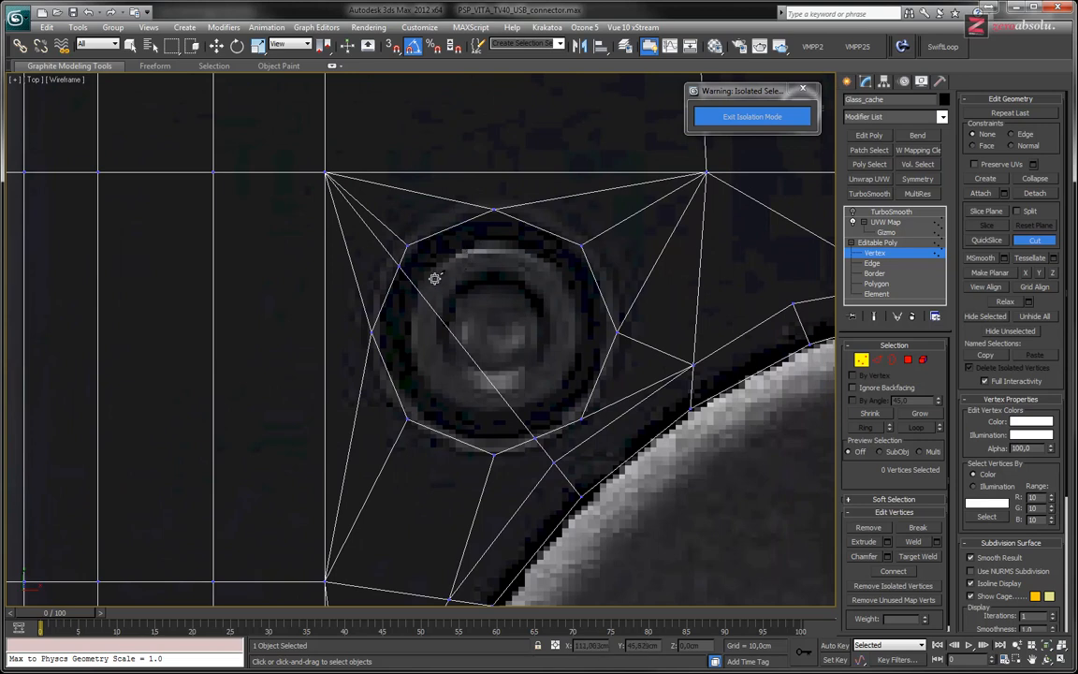
right_click(391, 259)
key("2")
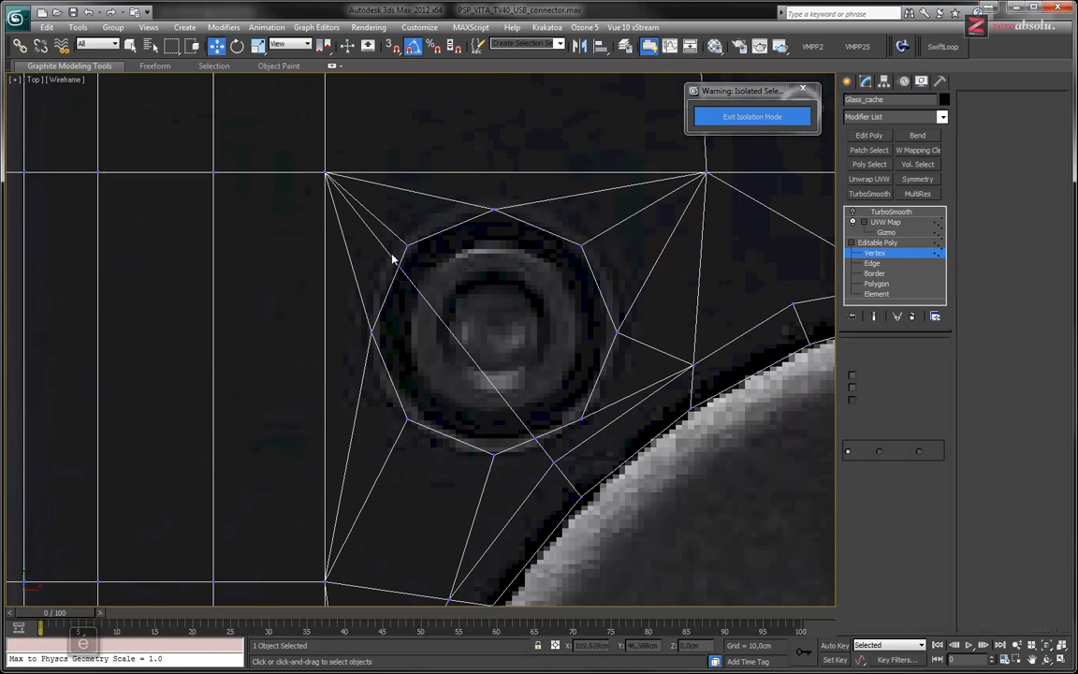
left_click(398, 253)
left_click(414, 283, "ctrl")
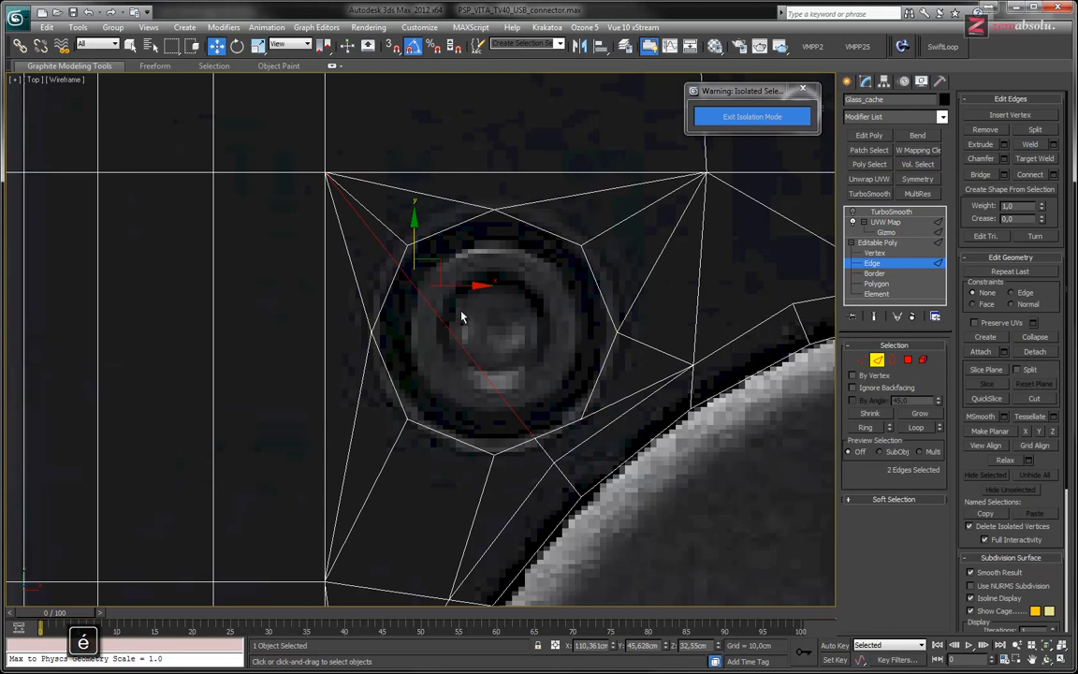
left_click(540, 446, "ctrl")
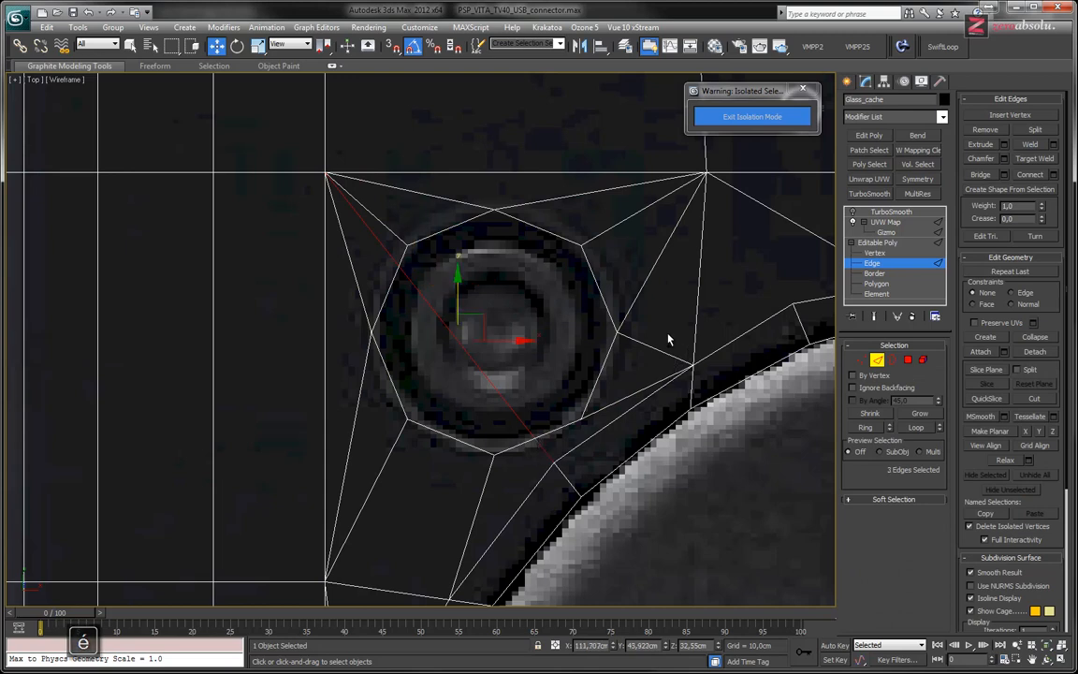
key("ctrl+BackSpace")
Delete the octagonal polygon over the front camera to open a hole in the glass.
middle_click_drag(606, 321, 618, 295)
scroll(618, 294, "down", 4)
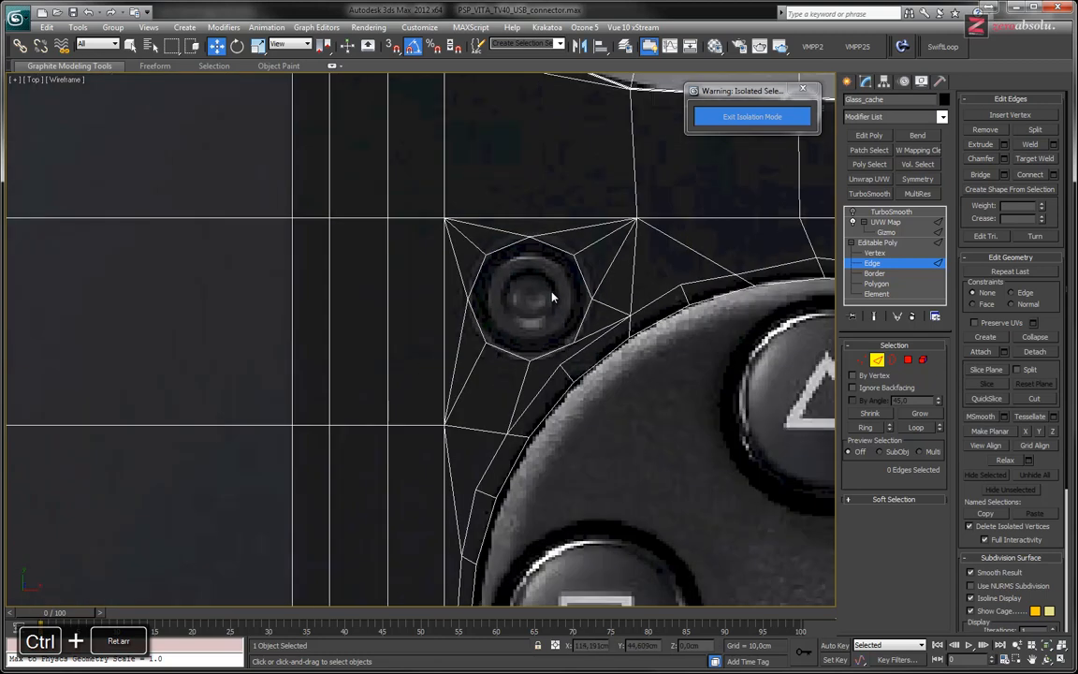
scroll(560, 323, "up", 2)
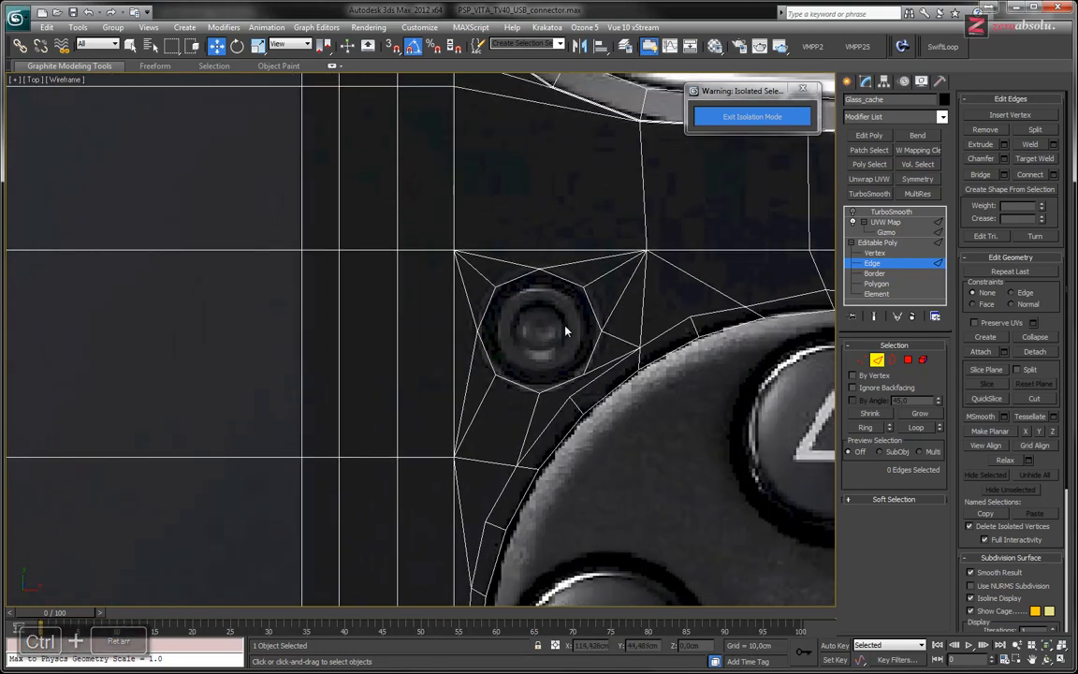
key("4")
left_click(567, 332)
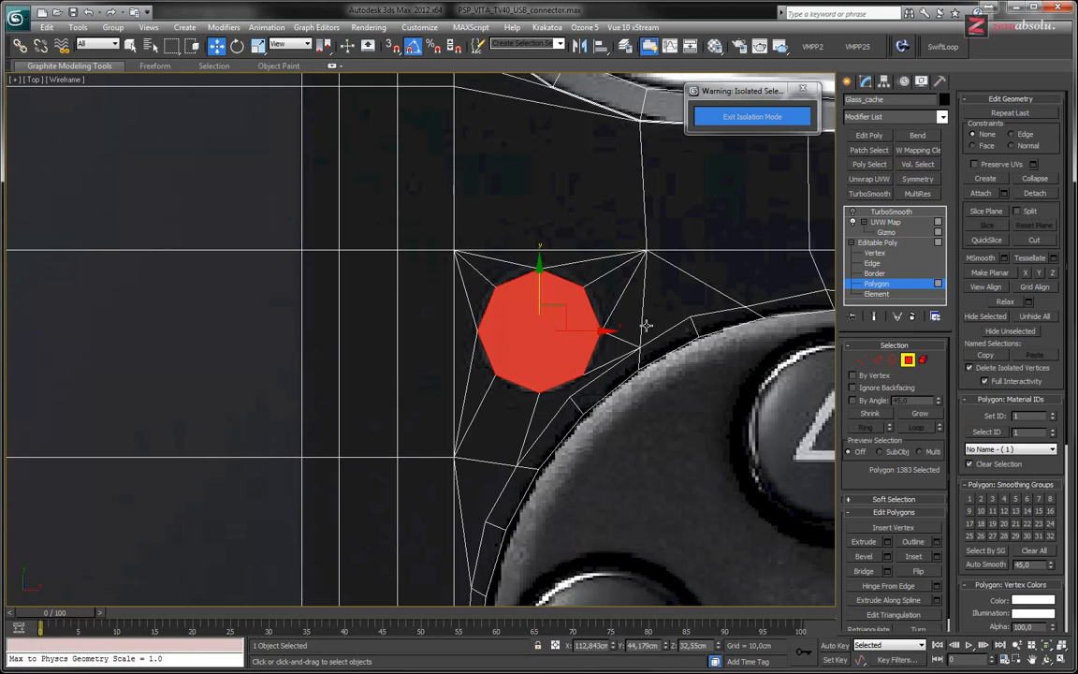
key("Delete")
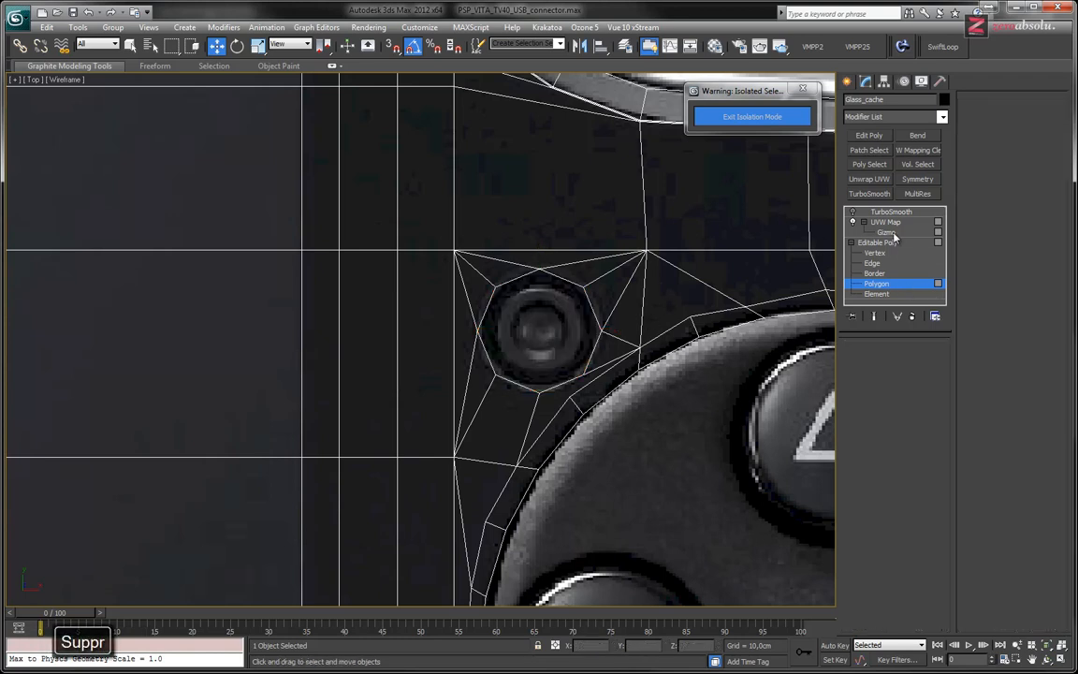
Turn the glass's TurboSmooth modifier back on to smooth the mesh around the camera hole.
left_click(887, 213)
left_click(854, 212)
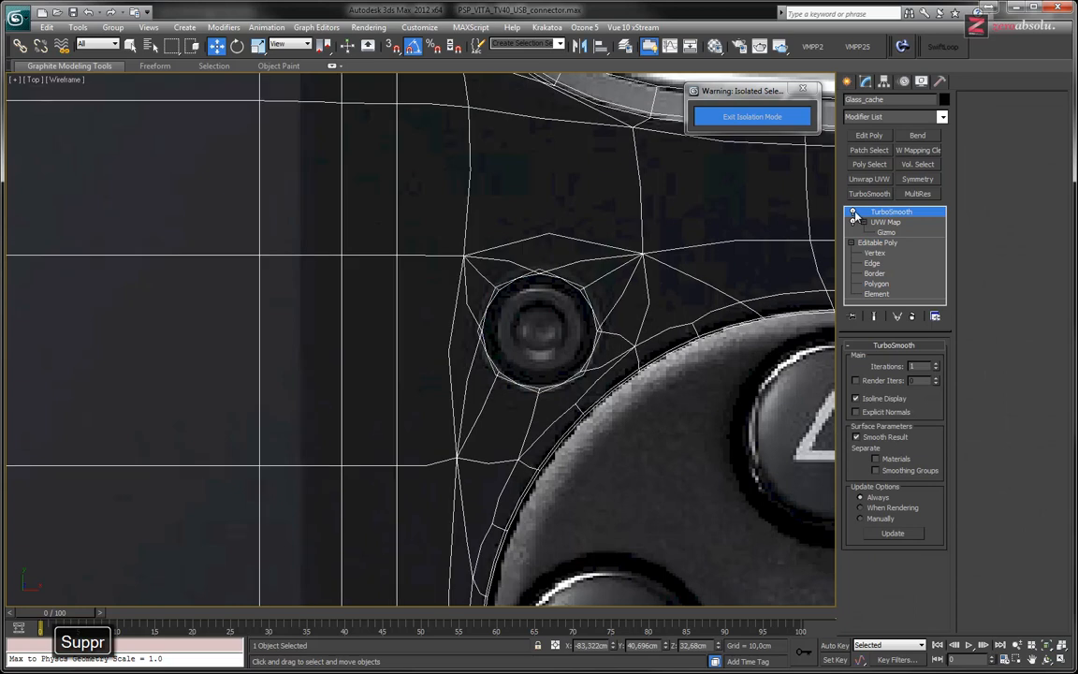
middle_click_drag(427, 262, 498, 254)
scroll(506, 251, "down", 10)
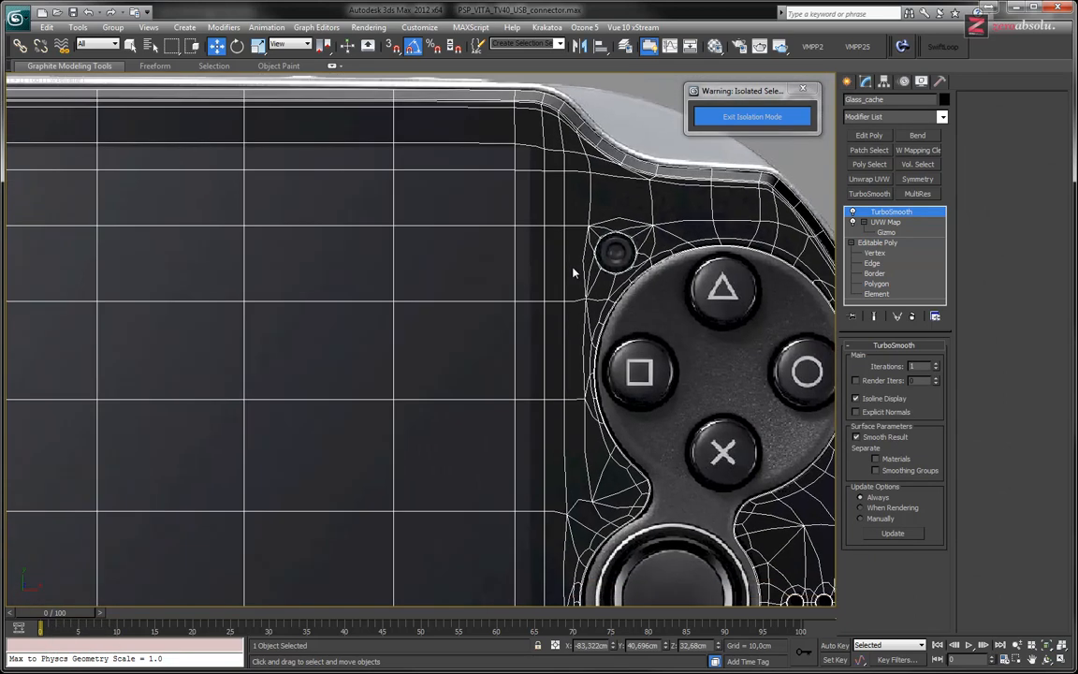
Preview the glass in an ActiveShade render from a perspective view, inspect the front camera hole up close, and close the preview.
middle_click_drag(516, 242, 624, 351, "alt")
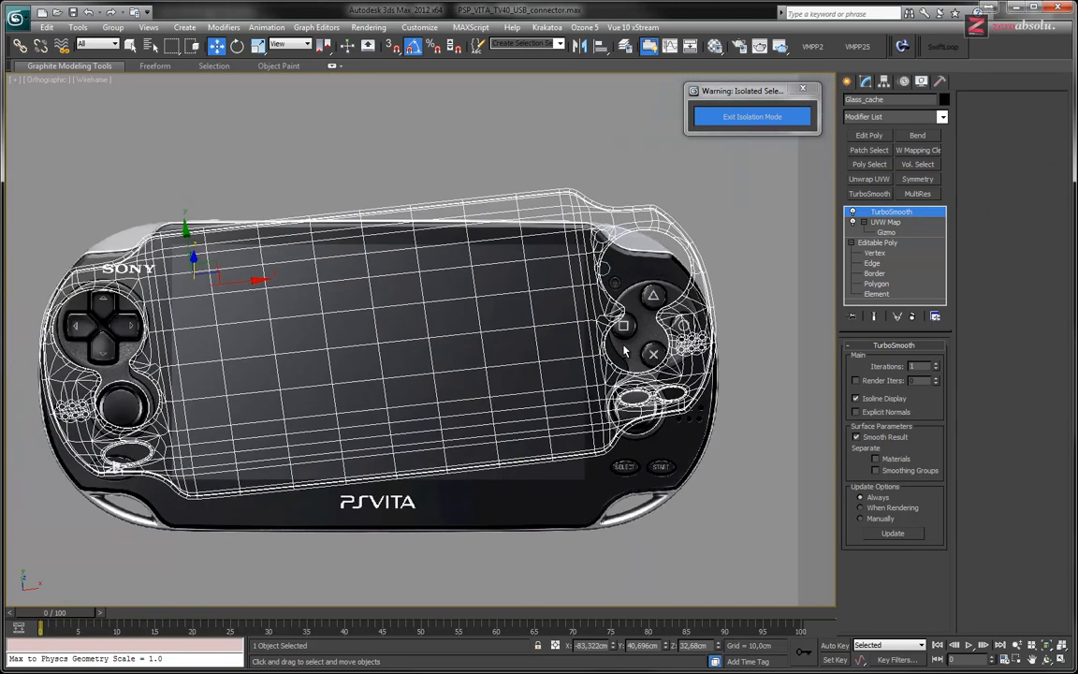
middle_click_drag(548, 312, 563, 340, "alt")
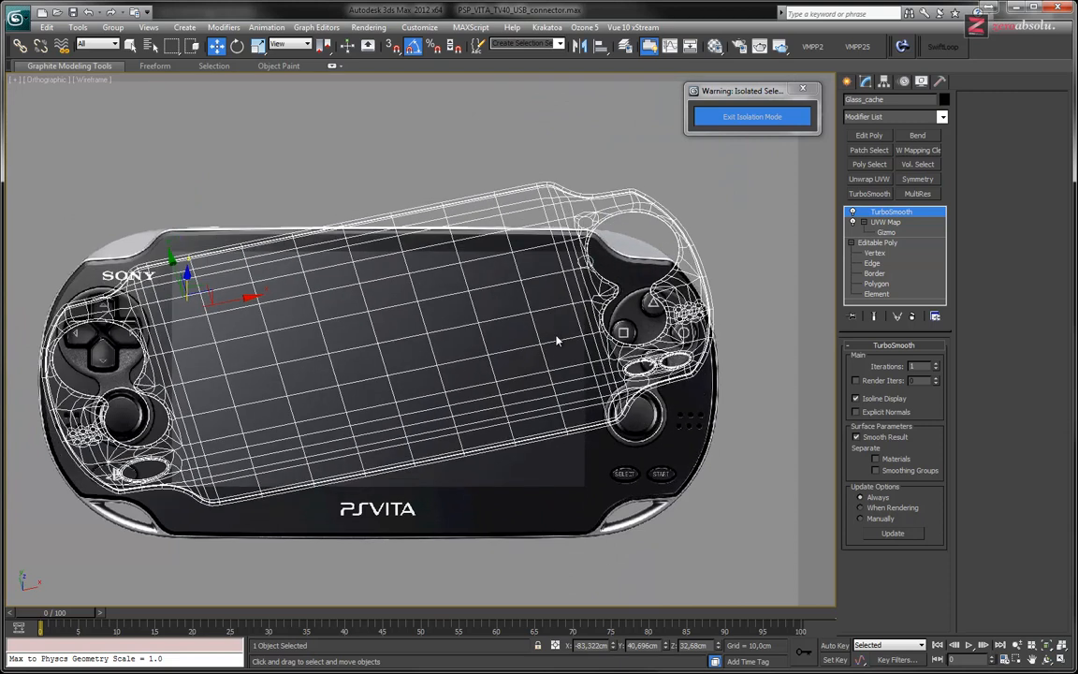
key("p")
left_click(698, 45)
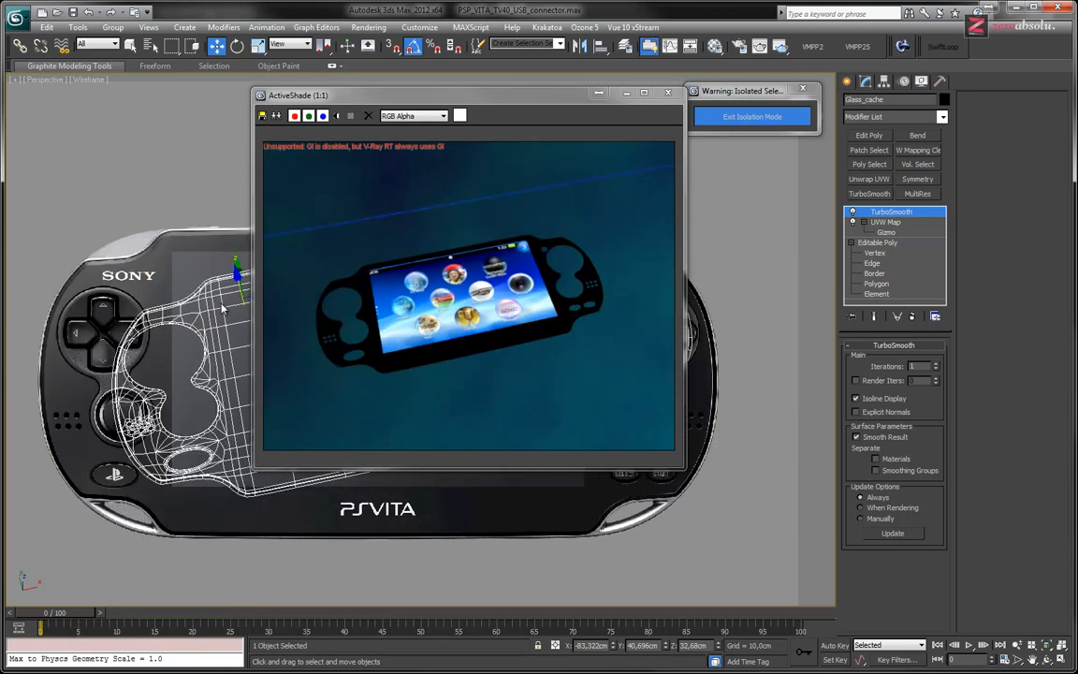
scroll(194, 302, "up", 3)
middle_click_drag(176, 273, 130, 323)
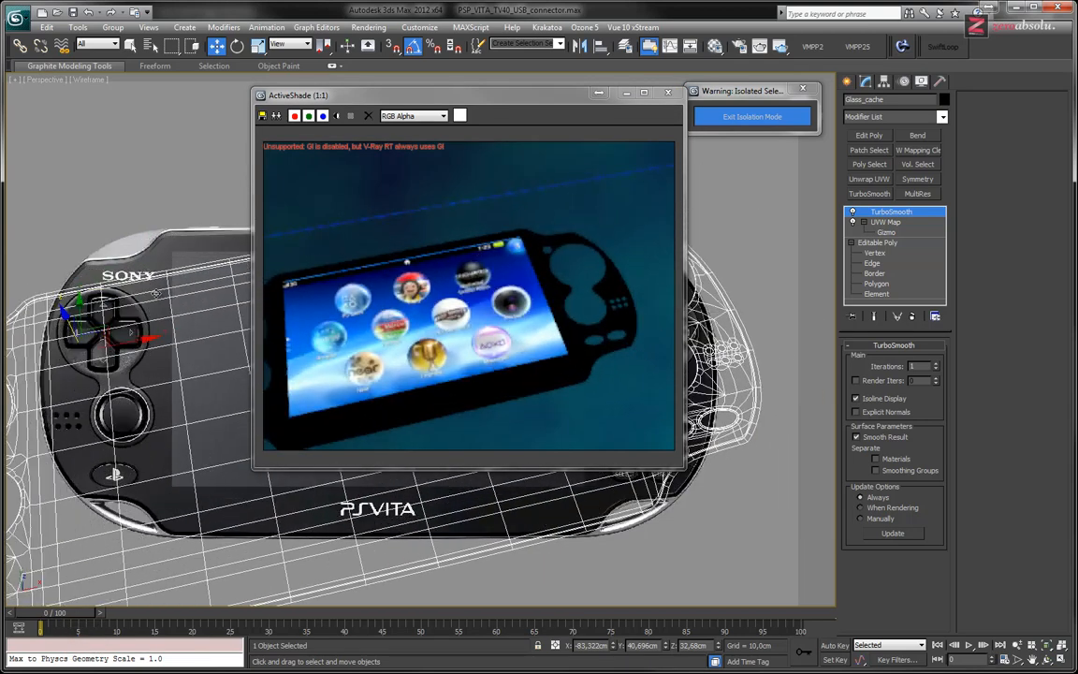
scroll(161, 280, "up", 5)
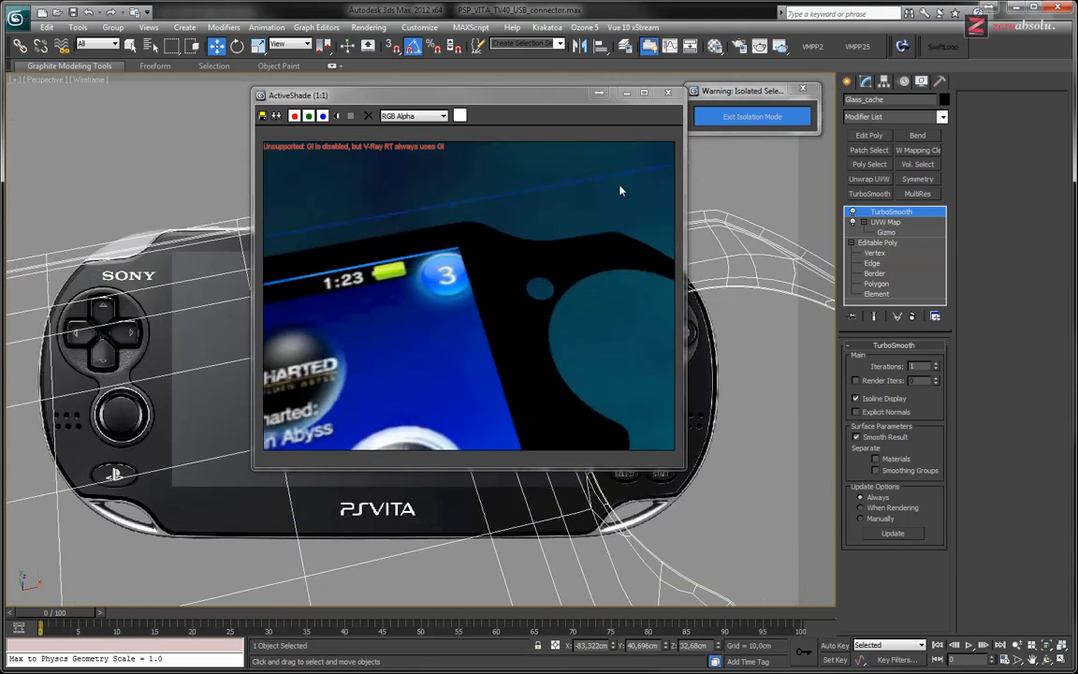
left_click(667, 92)
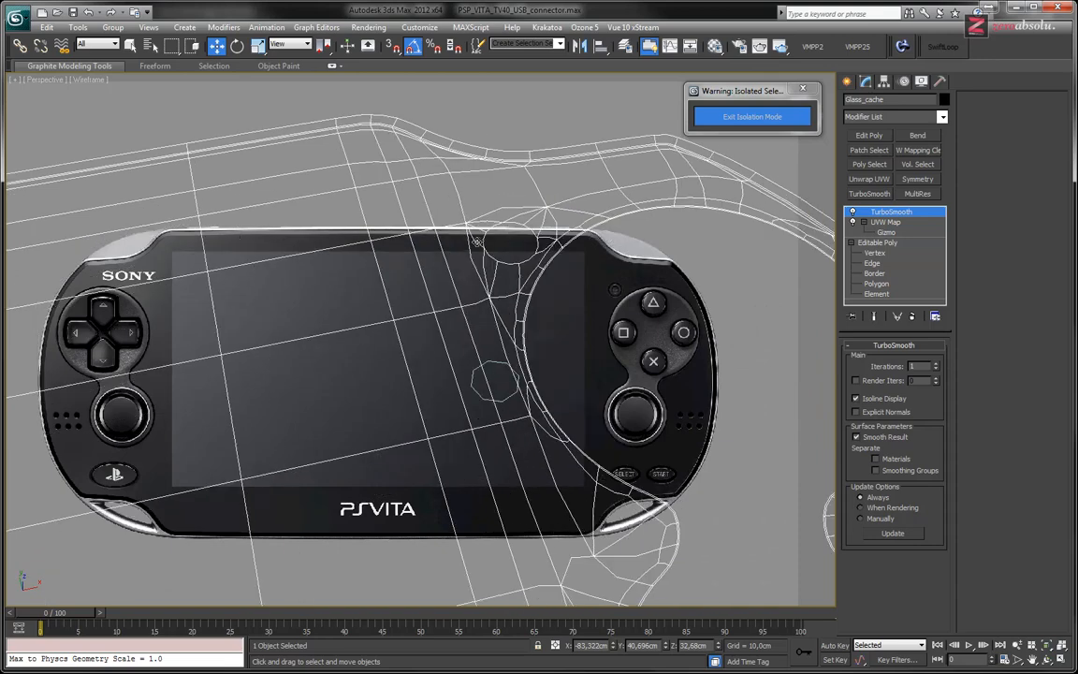
Select the octagonal circle guide over the front camera and raise it to Z of about 32.38 cm, level with the glass.
scroll(477, 242, "down", 2)
key("t")
scroll(558, 296, "up", 6)
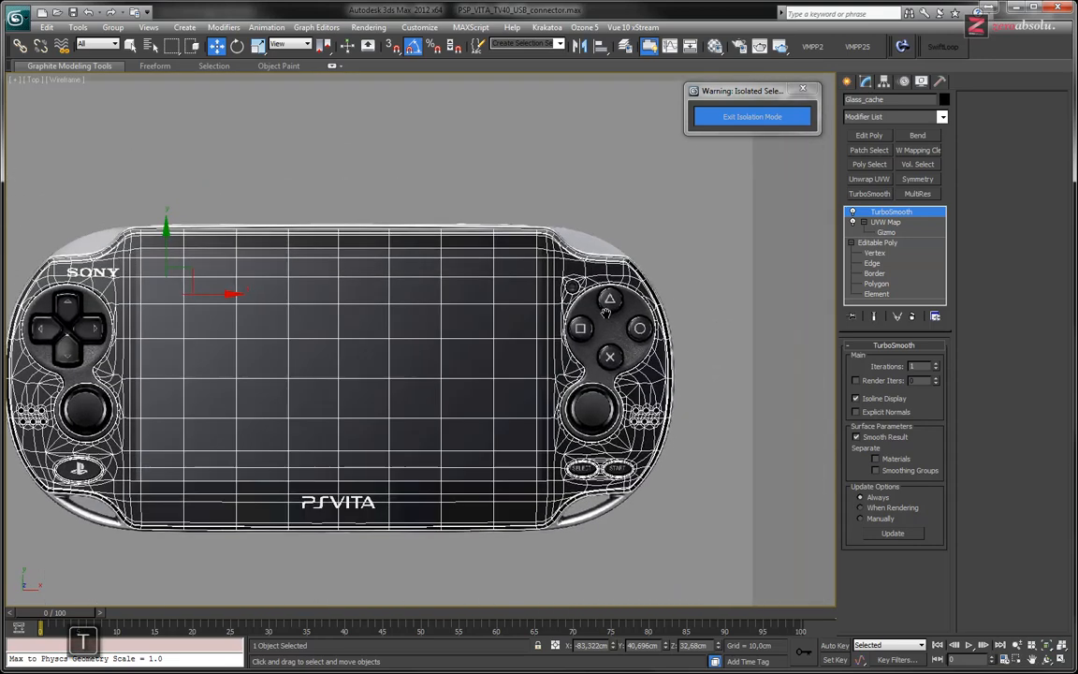
scroll(501, 317, "up", 5)
scroll(499, 322, "down", 1)
scroll(473, 318, "up", 3)
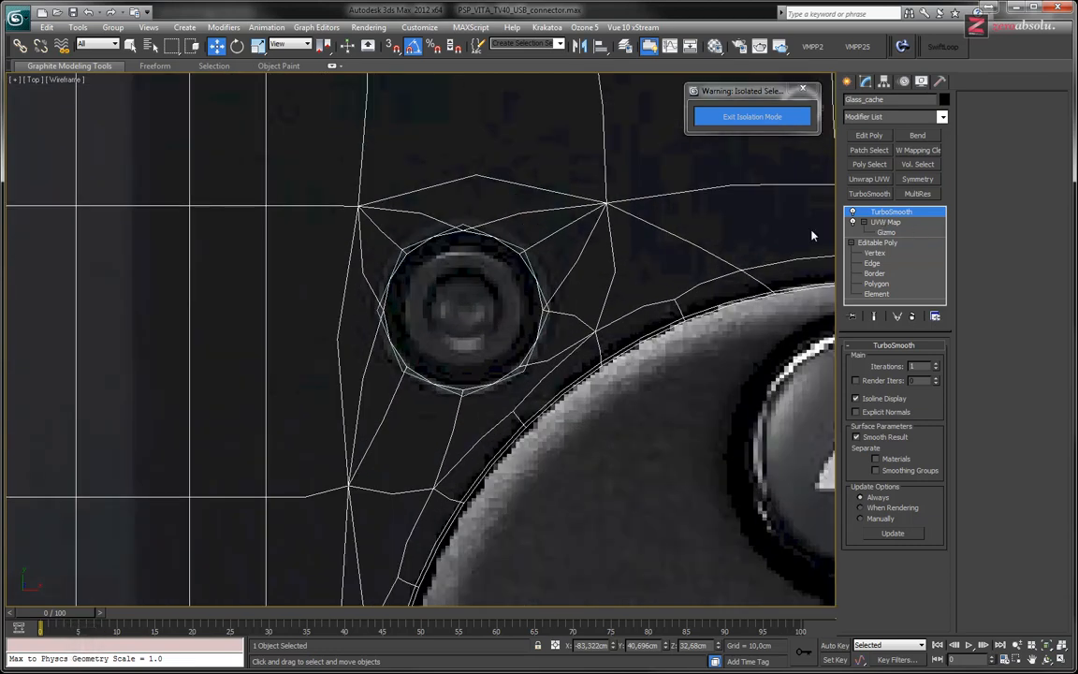
left_click(517, 245)
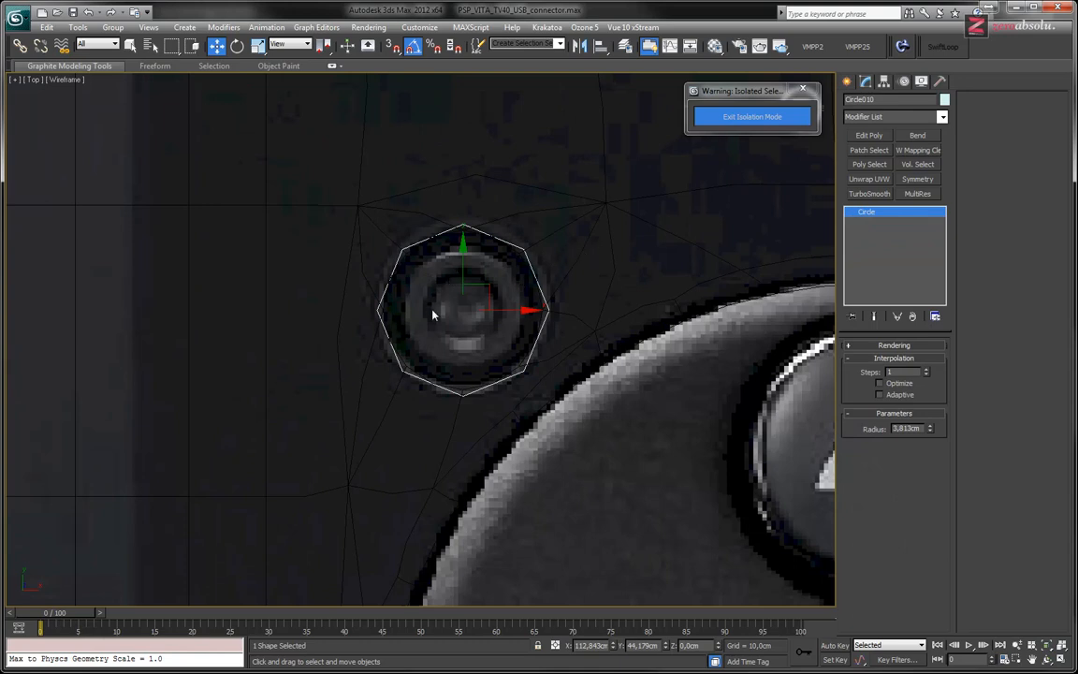
scroll(448, 321, "down", 3)
middle_click_drag(447, 321, 510, 369, "alt")
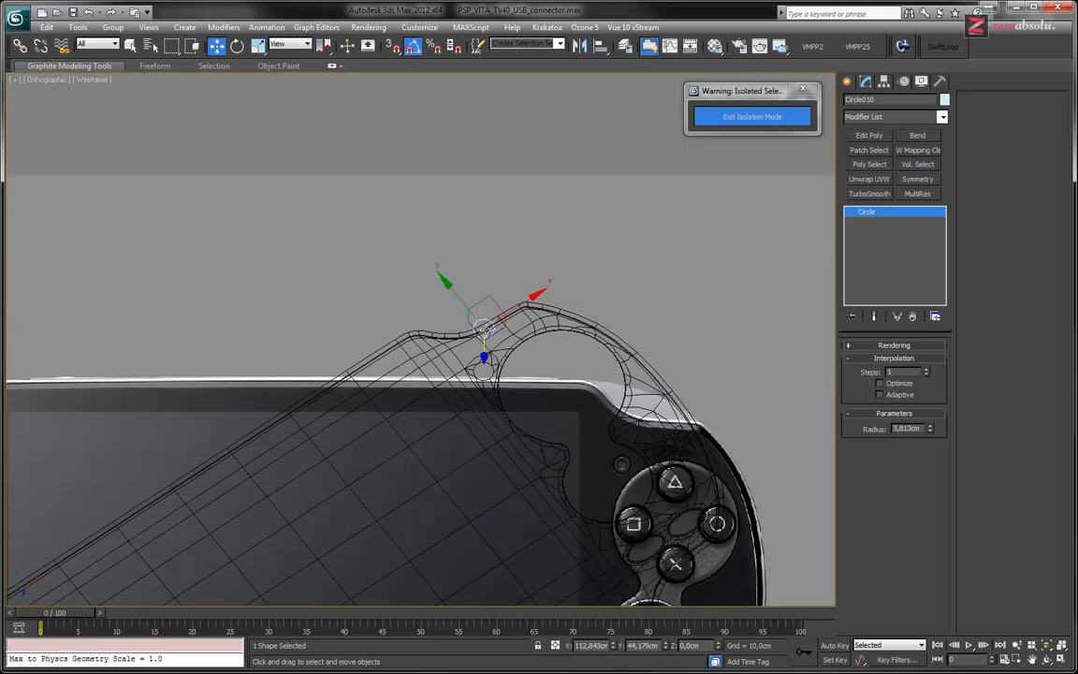
scroll(486, 329, "down", 3)
middle_click_drag(486, 330, 407, 436, "alt")
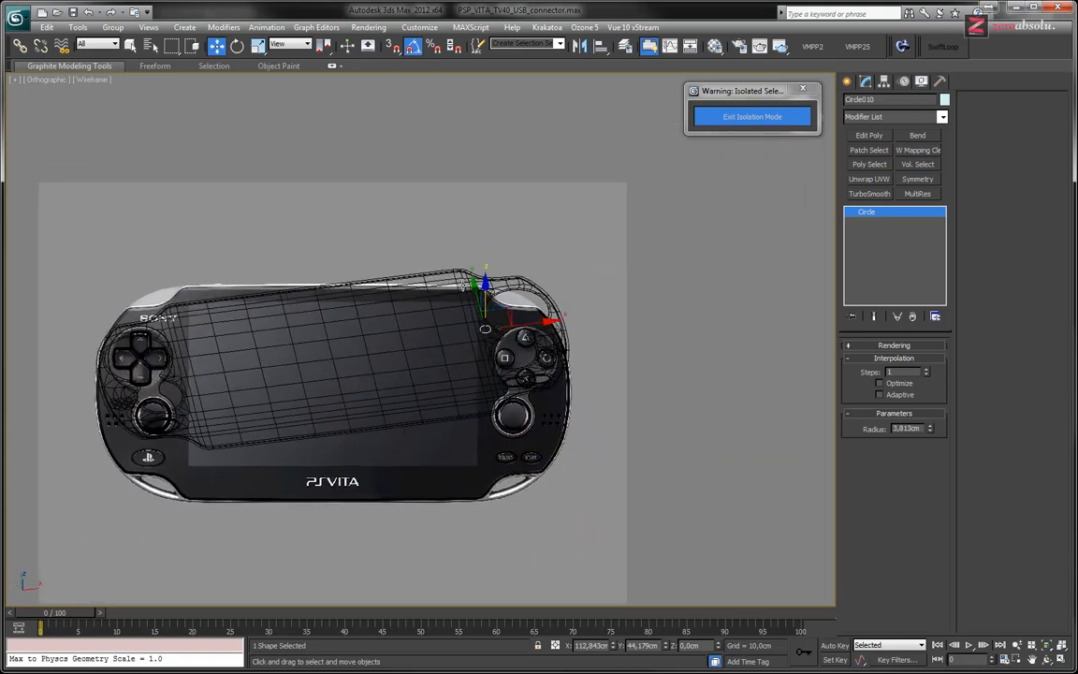
left_click_drag(484, 307, 484, 245)
middle_click_drag(484, 325, 468, 365, "alt")
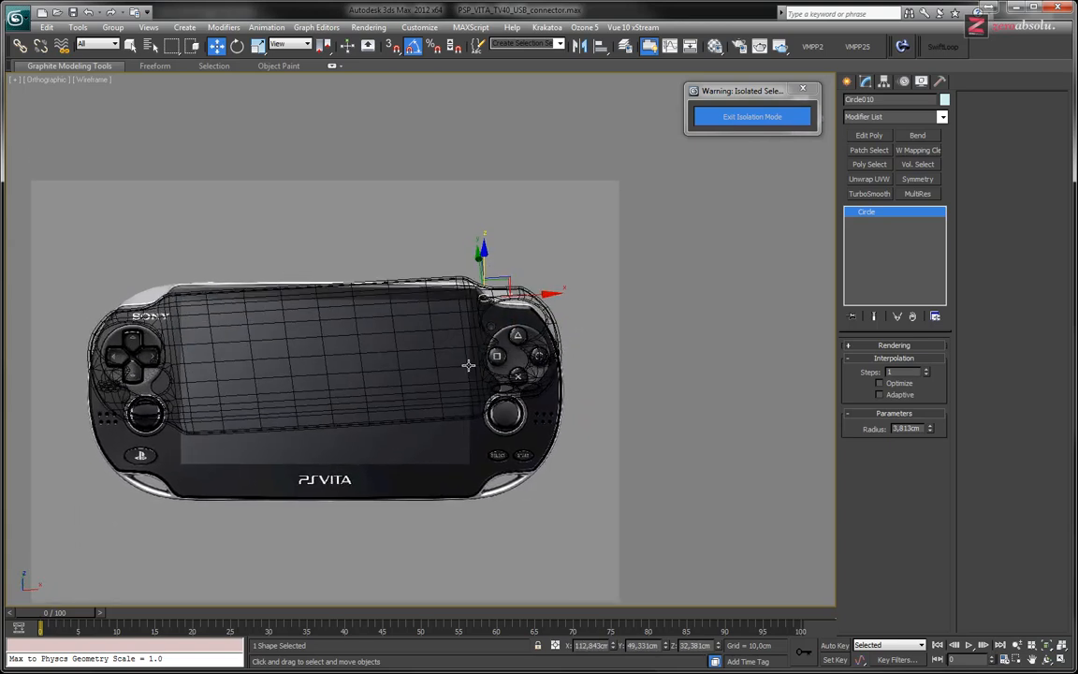
Change the glass object's display colour to purple and deselect it.
key("t")
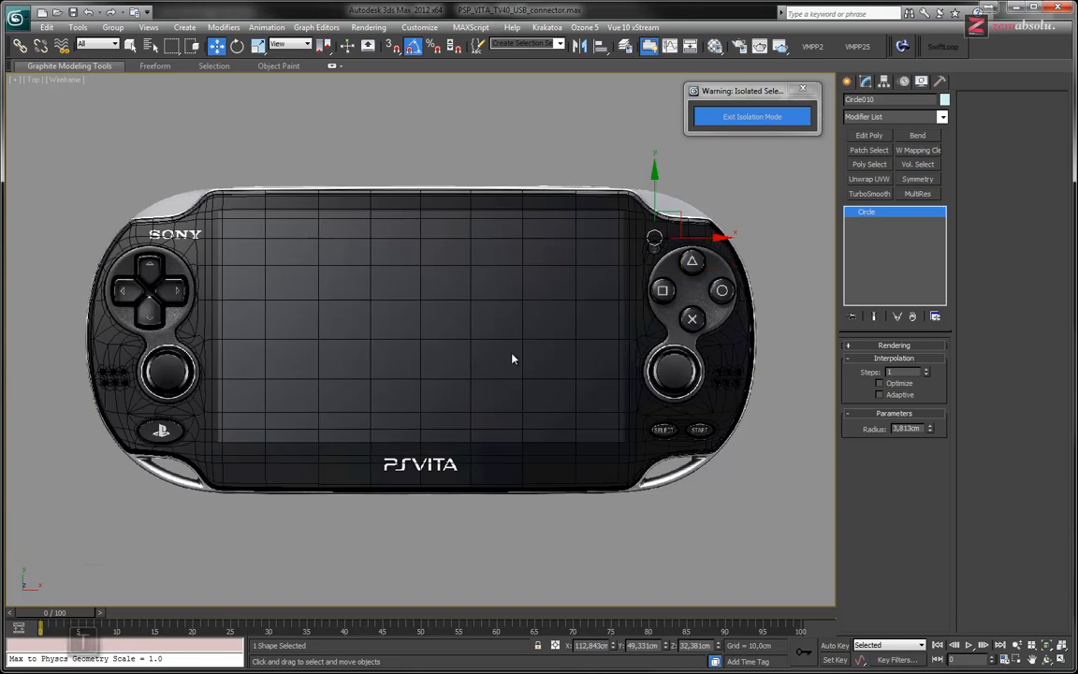
middle_click_drag(649, 303, 475, 365)
scroll(478, 321, "up", 5)
middle_click_drag(503, 258, 516, 349)
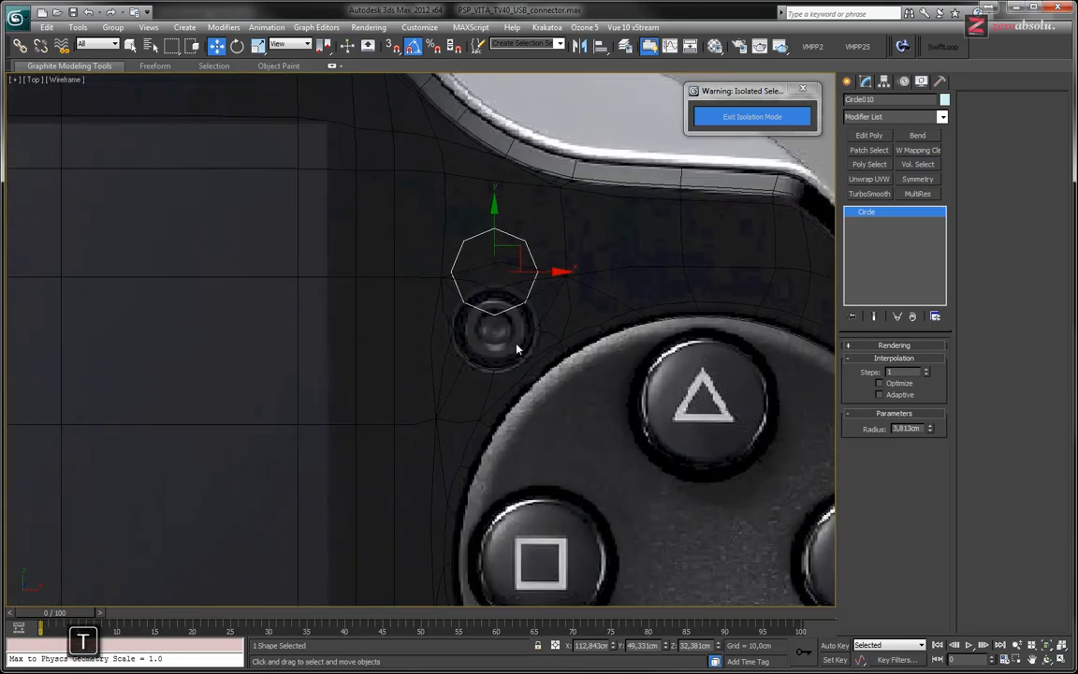
scroll(510, 351, "up", 4)
scroll(506, 356, "down", 4)
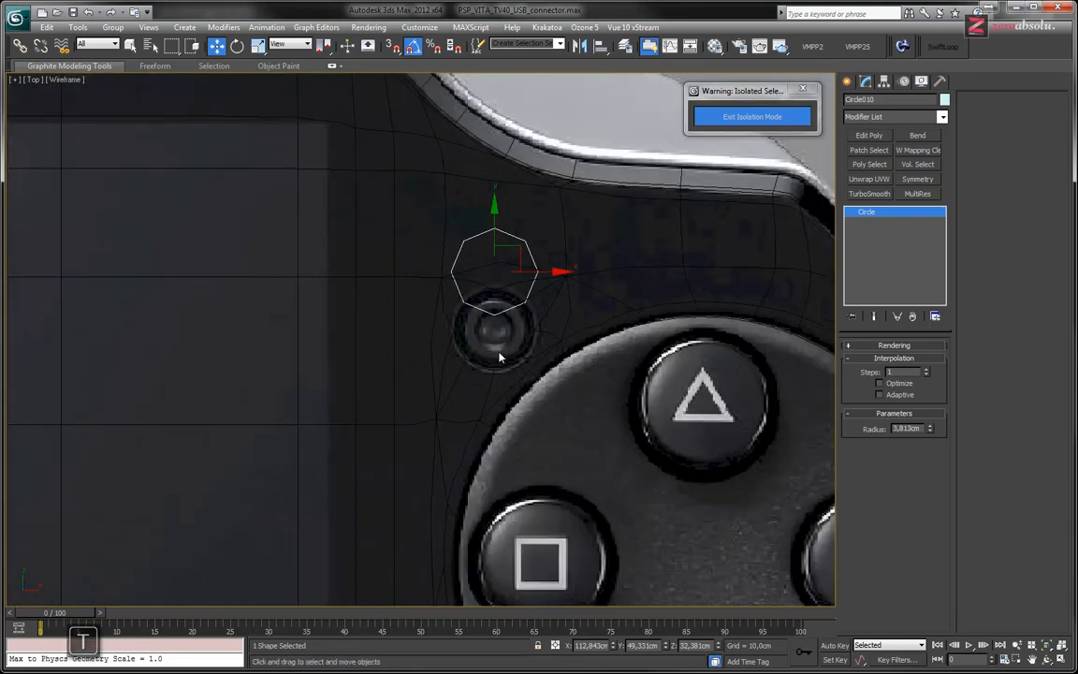
left_click(535, 334)
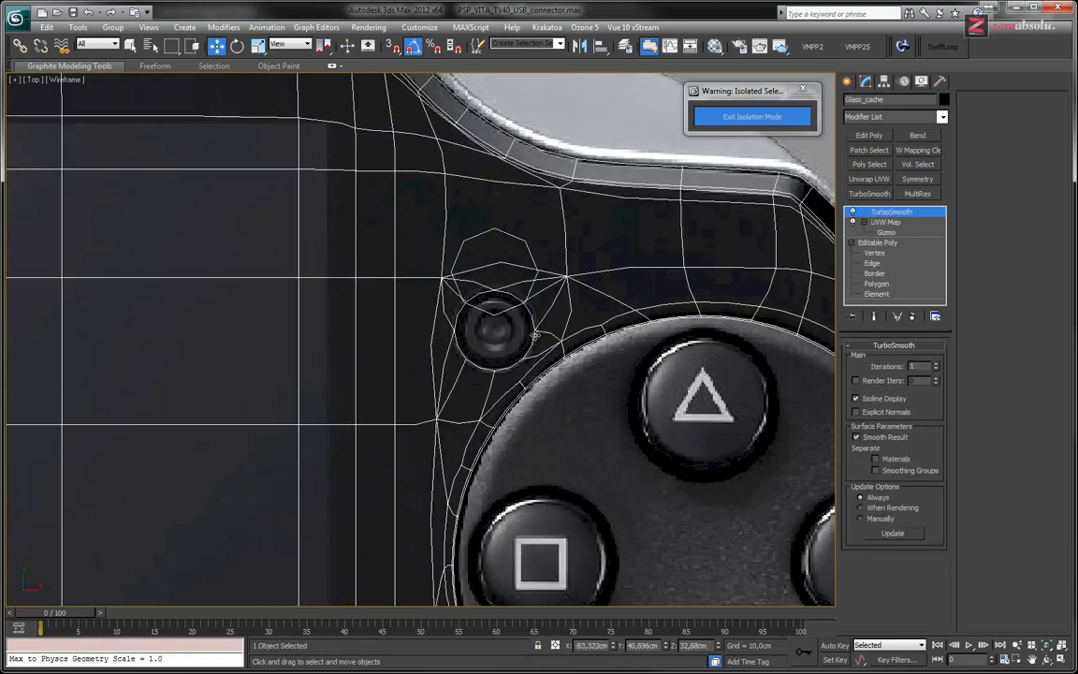
left_click(562, 235)
left_click(564, 235)
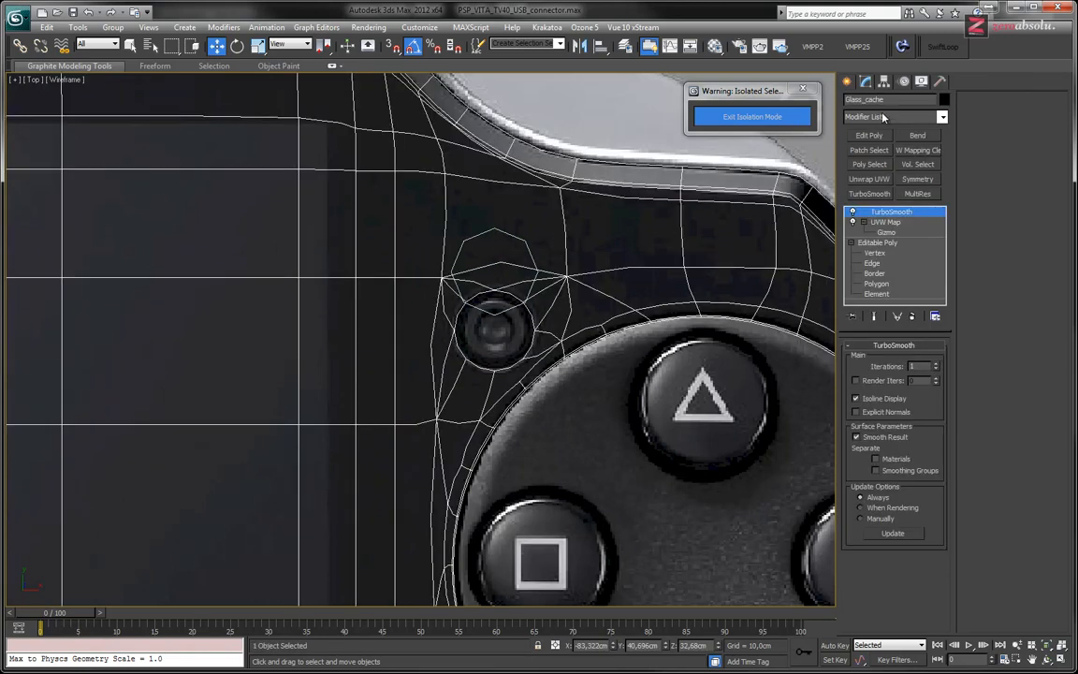
left_click(944, 101)
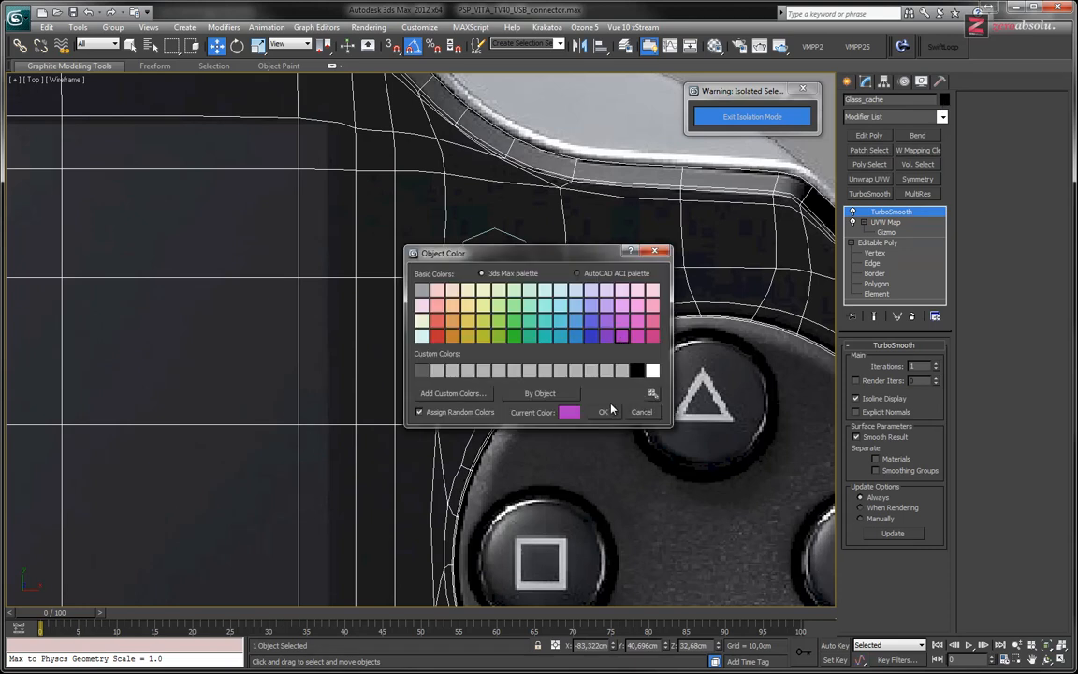
left_click(605, 412)
left_click(513, 266)
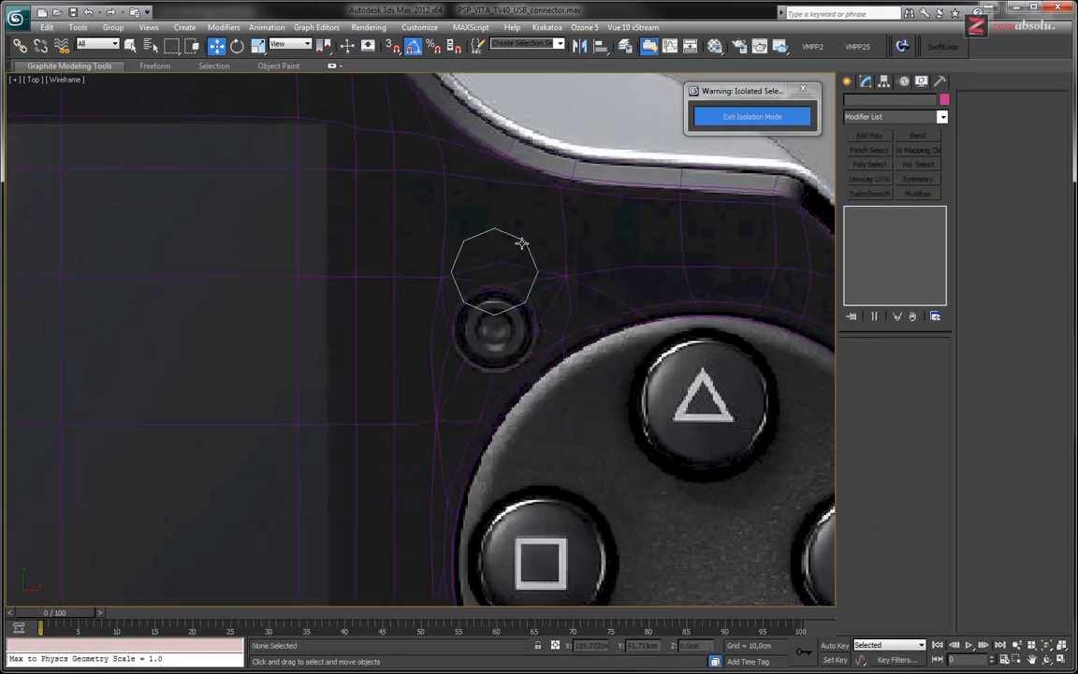
Move the octagonal circle along Y to about 44.18 cm so it is centred over the front camera in the reference image.
left_click(521, 243)
middle_click_drag(513, 233, 509, 197)
left_click_drag(493, 187, 496, 283)
scroll(490, 275, "up", 7)
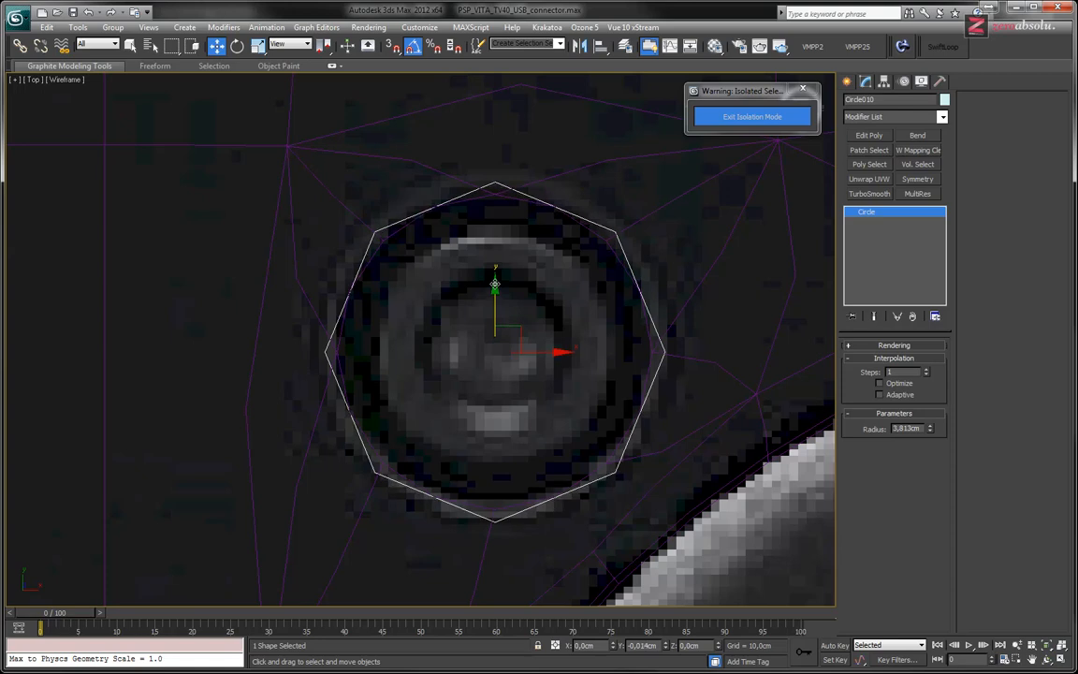
scroll(496, 283, "down", 3)
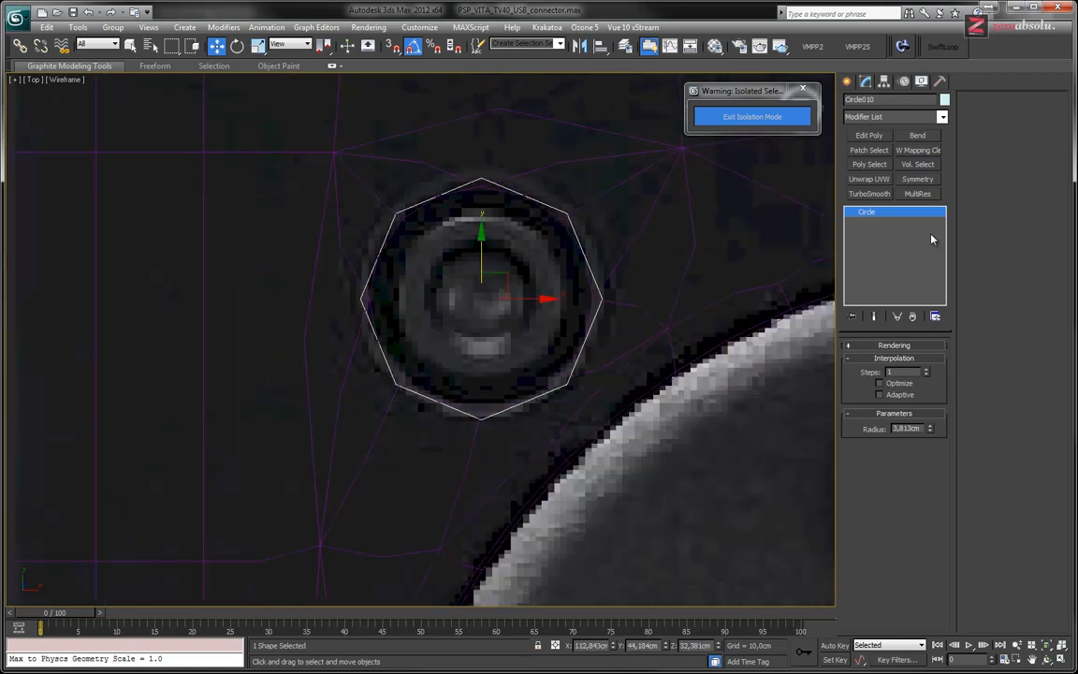
Convert the octagonal circle to an Editable Poly and display the view shaded with edged faces.
right_click(880, 215)
left_click(913, 318)
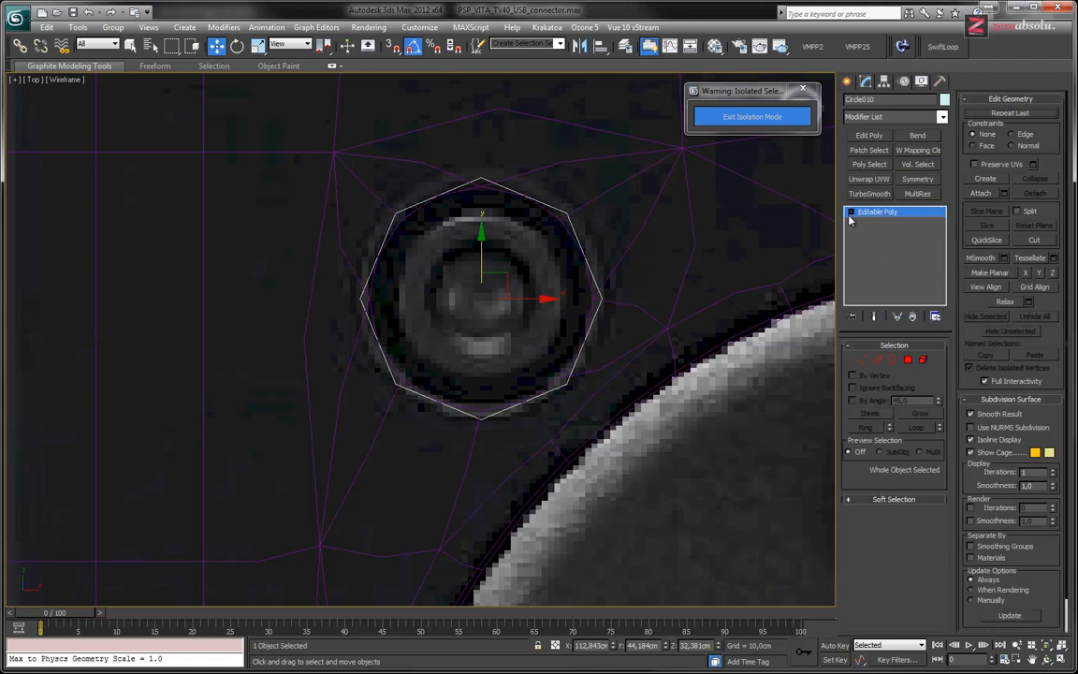
key("F3")
key("F3")
key("F3")
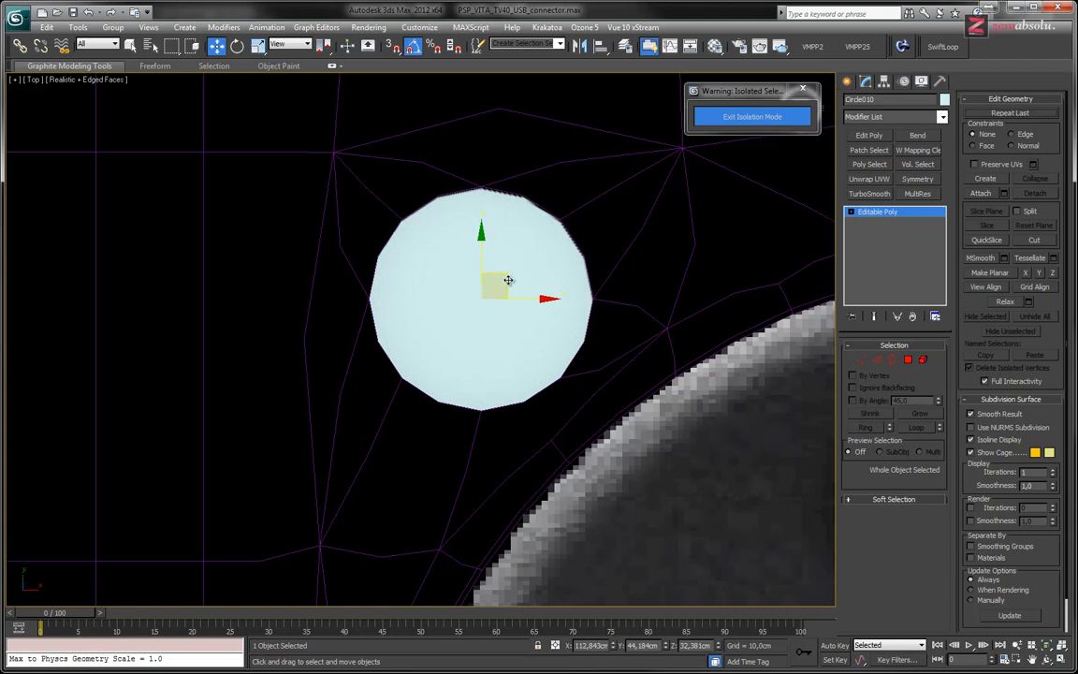
Raise the octagonal face above the glass to Z of about 34.64 cm.
scroll(510, 263, "down", 5)
middle_click_drag(498, 280, 502, 317, "alt")
left_click_drag(505, 288, 507, 296)
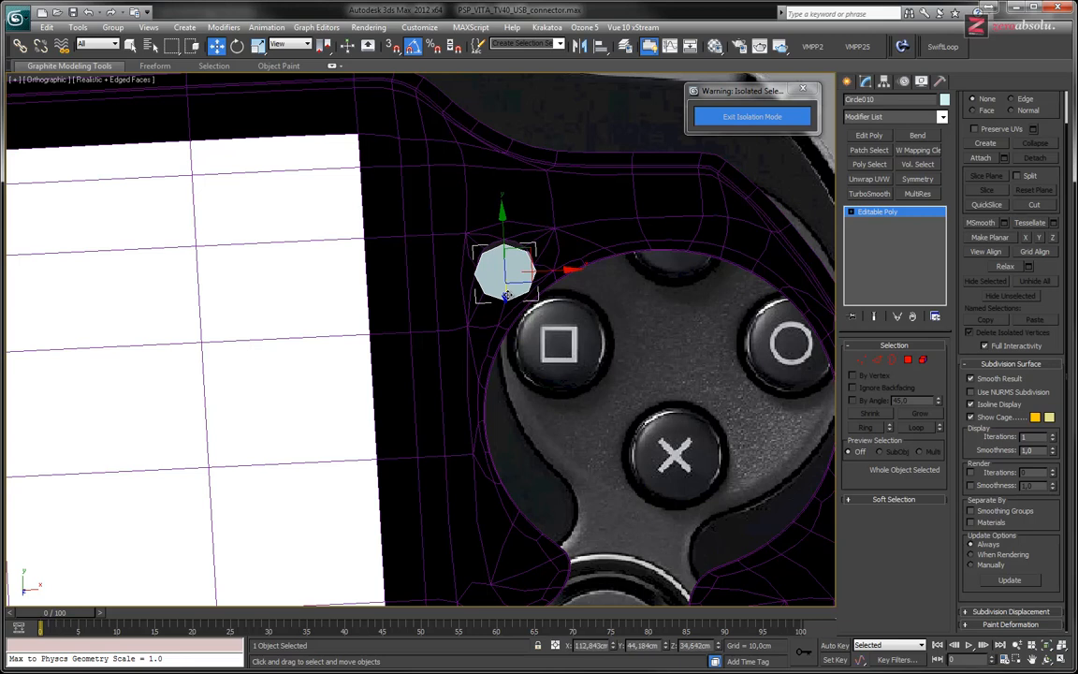
key("t")
key("z")
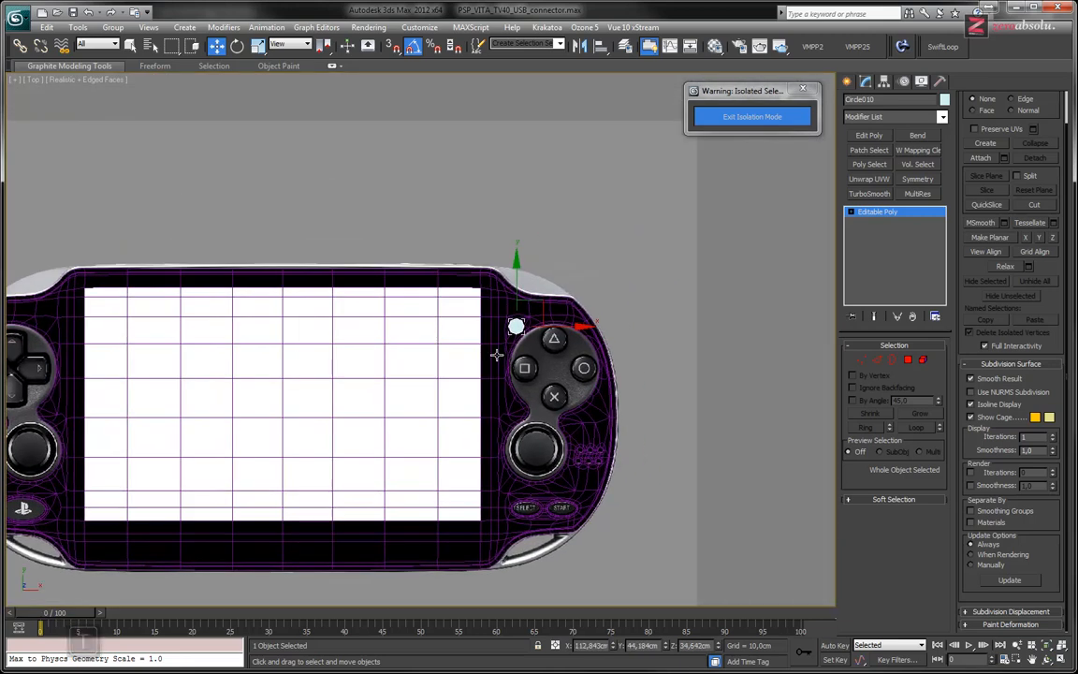
scroll(556, 267, "down", 4)
scroll(555, 267, "up", 2)
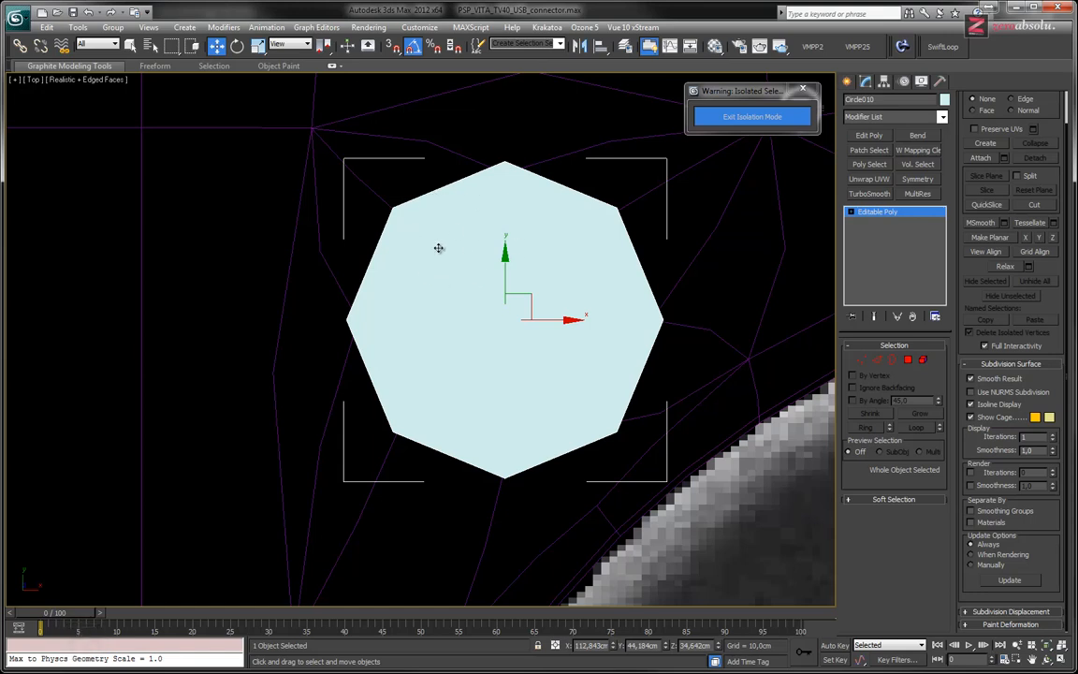
middle_click_drag(438, 247, 403, 248, "alt")
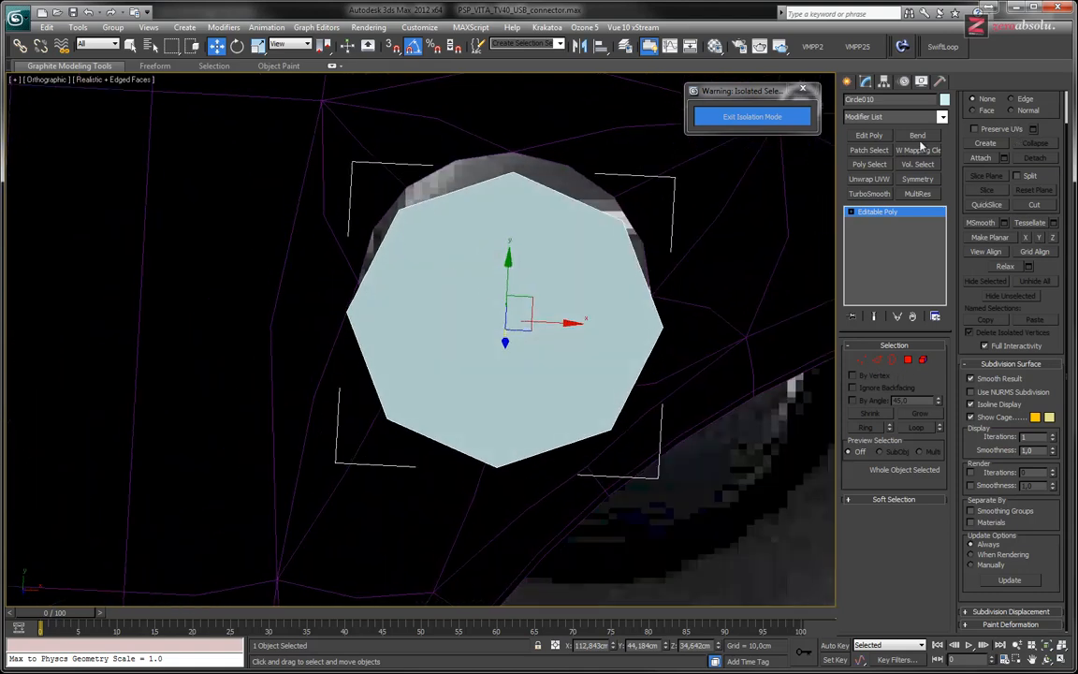
Extrude the octagon's single polygon upward by about 0.503 cm.
left_click(851, 214)
left_click(878, 253)
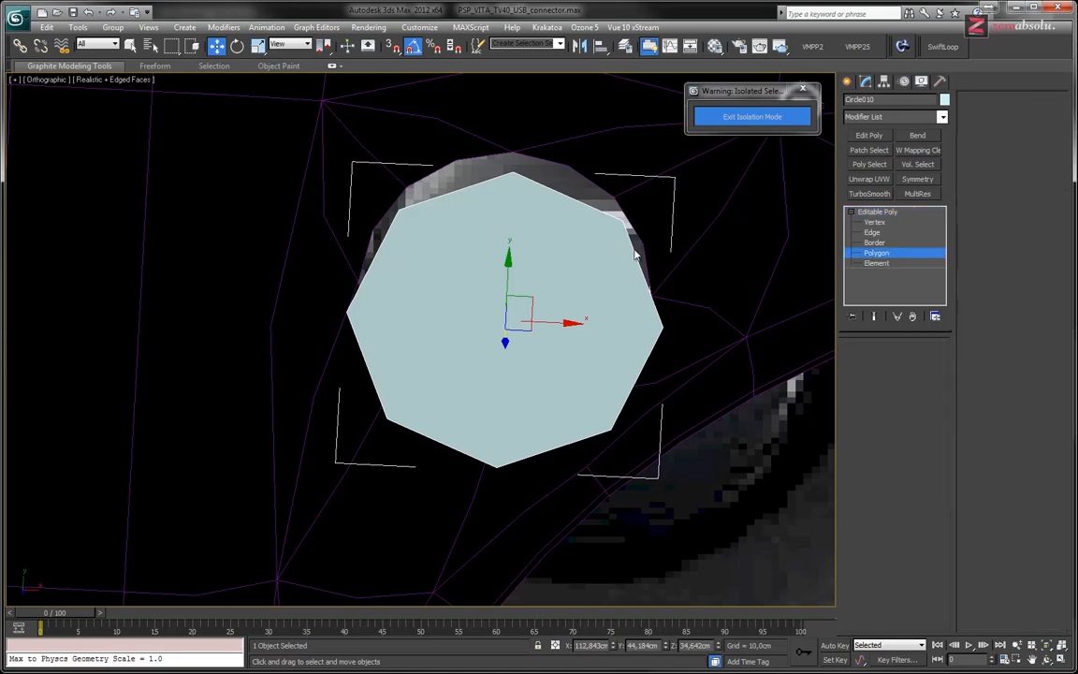
left_click(529, 248)
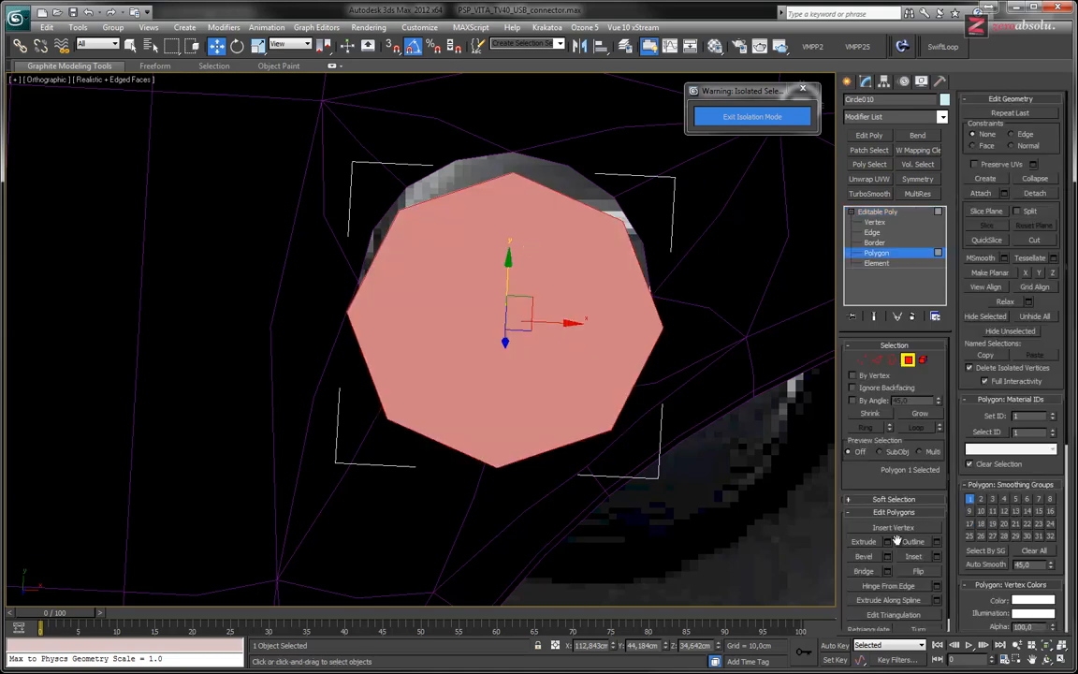
middle_click_drag(558, 412, 619, 265, "alt")
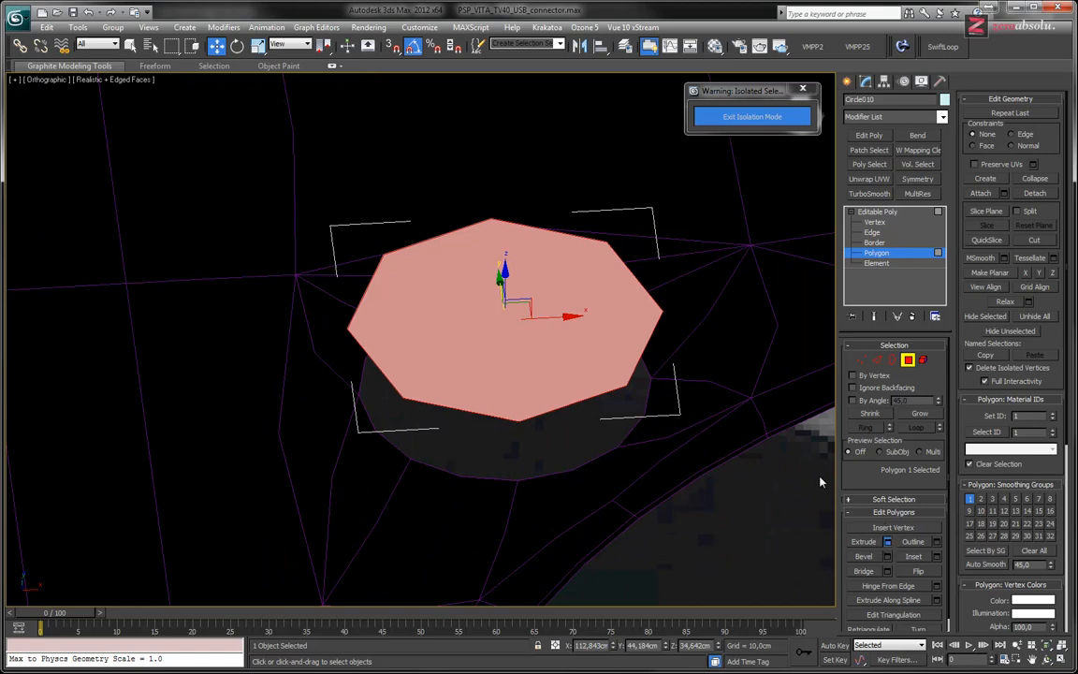
left_click_drag(630, 326, 236, 344)
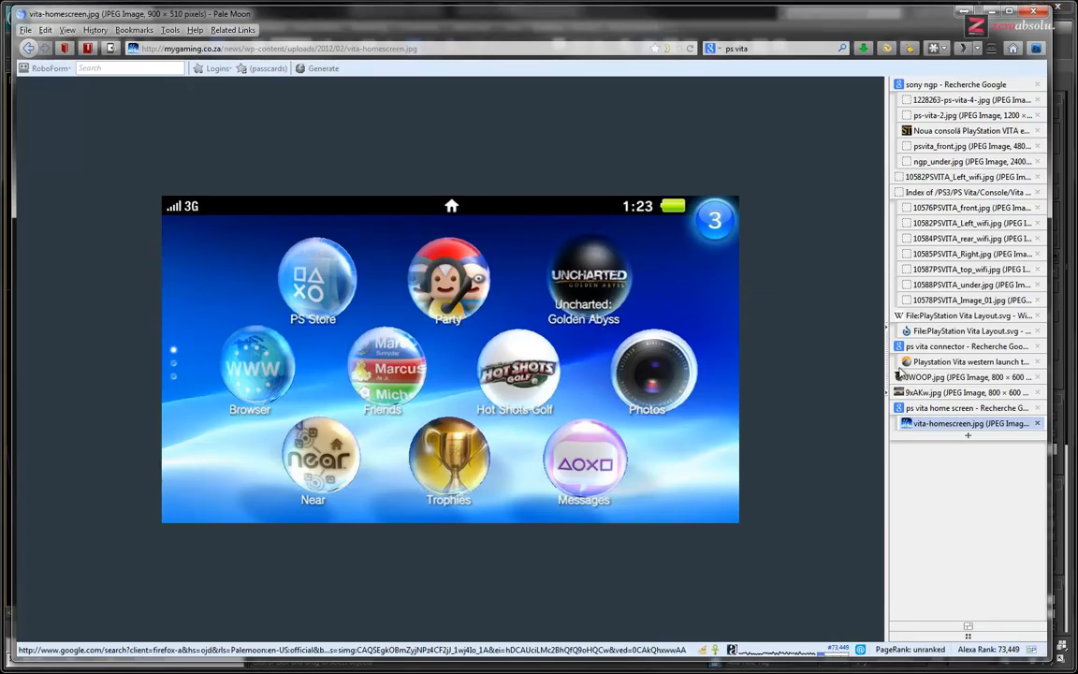
In the Pale Moon browser, examine the PS Vita reference images 10588PSVITA_under.jpg and 10578PSVITA_Image_01.jpg.
left_click(979, 297)
left_click(981, 287)
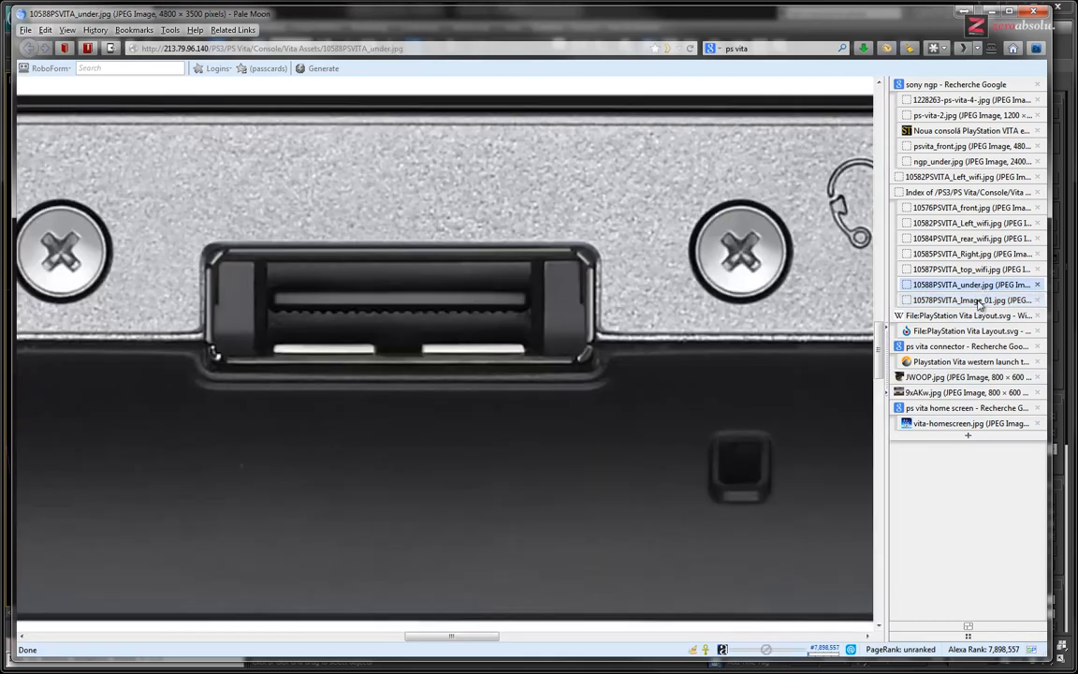
left_click(980, 301)
left_click(635, 371)
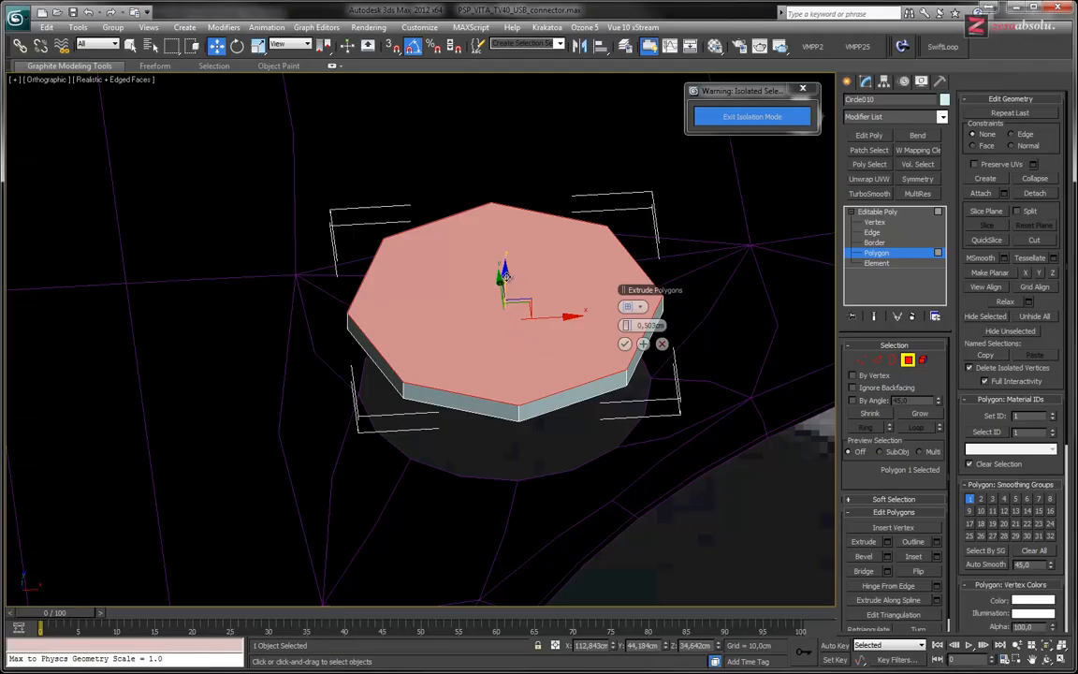
Extrude the octagon's polygon to a height of about 0.766 cm.
key("ctrl+z")
left_click_drag(627, 325, 628, 314)
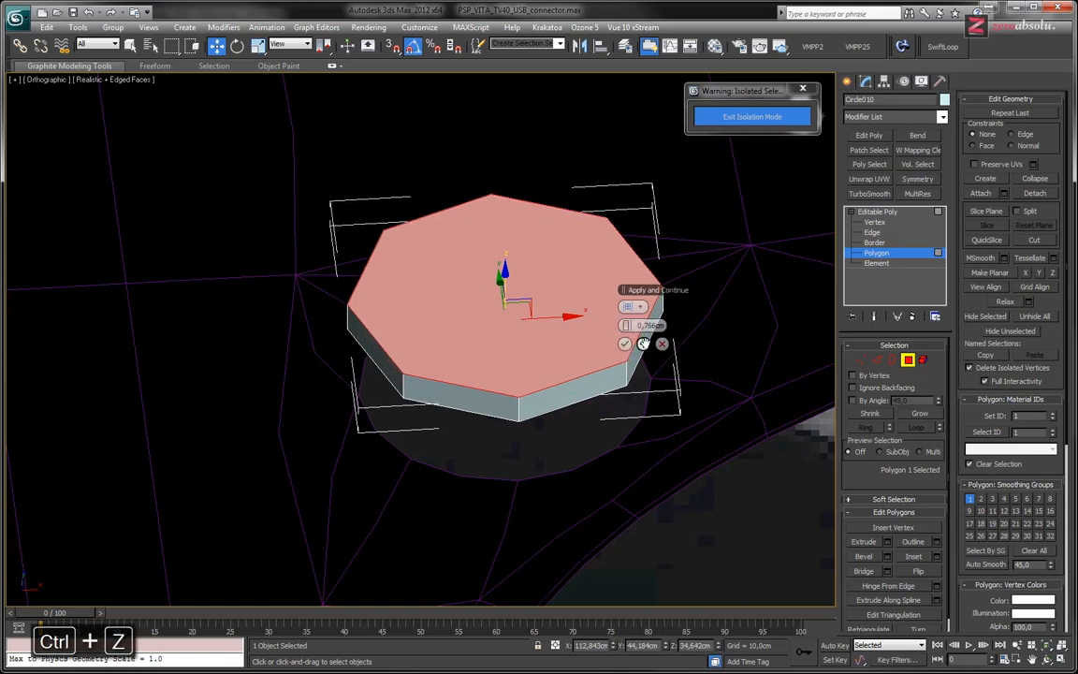
left_click(626, 343)
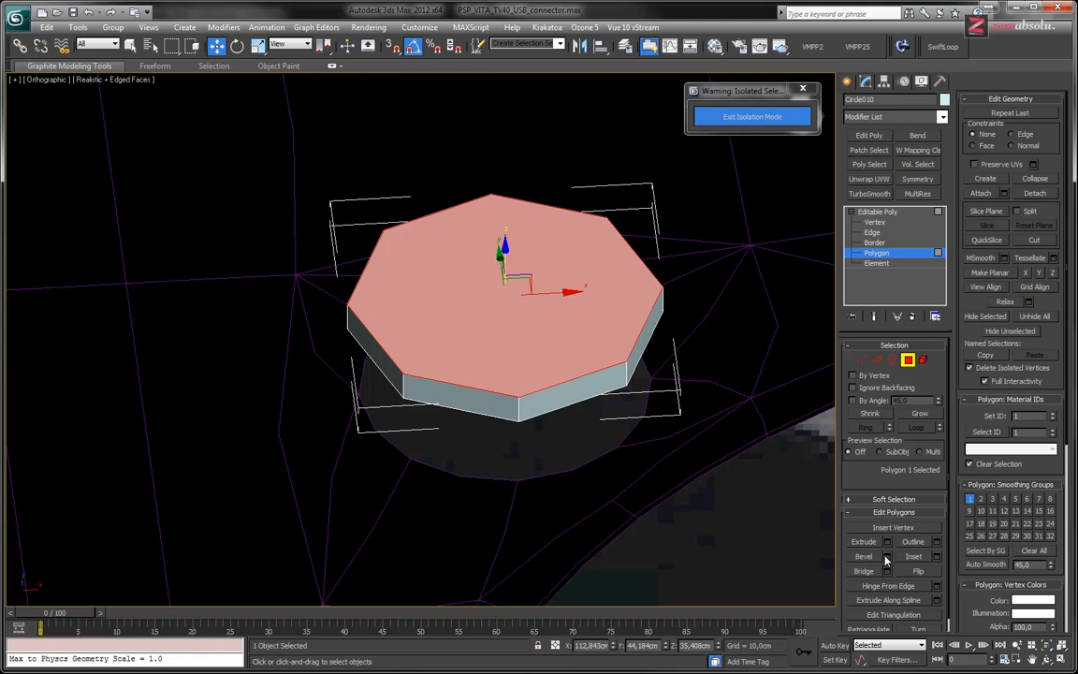
Bevel the octagon's upper polygon with a height of about -0.337 cm and an outline of -1.0 cm.
left_click(889, 558)
left_click_drag(626, 324, 184, 360)
middle_click_drag(375, 354, 359, 309, "alt")
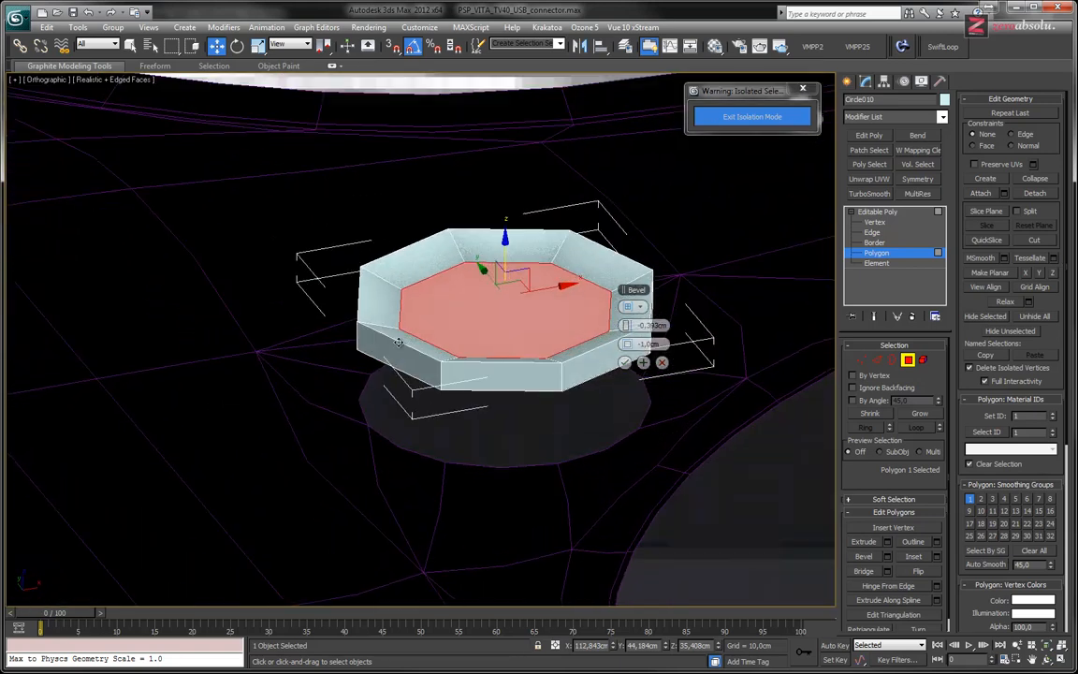
left_click_drag(631, 326, 633, 325)
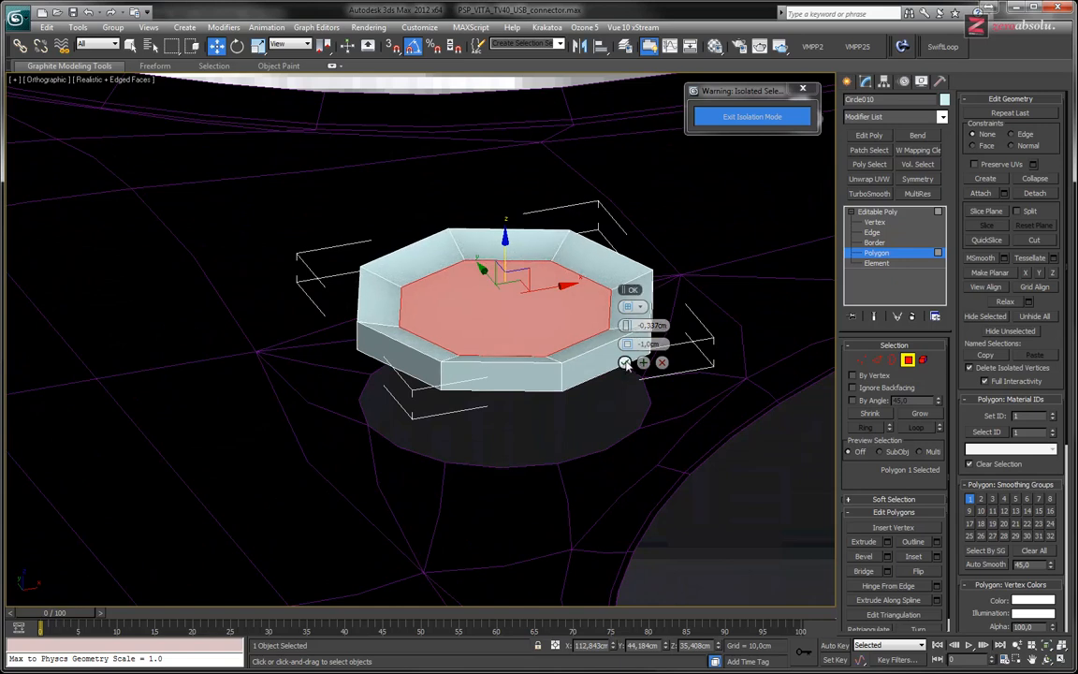
Inset the sunken central polygon to leave a flat ring around a smaller octagon.
left_click(913, 557)
left_click_drag(537, 282, 535, 317)
middle_click_drag(534, 315, 556, 333, "alt")
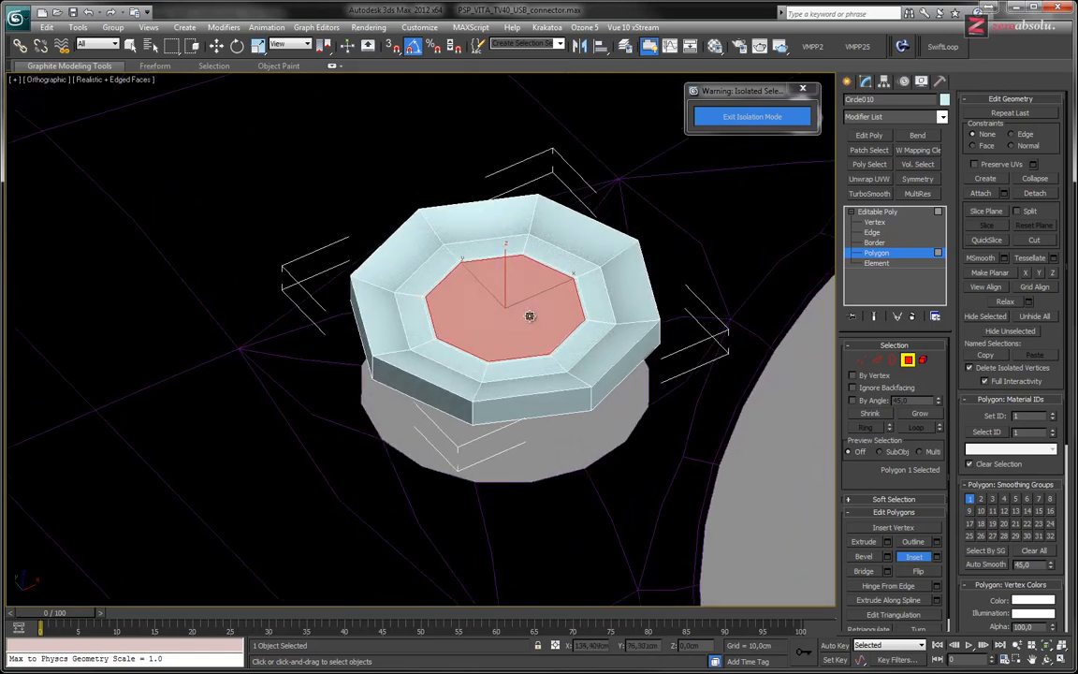
key("ctrl+z")
left_click_drag(546, 305, 548, 332)
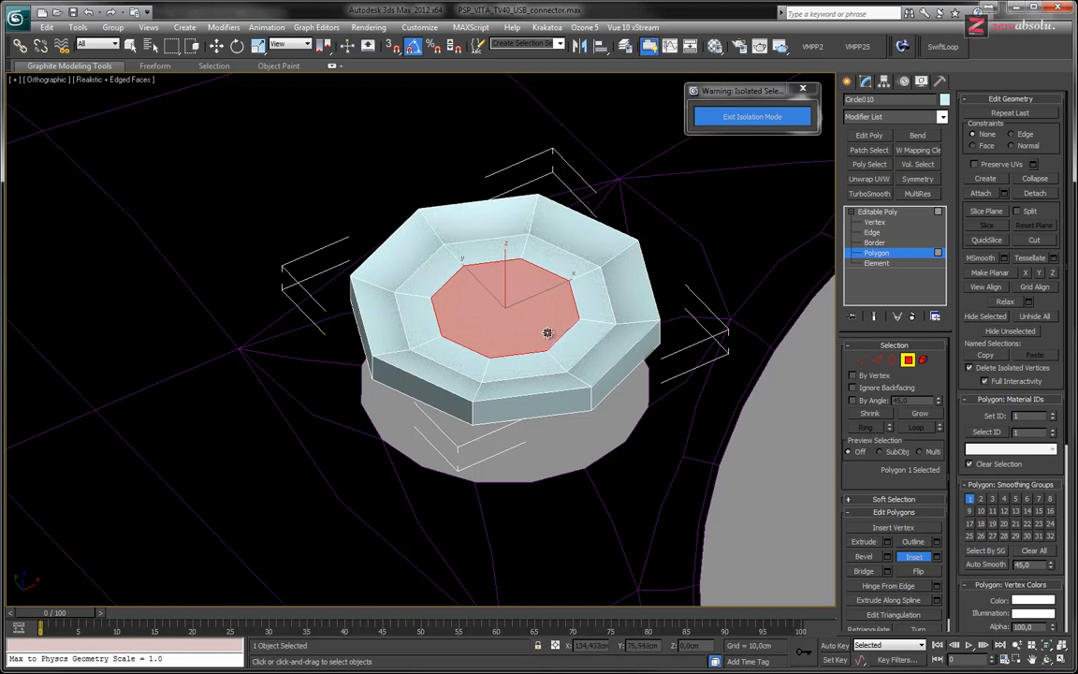
Extrude the inset central polygon slightly downward to form a shallow recess.
left_click(864, 542)
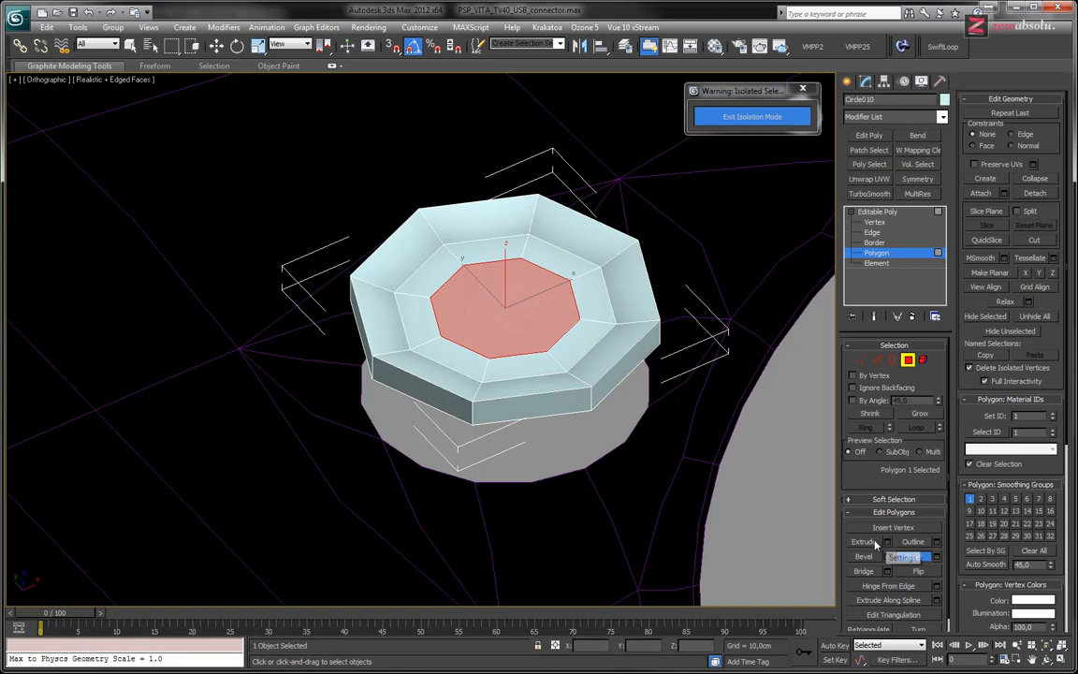
left_click_drag(479, 273, 533, 315)
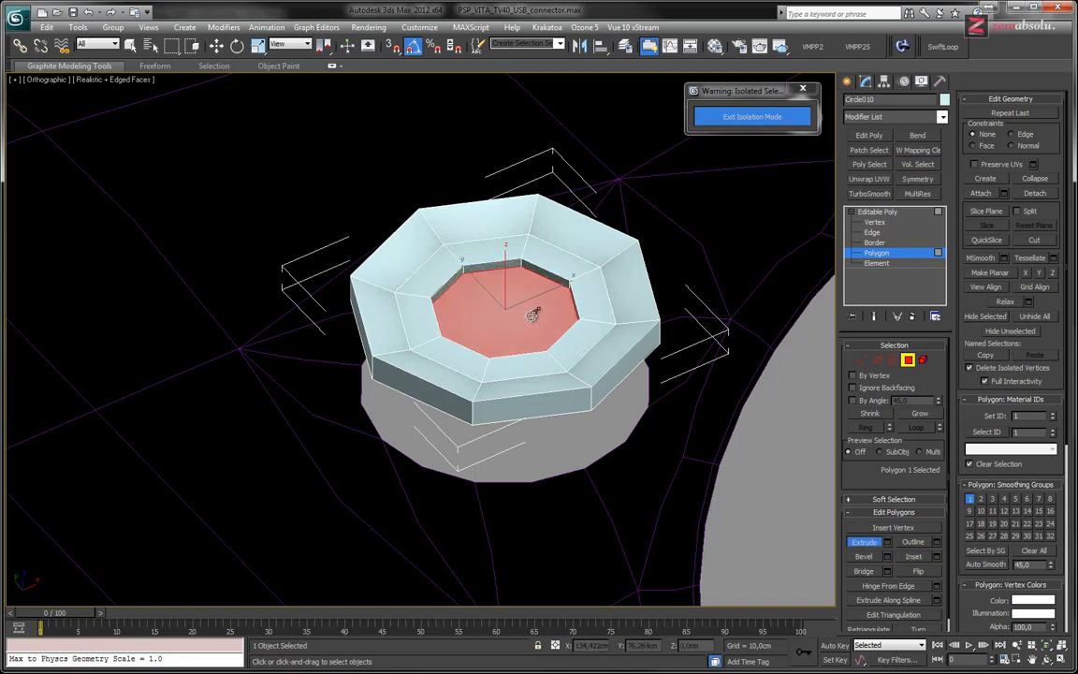
mouse_move(542, 310)
middle_mouse_down("alt")
mouse_move(538, 335)
mouse_move(532, 309)
middle_mouse_up("alt")
scroll(535, 309, "up", 4)
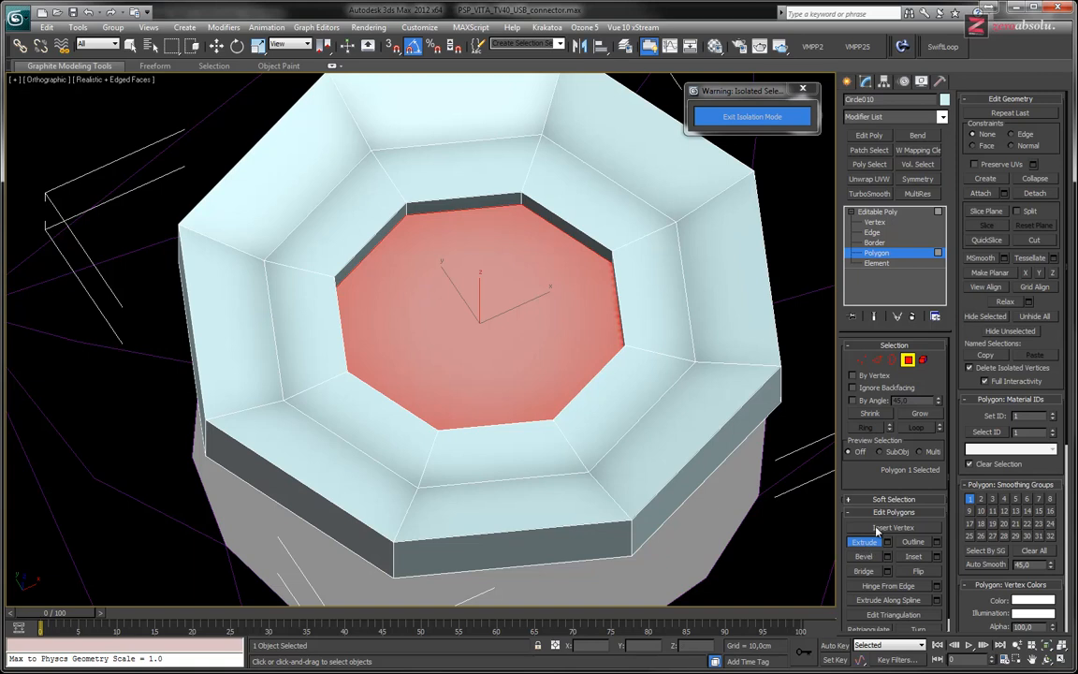
Inset the recess floor polygon and raise the smaller face to Z of about 35.097 cm.
left_click(914, 556)
left_click_drag(524, 306, 496, 306)
key("w")
left_click_drag(478, 272, 481, 241)
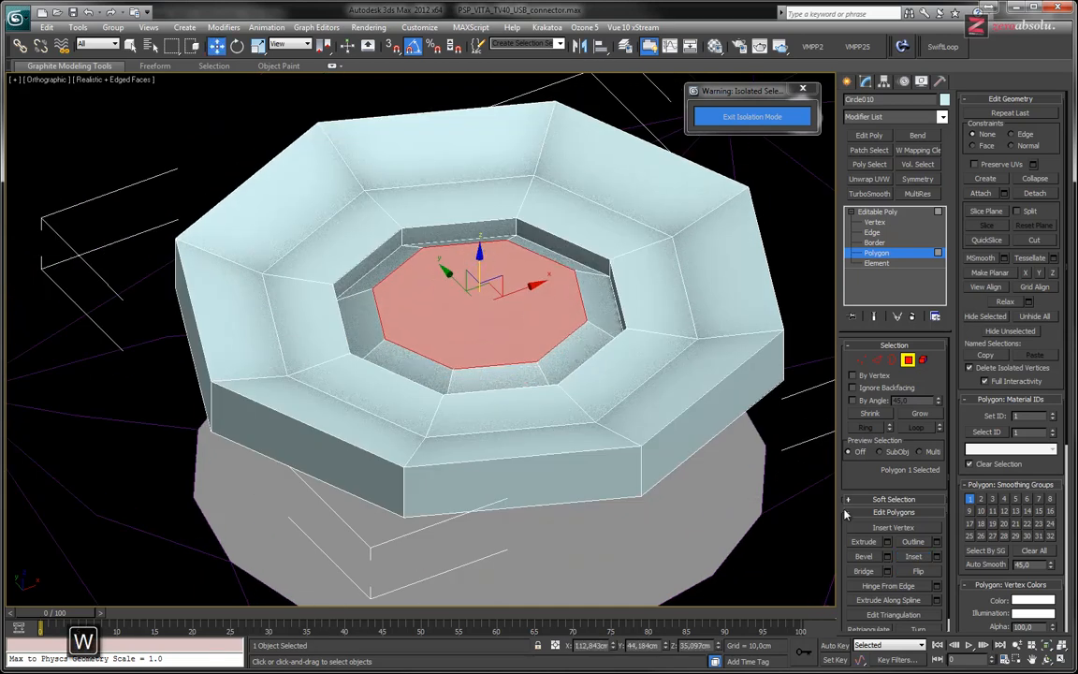
Inset the raised central polygon again and lift it to Z of about 35.226 cm to build the lens dome.
left_click(914, 557)
left_click_drag(585, 294, 503, 327)
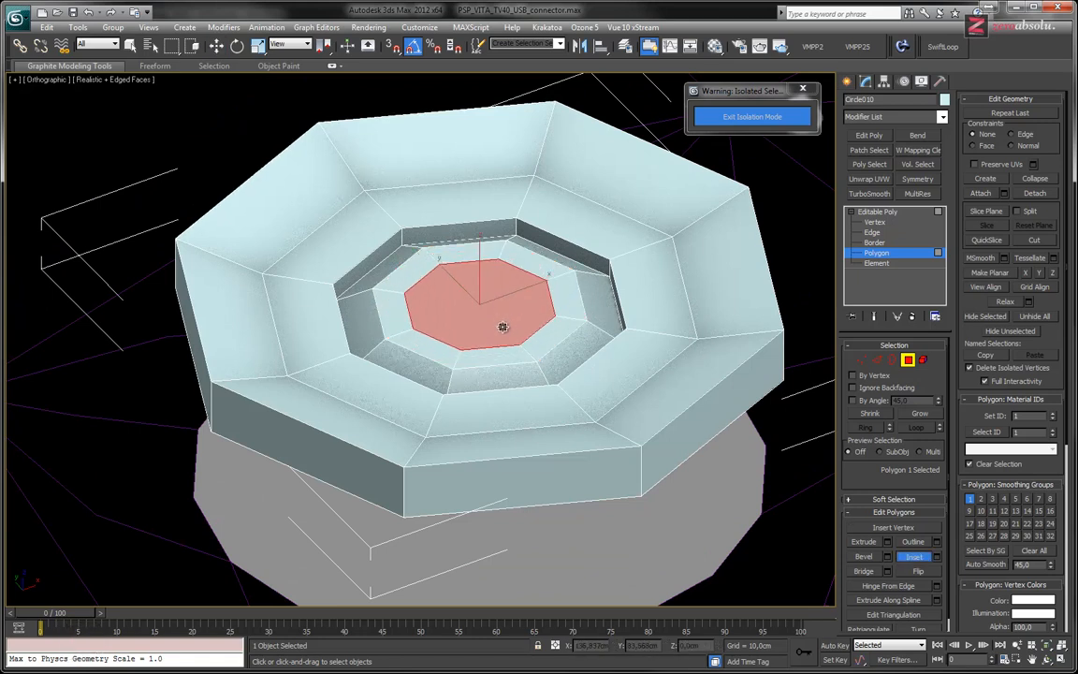
key("w")
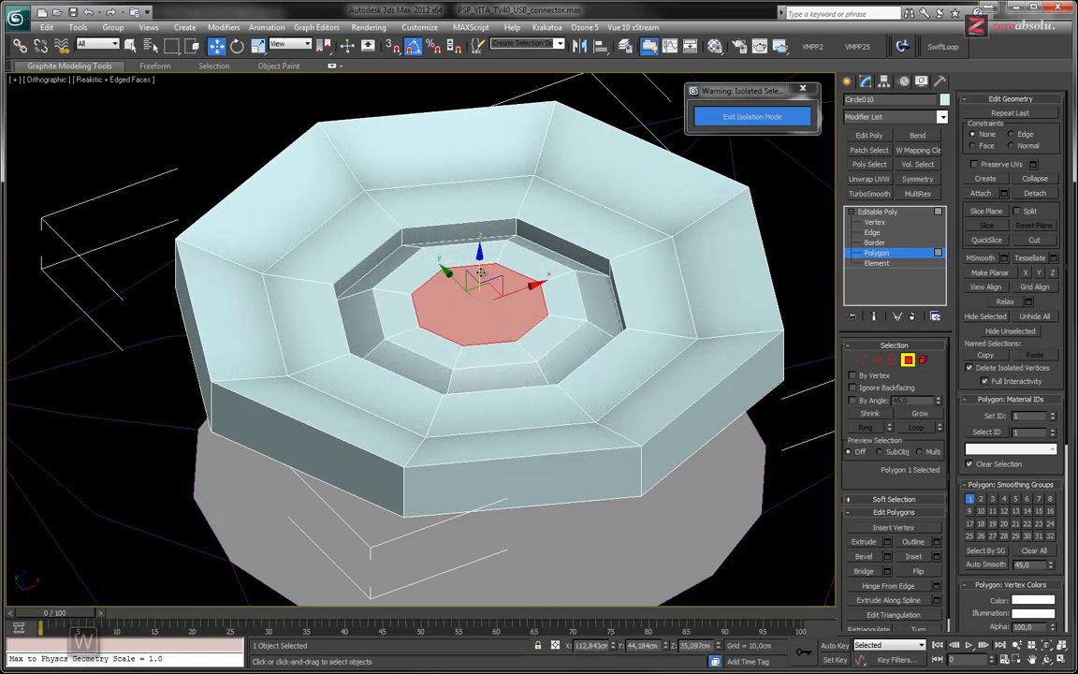
left_click_drag(479, 261, 480, 242)
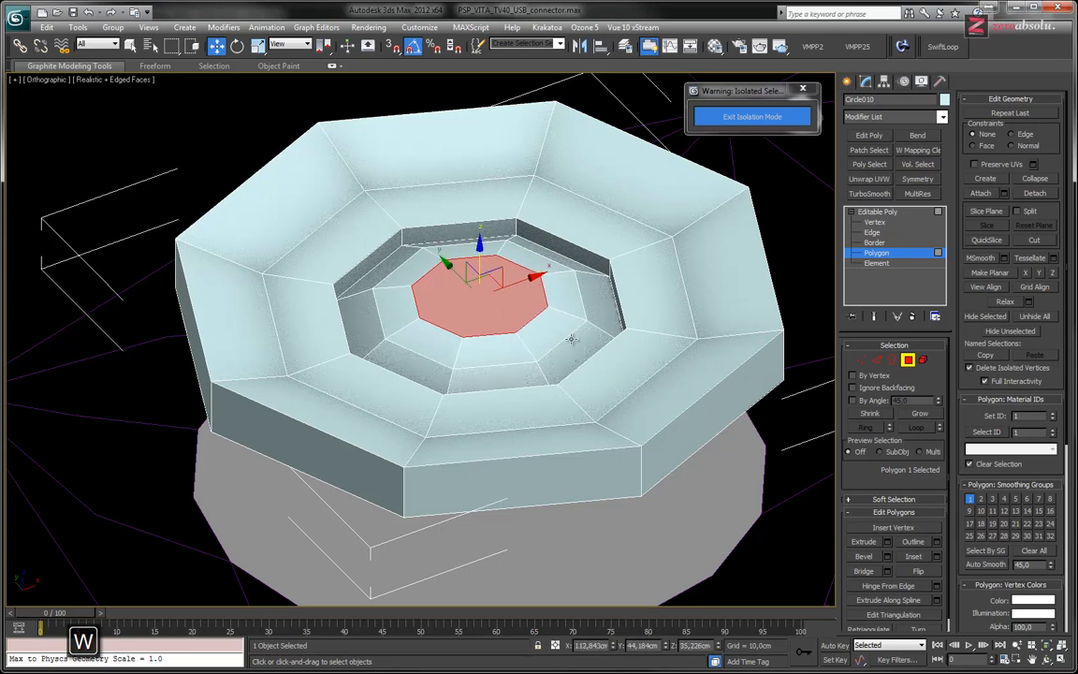
Inset the dome's central polygon to a small octagon and raise it to Z of about 35.29 cm.
left_click(914, 557)
left_click_drag(508, 283, 506, 310)
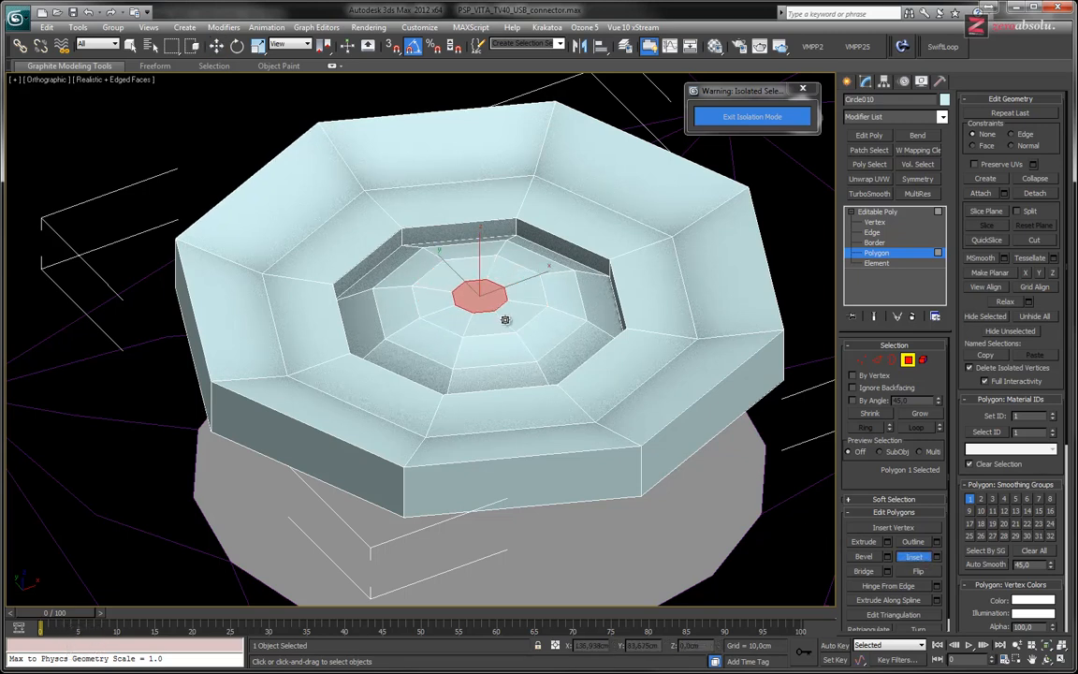
key("w")
left_click_drag(480, 264, 479, 253)
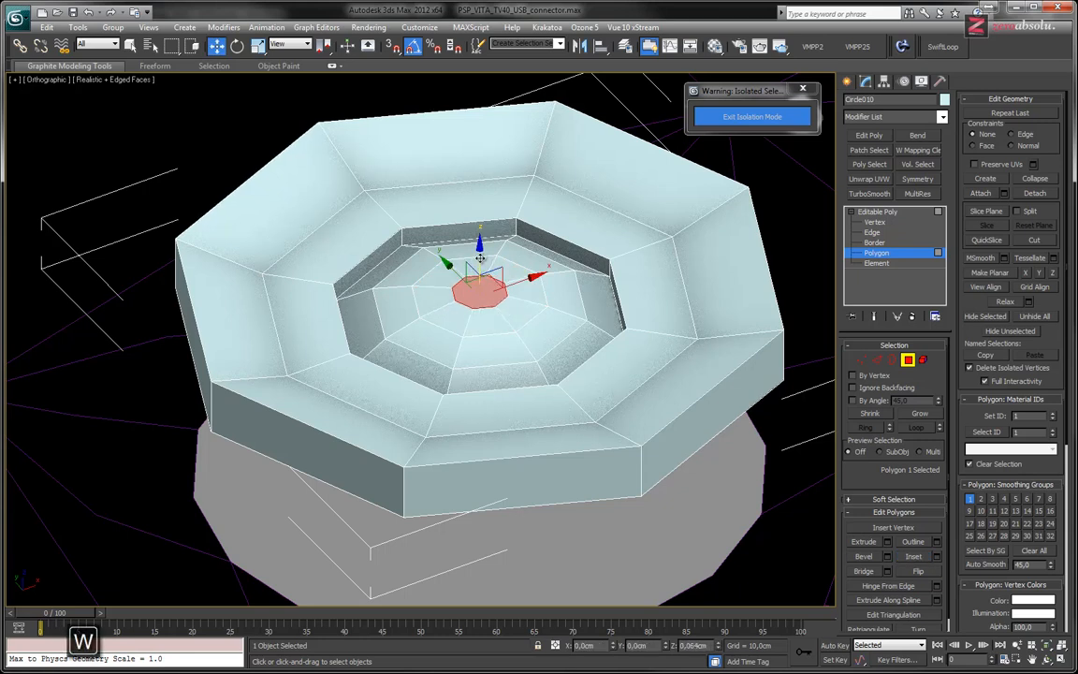
Change the camera piece's object colour to blue.
middle_click_drag(479, 258, 532, 404, "alt")
scroll(480, 299, "up", 5)
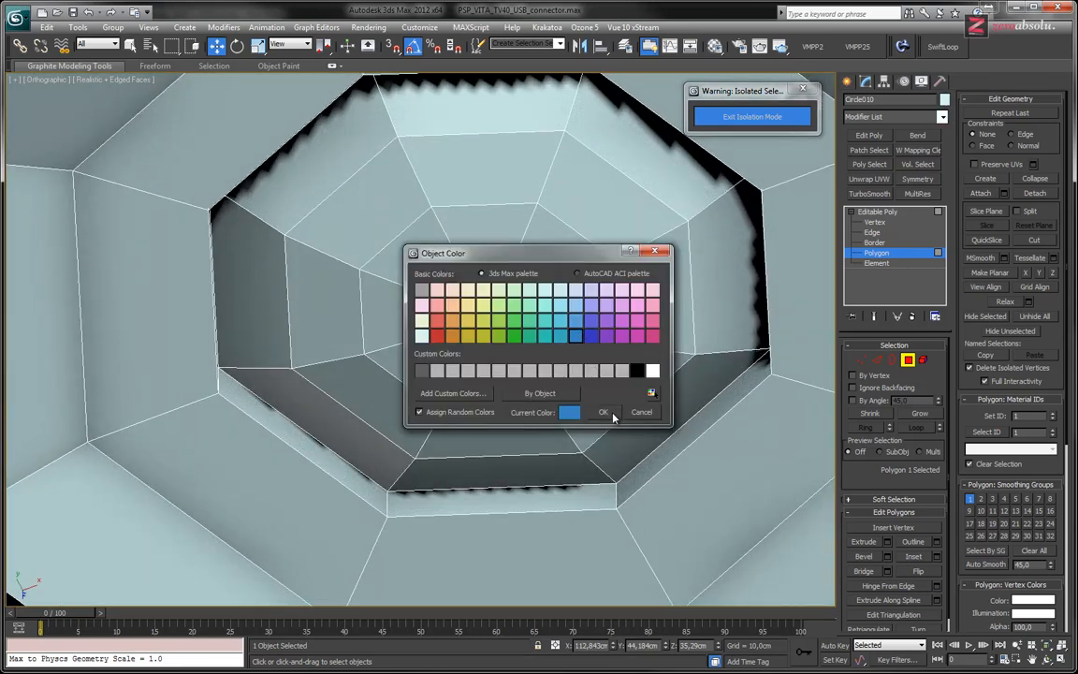
left_click(612, 416)
middle_click_drag(606, 361, 577, 334, "alt")
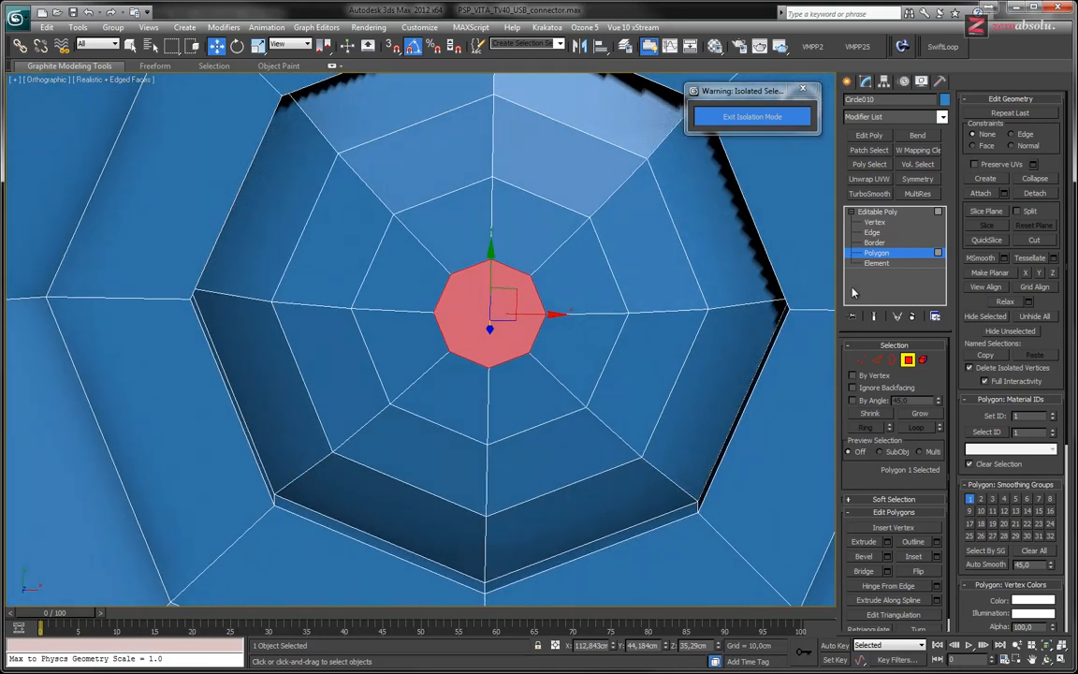
Cut the small central octagon crosswise into four polygons.
left_click(1037, 241)
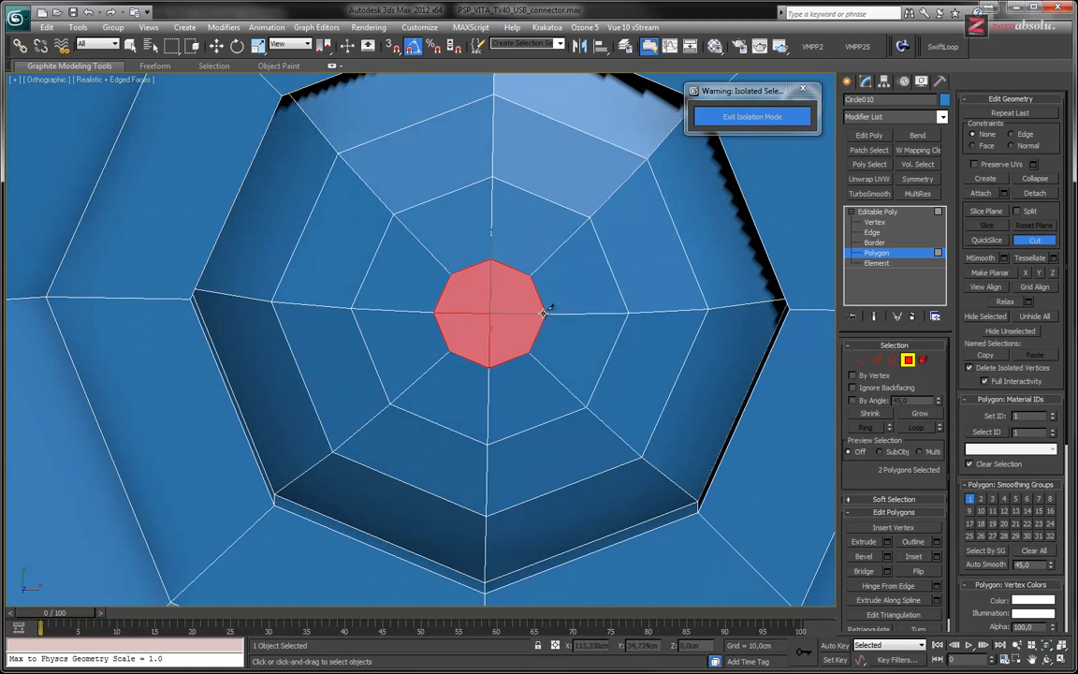
middle_click_drag(544, 315, 467, 283, "alt")
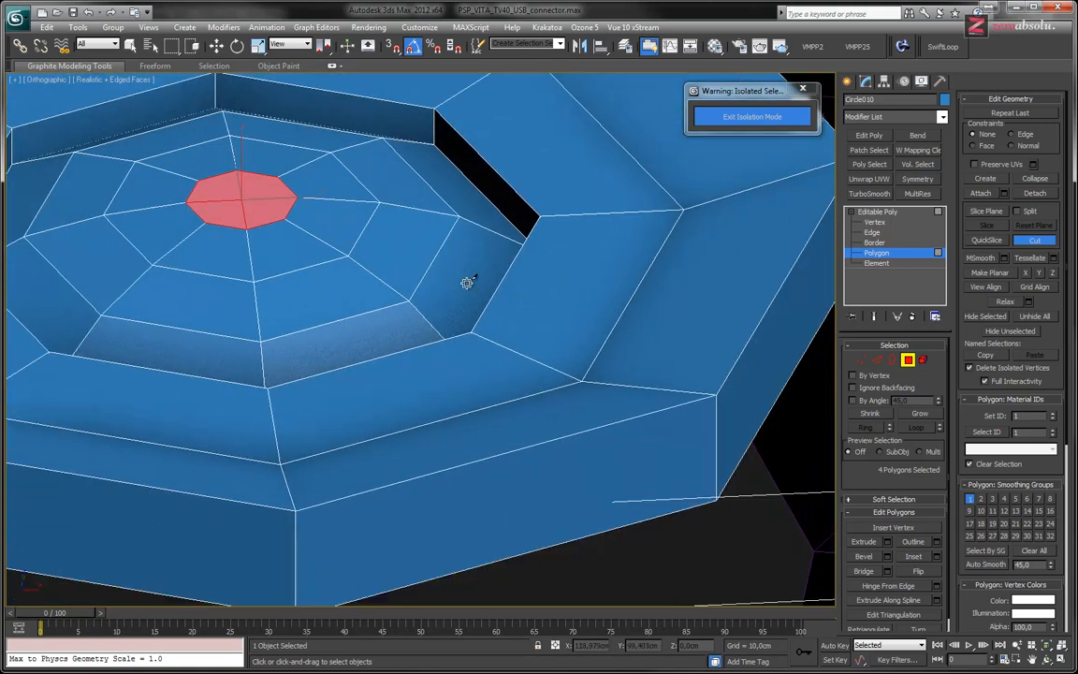
Add supporting edge loops with SwiftLoop close to the camera piece's outer rim, bevel edge and recess edges.
left_click(943, 47)
middle_click_drag(688, 329, 618, 360, "alt")
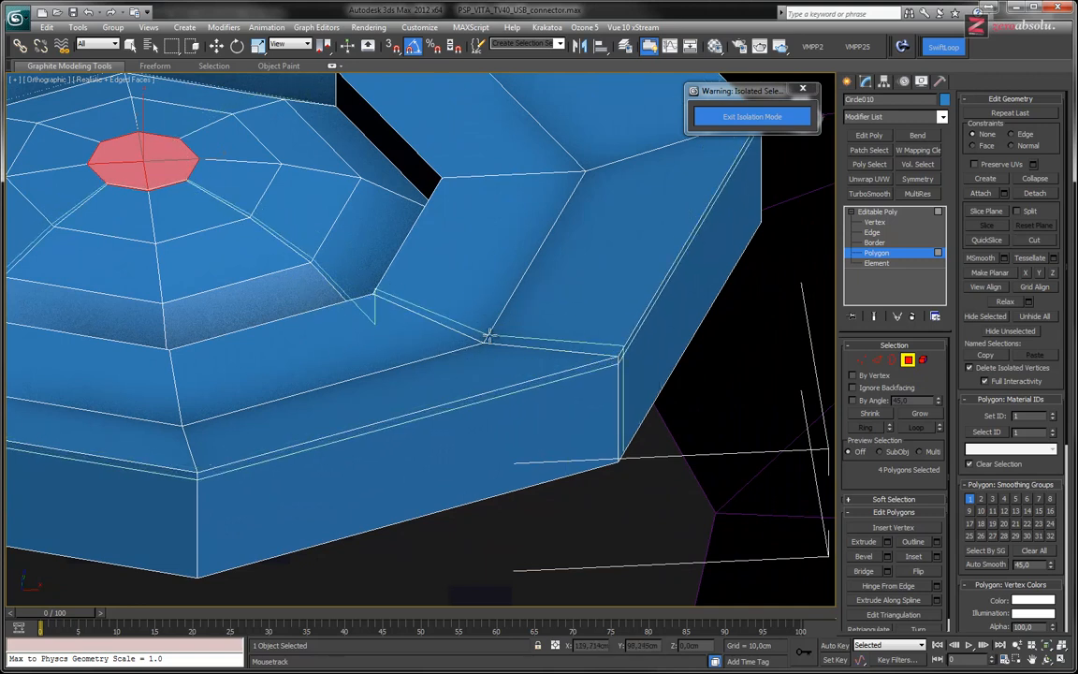
mouse_move(489, 345)
middle_mouse_down("alt")
mouse_move(498, 385)
mouse_move(548, 398)
middle_mouse_up("alt")
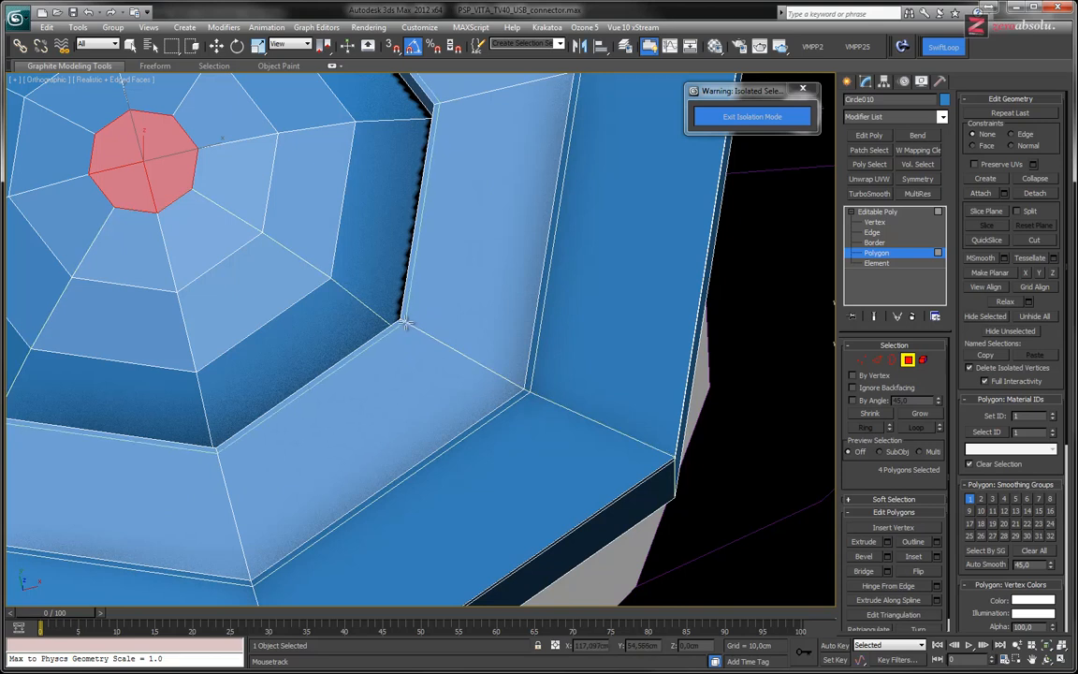
middle_click_drag(408, 326, 475, 409, "alt")
scroll(459, 420, "up", 4)
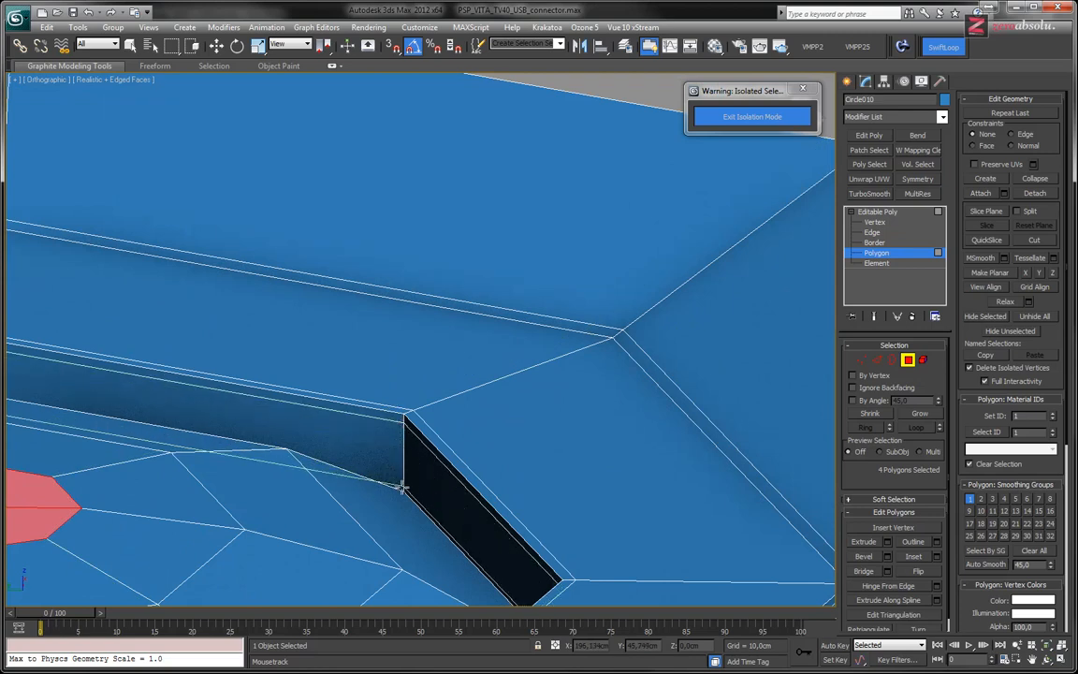
middle_click_drag(402, 487, 468, 448, "alt")
scroll(468, 448, "down", 10)
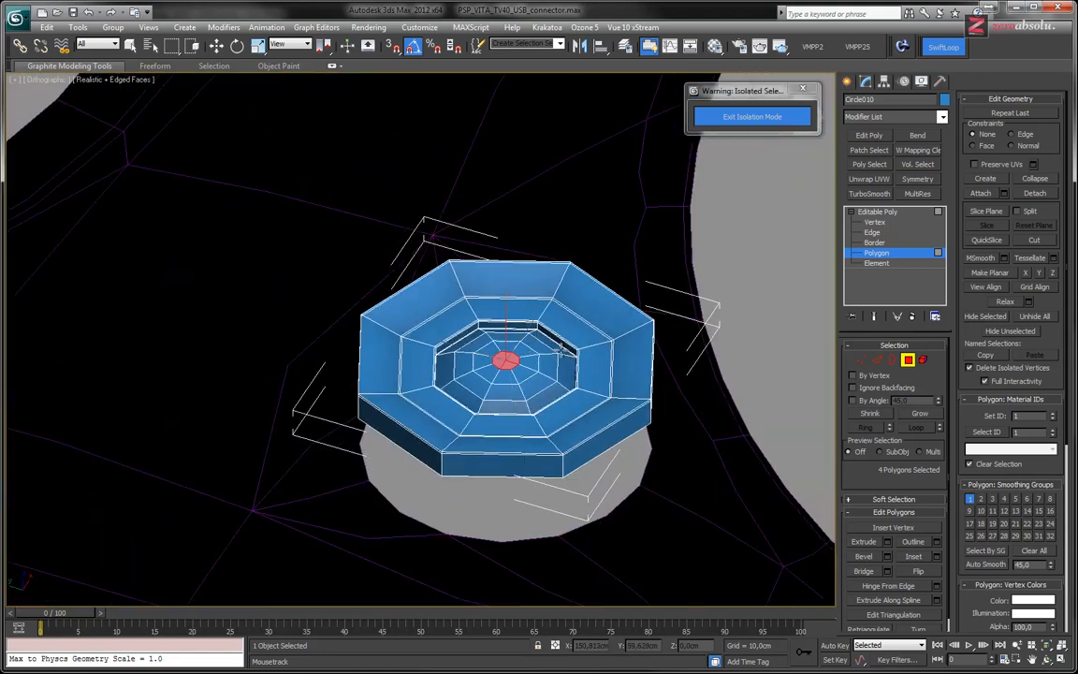
Apply TurboSmooth to the camera piece with 2 iterations and Isoline Display enabled.
left_click(869, 194)
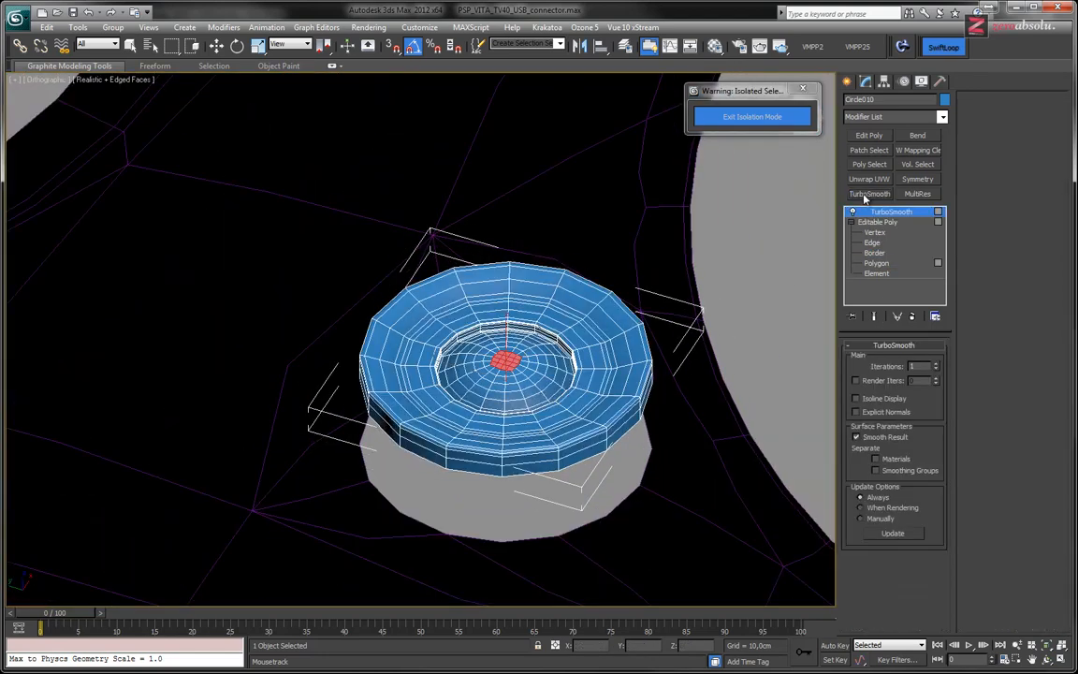
left_click(937, 365)
left_click(870, 400)
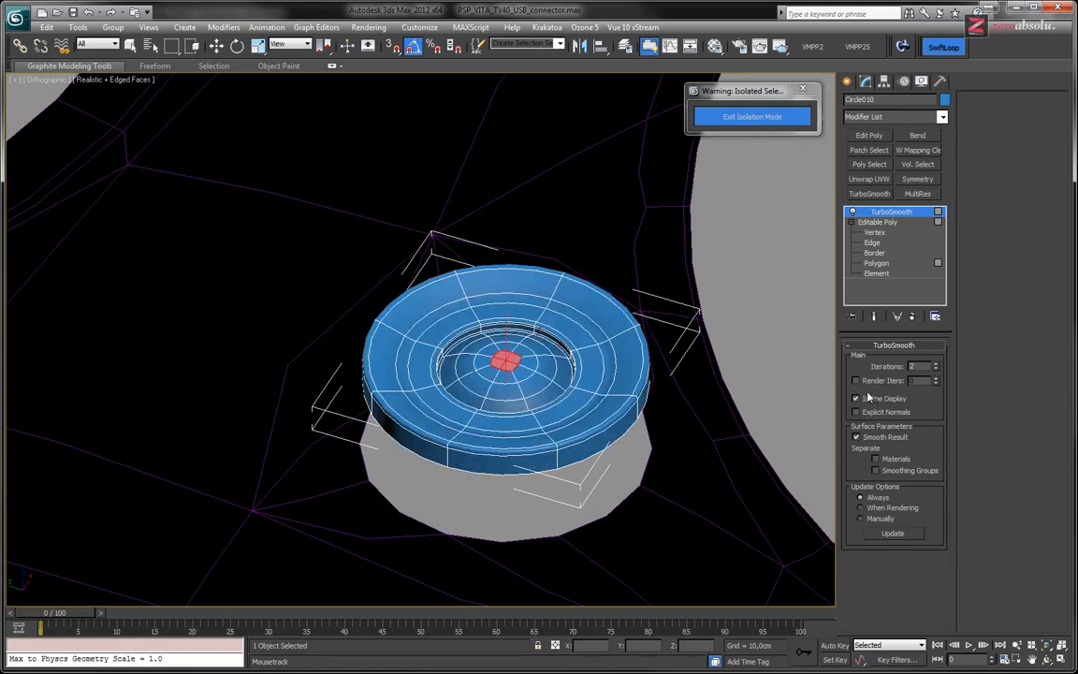
key("w")
Lower the whole smoothed camera piece by about 2.675 cm into the opening in the glass.
left_click(786, 334)
middle_click_drag(686, 336, 631, 306, "alt")
scroll(631, 306, "down", 5)
middle_click_drag(413, 326, 524, 291)
left_click(526, 343)
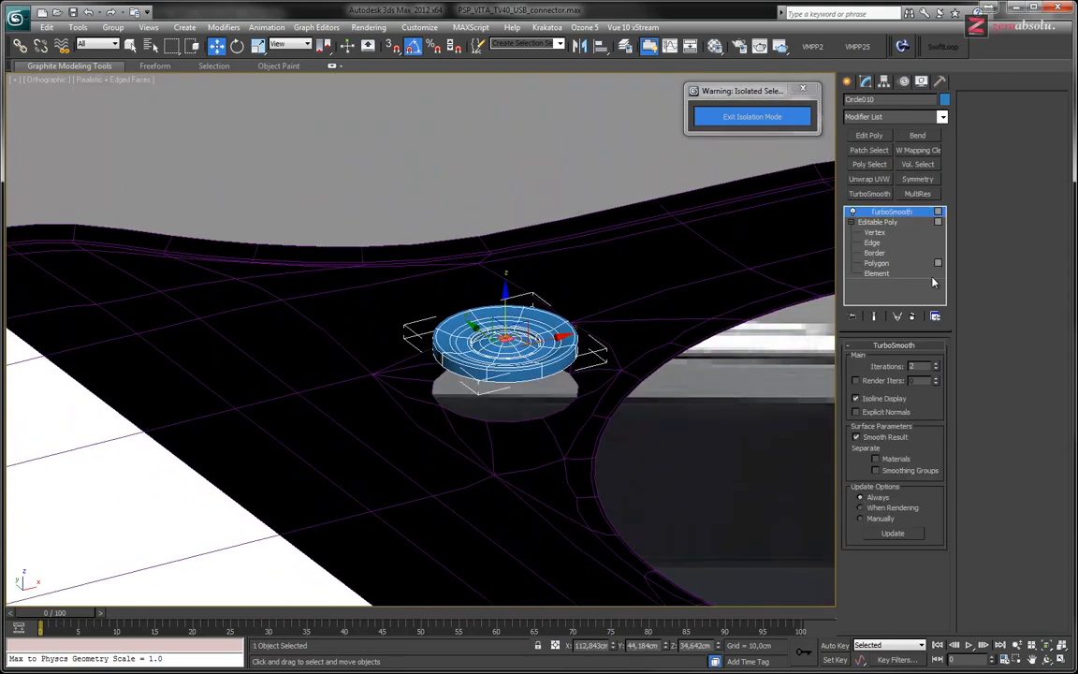
left_click(893, 264)
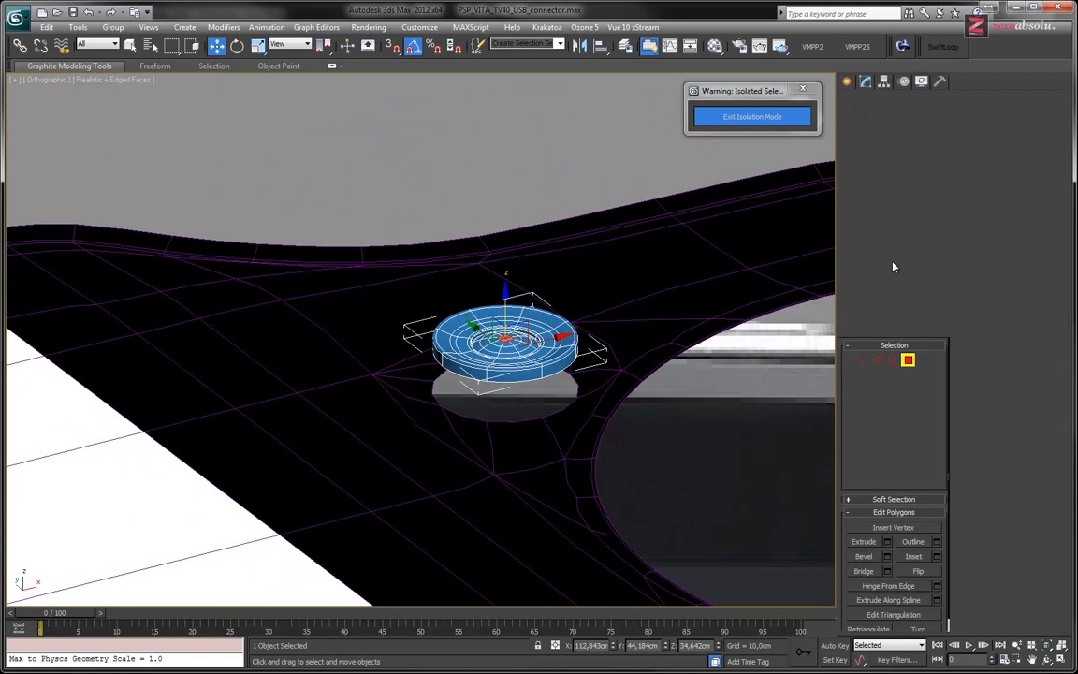
left_click(896, 220)
left_click(893, 212)
left_click_drag(516, 291, 506, 349)
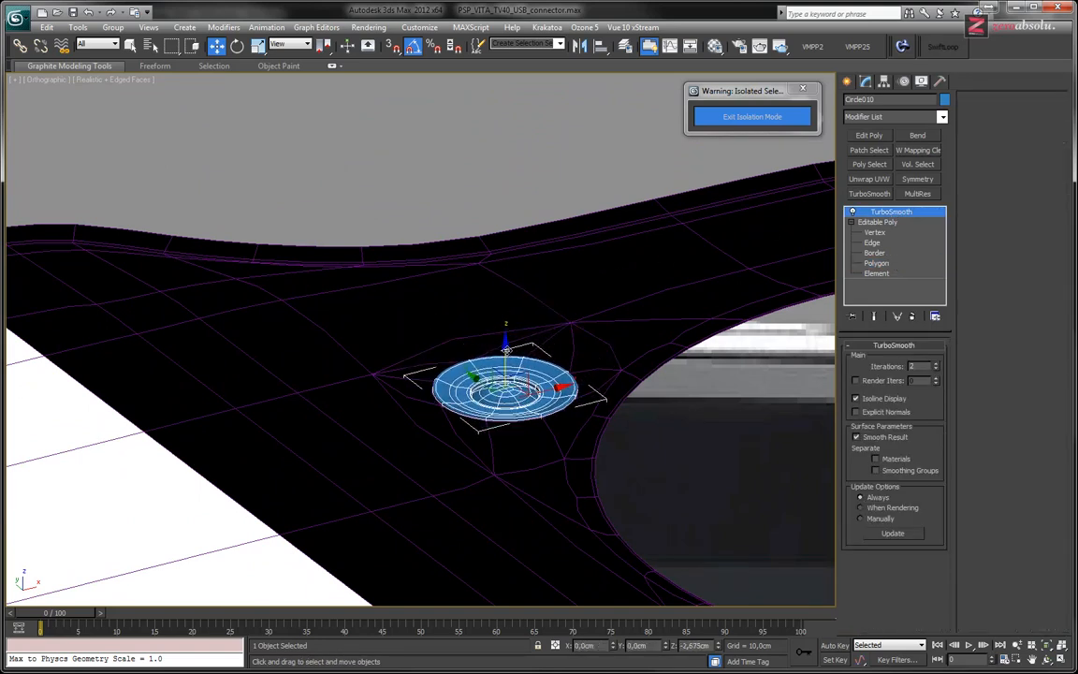
Set the TurboSmooth iterations of the Glass_cache object to 2.
middle_click_drag(565, 350, 535, 412, "alt")
scroll(533, 414, "up", 4)
left_click(490, 228)
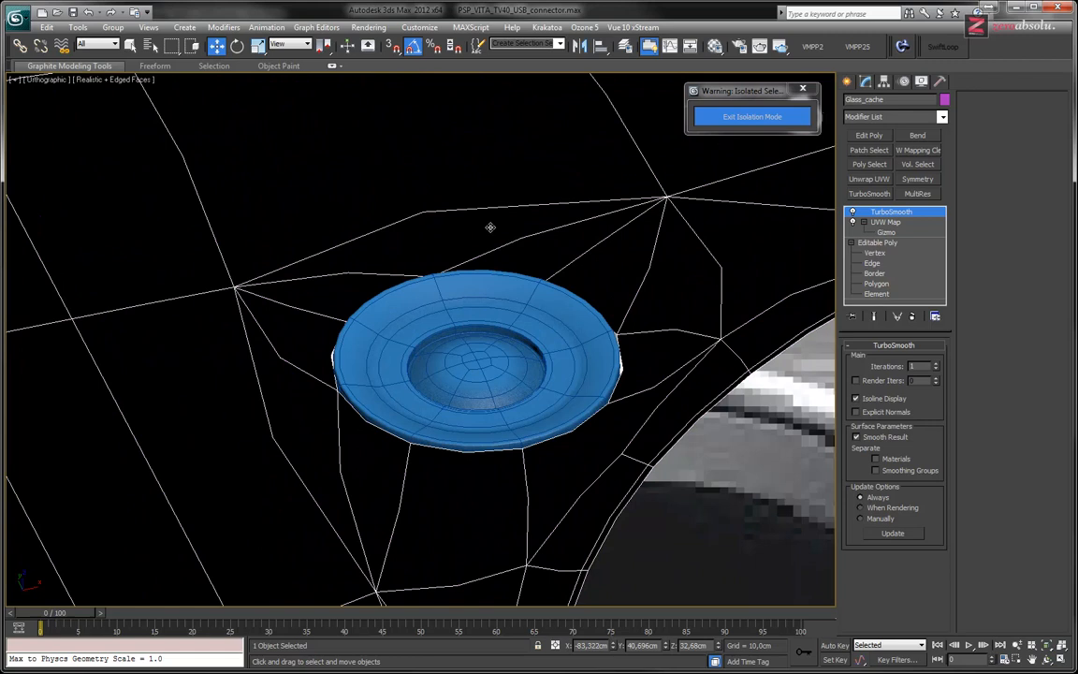
left_click(938, 364)
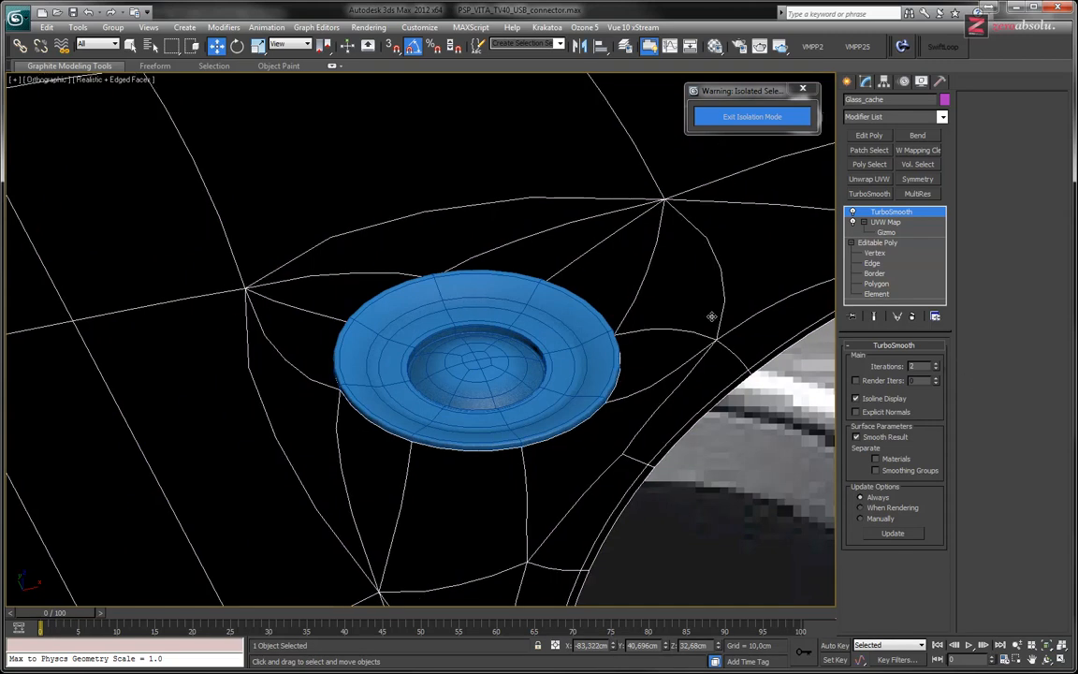
Fine-tune the camera piece's height in the glass opening, lowering it to Z of about 31.908 cm.
scroll(711, 317, "up", 5)
scroll(381, 341, "up", 2)
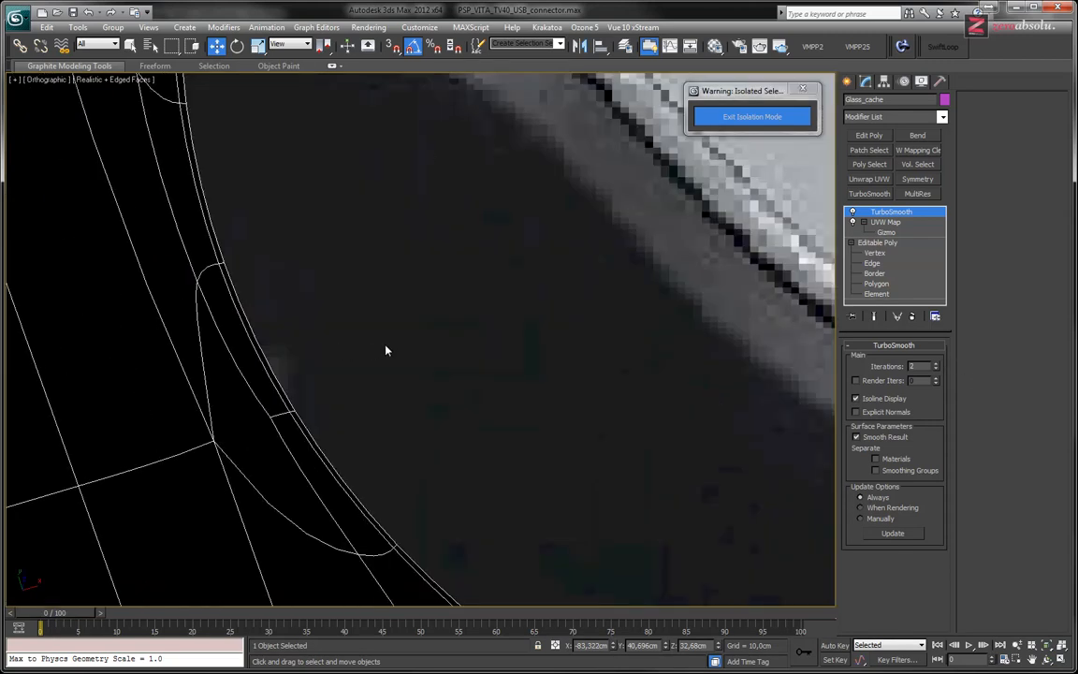
key("z")
scroll(468, 281, "up", 4)
left_click(527, 301)
key("z")
middle_click_drag(488, 286, 491, 252, "alt")
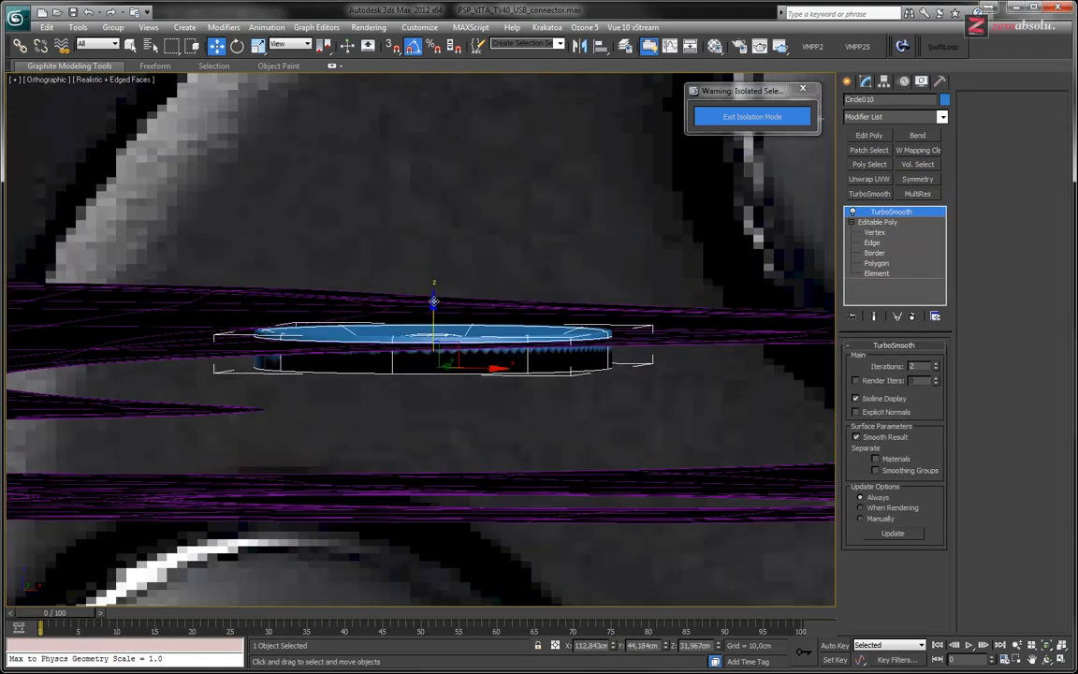
left_click_drag(433, 304, 434, 307)
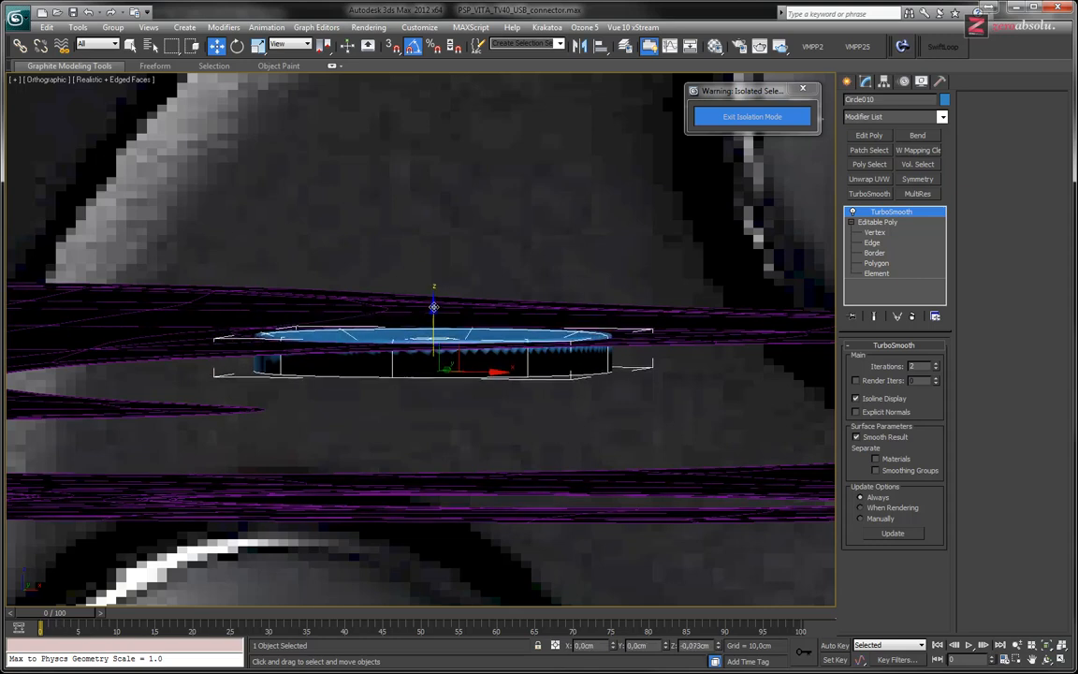
mouse_move(538, 305)
middle_mouse_down("alt")
mouse_move(535, 342)
mouse_move(536, 312)
middle_mouse_up("alt")
left_click_drag(434, 312, 433, 313)
Exit isolation mode to bring back the full PS Vita model.
scroll(437, 307, "down", 8)
middle_click_drag(444, 307, 462, 363, "alt")
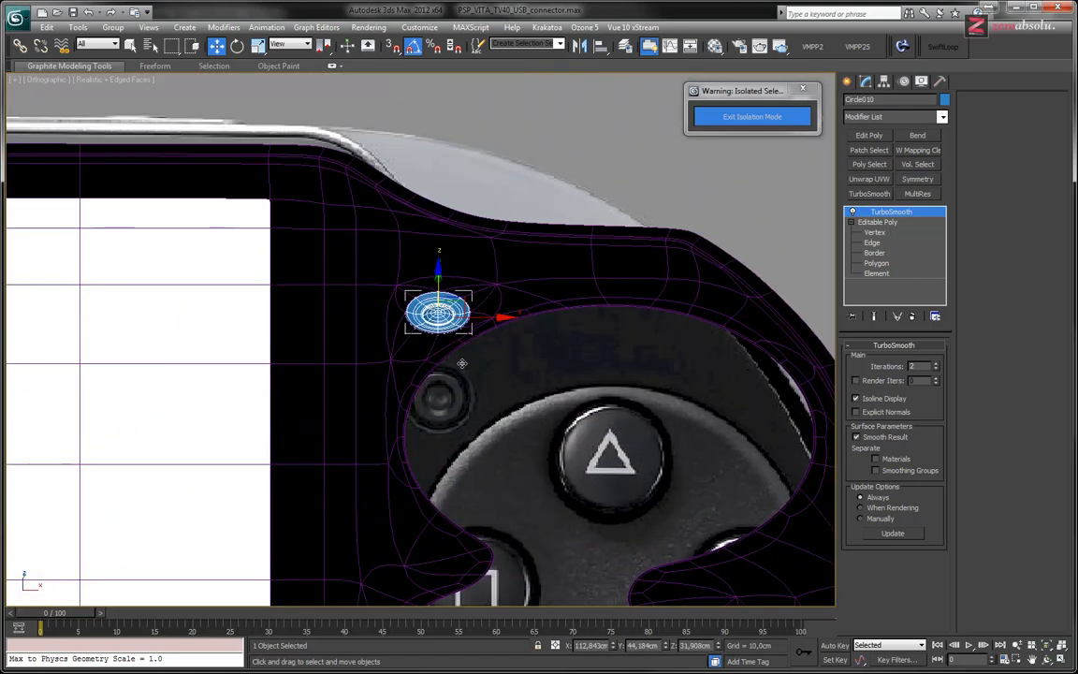
scroll(414, 317, "down", 10)
left_click(734, 119)
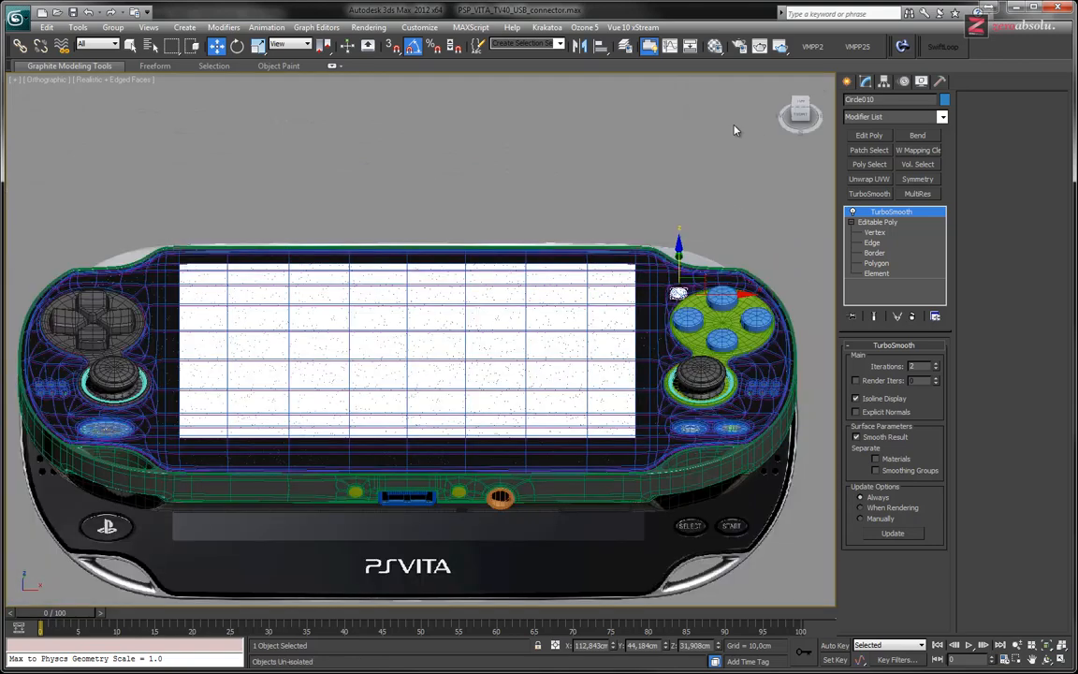
Clear the selection, maximize the other perspective viewport and start an ActiveShade preview of the whole PS Vita beside the model.
left_click(606, 187)
middle_click_drag(409, 229, 433, 298, "alt")
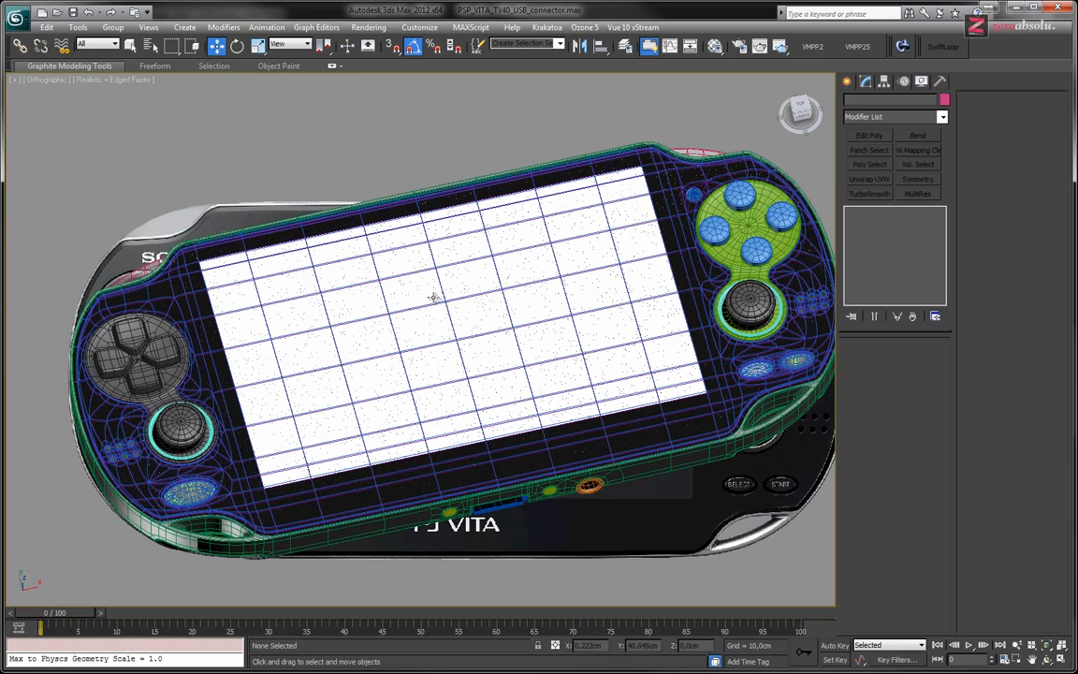
key("p")
key("alt+w")
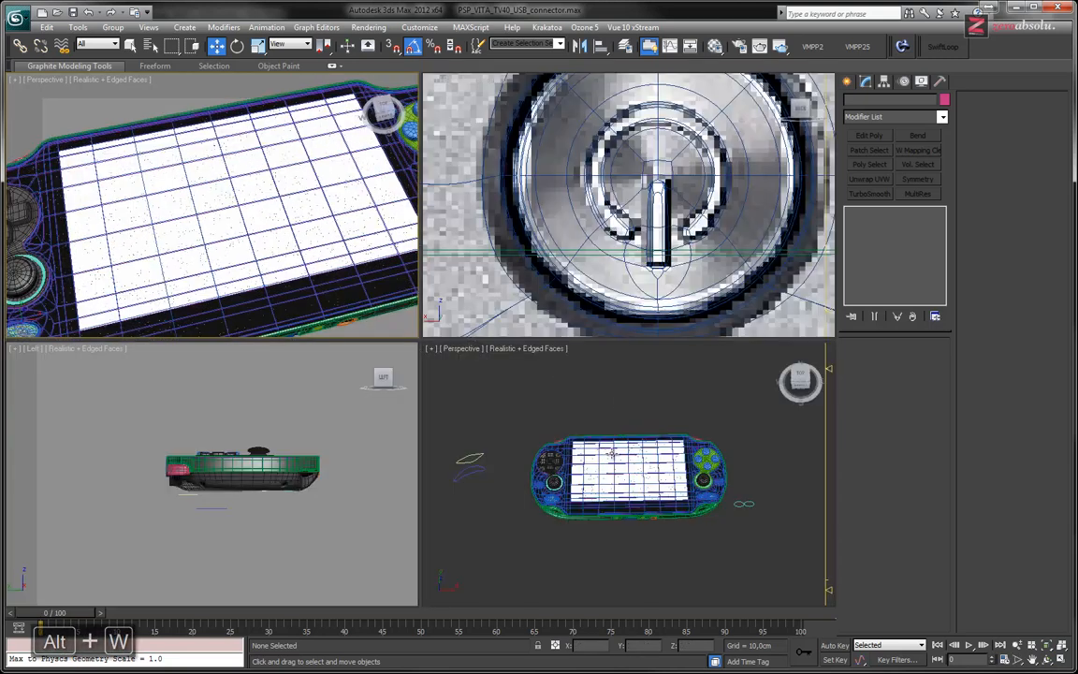
key("alt+w")
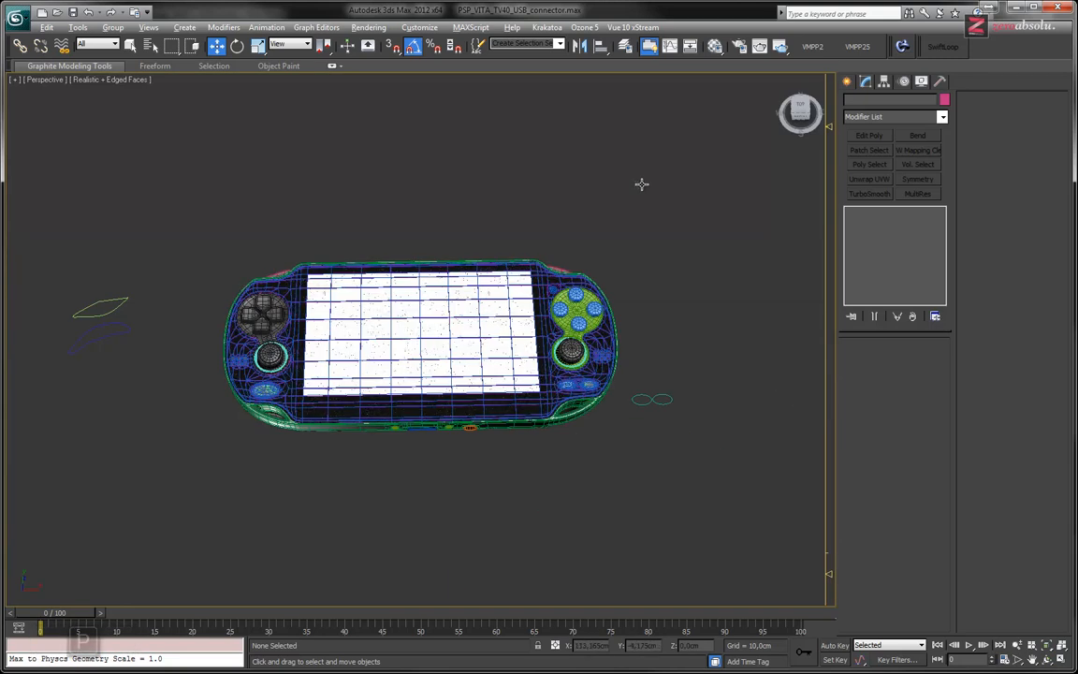
left_click(781, 47)
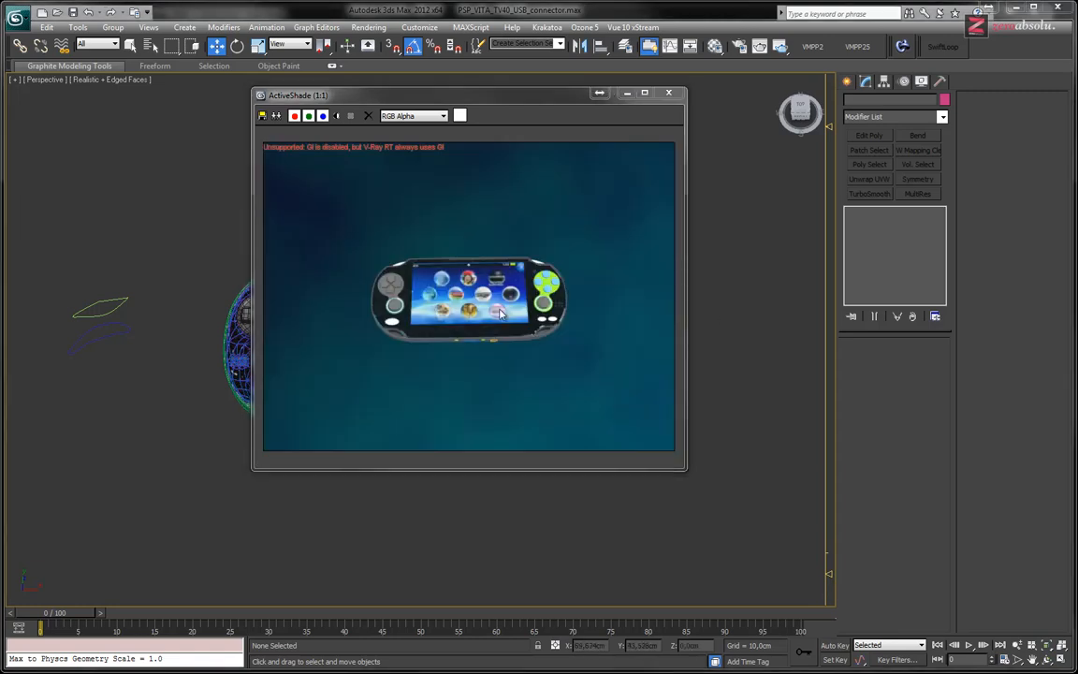
left_click_drag(536, 98, 351, 118)
Examine the front camera piece and the surrounding glass near the action buttons in the ActiveShade preview.
scroll(572, 309, "up", 2)
scroll(602, 313, "up", 4)
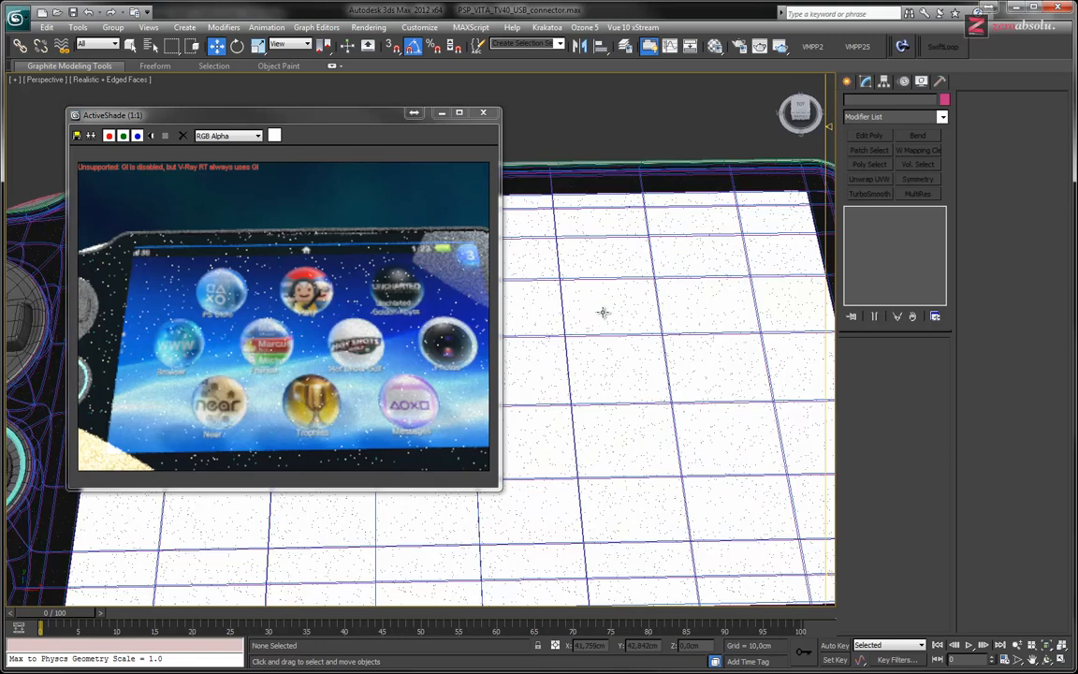
scroll(599, 337, "down", 5)
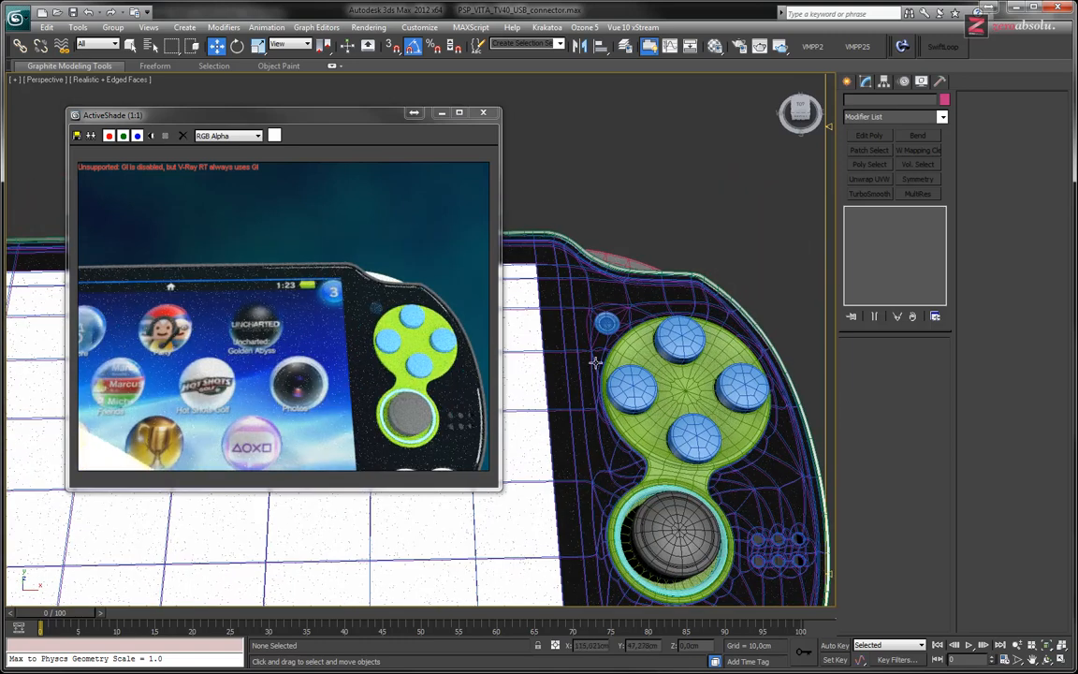
middle_click_drag(613, 354, 547, 380)
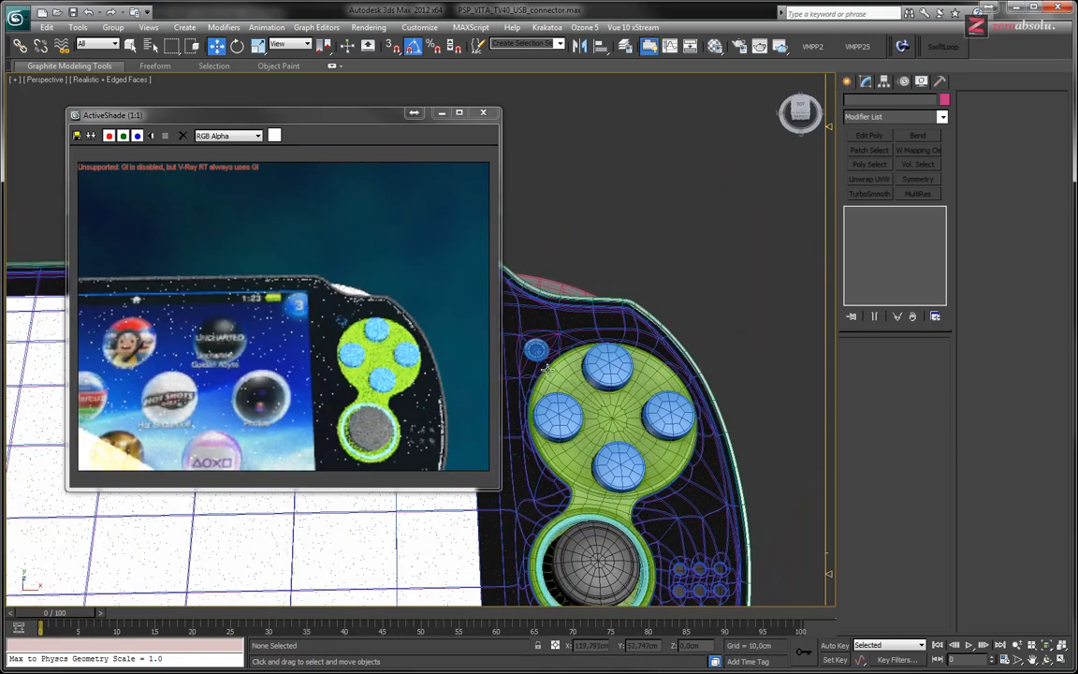
scroll(551, 368, "up", 4)
middle_click_drag(611, 348, 393, 372)
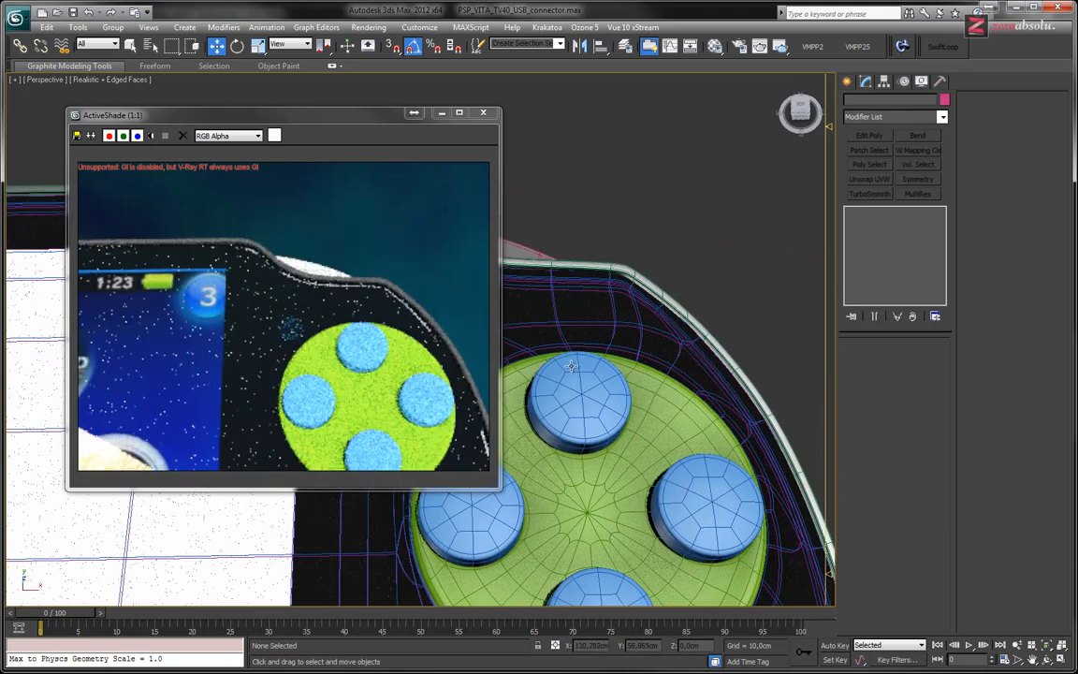
middle_click_drag(596, 370, 771, 354)
scroll(628, 355, "up", 4)
scroll(631, 355, "down", 5)
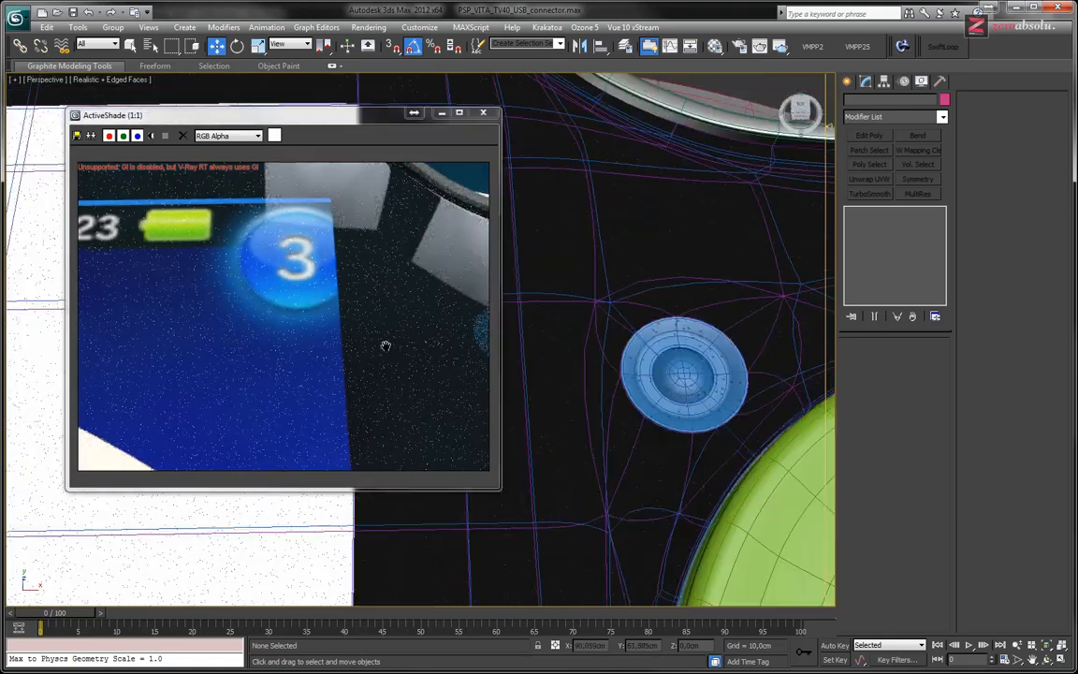
middle_click_drag(688, 350, 645, 348)
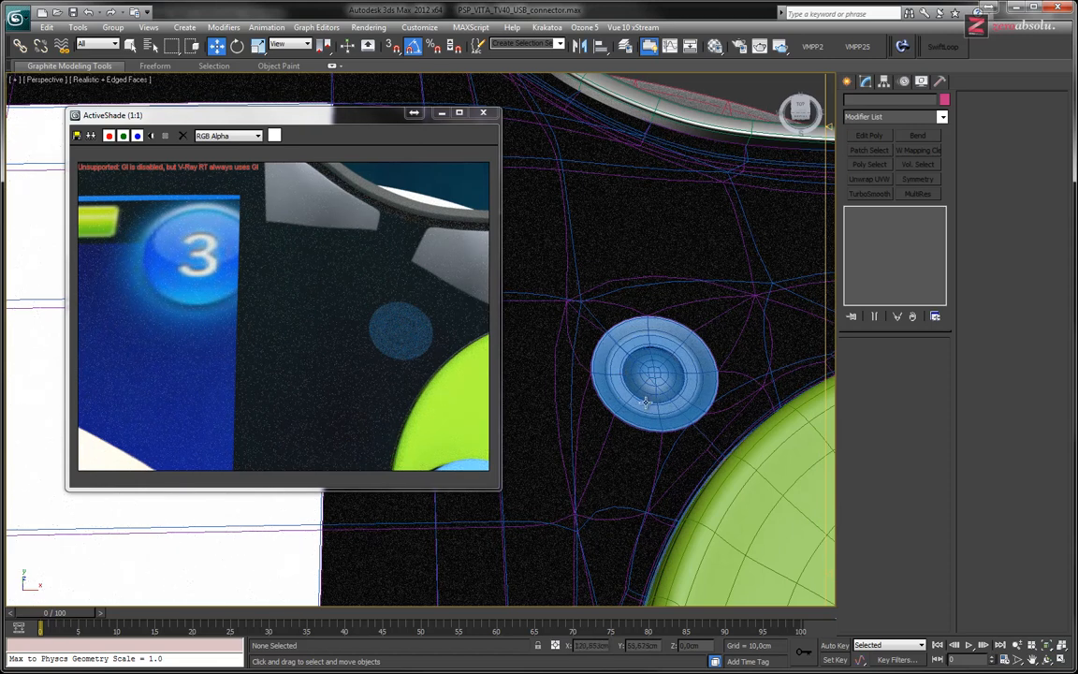
left_click(664, 374)
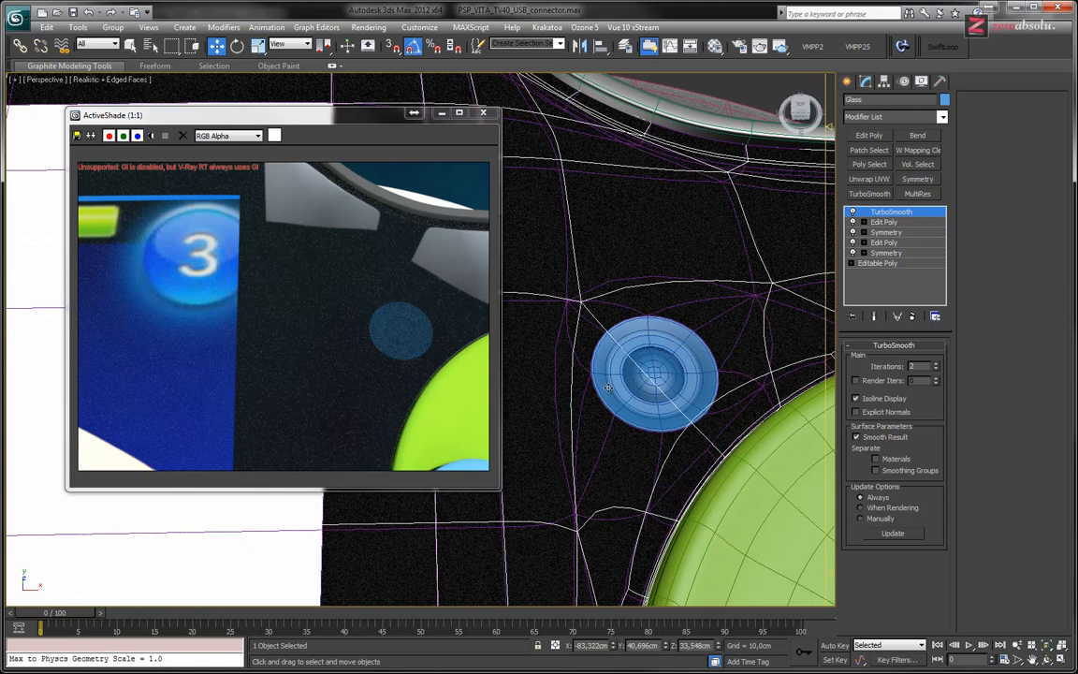
scroll(637, 317, "down", 2)
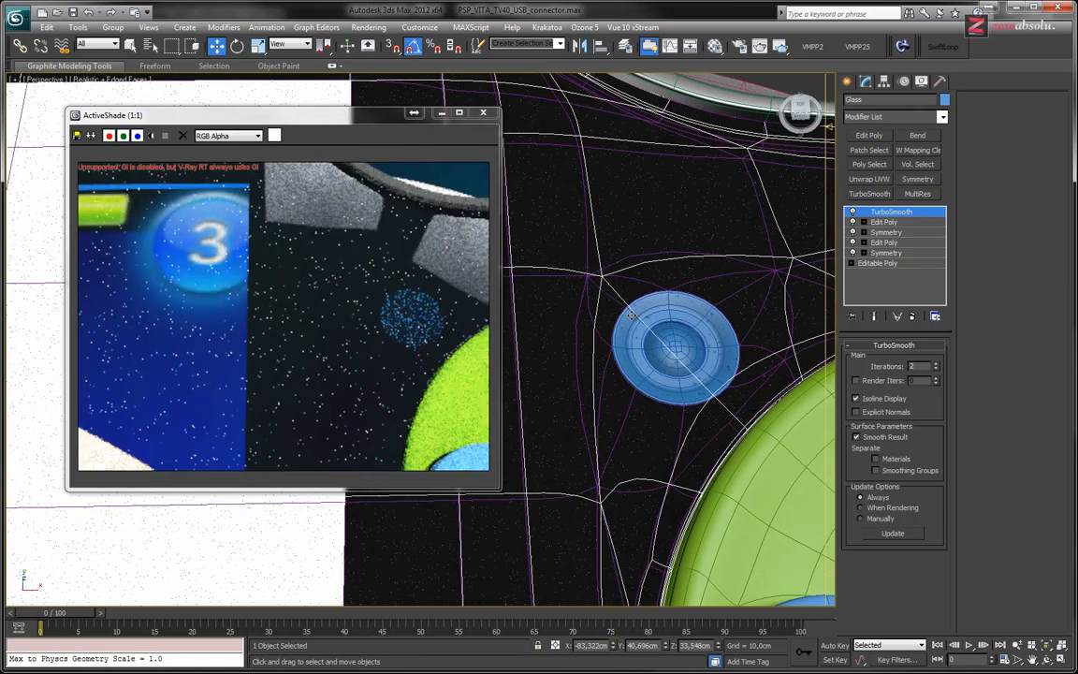
scroll(631, 316, "down", 3)
scroll(631, 315, "down", 2)
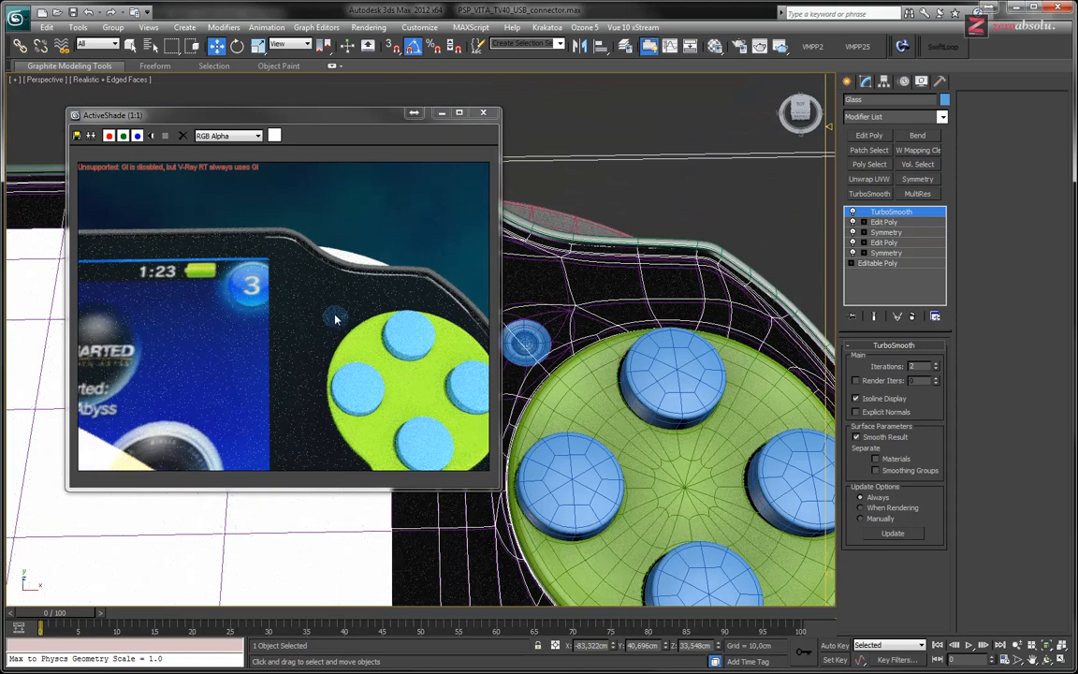
scroll(587, 355, "down", 5)
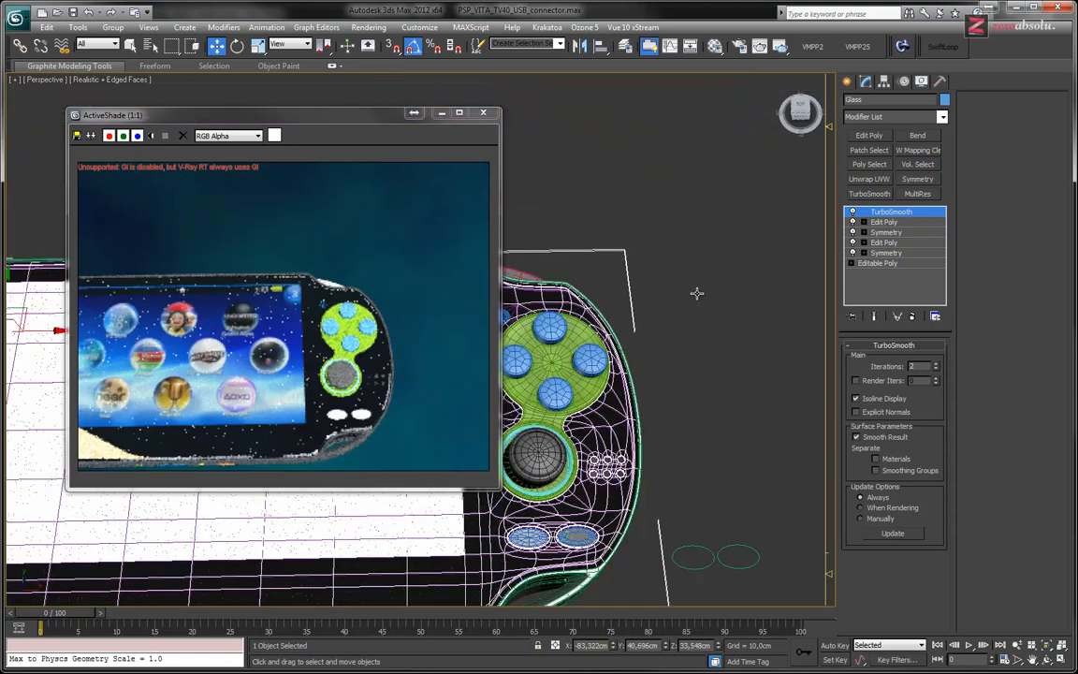
Examine the console's bottom edge with its connector, screws and headphone jack, and the back of the body in the live preview.
scroll(736, 269, "up", 2)
middle_click_drag(736, 269, 672, 306, "alt")
scroll(602, 349, "up", 5)
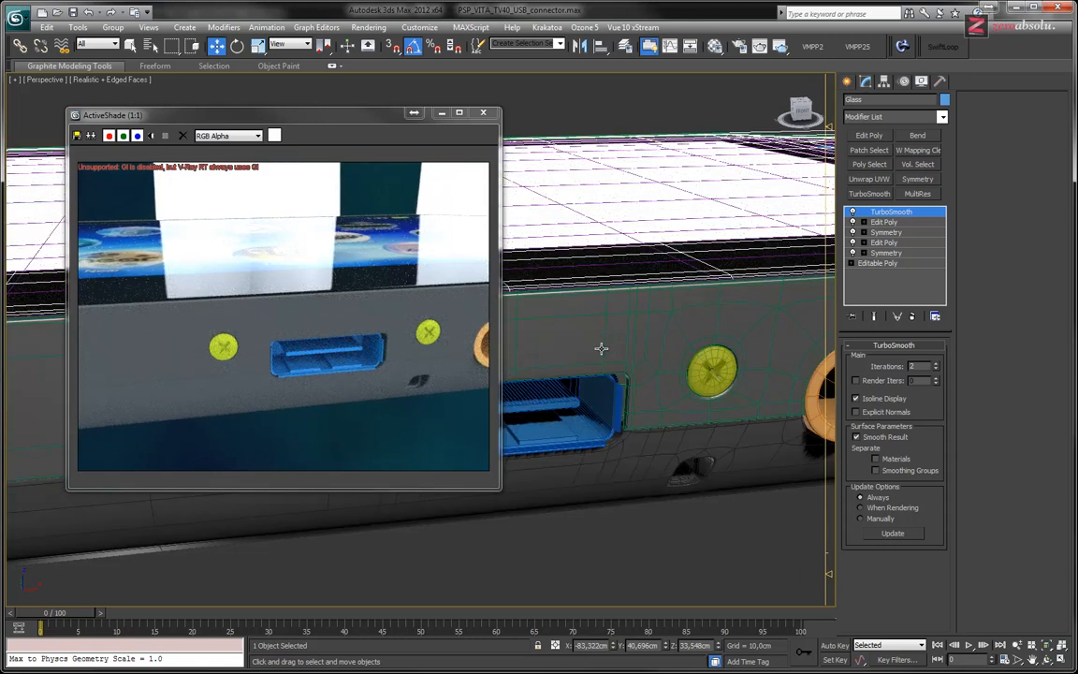
middle_click_drag(553, 359, 304, 388)
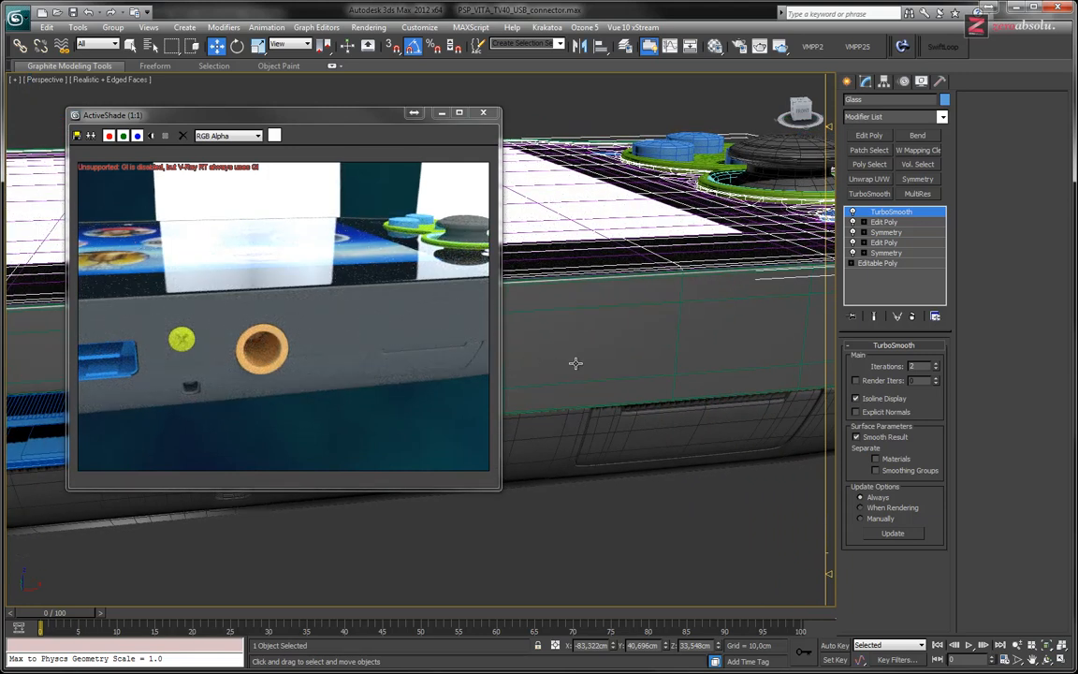
middle_click_drag(670, 356, 479, 358, "alt")
middle_click_drag(598, 371, 644, 284, "alt")
middle_click_drag(700, 221, 726, 344)
middle_click_drag(648, 397, 340, 165, "alt")
scroll(662, 338, "down", 4)
Assign the Glass material to the cam_glass cover of the rear camera.
left_click_drag(336, 123, 808, 169)
middle_click_drag(211, 127, 375, 276)
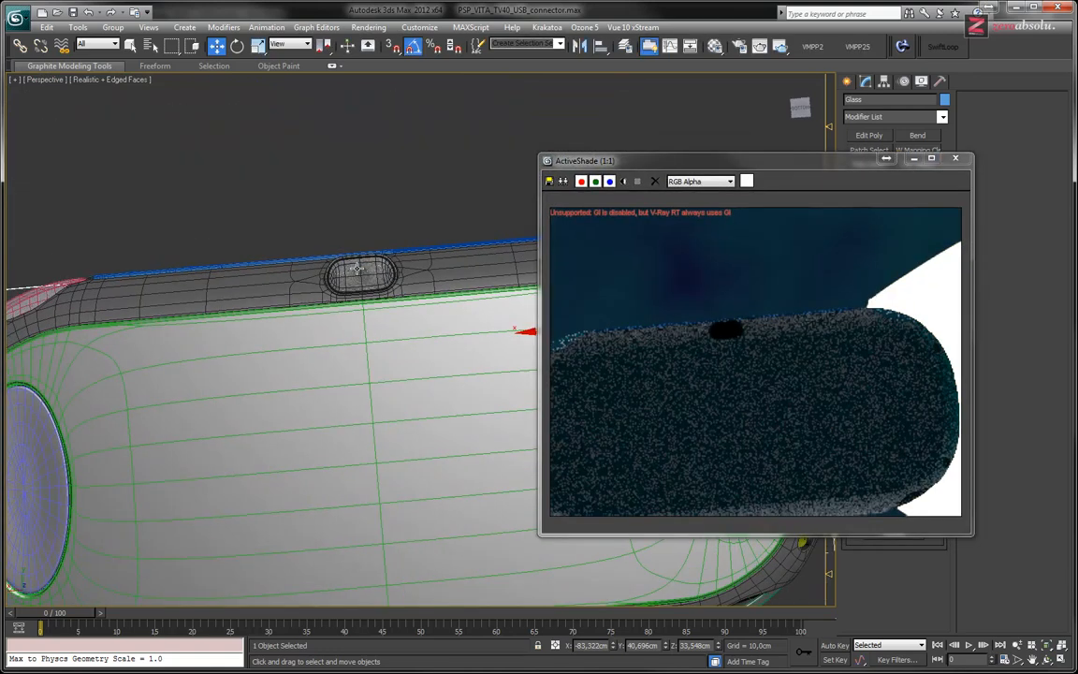
left_click(357, 268)
left_click(716, 46)
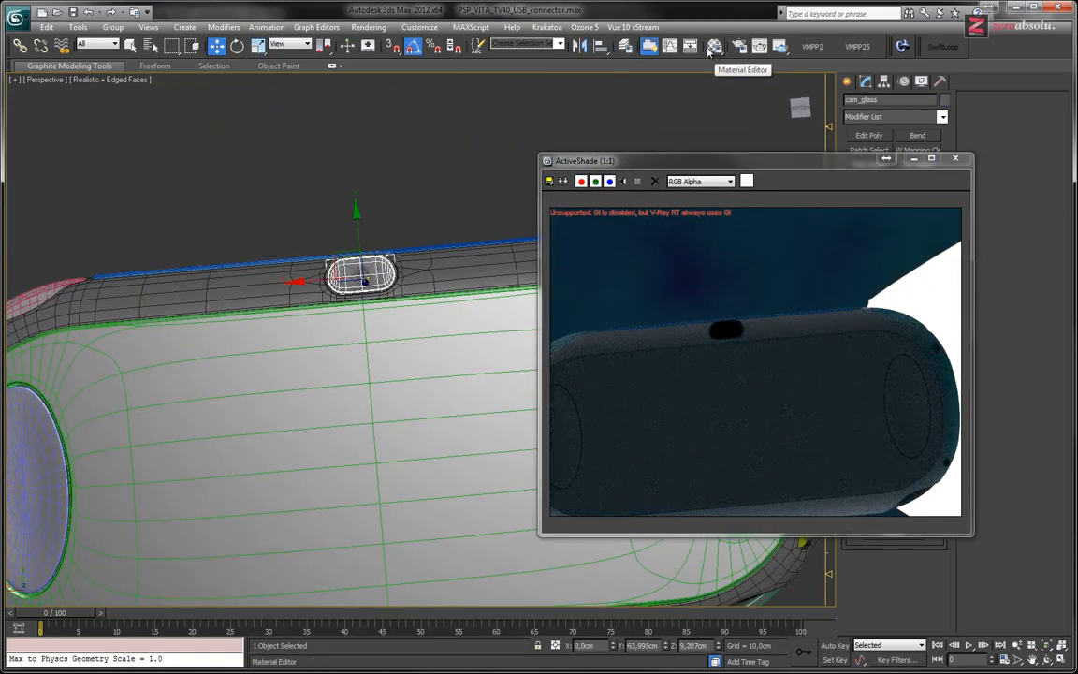
key("m")
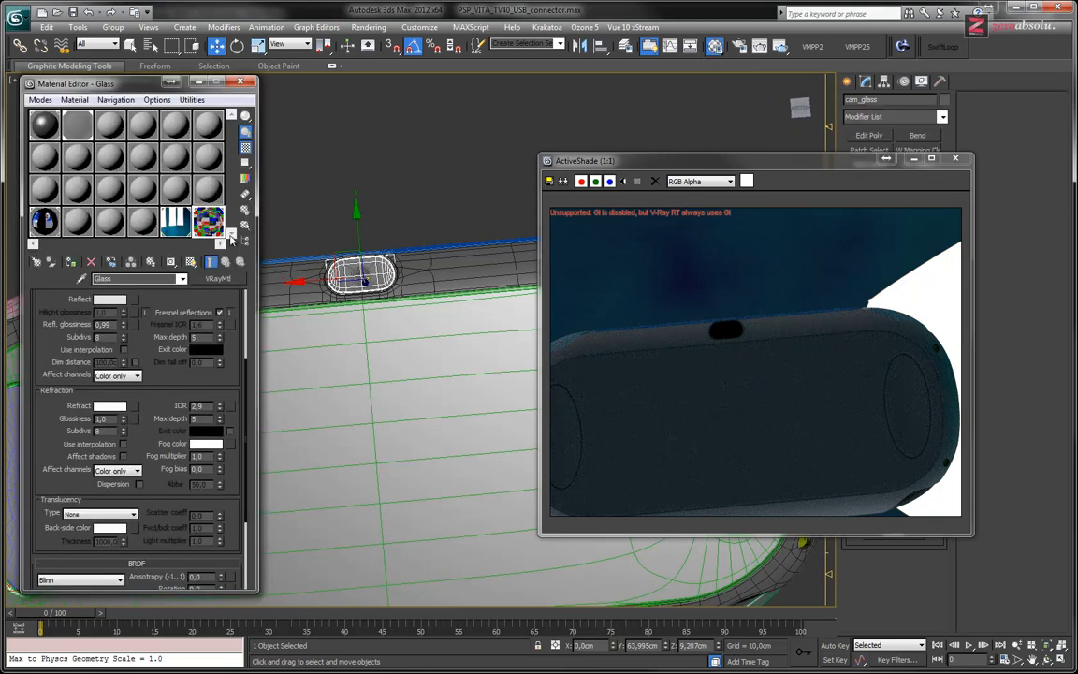
left_click(73, 263)
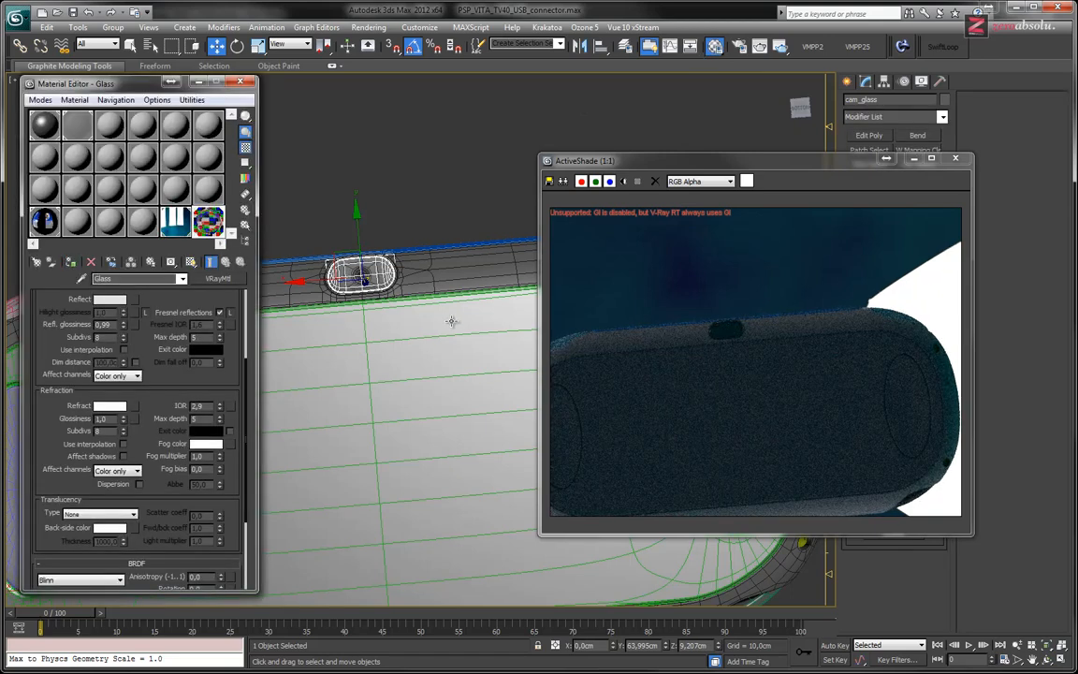
Inspect the rear camera's glass cover in the live preview from close up and at a low angle.
middle_click_drag(429, 315, 397, 321)
scroll(397, 322, "up", 5)
middle_click_drag(337, 254, 610, 337)
scroll(421, 340, "up", 7)
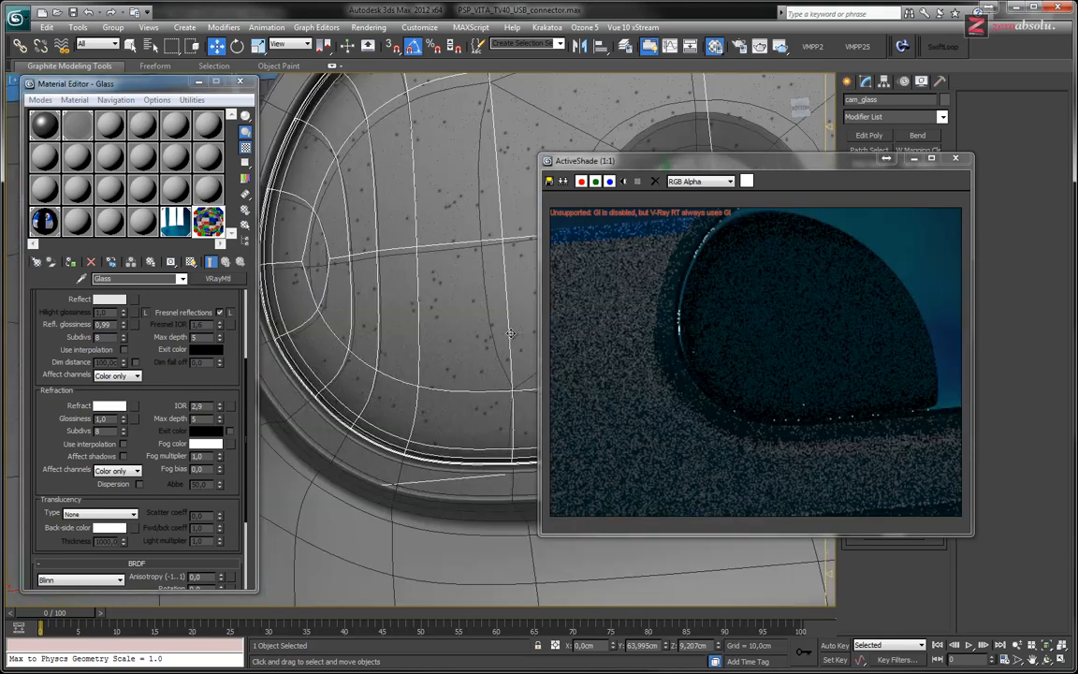
middle_click_drag(429, 339, 405, 340)
scroll(405, 340, "down", 5)
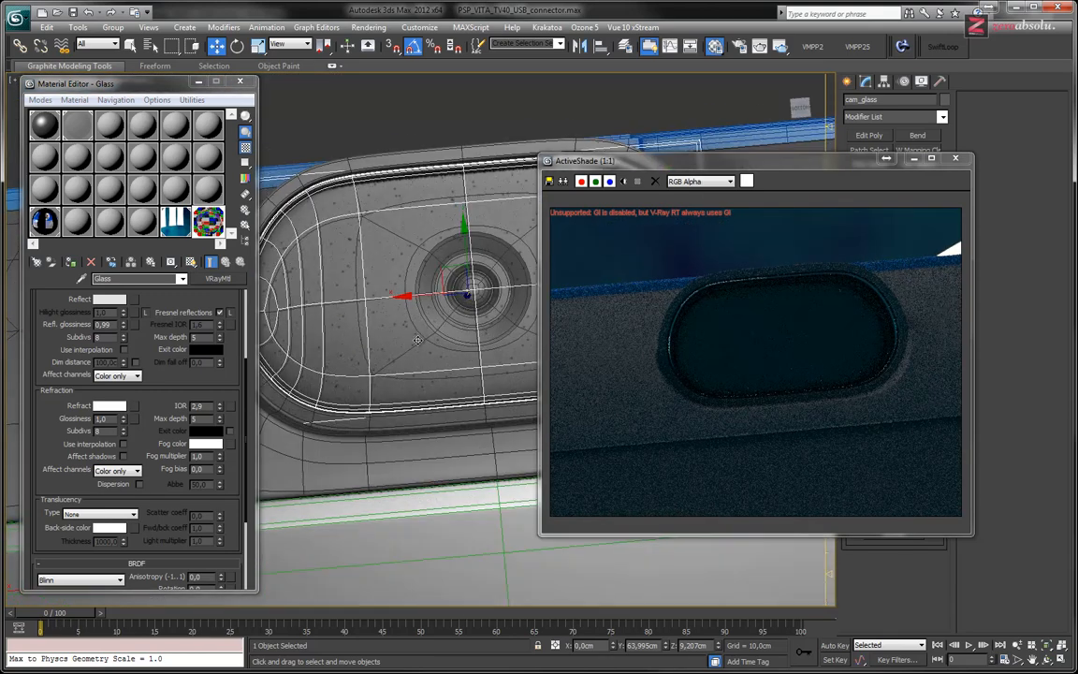
scroll(428, 381, "up", 3)
middle_click_drag(428, 381, 439, 243, "alt")
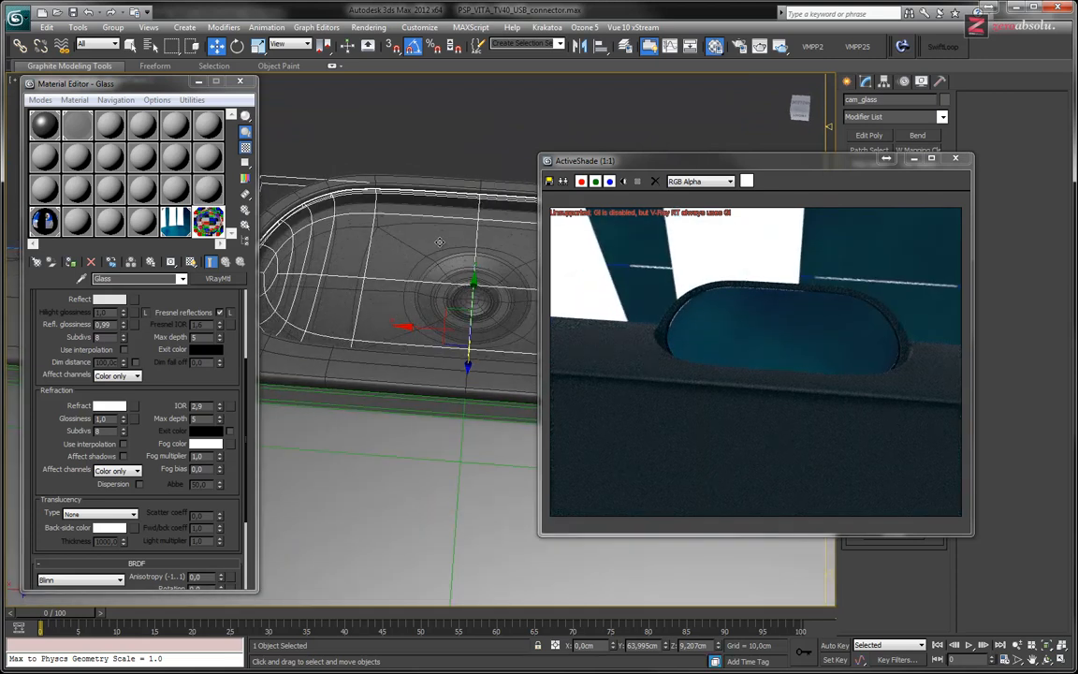
Shift the cam object behind the rear camera's glass cover to Z of about 9.511 cm.
middle_click_drag(464, 346, 468, 334, "alt")
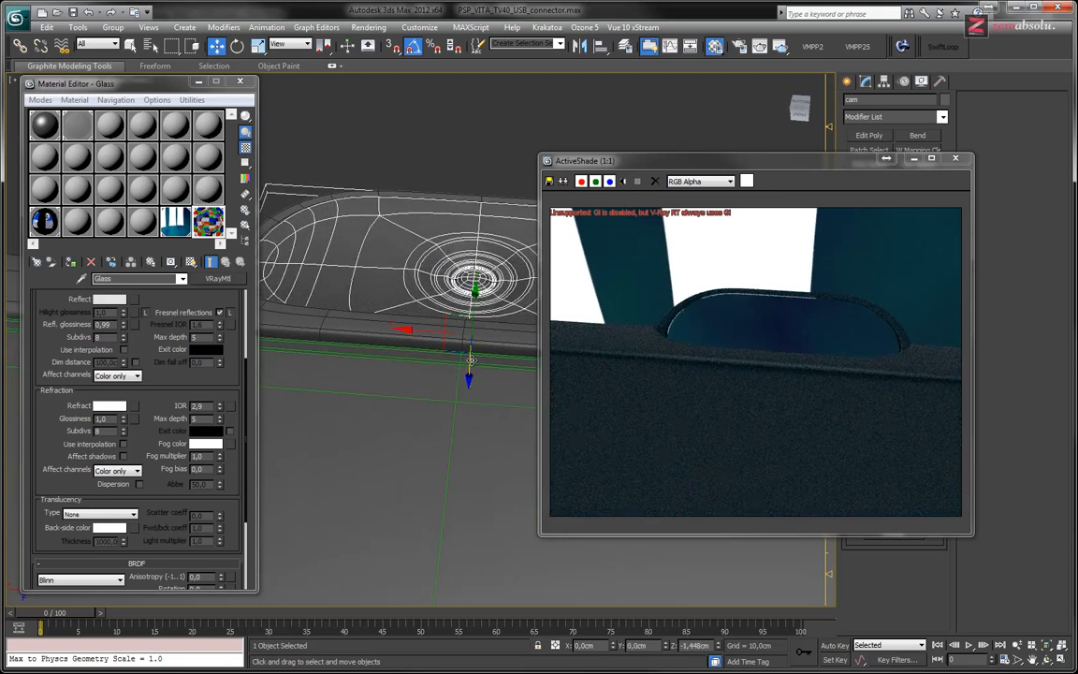
left_click_drag(473, 364, 472, 370)
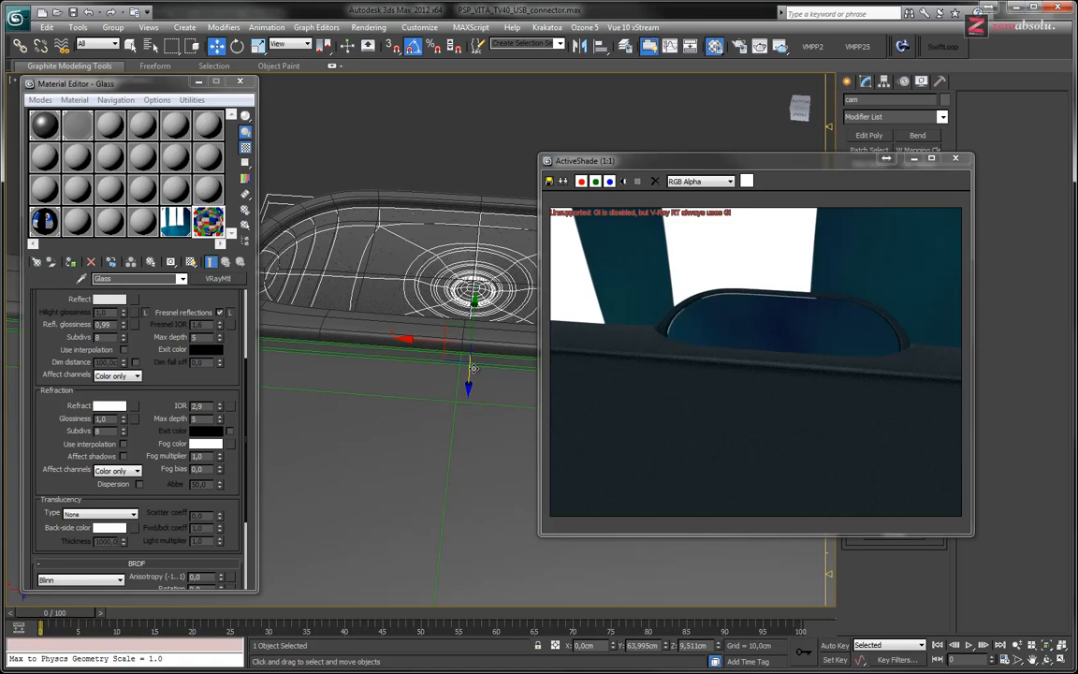
middle_click_drag(465, 364, 463, 329, "alt")
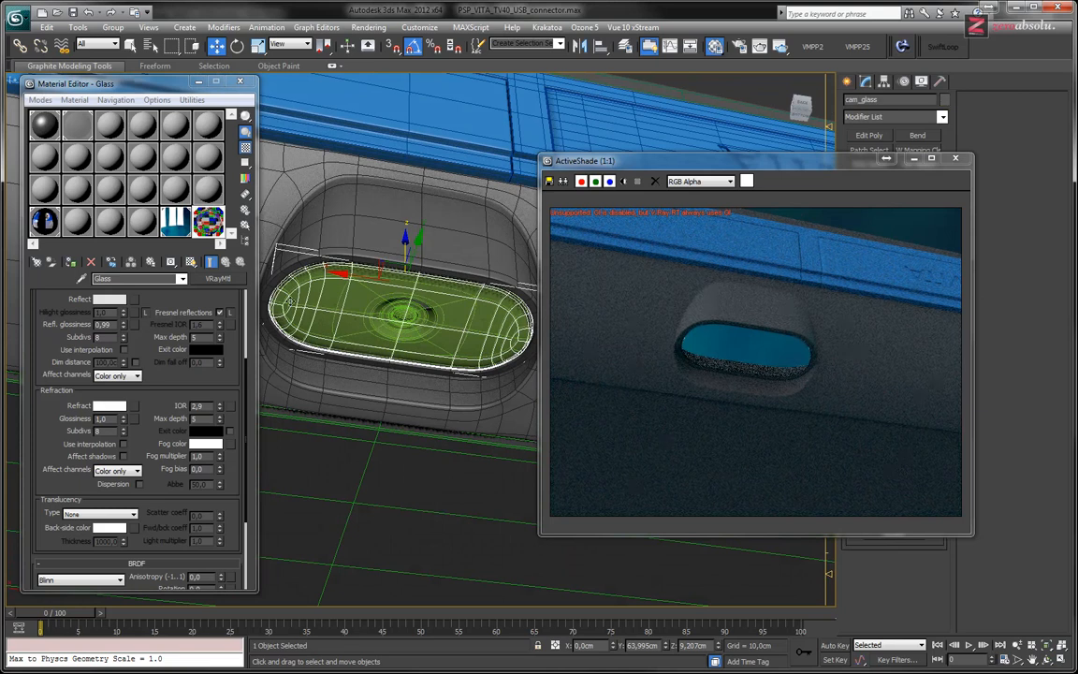
Try the 22 - Default material on the cam_glass cover for comparison and reassign the Glass material.
left_click(145, 227)
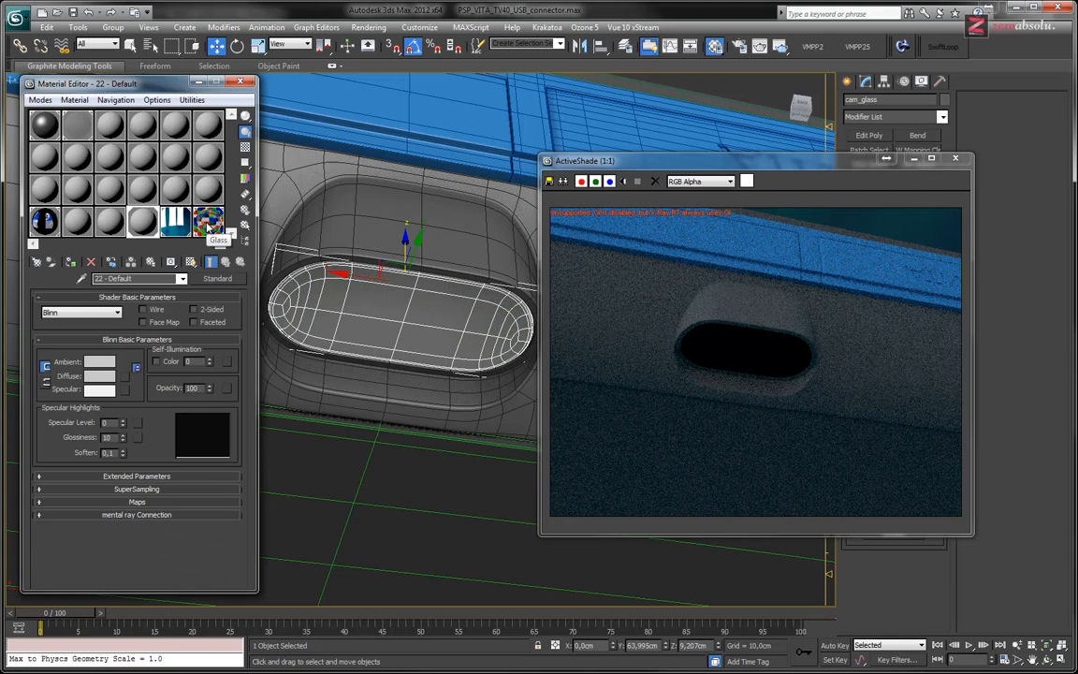
left_click(208, 222)
left_click(73, 263)
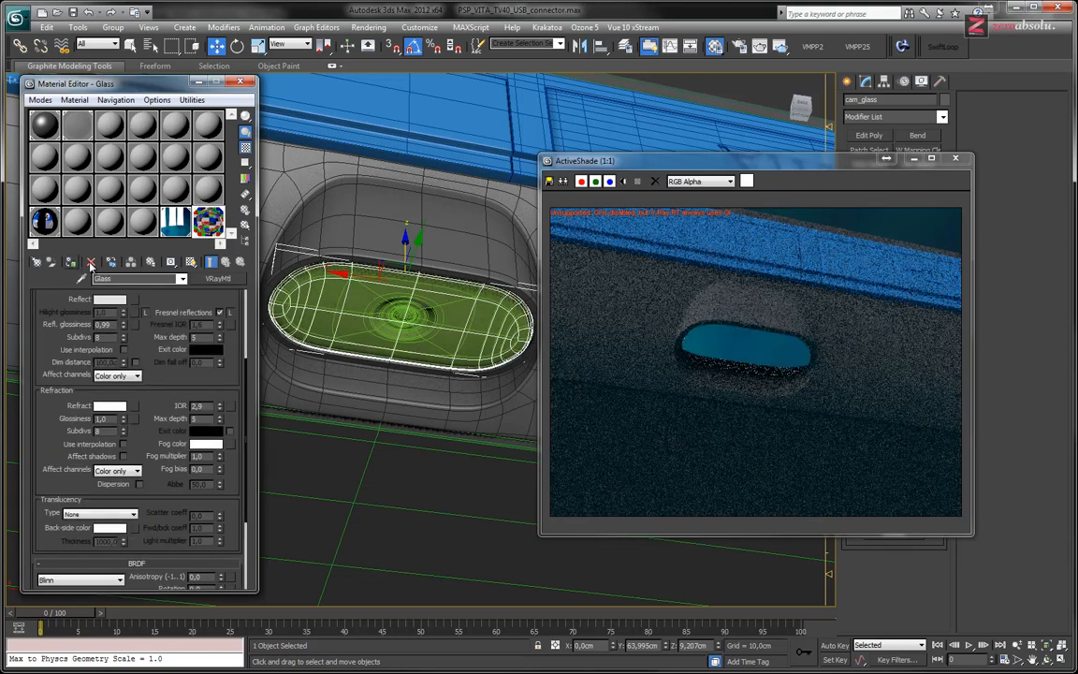
Examine the volume buttons, the engraved PS Vita logo and the top edge in the live preview.
middle_click_drag(359, 245, 366, 352, "alt")
scroll(366, 352, "up", 10)
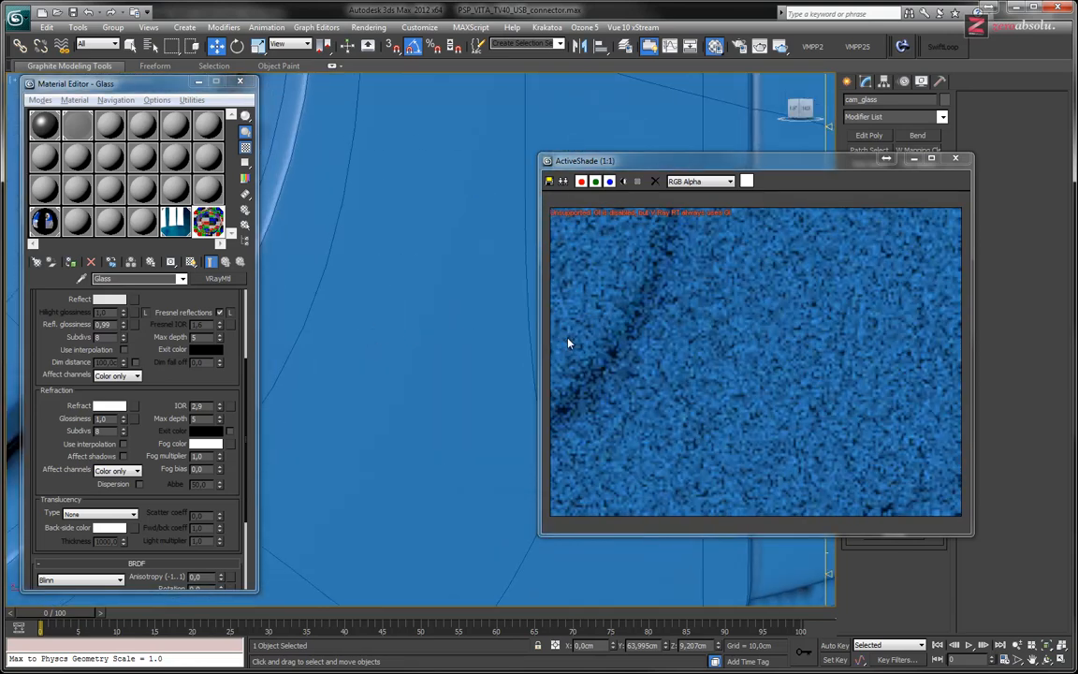
scroll(415, 328, "down", 3)
middle_click_drag(371, 315, 464, 326)
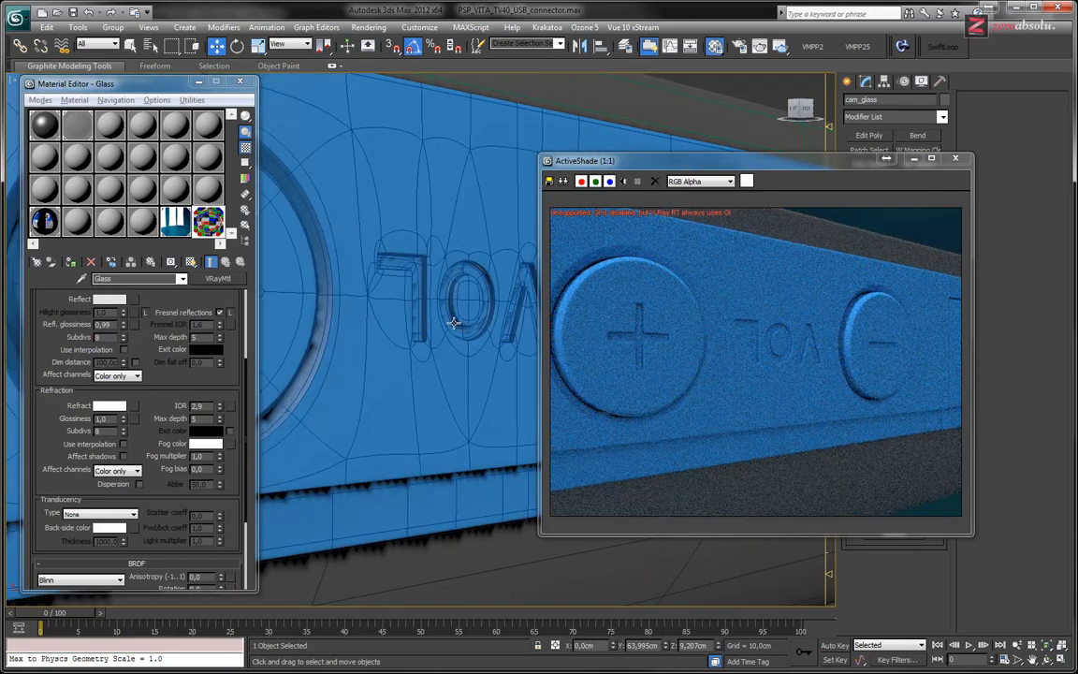
mouse_move(368, 354)
middle_mouse_down("alt")
mouse_move(433, 356)
mouse_move(351, 354)
mouse_move(248, 381)
mouse_move(363, 364)
middle_mouse_up("alt")
scroll(363, 363, "up", 2)
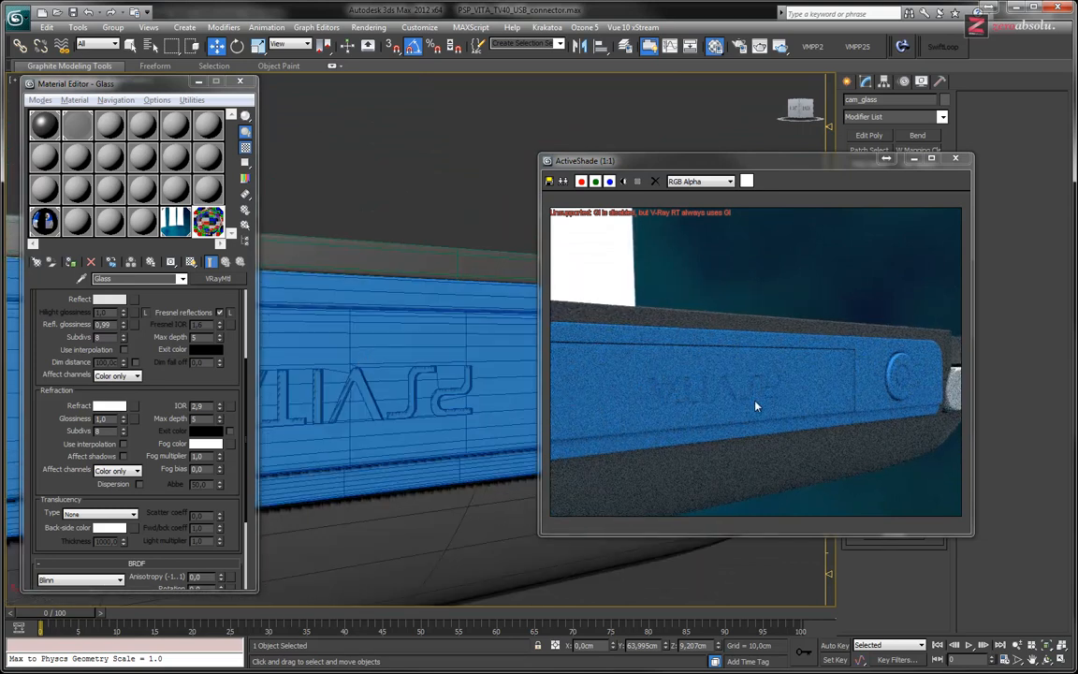
middle_click_drag(495, 371, 992, 220, "alt")
scroll(455, 308, "down", 5)
middle_click_drag(489, 329, 840, 191)
scroll(840, 192, "down", 5)
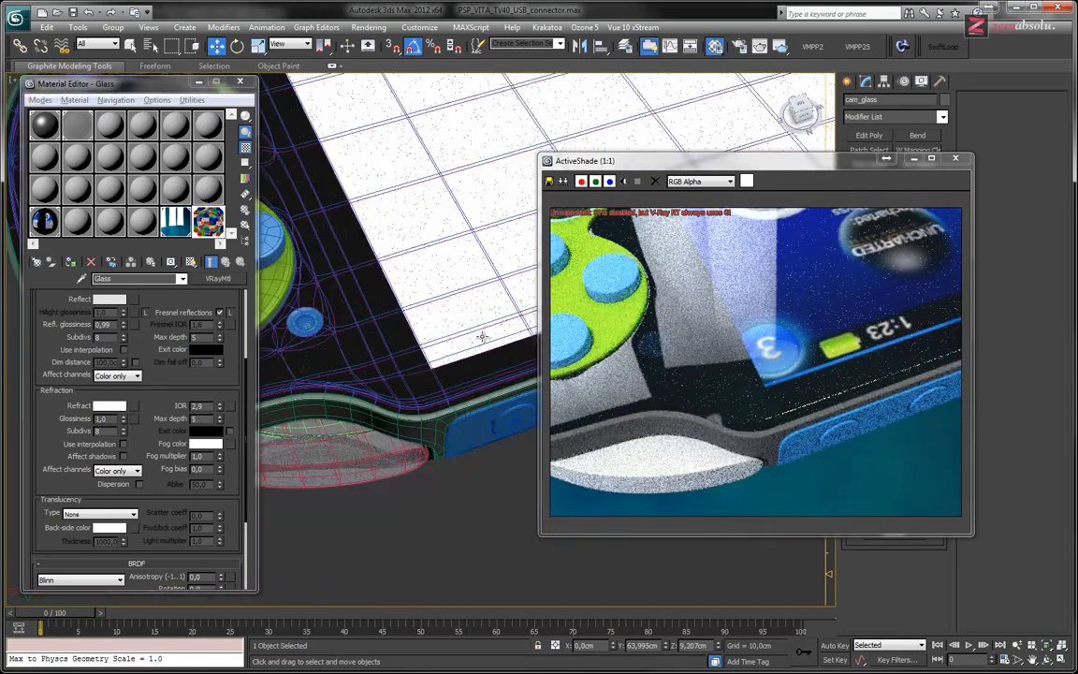
Assign the Glass material to the shoulder button Box002 and set the material's refraction IOR to 1.4.
scroll(486, 389, "up", 6)
middle_click_drag(486, 389, 362, 294, "alt")
left_click(447, 408)
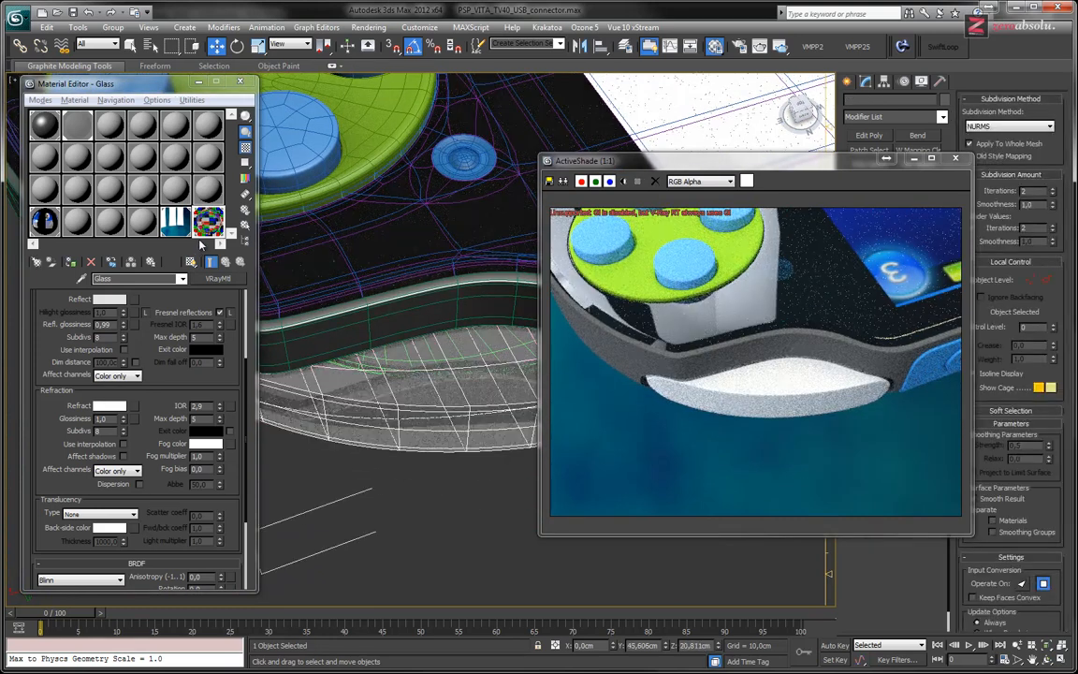
left_click(71, 263)
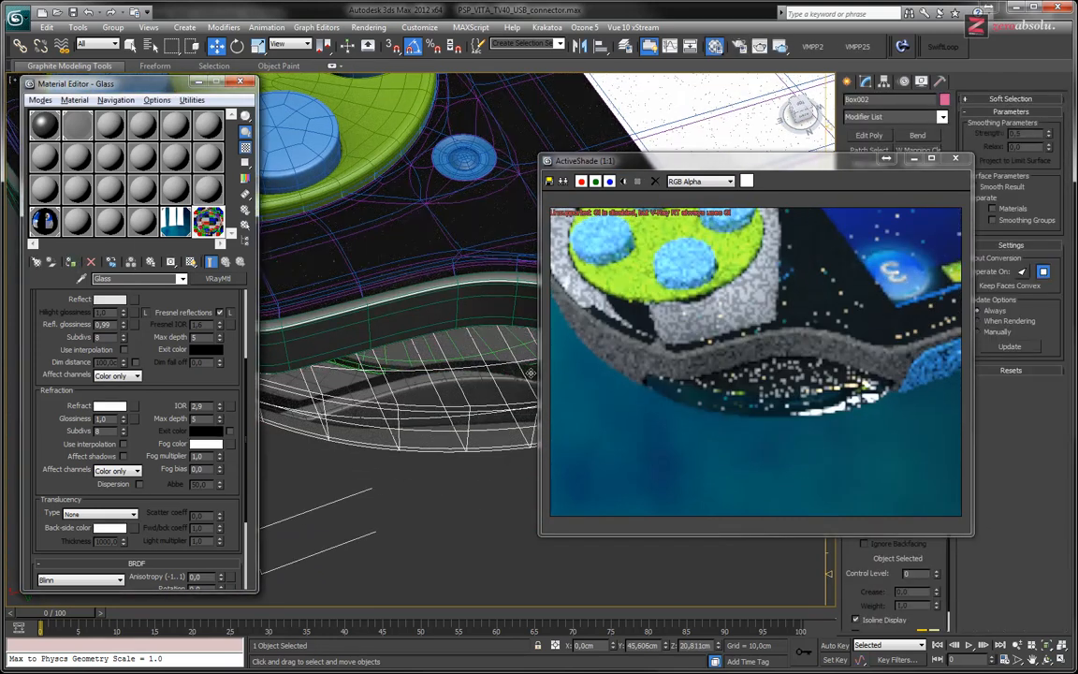
left_click_drag(220, 421, 220, 404)
left_click(221, 406)
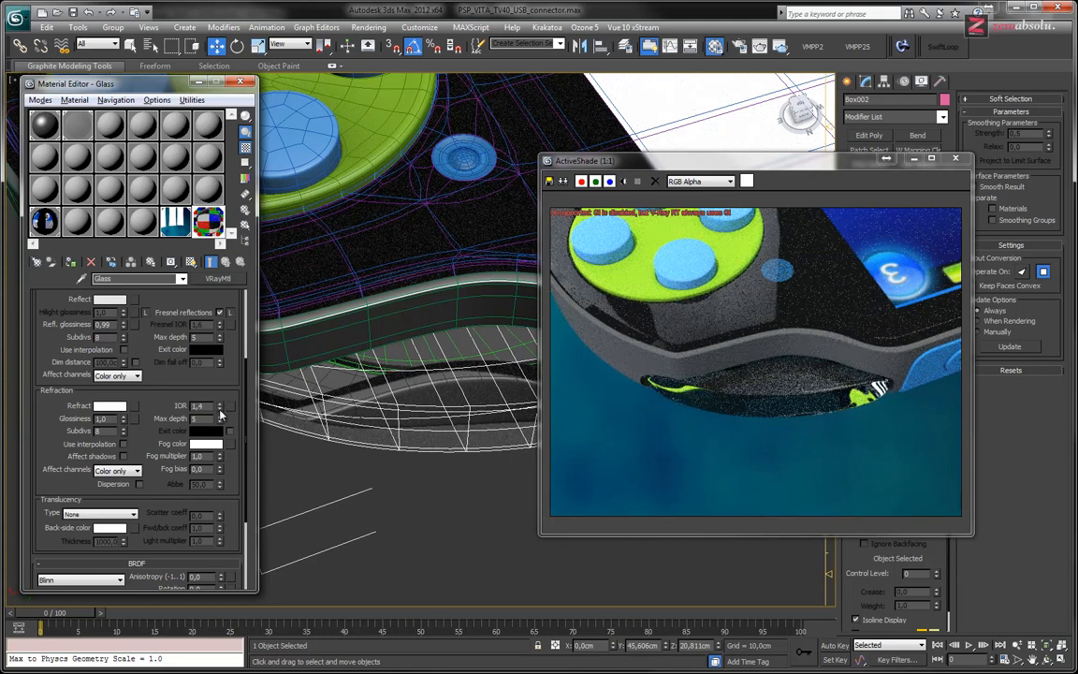
Lower the Glass material's refraction IOR to 1.2 and check the Box002 shoulder button in the live preview.
left_click(221, 410)
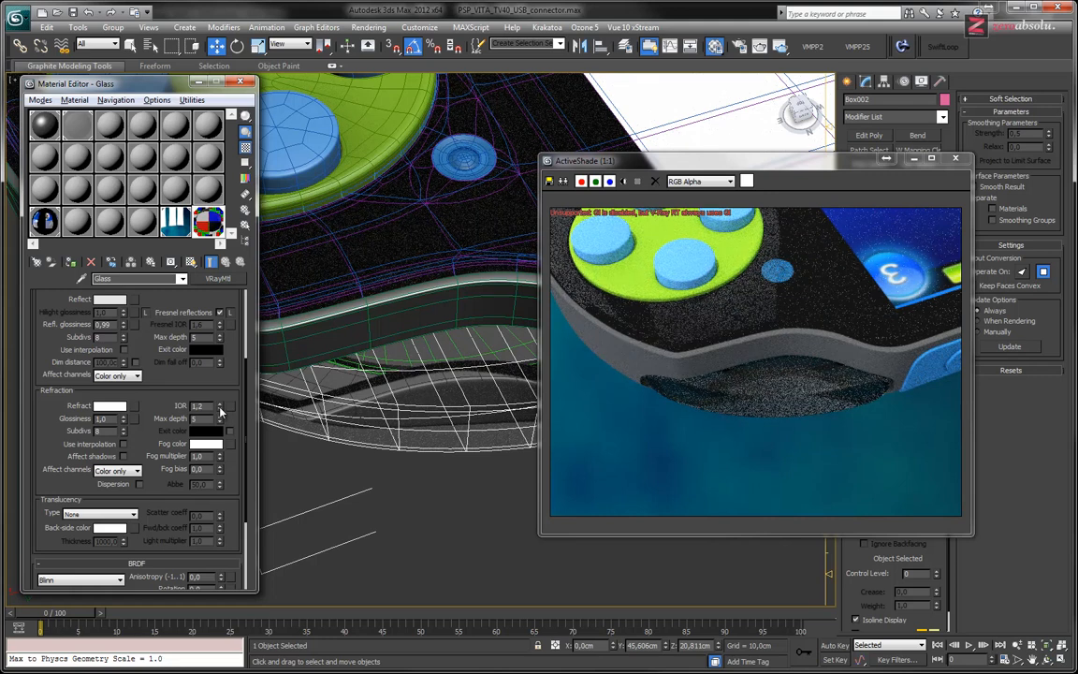
middle_click_drag(451, 375, 363, 375, "alt")
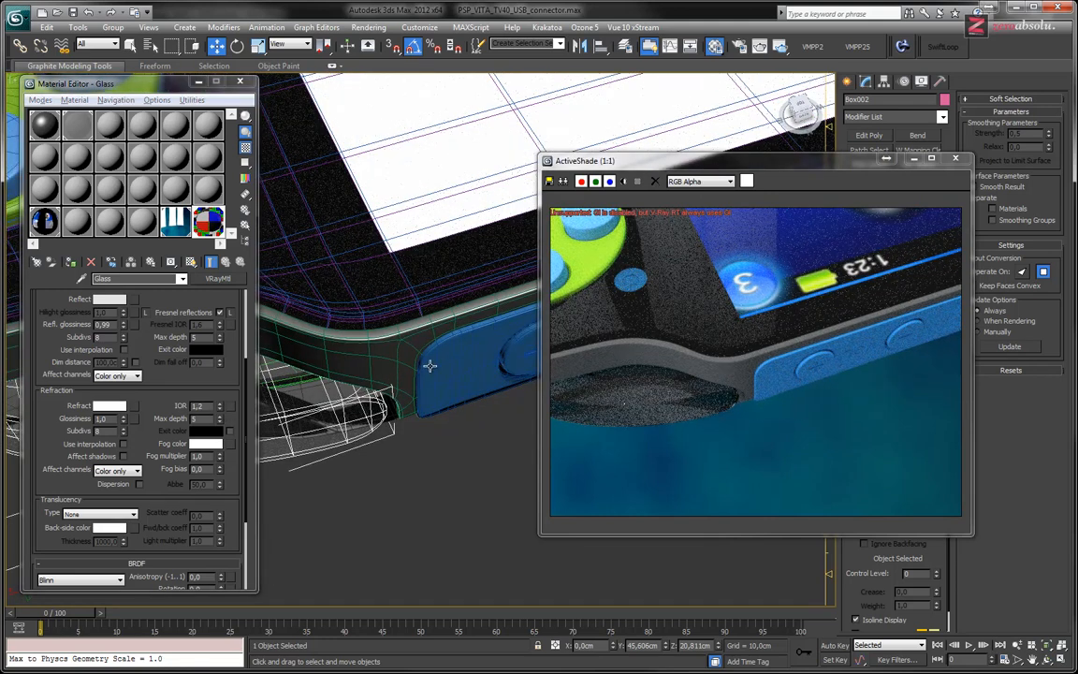
scroll(430, 366, "down", 3)
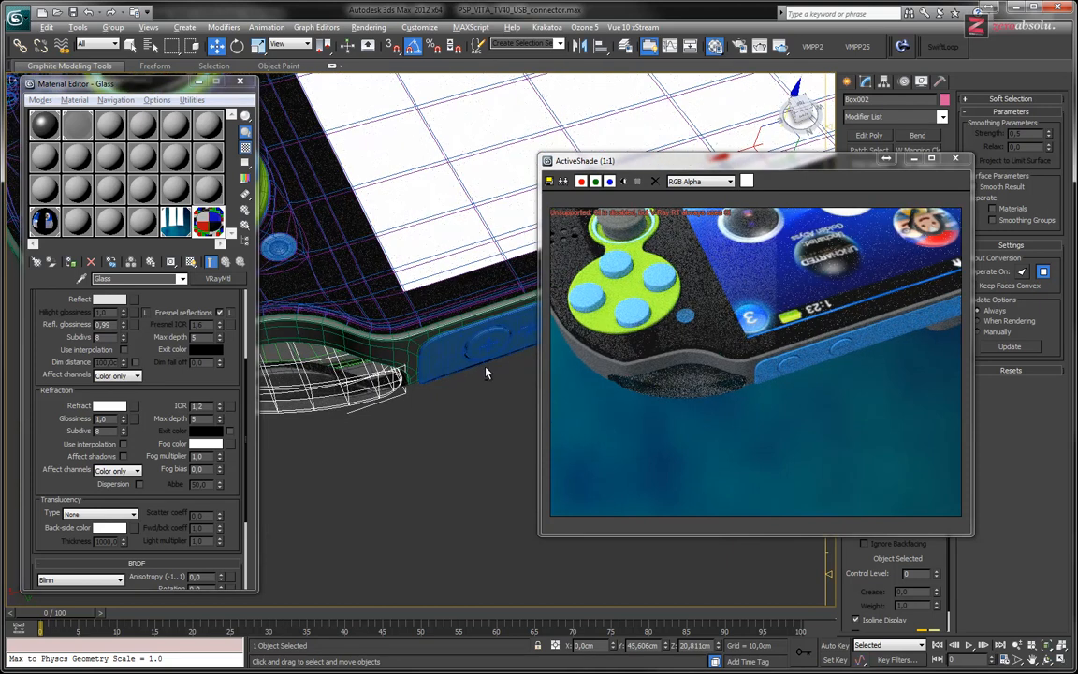
Examine the back shell, its oval grip recess and the shoulder button from behind in the live preview.
middle_click_drag(492, 372, 422, 222, "alt")
middle_click_drag(440, 292, 415, 251, "alt")
middle_click_drag(415, 318, 434, 169)
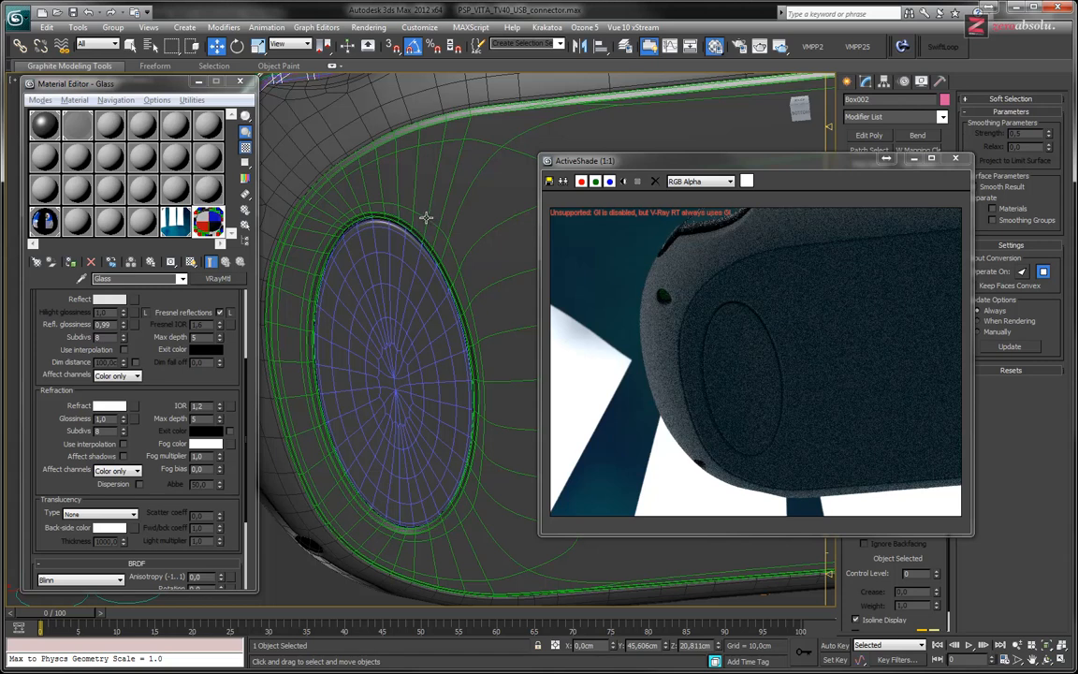
middle_click_drag(400, 259, 448, 175, "alt")
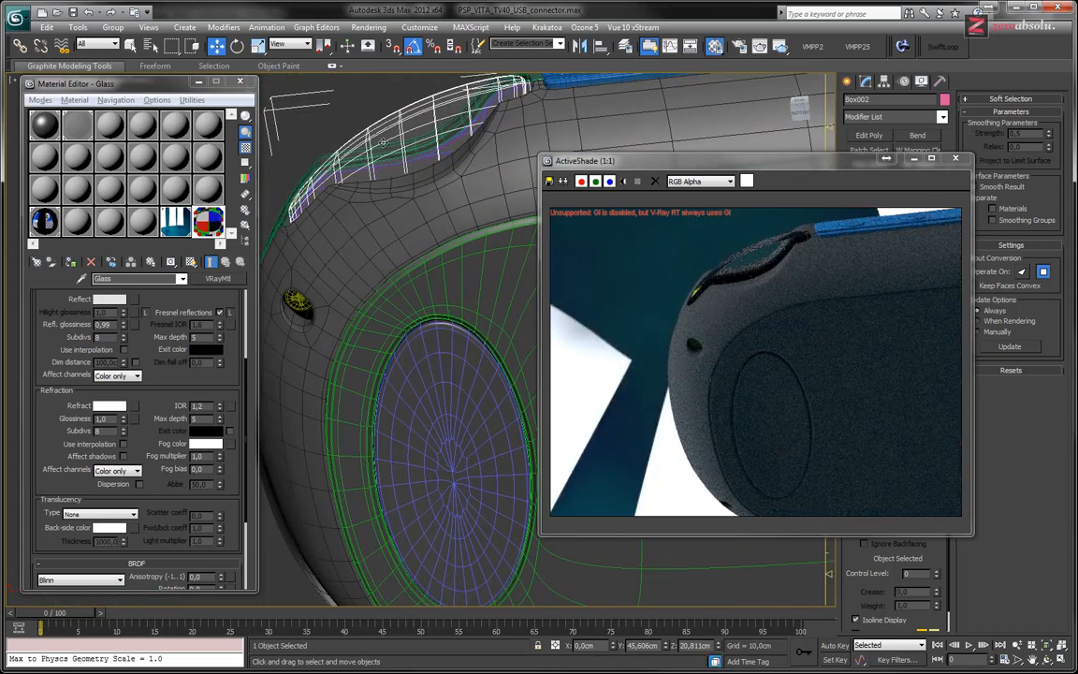
mouse_move(399, 302)
middle_mouse_down()
mouse_move(446, 189)
mouse_move(416, 299)
middle_mouse_up()
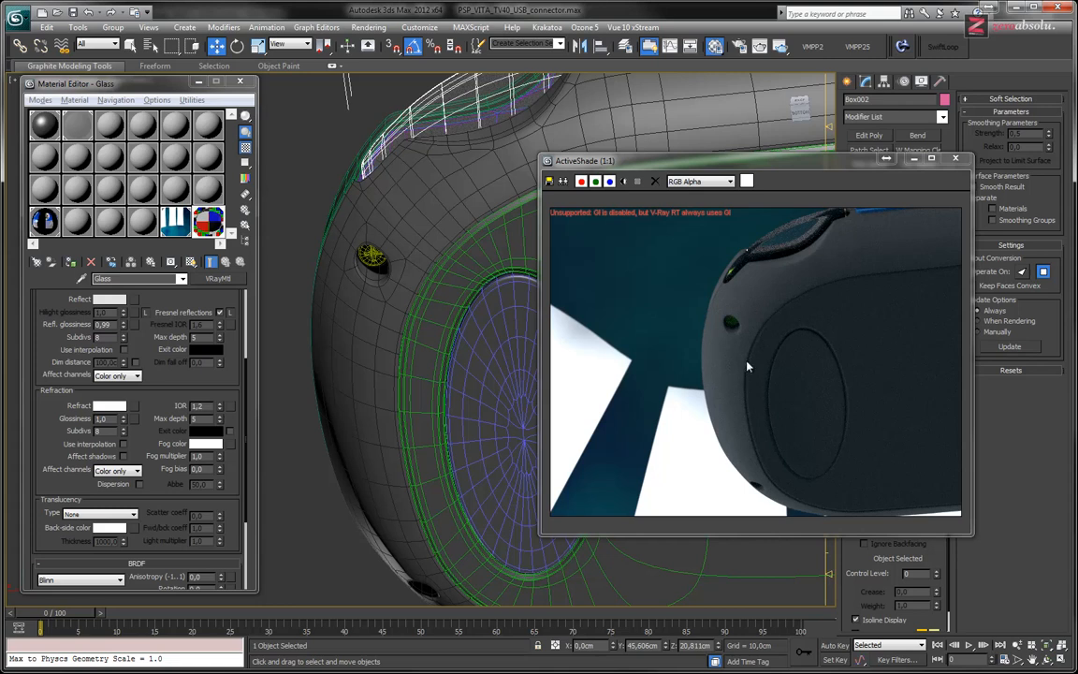
scroll(364, 307, "down", 5)
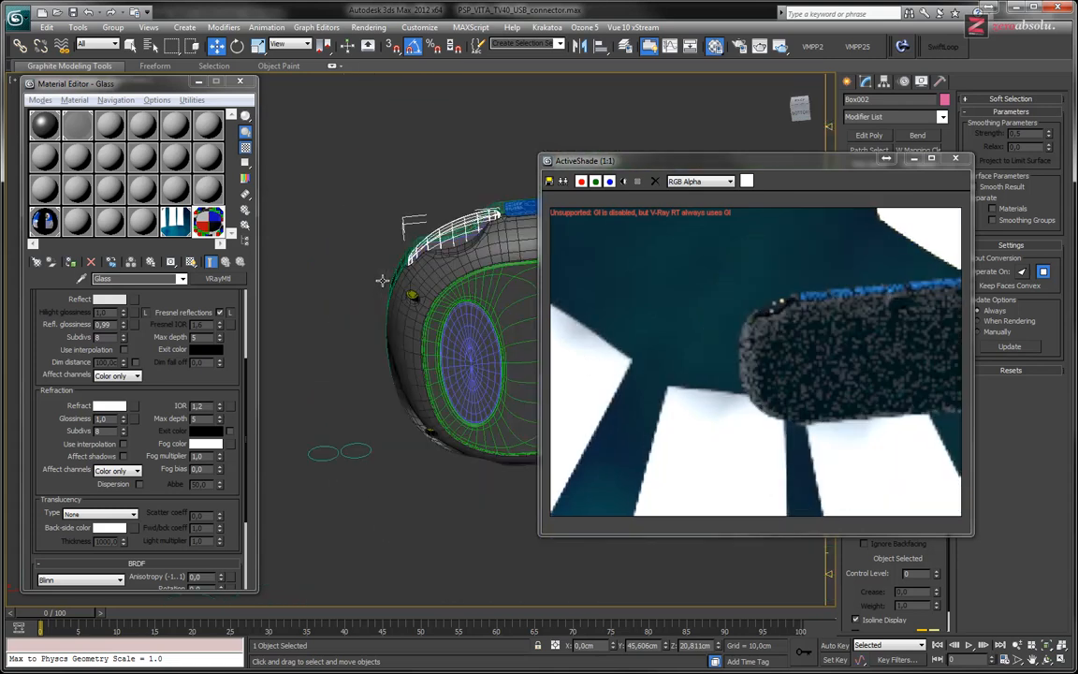
Assign the Glass material to the opposite shoulder button, Box003.
middle_click_drag(433, 306, 440, 373, "alt")
left_click(454, 250)
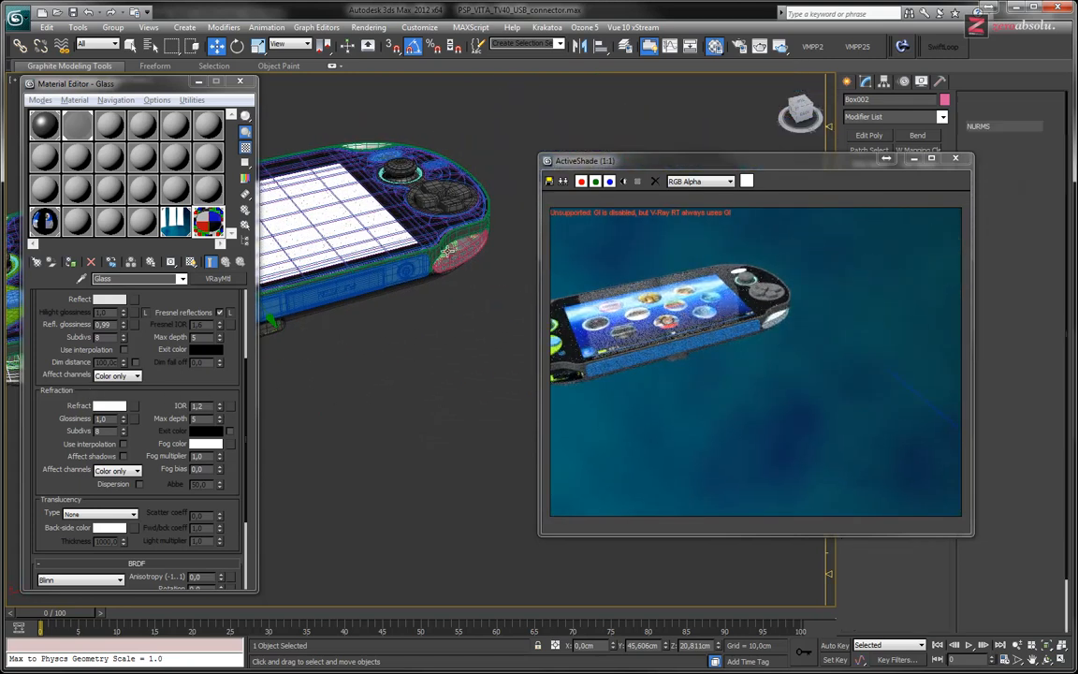
left_click(71, 261)
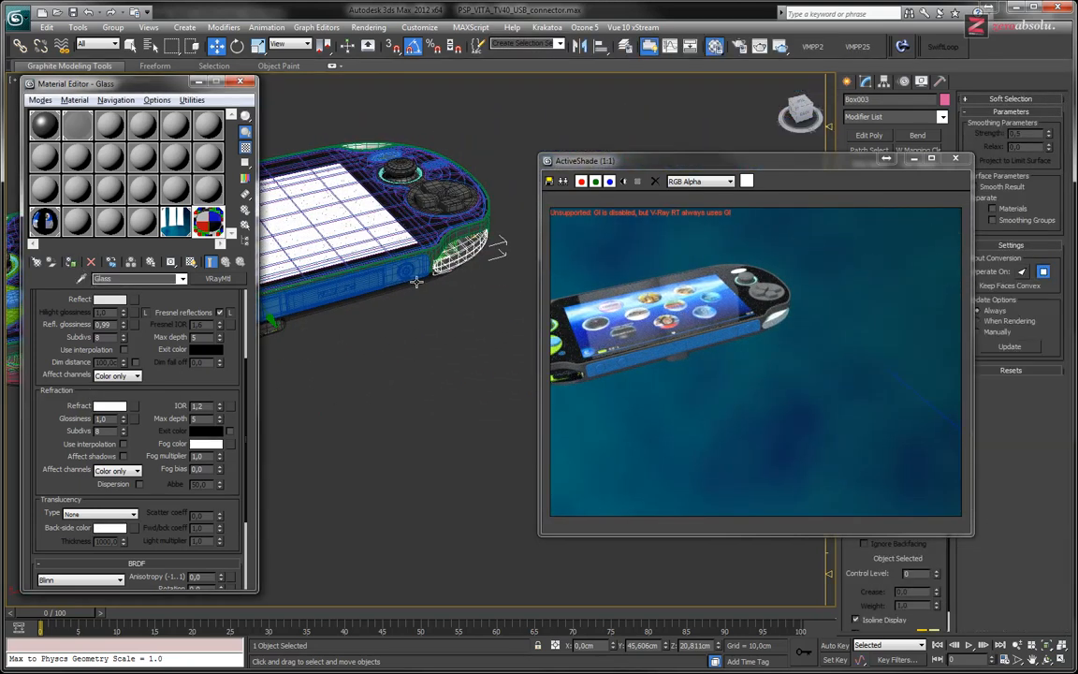
middle_click_drag(382, 241, 524, 246)
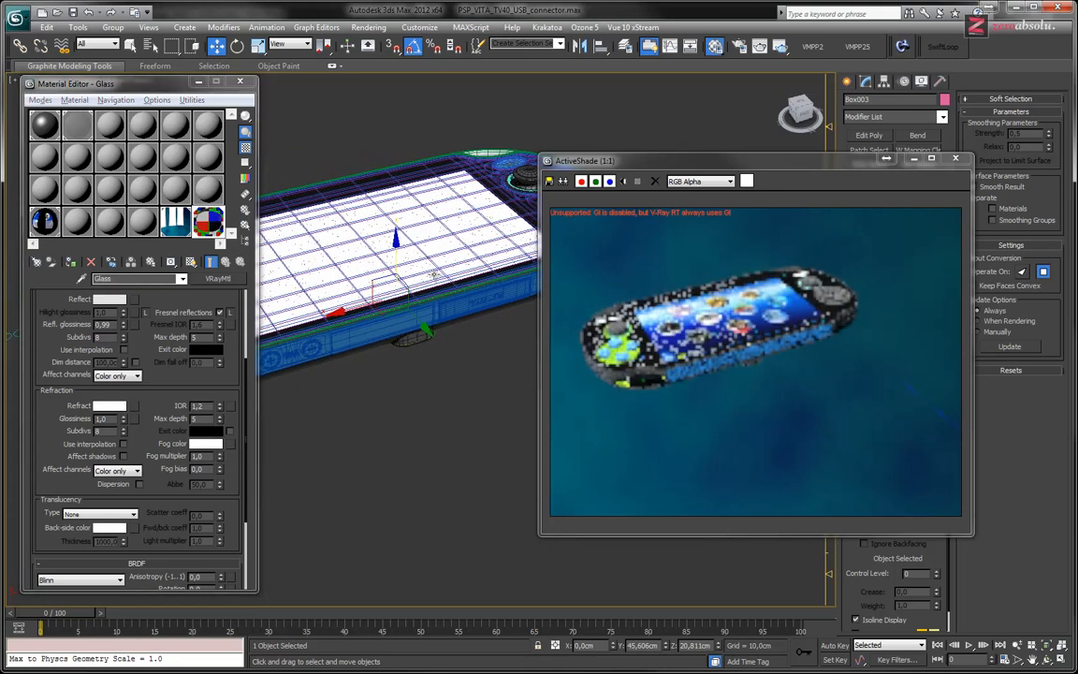
Convert the 22 - Default material to VRayMtl and give it a dark grey diffuse colour.
left_click(142, 221)
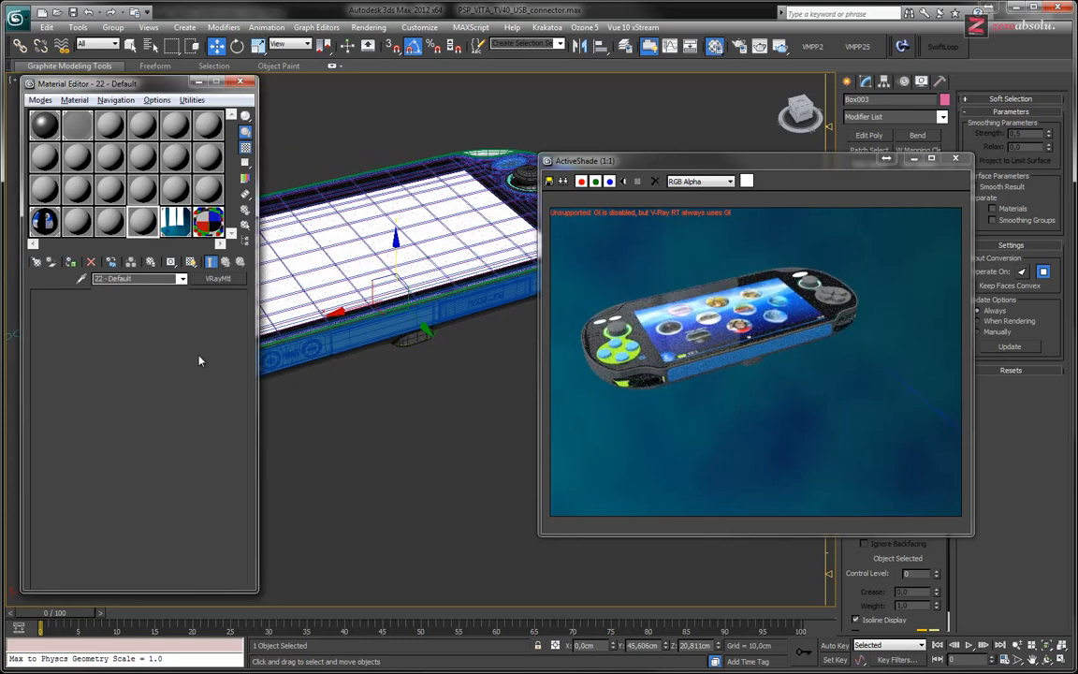
left_click(223, 278)
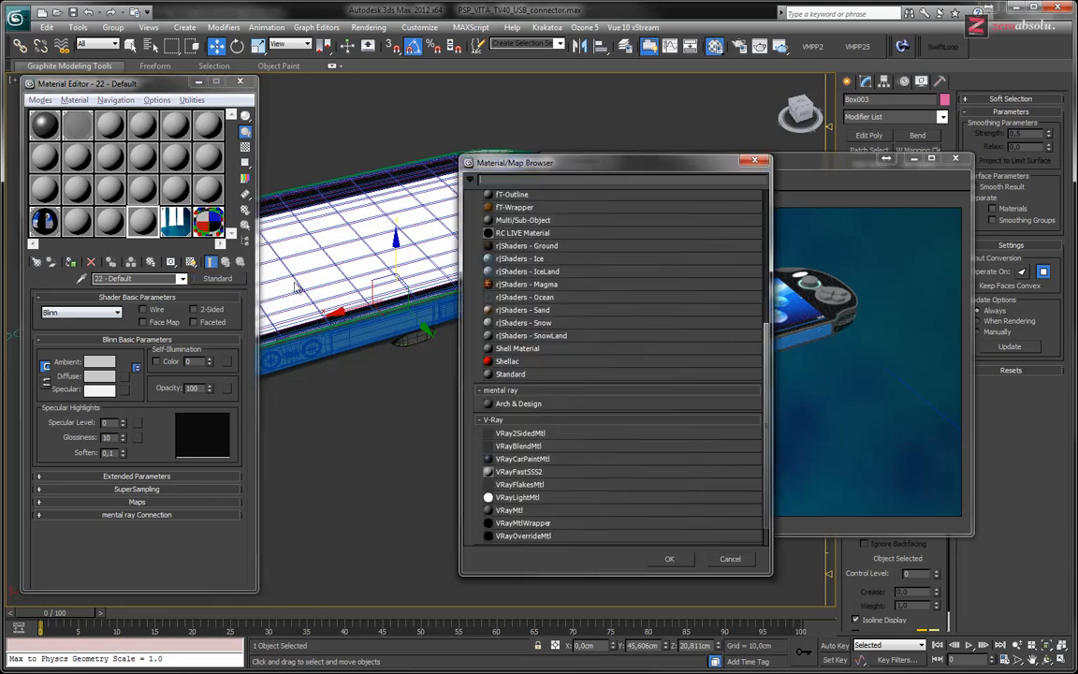
left_click(536, 458)
double_click(517, 479)
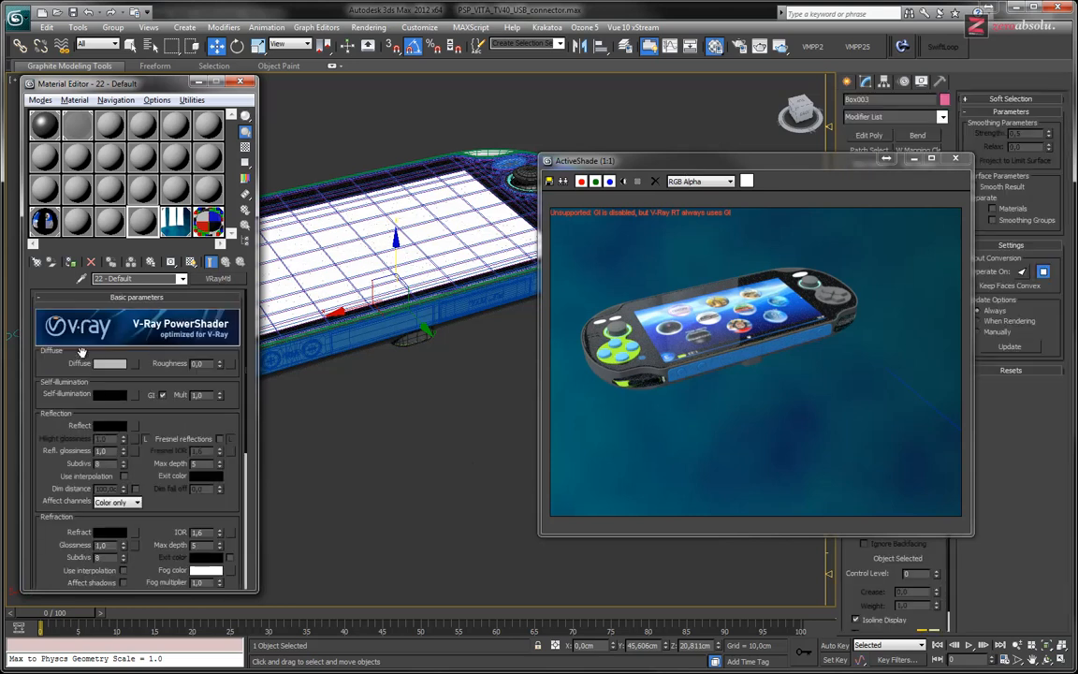
left_click(106, 364)
mouse_move(369, 125)
left_mouse_down()
mouse_move(370, 147)
mouse_move(370, 83)
left_mouse_up()
left_click(469, 190)
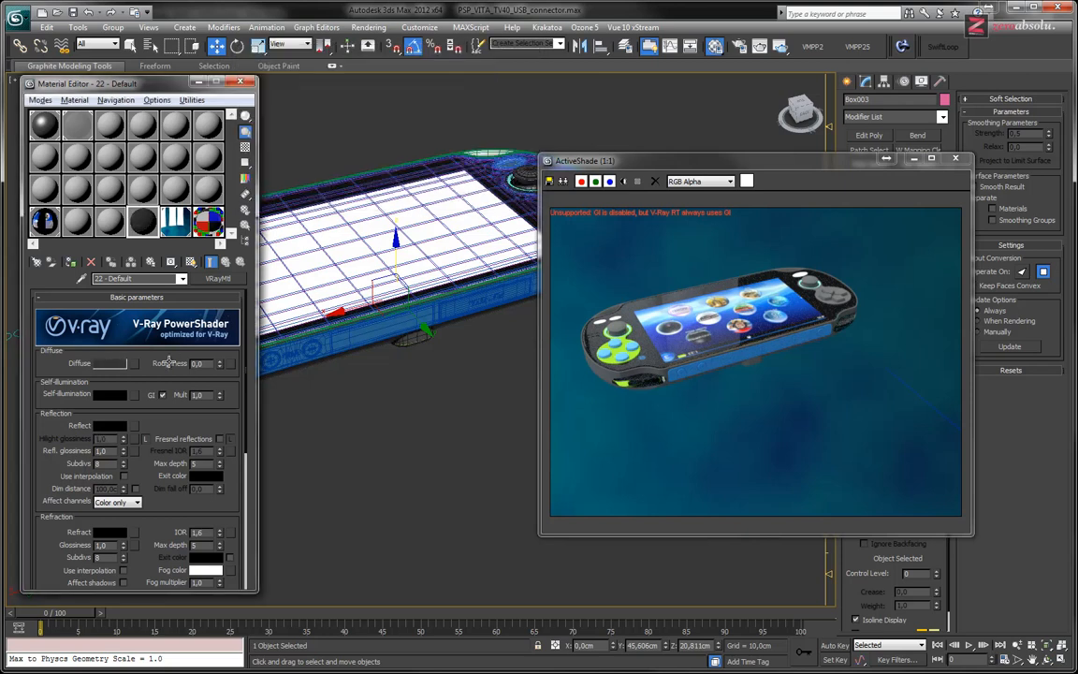
Set the 22 - Default material's reflection colour to a grey value of 208 and its reflection glossiness to 0.86.
left_click(110, 426)
mouse_move(369, 84)
left_mouse_down()
mouse_move(375, 171)
mouse_move(374, 160)
left_mouse_up()
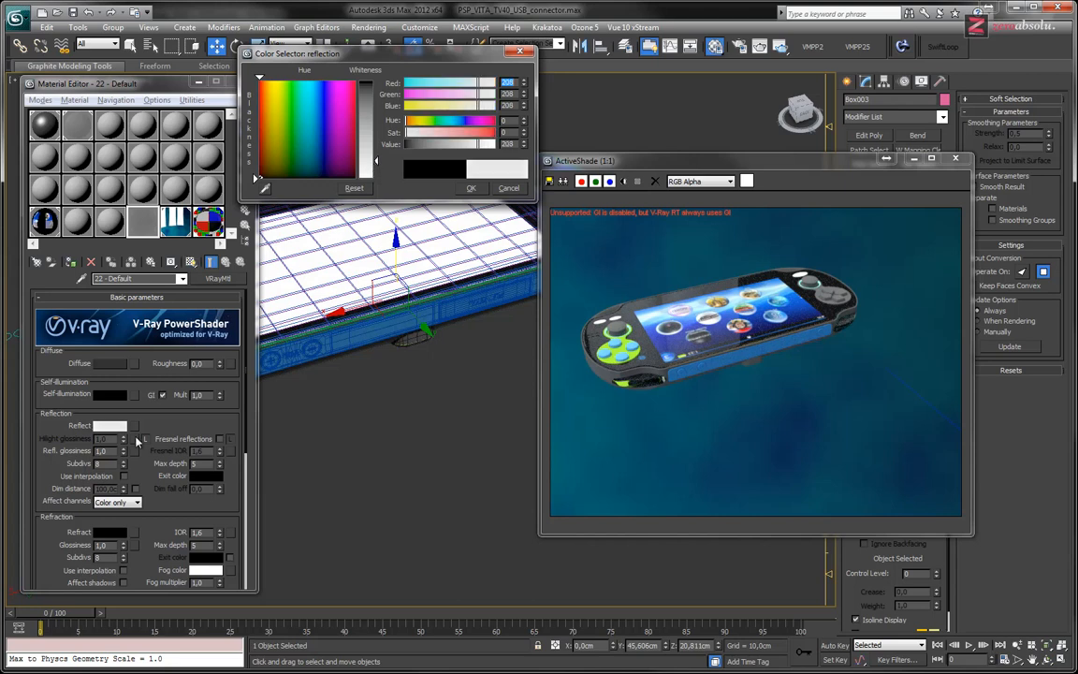
left_click_drag(124, 456, 123, 459)
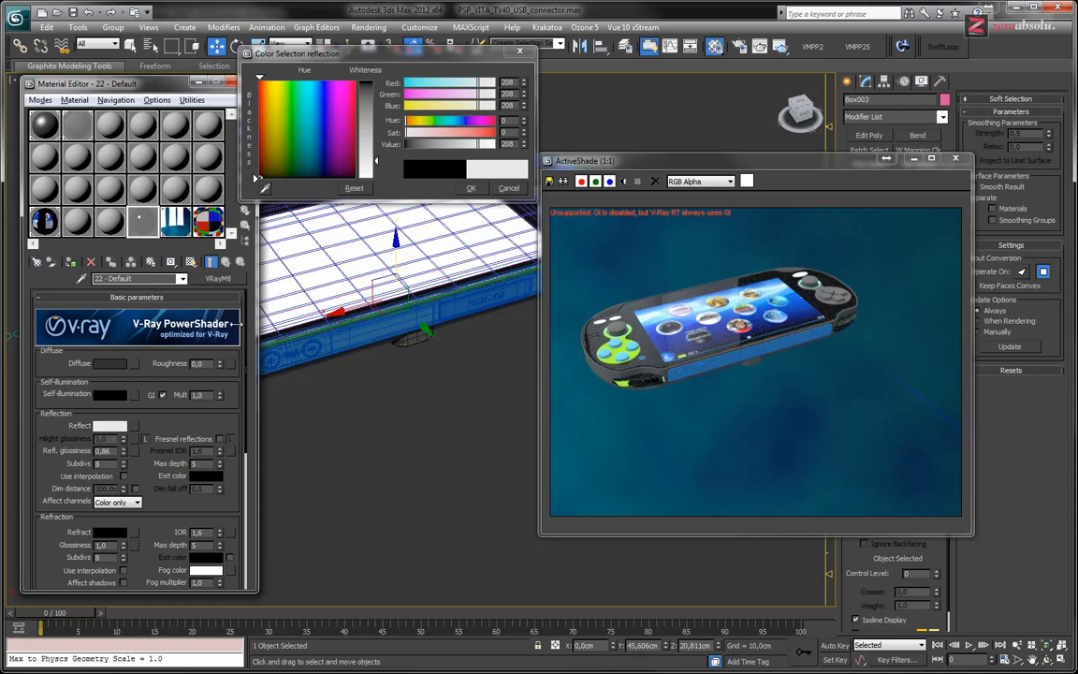
left_click_drag(309, 56, 389, 59)
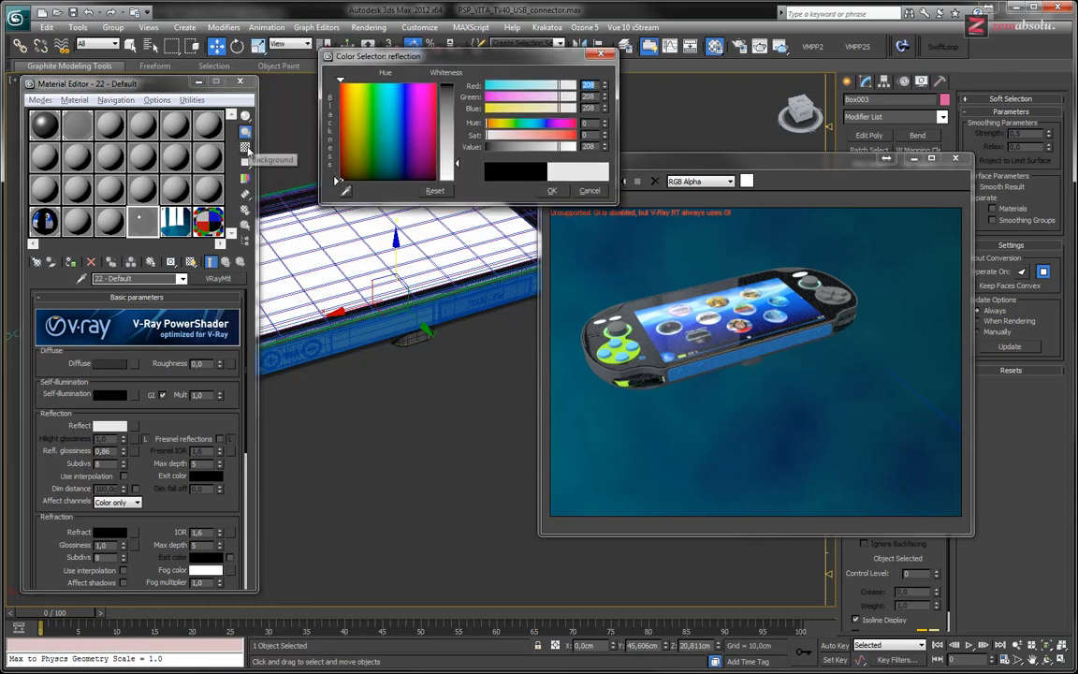
Show the patterned background in the material's sample and change its BRDF type to Ward, checking the enlarged sample.
left_click(246, 148)
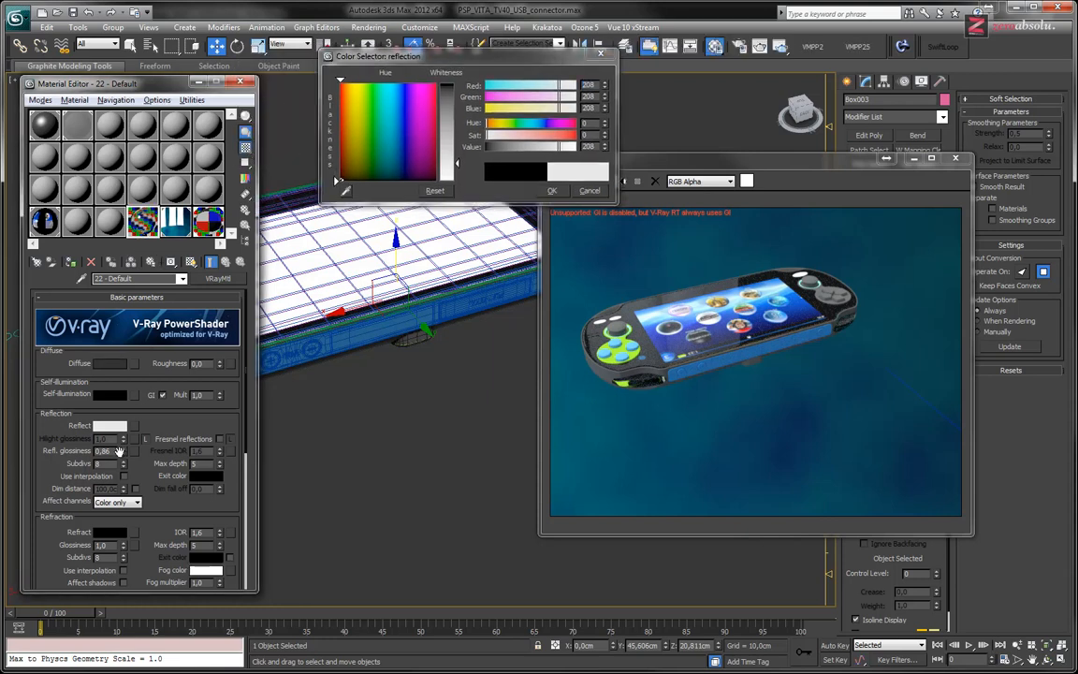
scroll(124, 463, "down", 8)
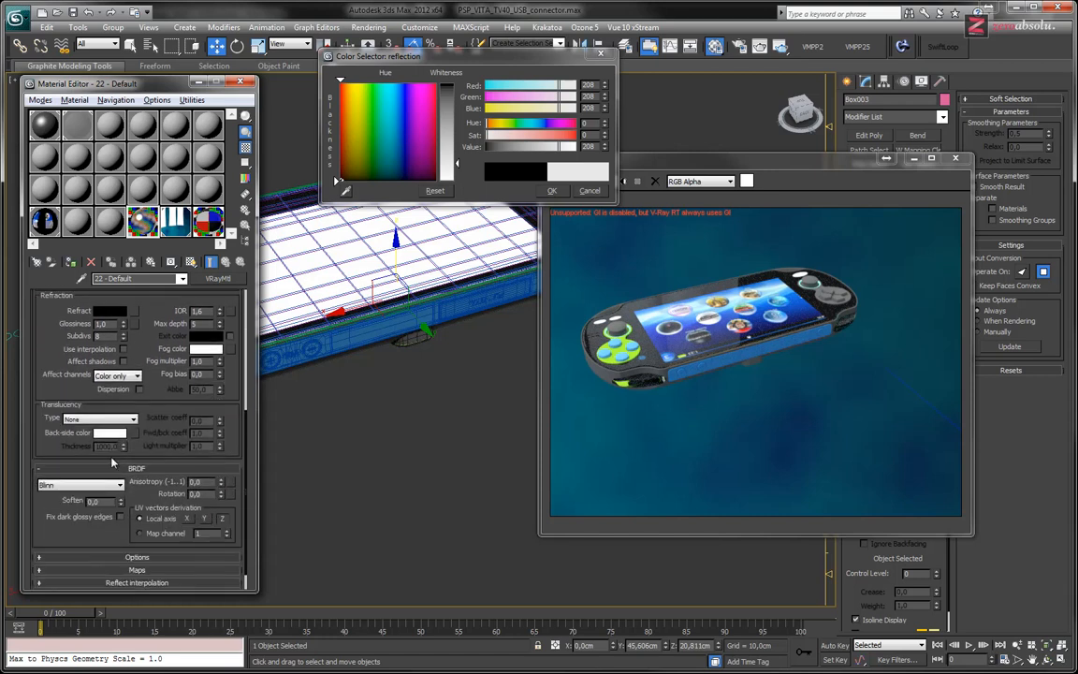
left_click(90, 531)
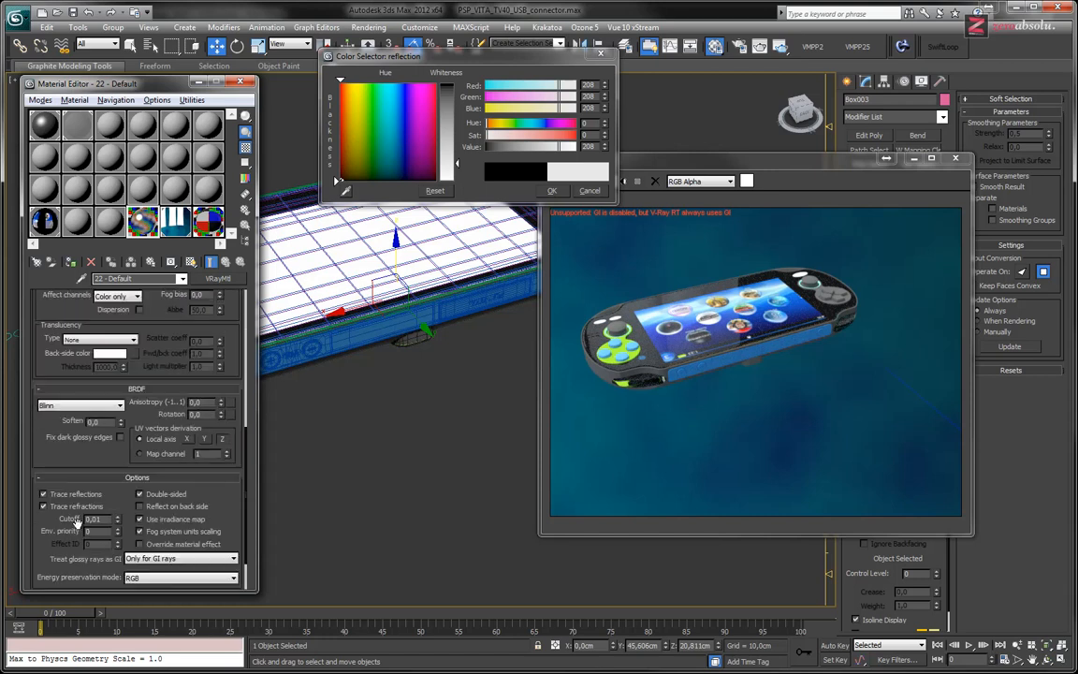
scroll(94, 419, "down", 2)
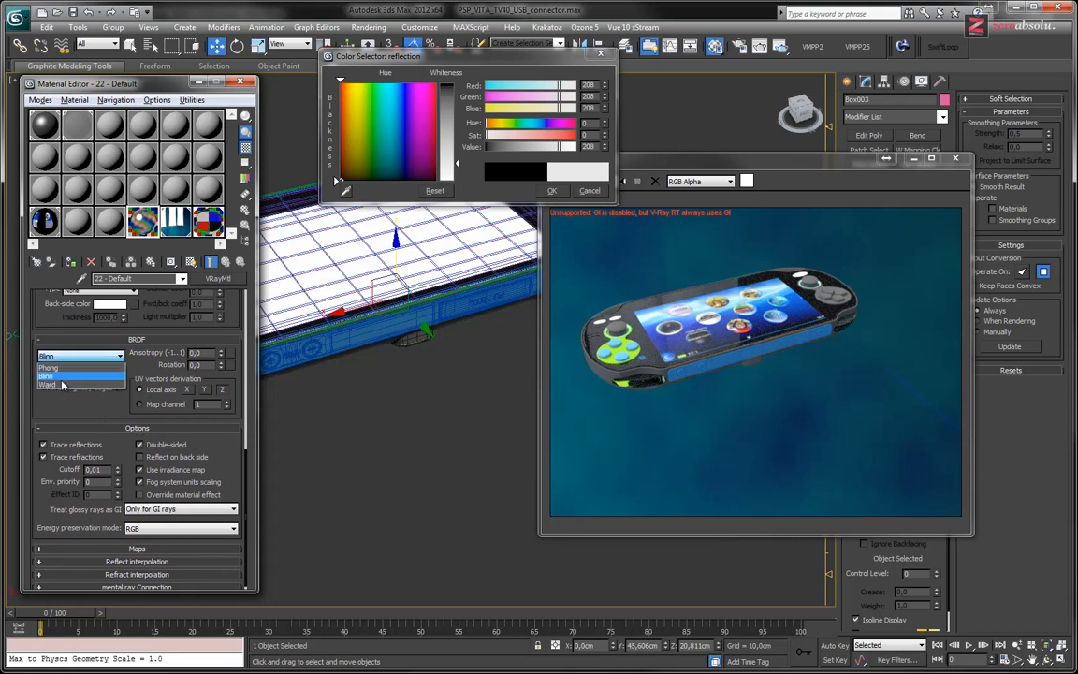
left_click(62, 385)
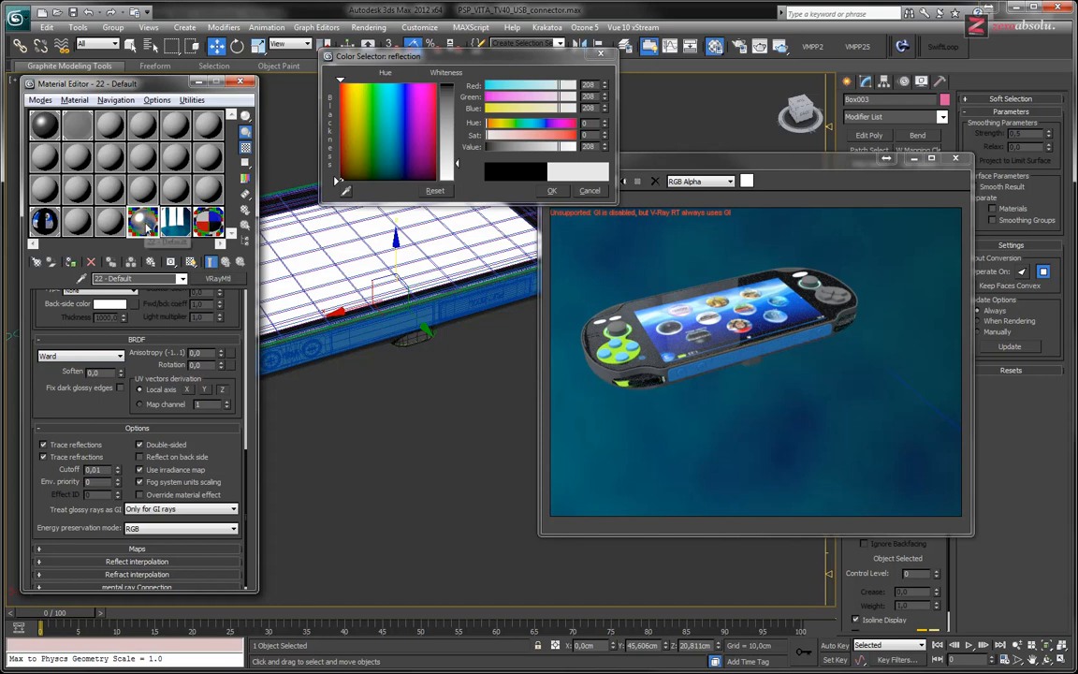
double_click(143, 219)
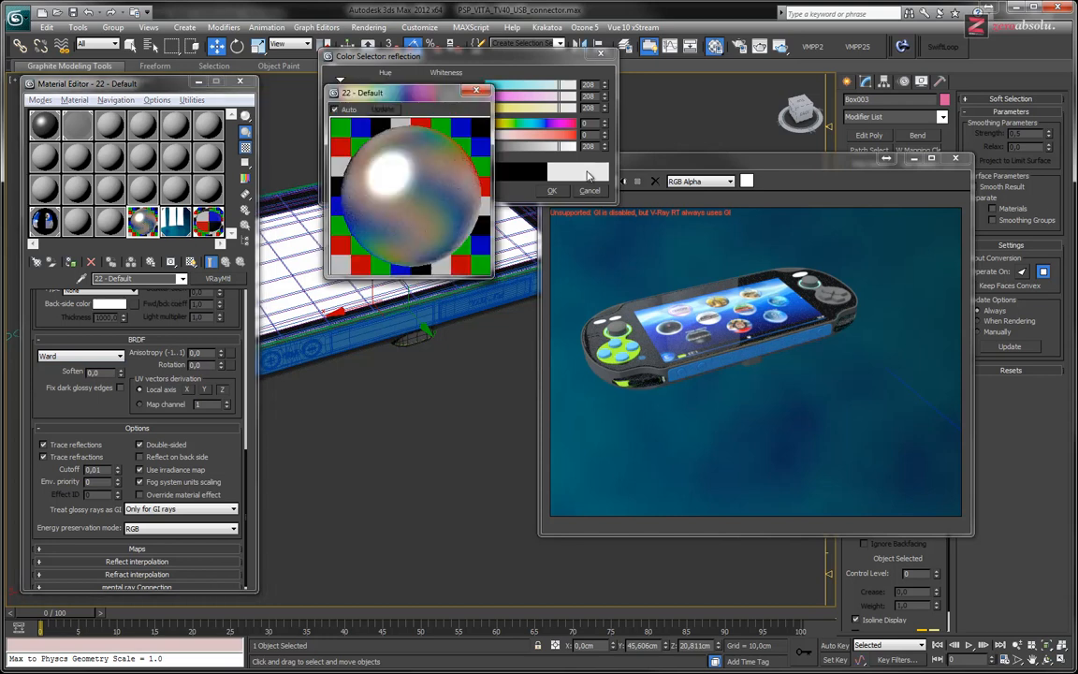
left_click(477, 91)
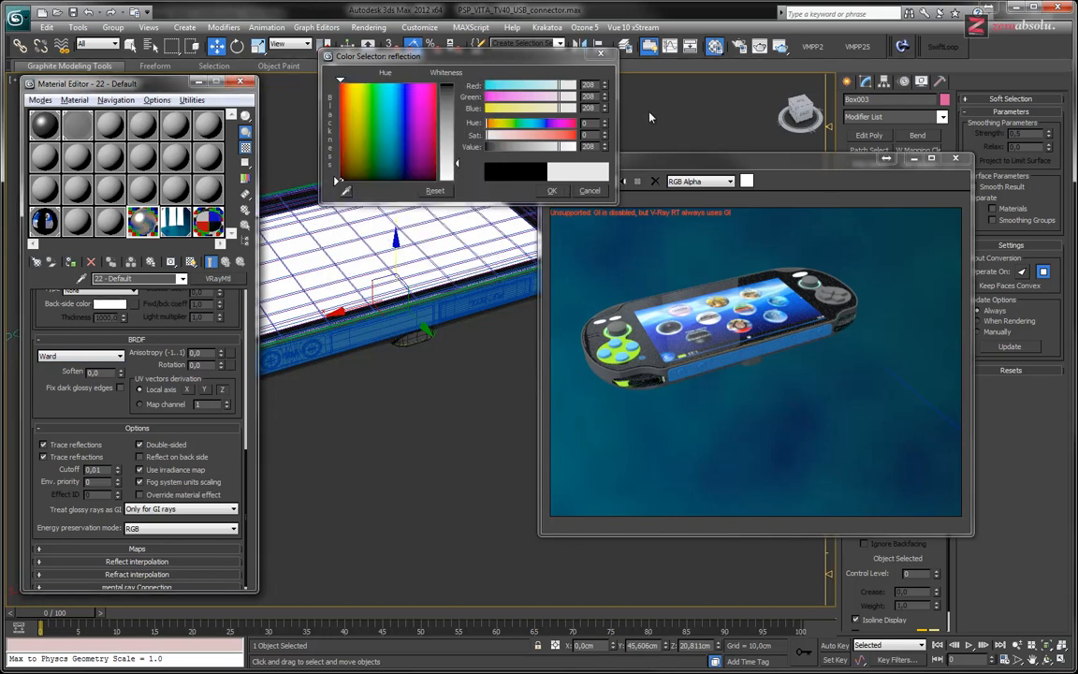
Set the material's reflection glossiness to 0.8 and enable Fresnel reflections with a Fresnel IOR of 4.5.
left_click(553, 191)
scroll(150, 543, "up", 5)
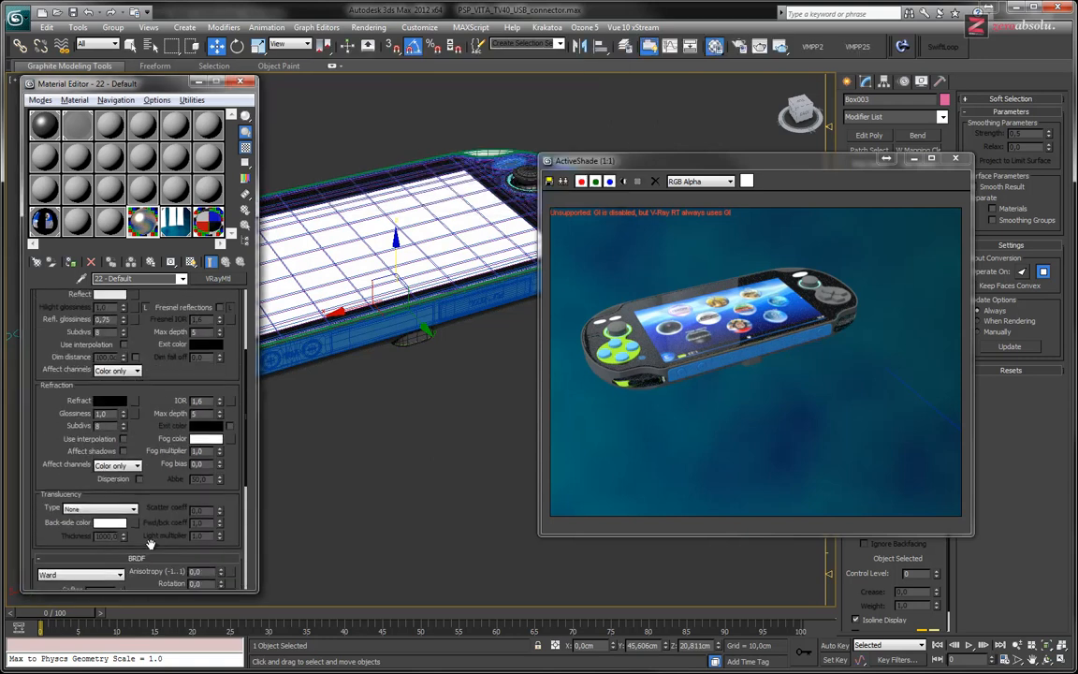
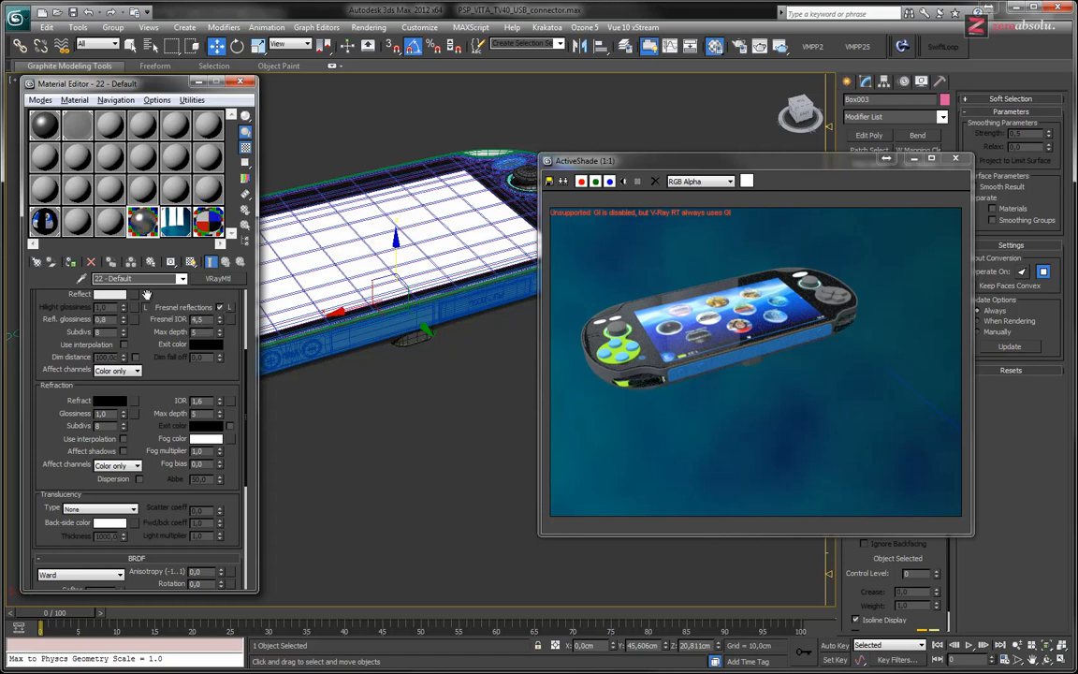
scroll(123, 339, "up", 1)
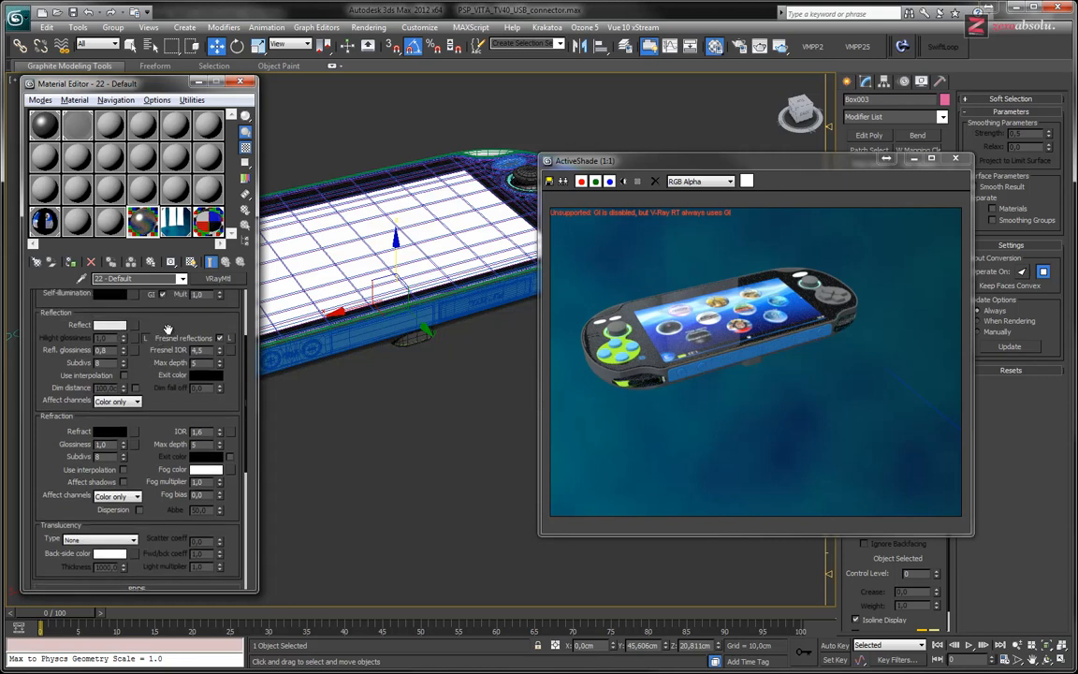
Assign the 22 - Default material to the Contour frame around the console.
middle_click_drag(311, 347, 427, 325)
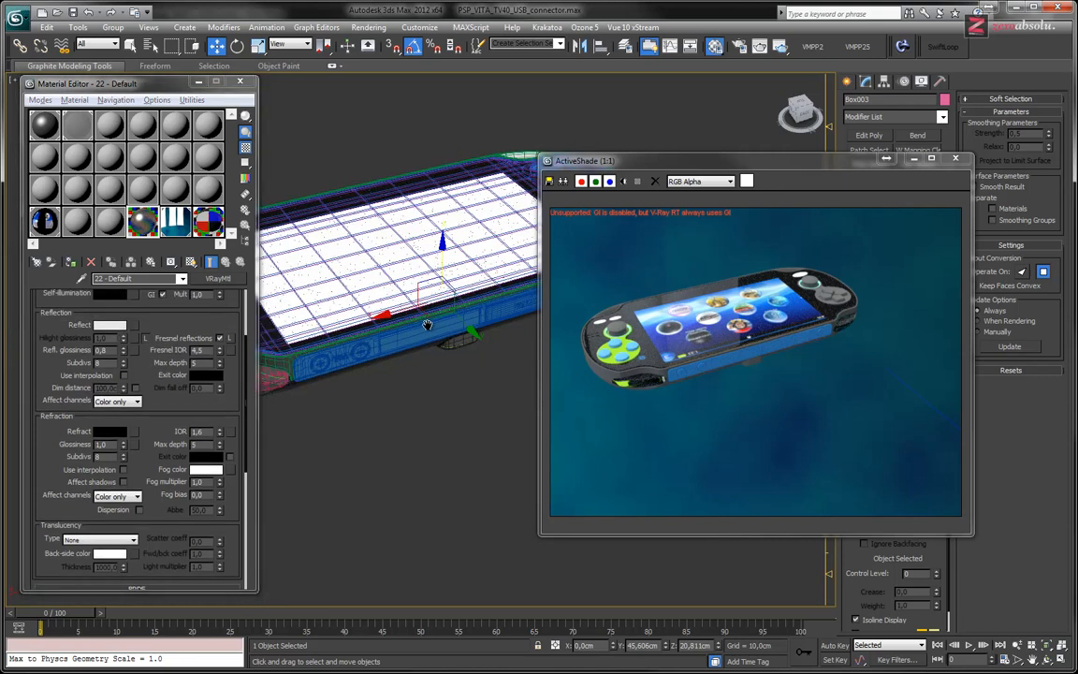
left_click(284, 366)
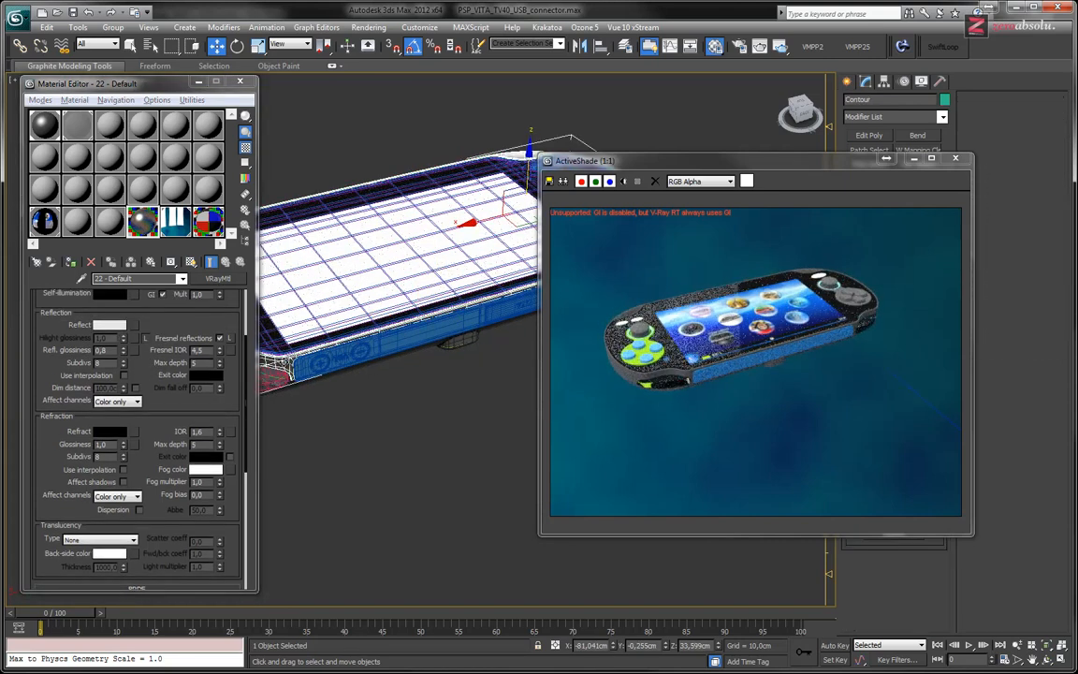
left_click(69, 263)
Assign the 22 - Default material to the five blue top-edge parts, including the cover panels, both volume buttons and the round button at the far end.
middle_click_drag(314, 345, 363, 338)
scroll(432, 328, "up", 6)
left_click(363, 338)
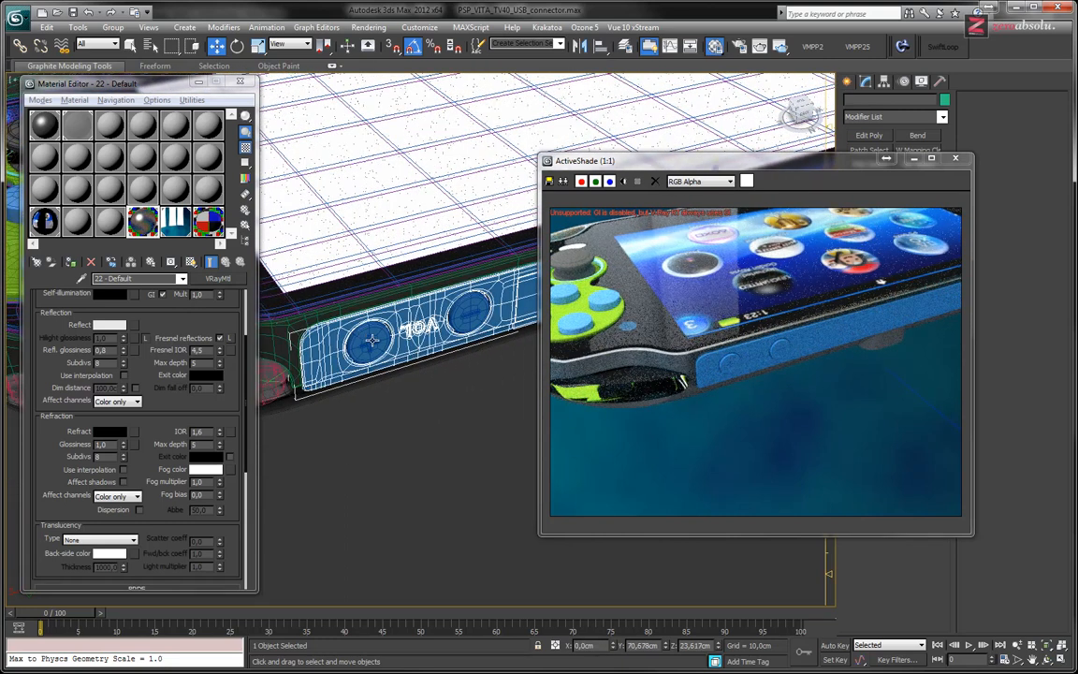
left_click(365, 339, "ctrl")
left_click(461, 317, "ctrl")
middle_click_drag(461, 316, 313, 365)
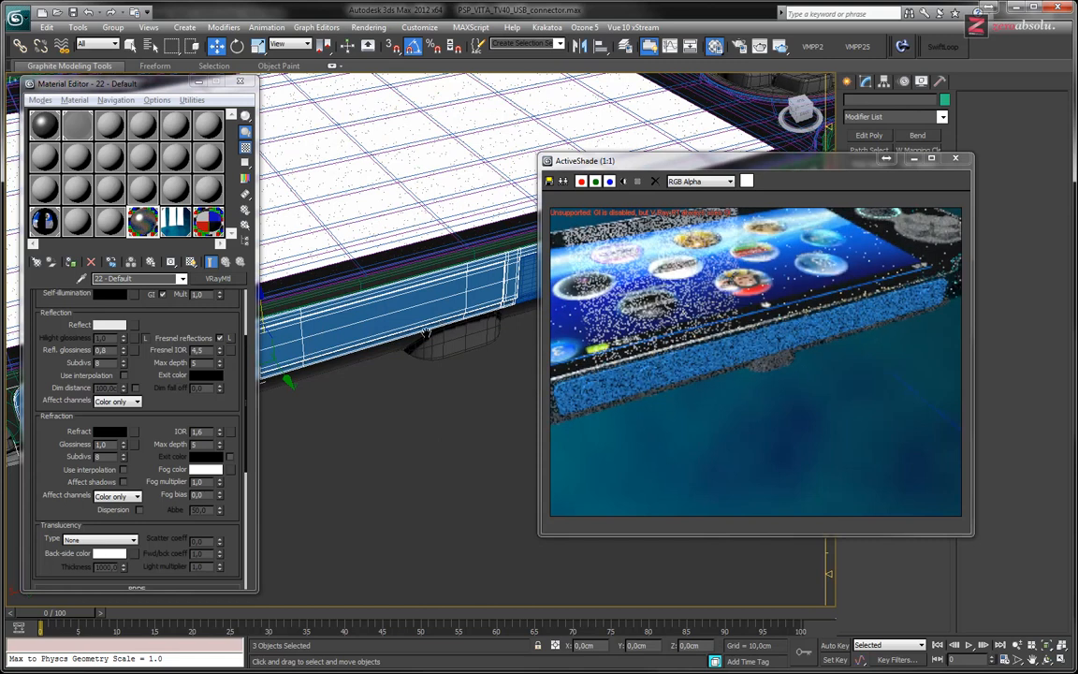
middle_click_drag(520, 317, 337, 373)
left_click(421, 347, "ctrl")
middle_click_drag(516, 315, 365, 358)
left_click(393, 355, "ctrl")
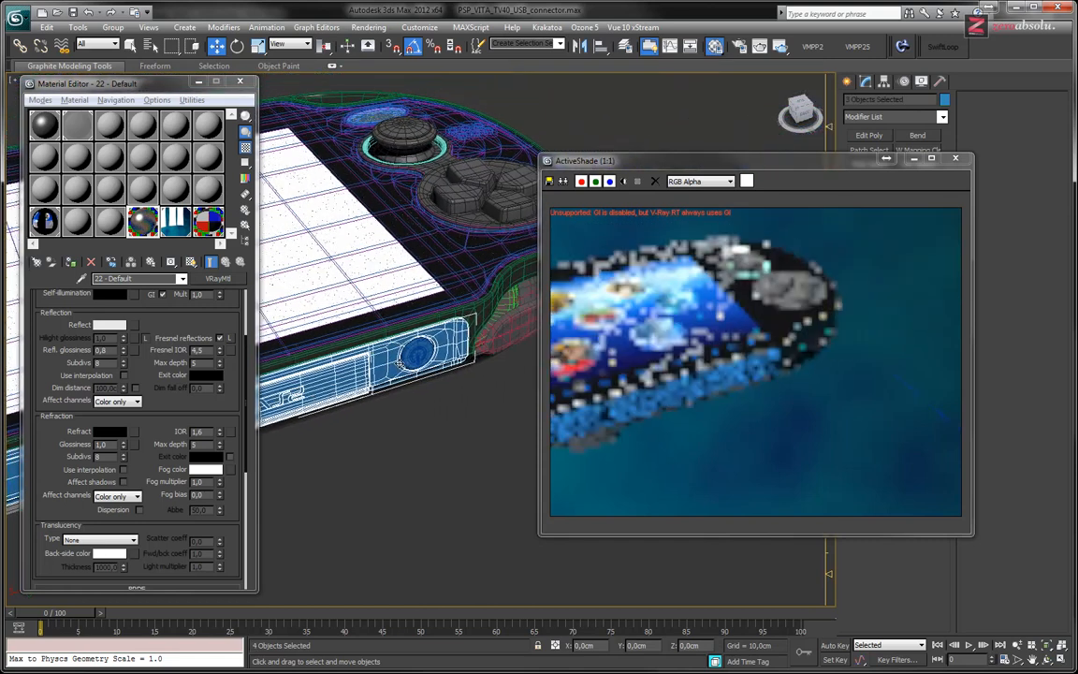
left_click(71, 262)
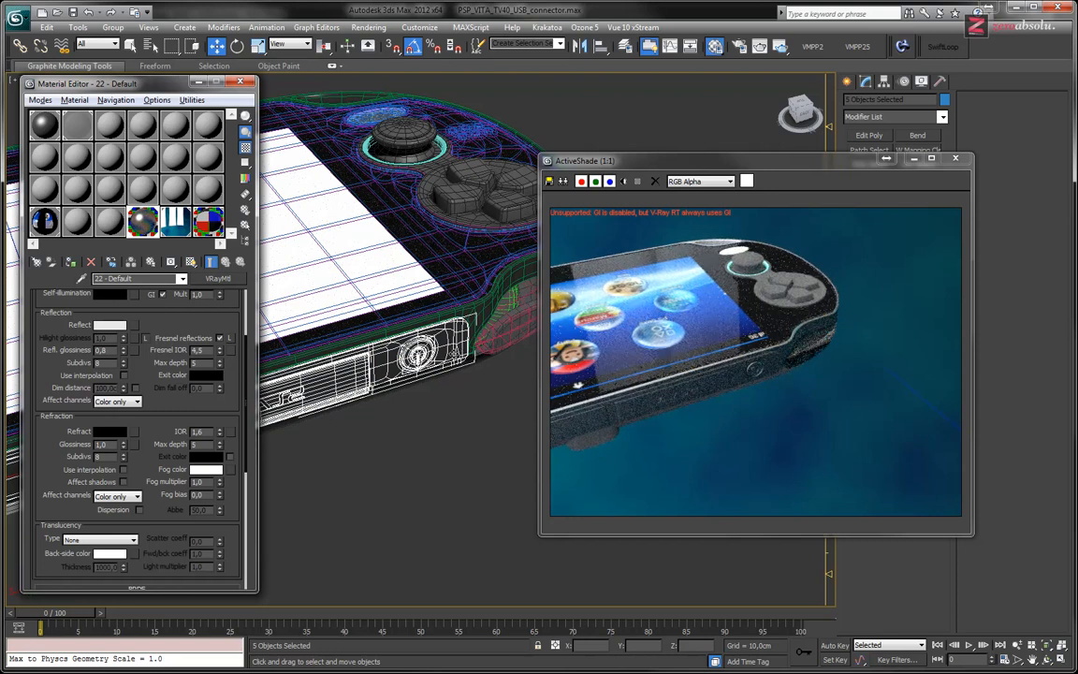
Move the ActiveShade preview aside and examine the newly shaded top edge from behind.
middle_click_drag(481, 344, 535, 283)
scroll(534, 283, "down", 2)
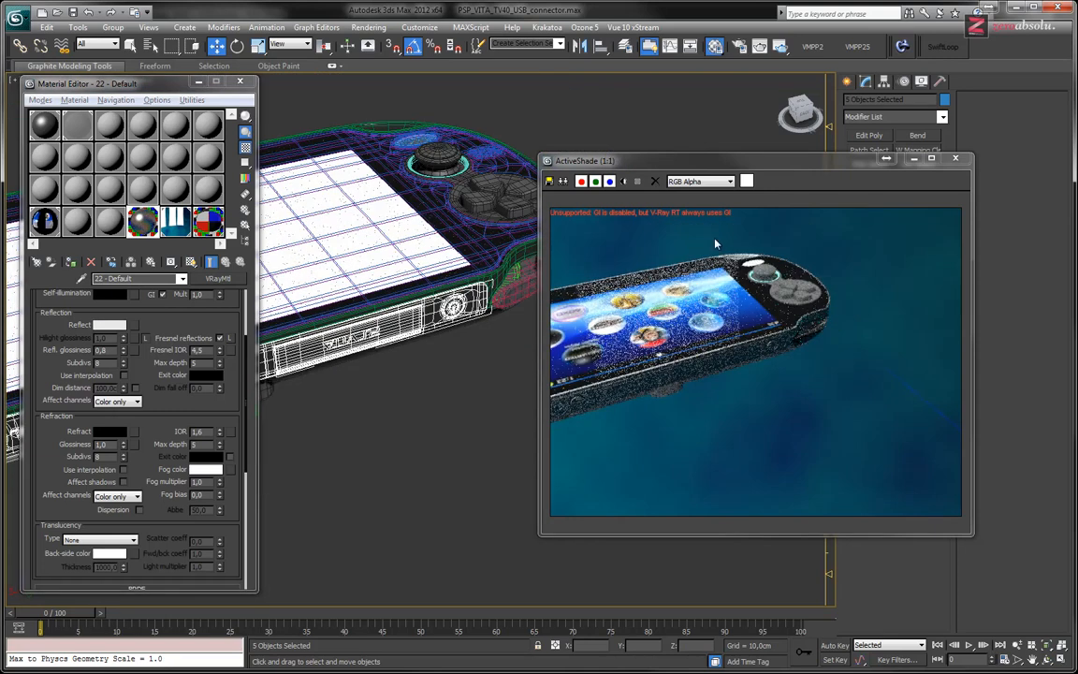
left_click_drag(720, 164, 1008, 141)
middle_click_drag(637, 317, 574, 281, "alt")
middle_click_drag(497, 380, 507, 326)
scroll(507, 325, "up", 3)
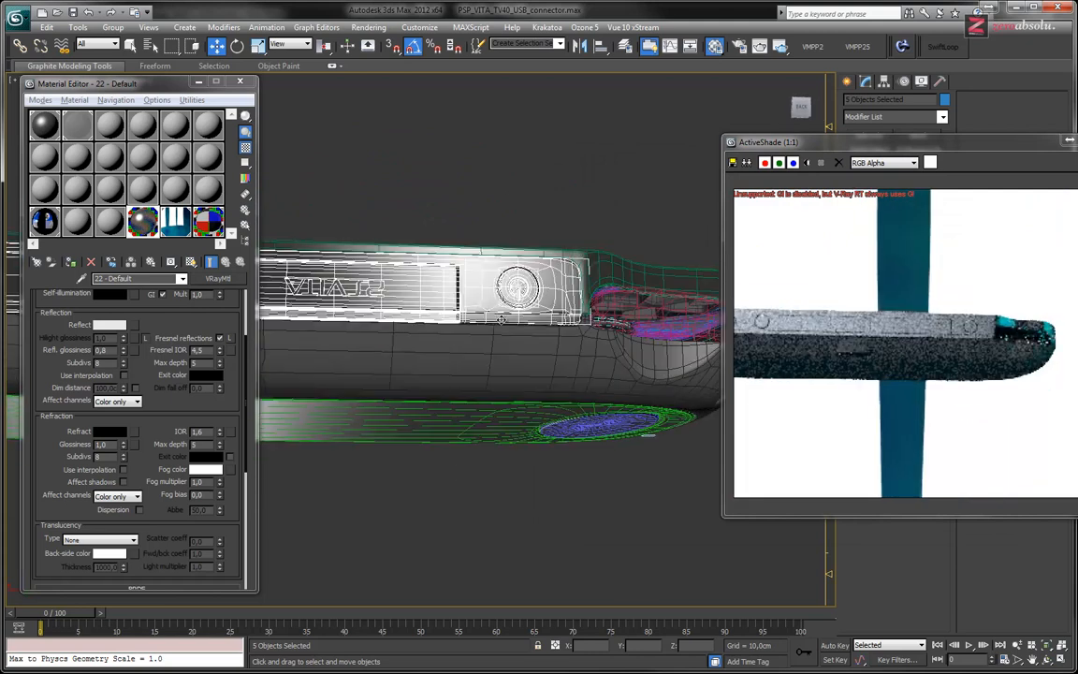
Select only the PS_slot cover panel on the top edge and enter polygon editing in its Edit Poly modifier.
scroll(458, 279, "up", 6)
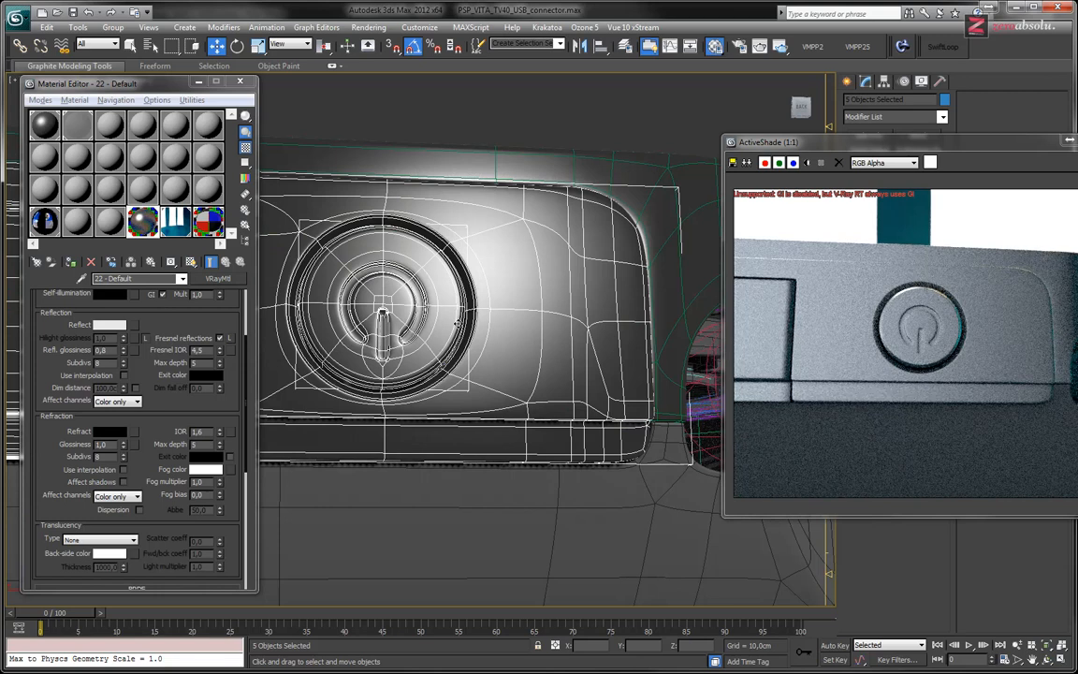
scroll(458, 324, "down", 5)
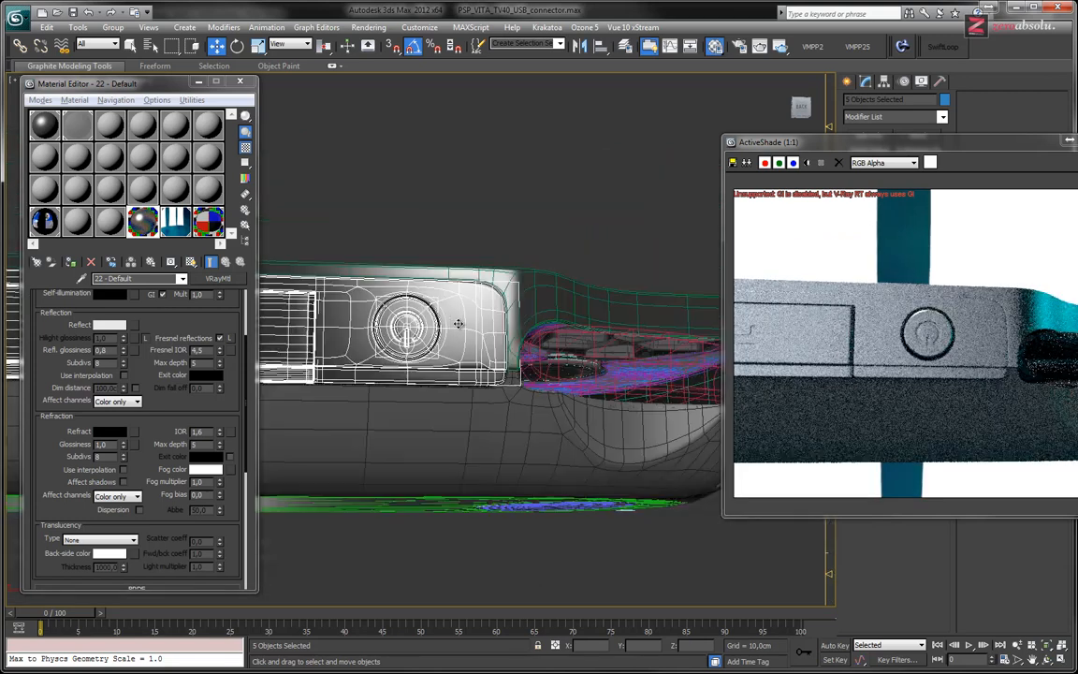
middle_click_drag(457, 324, 452, 369, "alt")
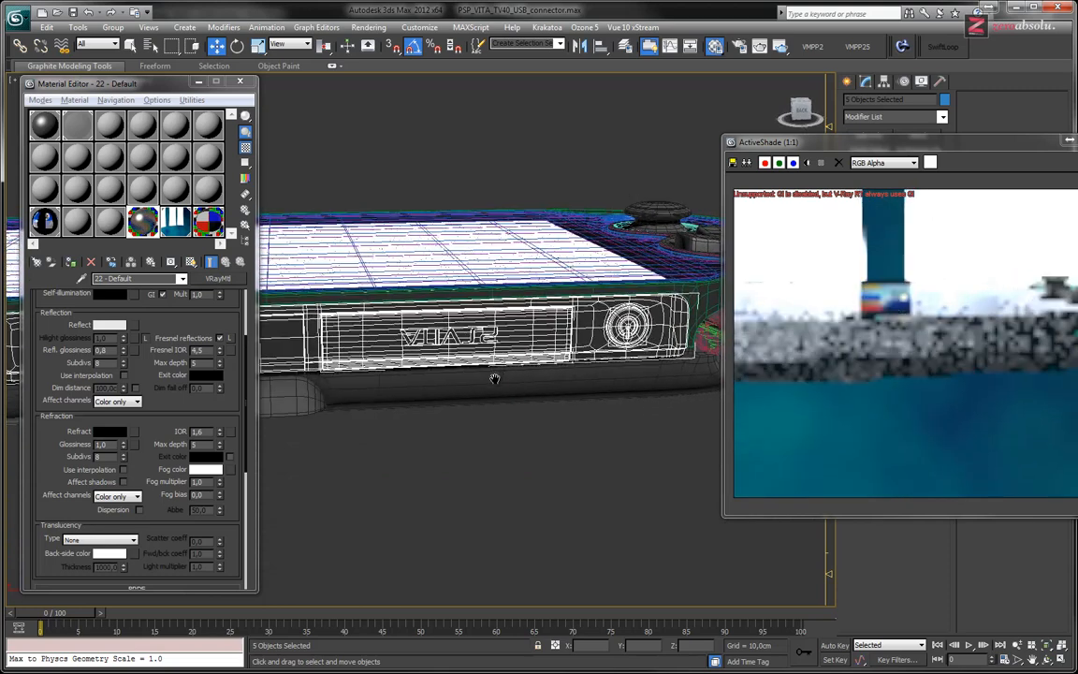
scroll(493, 375, "up", 5)
middle_click_drag(497, 361, 495, 333, "alt")
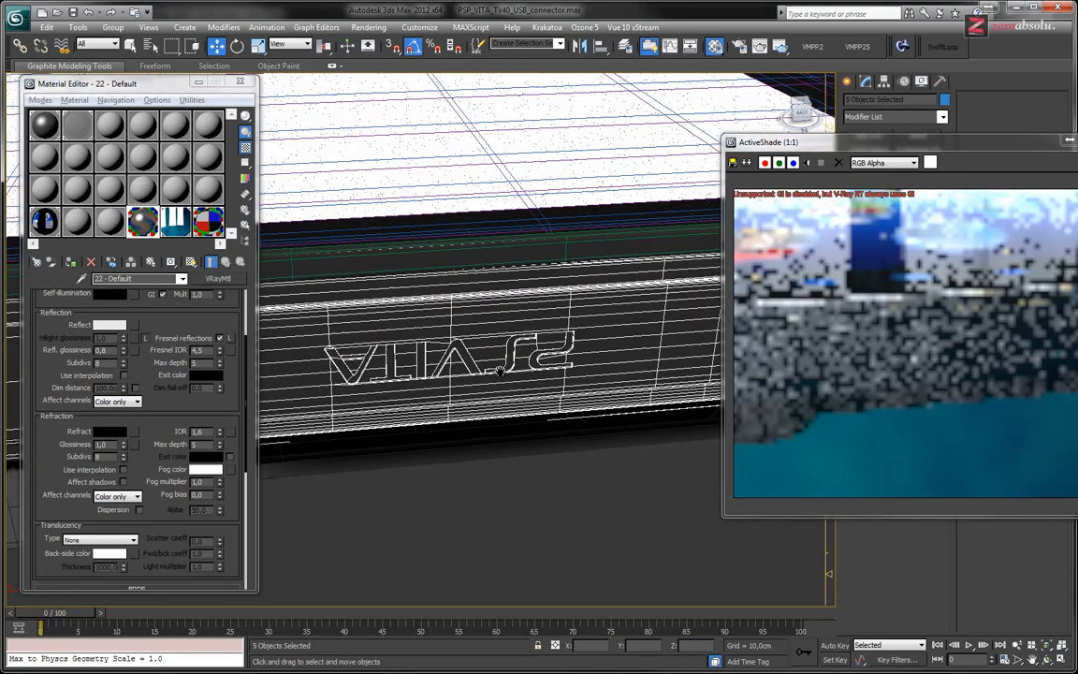
left_click(513, 506)
left_click(437, 356)
left_click_drag(1029, 146, 988, 417)
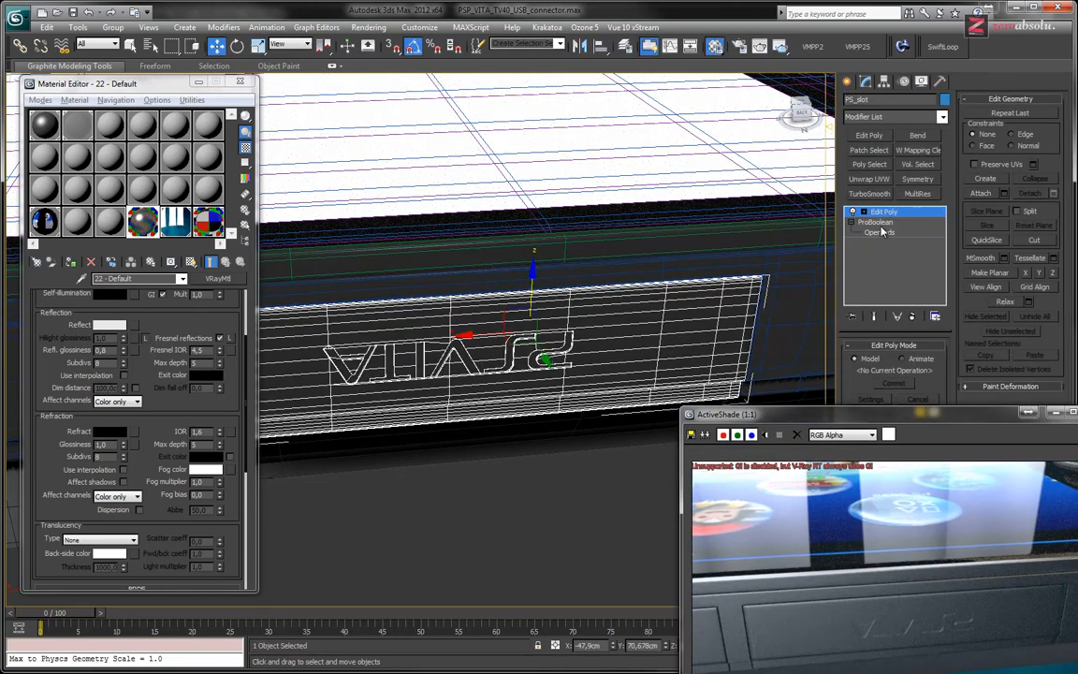
left_click(865, 212)
left_click(889, 252)
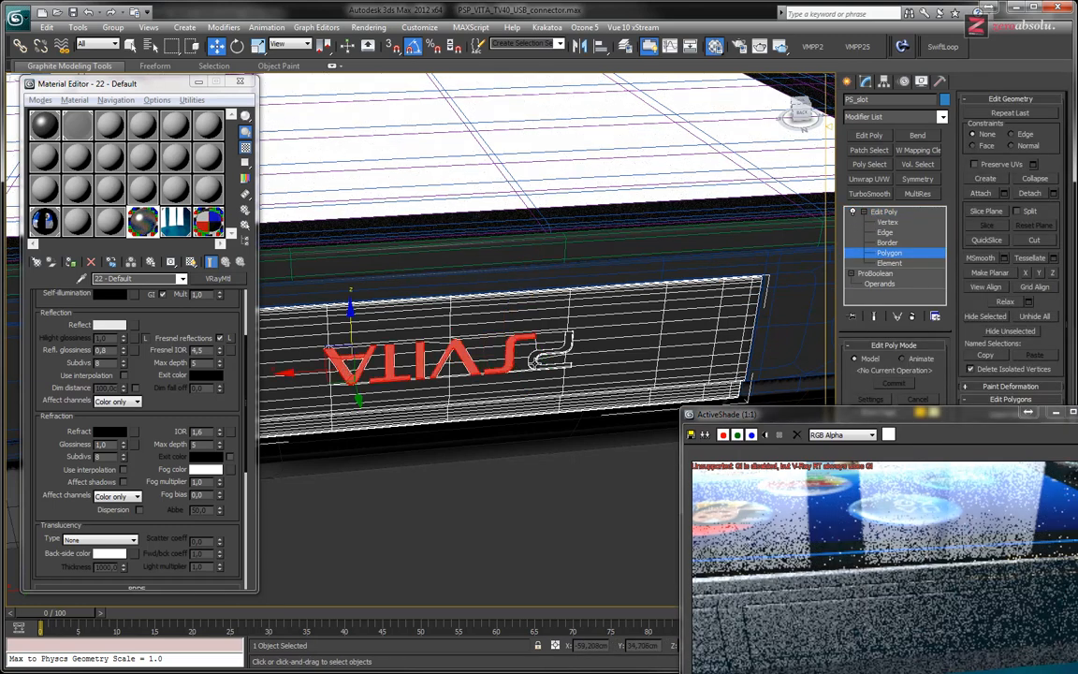
Select only the recessed floor faces of all the PSVITA letters on the cover panel, leaving out their side walls.
middle_click_drag(391, 323, 427, 364, "alt")
scroll(428, 366, "up", 6)
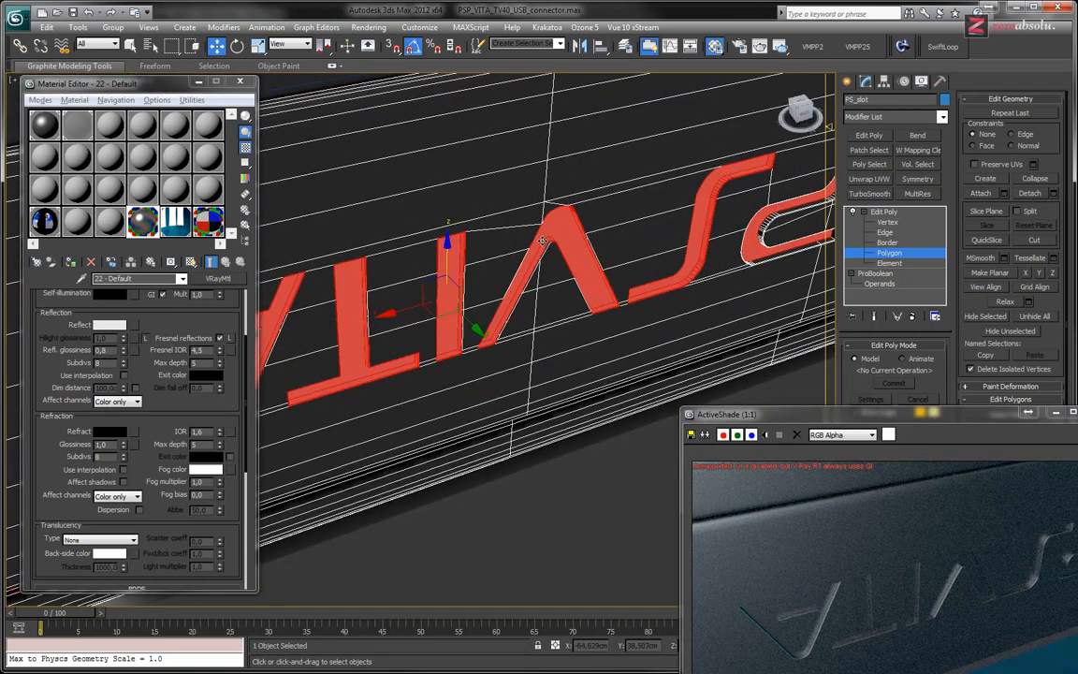
left_click_drag(888, 419, 876, 463)
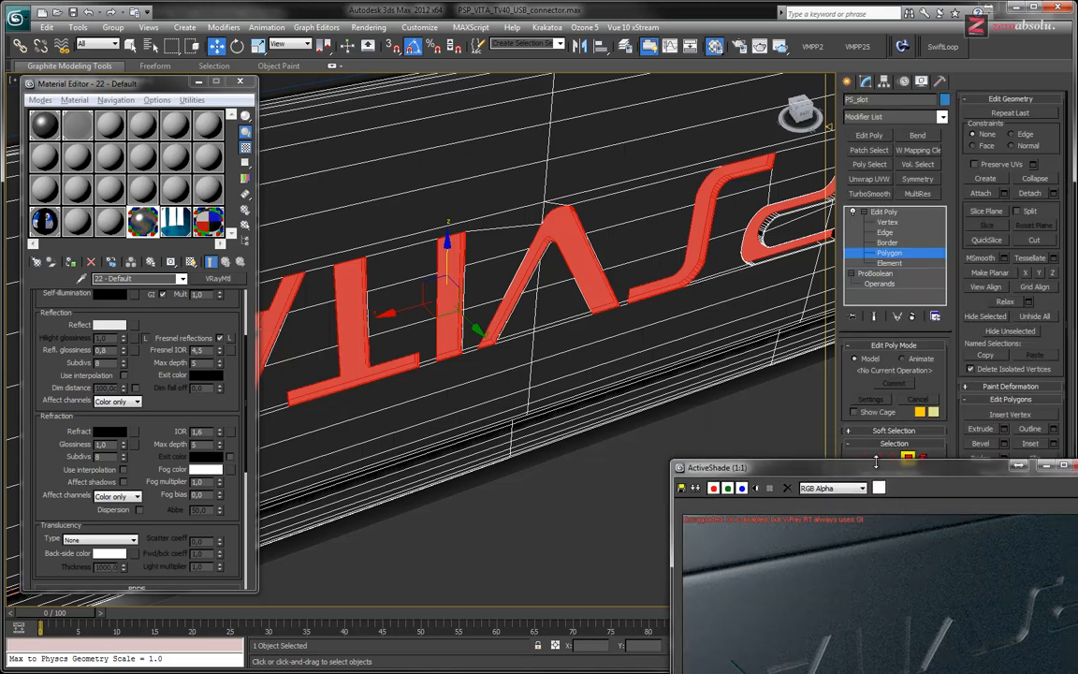
left_click(700, 232)
left_click(749, 248, "ctrl")
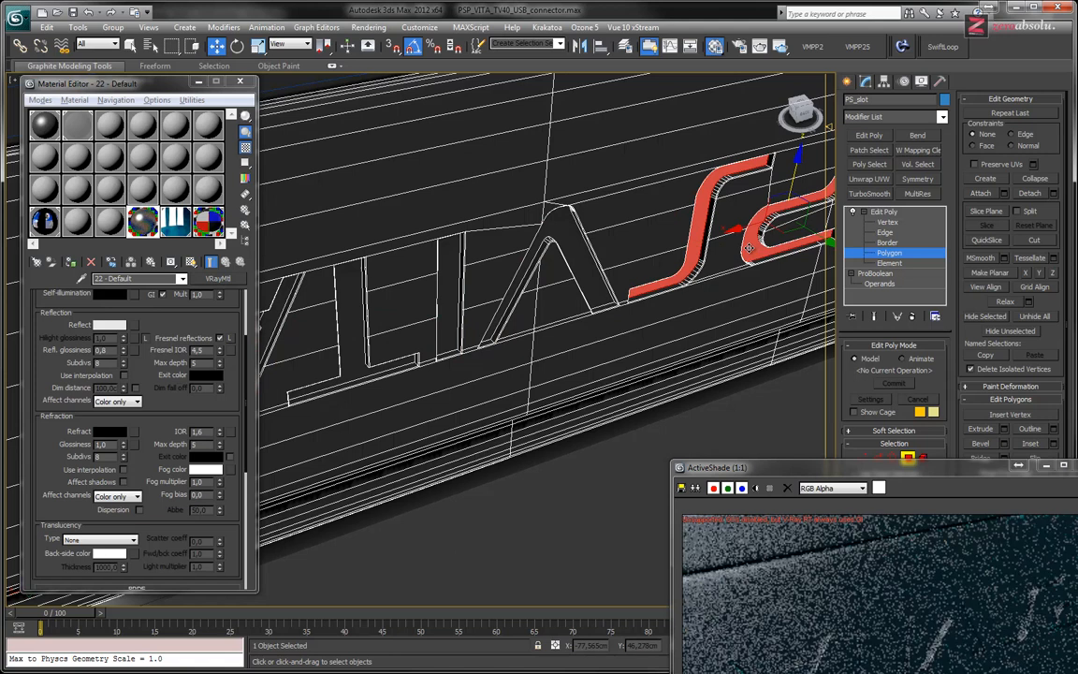
left_click(591, 267, "ctrl")
left_click(457, 280, "ctrl")
left_click(365, 305, "ctrl")
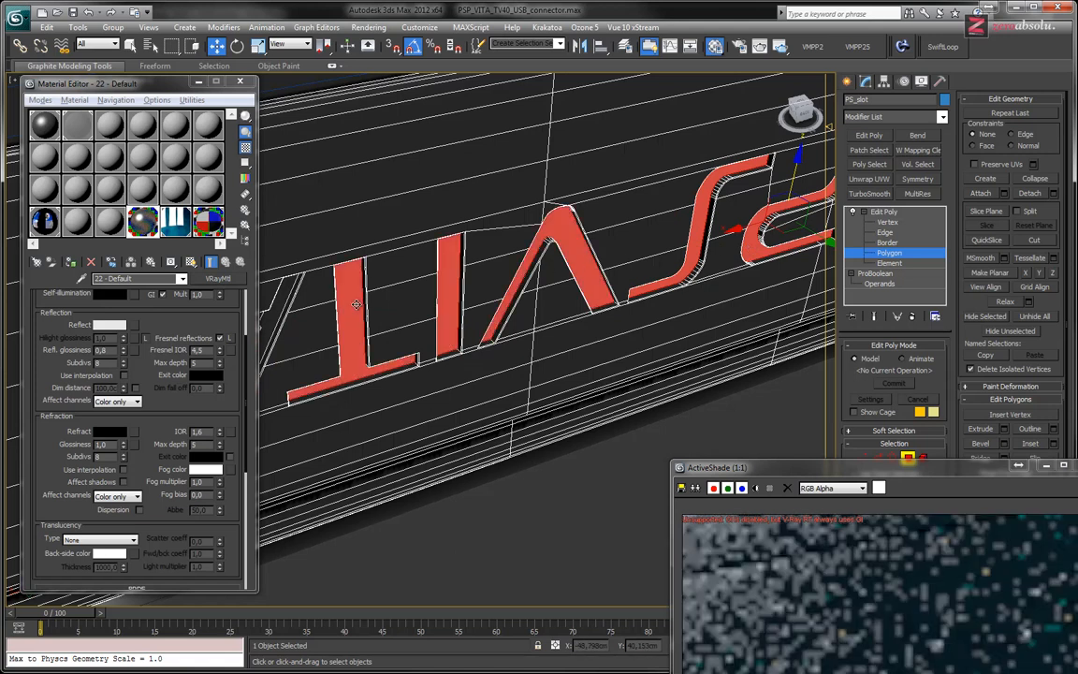
scroll(533, 283, "up", 3)
left_click(533, 311, "ctrl")
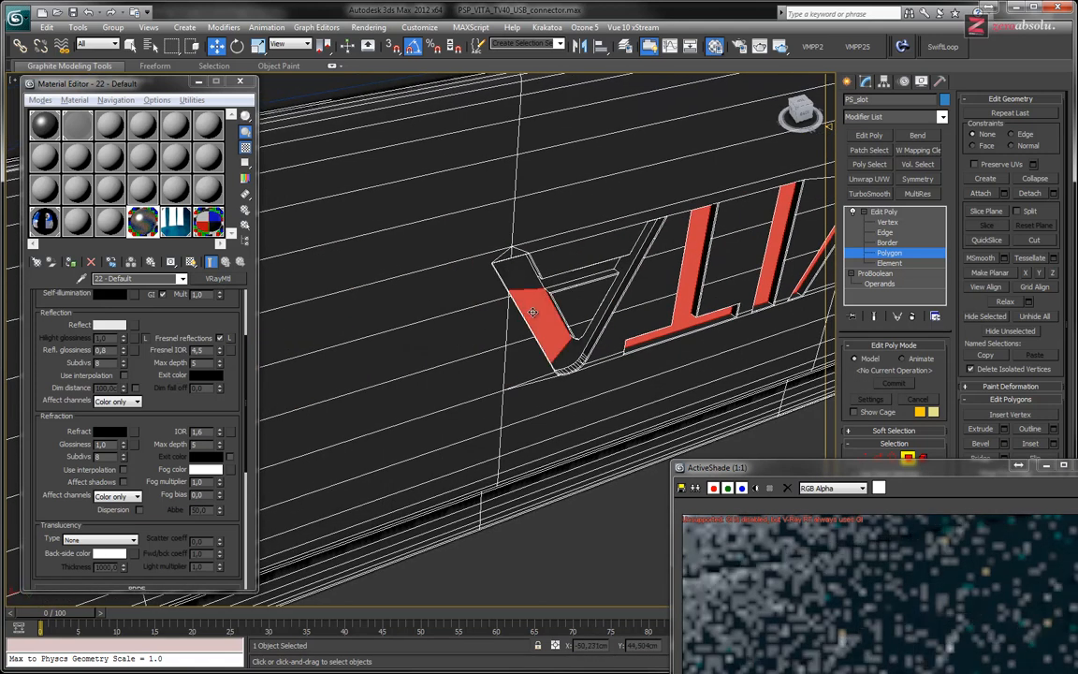
left_click(567, 352, "ctrl")
middle_click_drag(812, 298, 549, 266)
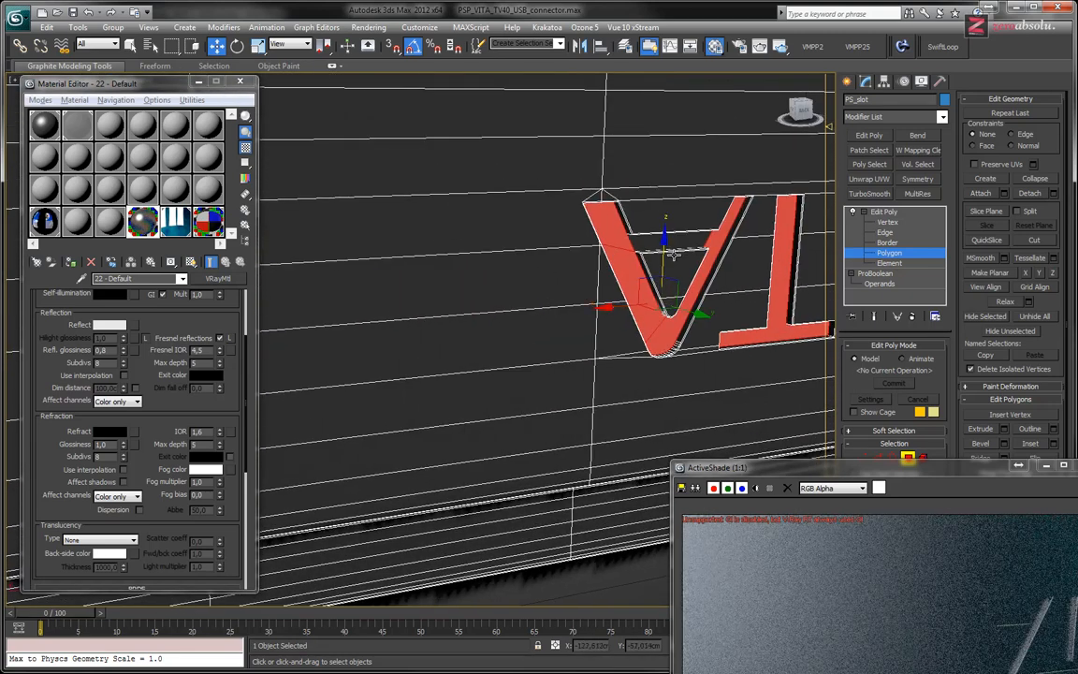
Shift the selected PSVITA letter floor faces slightly along the Y axis to adjust the engraving depth.
middle_click_drag(678, 242, 570, 349, "alt")
key("w")
scroll(571, 316, "down", 5)
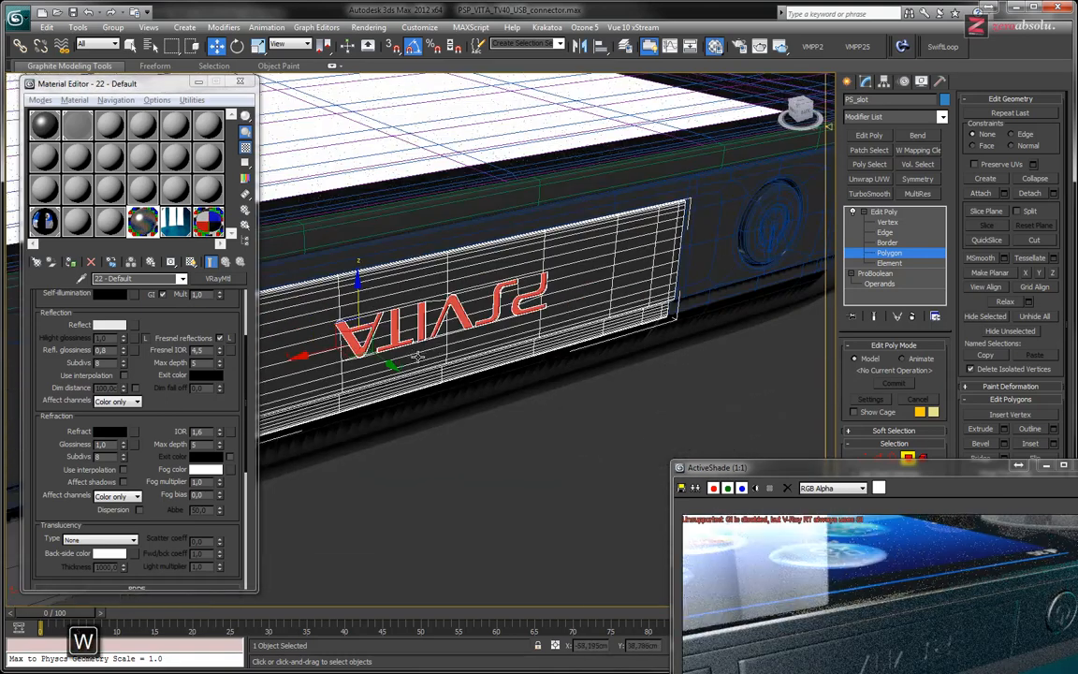
middle_click_drag(418, 357, 419, 363, "alt")
scroll(419, 362, "up", 10)
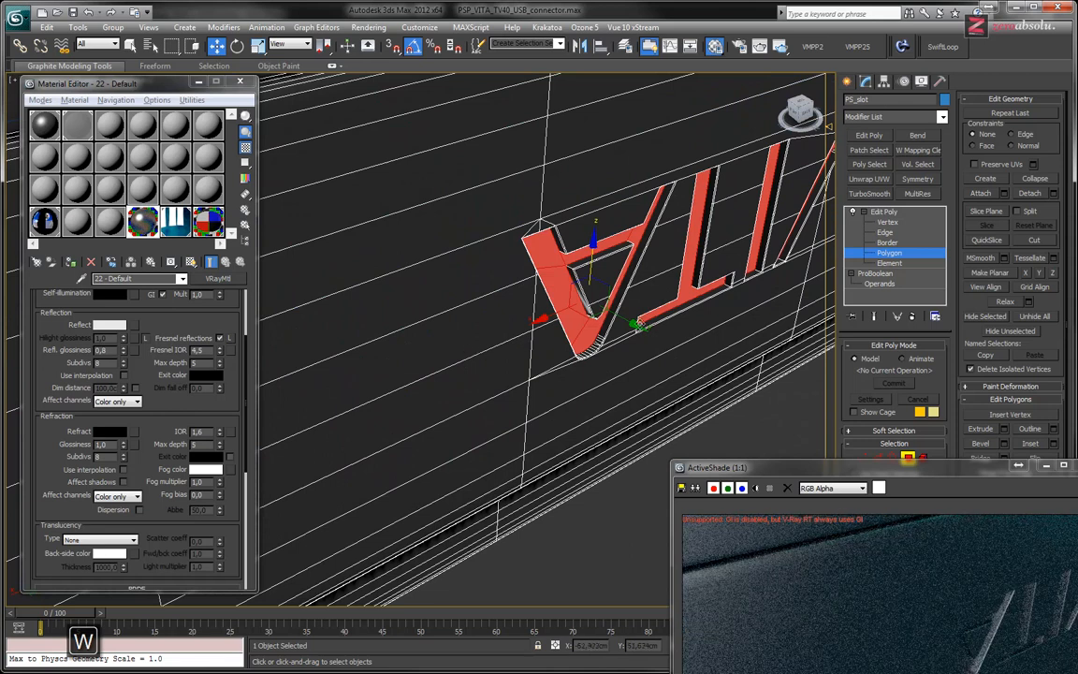
left_click_drag(629, 323, 628, 322)
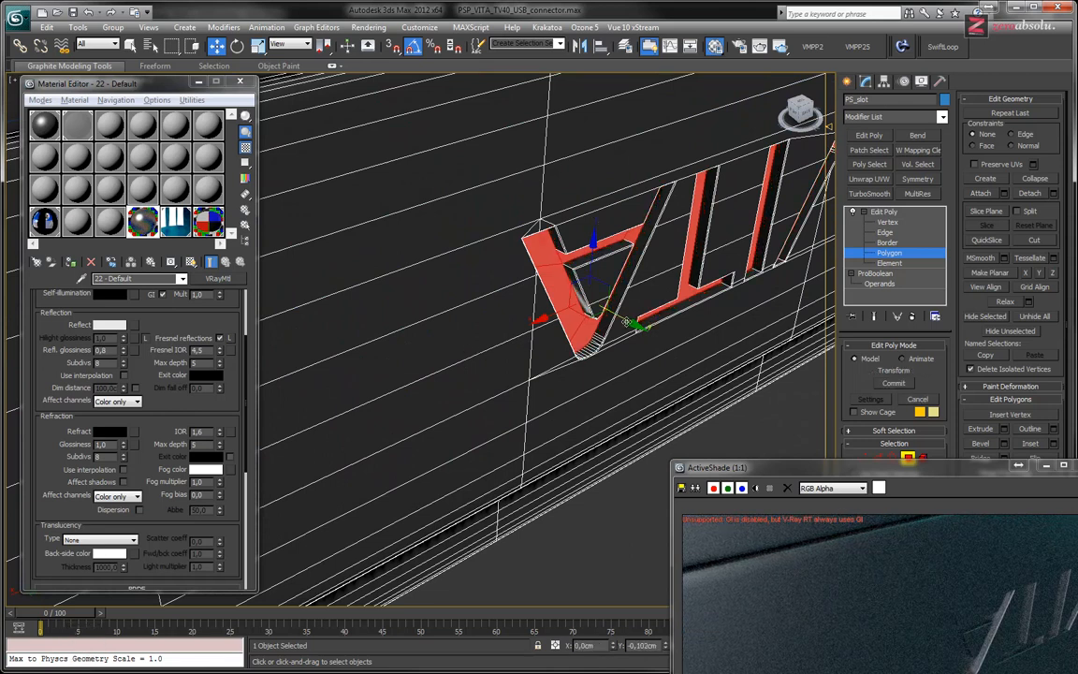
left_click_drag(627, 322, 629, 323)
middle_click_drag(628, 323, 384, 377)
scroll(473, 400, "down", 5)
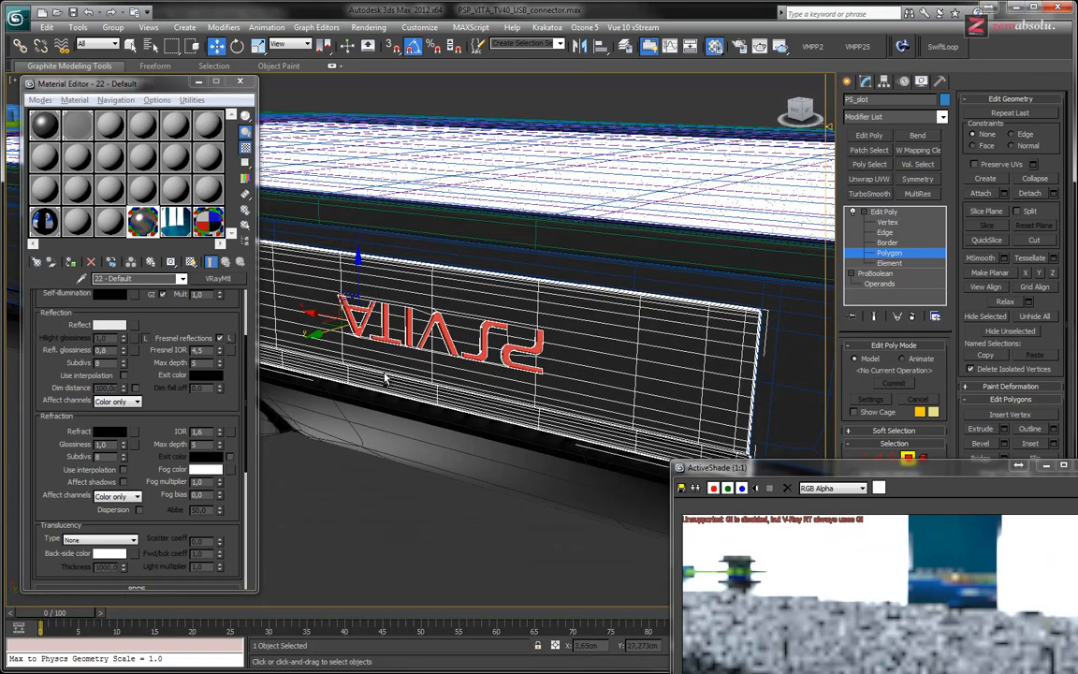
Check the whole console in the ActiveShade preview, leave polygon editing of the cover panel and save the scene.
left_click_drag(850, 468, 657, 248)
middle_click_drag(365, 264, 645, 323, "alt")
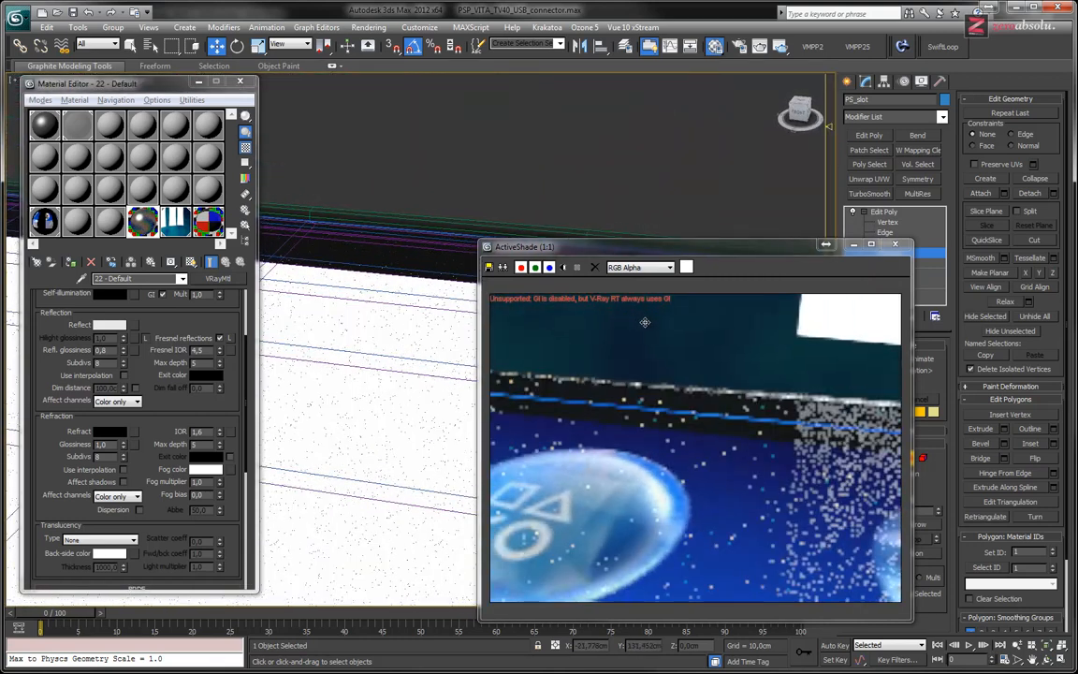
scroll(363, 262, "down", 10)
scroll(415, 226, "up", 5)
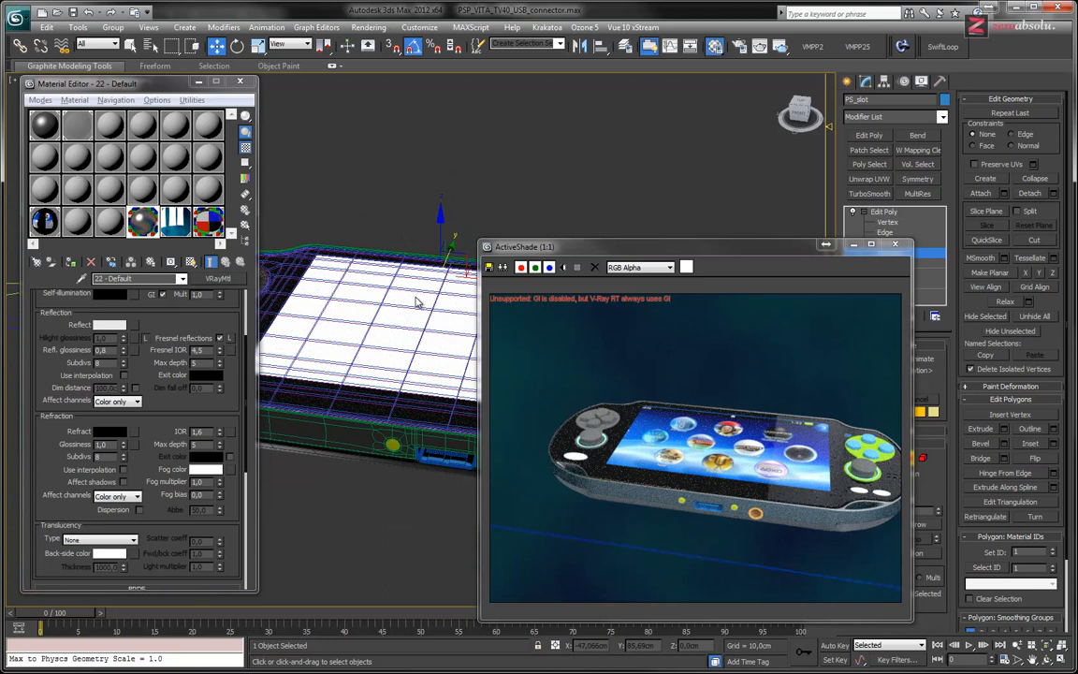
middle_click_drag(346, 318, 303, 326, "alt")
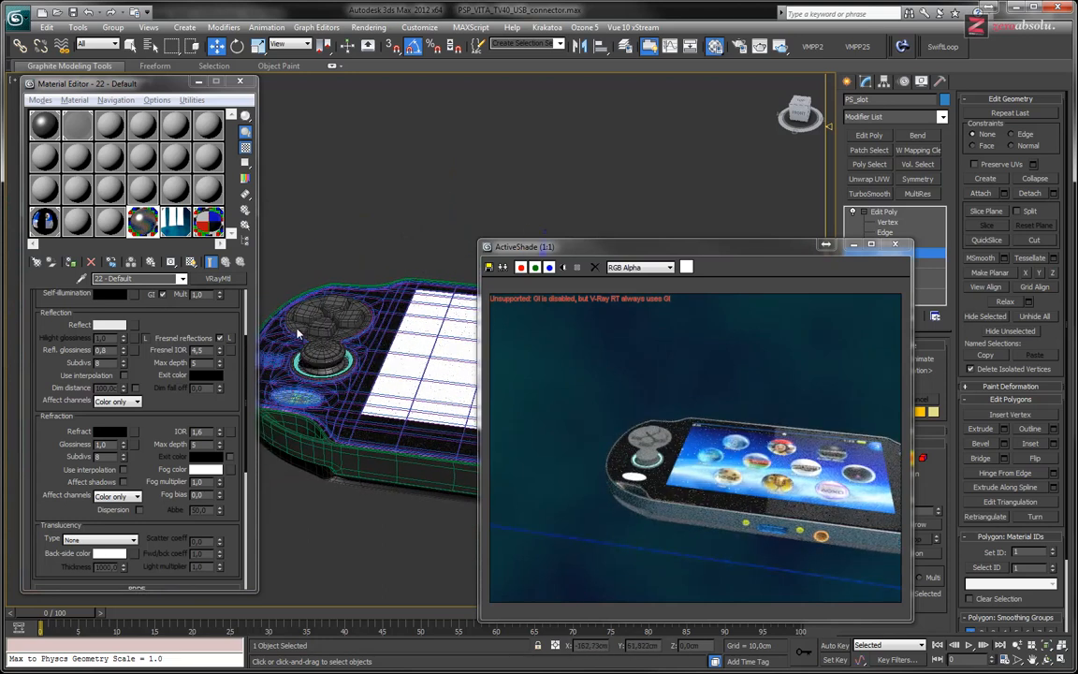
left_click(884, 211)
key("ctrl+s")
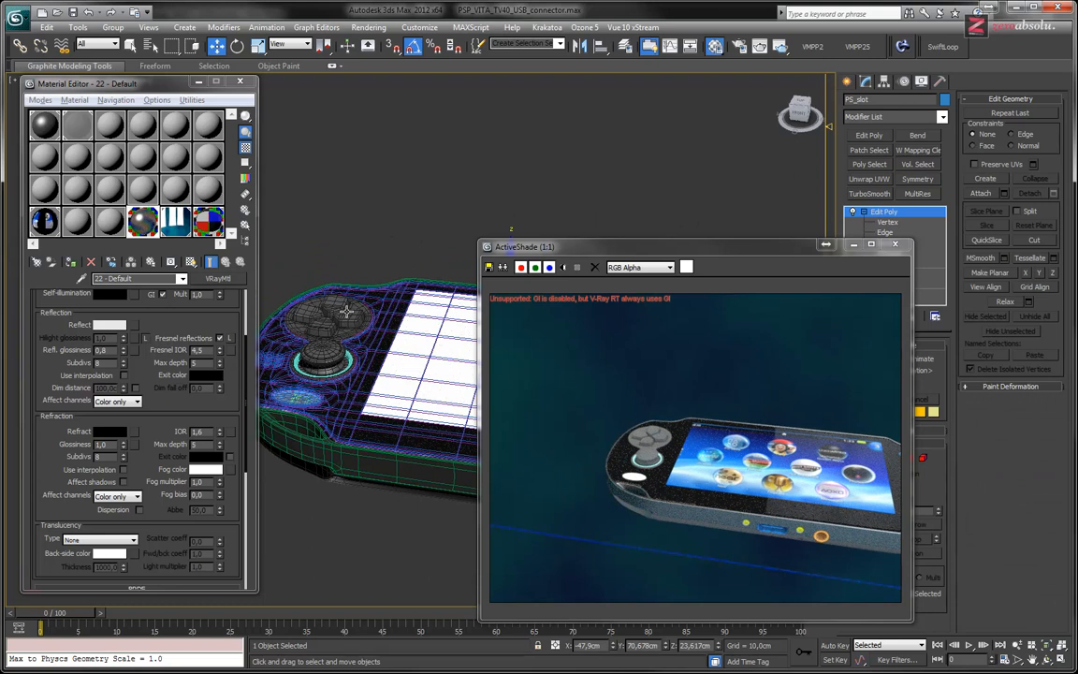
Assign the 22 - Default material to the round base around the D-pad and the green base under the face buttons.
left_click(342, 312)
middle_click_drag(378, 288, 629, 208, "alt")
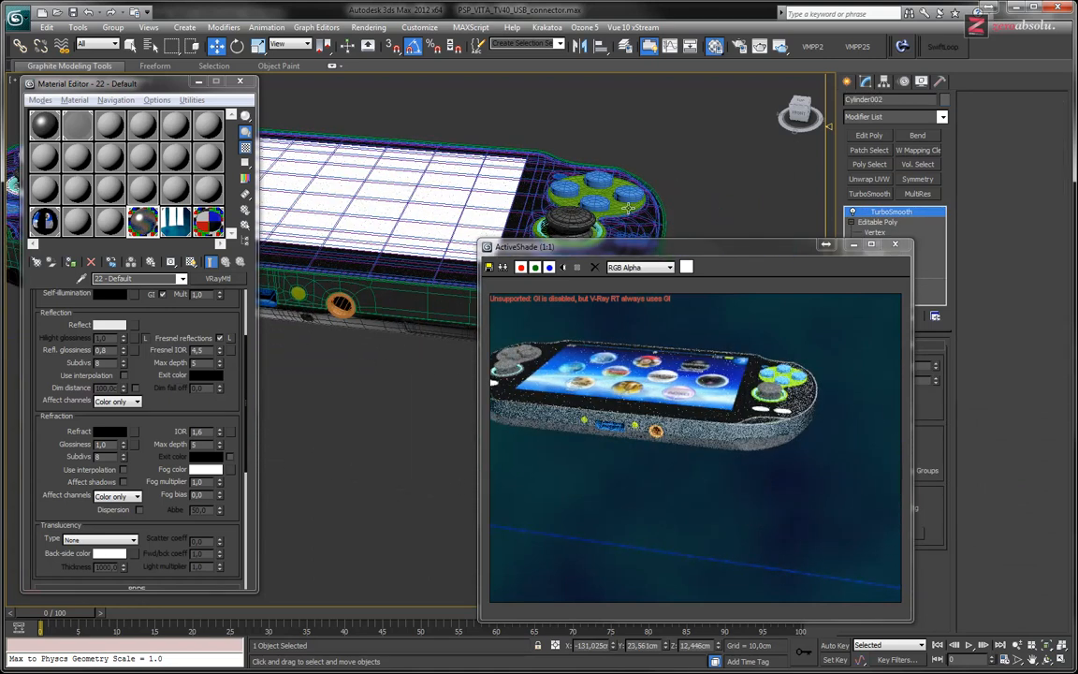
left_click(624, 207, "ctrl")
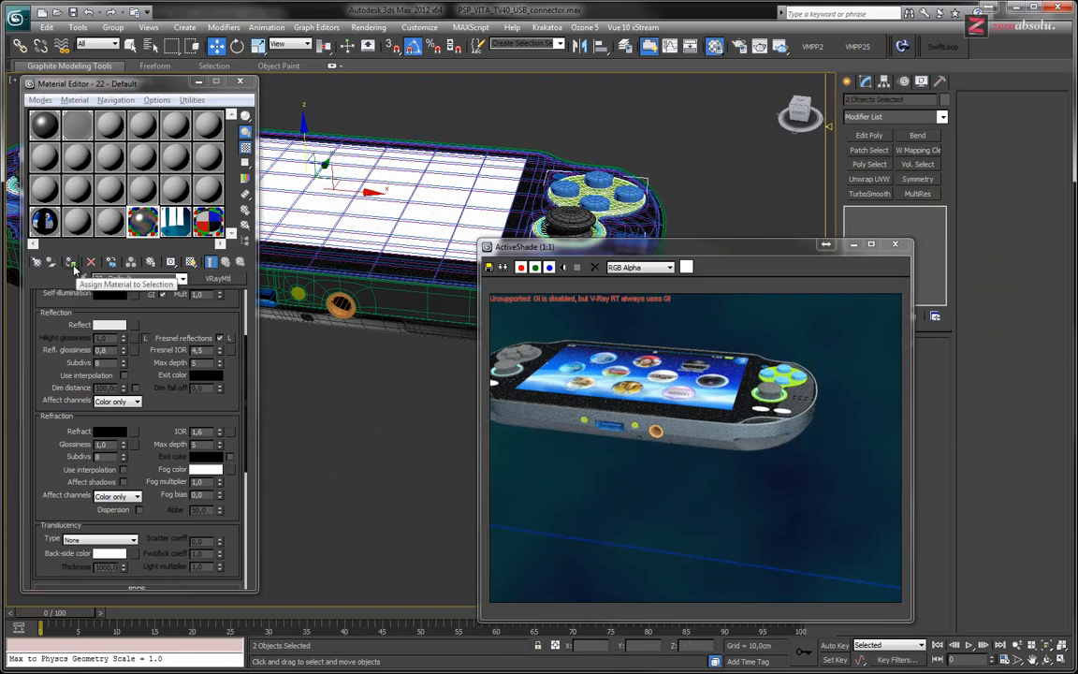
middle_click_drag(396, 331, 469, 329)
Convert the 21 - Default material to a VRayMtl and make its diffuse colour nearly black.
left_click(110, 219)
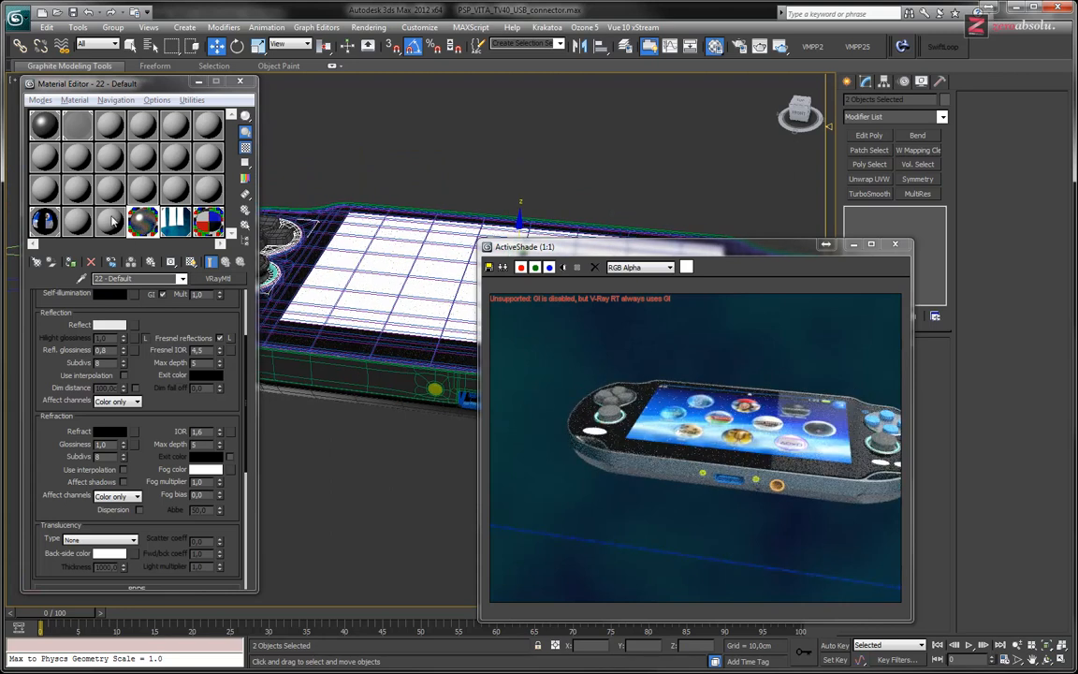
left_click(217, 278)
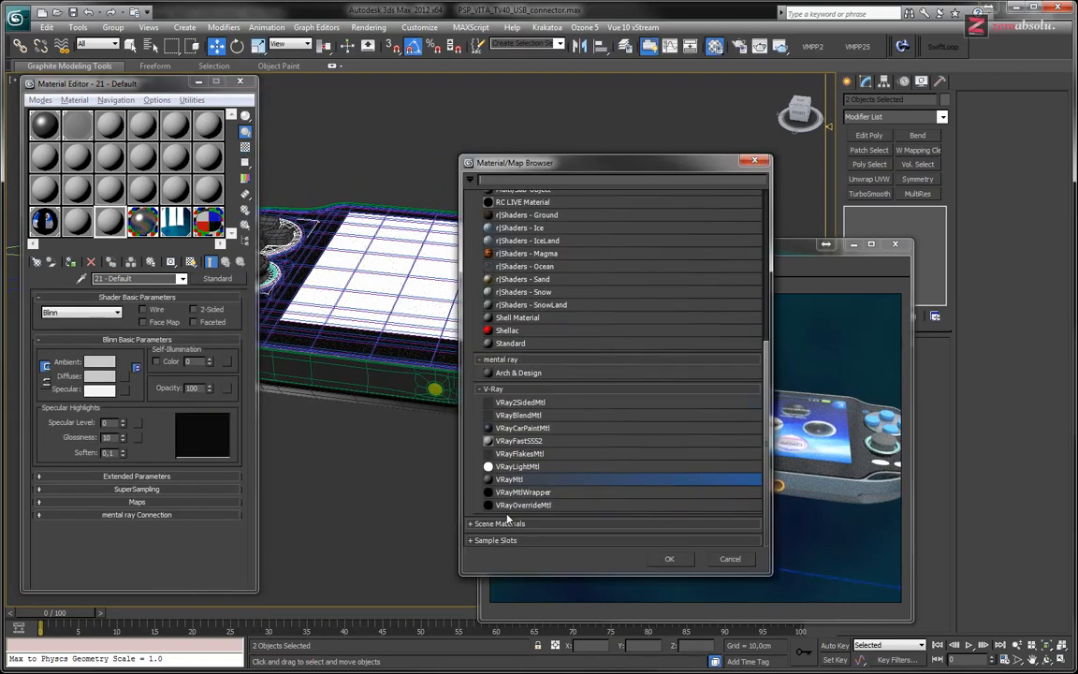
double_click(530, 479)
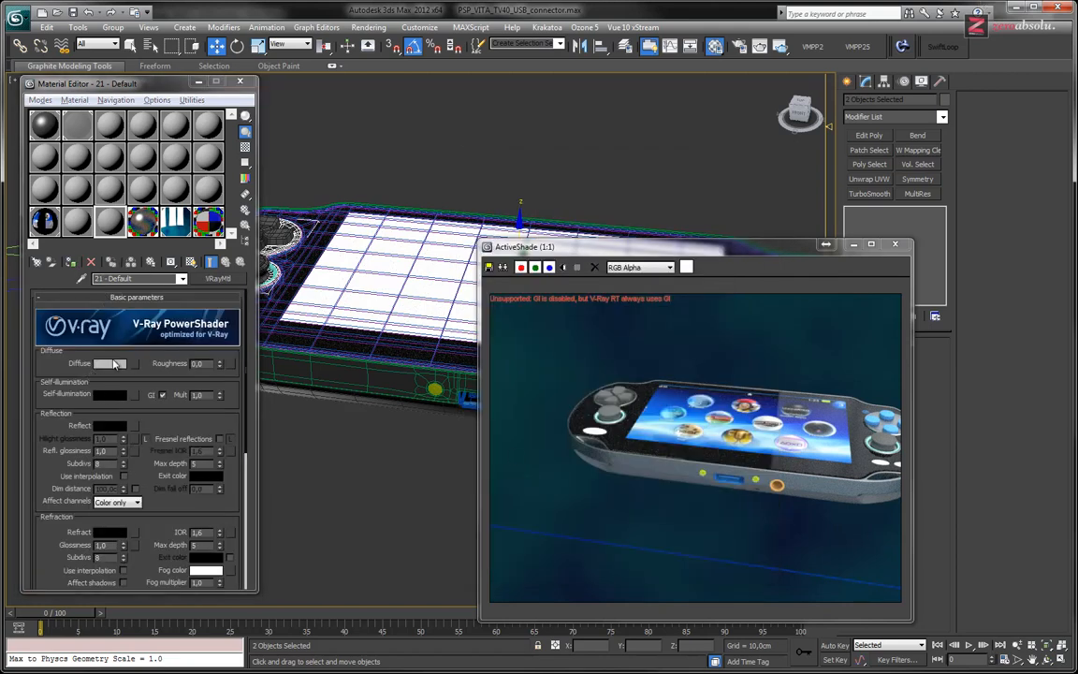
left_click(109, 364)
left_click_drag(447, 94, 448, 178)
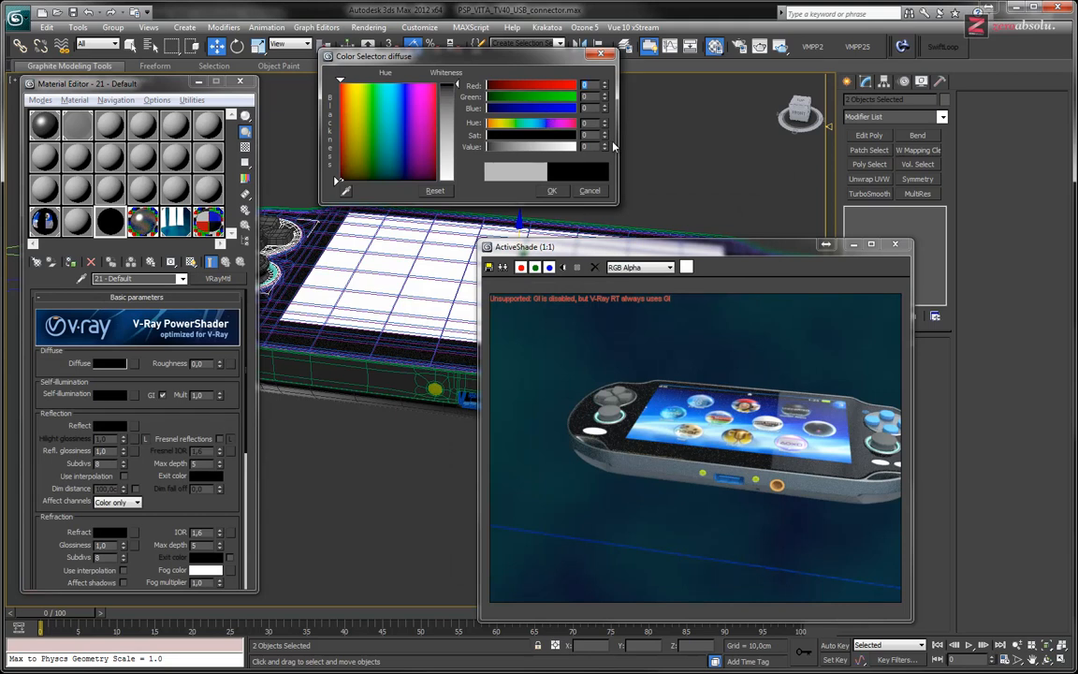
left_click(552, 190)
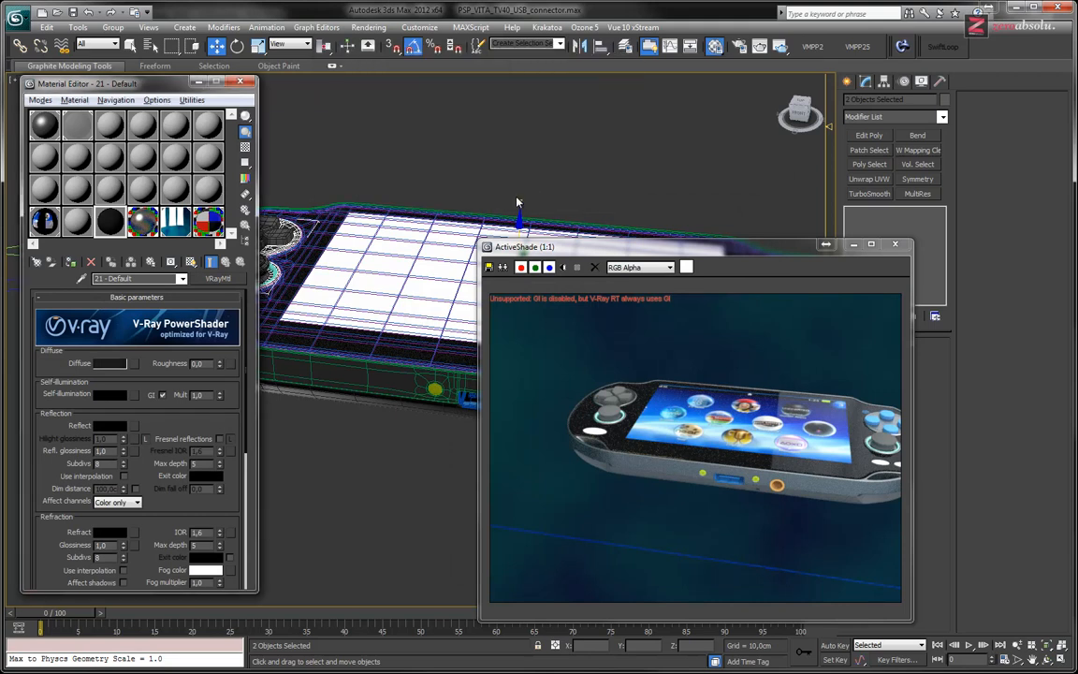
Give the 21 - Default material a dark grey reflection colour of value 17 and a reflection glossiness of 0.76.
scroll(153, 427, "down", 1)
left_click(110, 389)
left_click_drag(449, 91, 451, 119)
left_click_drag(124, 417, 125, 433)
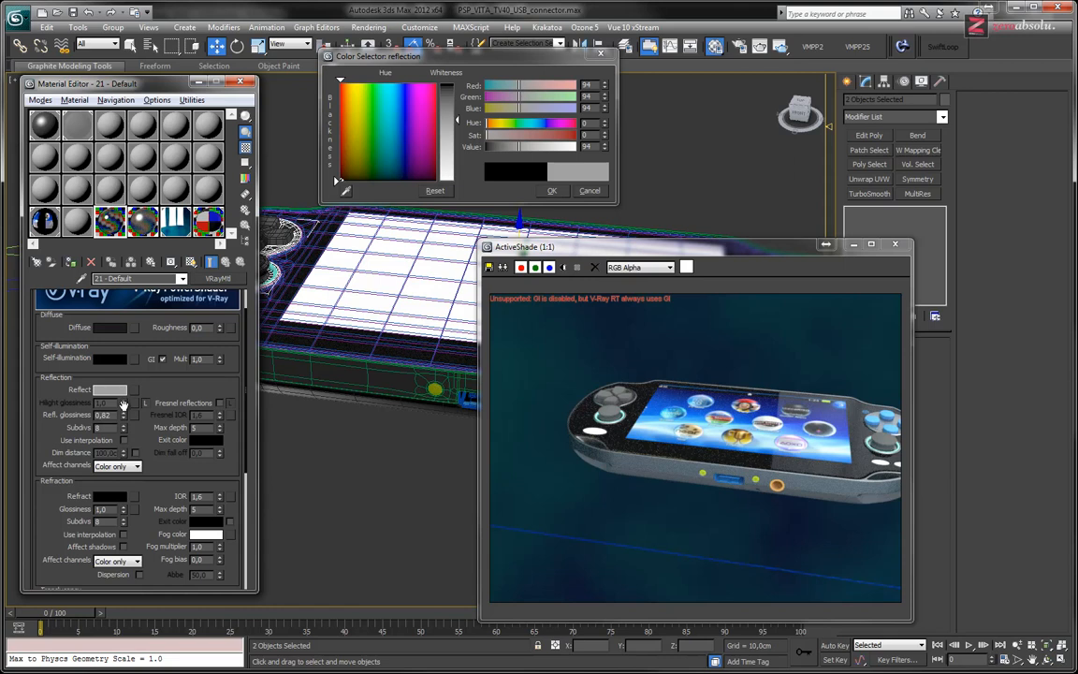
left_click_drag(125, 420, 127, 418)
left_click(450, 106)
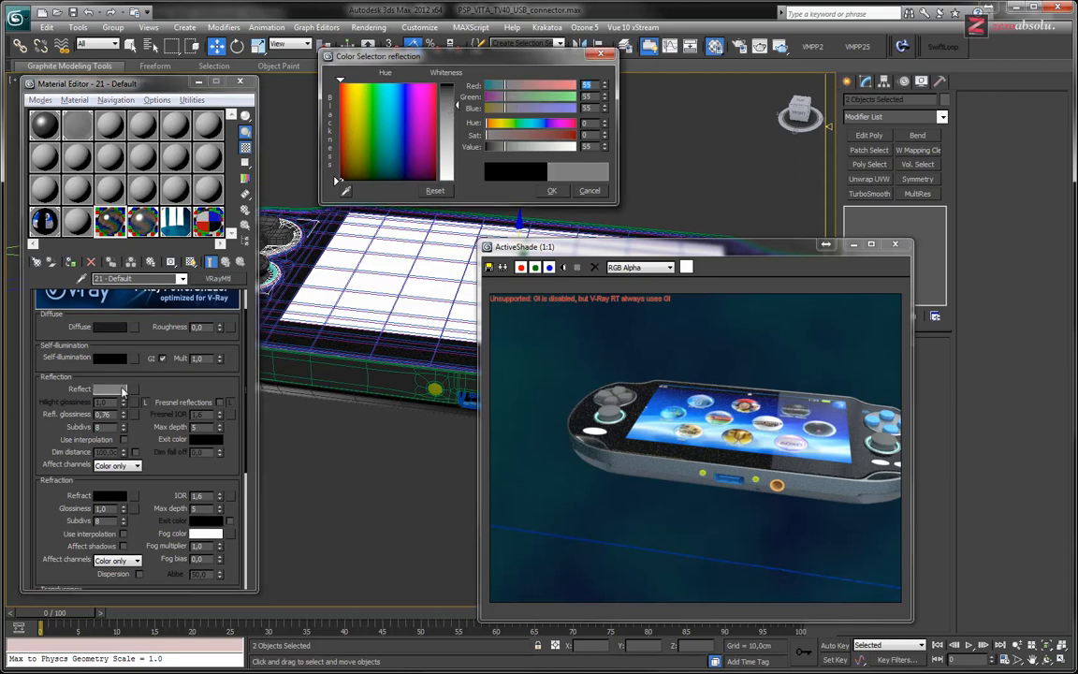
left_click(450, 100)
left_click_drag(450, 98, 453, 93)
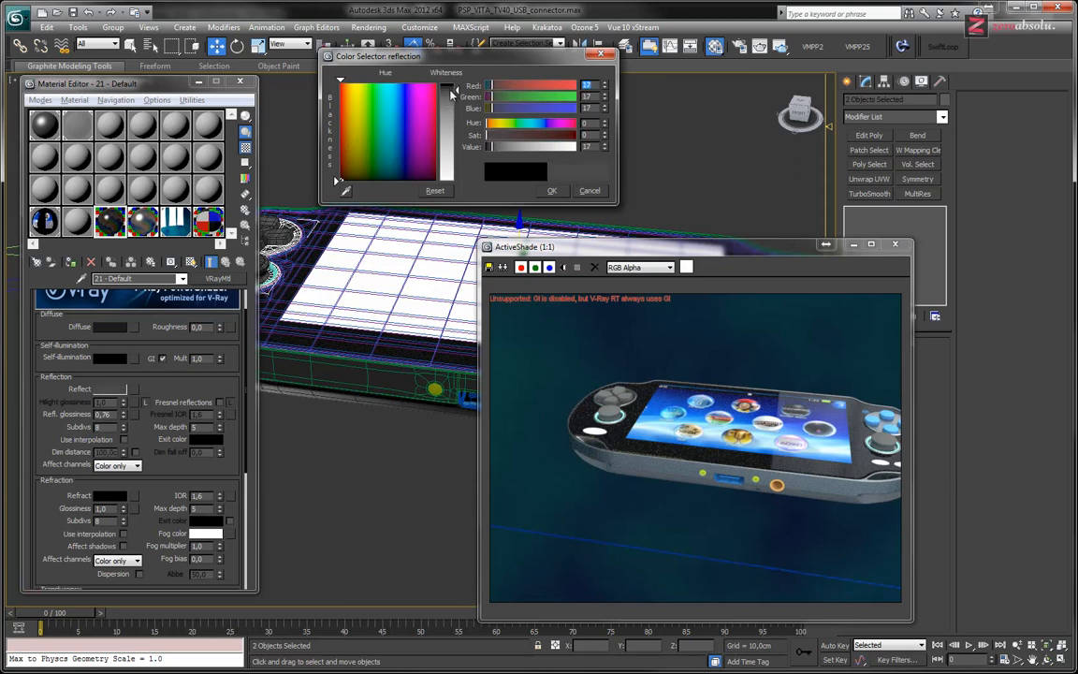
left_click(551, 190)
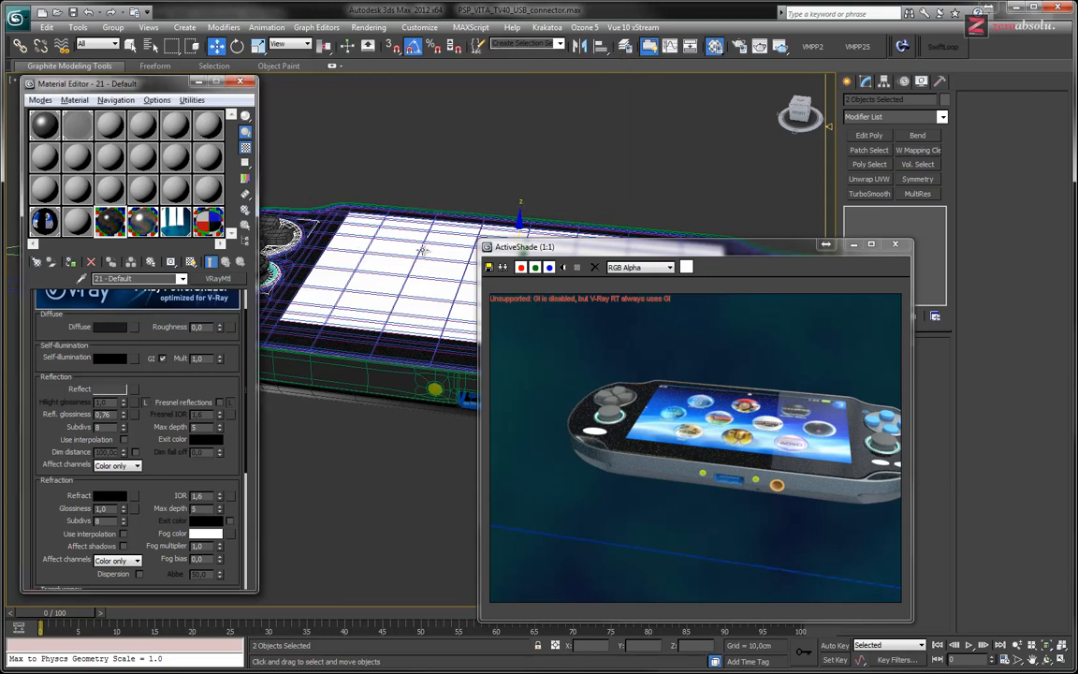
Assign the 21 - Default material to both analog sticks and the D-pad.
middle_click_drag(281, 254, 403, 268)
left_click(381, 277)
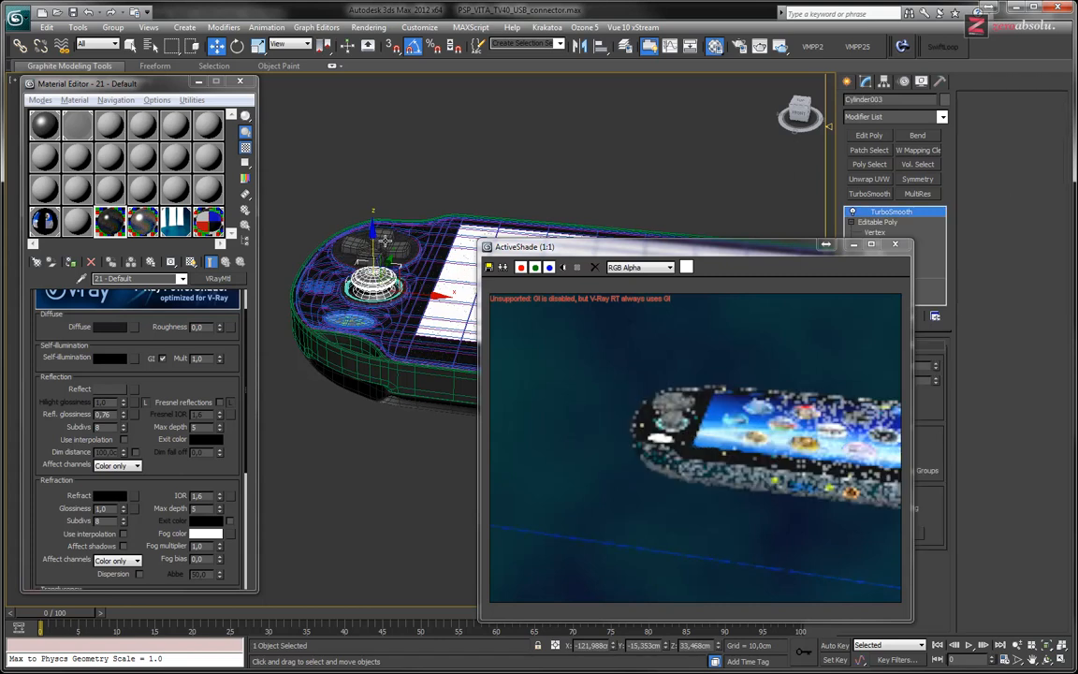
left_click(384, 238, "ctrl")
middle_click_drag(558, 181, 366, 118)
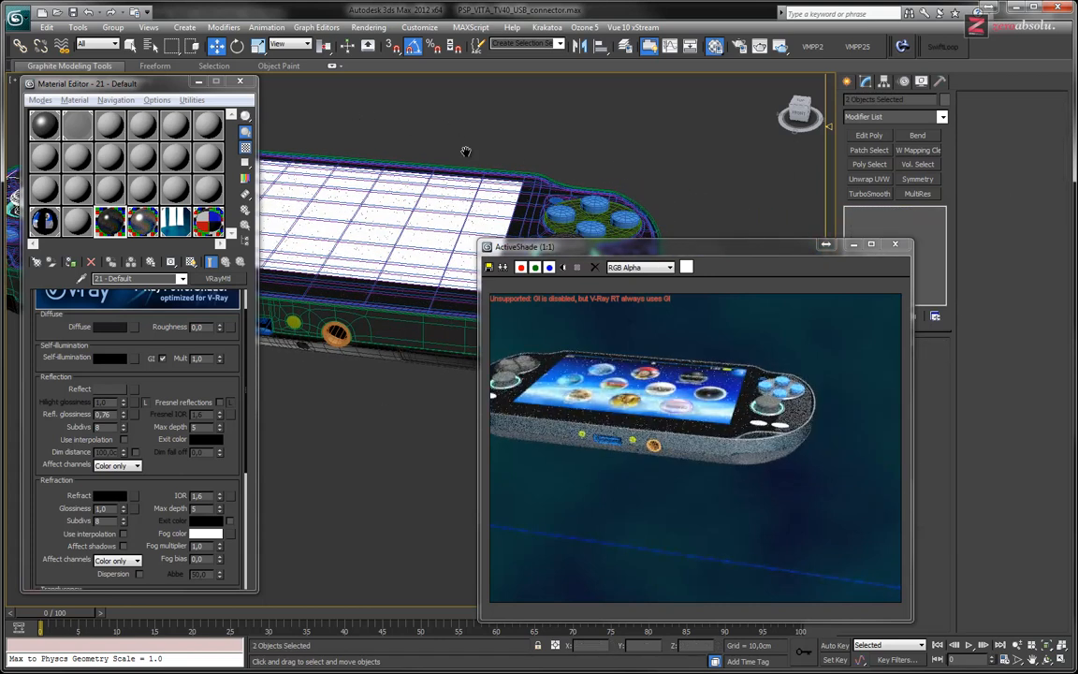
middle_click_drag(564, 168, 350, 150)
left_click(330, 211, "ctrl")
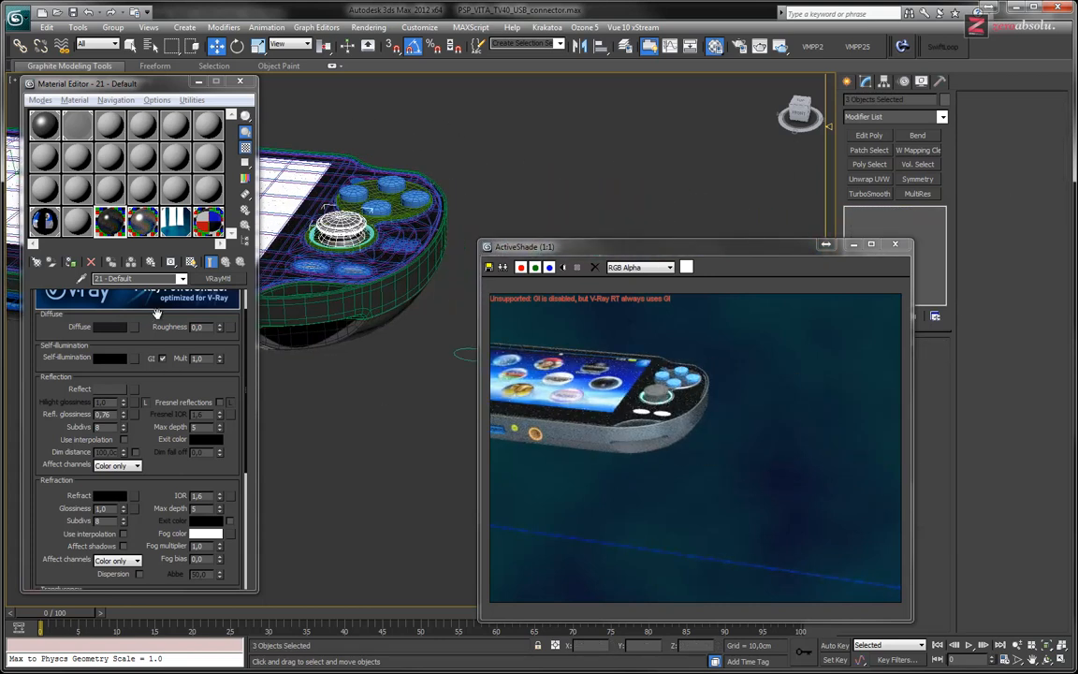
left_click(71, 262)
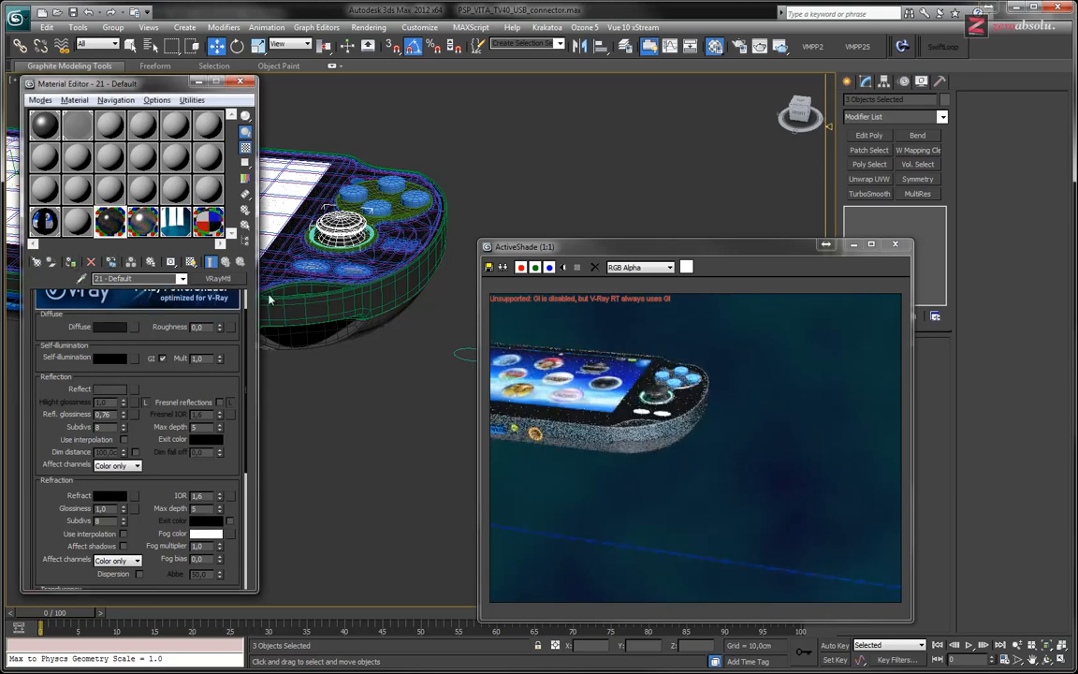
Assign the 21 - Default material to the green base under the four face buttons.
scroll(393, 301, "up", 2)
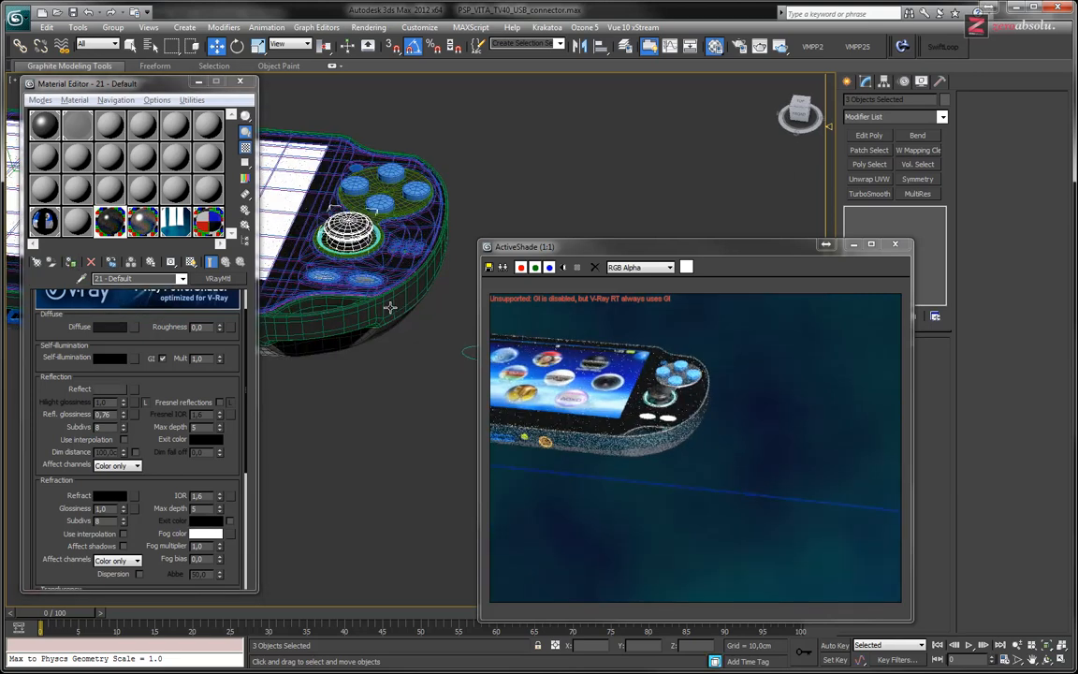
scroll(398, 305, "up", 2)
scroll(360, 305, "up", 4)
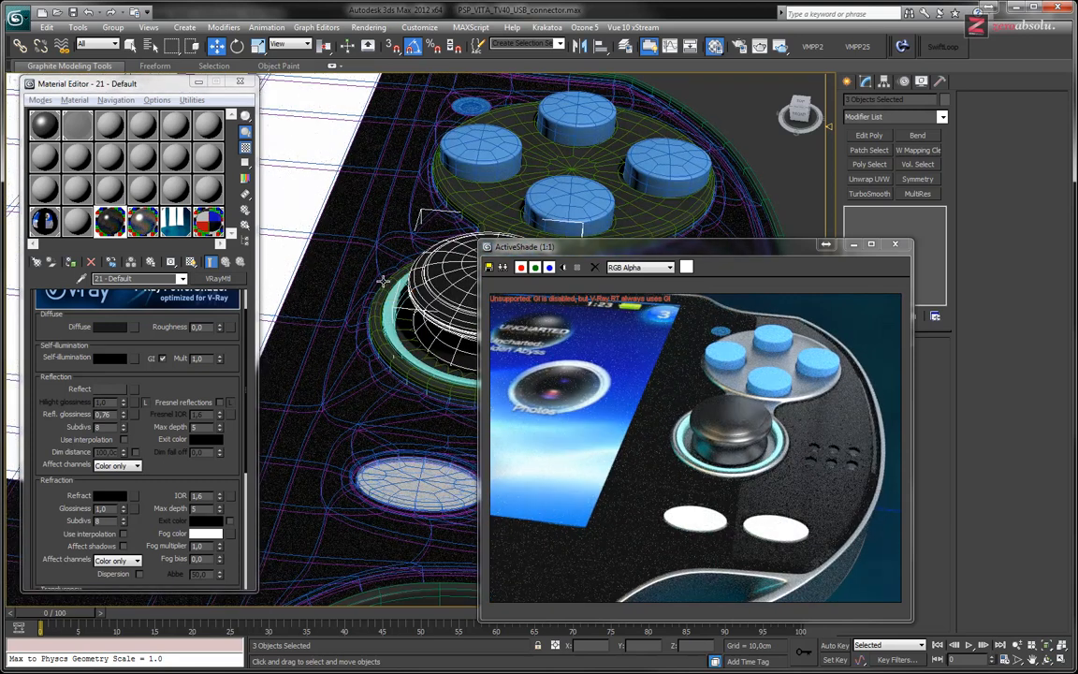
left_click(494, 206)
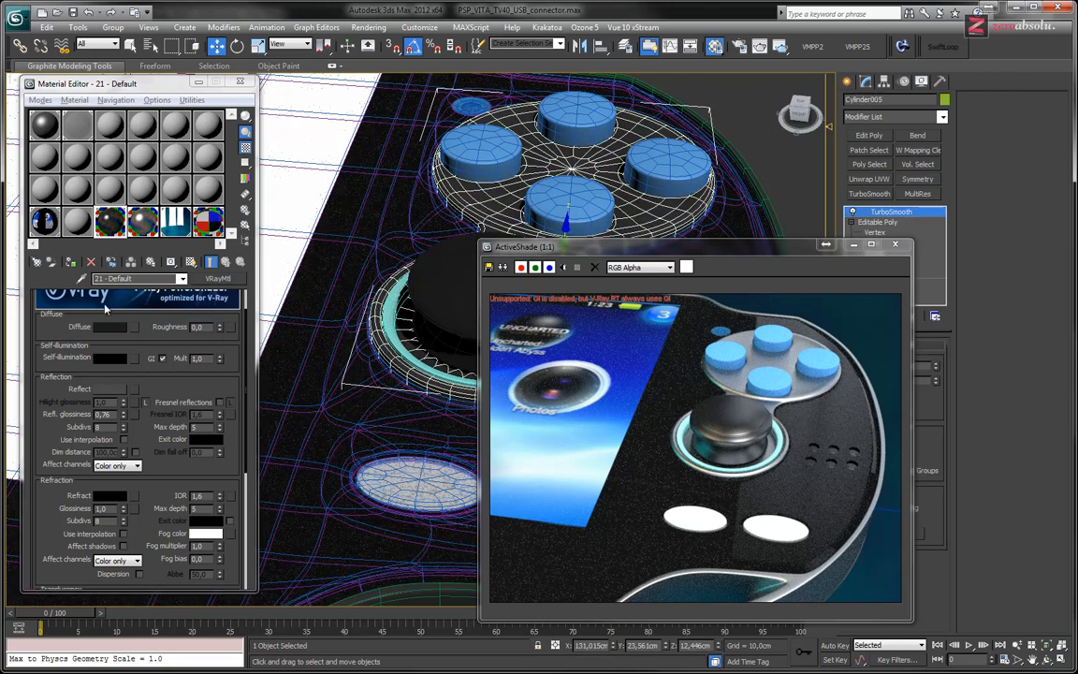
left_click(72, 263)
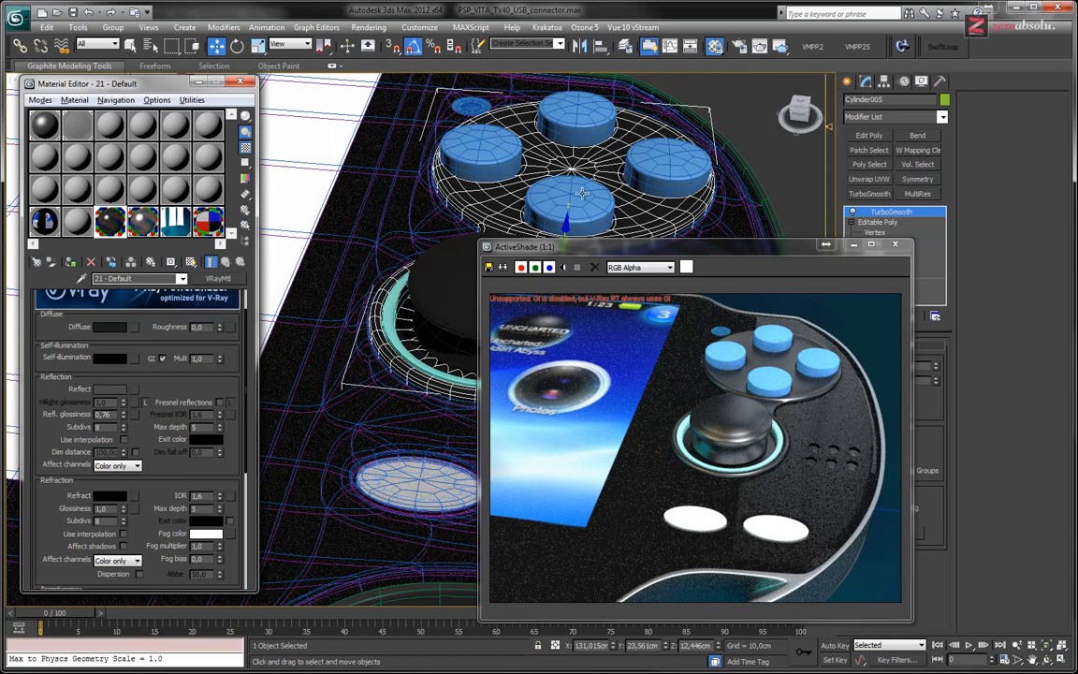
Assign the Glass material to the four blue face buttons.
left_click(588, 120)
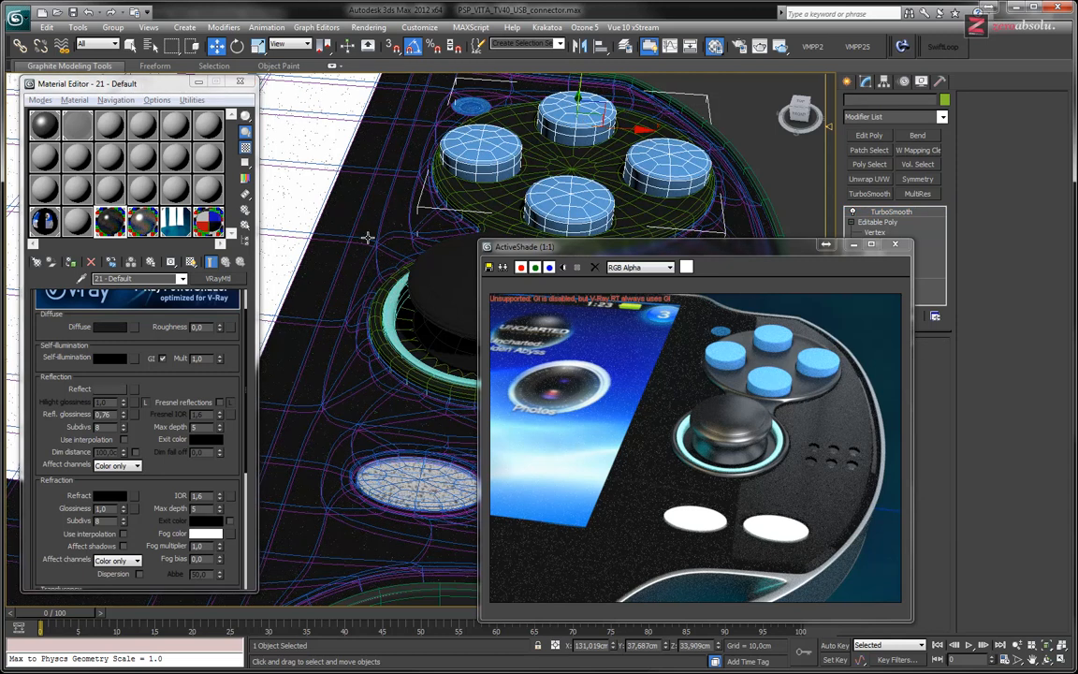
left_click(210, 223)
left_click(71, 262)
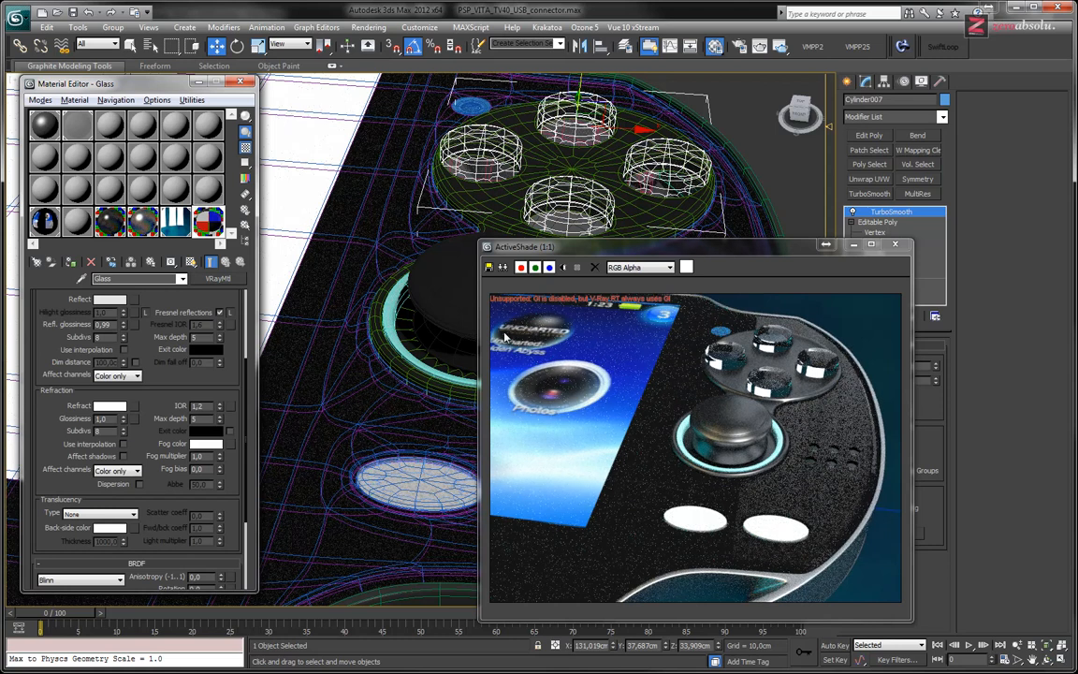
Lower the four face buttons slightly into their base, to a Z position of about 33.45 cm.
middle_click_drag(578, 167, 444, 226)
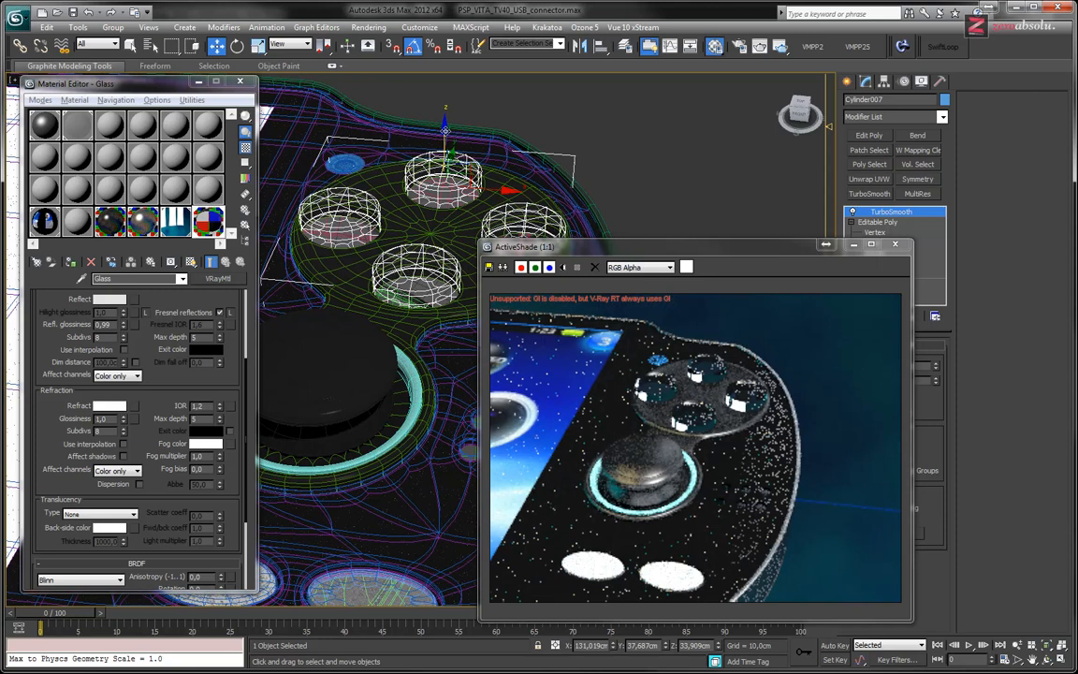
left_click_drag(444, 132, 443, 135)
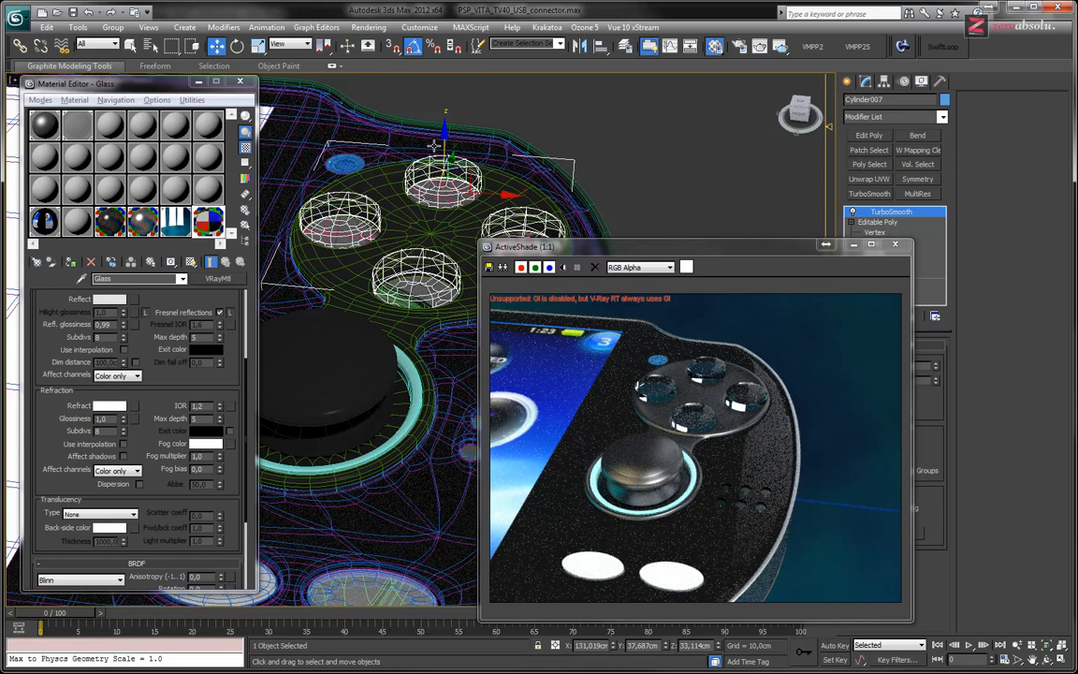
left_click_drag(445, 142, 444, 141)
Move the ActiveShade window aside and assign the 21 - Default material to the orange headphone-jack ring on the console's front edge.
middle_click_drag(385, 241, 646, 142)
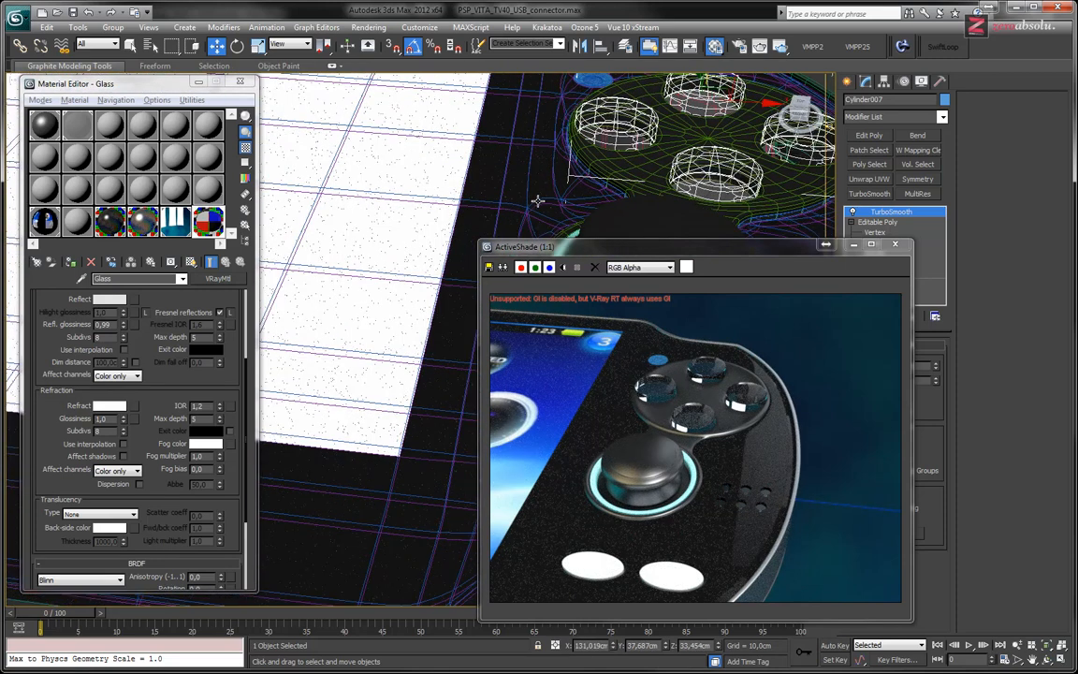
middle_click_drag(395, 166, 551, 183)
scroll(512, 185, "down", 5)
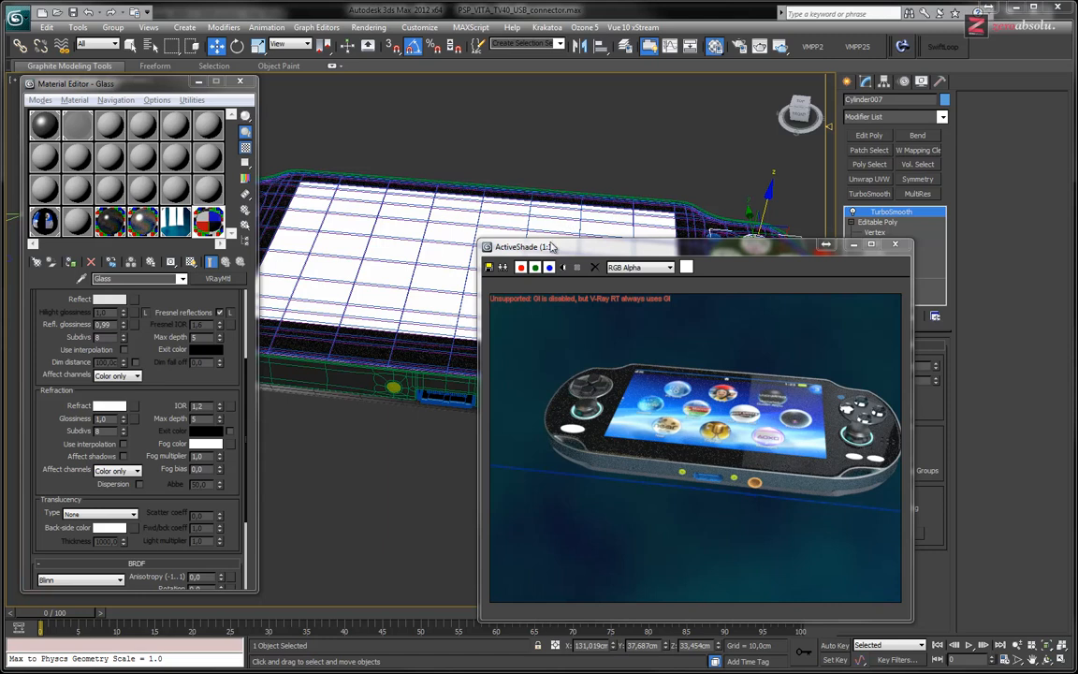
left_click_drag(558, 246, 744, 197)
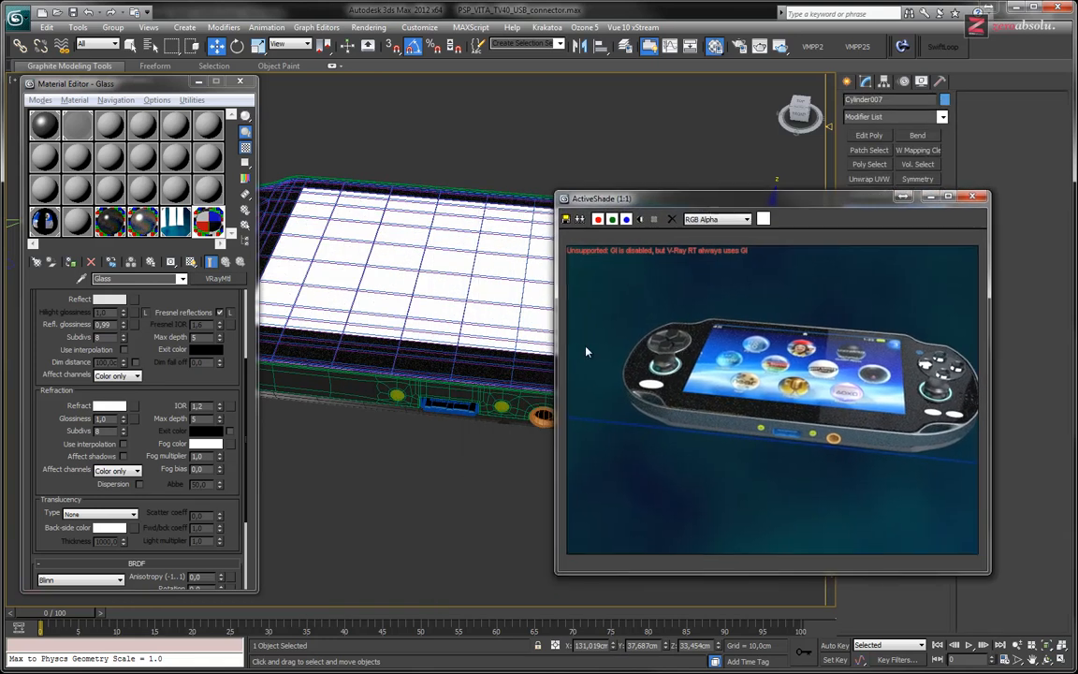
left_click(542, 417)
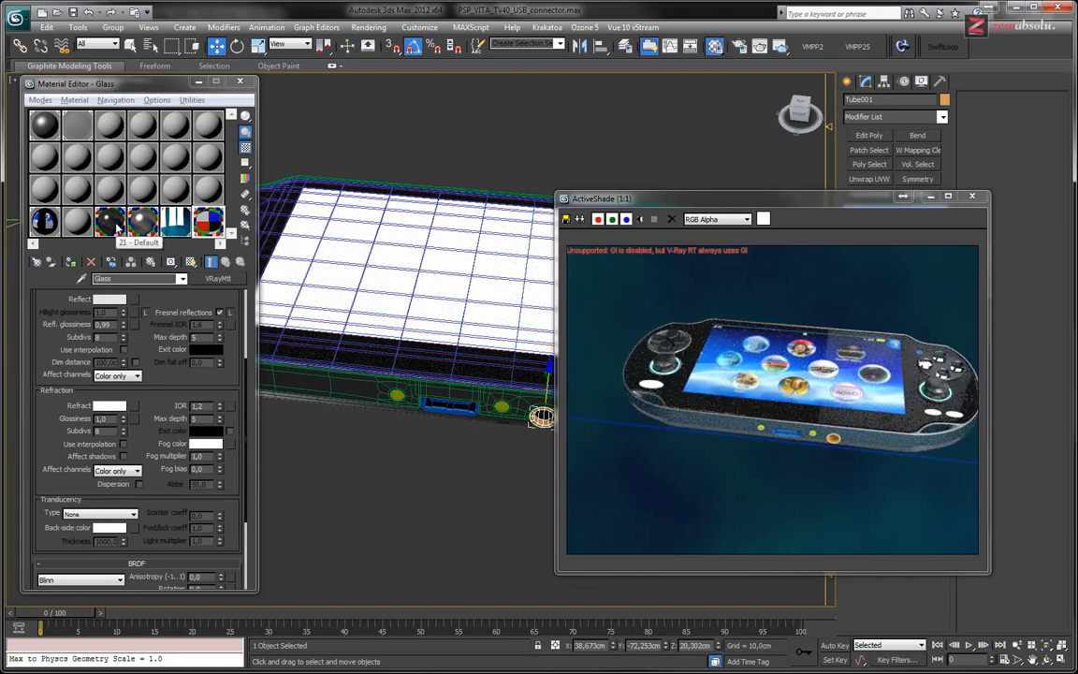
left_click(116, 226)
left_click(71, 264)
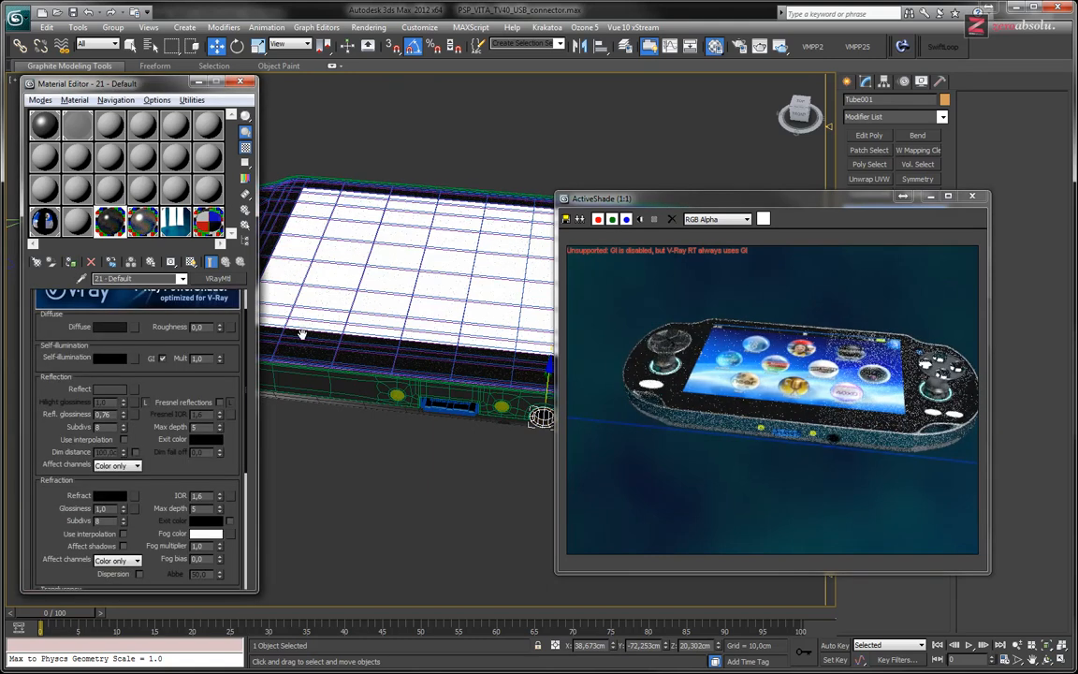
Assign the 22 - Default material to the two yellow round parts on either side of the blue connector.
left_click(396, 397)
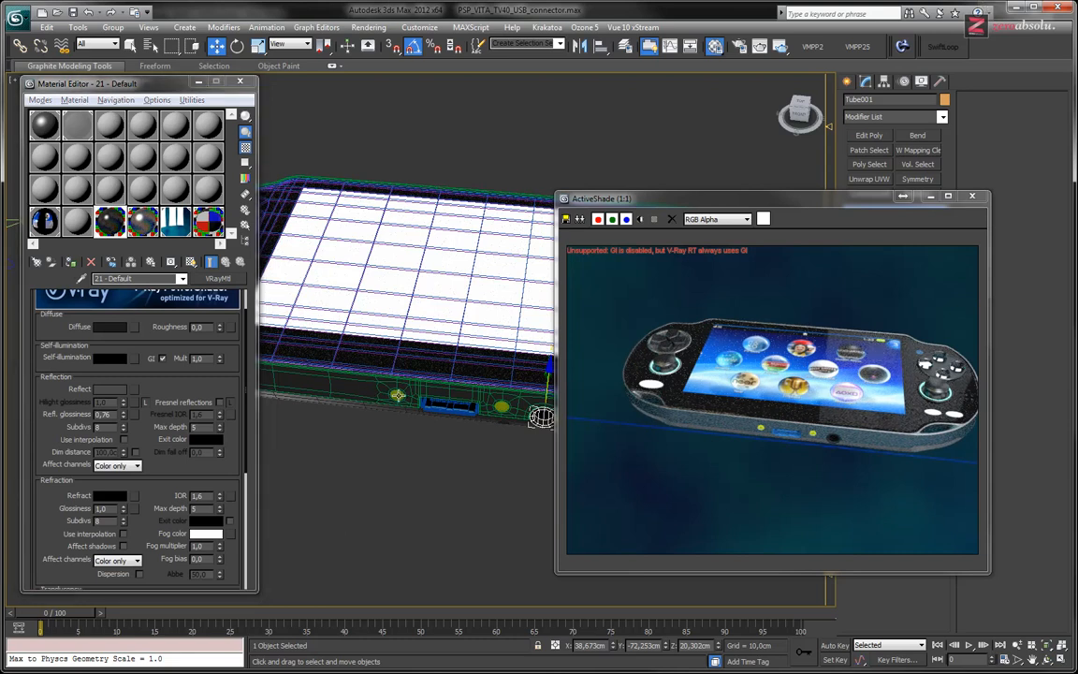
left_click(503, 406, "ctrl")
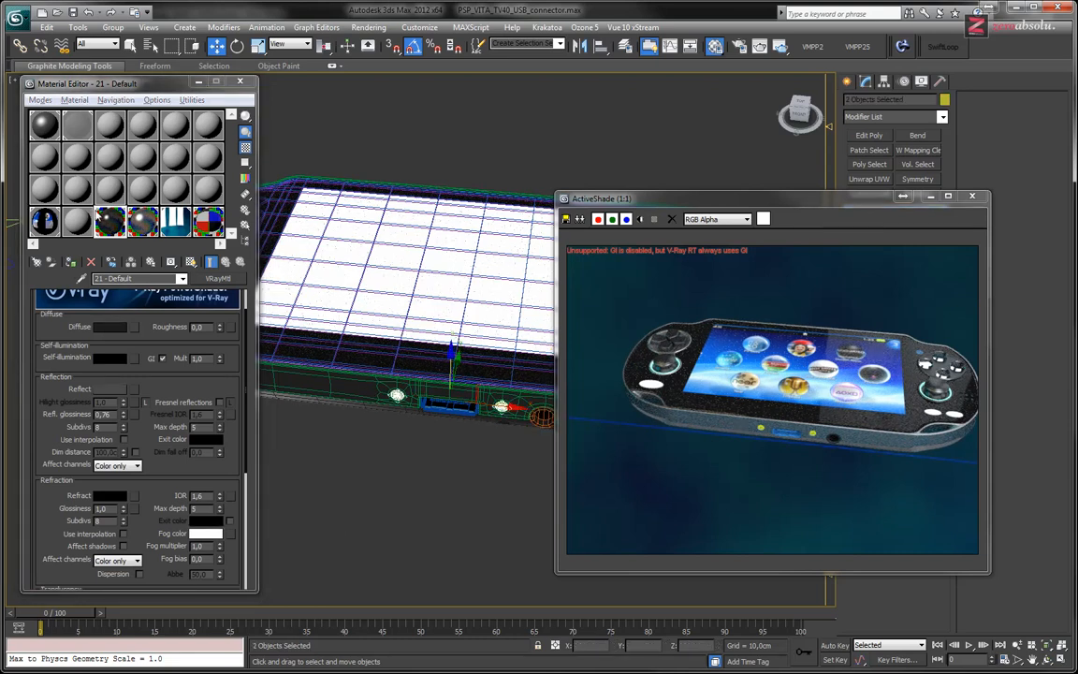
left_click(144, 224)
left_click(75, 265)
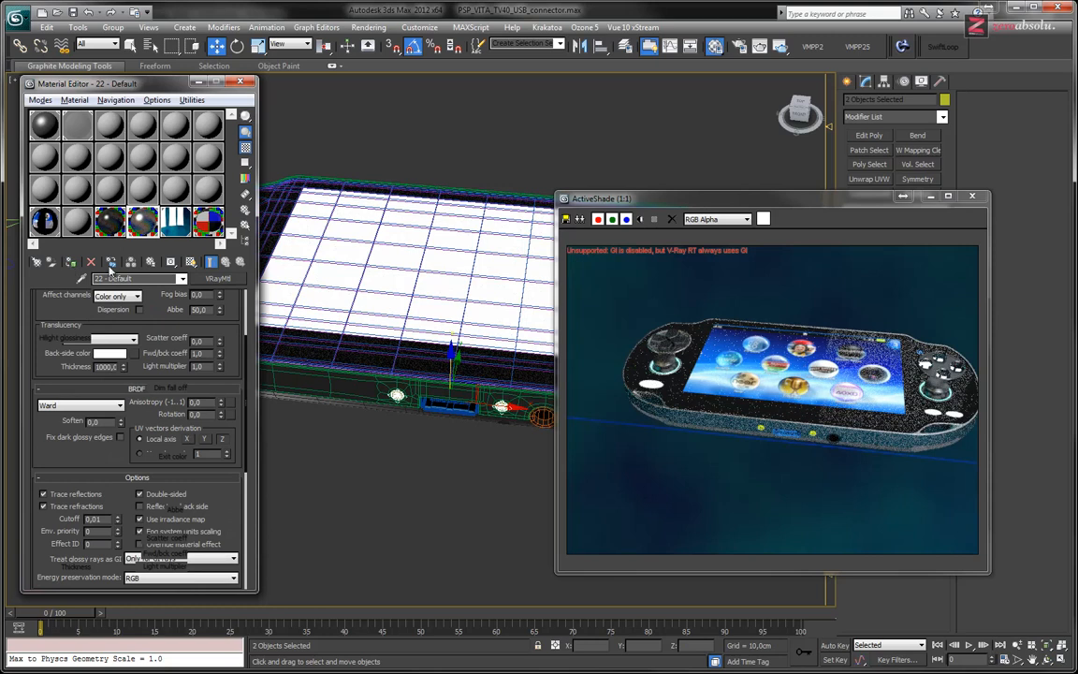
Assign the 22 - Default material to the four yellow screws at the corners of the console's back.
middle_click_drag(439, 385, 455, 271)
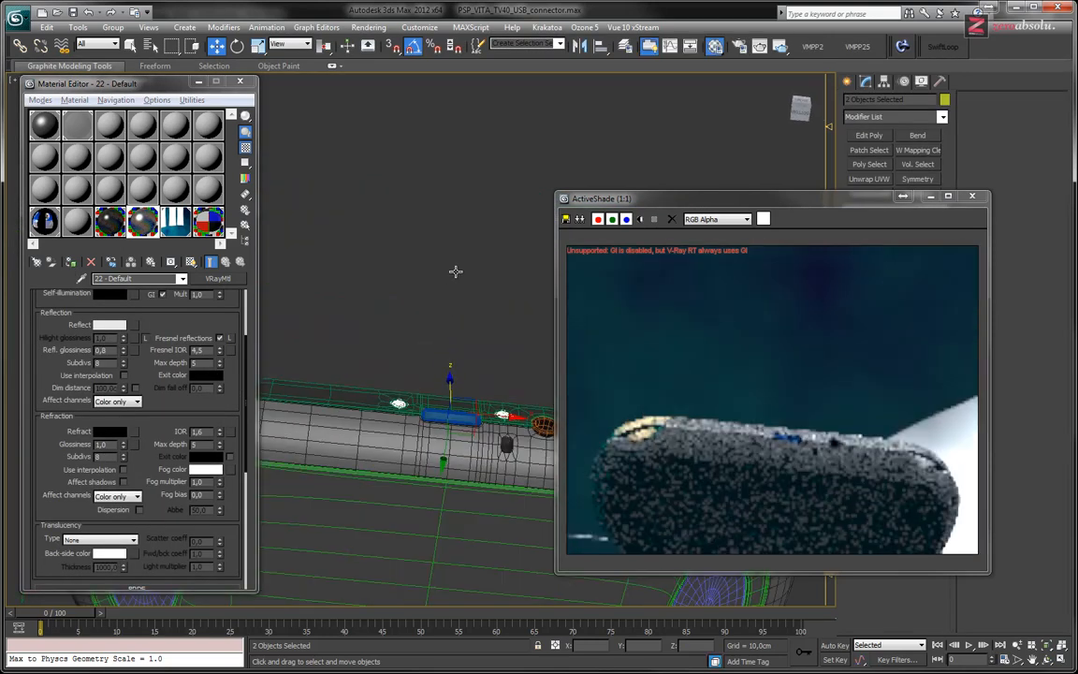
middle_click_drag(382, 496, 530, 308)
middle_click_drag(382, 373, 475, 392)
scroll(345, 281, "up", 6)
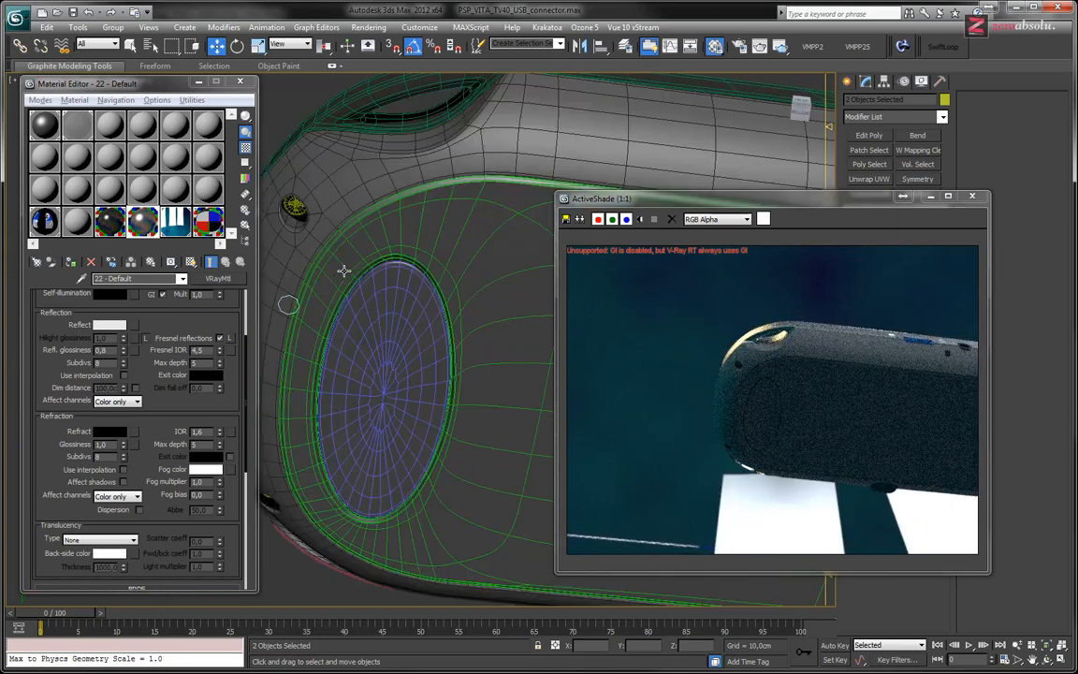
middle_click_drag(313, 219, 439, 302)
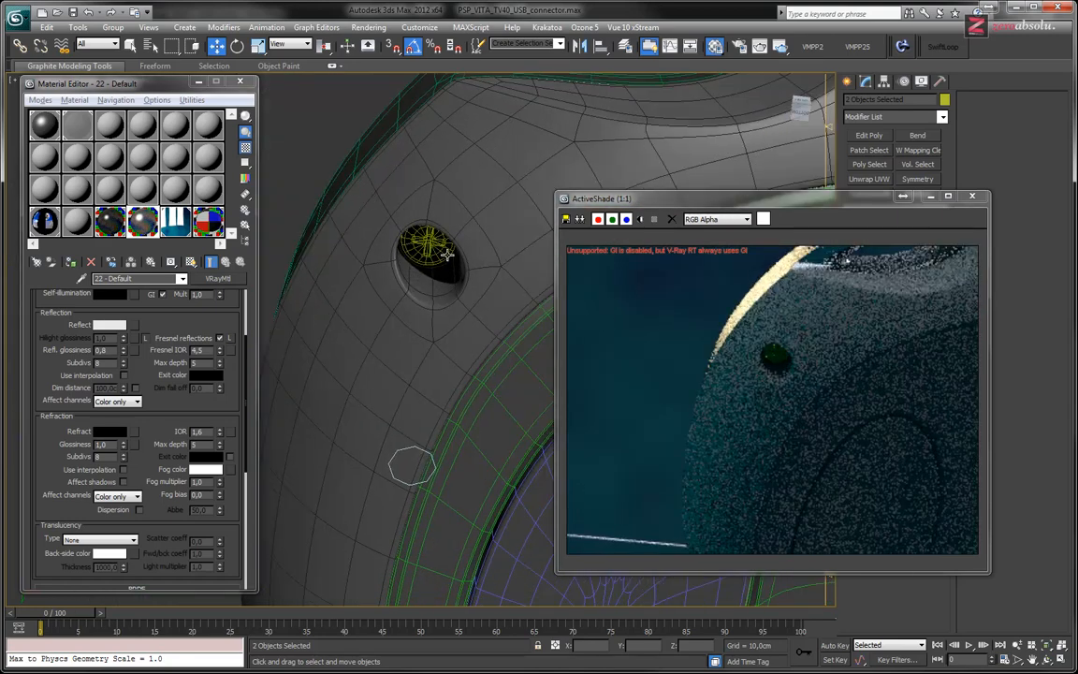
left_click(433, 247)
middle_click_drag(451, 394, 188, 431, "alt")
left_click(391, 463, "ctrl")
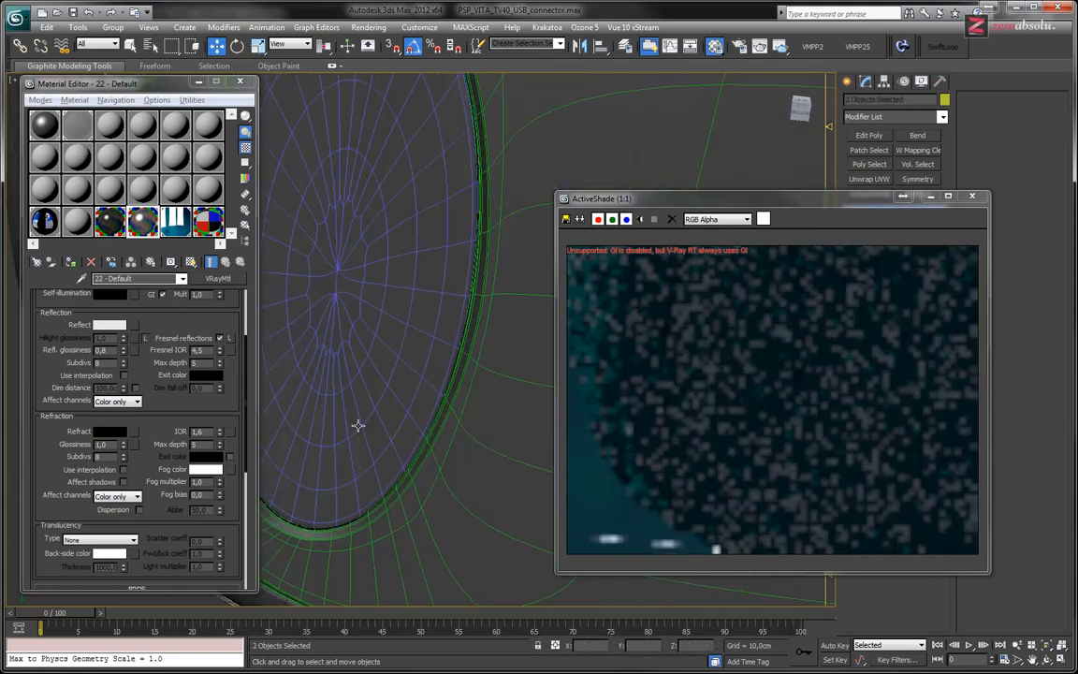
scroll(359, 426, "down", 5)
middle_click_drag(504, 405, 251, 404)
middle_click_drag(320, 385, 464, 351, "alt")
scroll(493, 298, "up", 5)
left_click(506, 320, "ctrl")
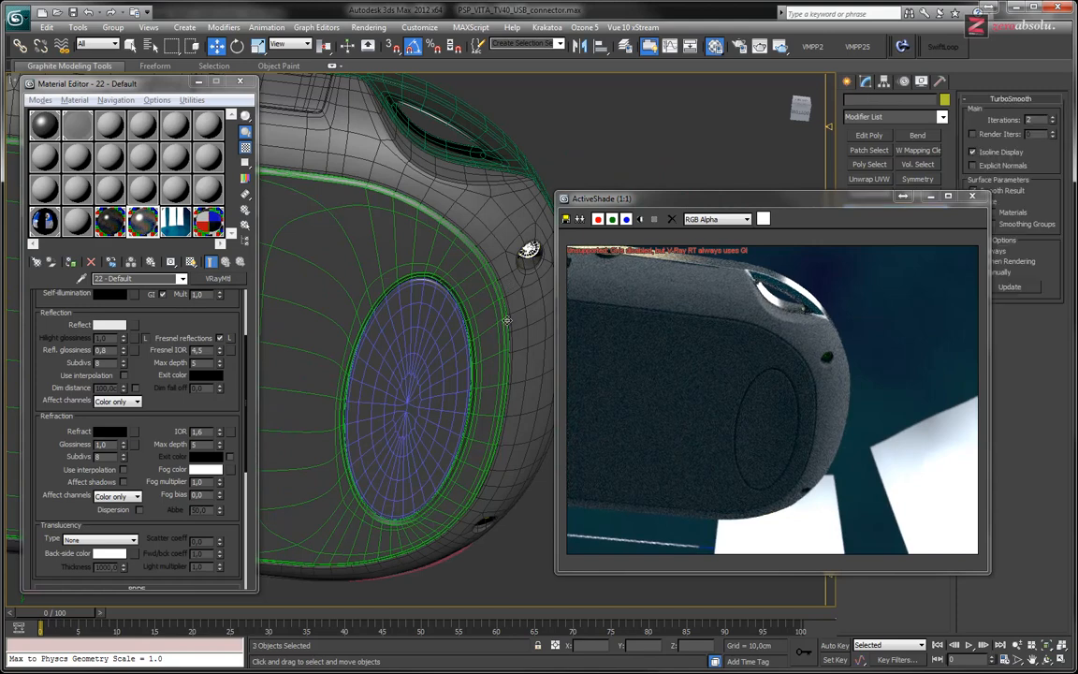
middle_click_drag(484, 439, 501, 462, "alt")
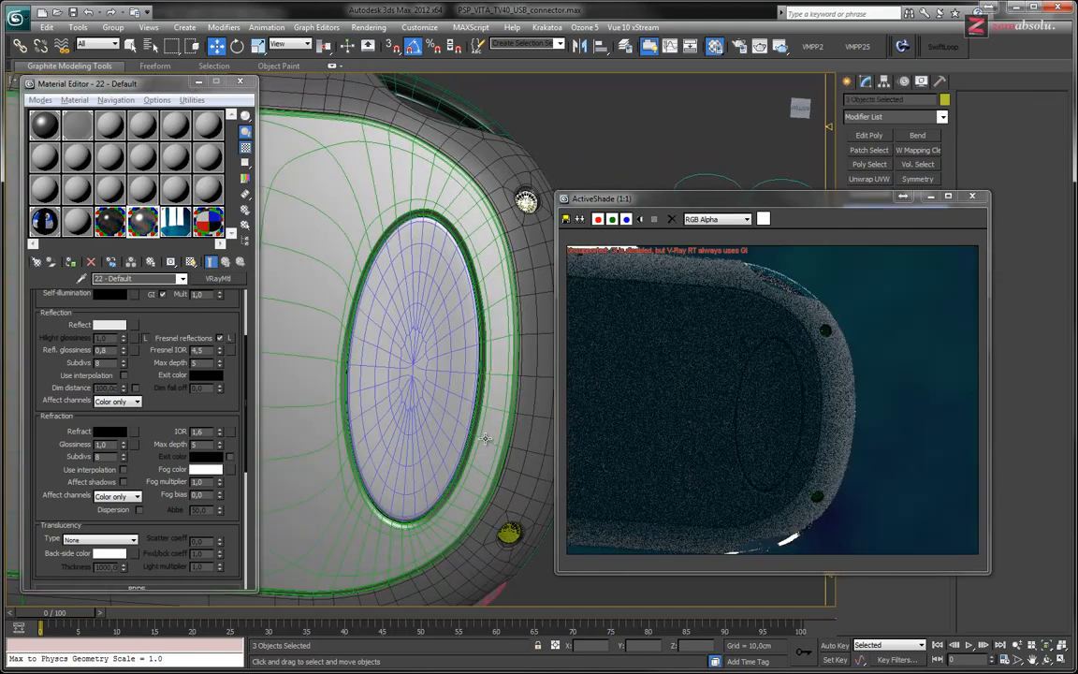
left_click(510, 533, "ctrl")
middle_click_drag(453, 379, 453, 469, "alt")
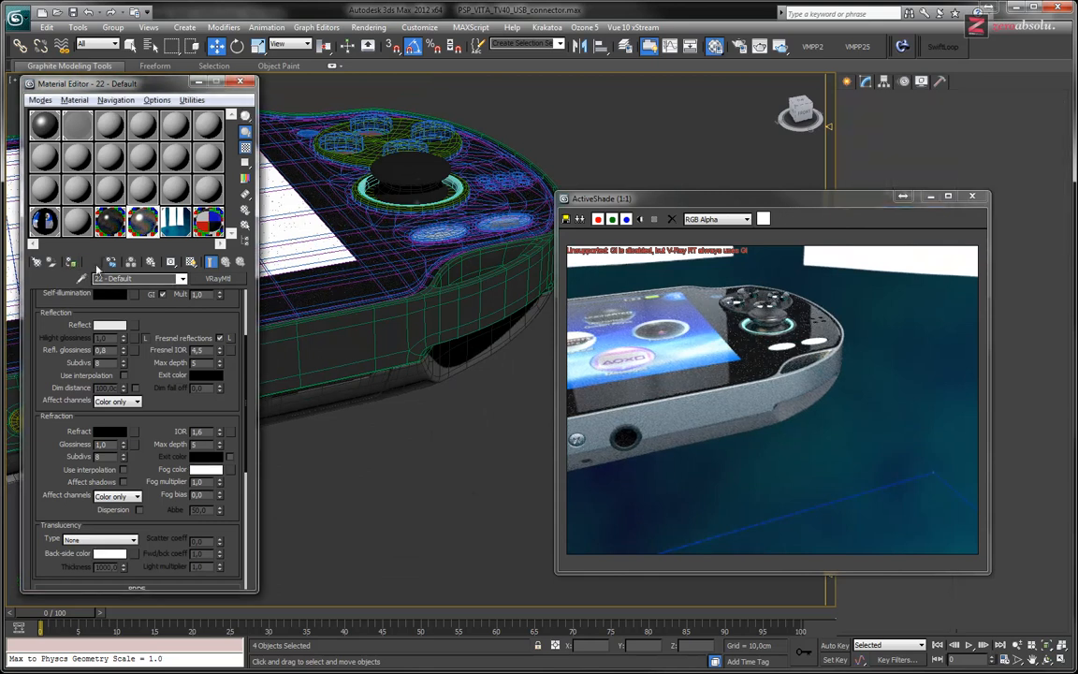
Give the blue connector on the front edge a dark material and assign the Glass material to the PS button.
middle_click_drag(417, 351, 528, 382, "alt")
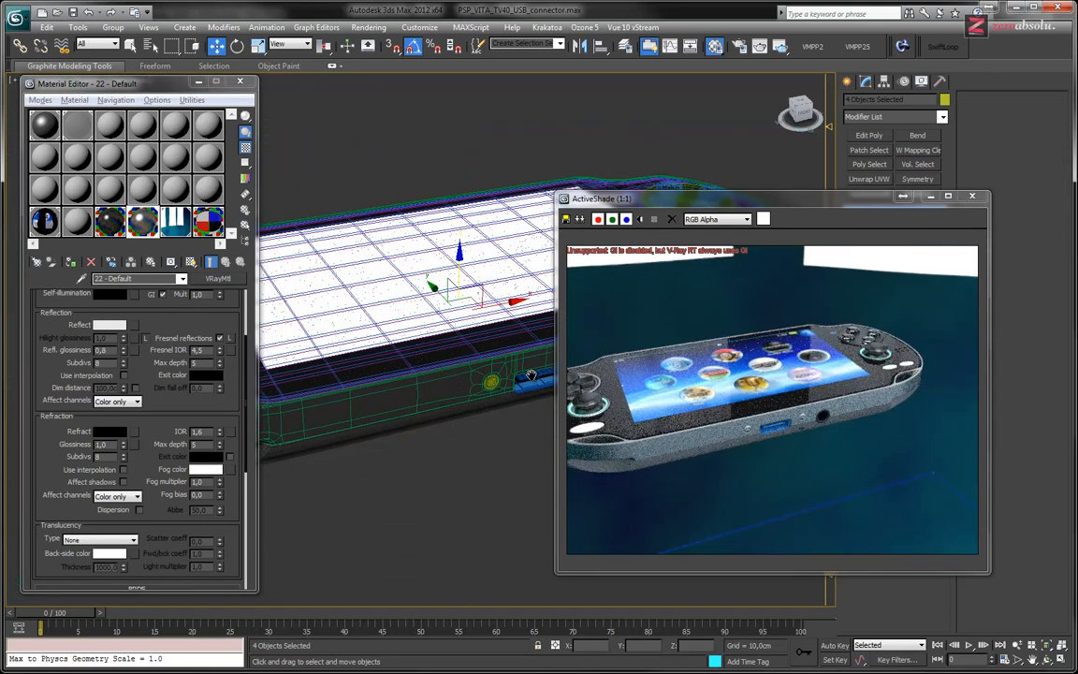
left_click(528, 382)
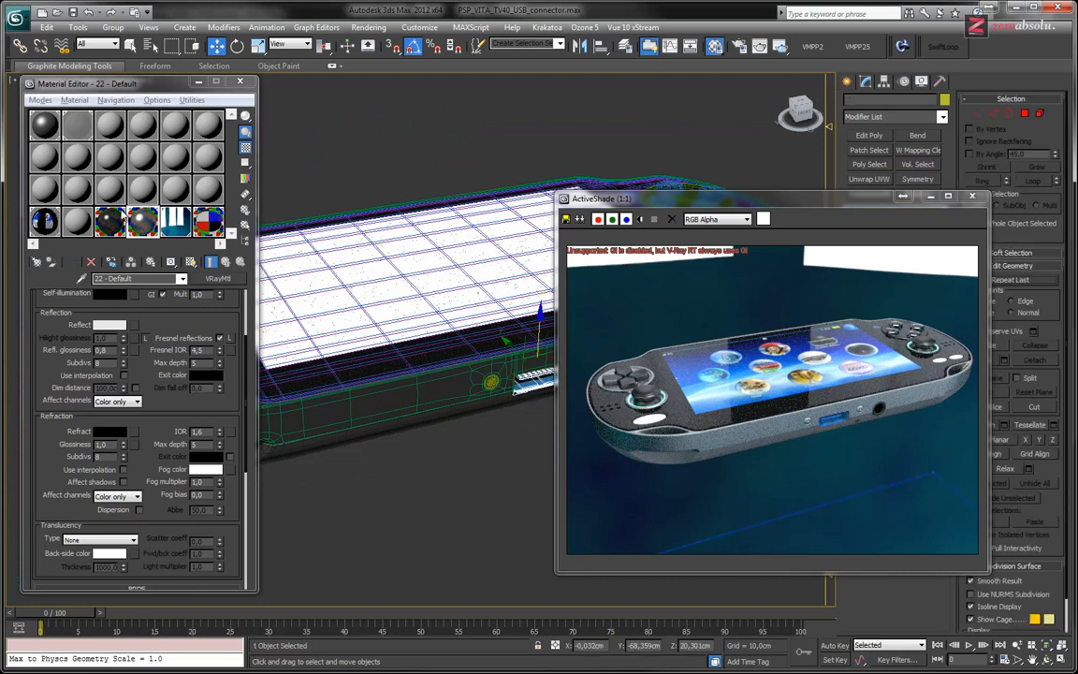
middle_click_drag(505, 401, 373, 265, "alt")
left_click(287, 288)
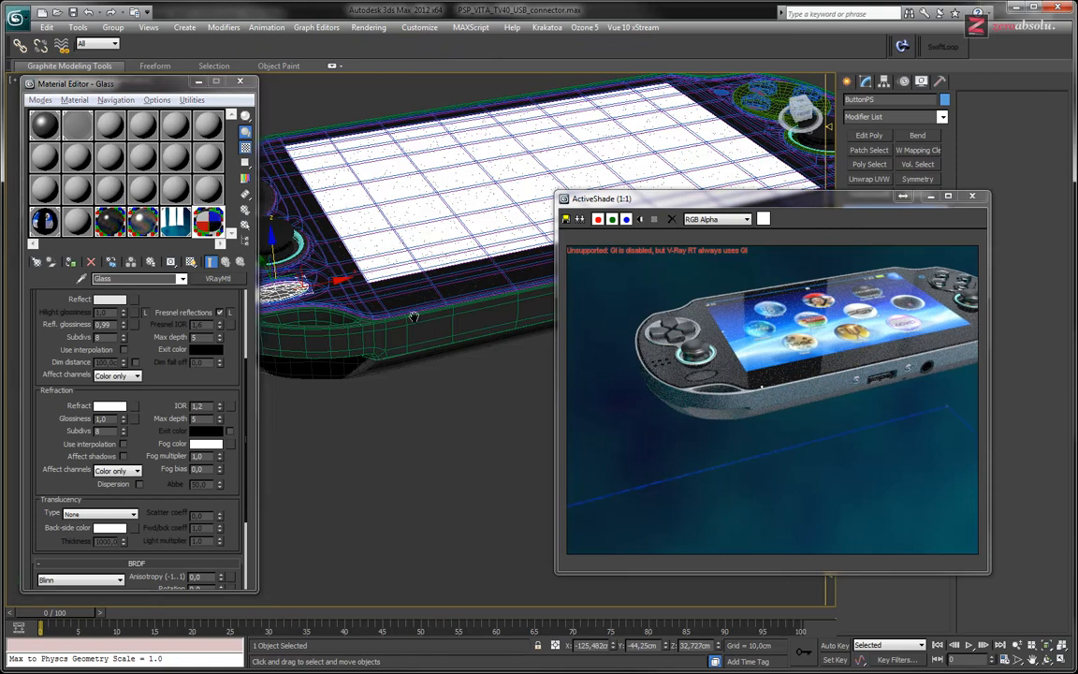
Assign the Glass material to the two oval buttons below the right analog stick.
middle_click_drag(414, 316, 368, 291)
left_click(440, 220)
left_click(466, 214, "ctrl")
left_click(70, 262)
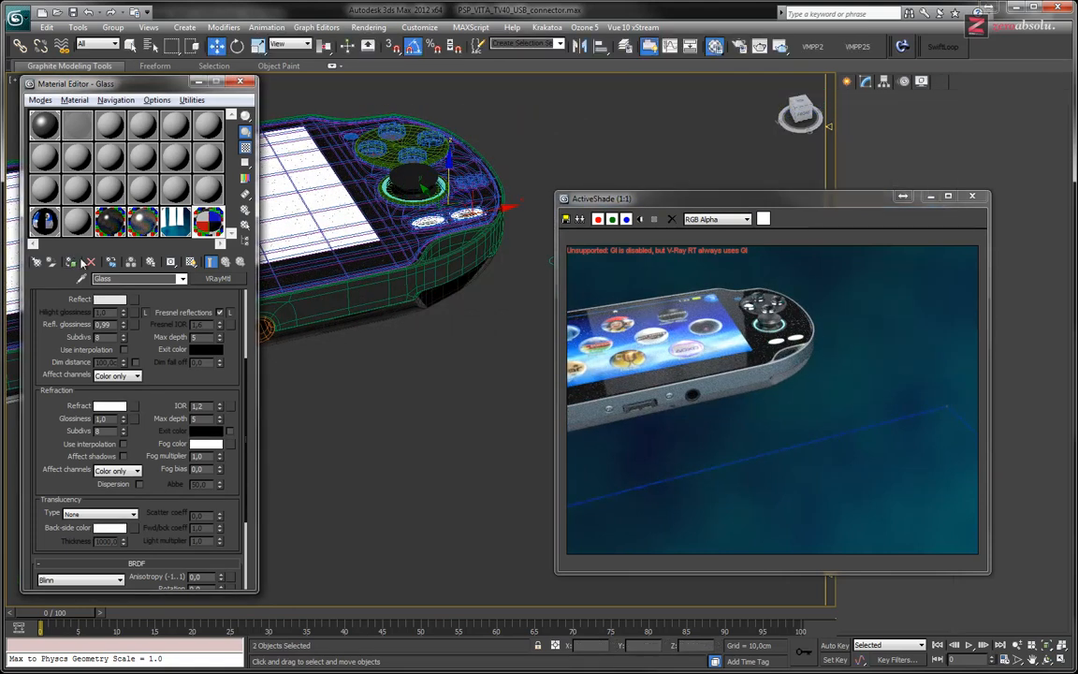
Close the ActiveShade preview, set the render output size to 1280 by 720, and restart ActiveShade.
left_click(973, 196)
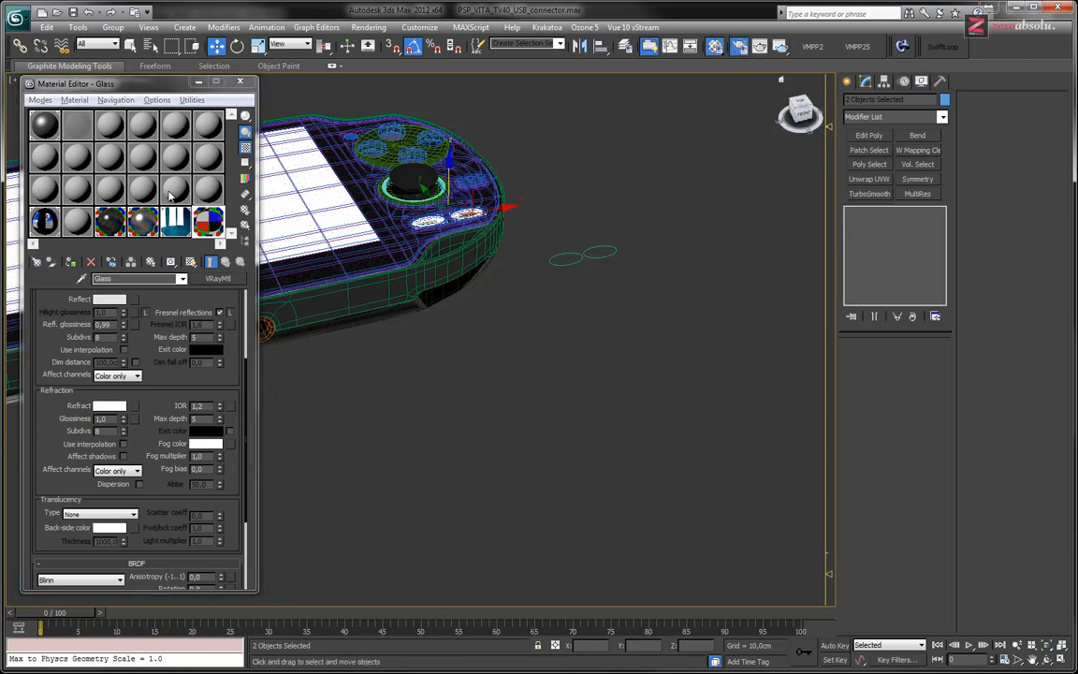
key("F10")
left_click(102, 129)
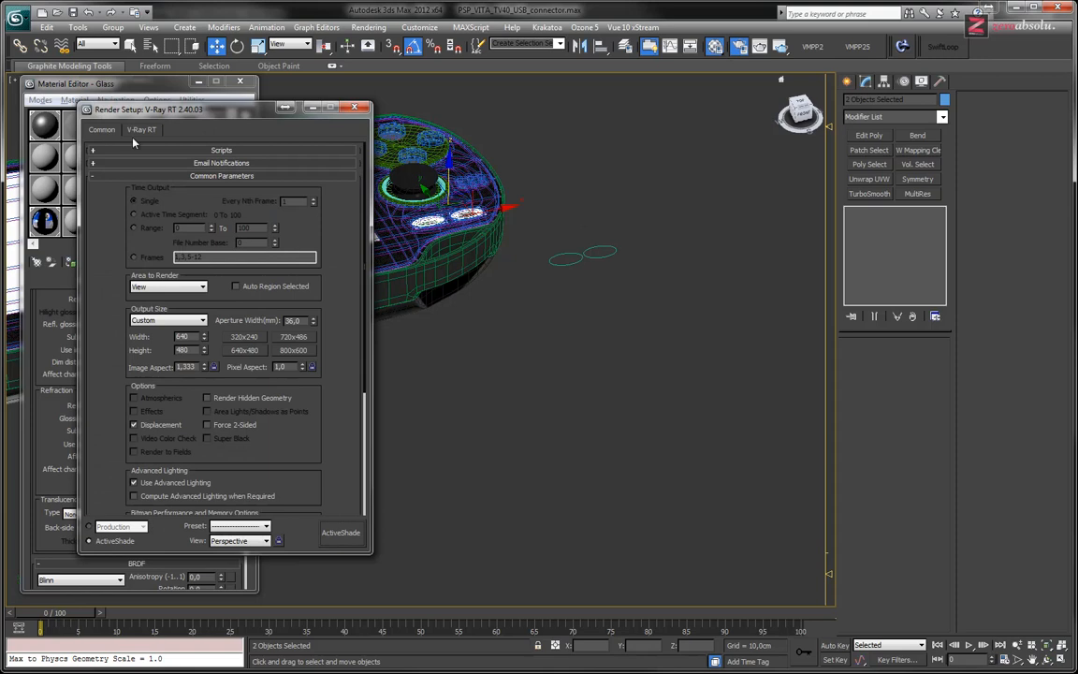
double_click(183, 337)
type("120")
key("Tab")
key("shift+Tab")
type("1280")
key("Tab")
type("720")
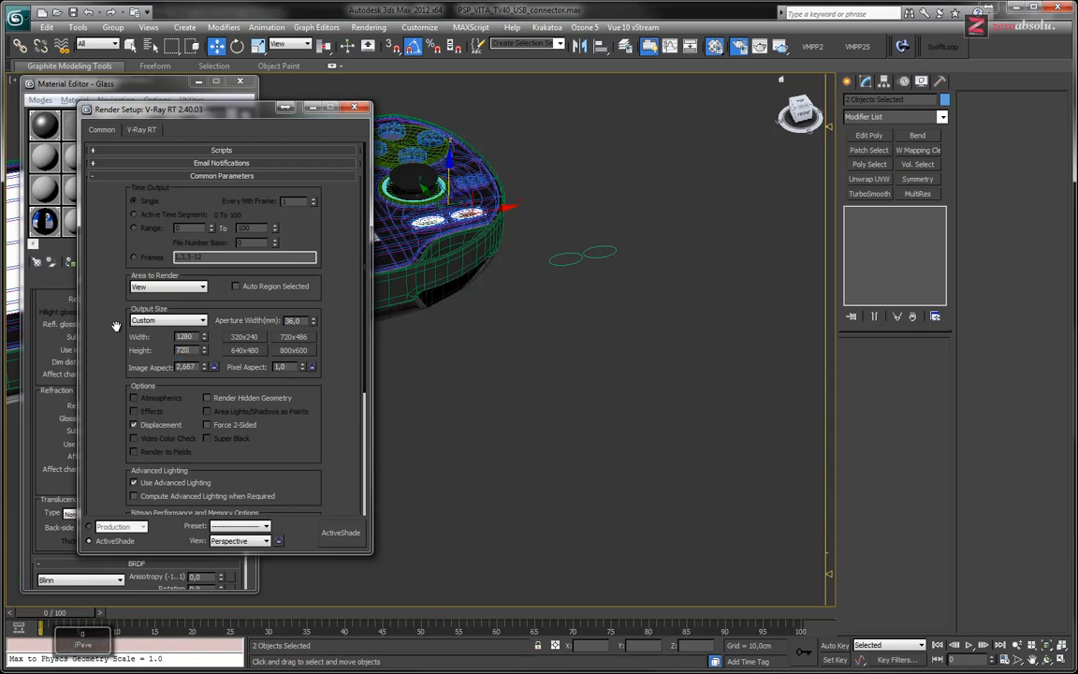
key("Return")
left_click(340, 533)
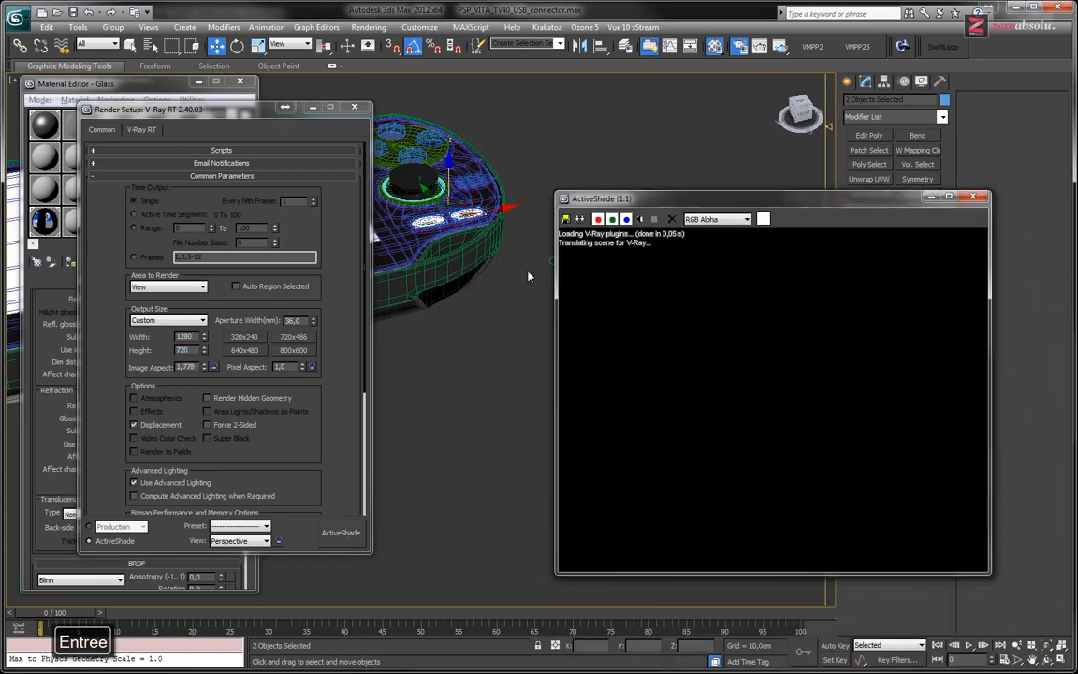
Enlarge the ActiveShade window to show the whole preview, and close the Render Setup and Material Editor windows.
left_click_drag(557, 248, 161, 248)
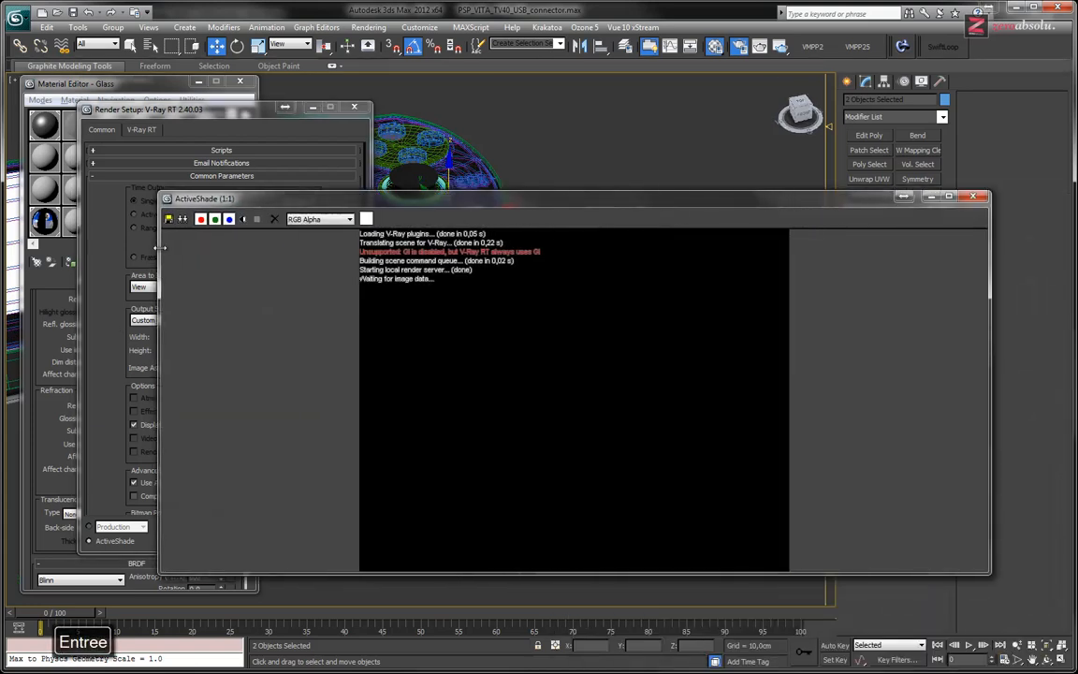
left_click_drag(448, 193, 525, 91)
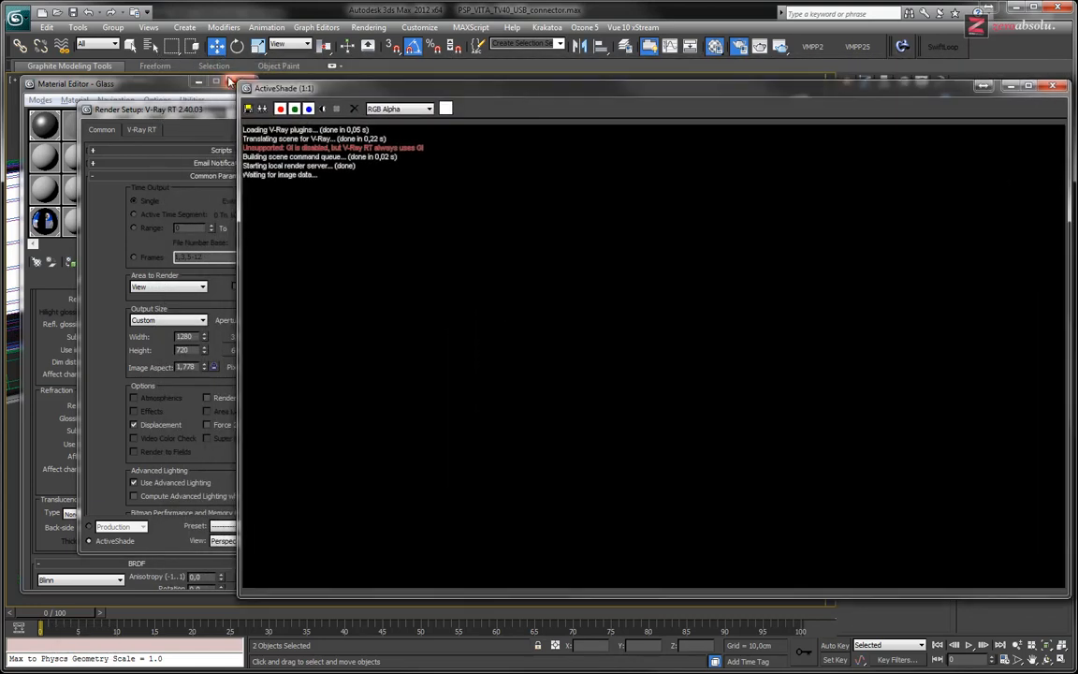
left_click_drag(237, 80, 202, 62)
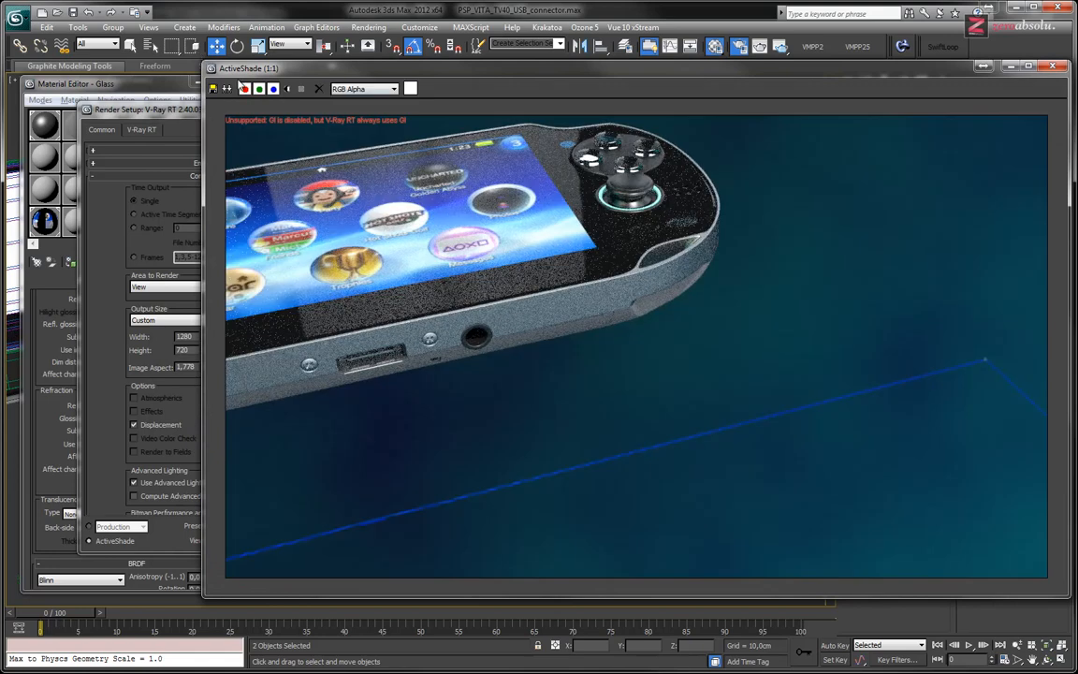
double_click(87, 110)
double_click(30, 85)
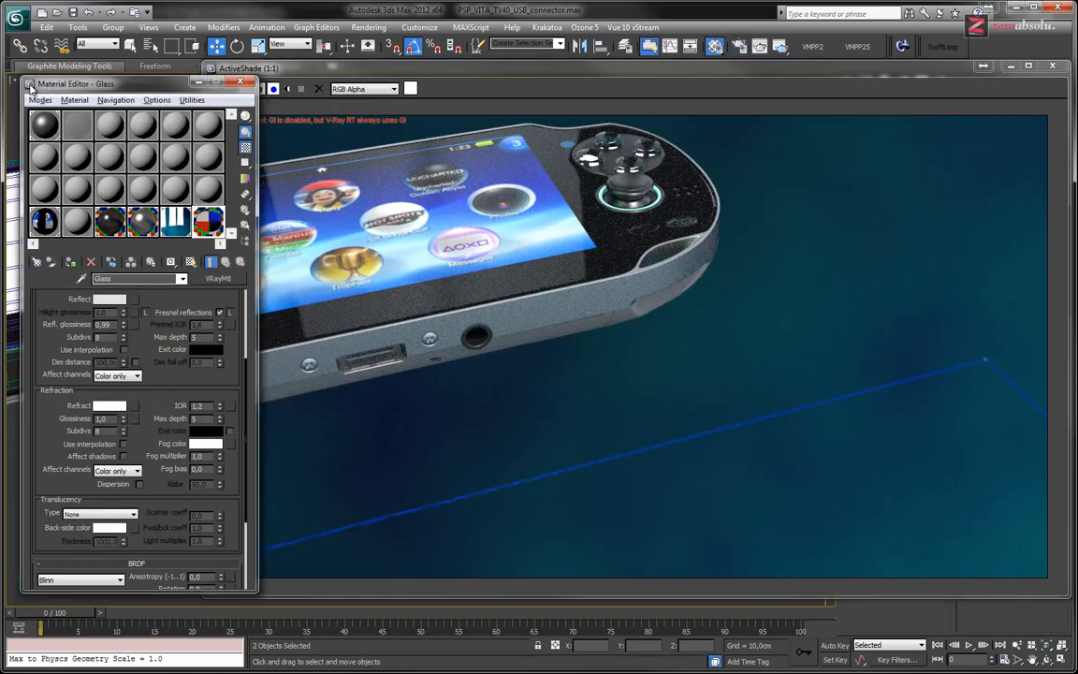
Examine the shaded console in the ActiveShade preview from the front, the bottom port edge and the top shoulder-button edge.
middle_click_drag(119, 191, 349, 231, "alt")
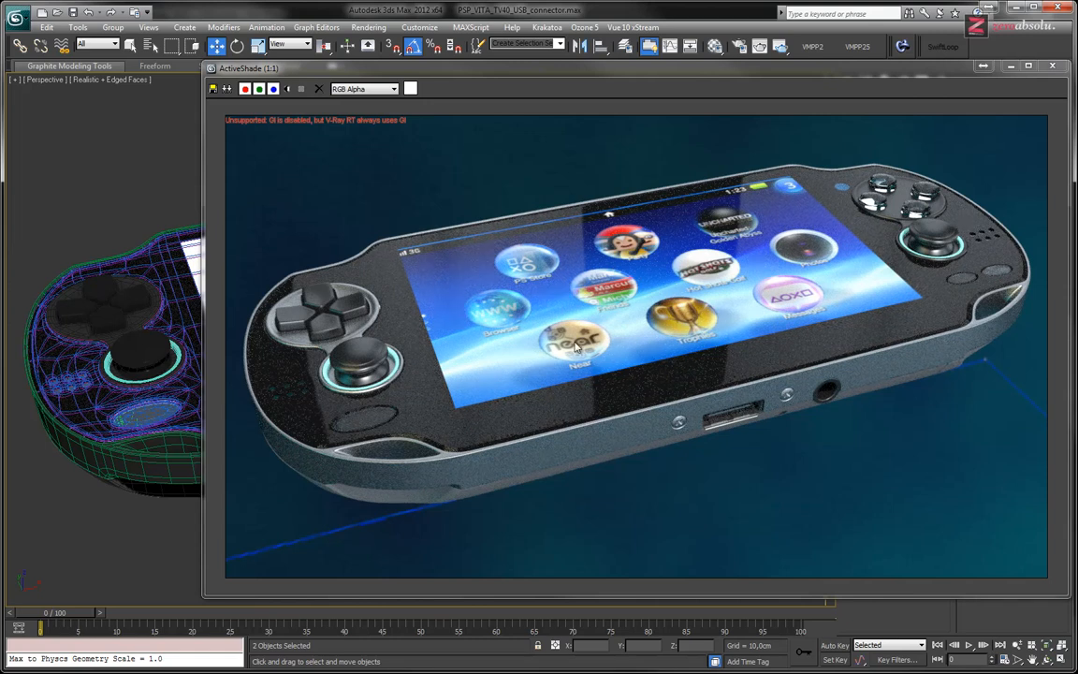
middle_click_drag(117, 291, 99, 274, "alt")
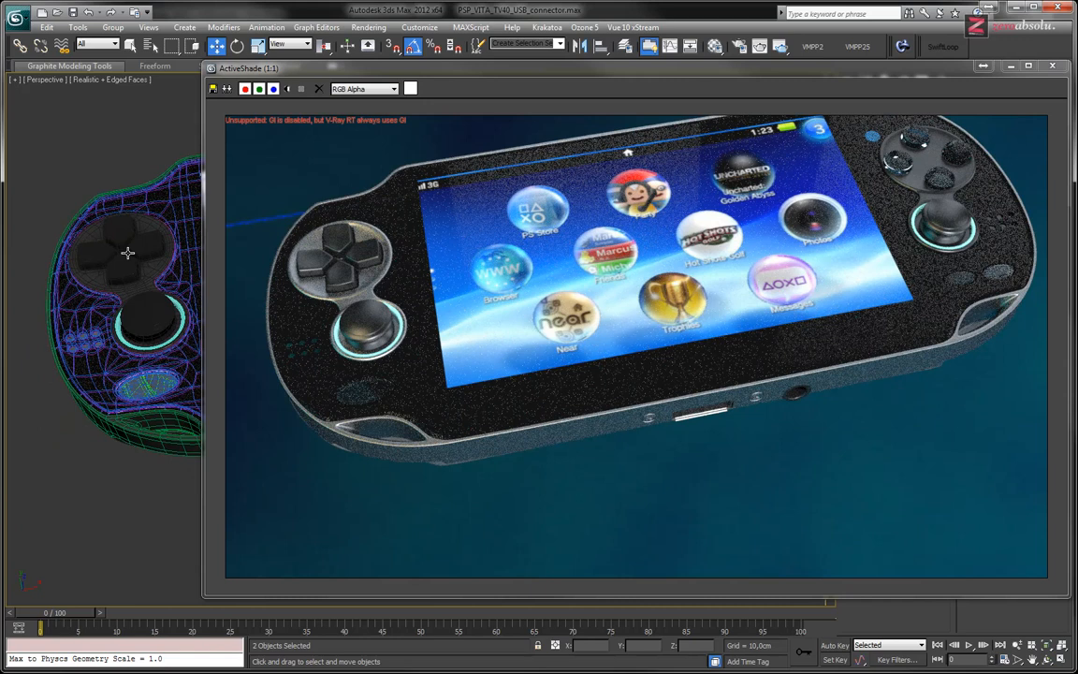
middle_click_drag(129, 253, 132, 239, "alt")
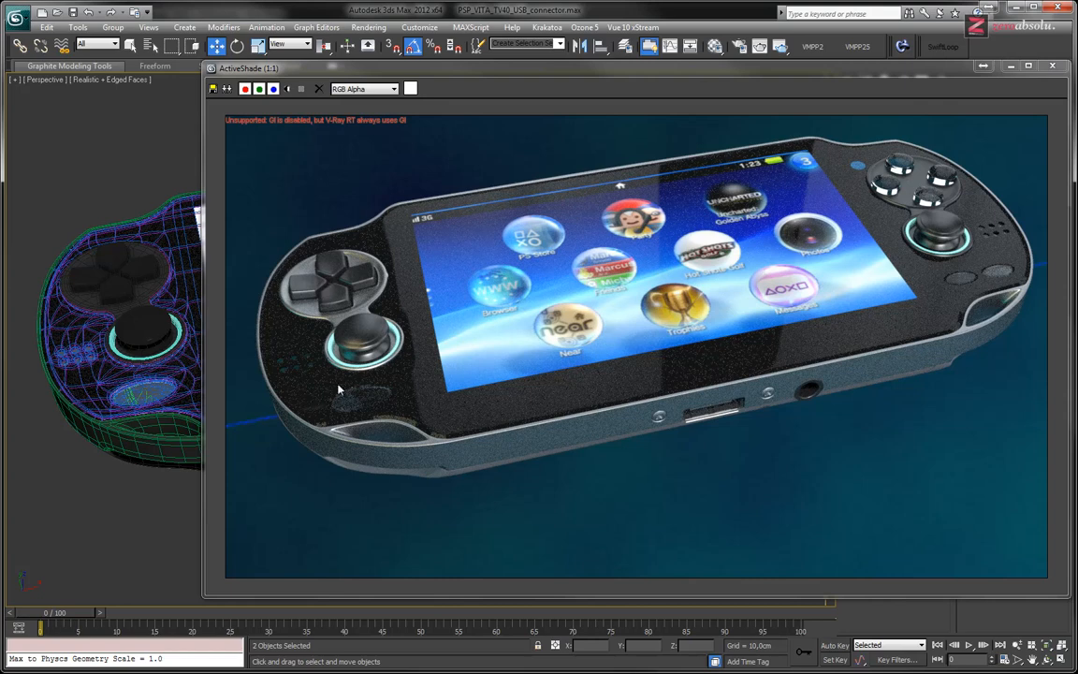
left_click_drag(133, 337, 305, 319)
middle_click_drag(101, 262, 33, 240)
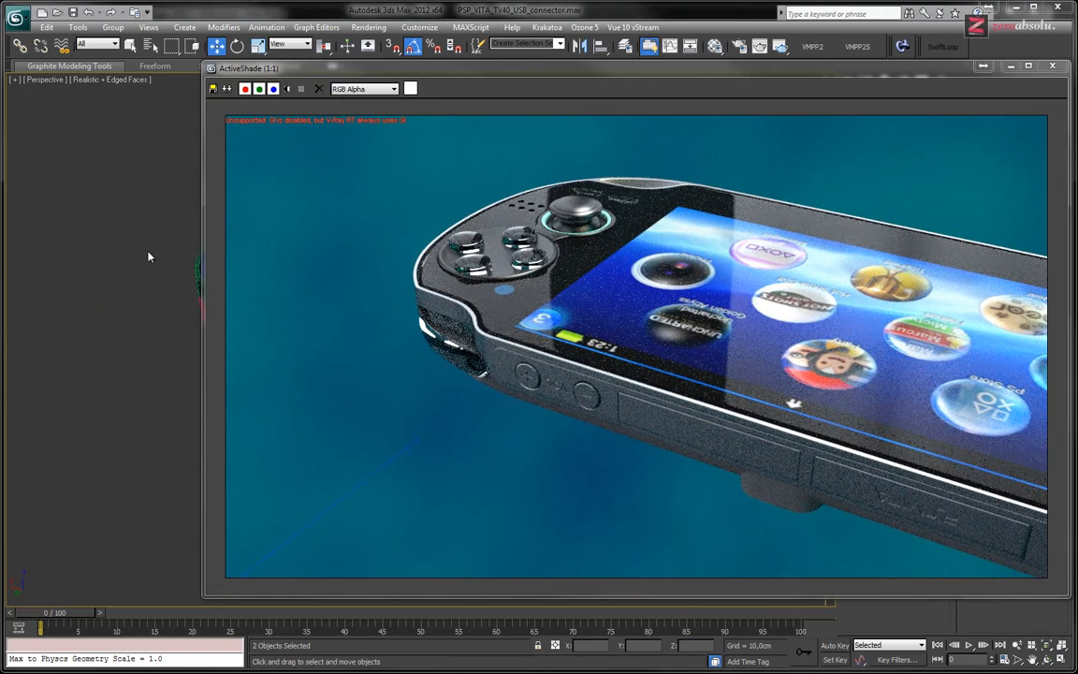
middle_click_drag(148, 252, 29, 241)
middle_click_drag(178, 285, 95, 262)
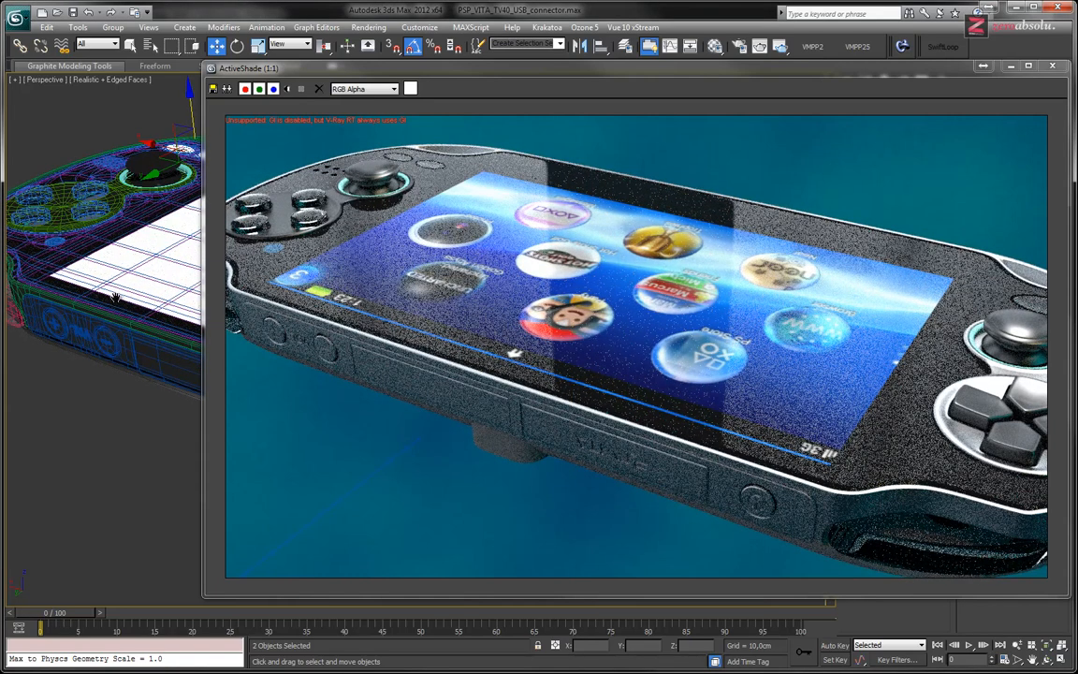
scroll(115, 298, "down", 5)
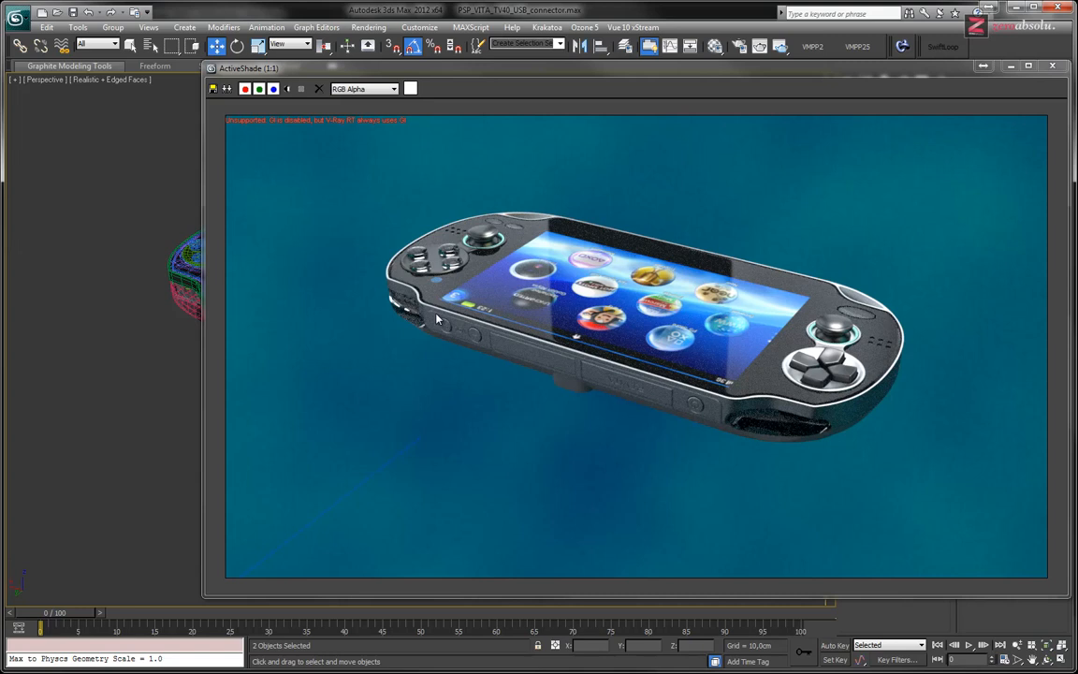
middle_click_drag(189, 292, 132, 339, "alt")
scroll(126, 331, "up", 4)
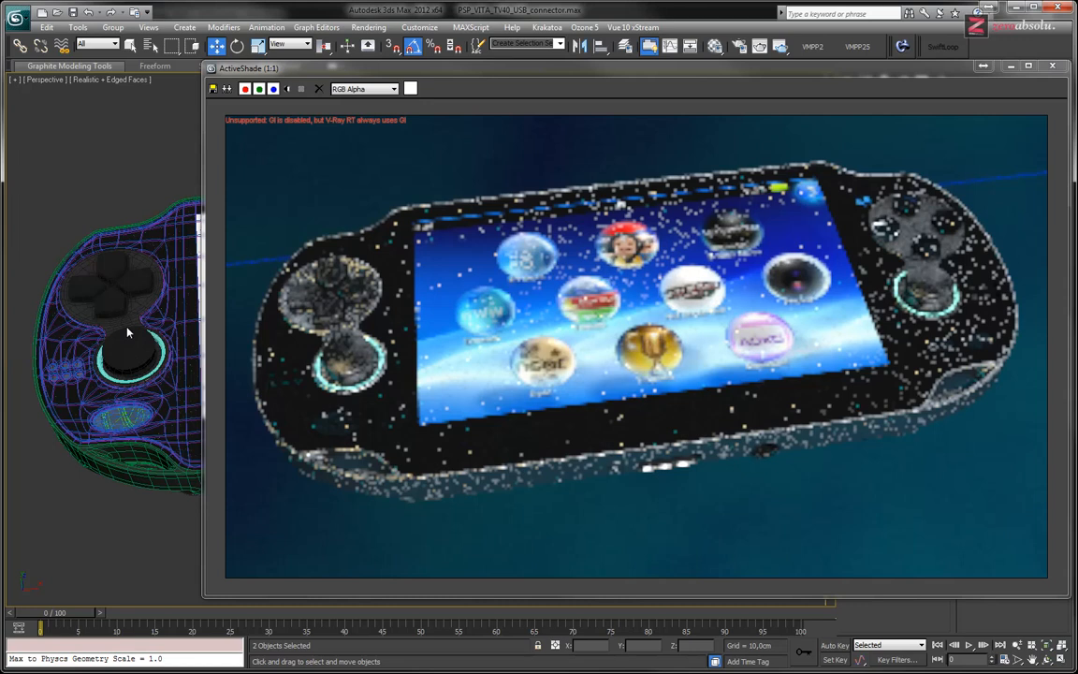